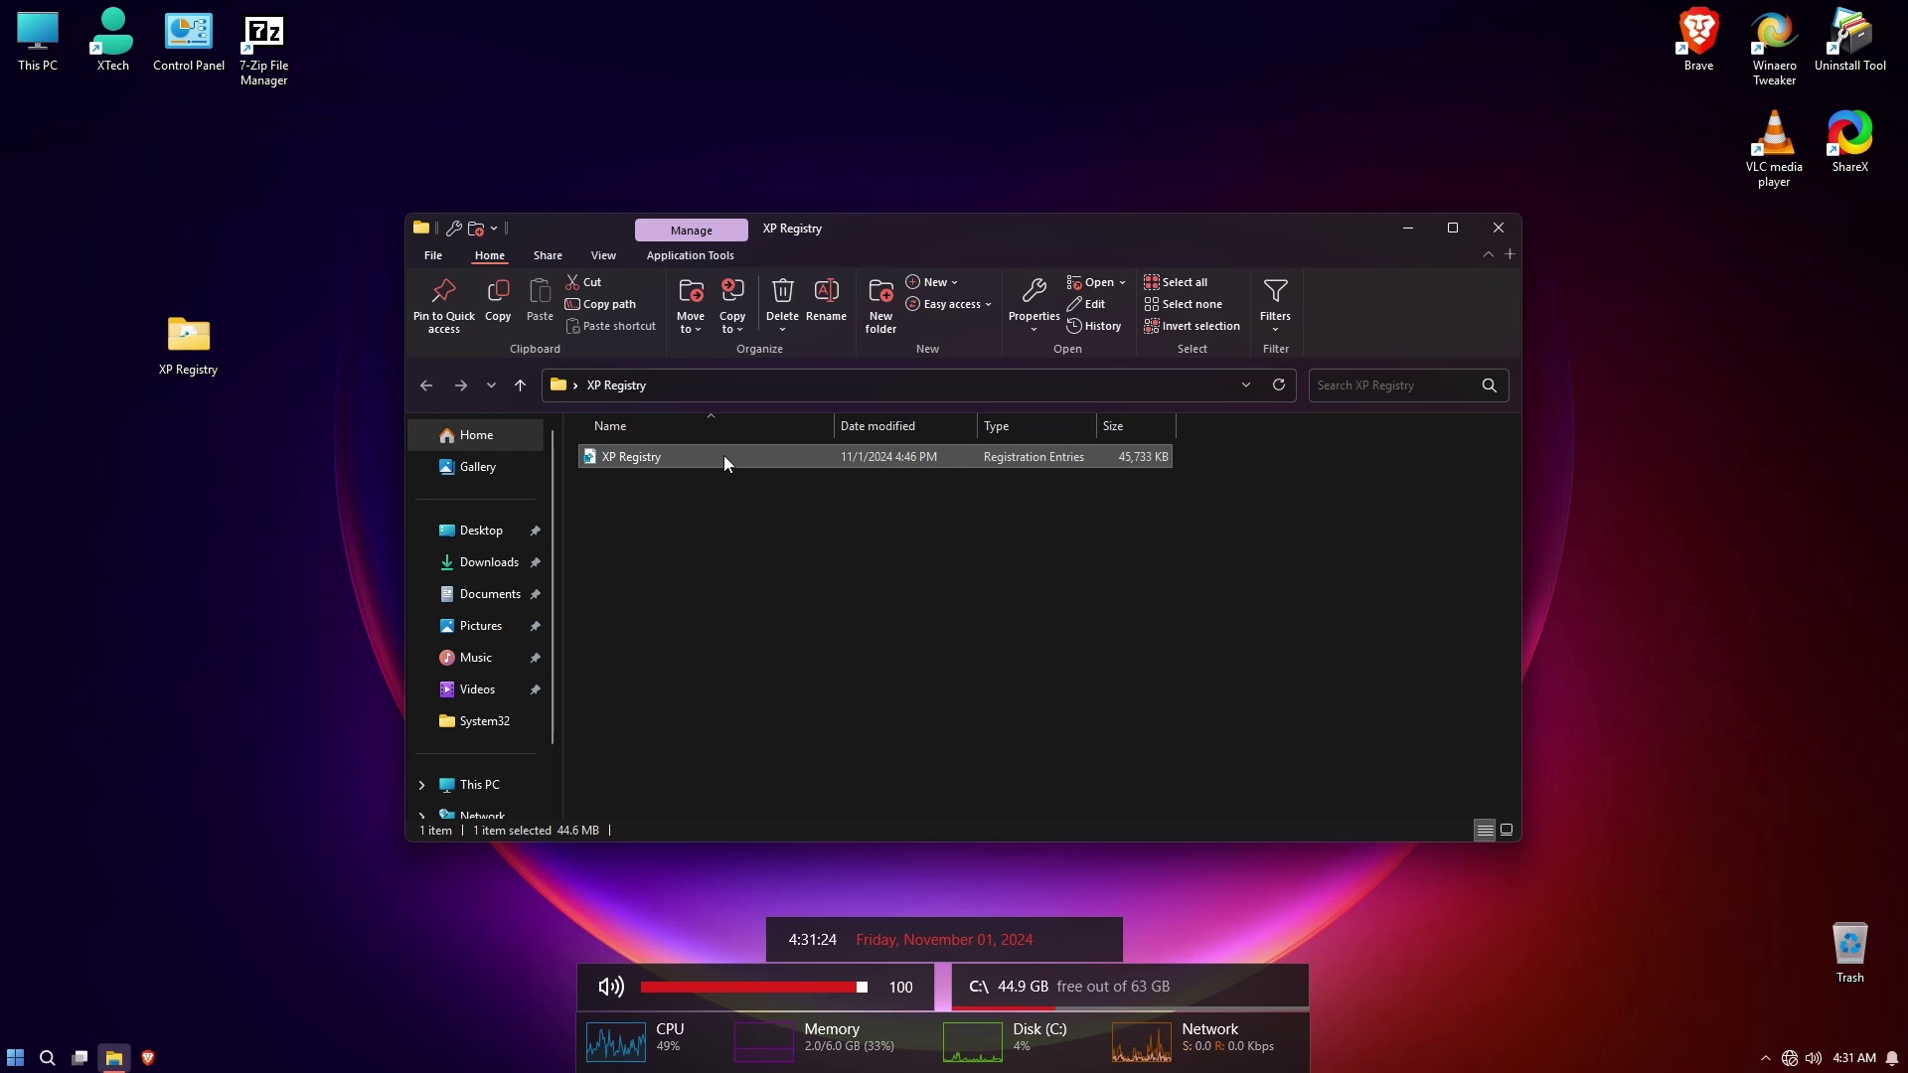
right_click(724, 455)
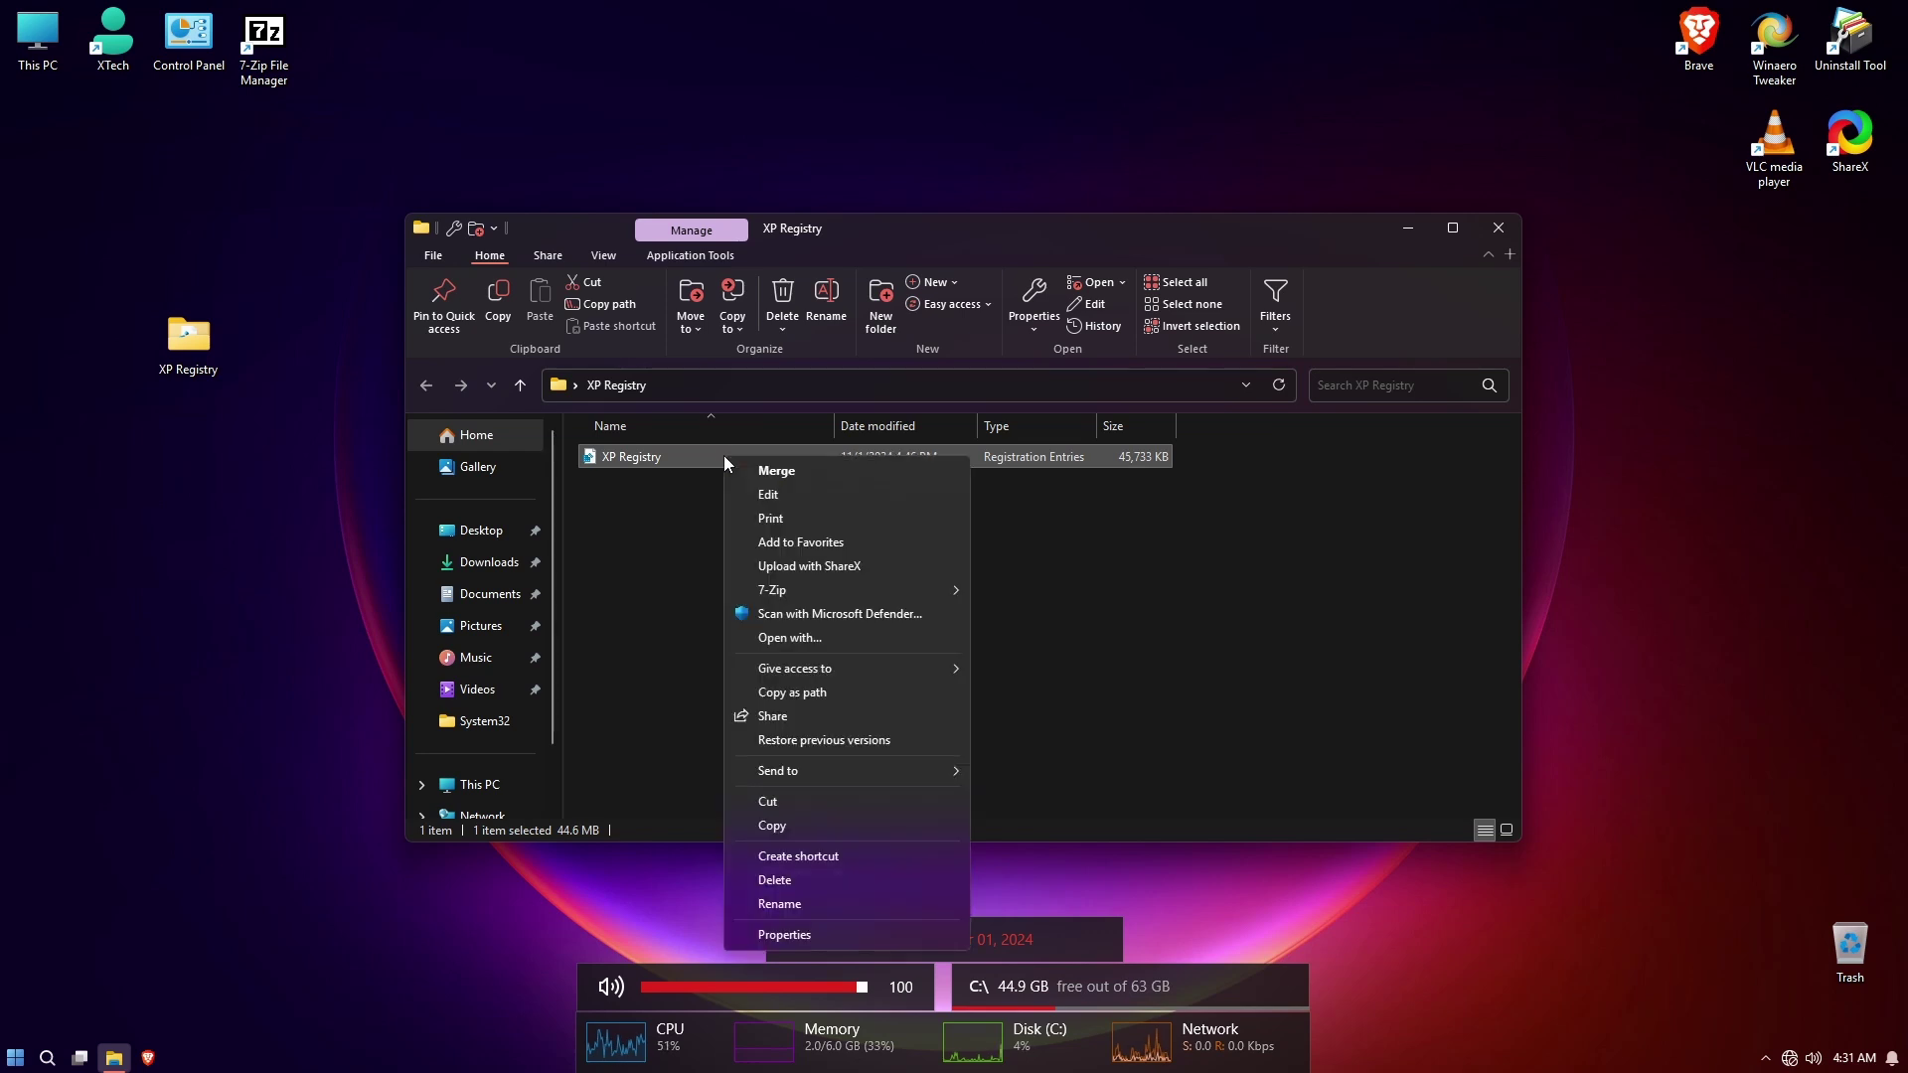
click(662, 563)
click(662, 562)
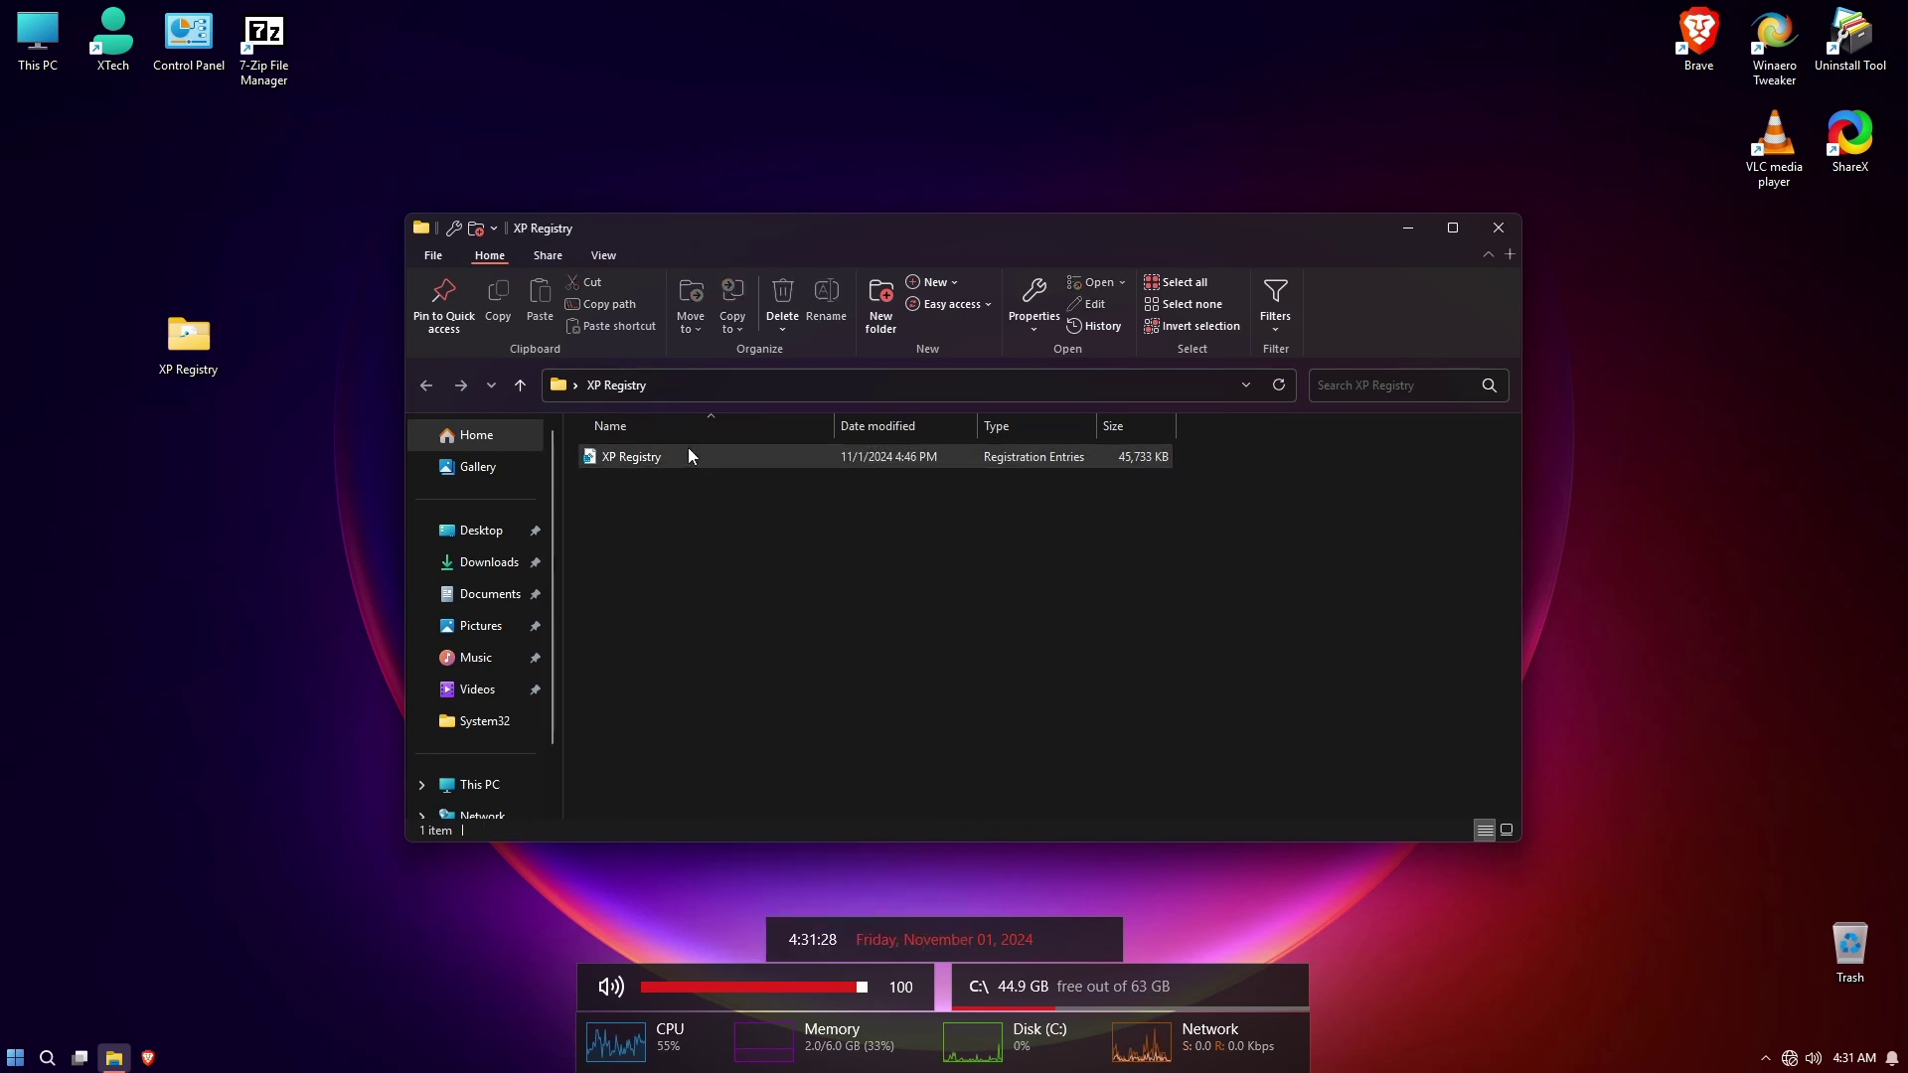
Import the XP Registry file into the Windows registry, approving Registry Editor's elevation and warning, and close the folder window.
double_click(688, 449)
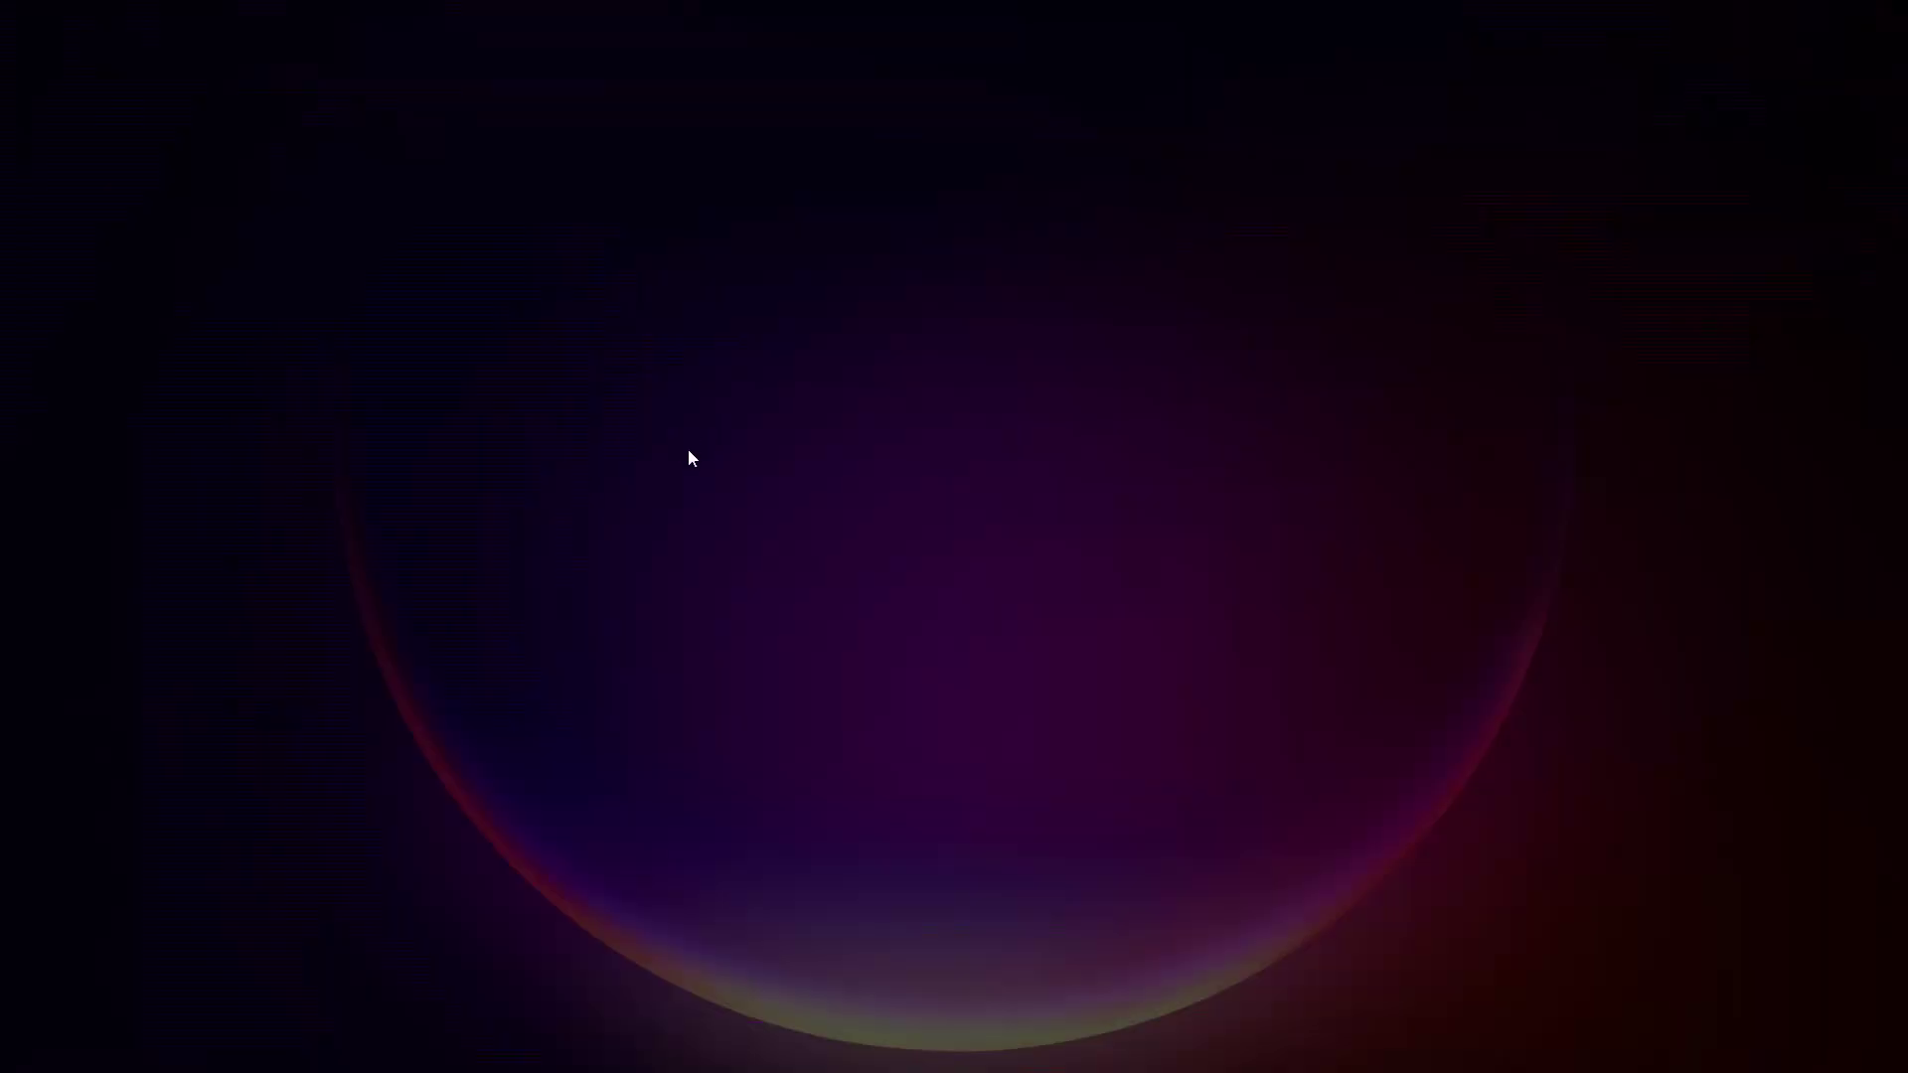
click(866, 685)
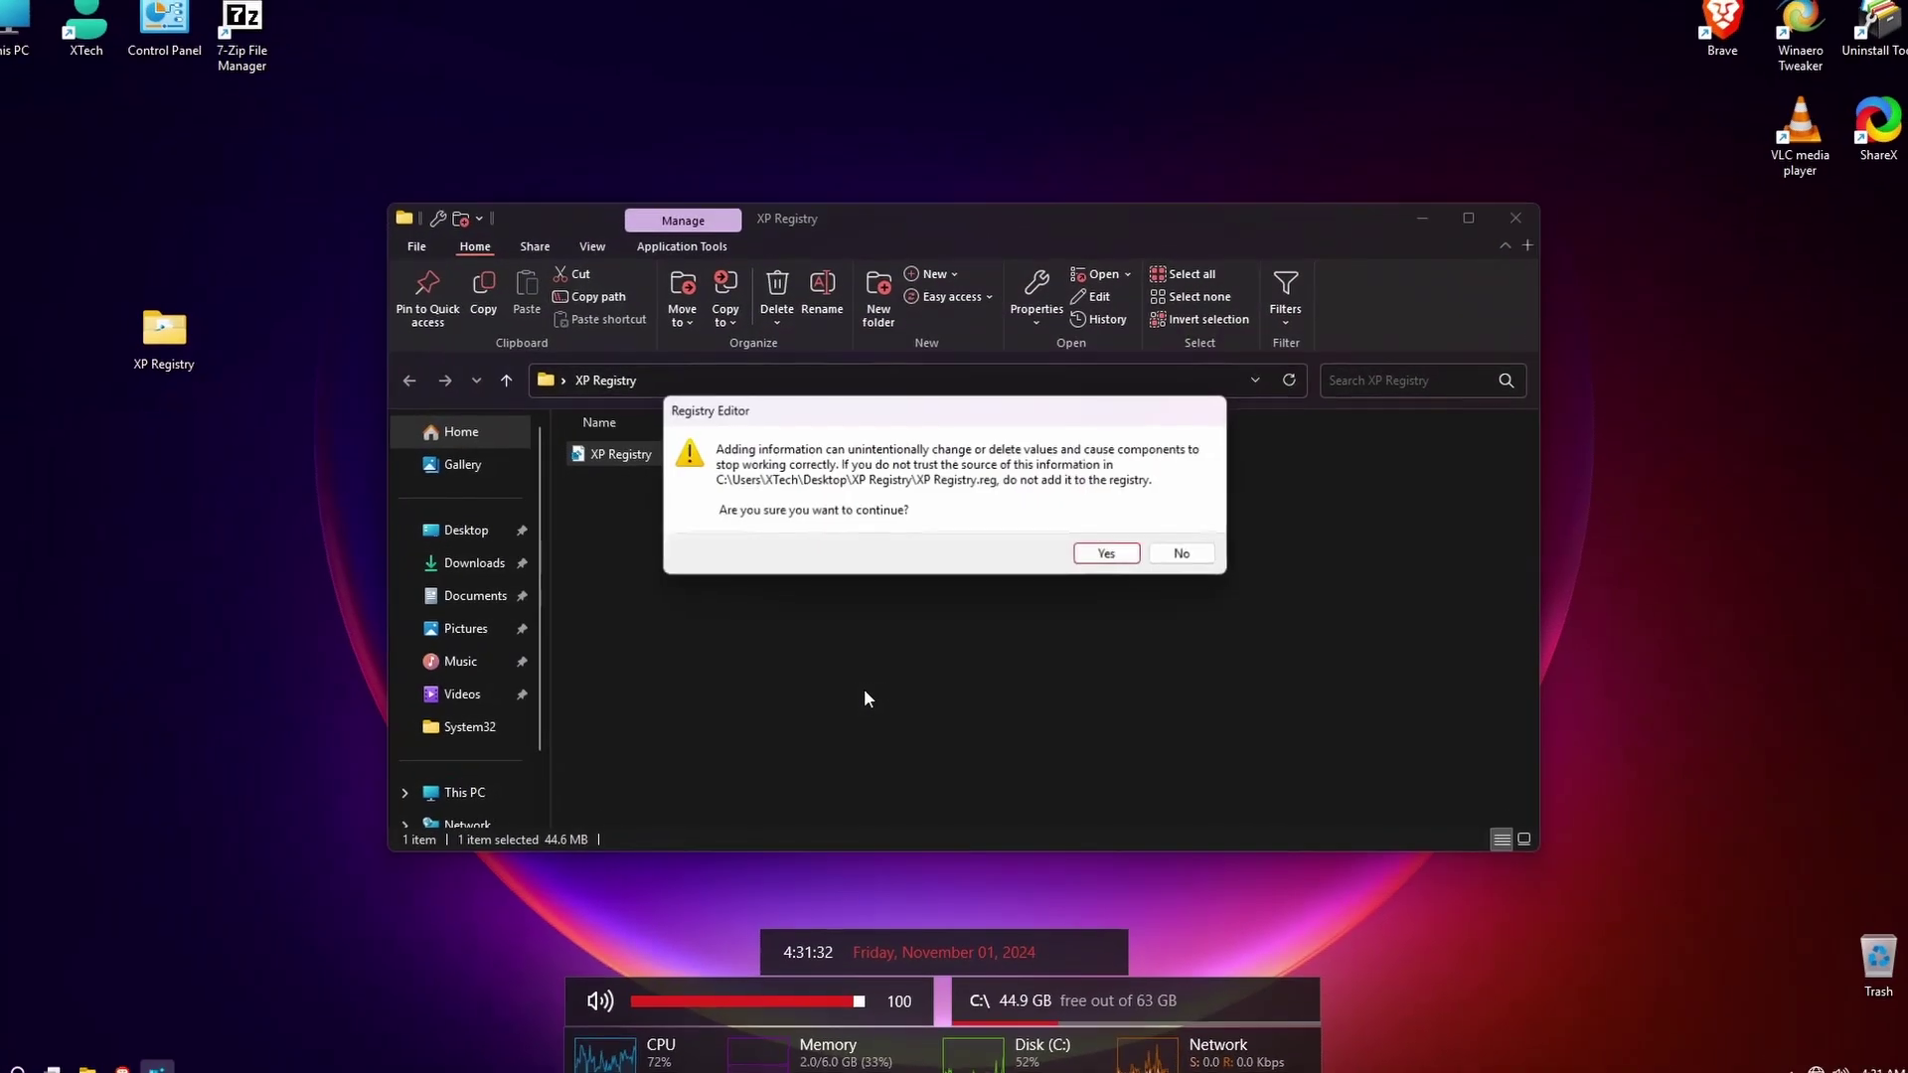
drag(864, 410, 897, 527)
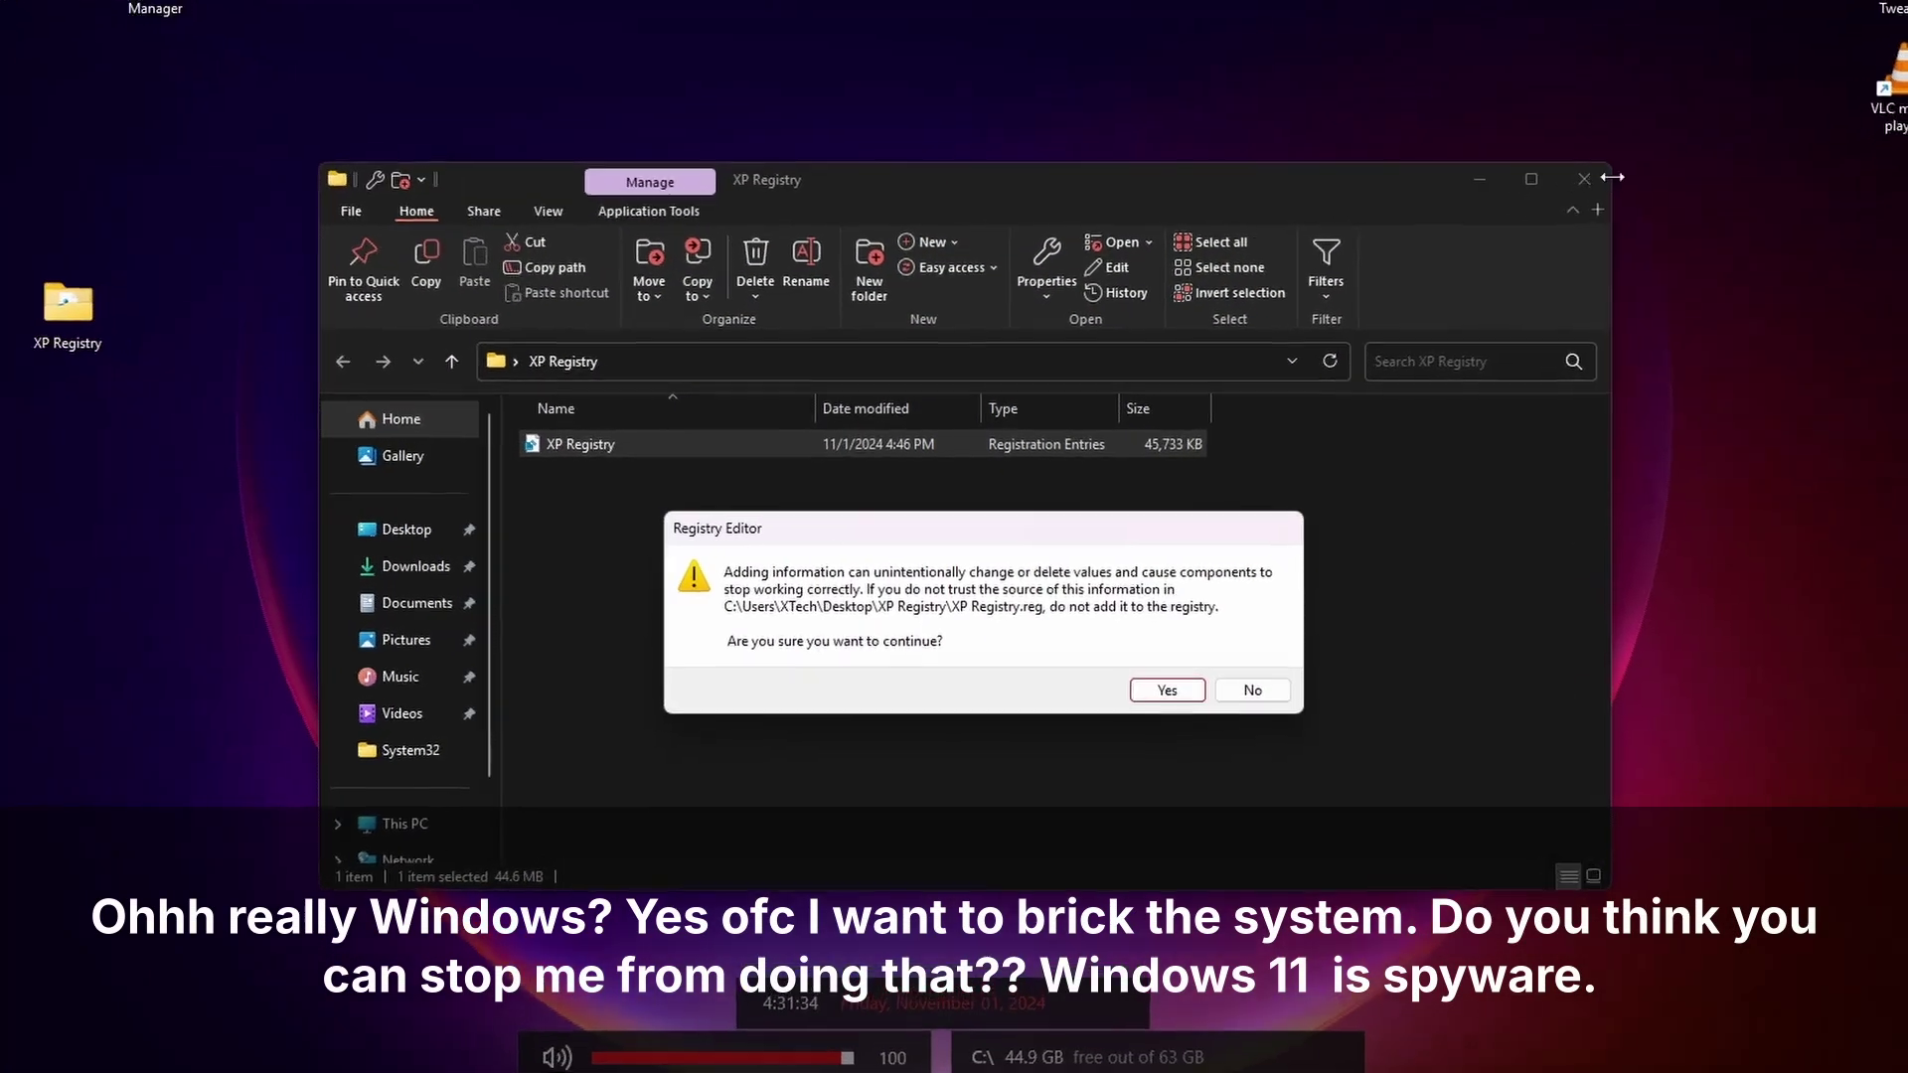
click(1584, 179)
drag(1025, 531, 1025, 396)
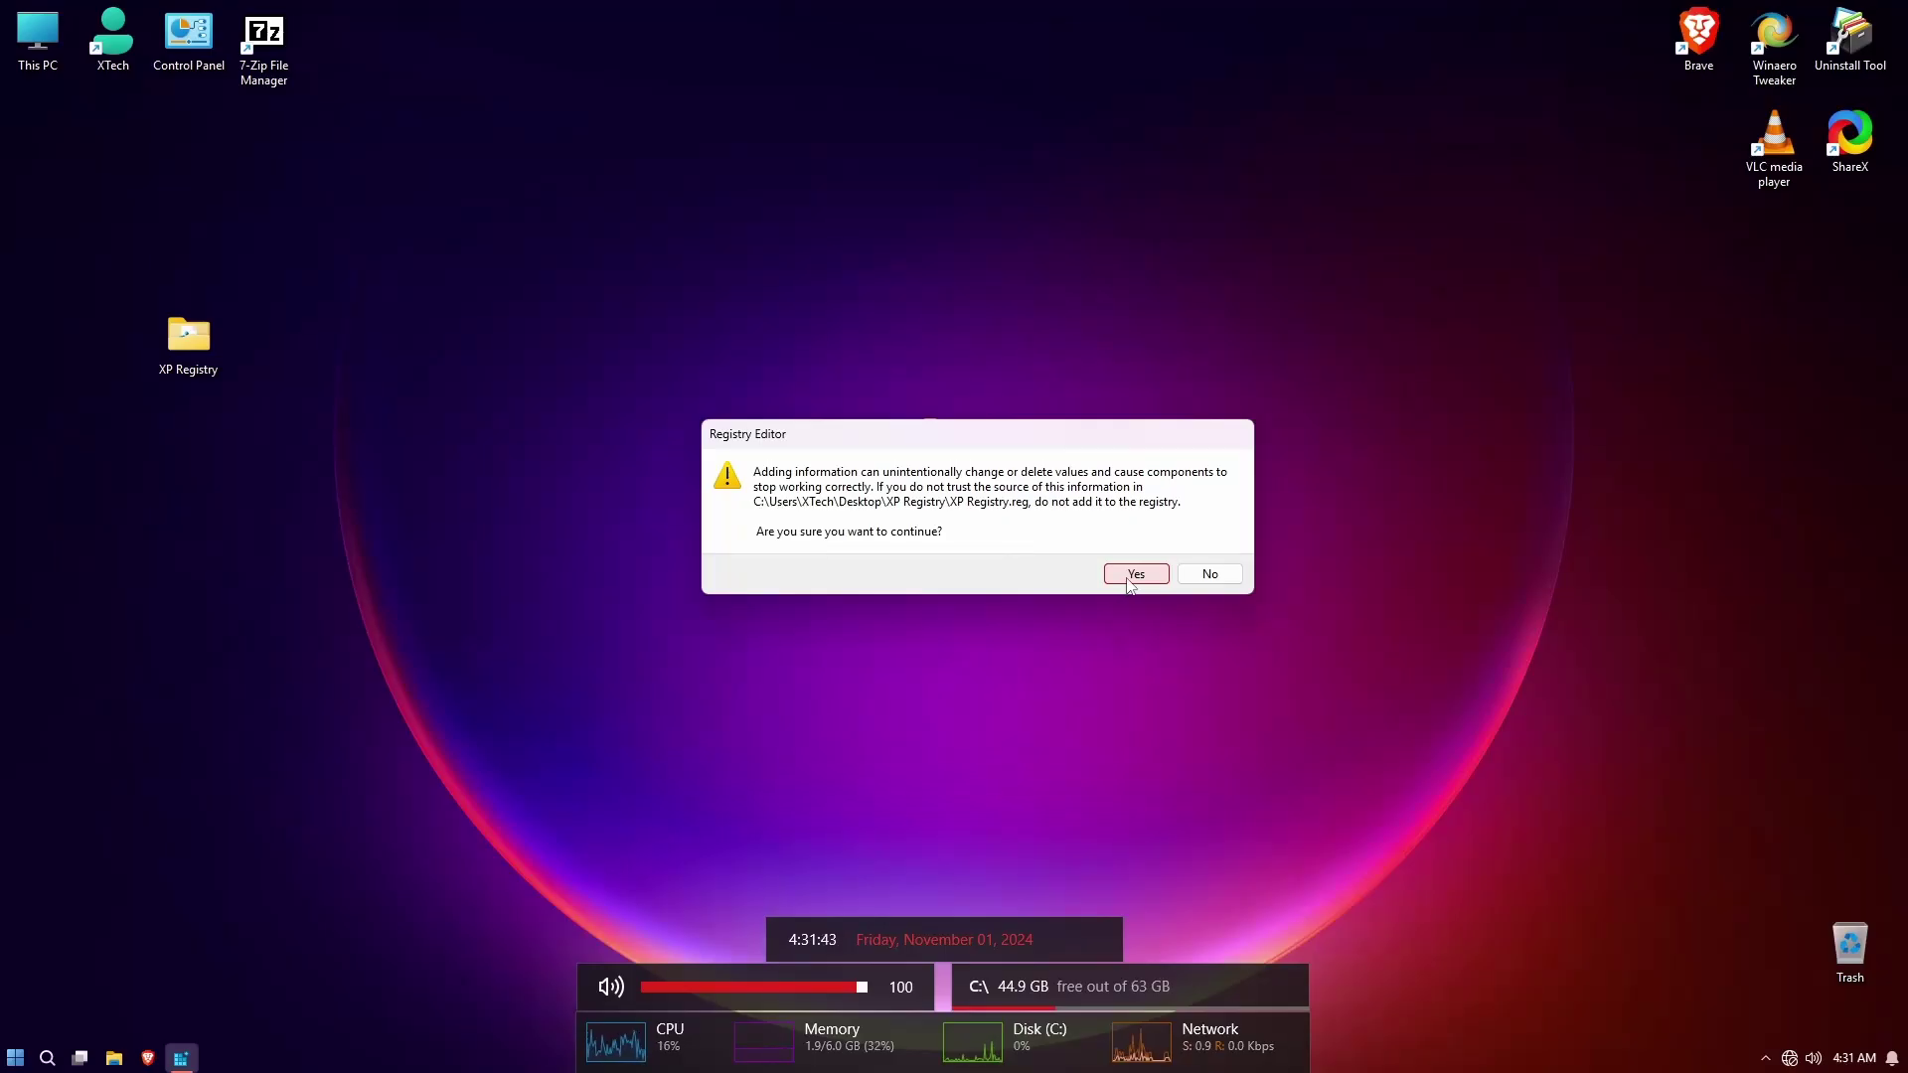
click(1133, 577)
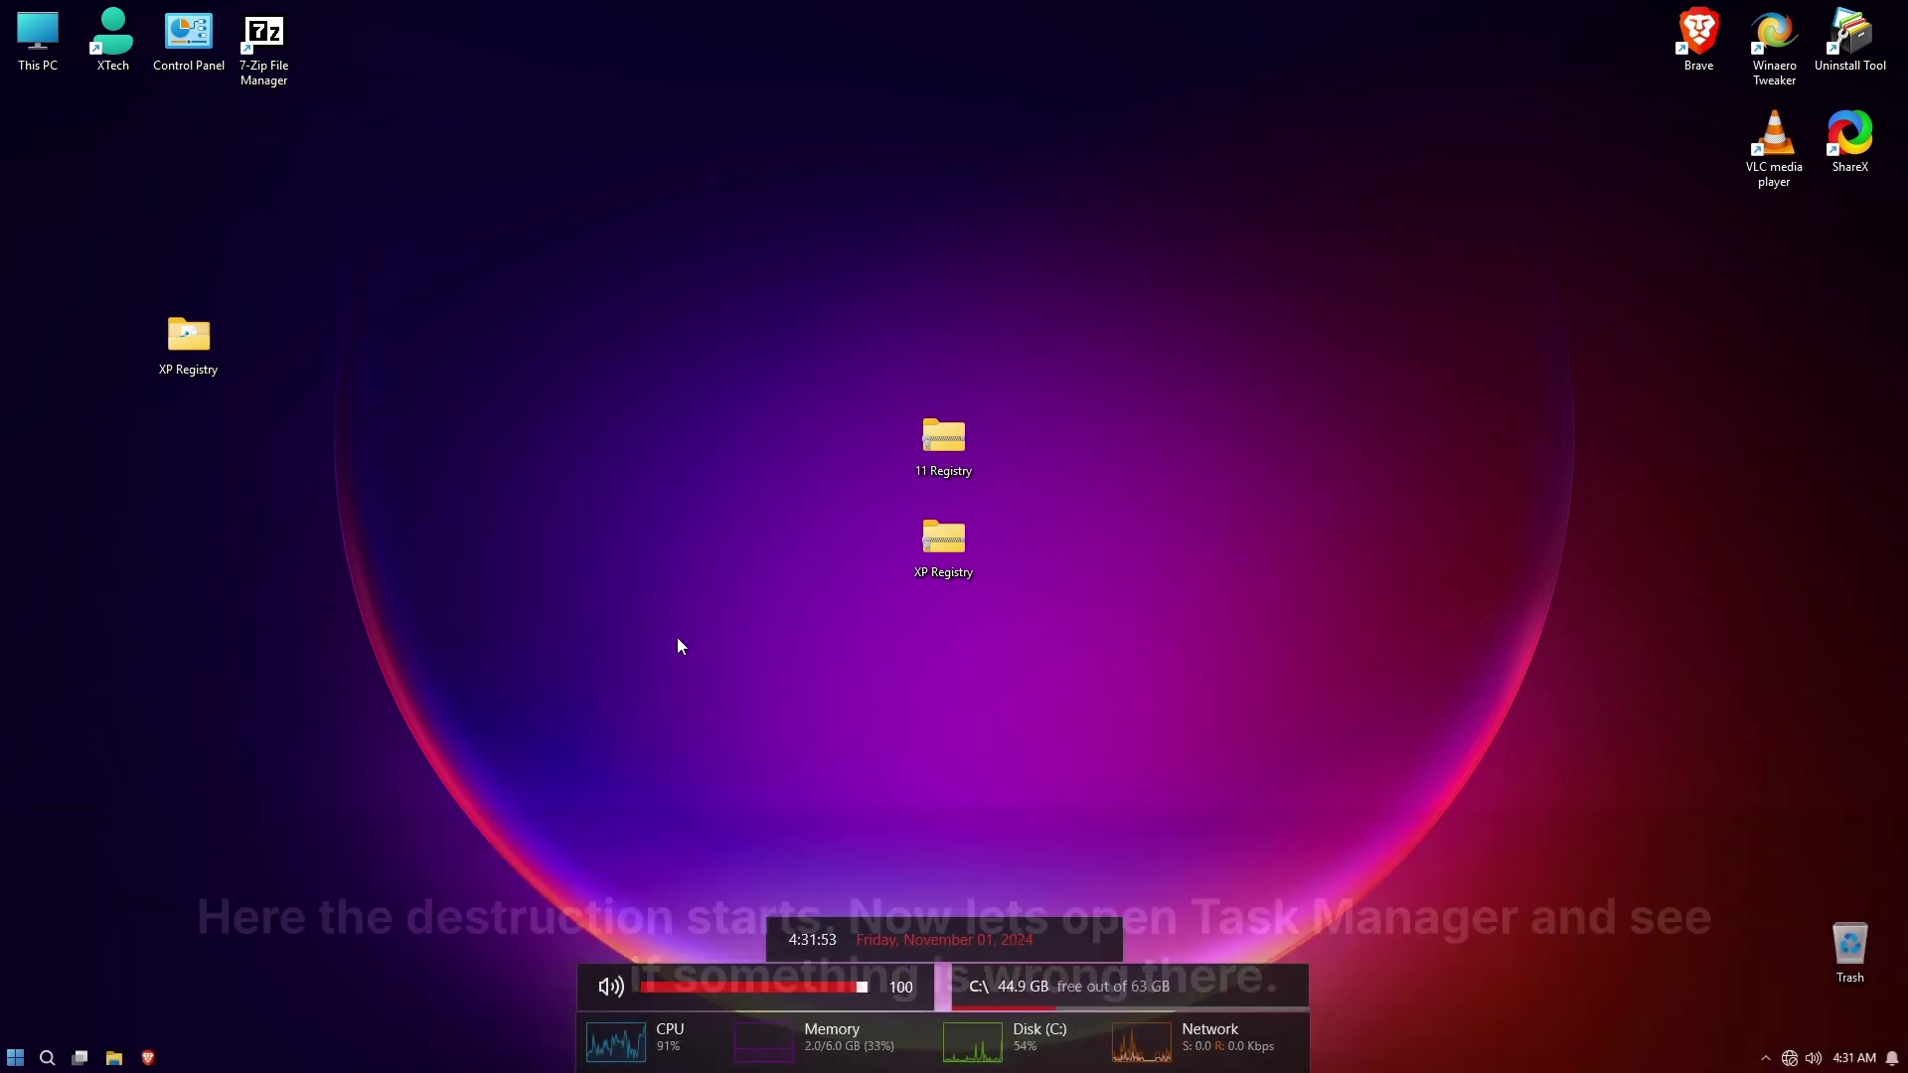
Open Task Manager, cancel the Run dialog, and examine the running background processes, including Registry Editor.
key(ctrl+shift+Escape)
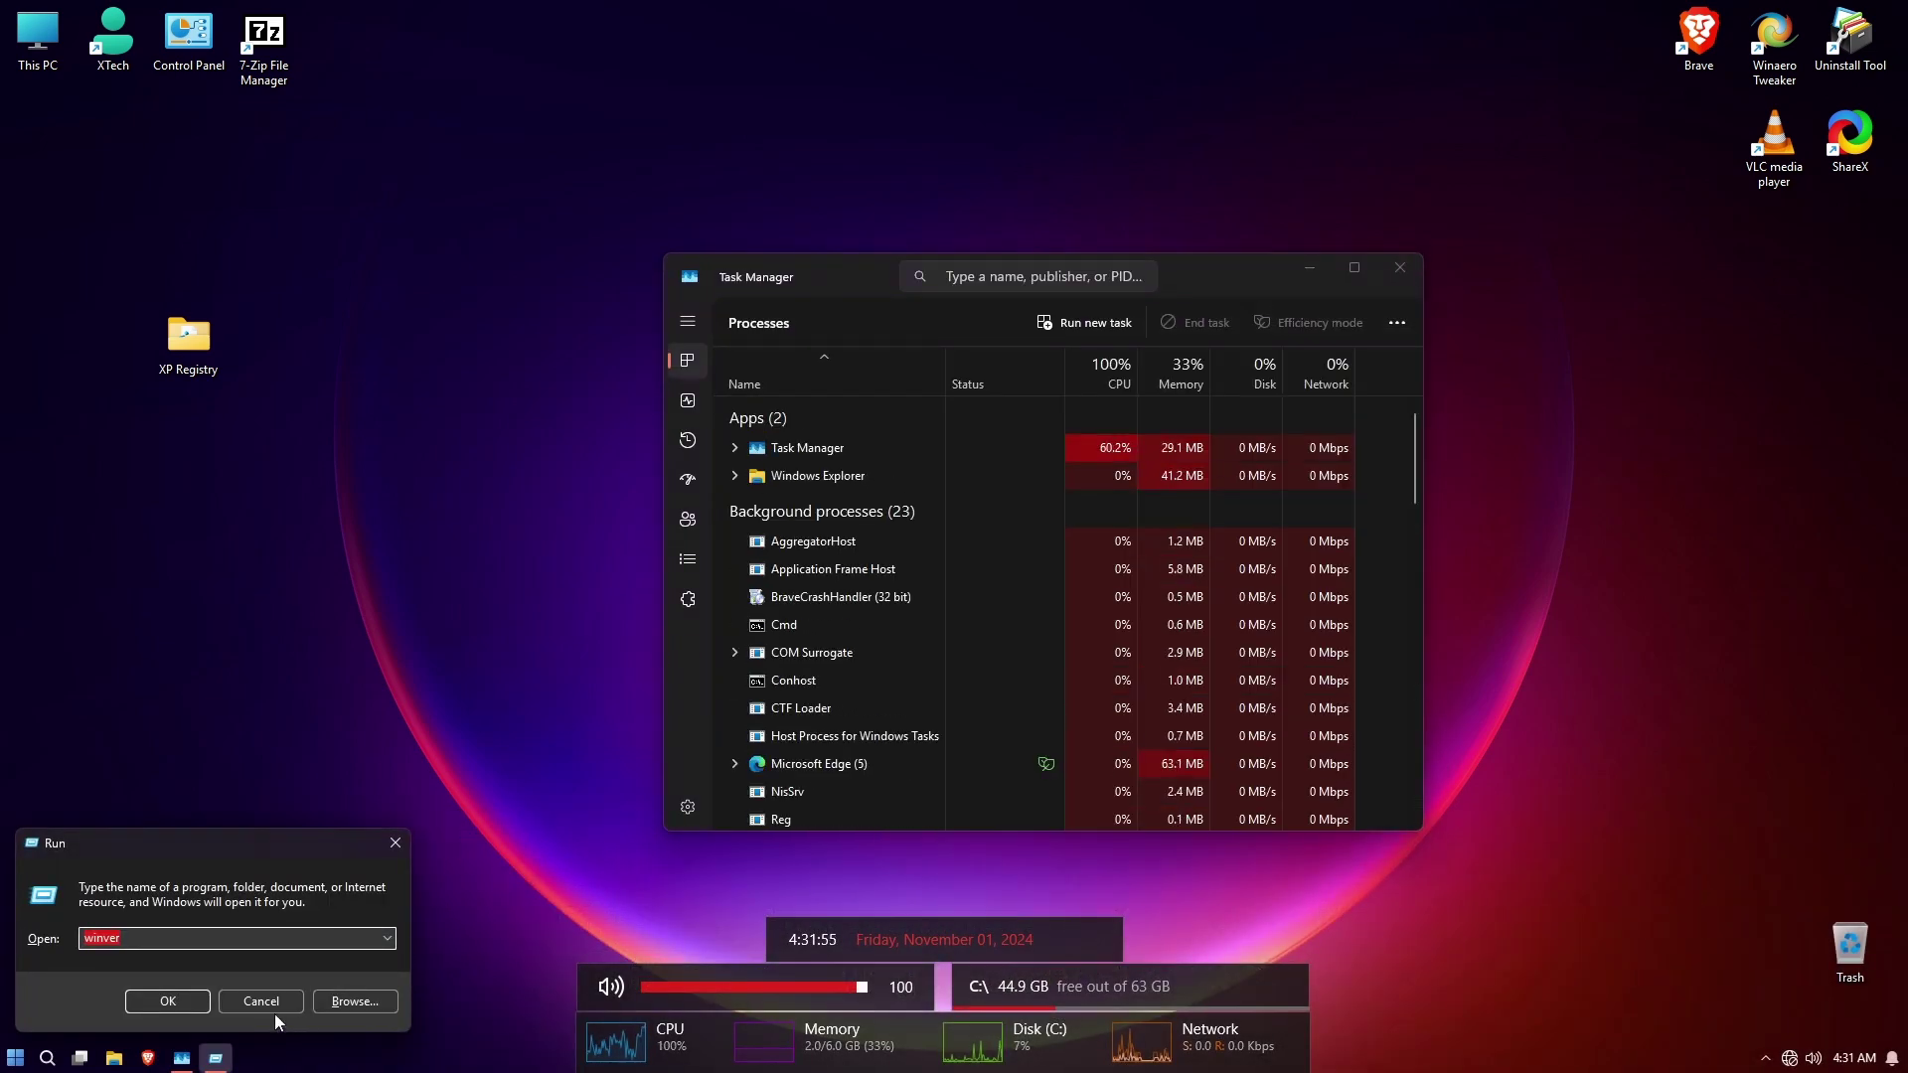
click(270, 1003)
scroll(852, 759, down, 4)
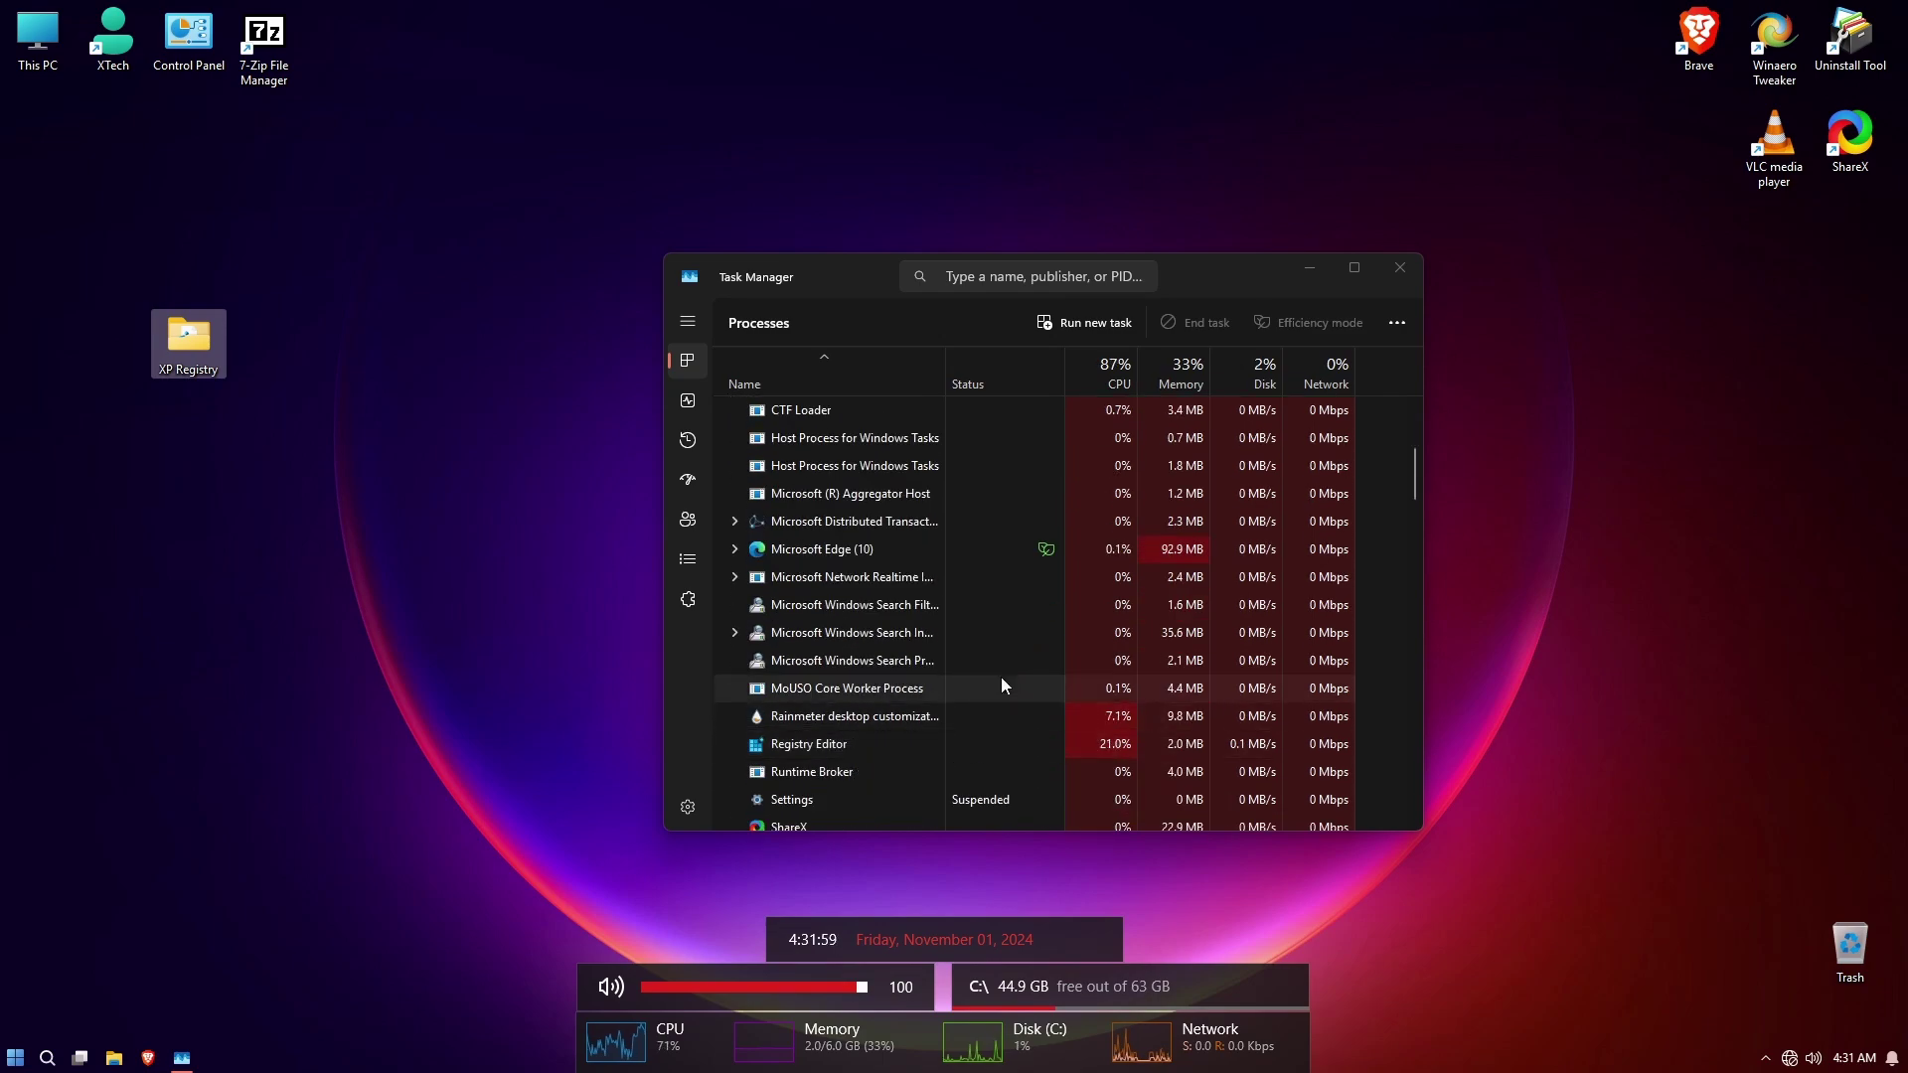
scroll(984, 658, up, 3)
scroll(982, 660, up, 2)
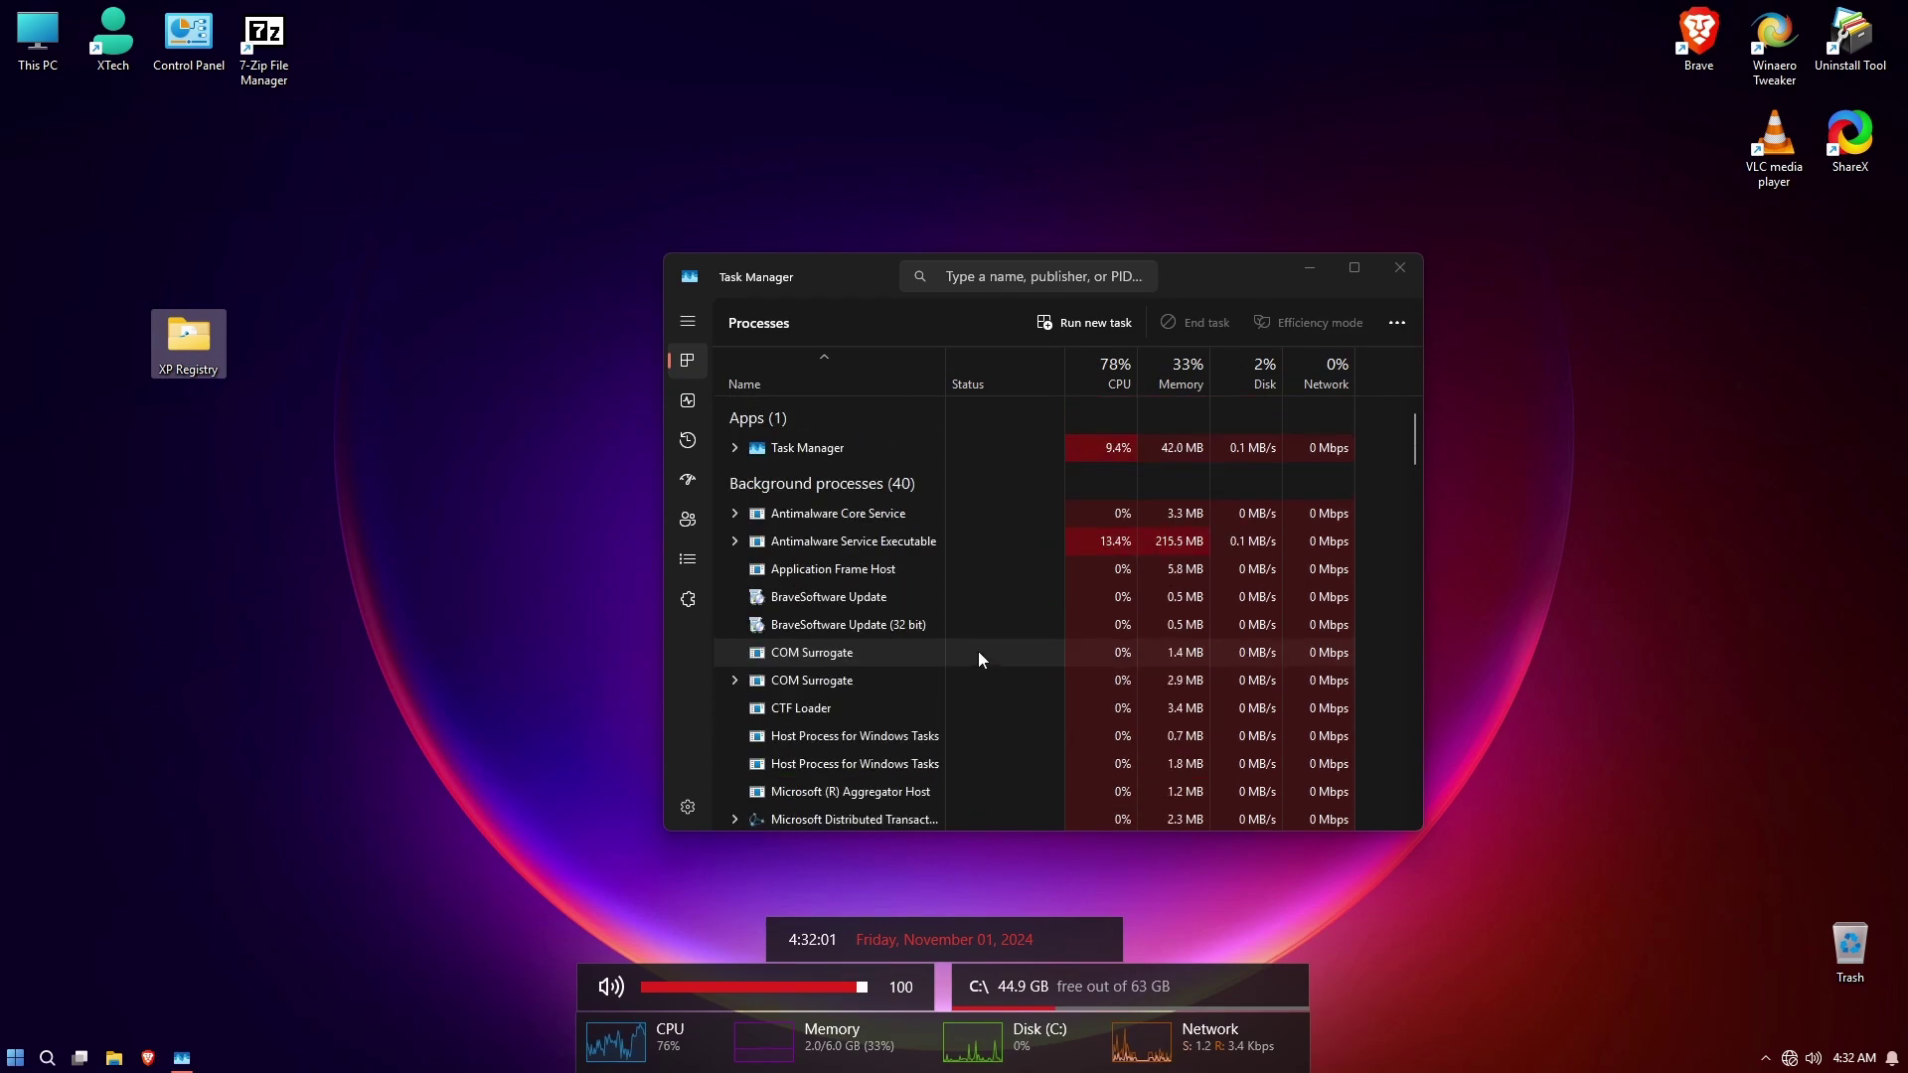
scroll(977, 652, down, 5)
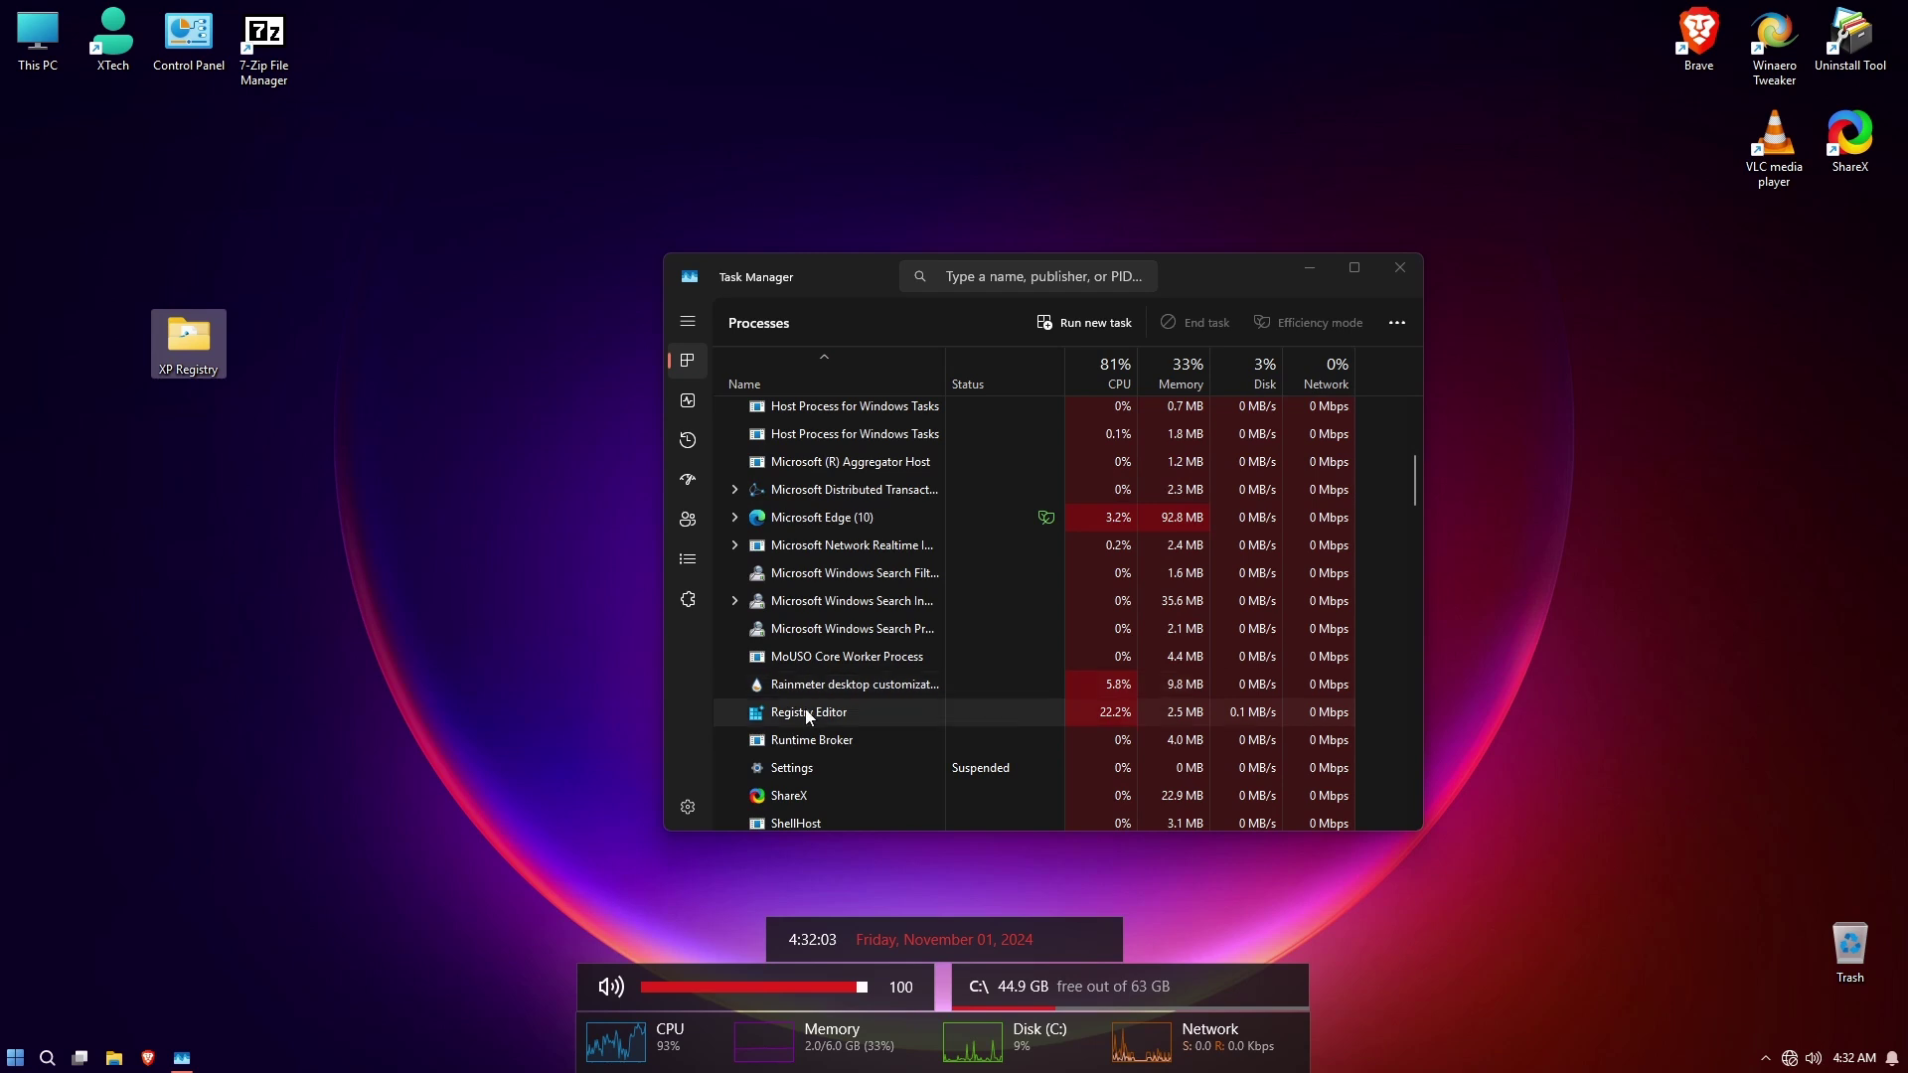
scroll(1082, 719, up, 1)
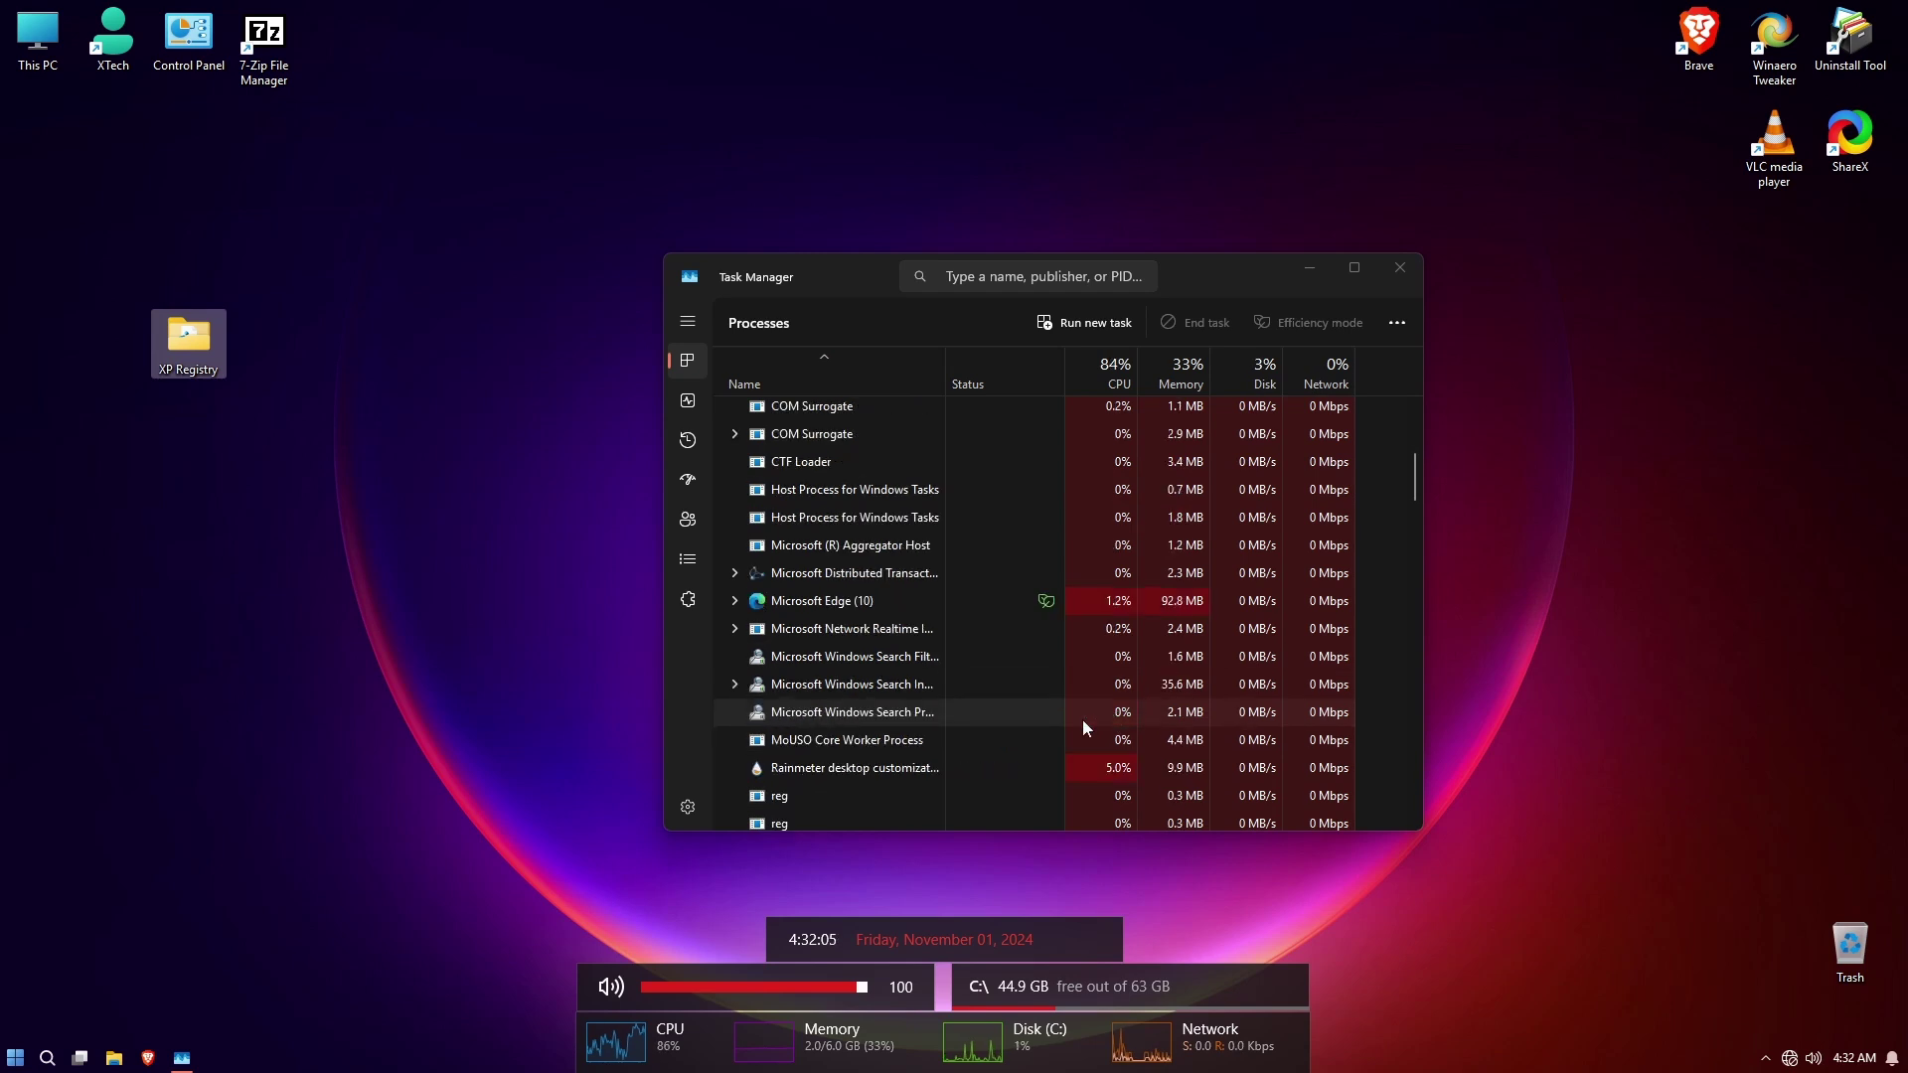
scroll(1082, 727, down, 1)
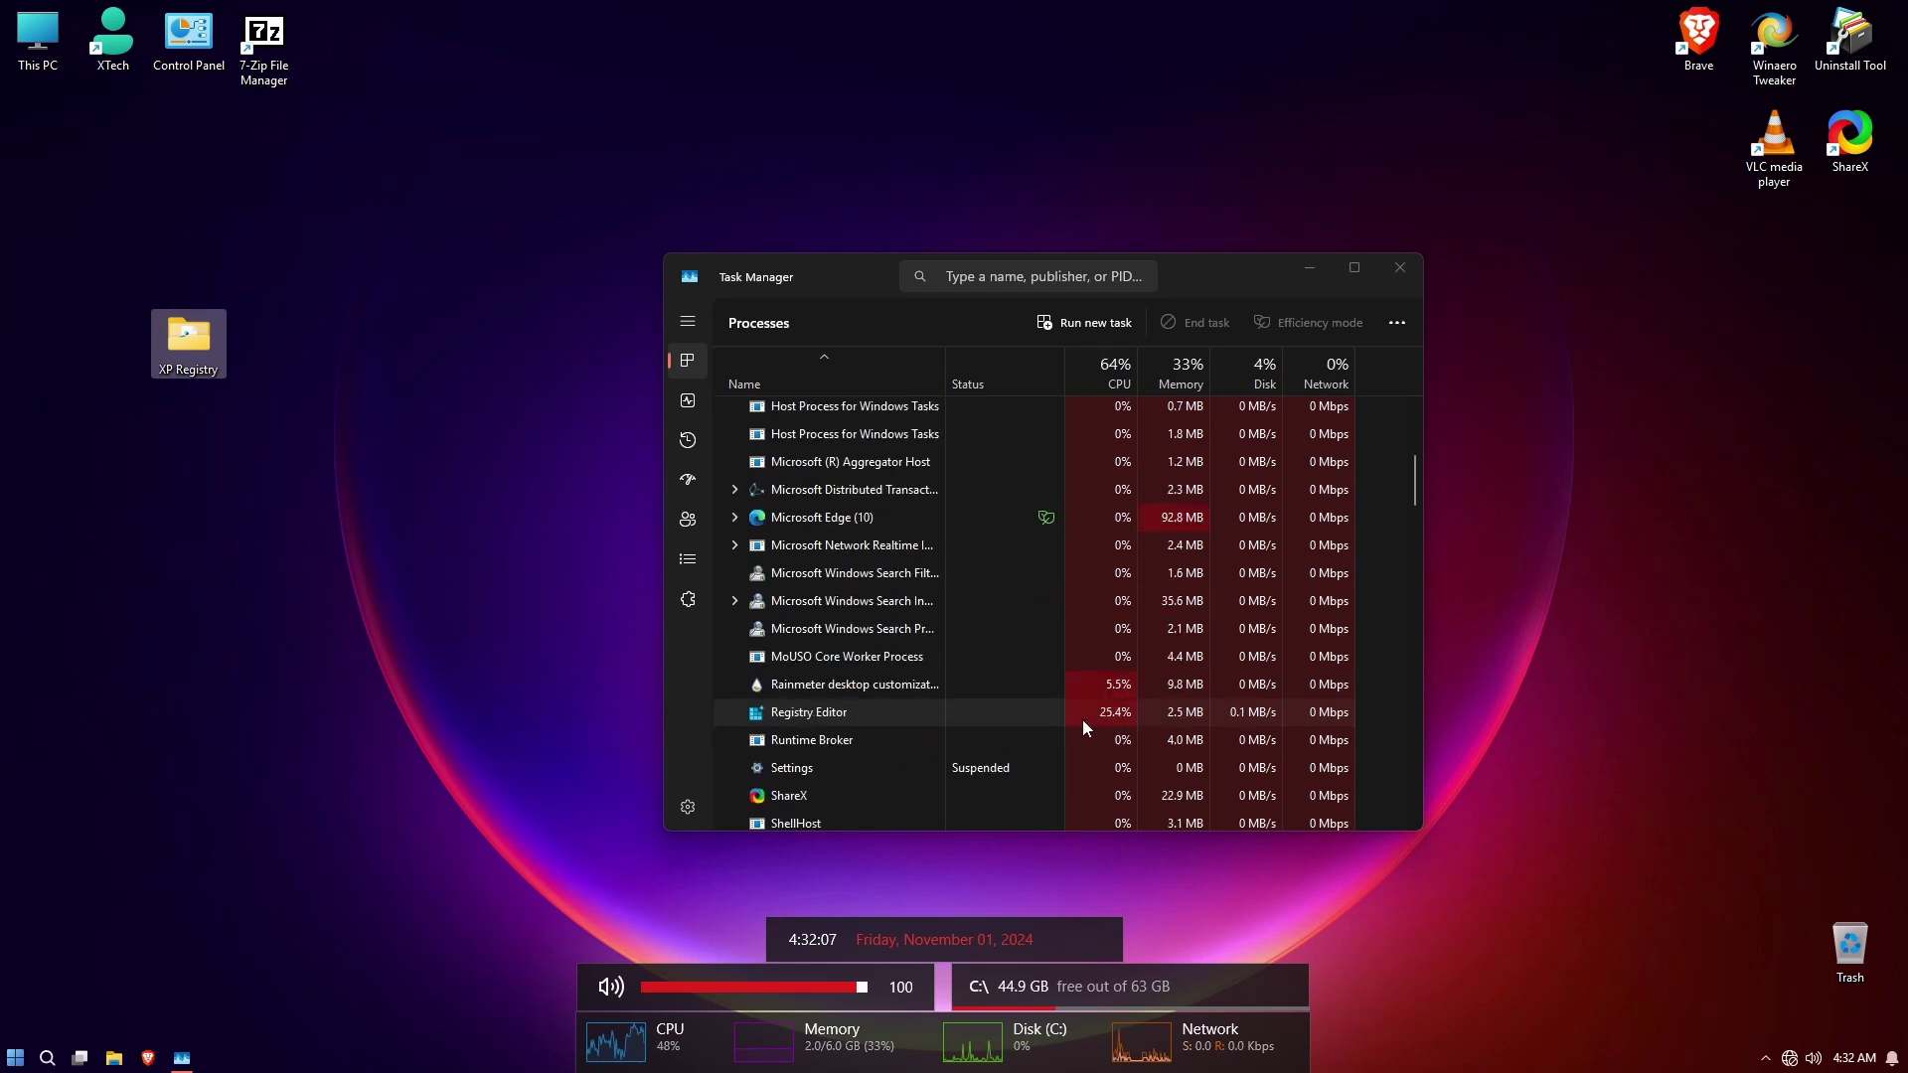
scroll(1082, 719, up, 1)
click(1082, 719)
scroll(1208, 719, down, 1)
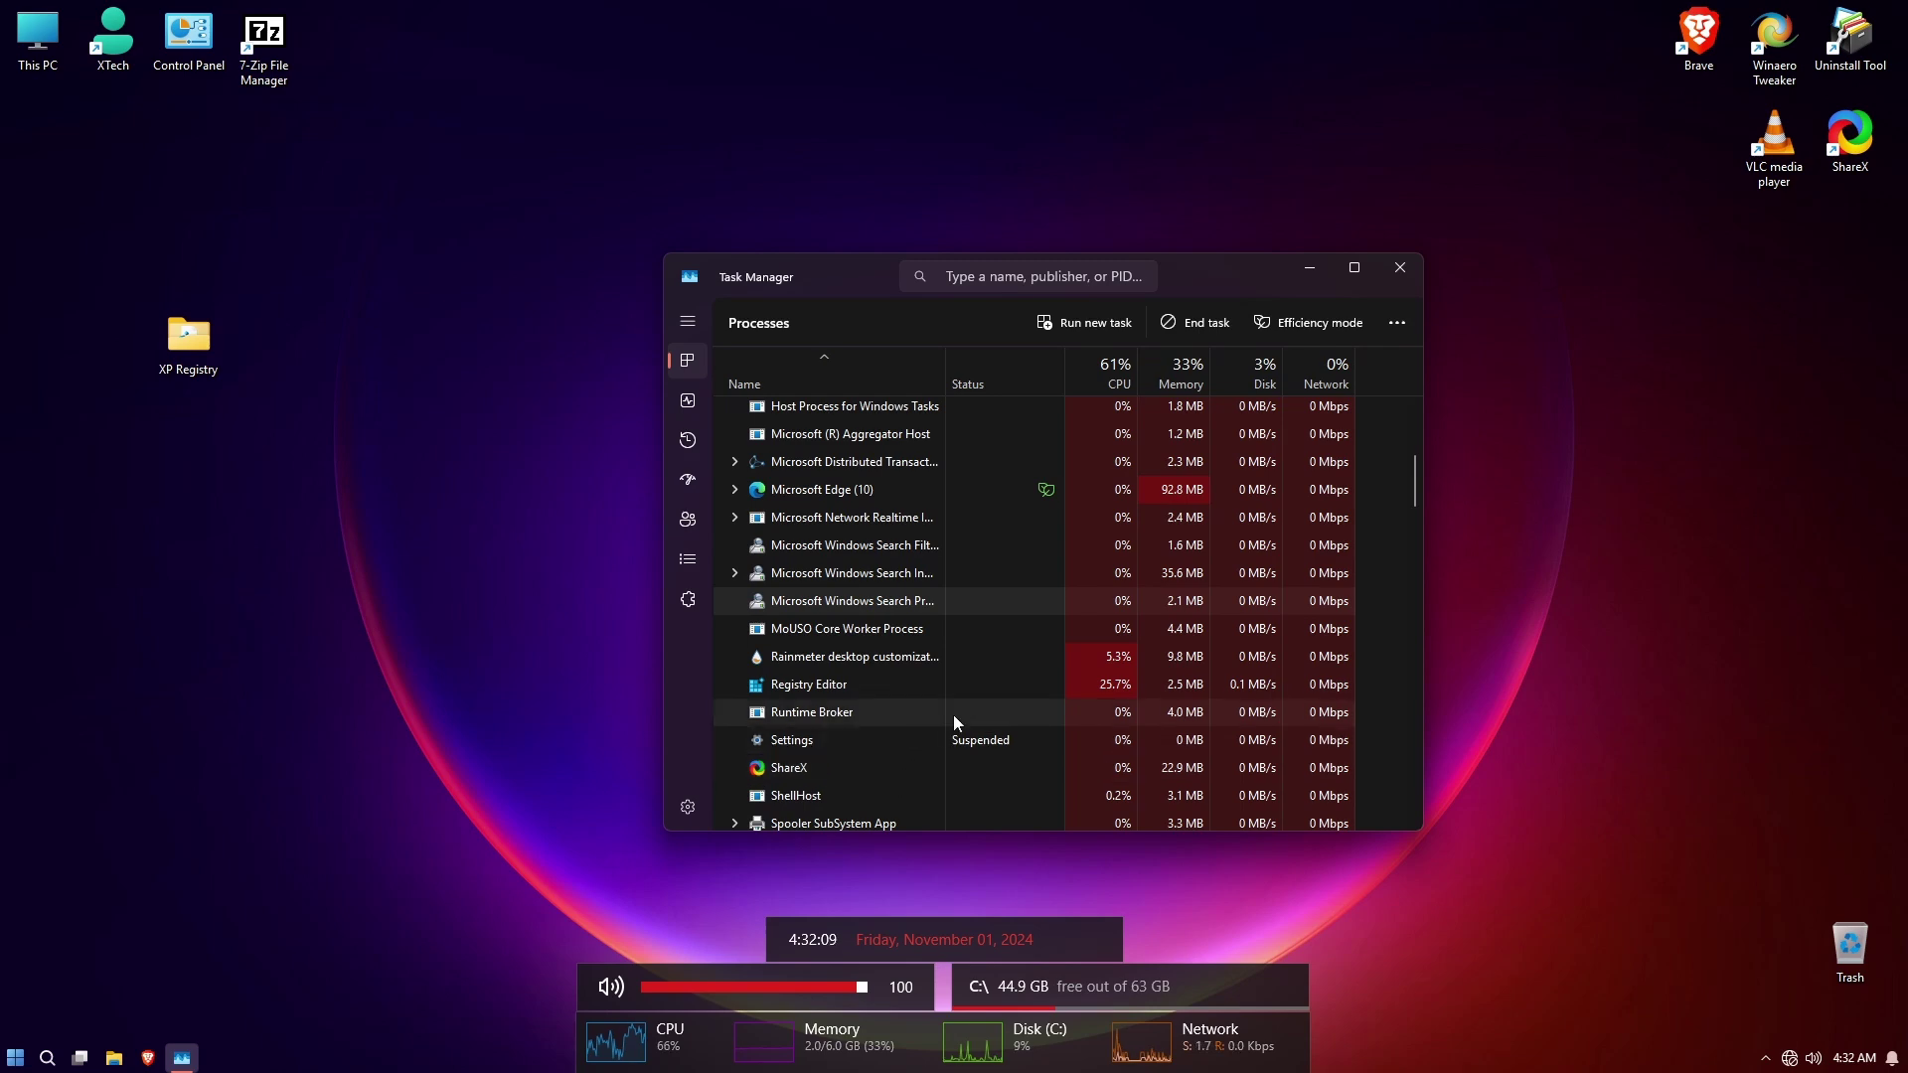
click(1005, 736)
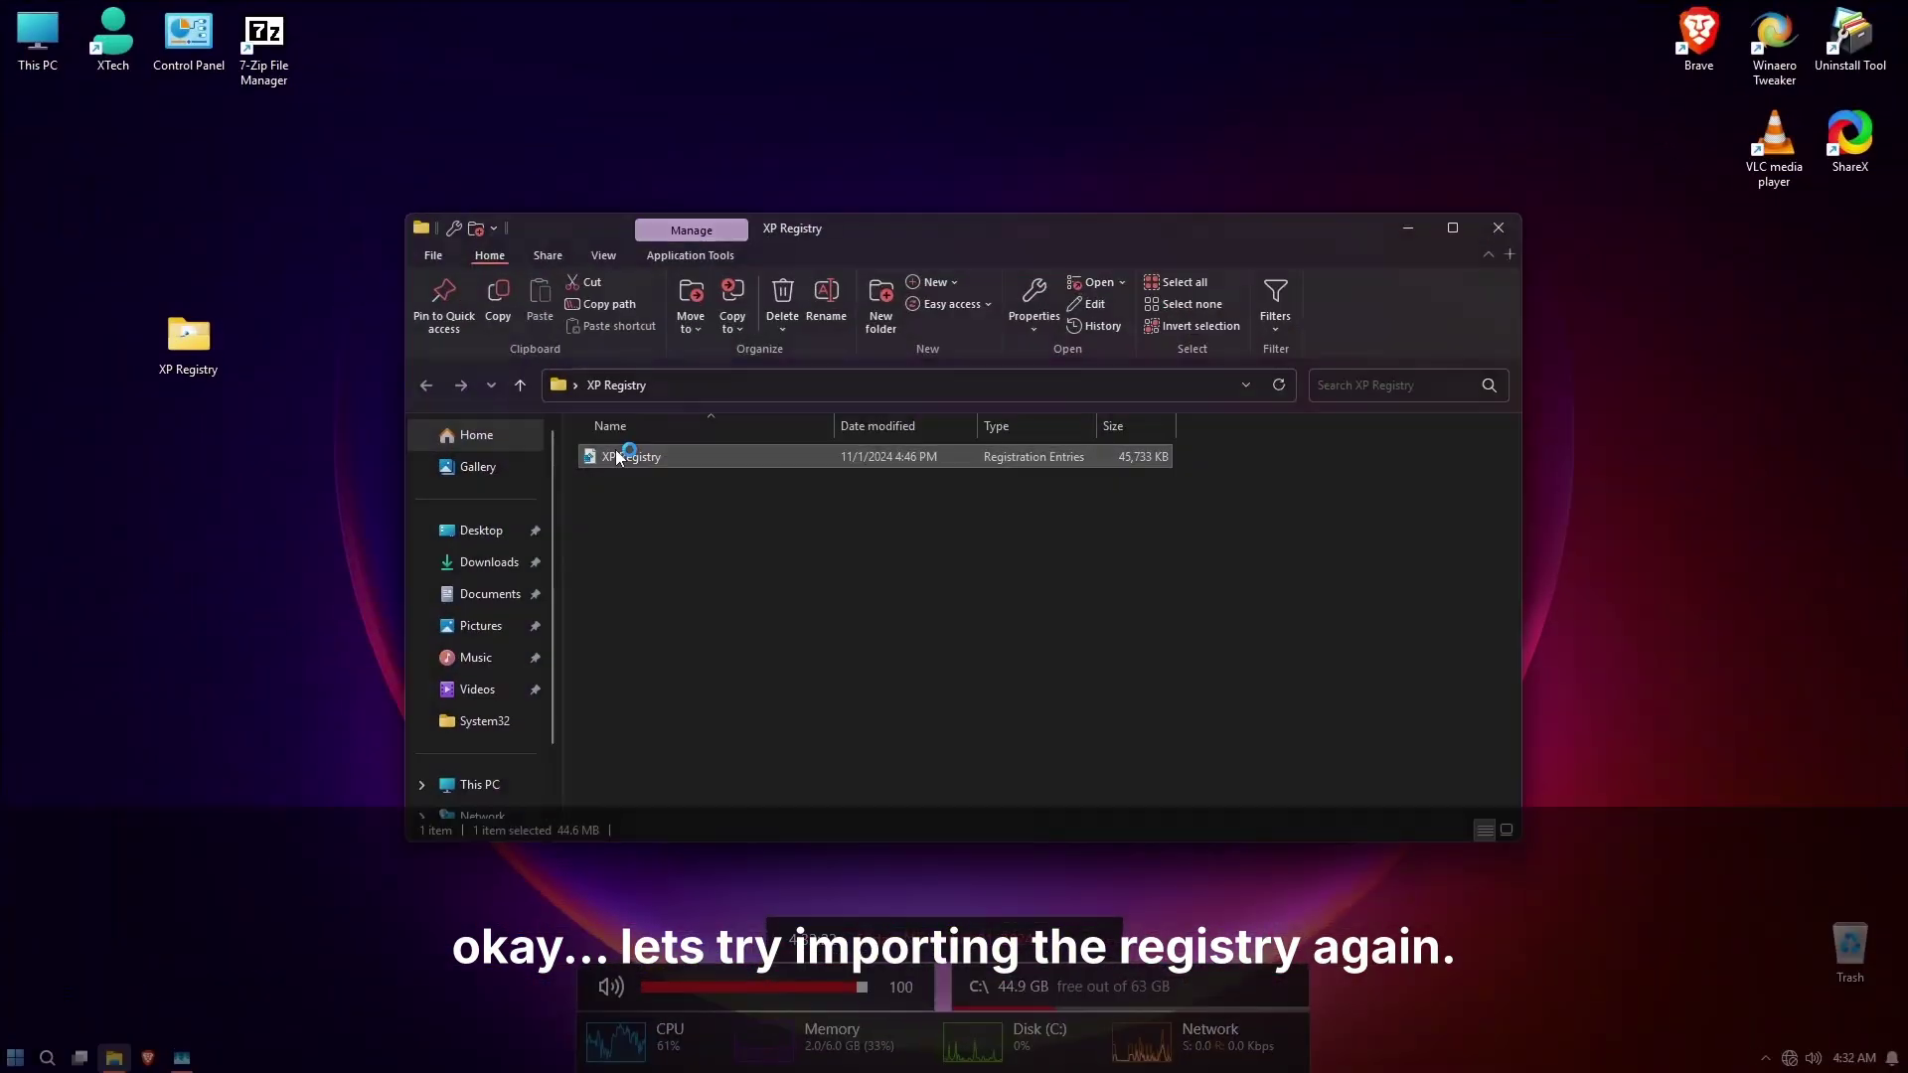
Import the XP Registry file into the registry again, approving both confirmations, and check Task Manager before minimizing it.
double_click(617, 455)
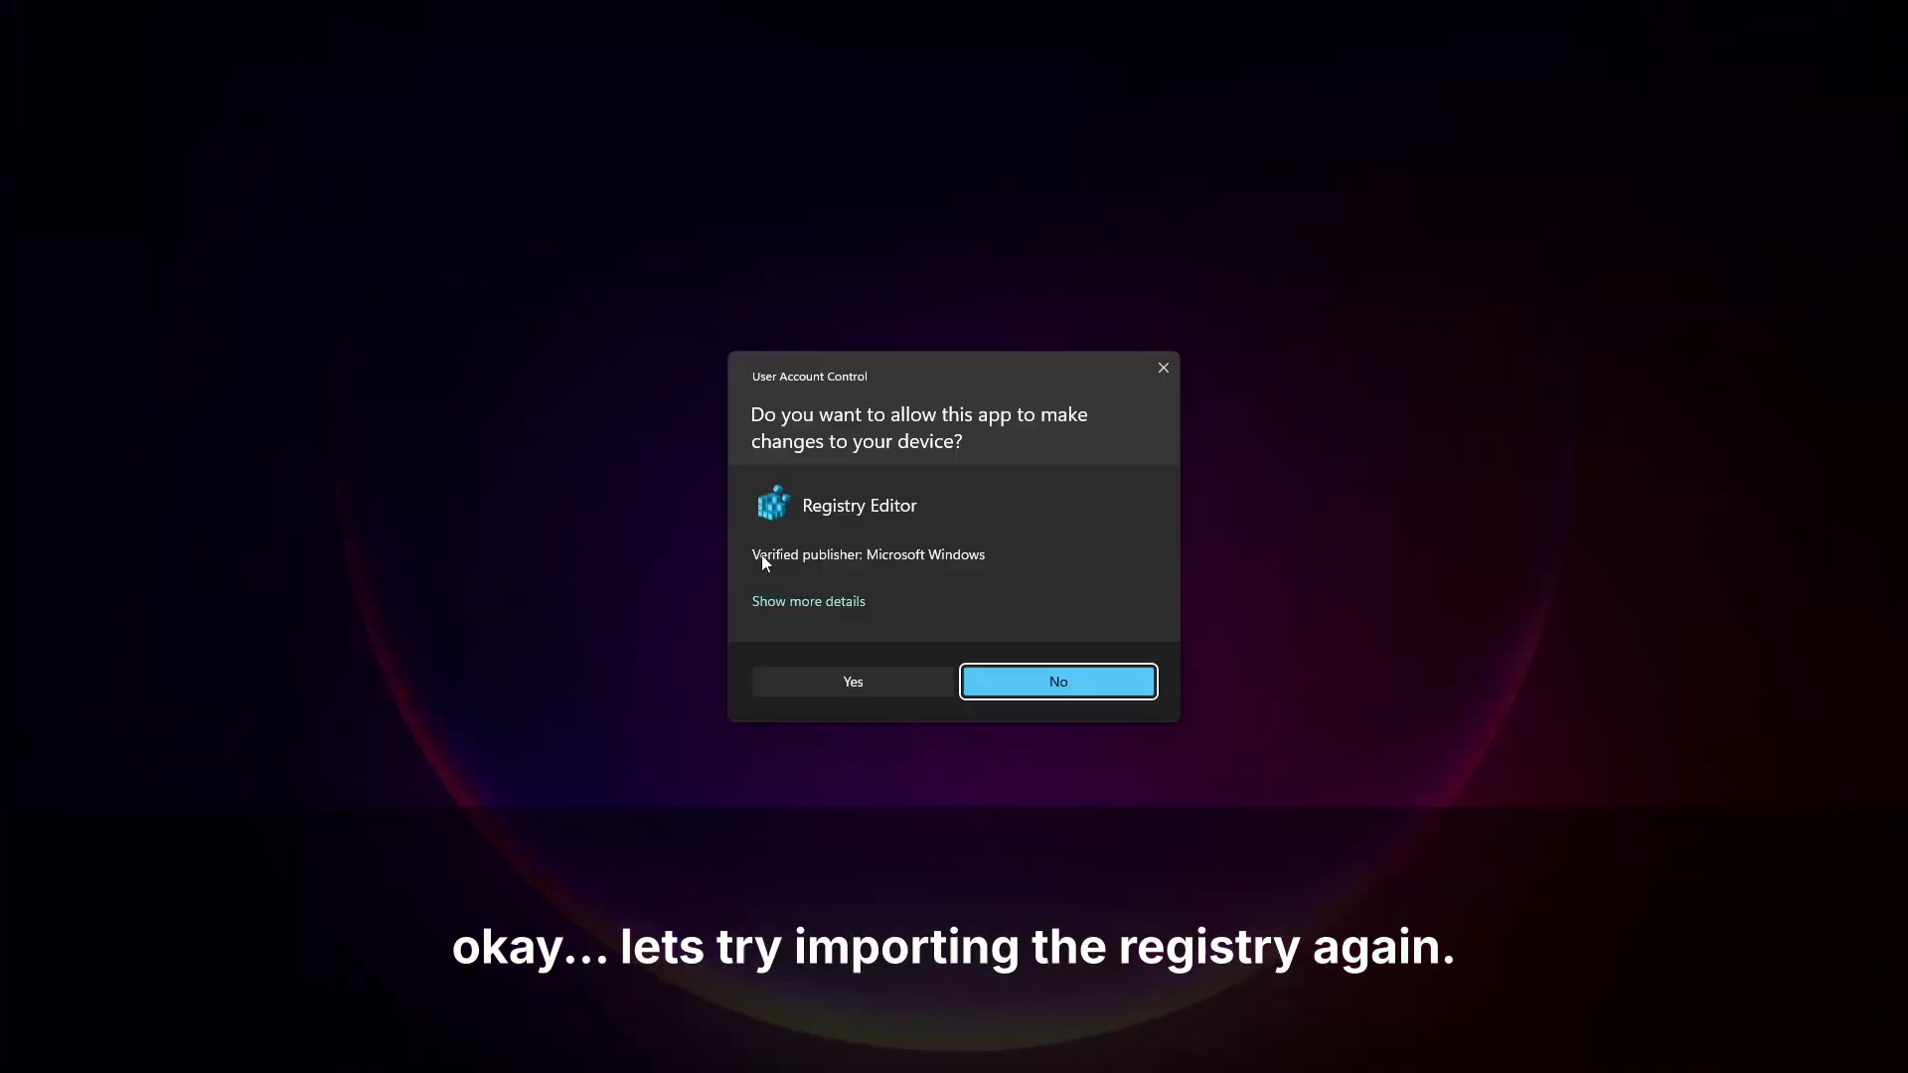
click(860, 681)
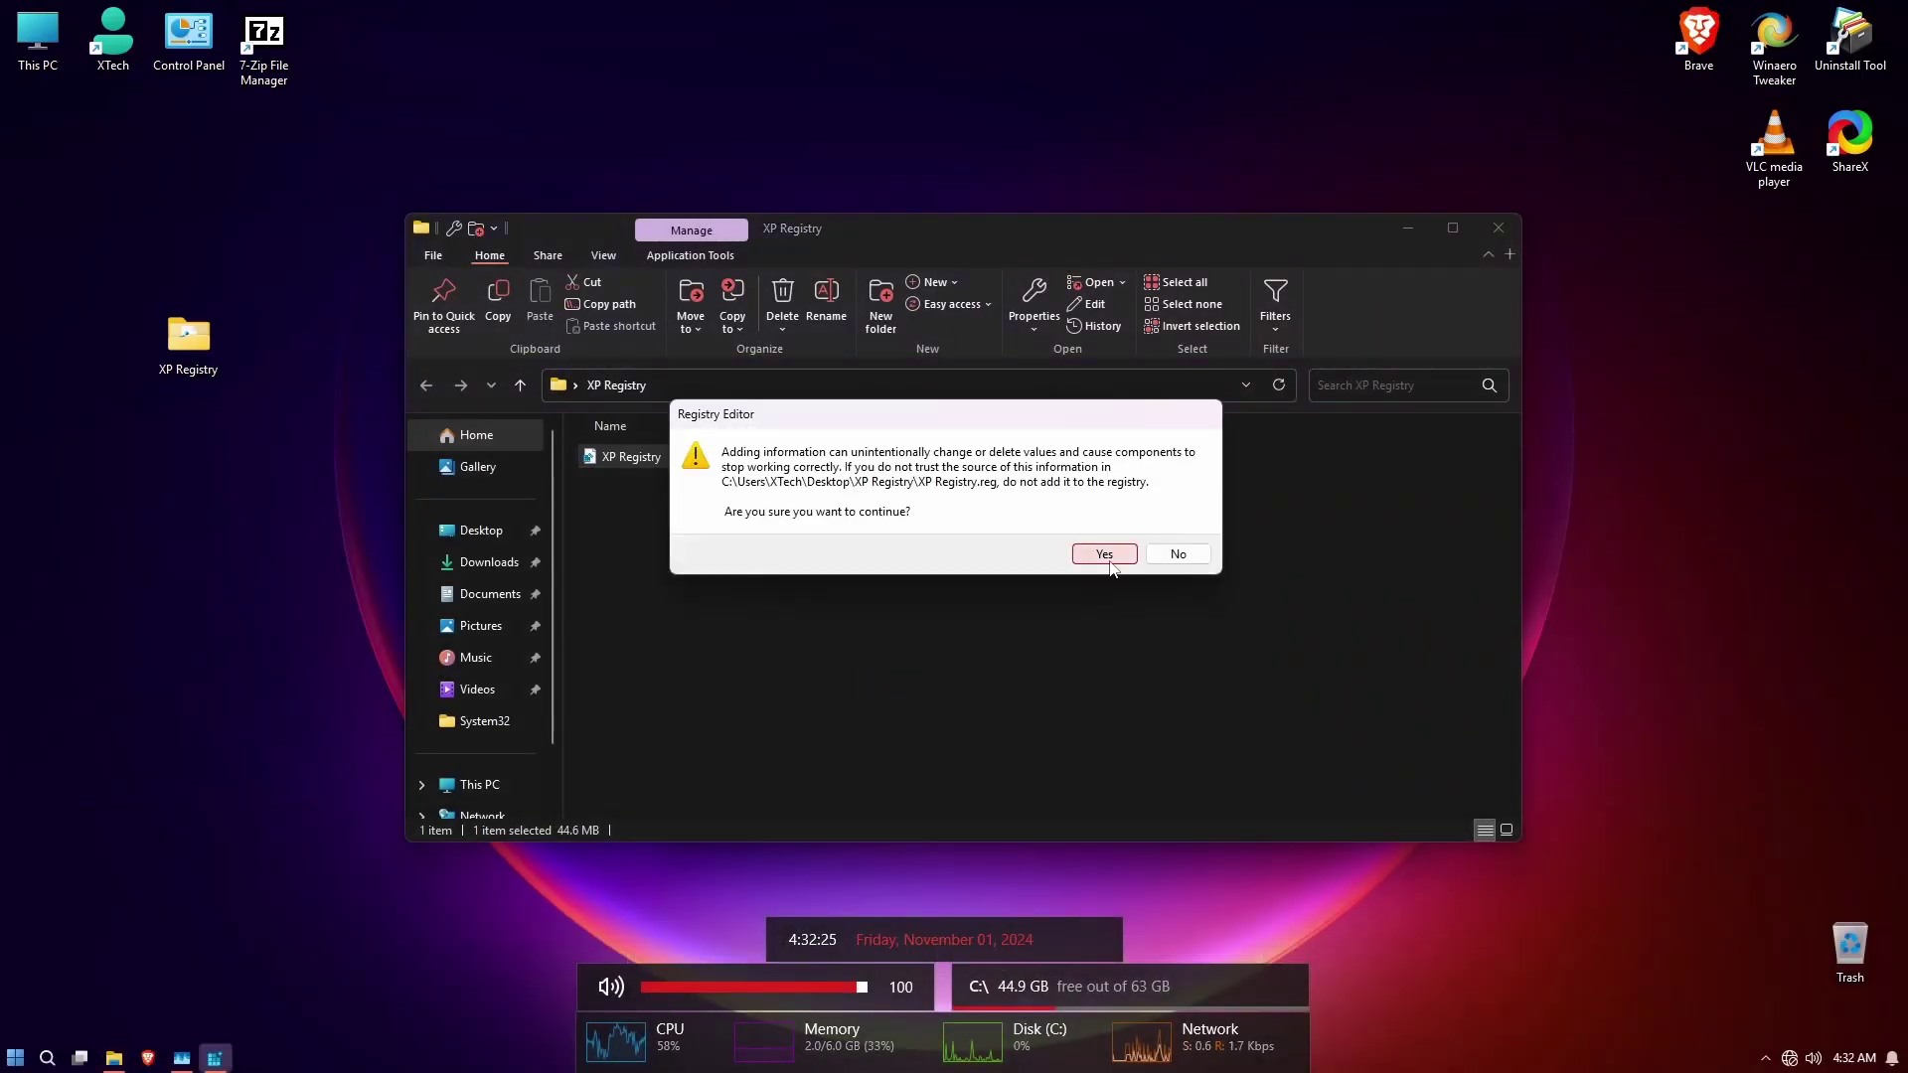
click(1104, 553)
key(alt+Tab)
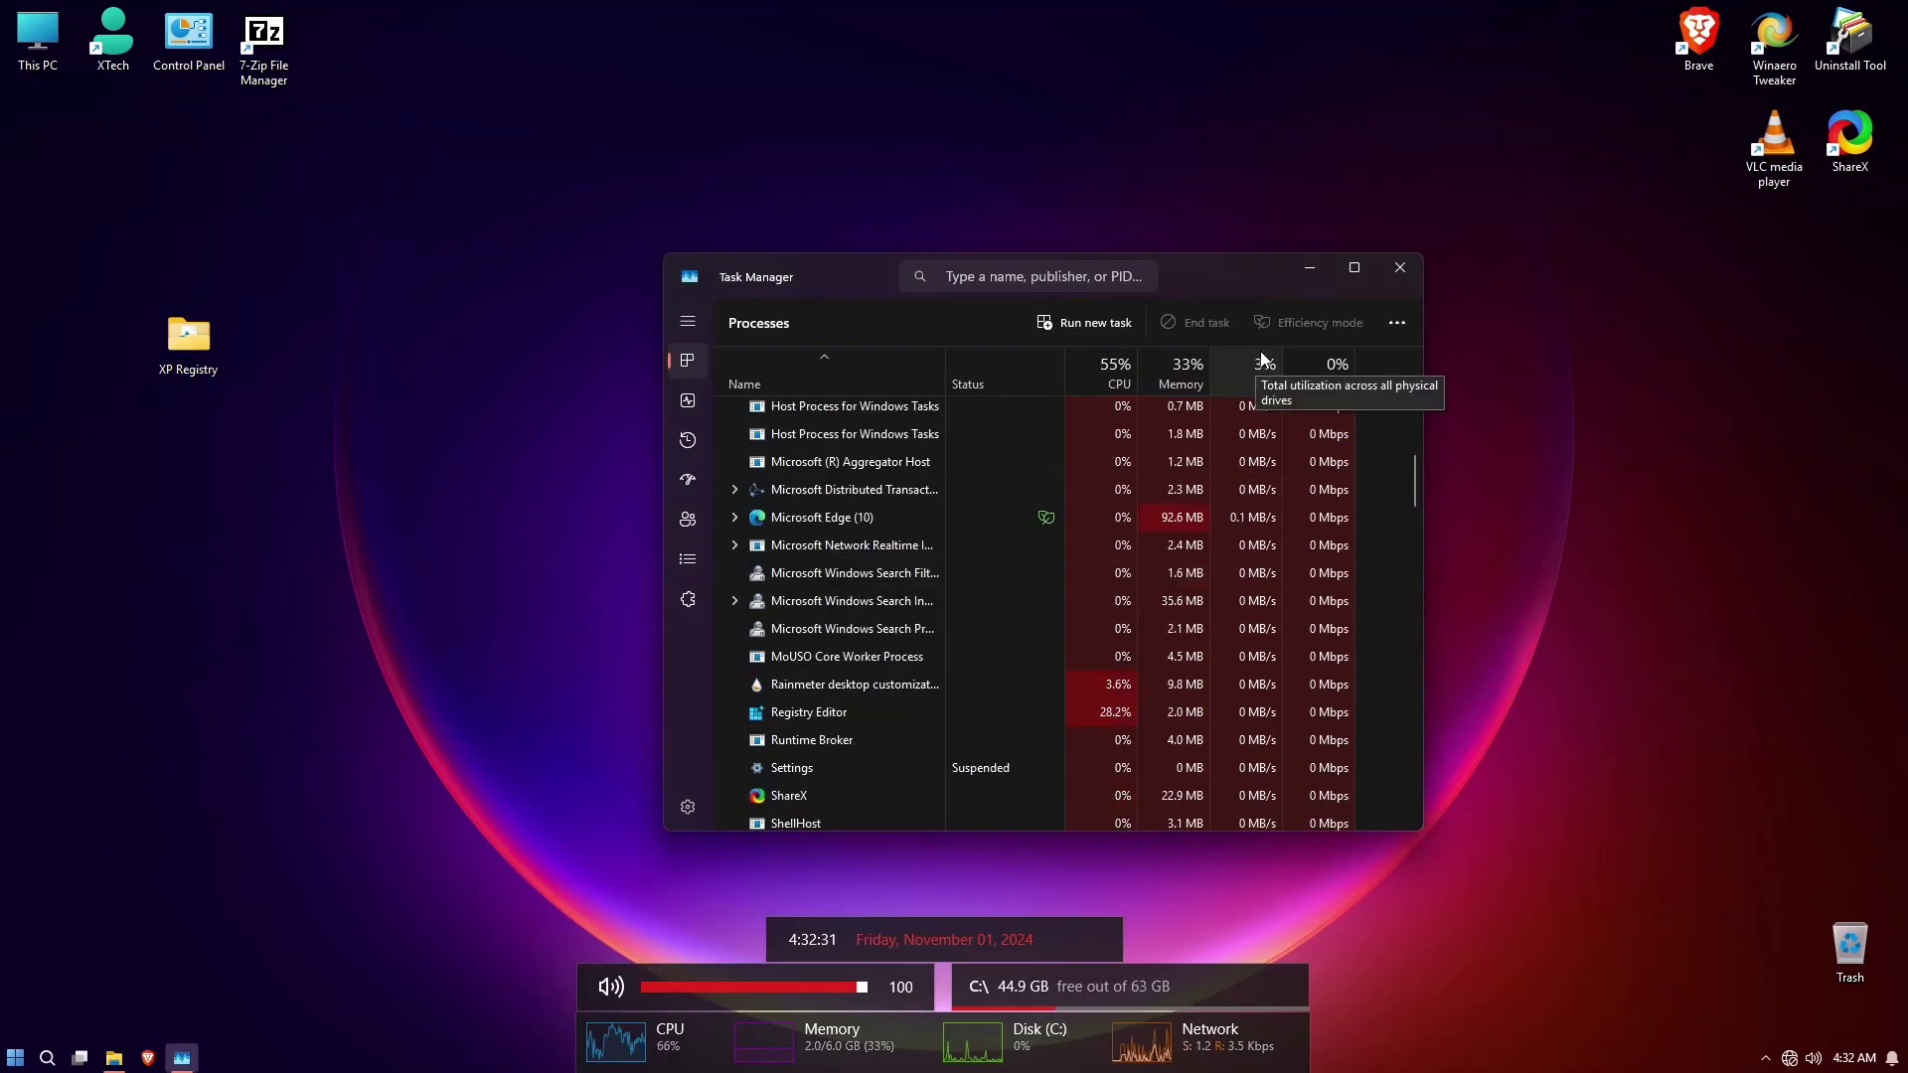
click(1304, 280)
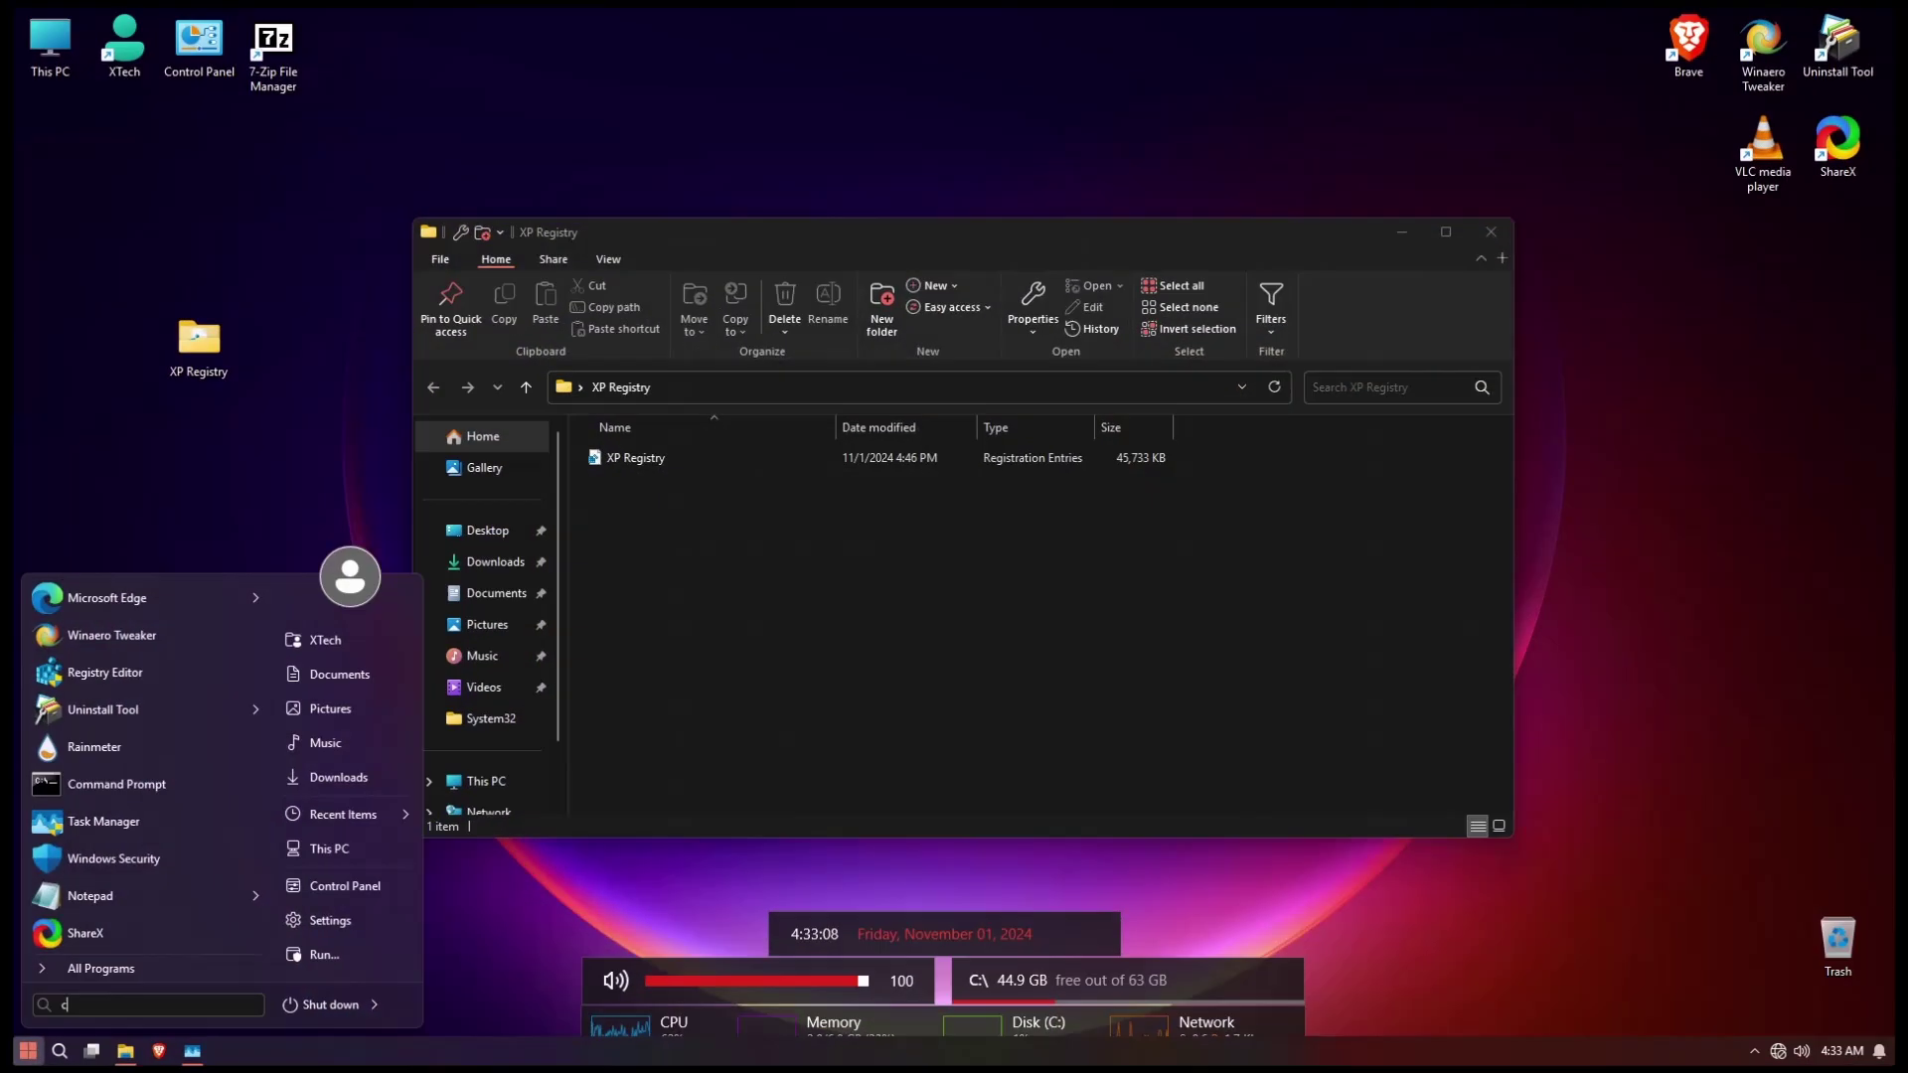
Dismiss the Registry Editor error, inspect the System page under System and Security in Control Panel, and close it.
text(co)
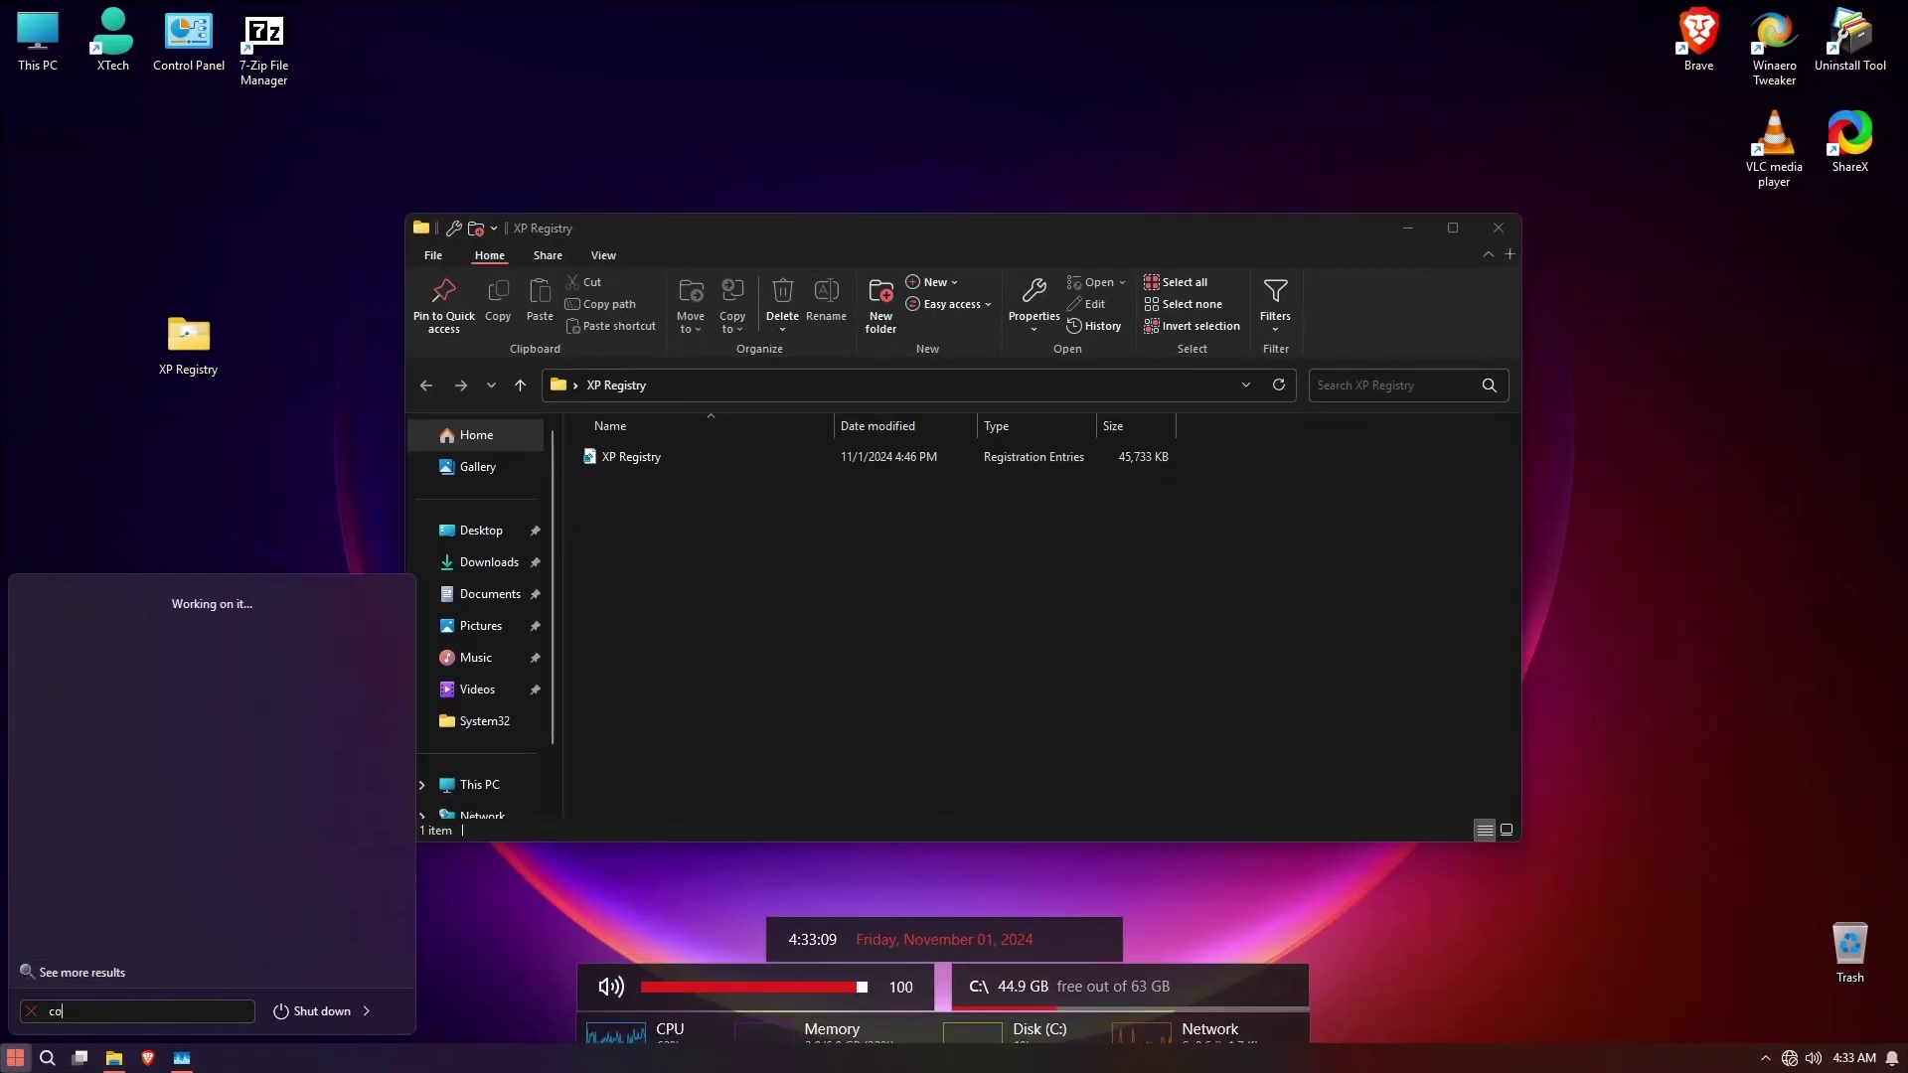
text(ntr)
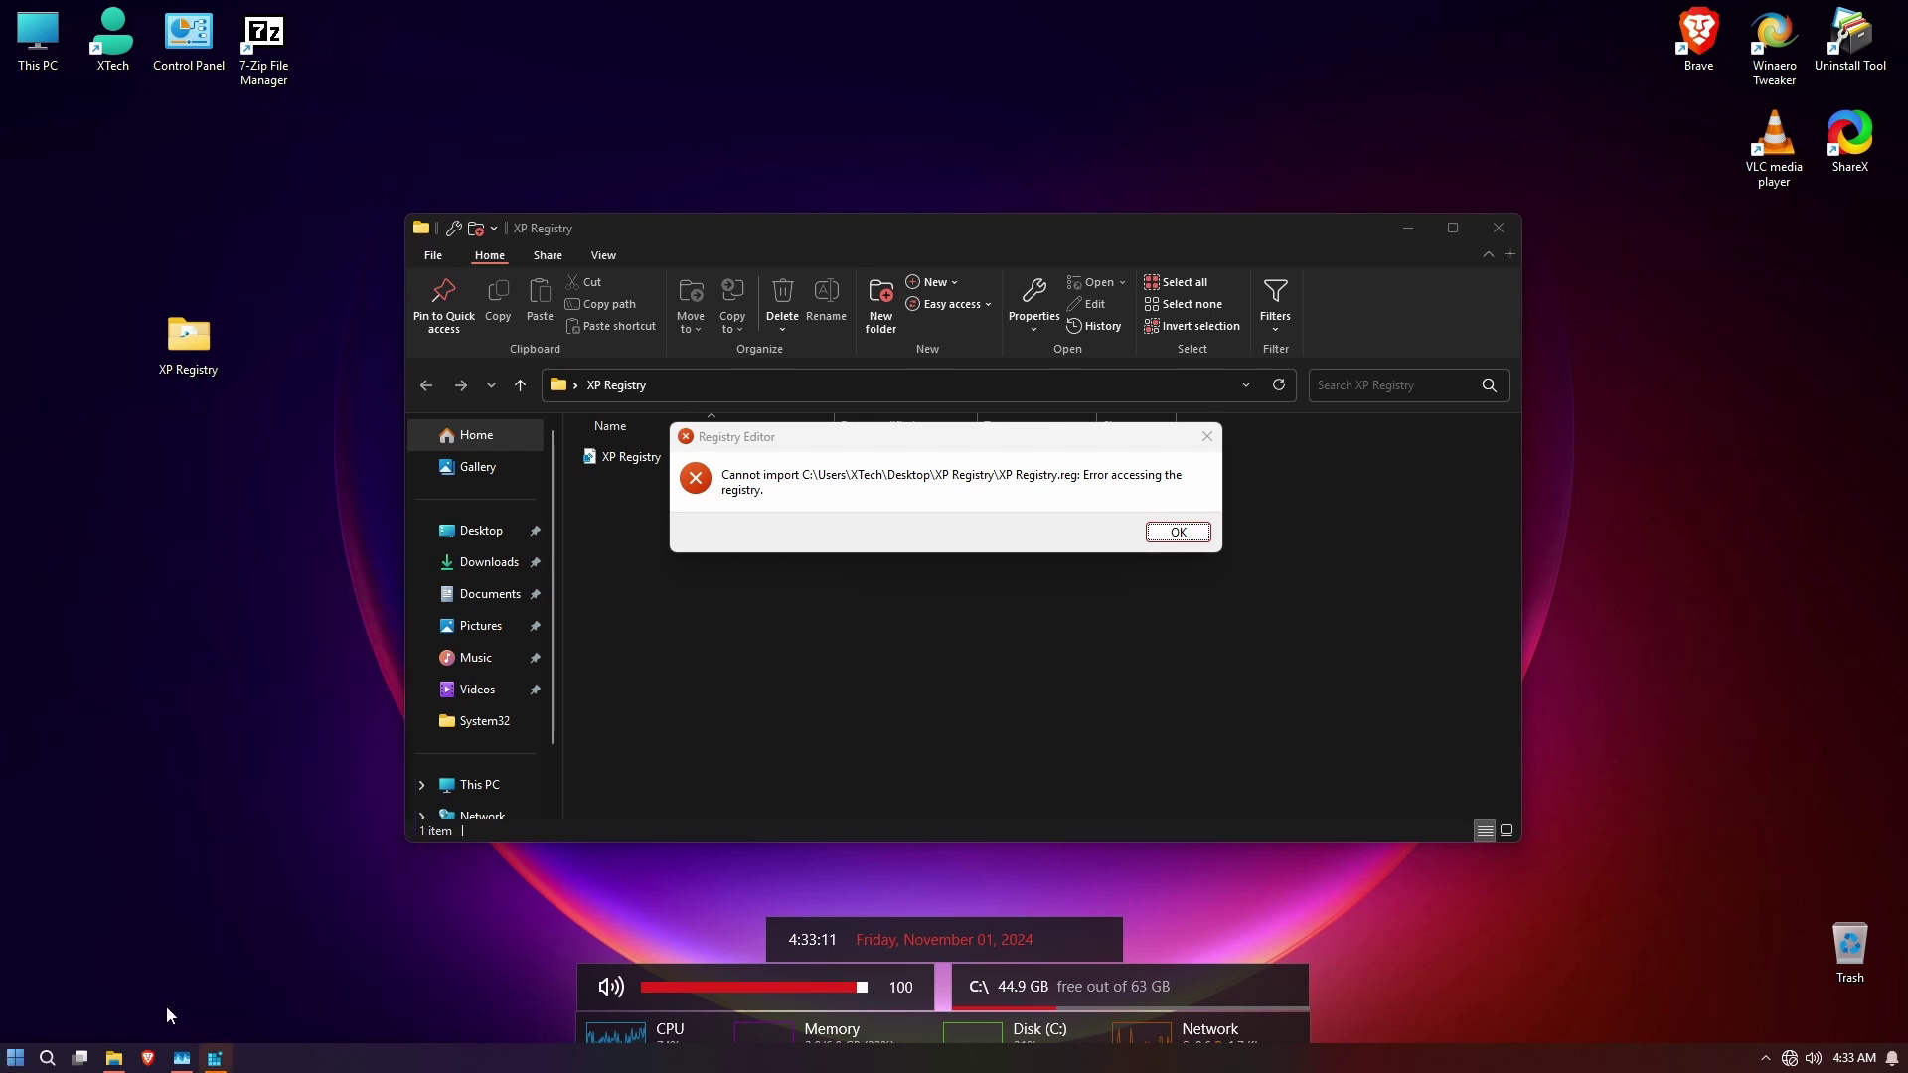
click(1200, 536)
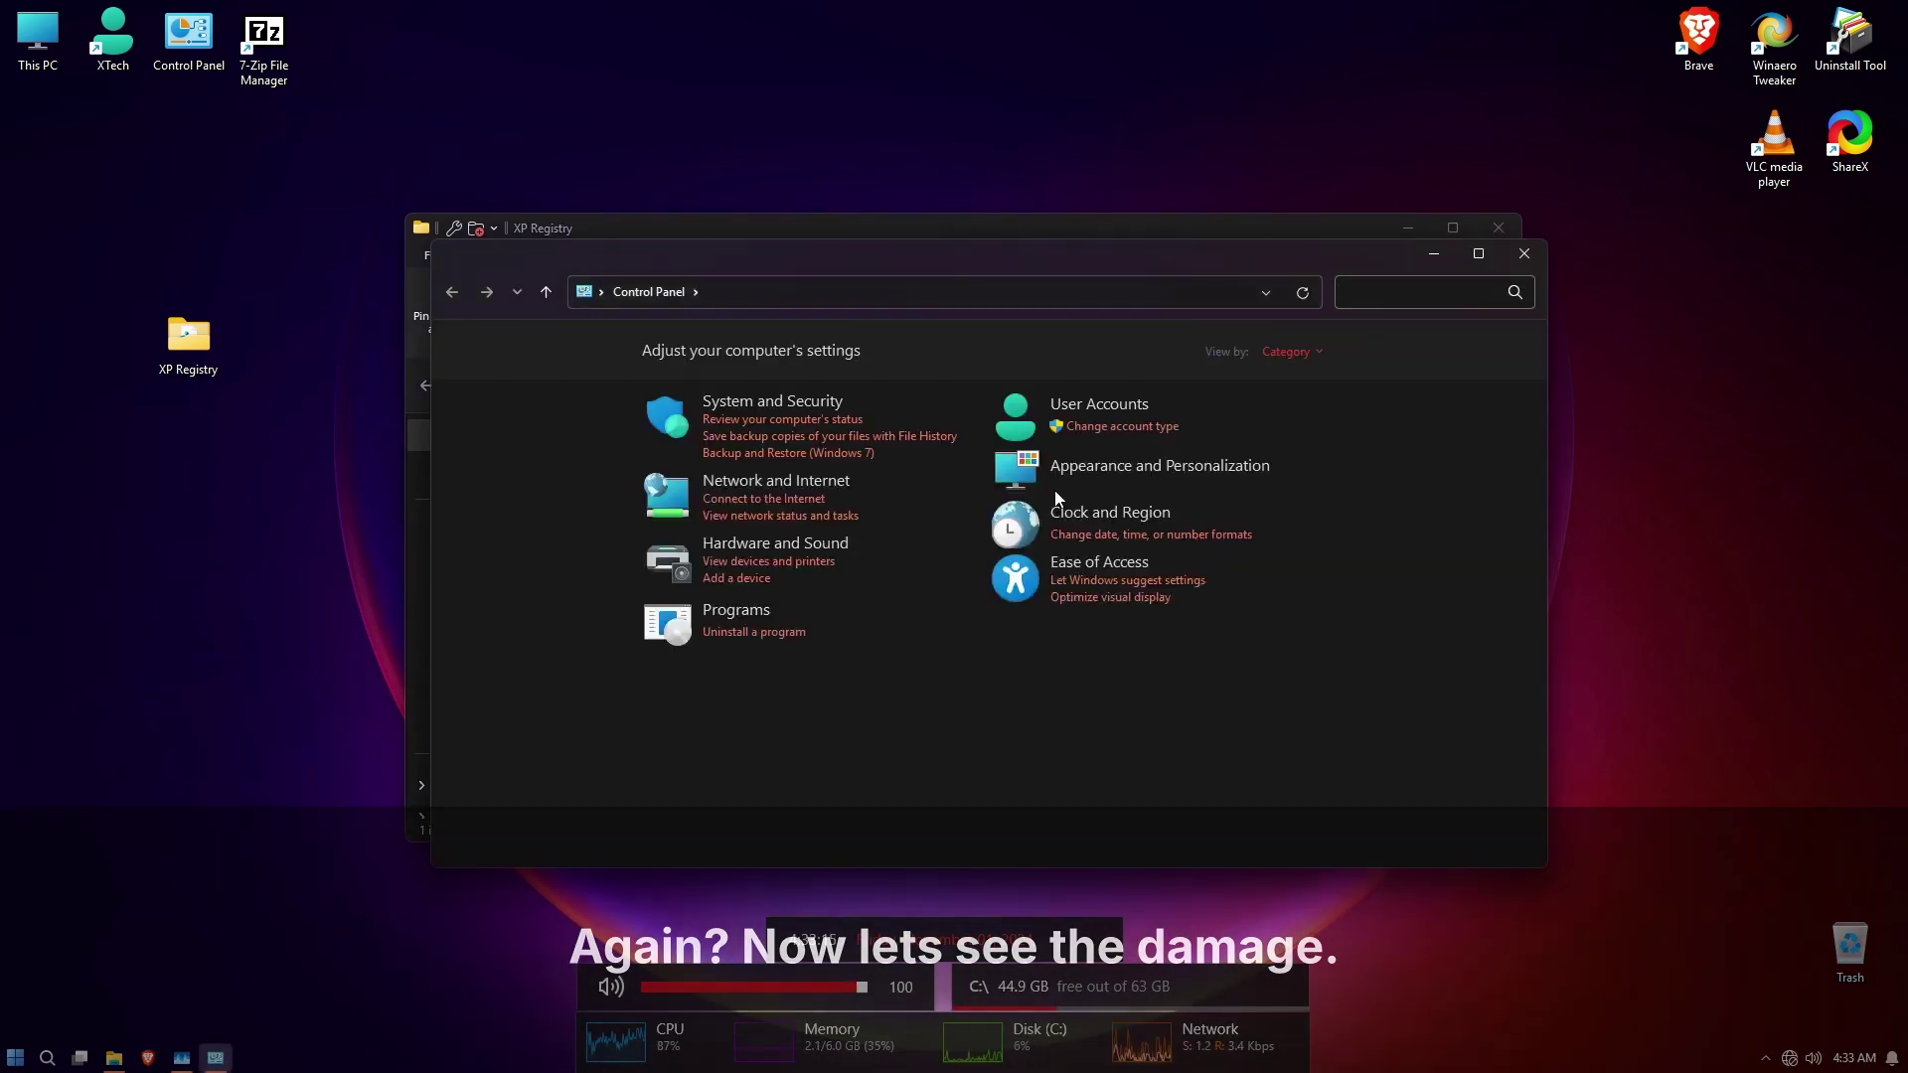
click(800, 413)
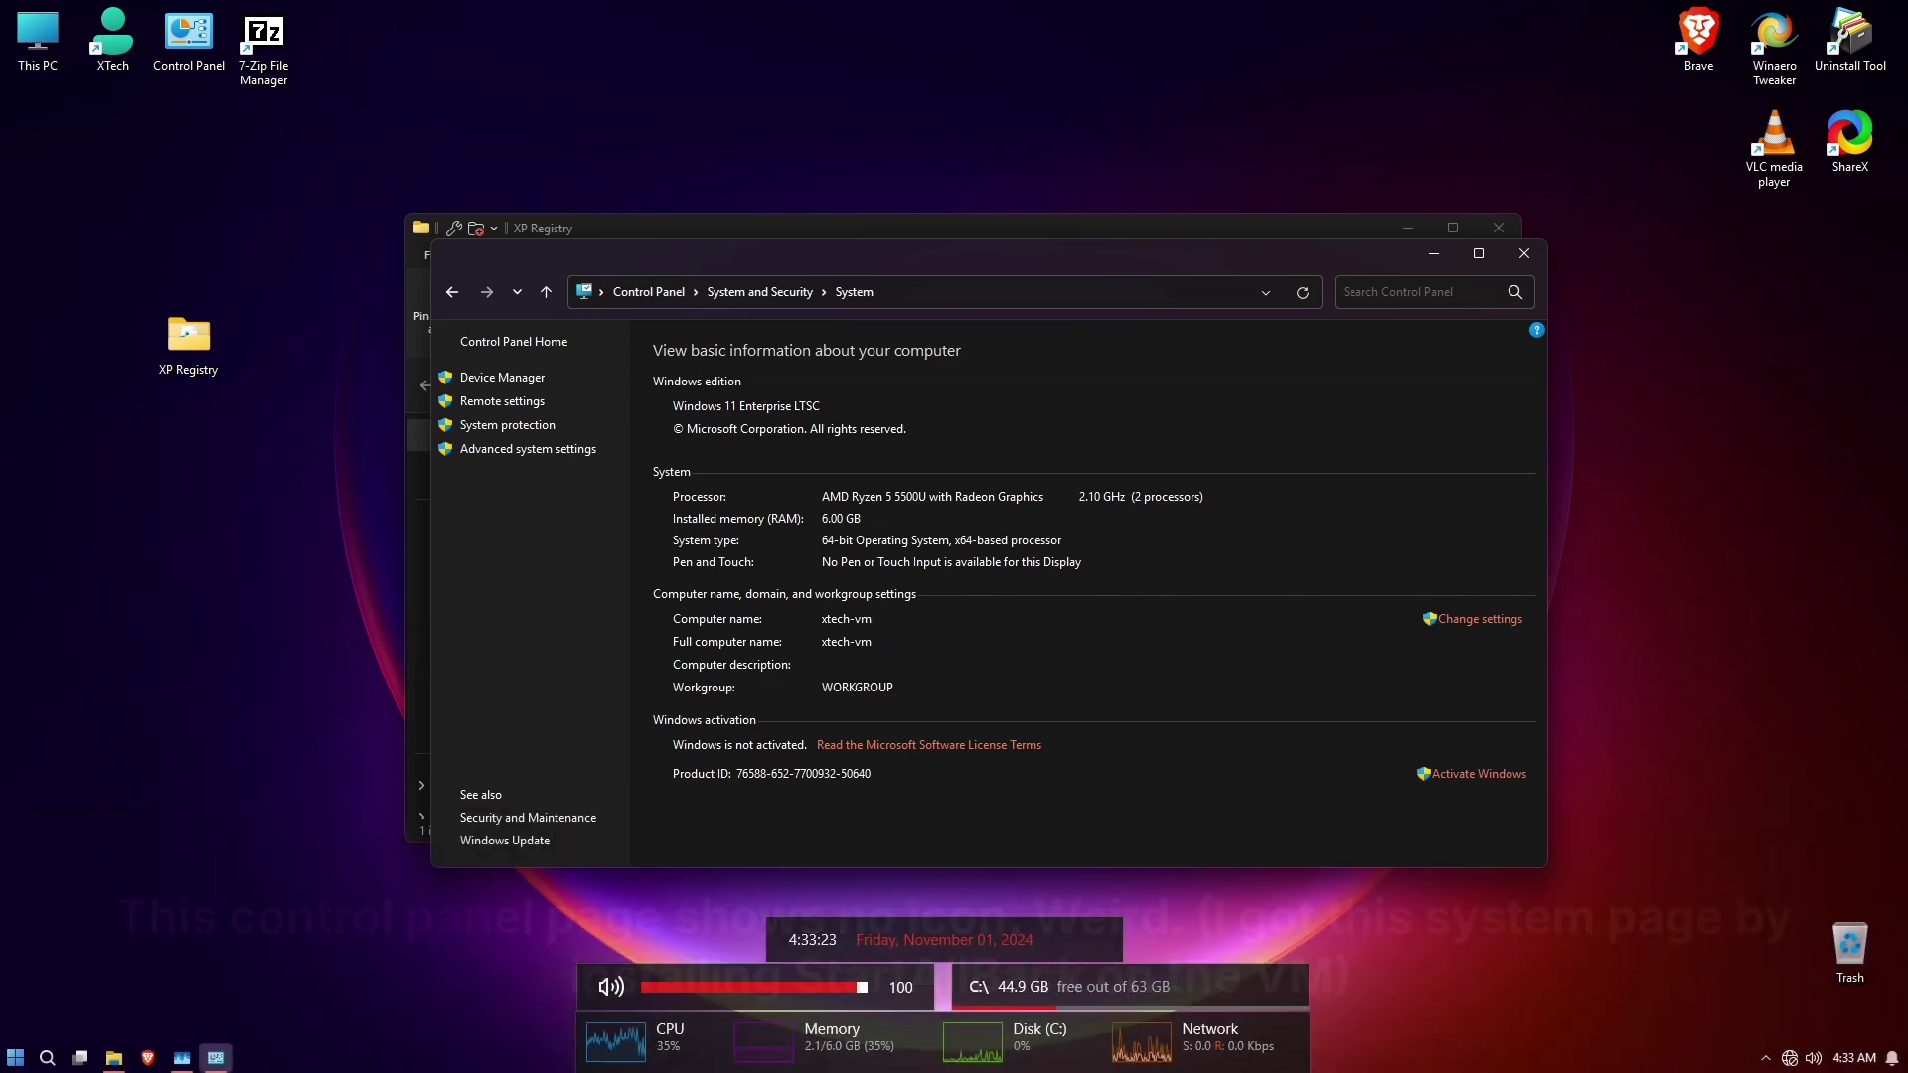
click(1525, 254)
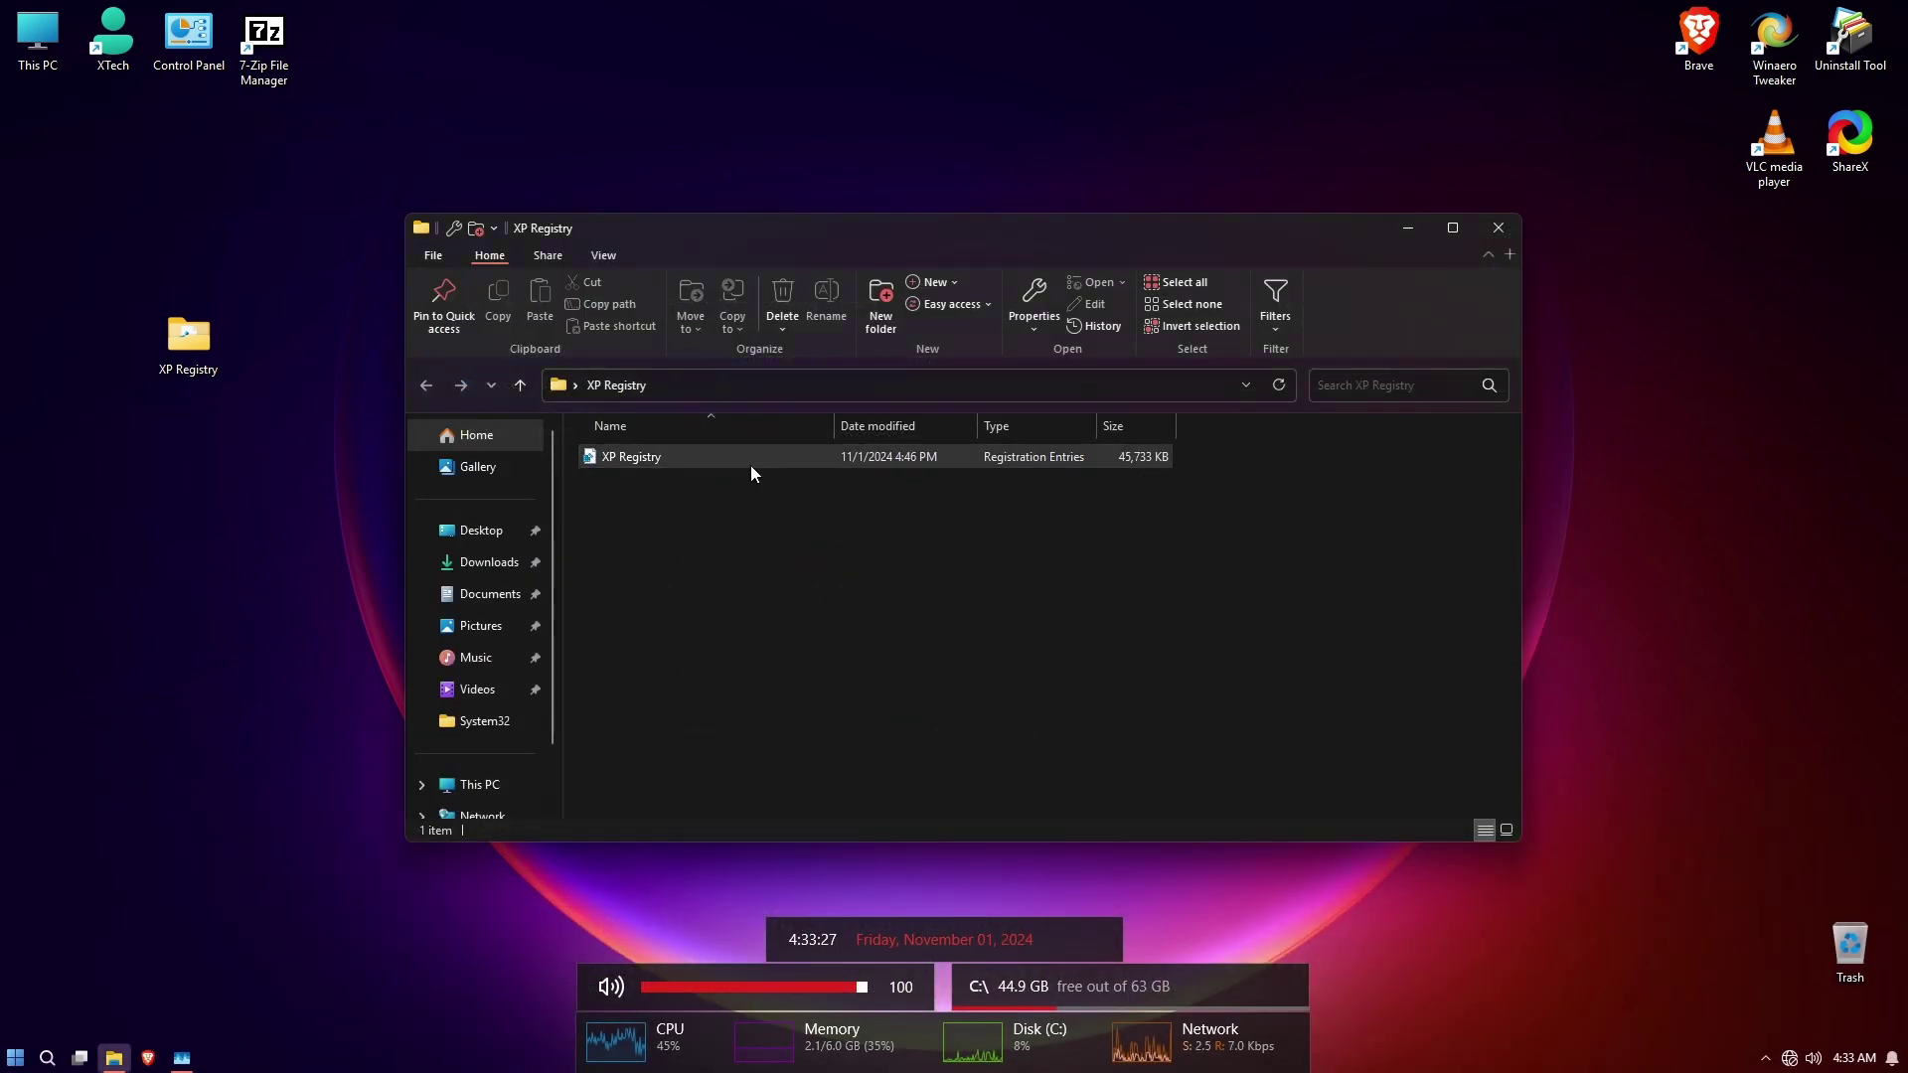
Try importing the XP Registry file a third time, approving both confirmations and dismissing the Registry Editor error.
double_click(1001, 455)
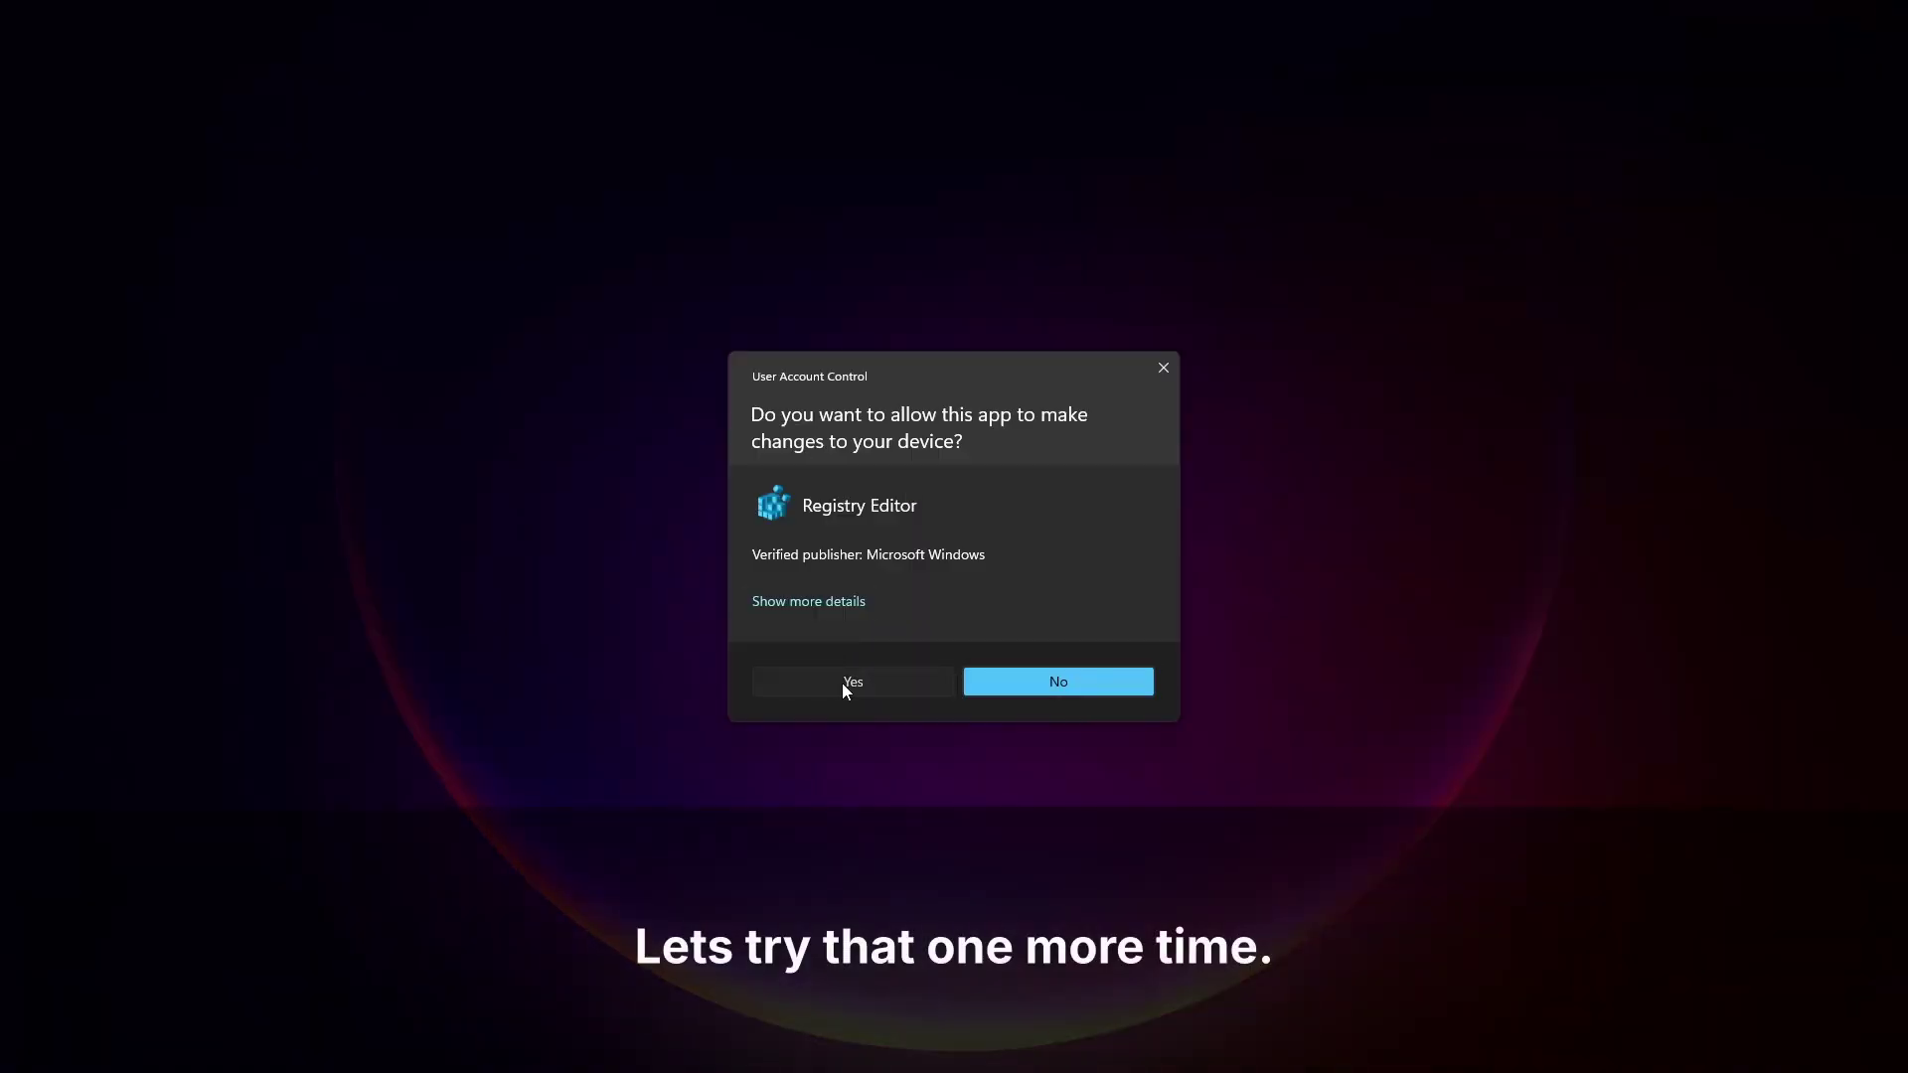
click(850, 681)
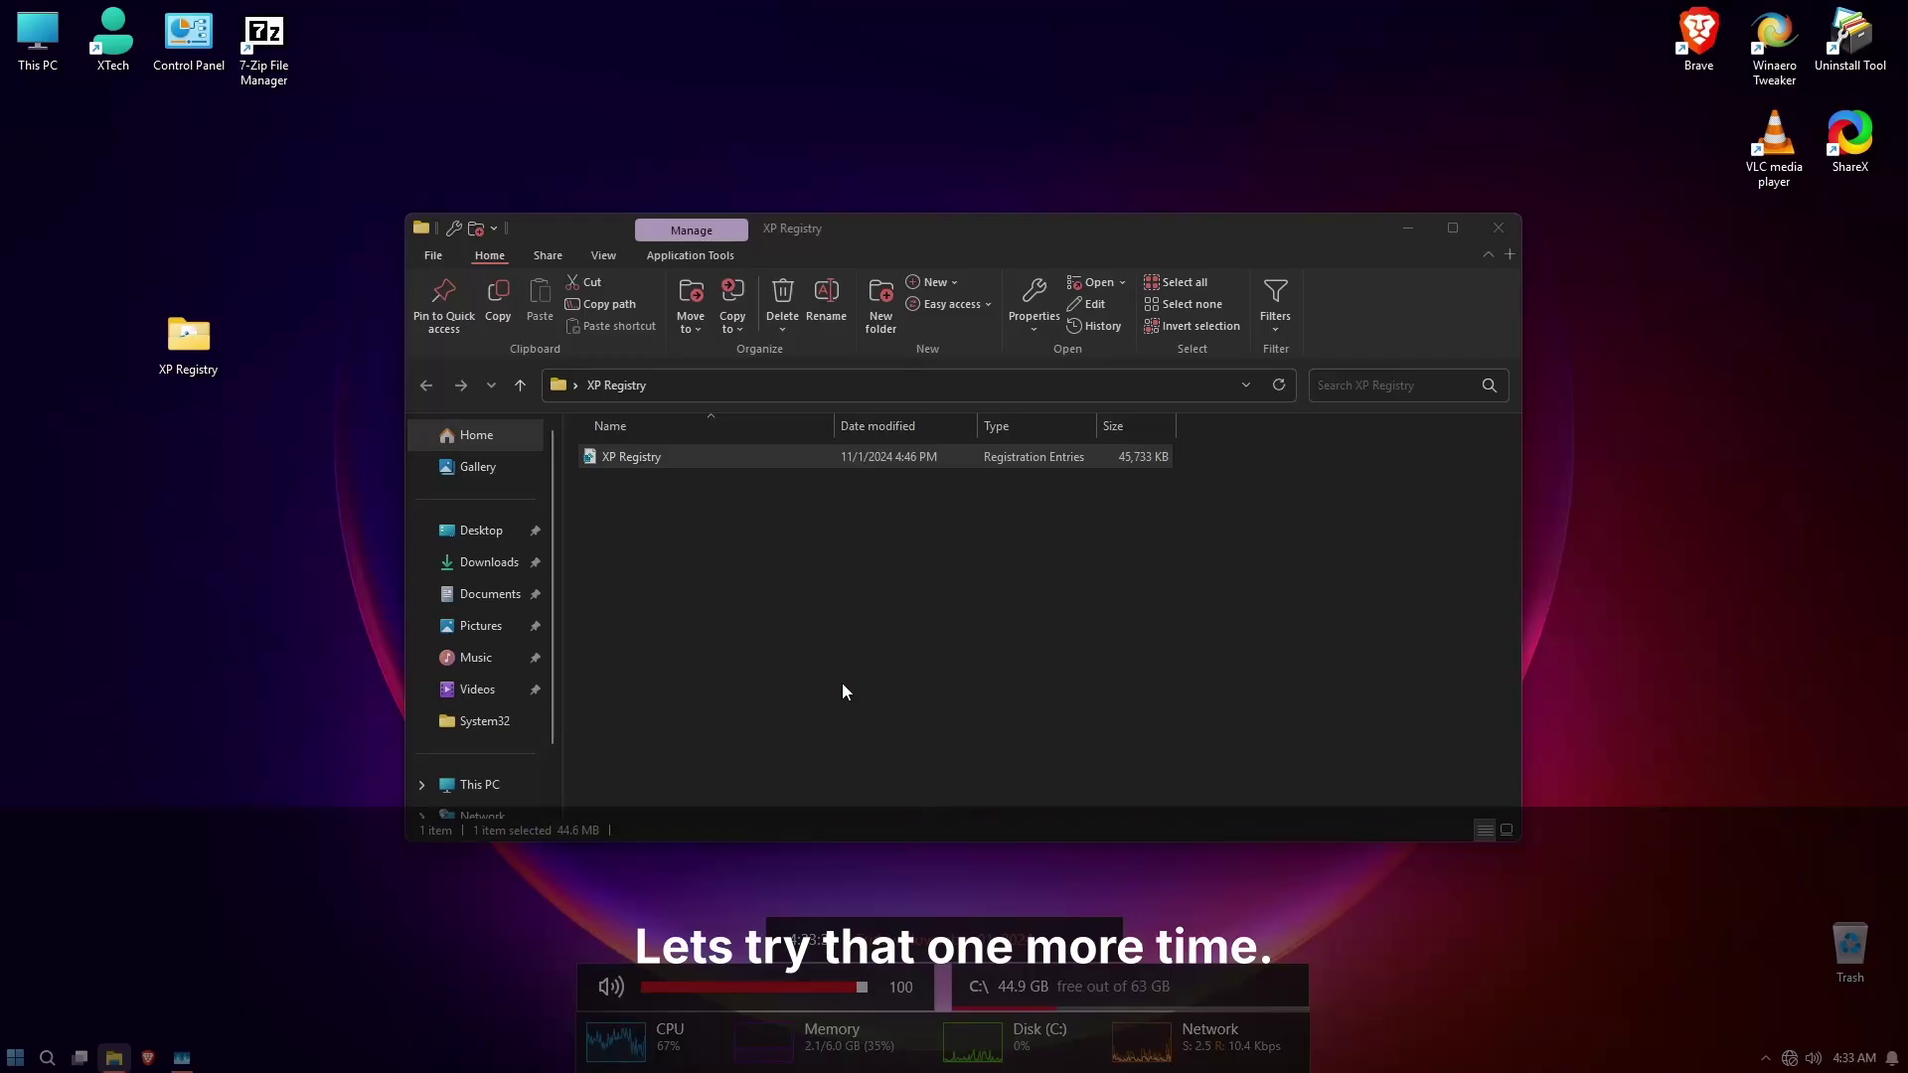
click(1104, 556)
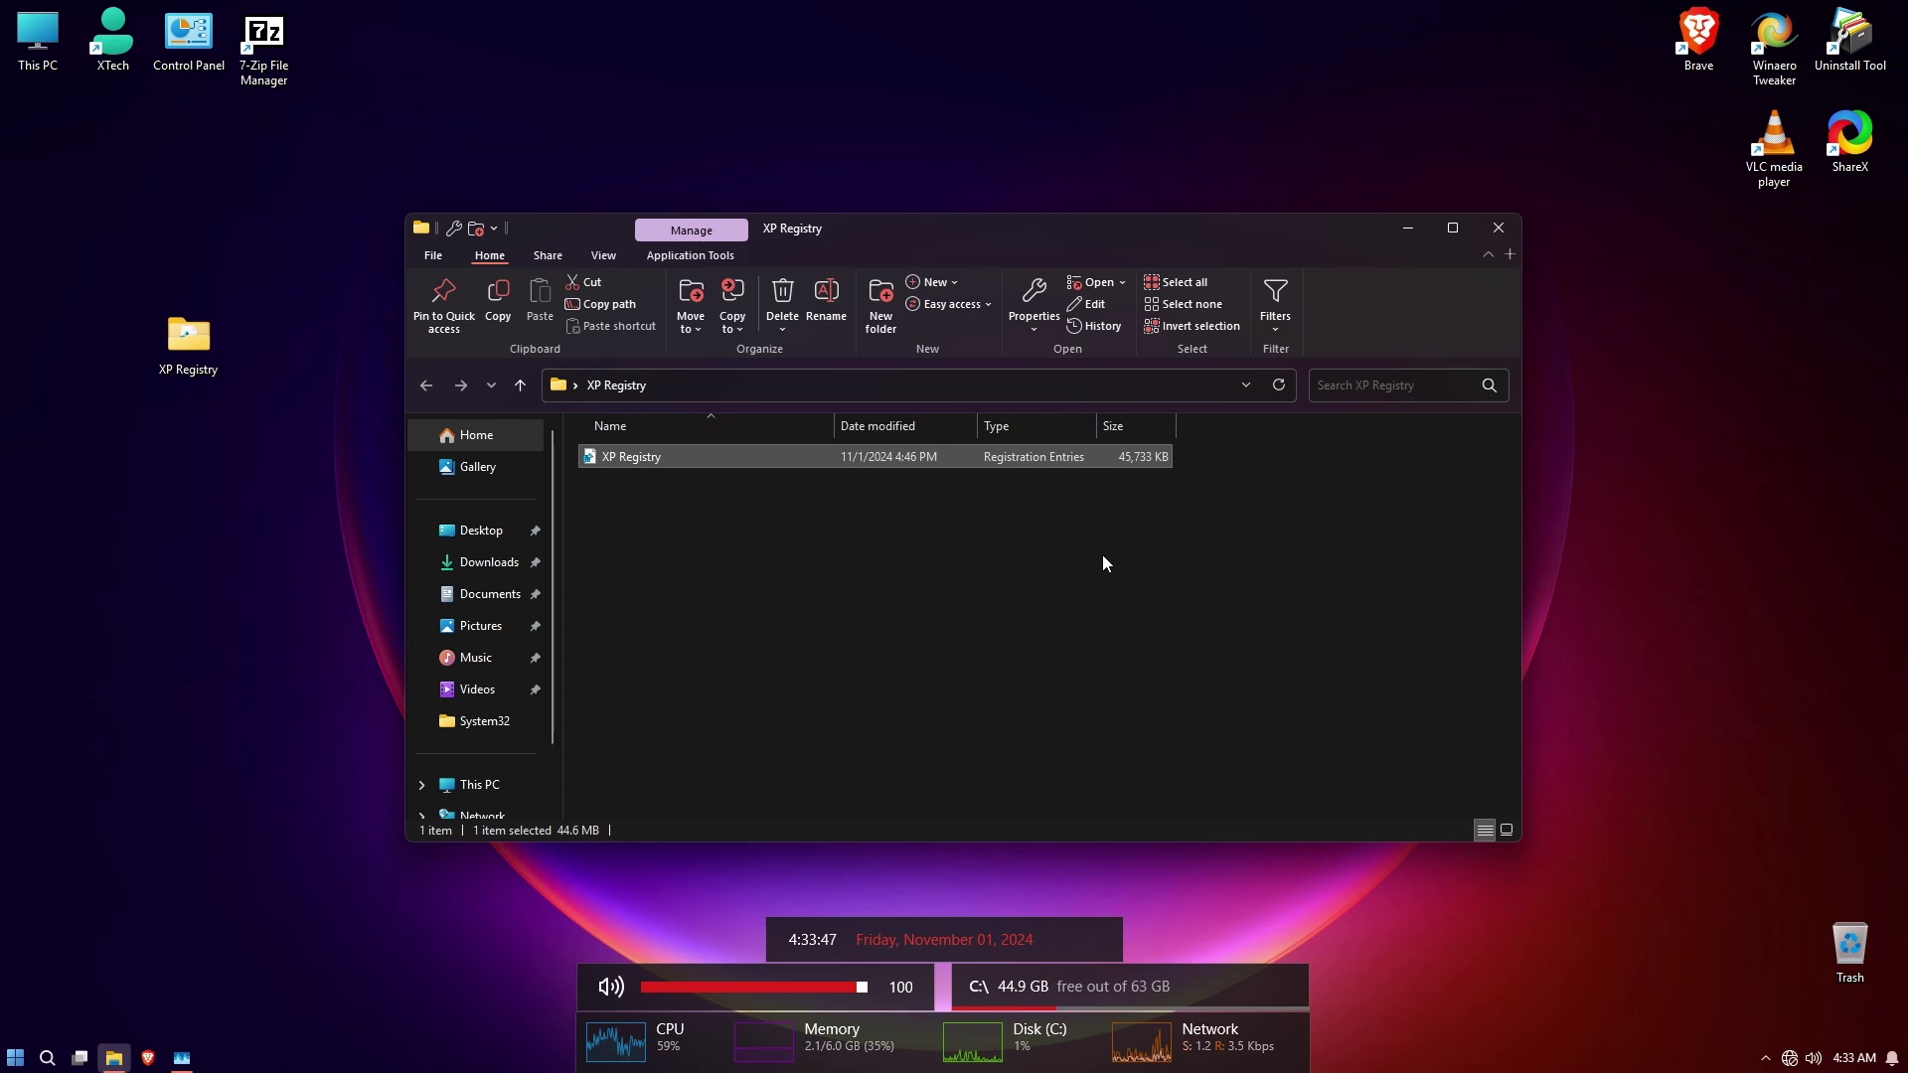
drag(984, 437, 986, 553)
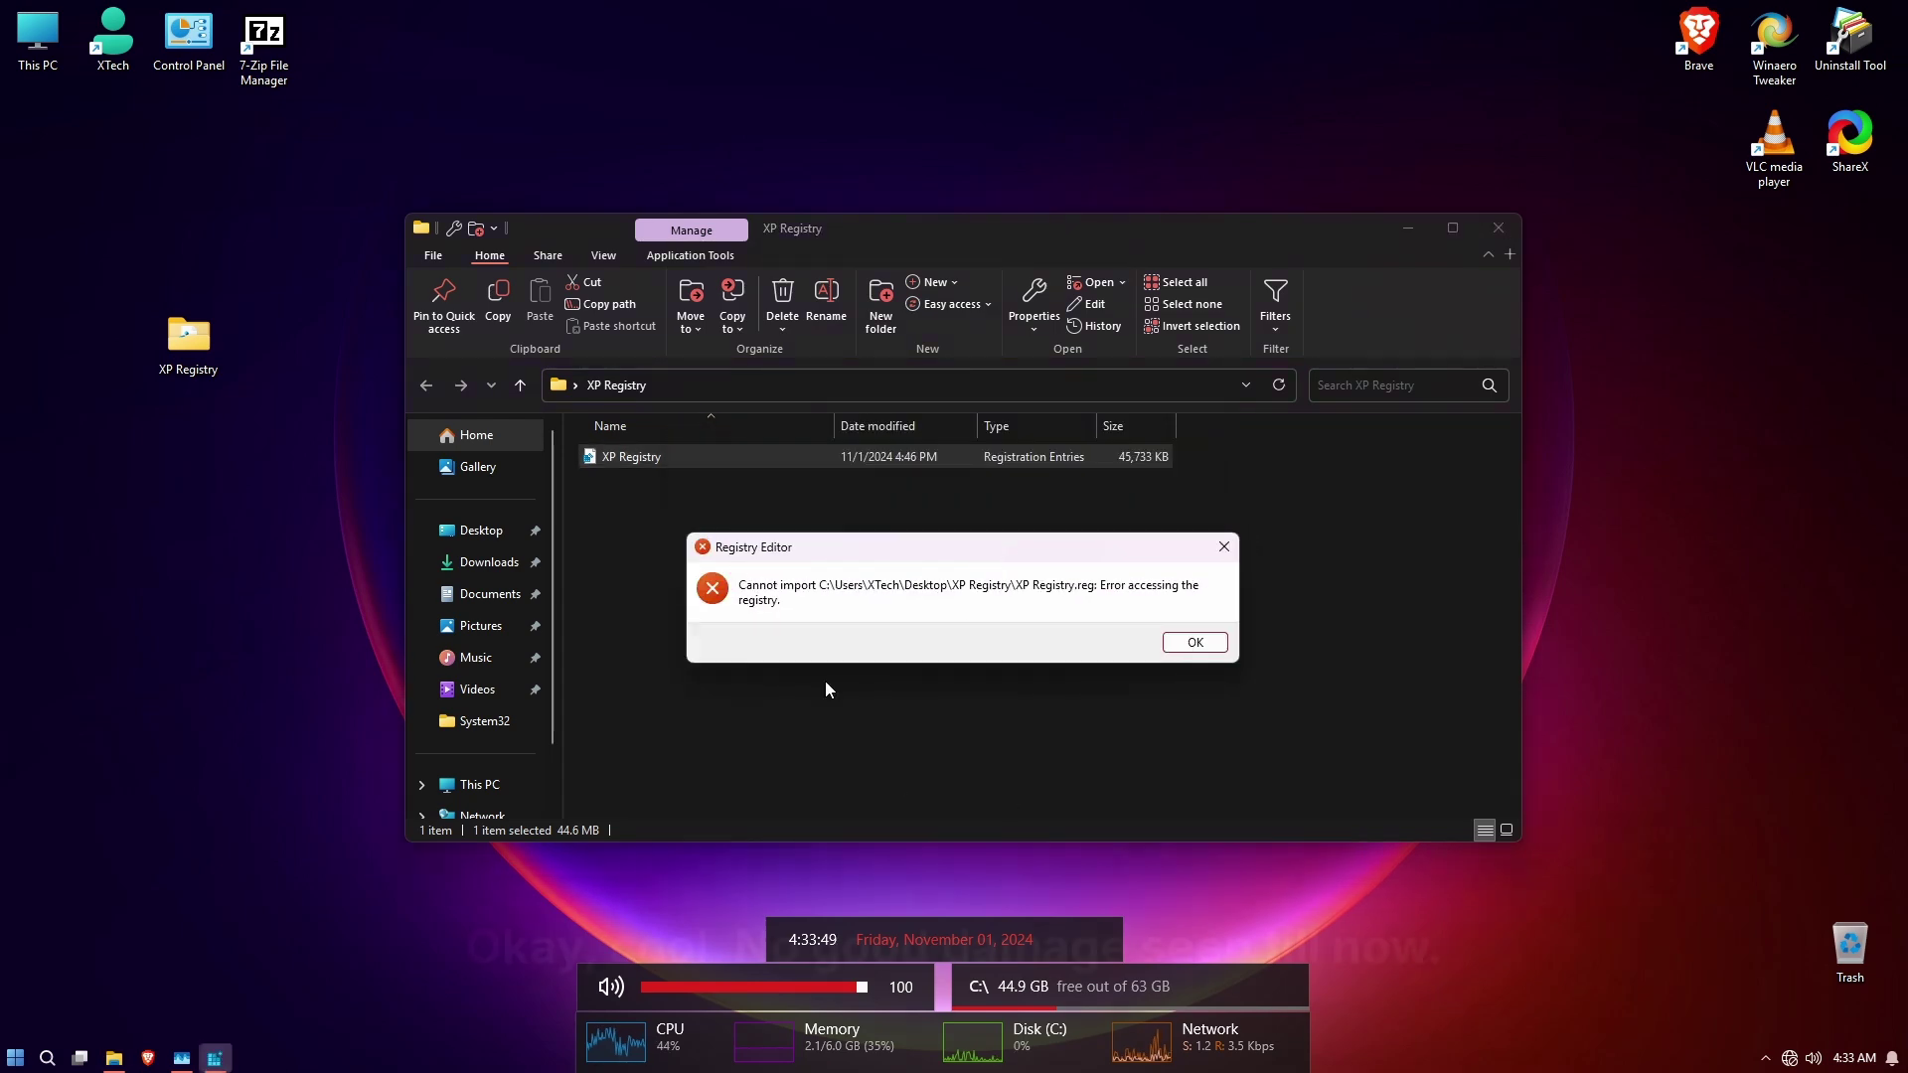
click(1195, 641)
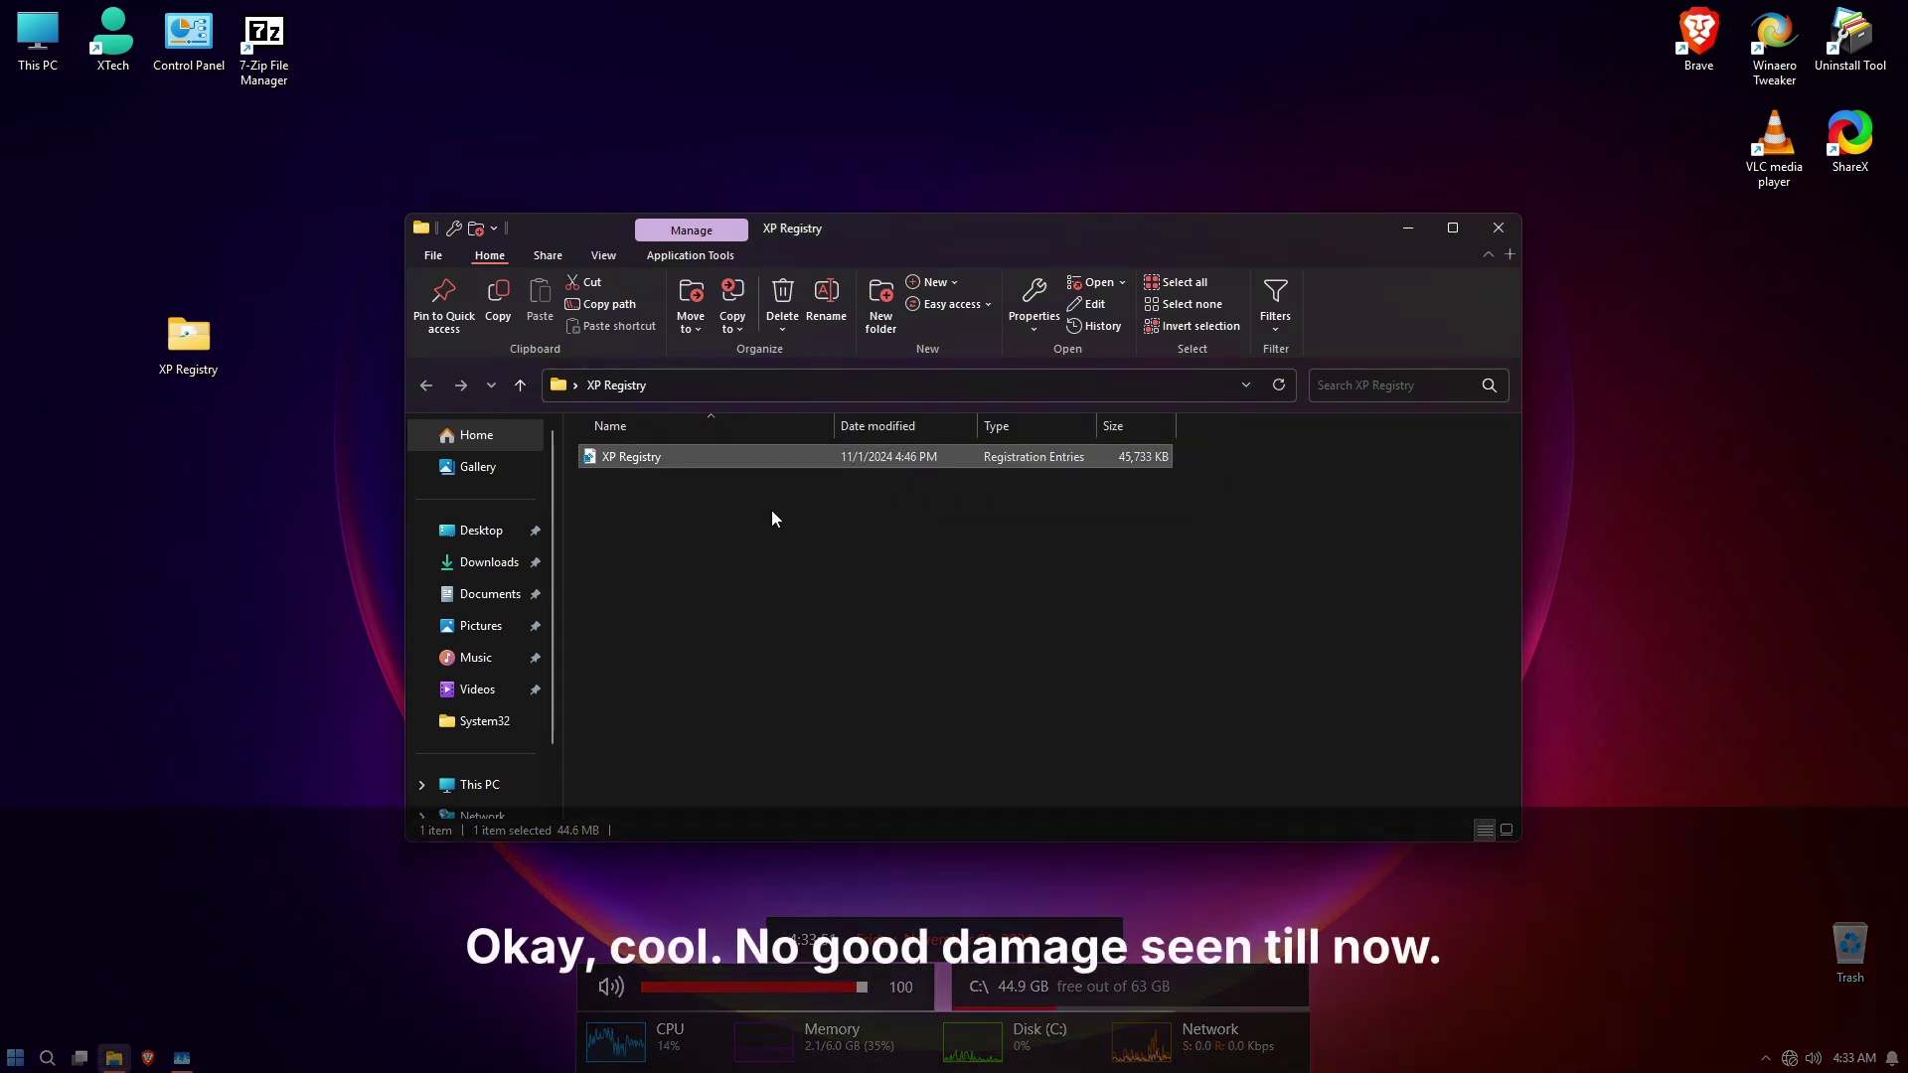
Review the process list in Task Manager and launch Microsoft Edge to test it, dismissing the Restore pages prompt.
key(ctrl+shift+Escape)
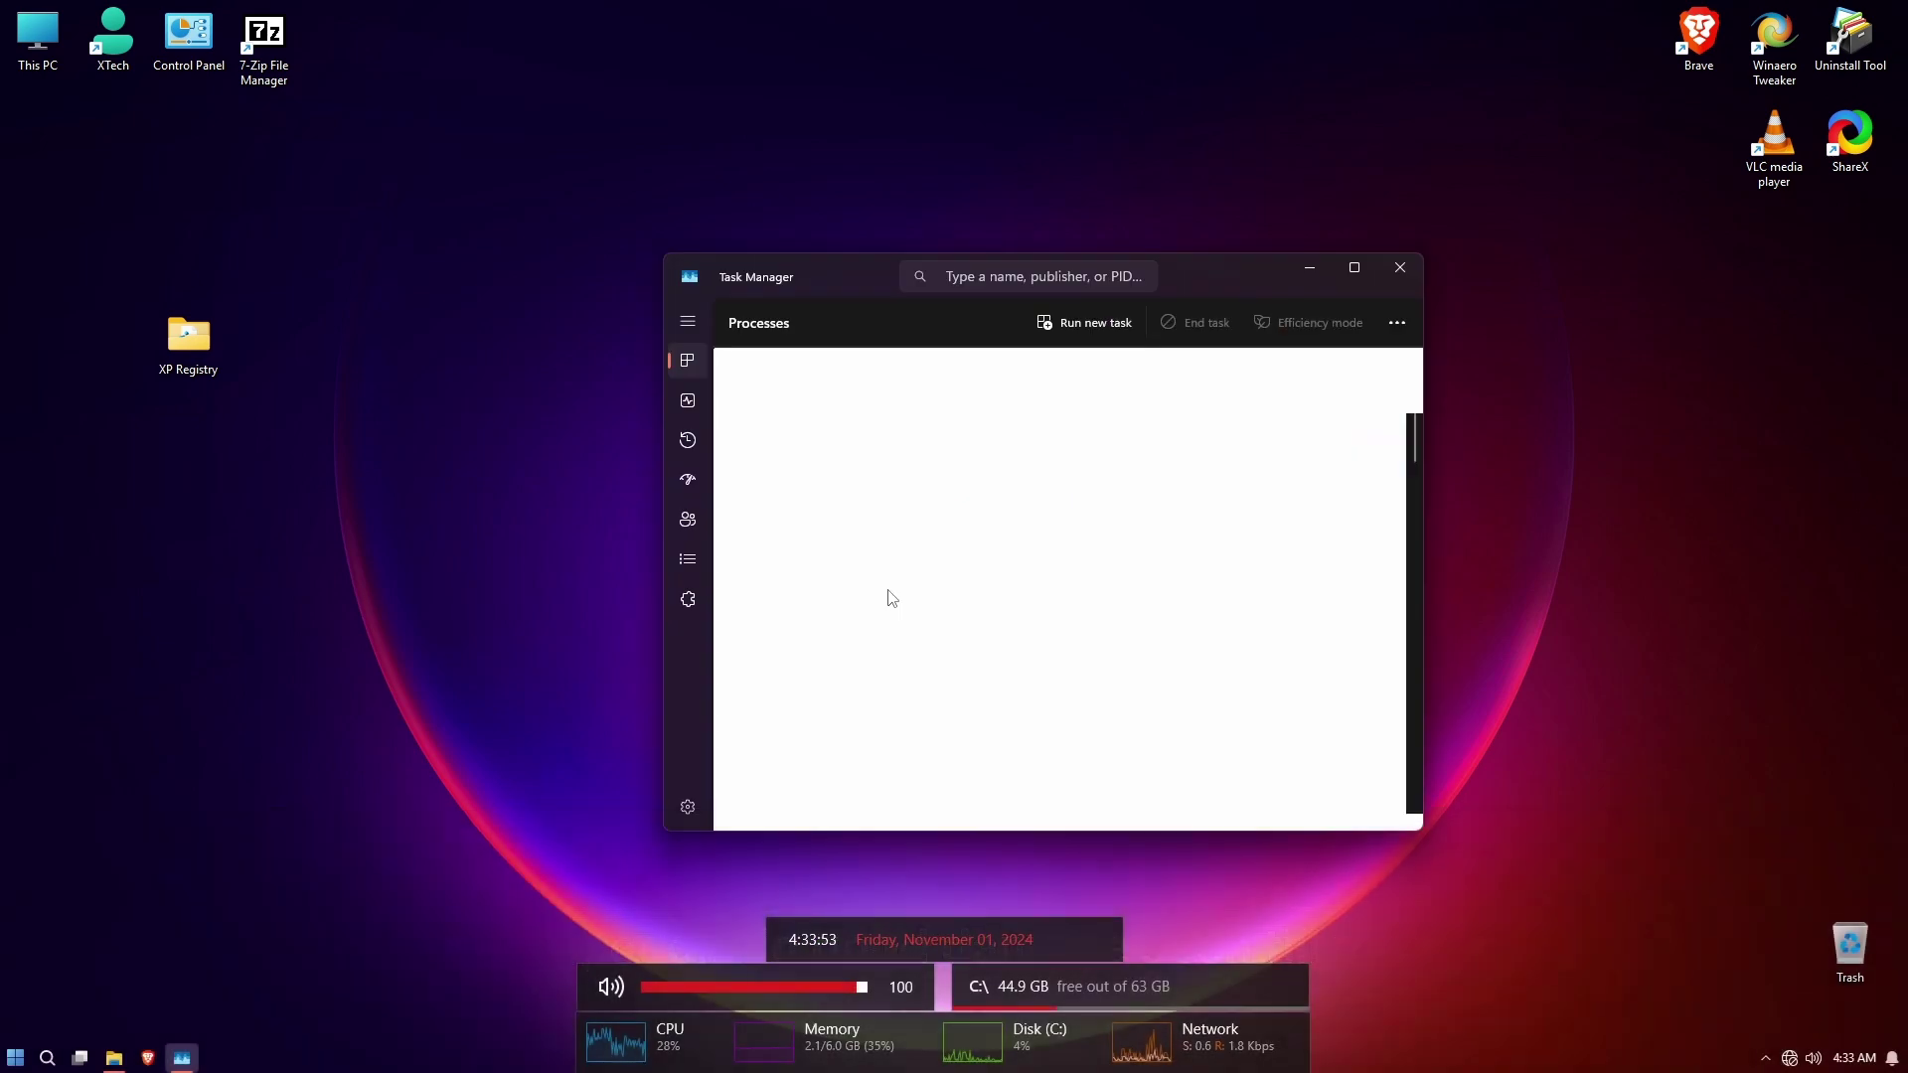
scroll(1015, 707, down, 5)
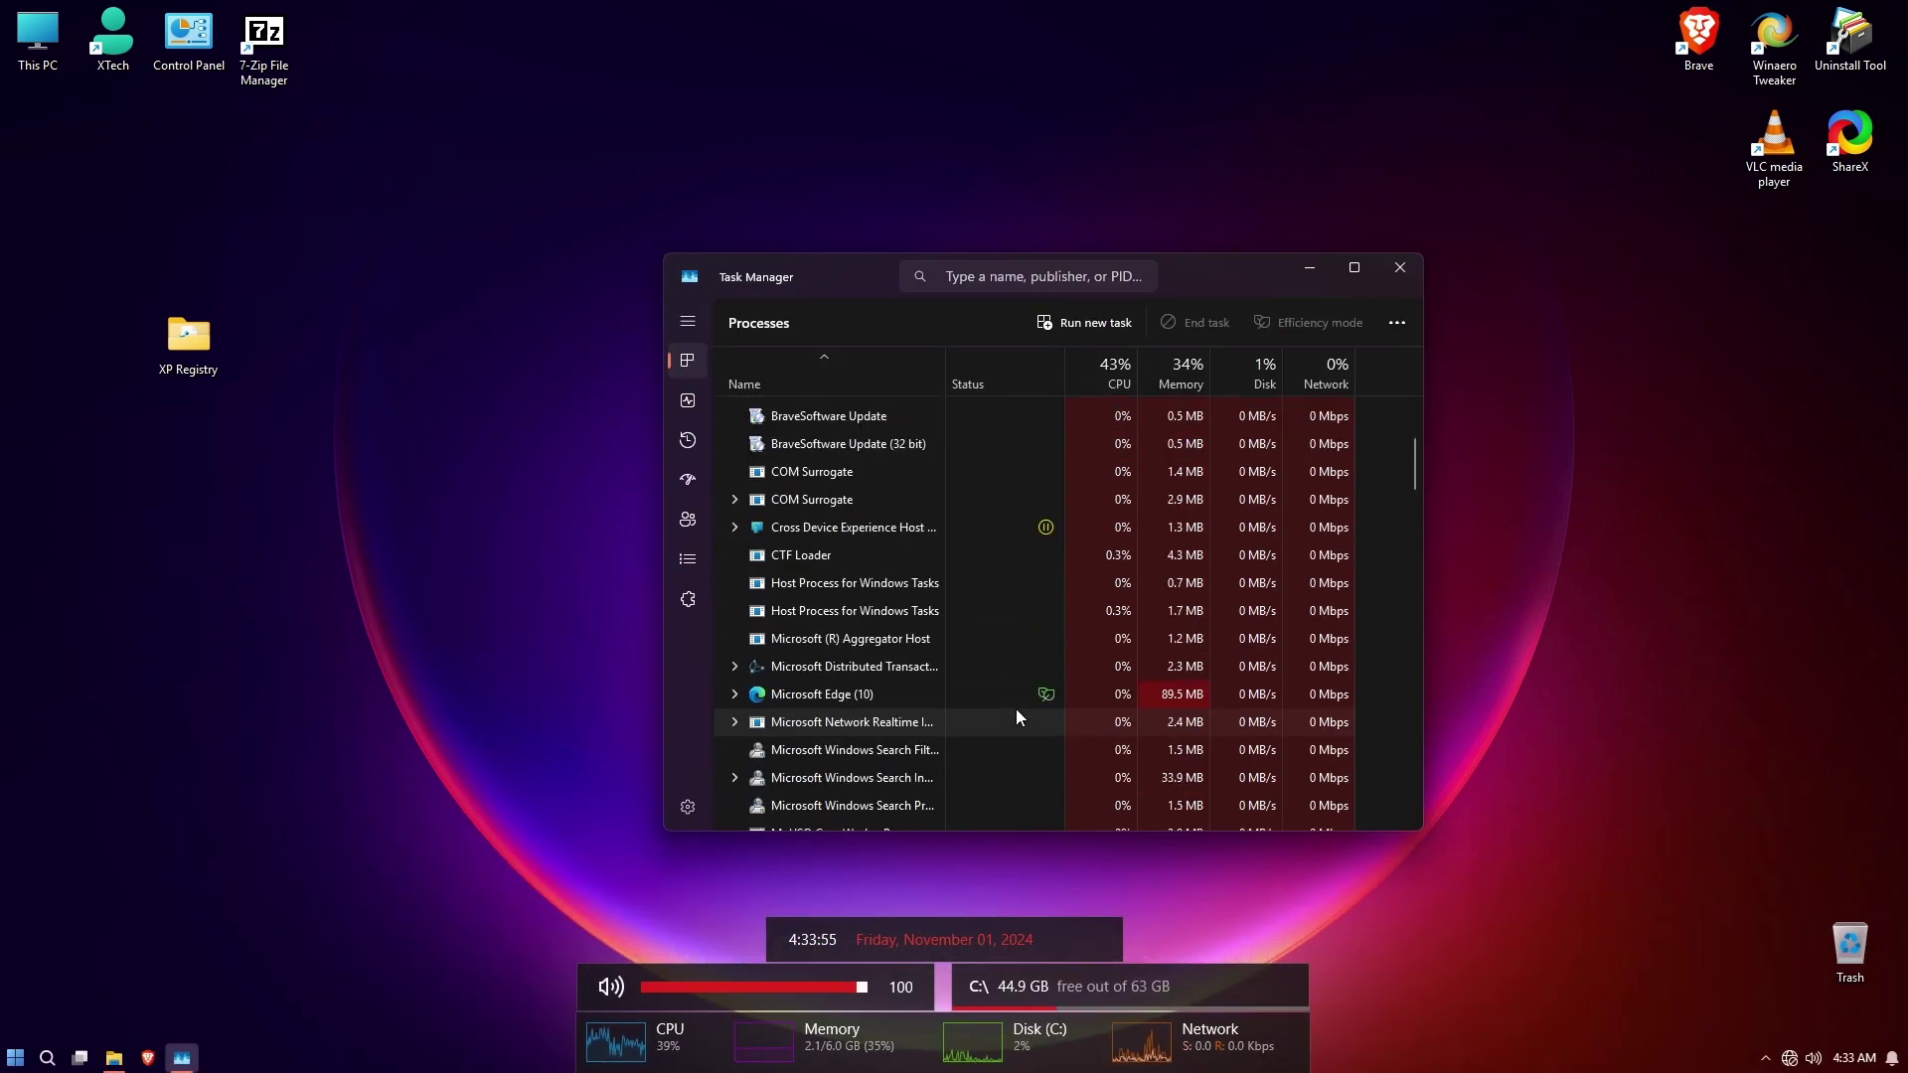
key(super)
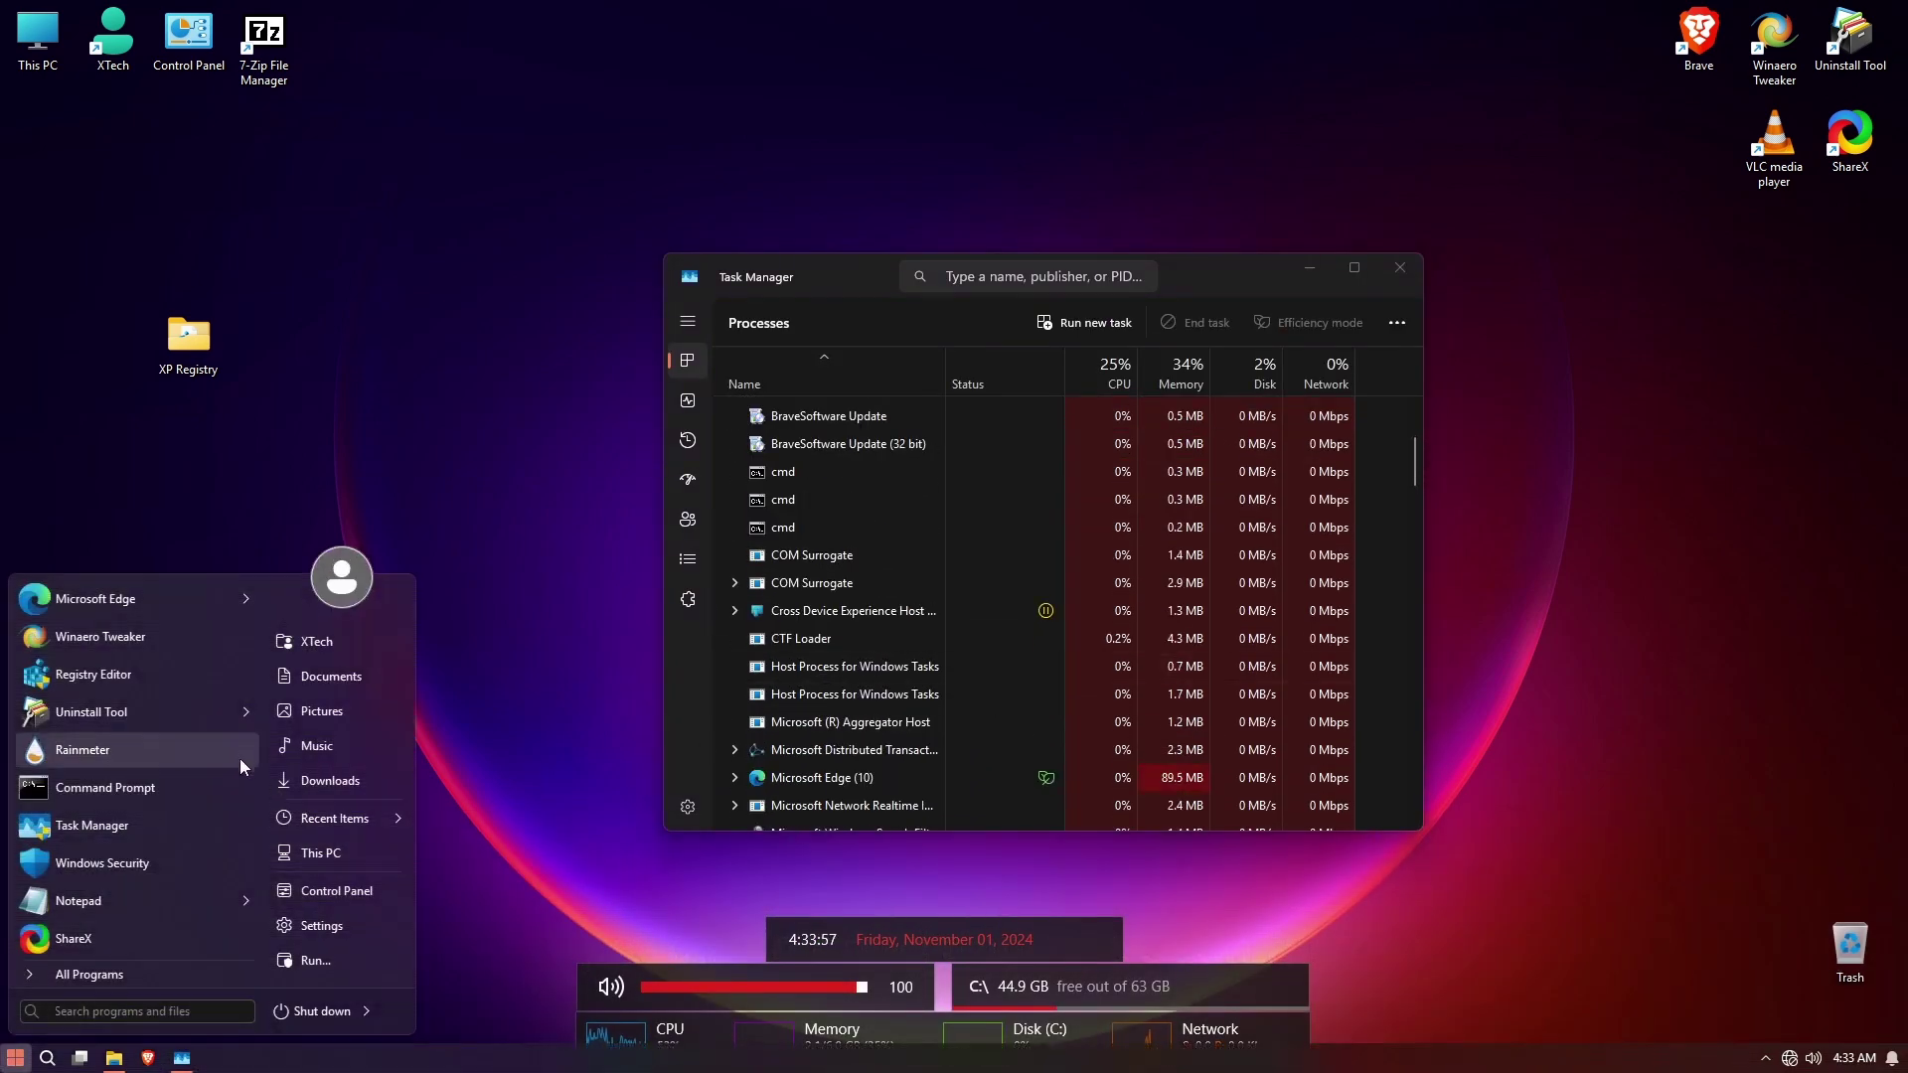
click(159, 611)
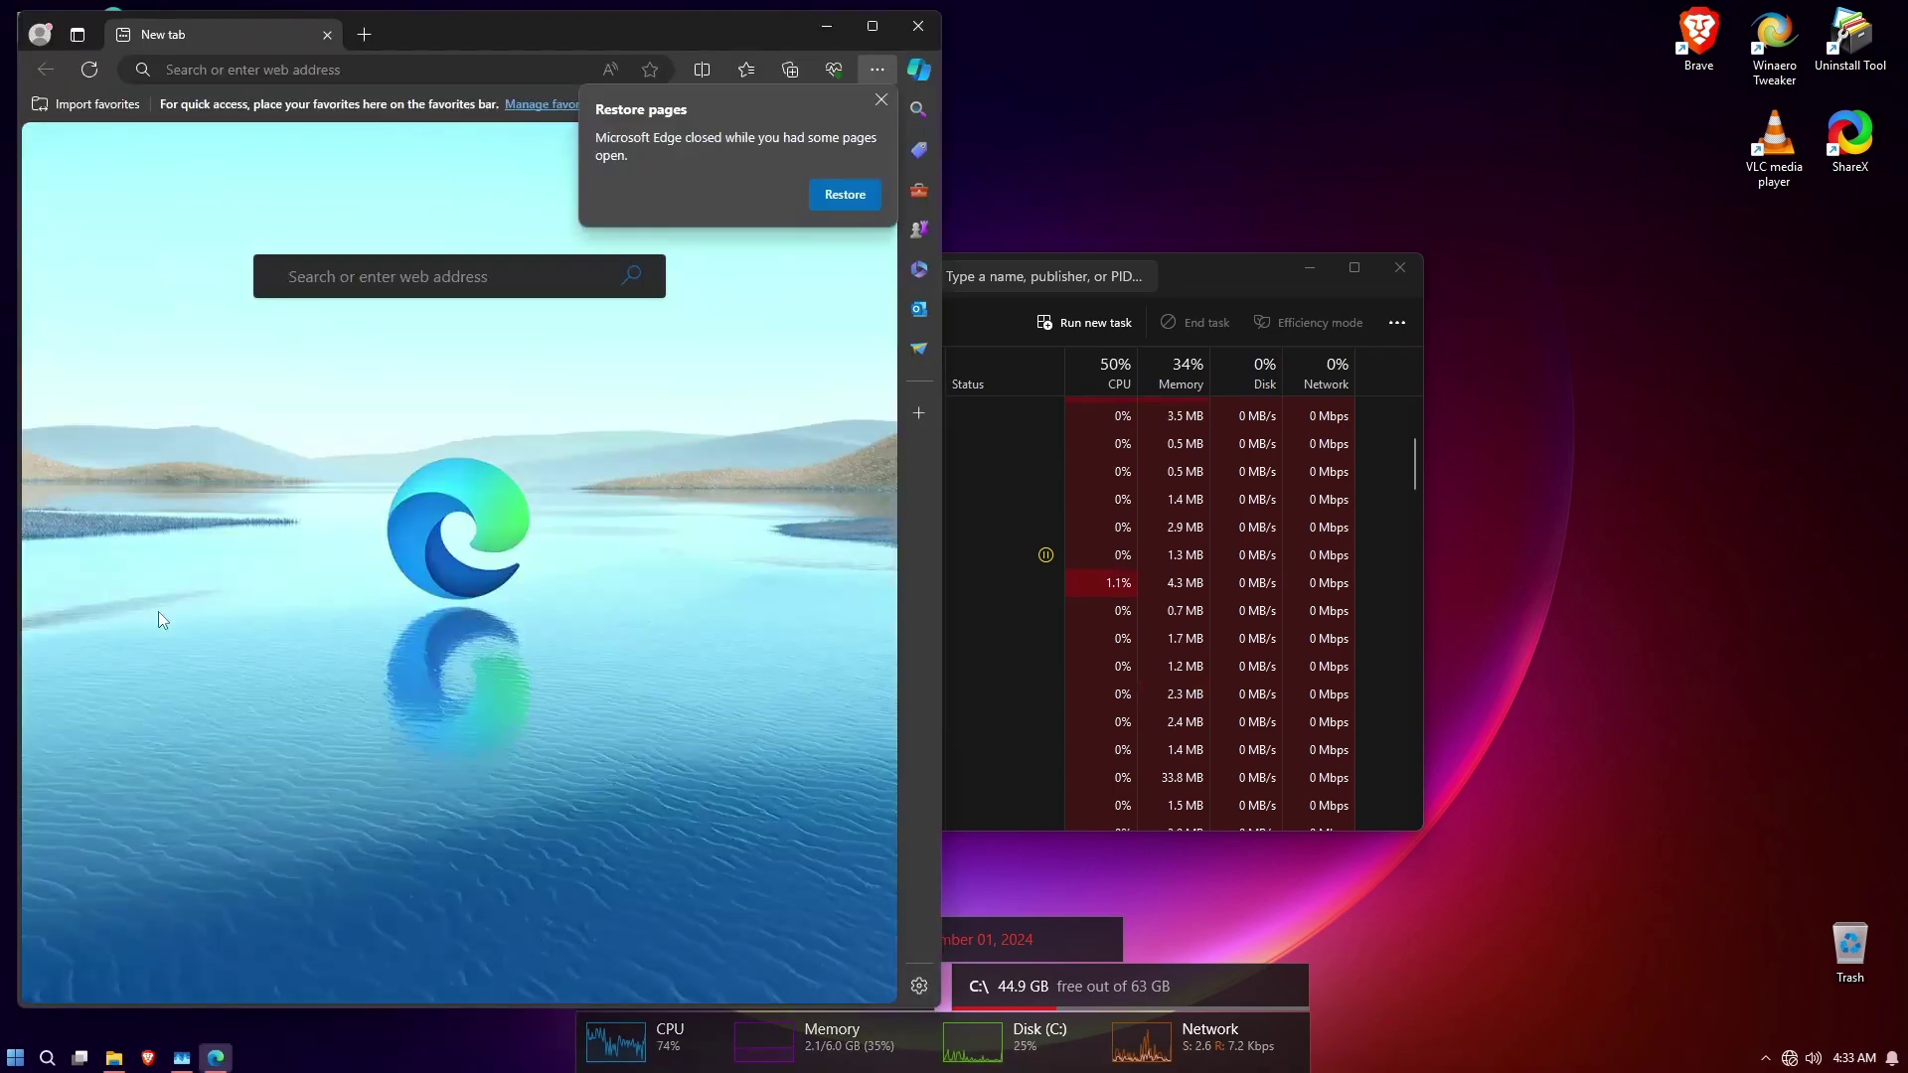
click(881, 101)
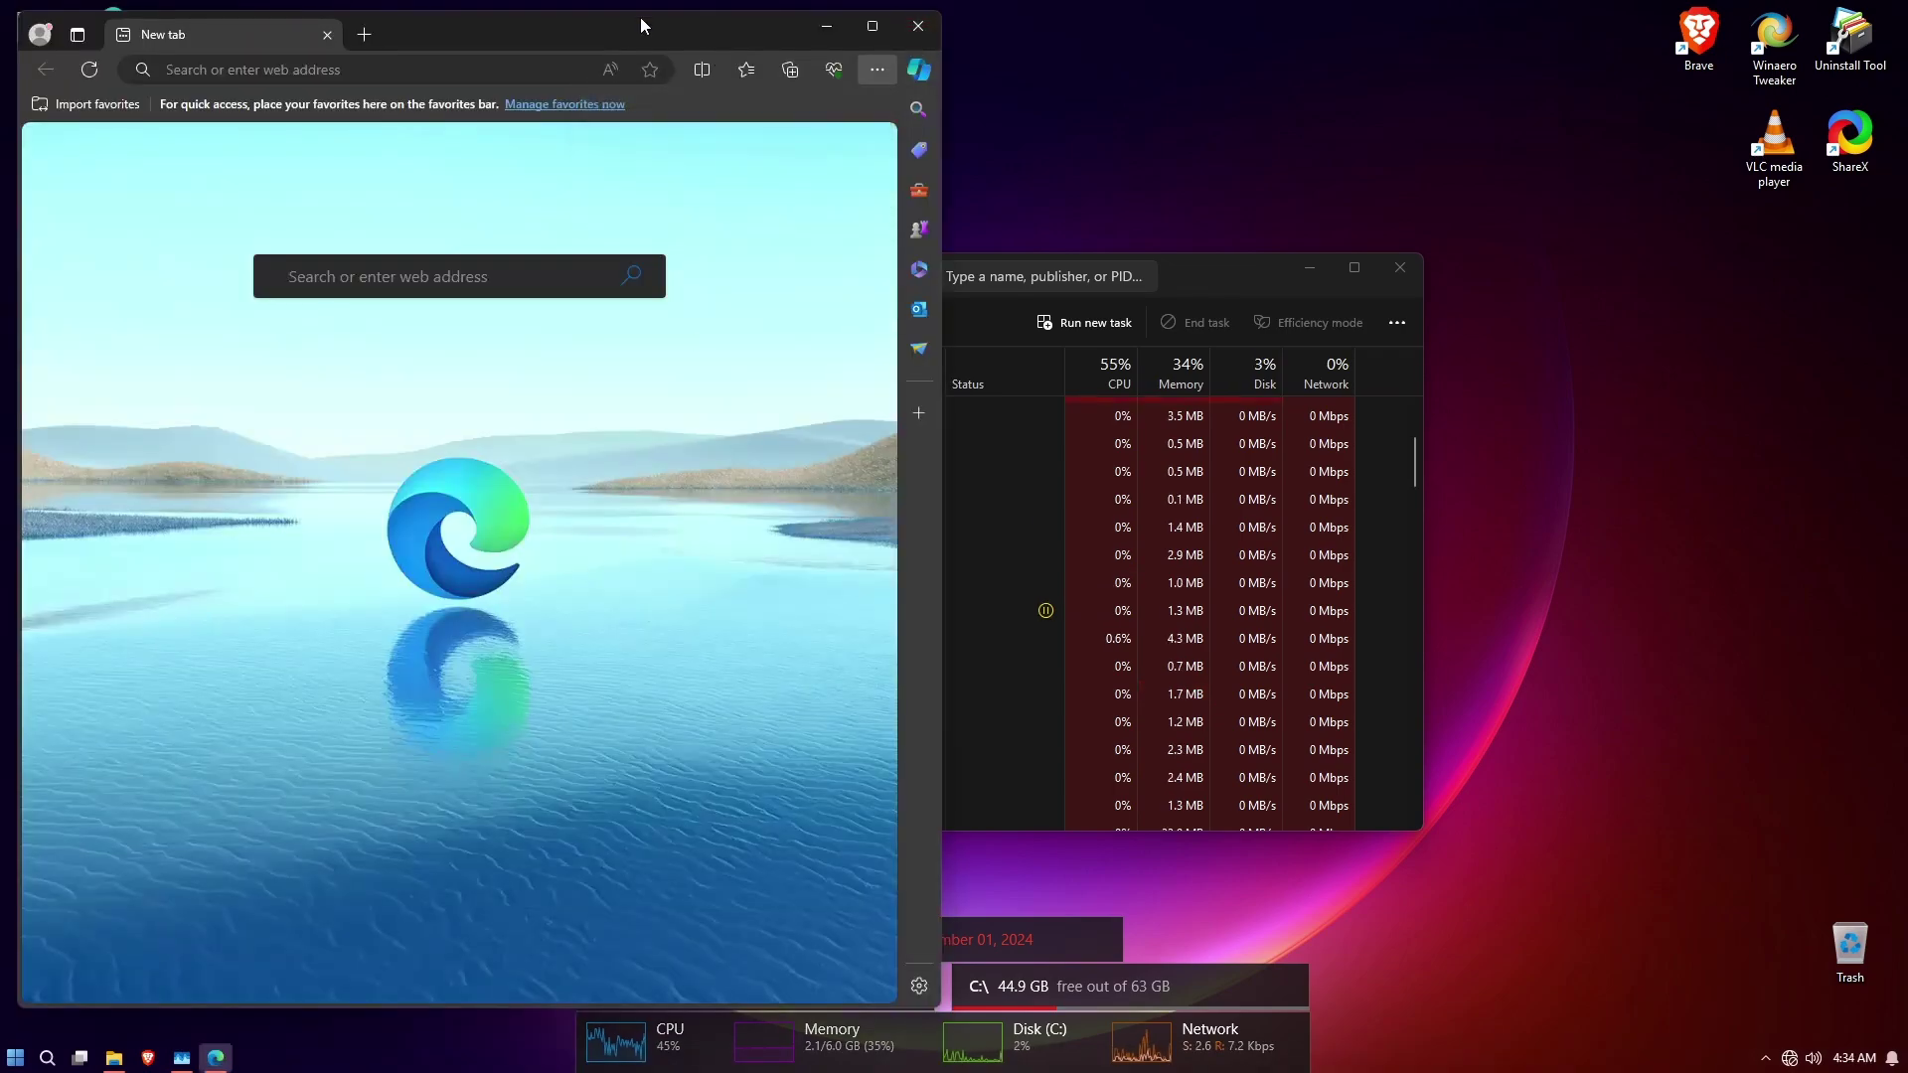
drag(623, 21, 688, 32)
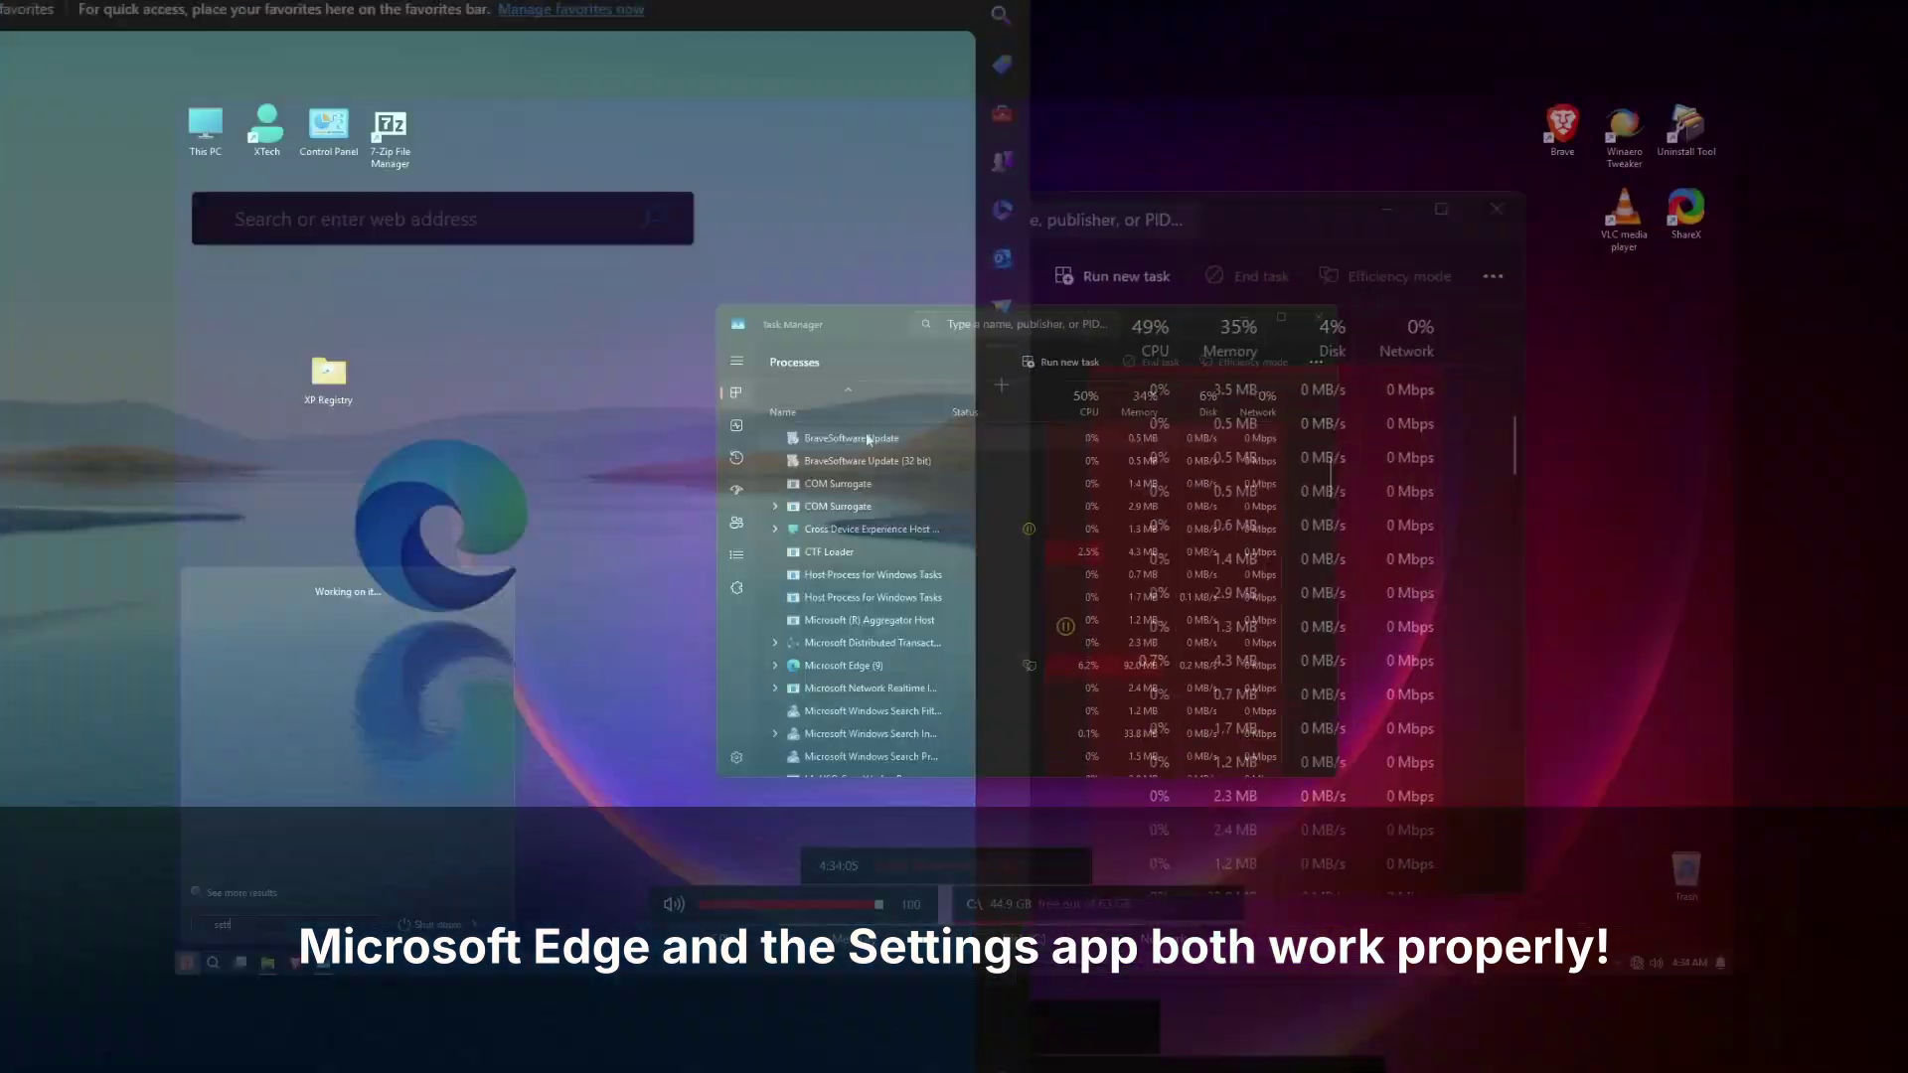
Launch the Settings app to test it and view the Display page under System.
key(Return)
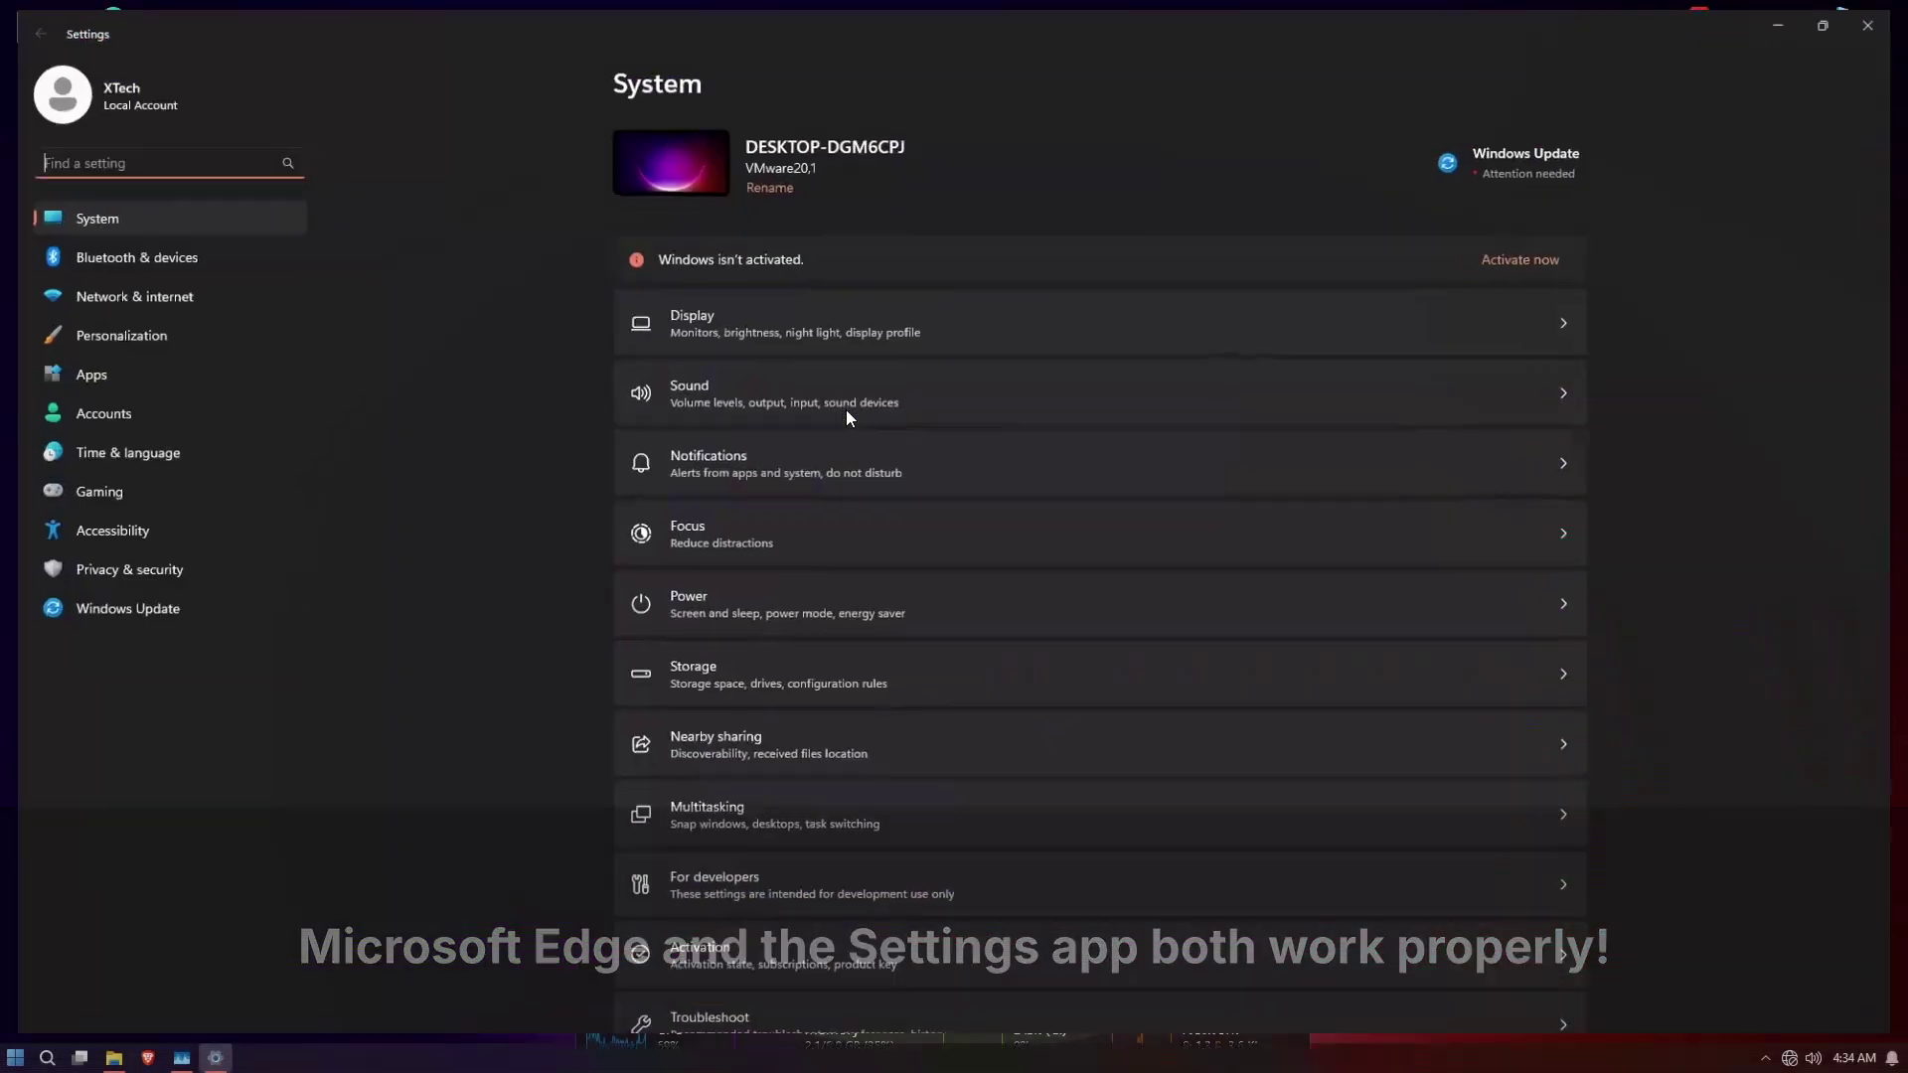
drag(839, 13, 743, 3)
click(846, 298)
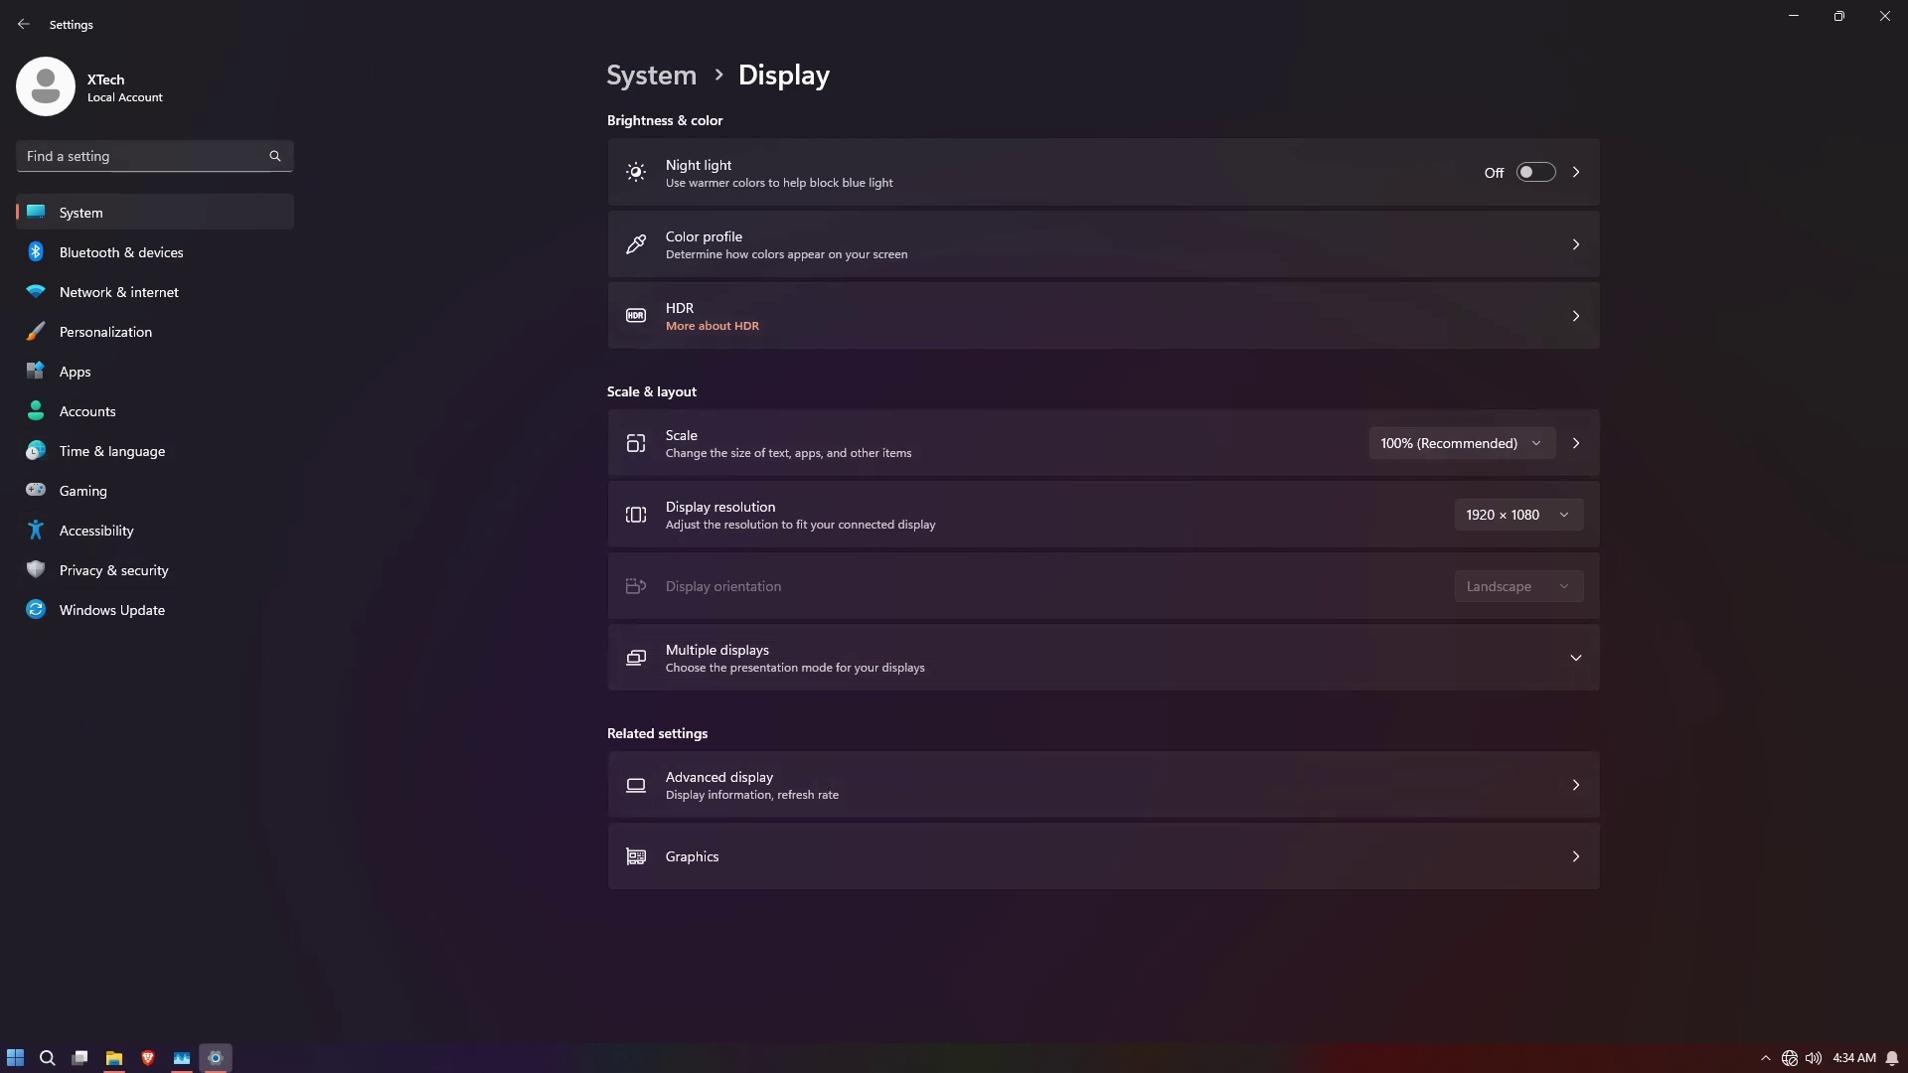
View the About page under System in Settings and highlight the Windows edition in the Windows specifications.
click(163, 202)
scroll(1105, 596, down, 6)
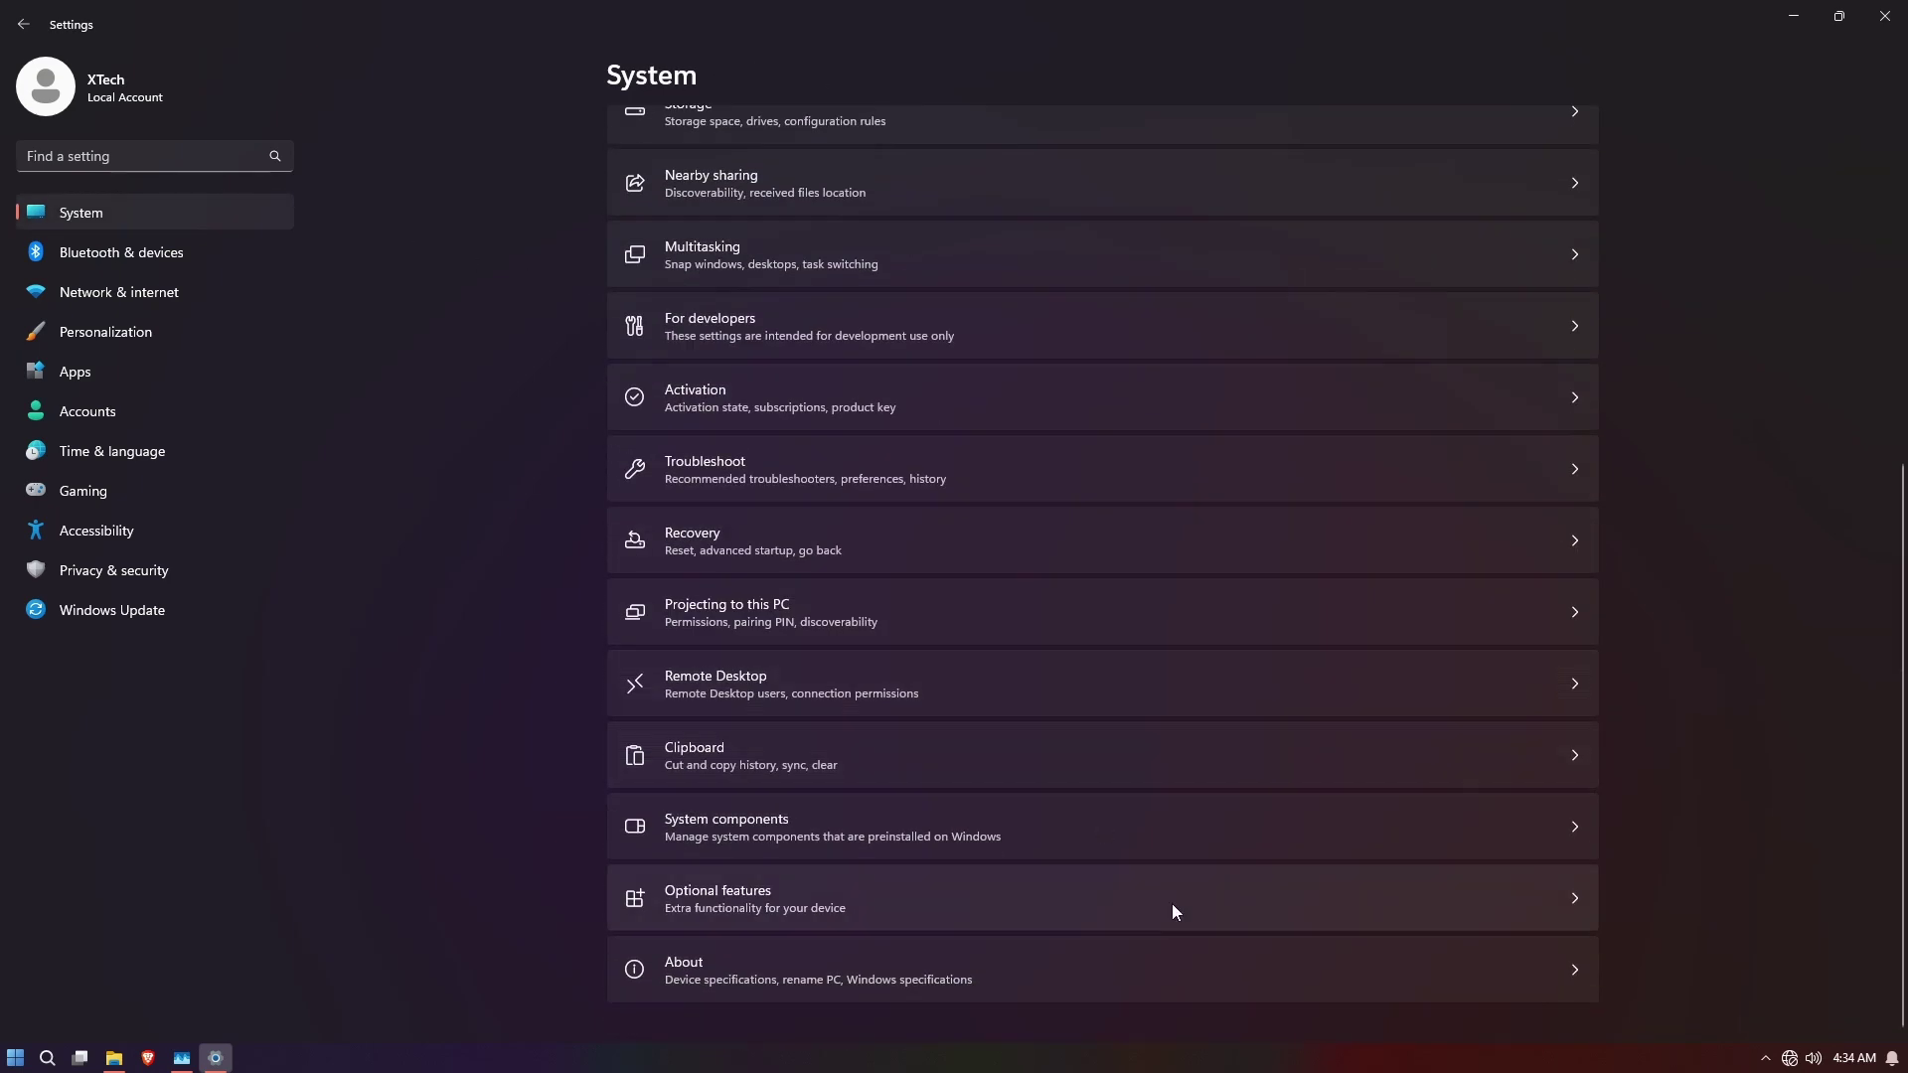
click(849, 980)
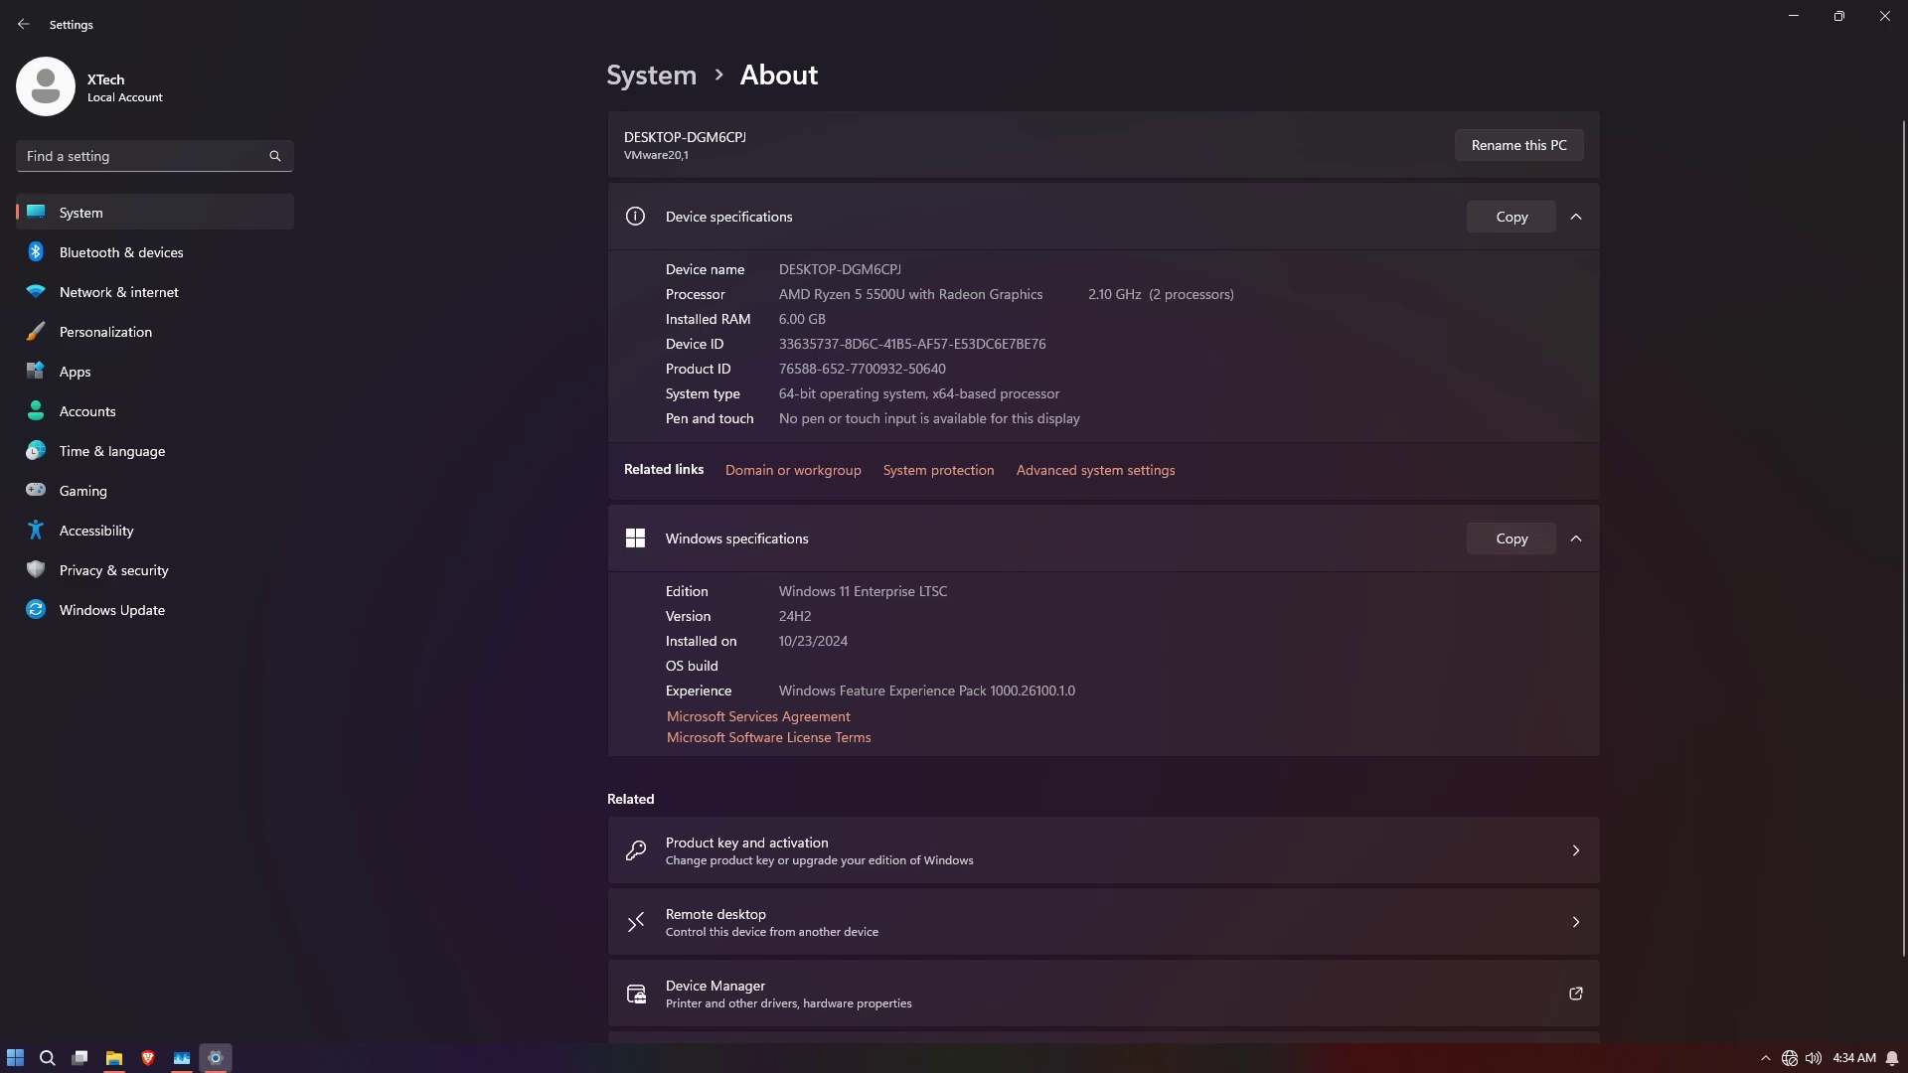
drag(779, 591, 949, 592)
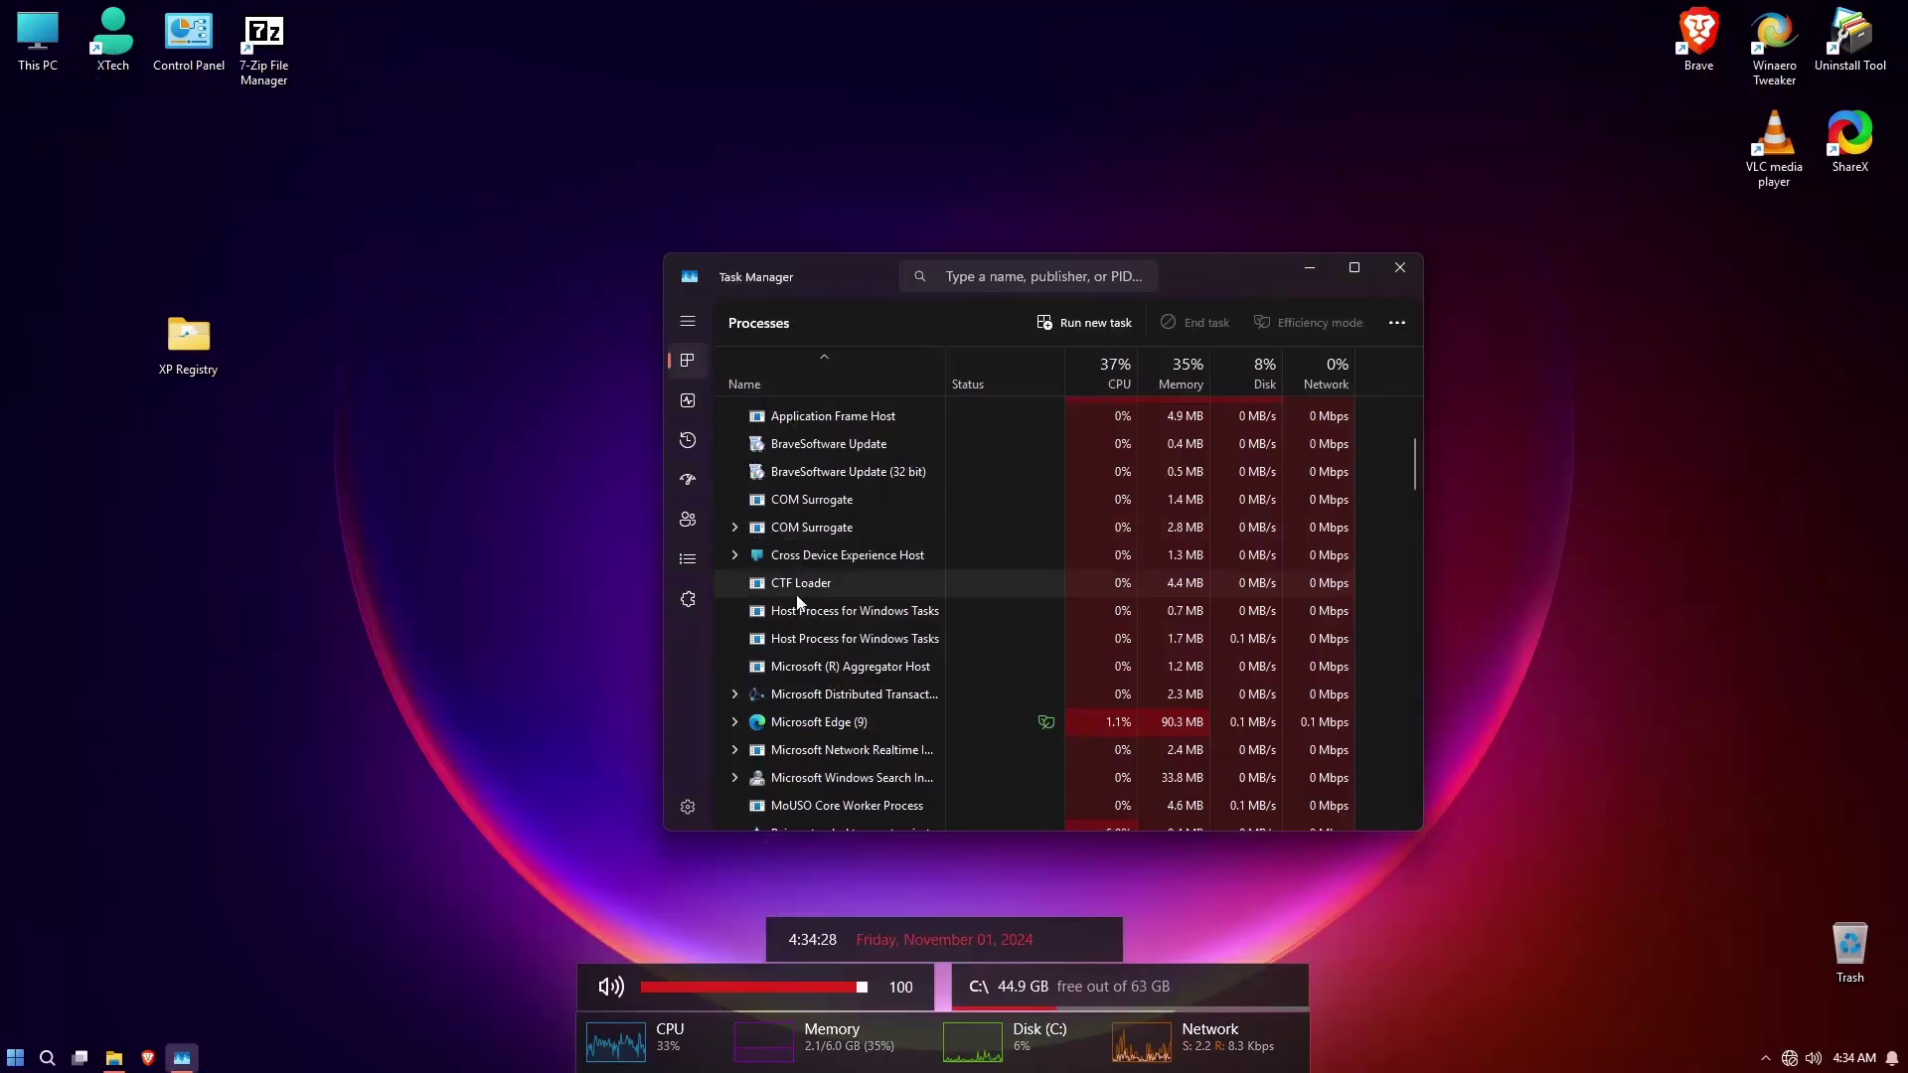
Bring up the About Windows dialog, examine the version and build information, and close it.
key(super+r)
key(Return)
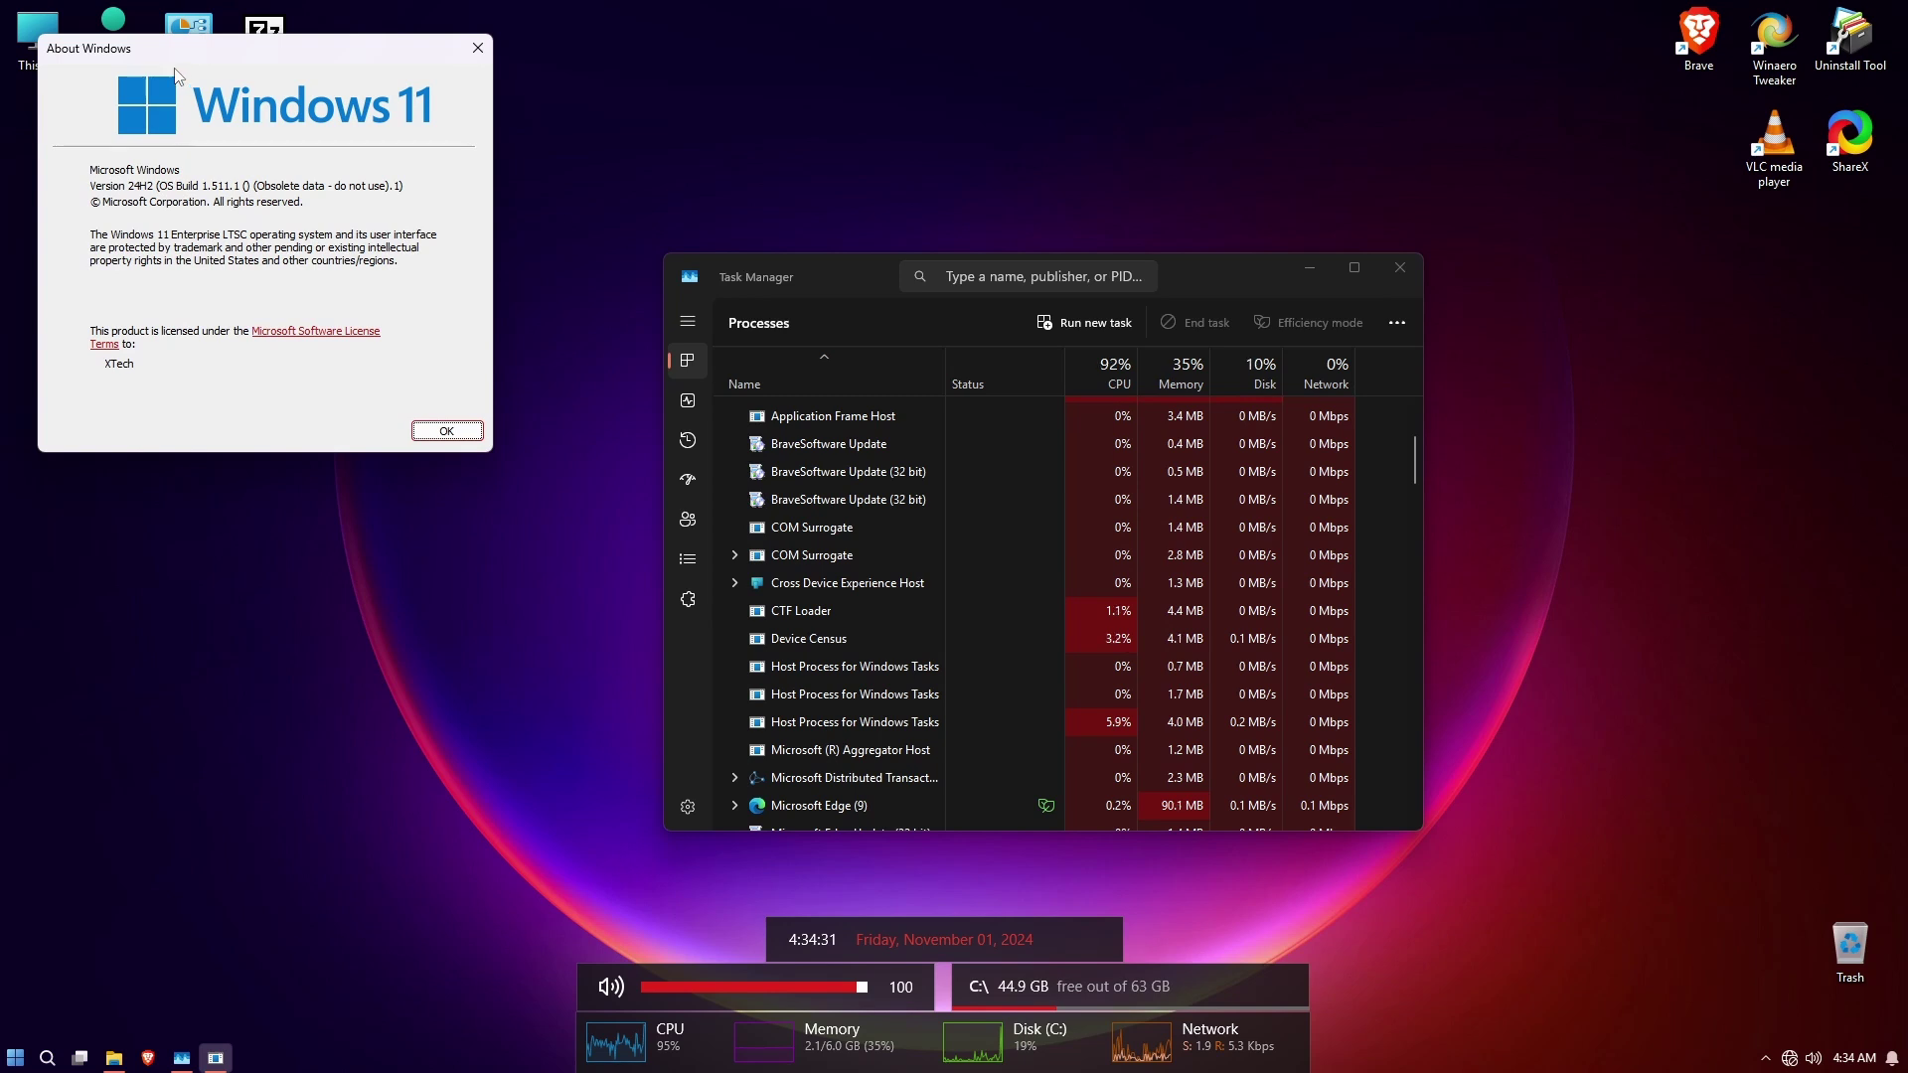
drag(255, 69, 441, 300)
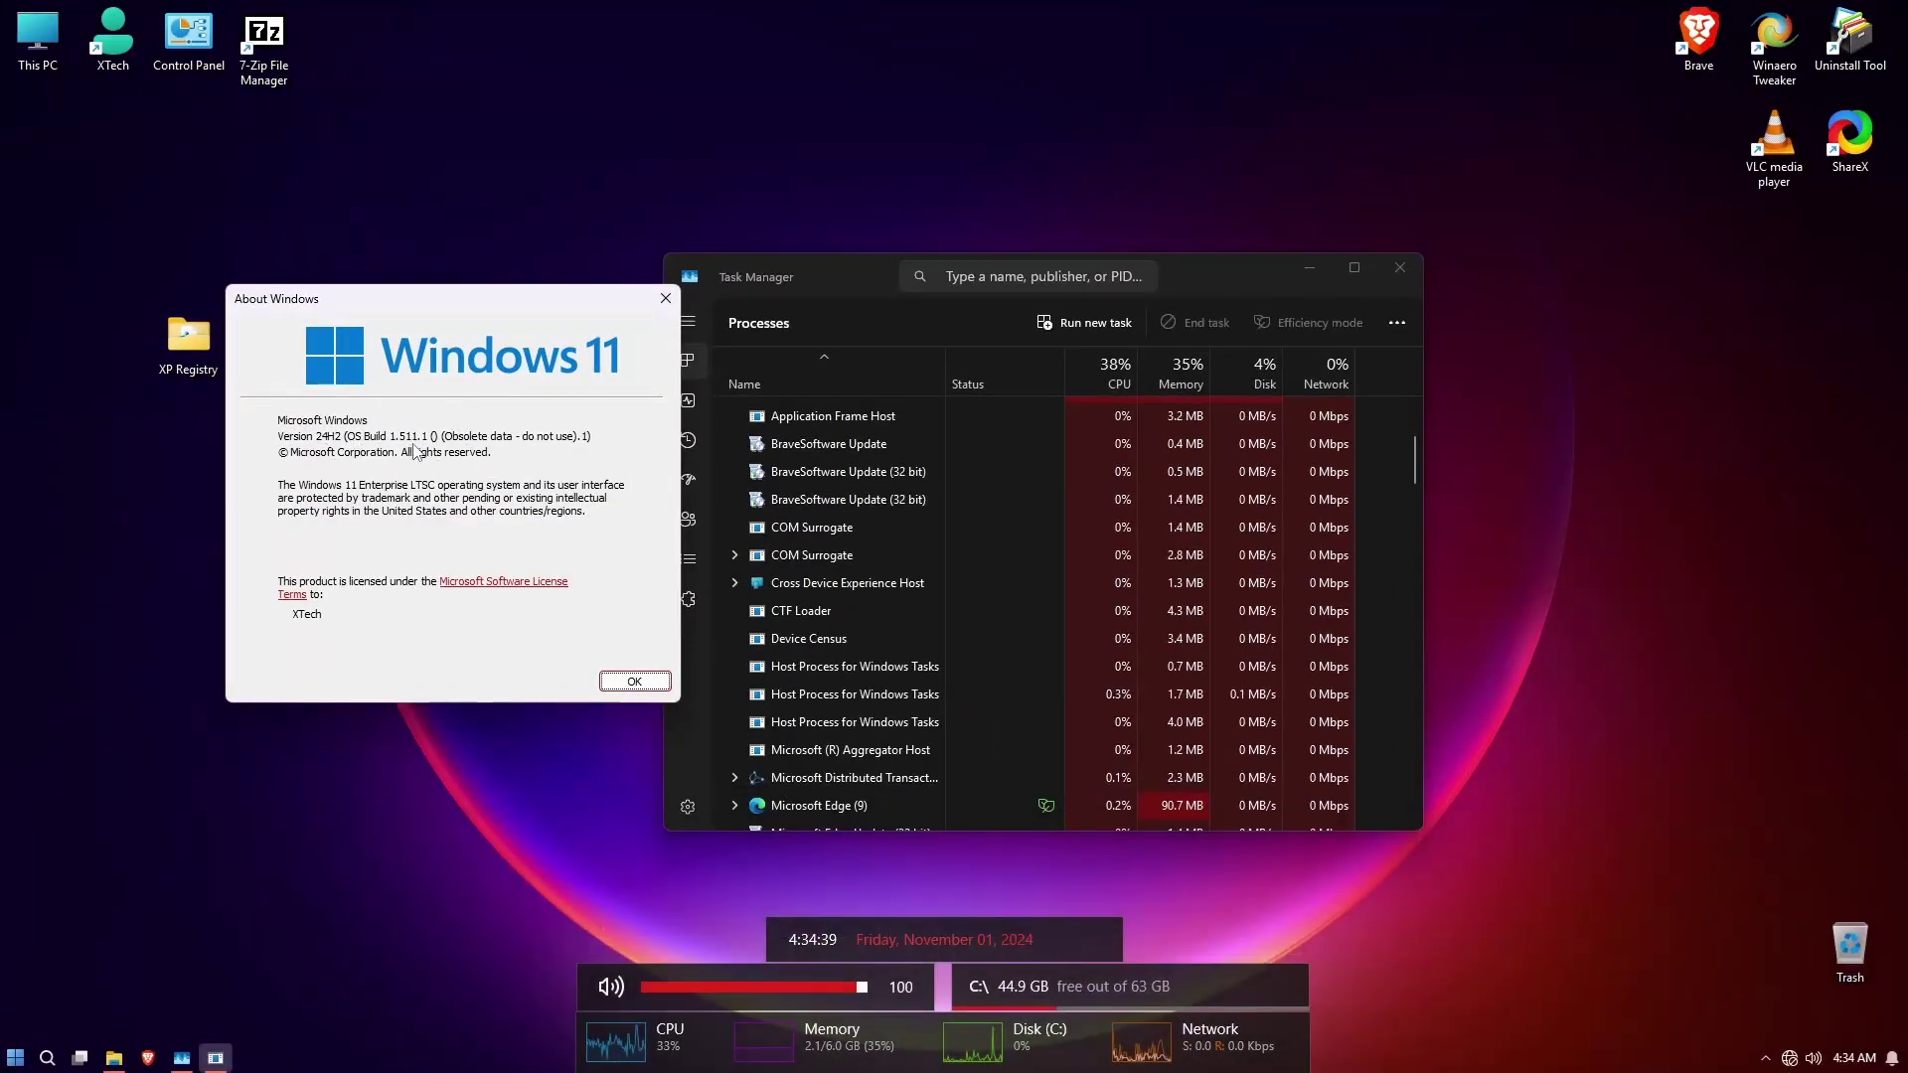
click(633, 681)
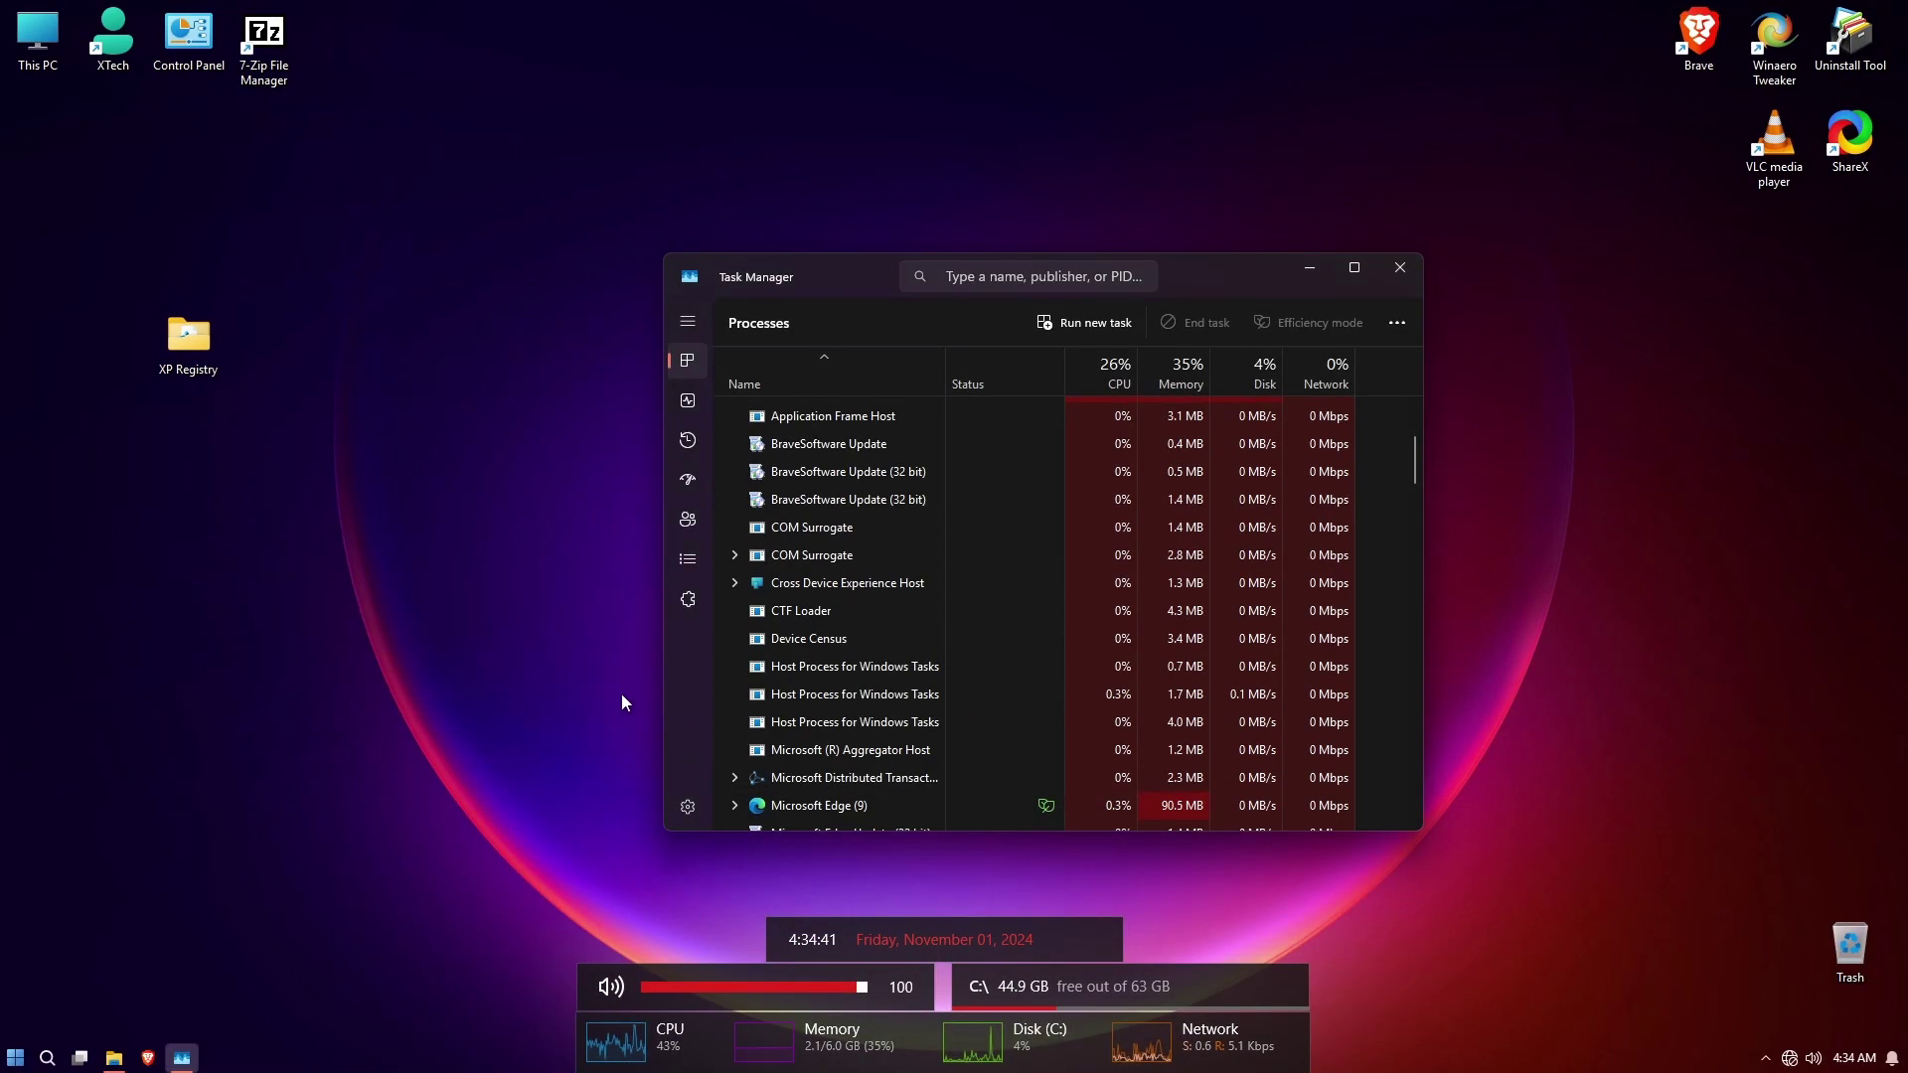
Close the XP Registry folder window, open a new File Explorer window, and browse from Home to This PC.
click(114, 1058)
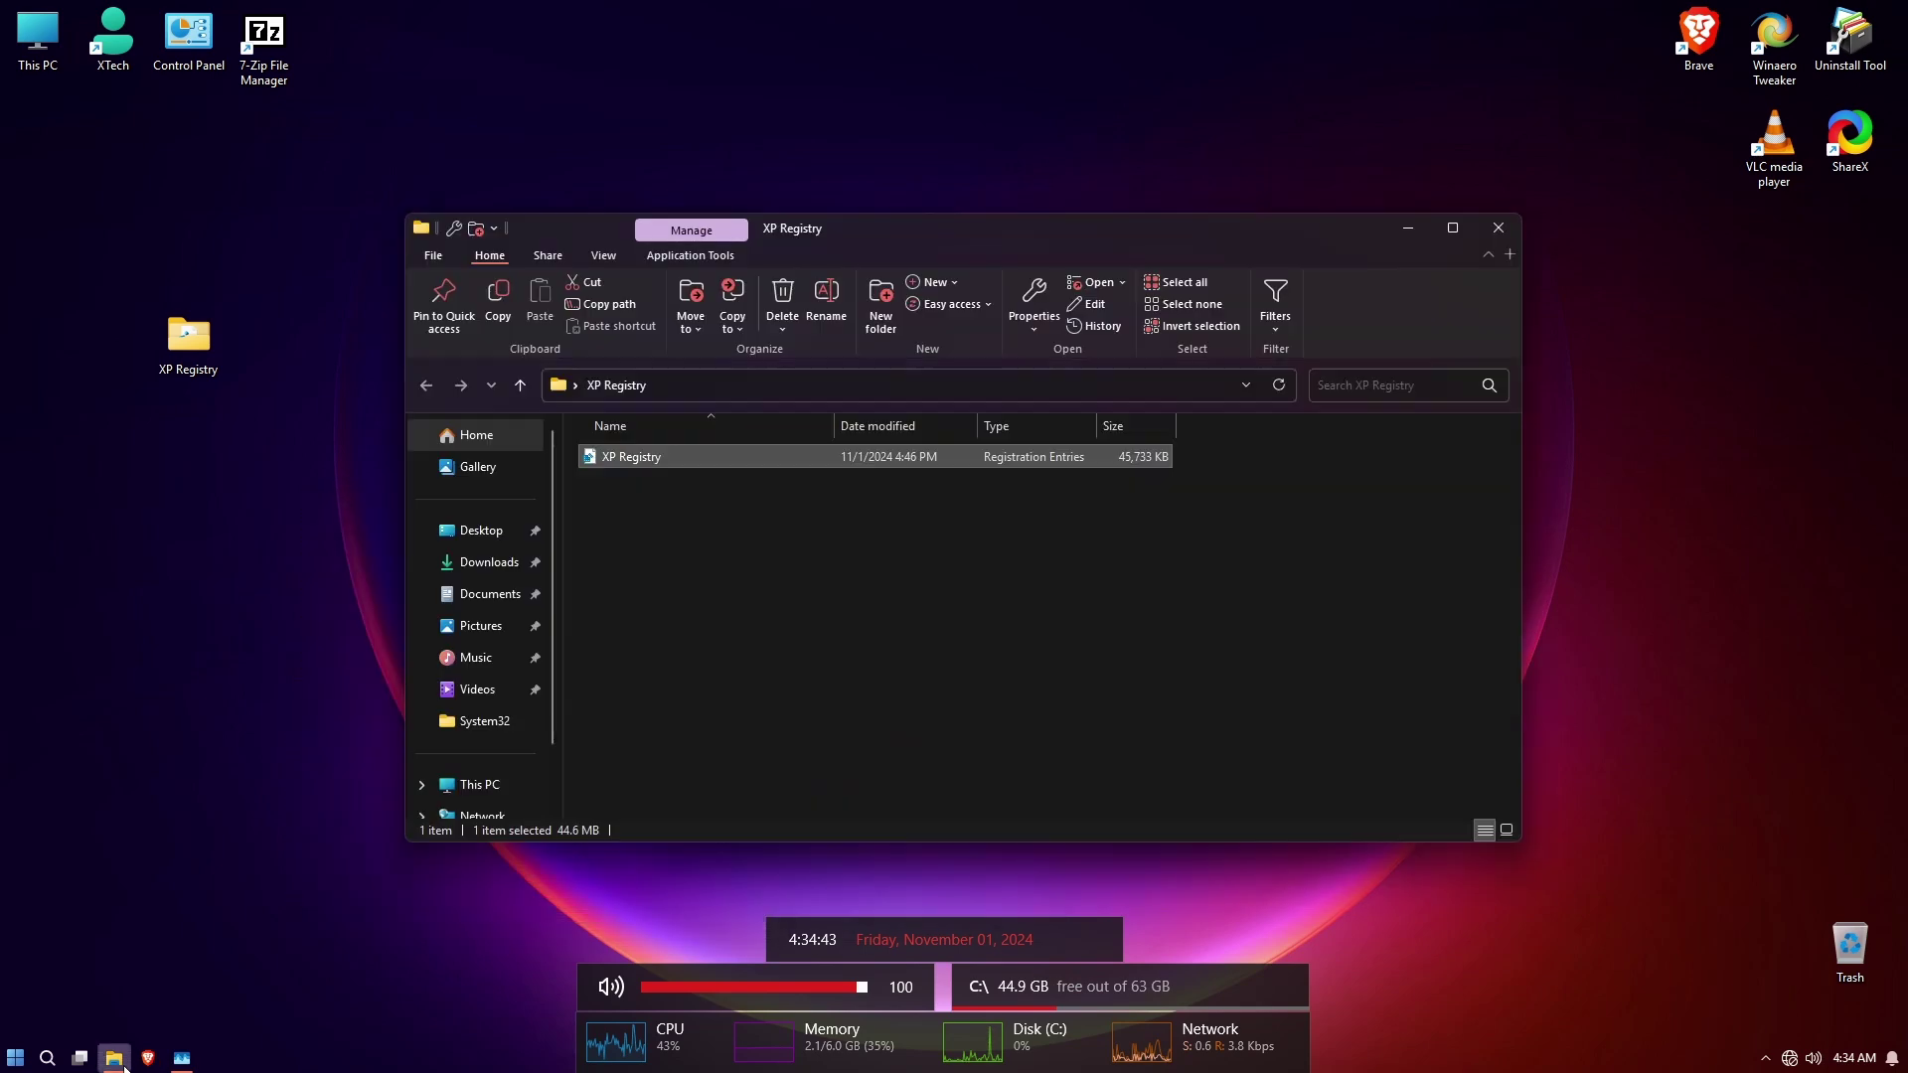
click(1514, 234)
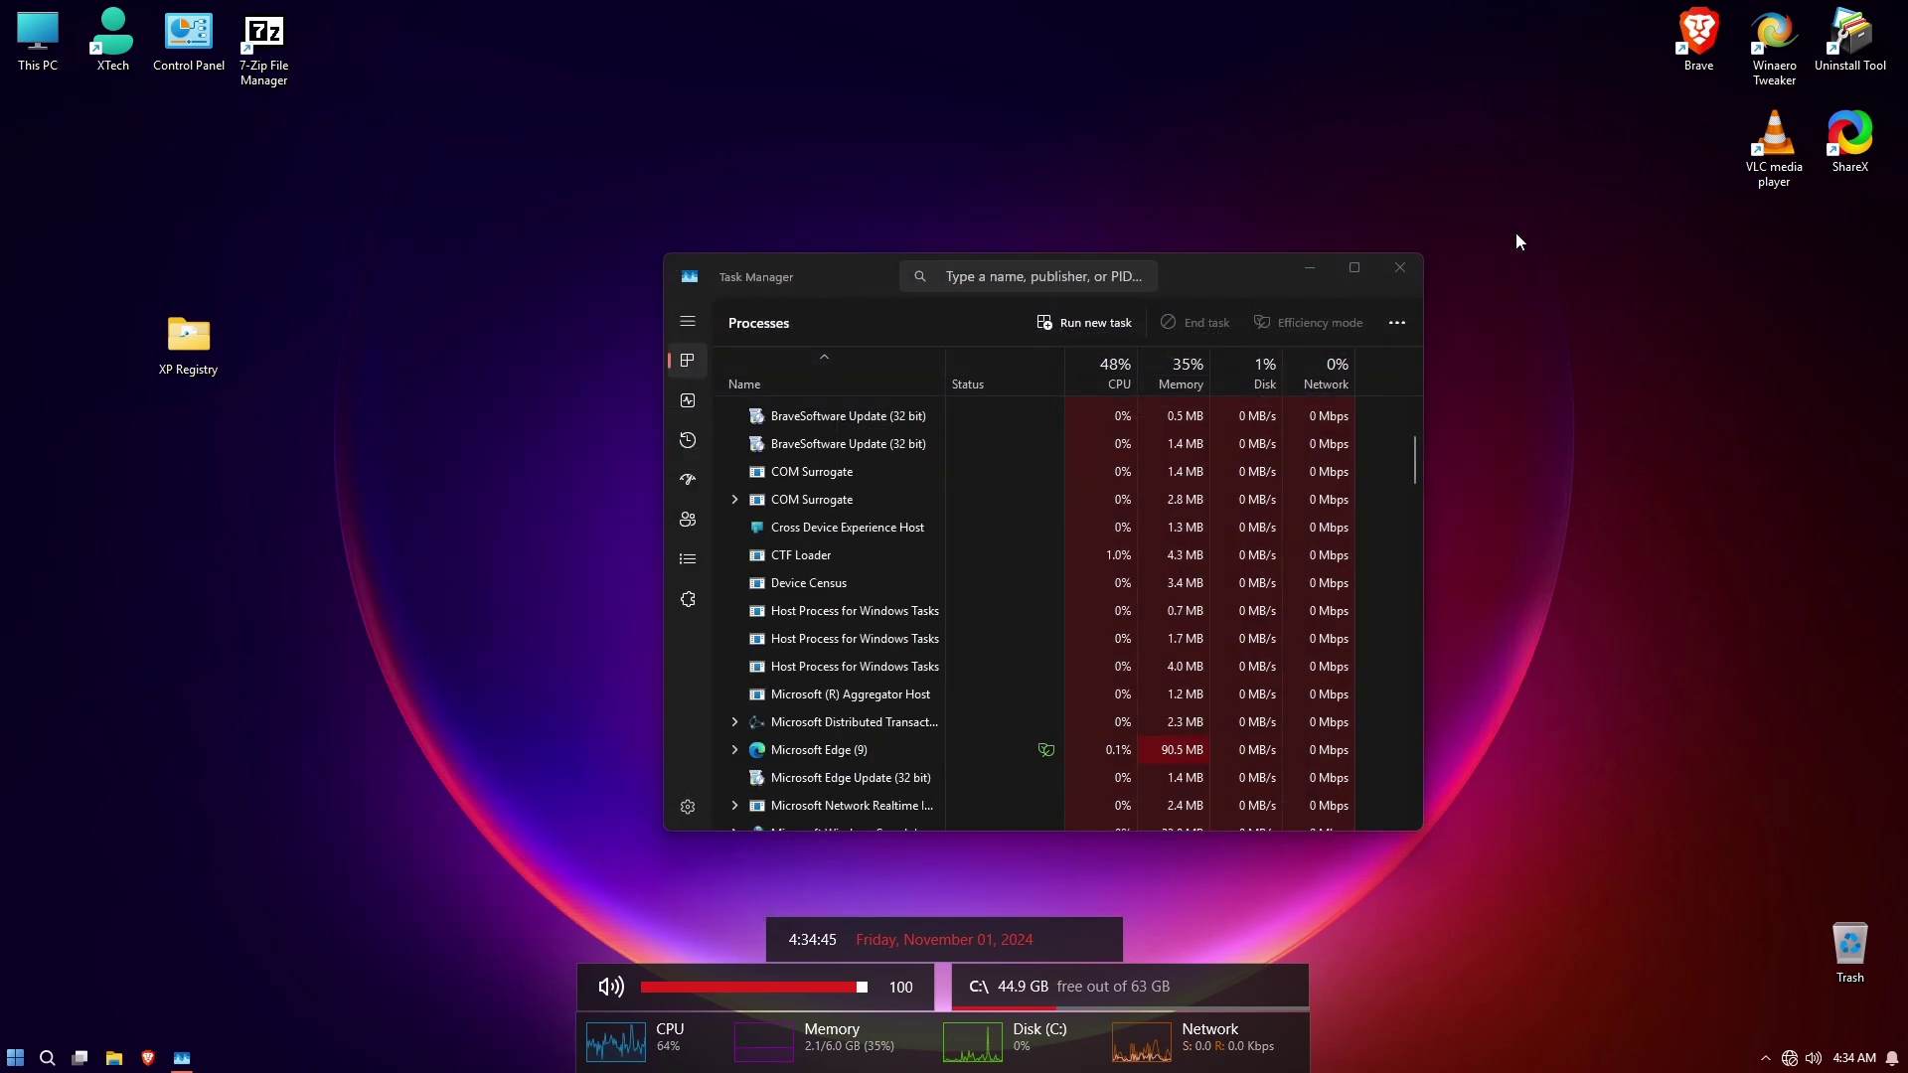
key(super+e)
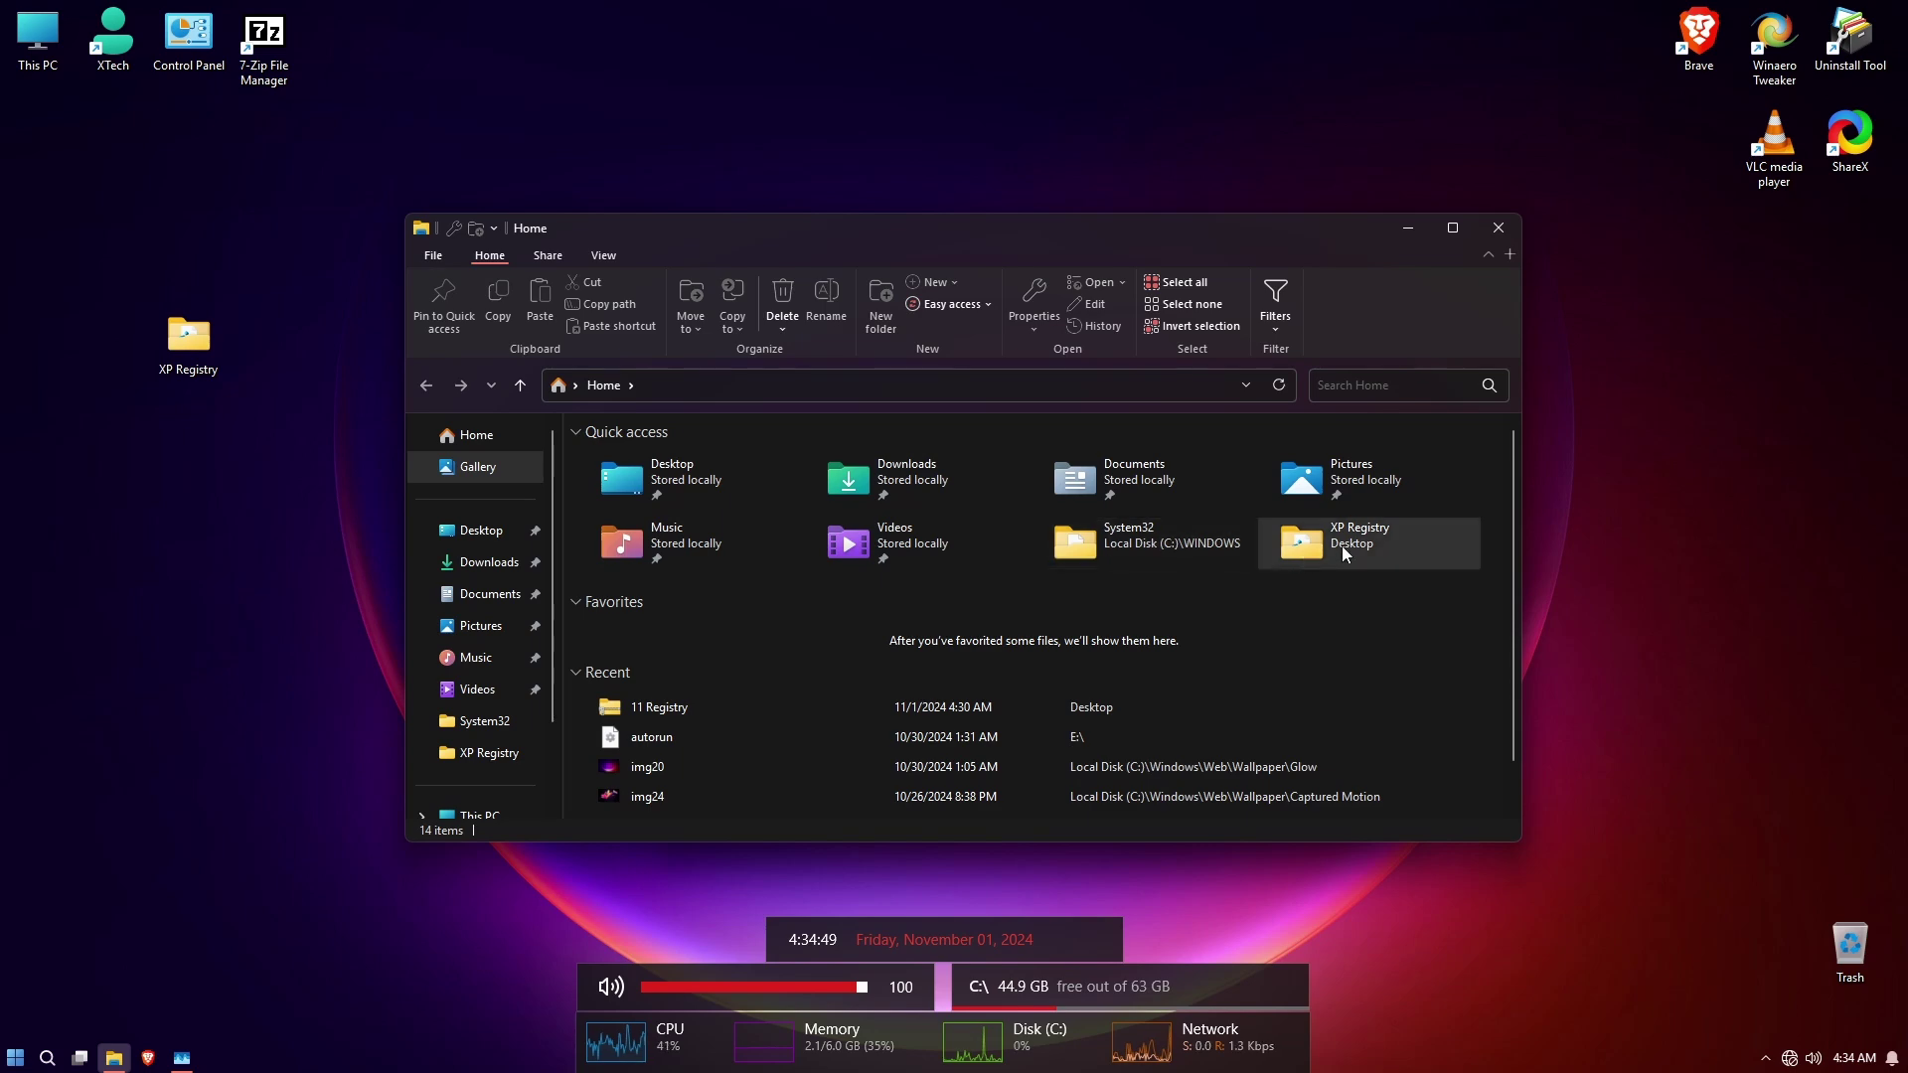
scroll(1255, 595, down, 3)
scroll(1161, 558, up, 3)
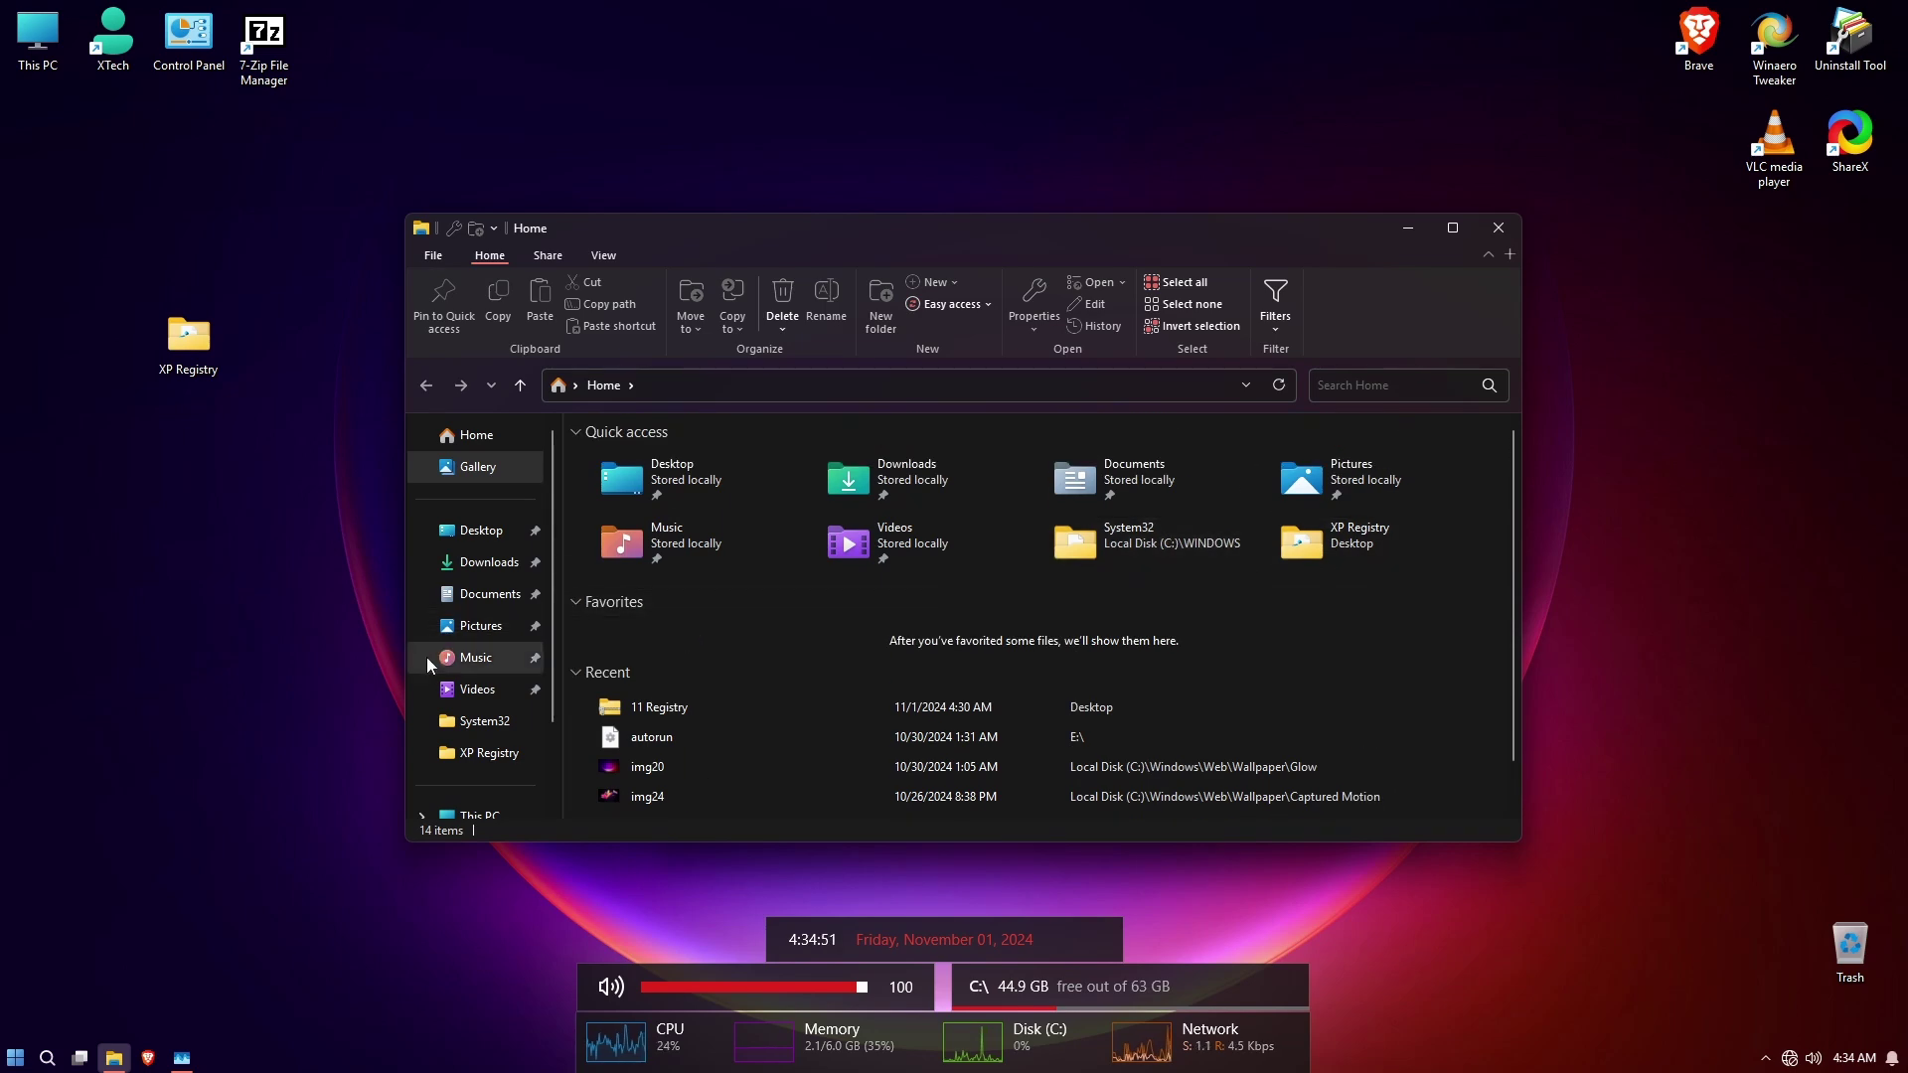
scroll(467, 733, down, 2)
click(472, 683)
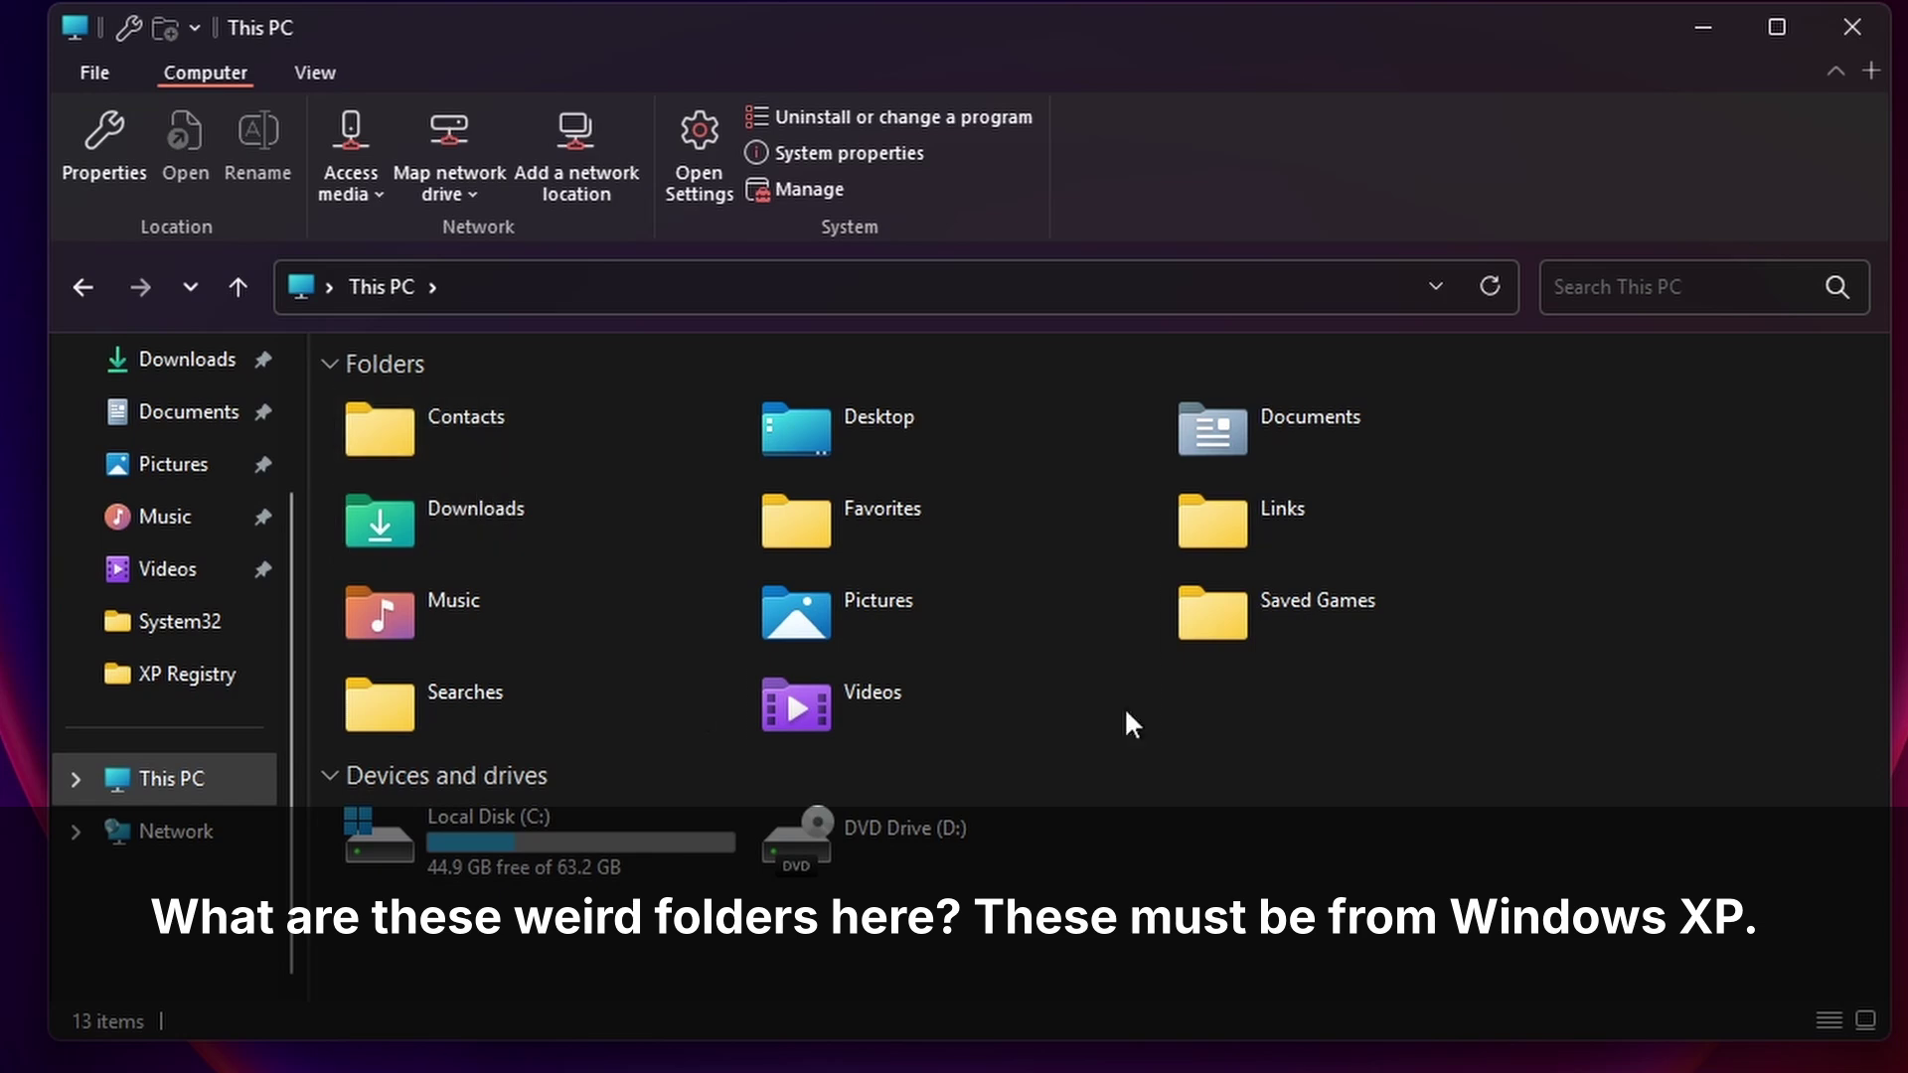
Inspect the contents of the Contacts folder in This PC and return to the folder overview.
right_click(464, 429)
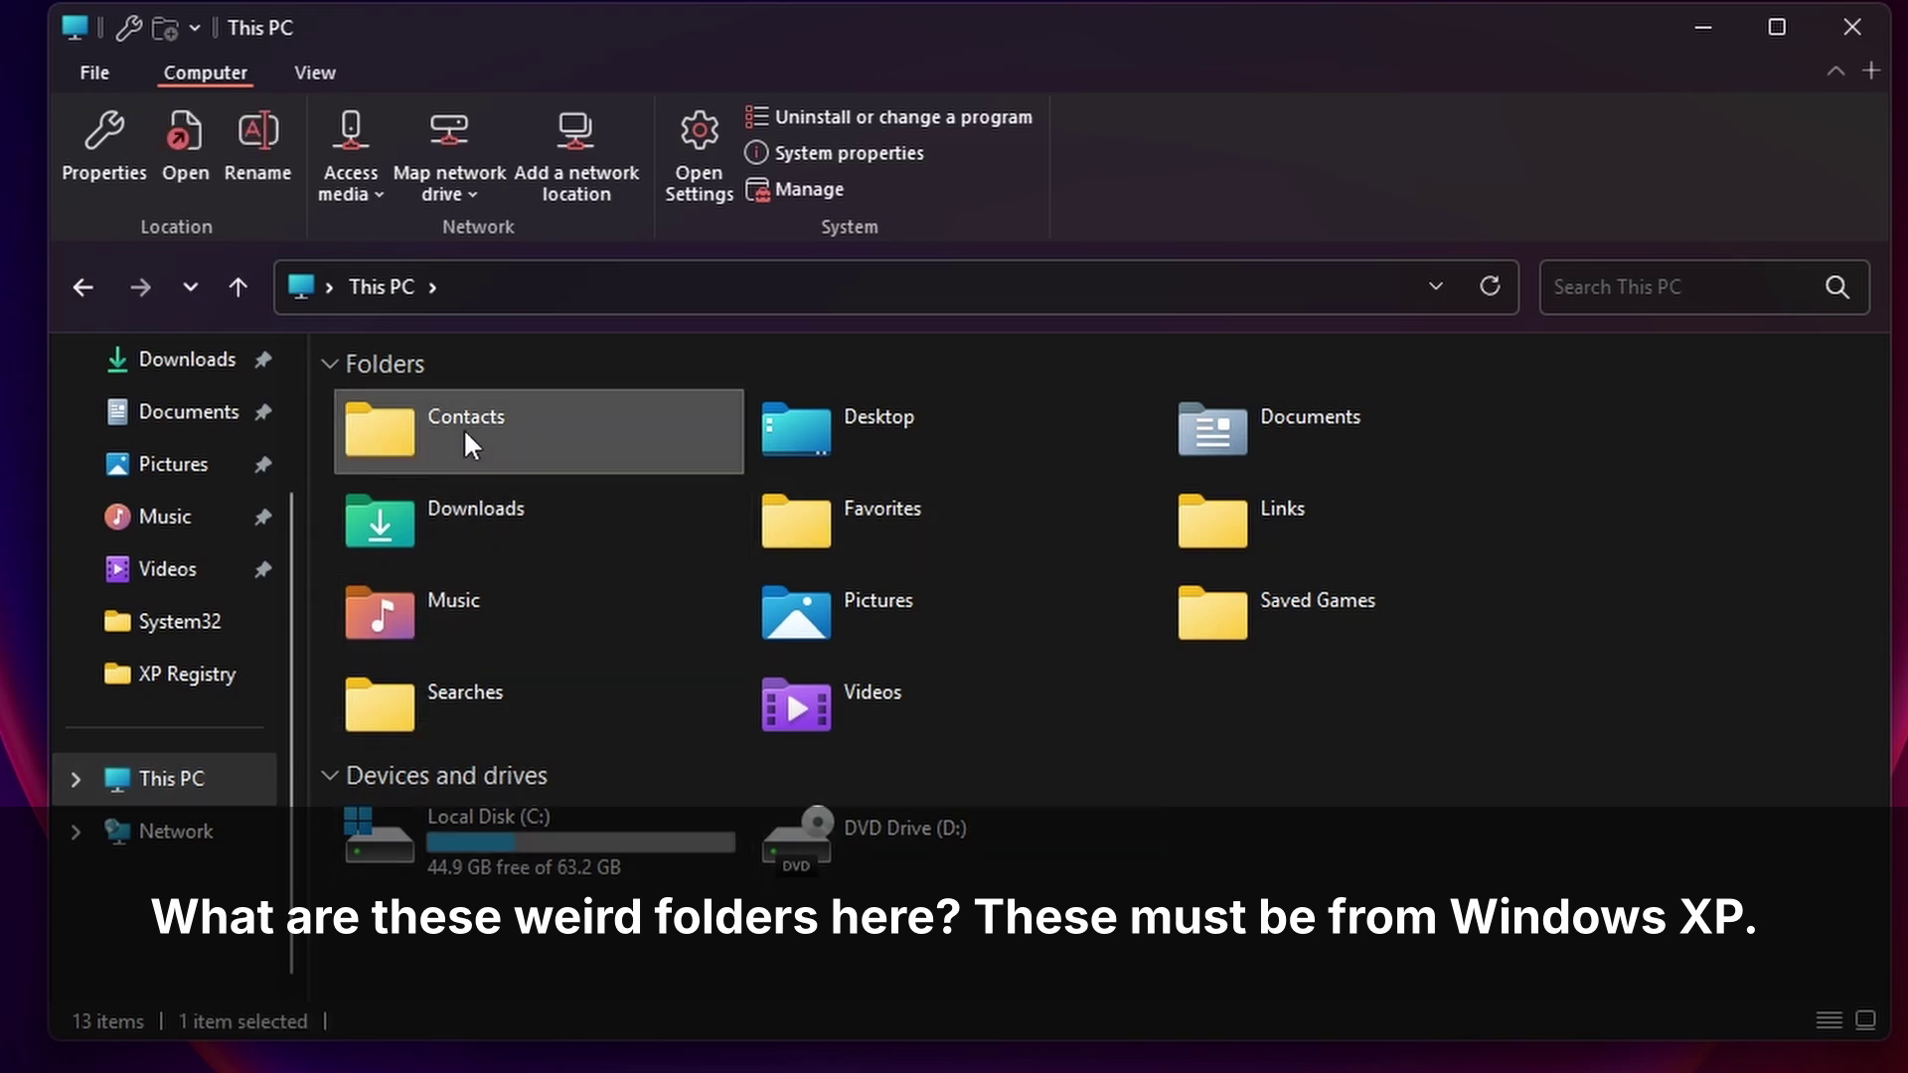
click(404, 427)
double_click(403, 427)
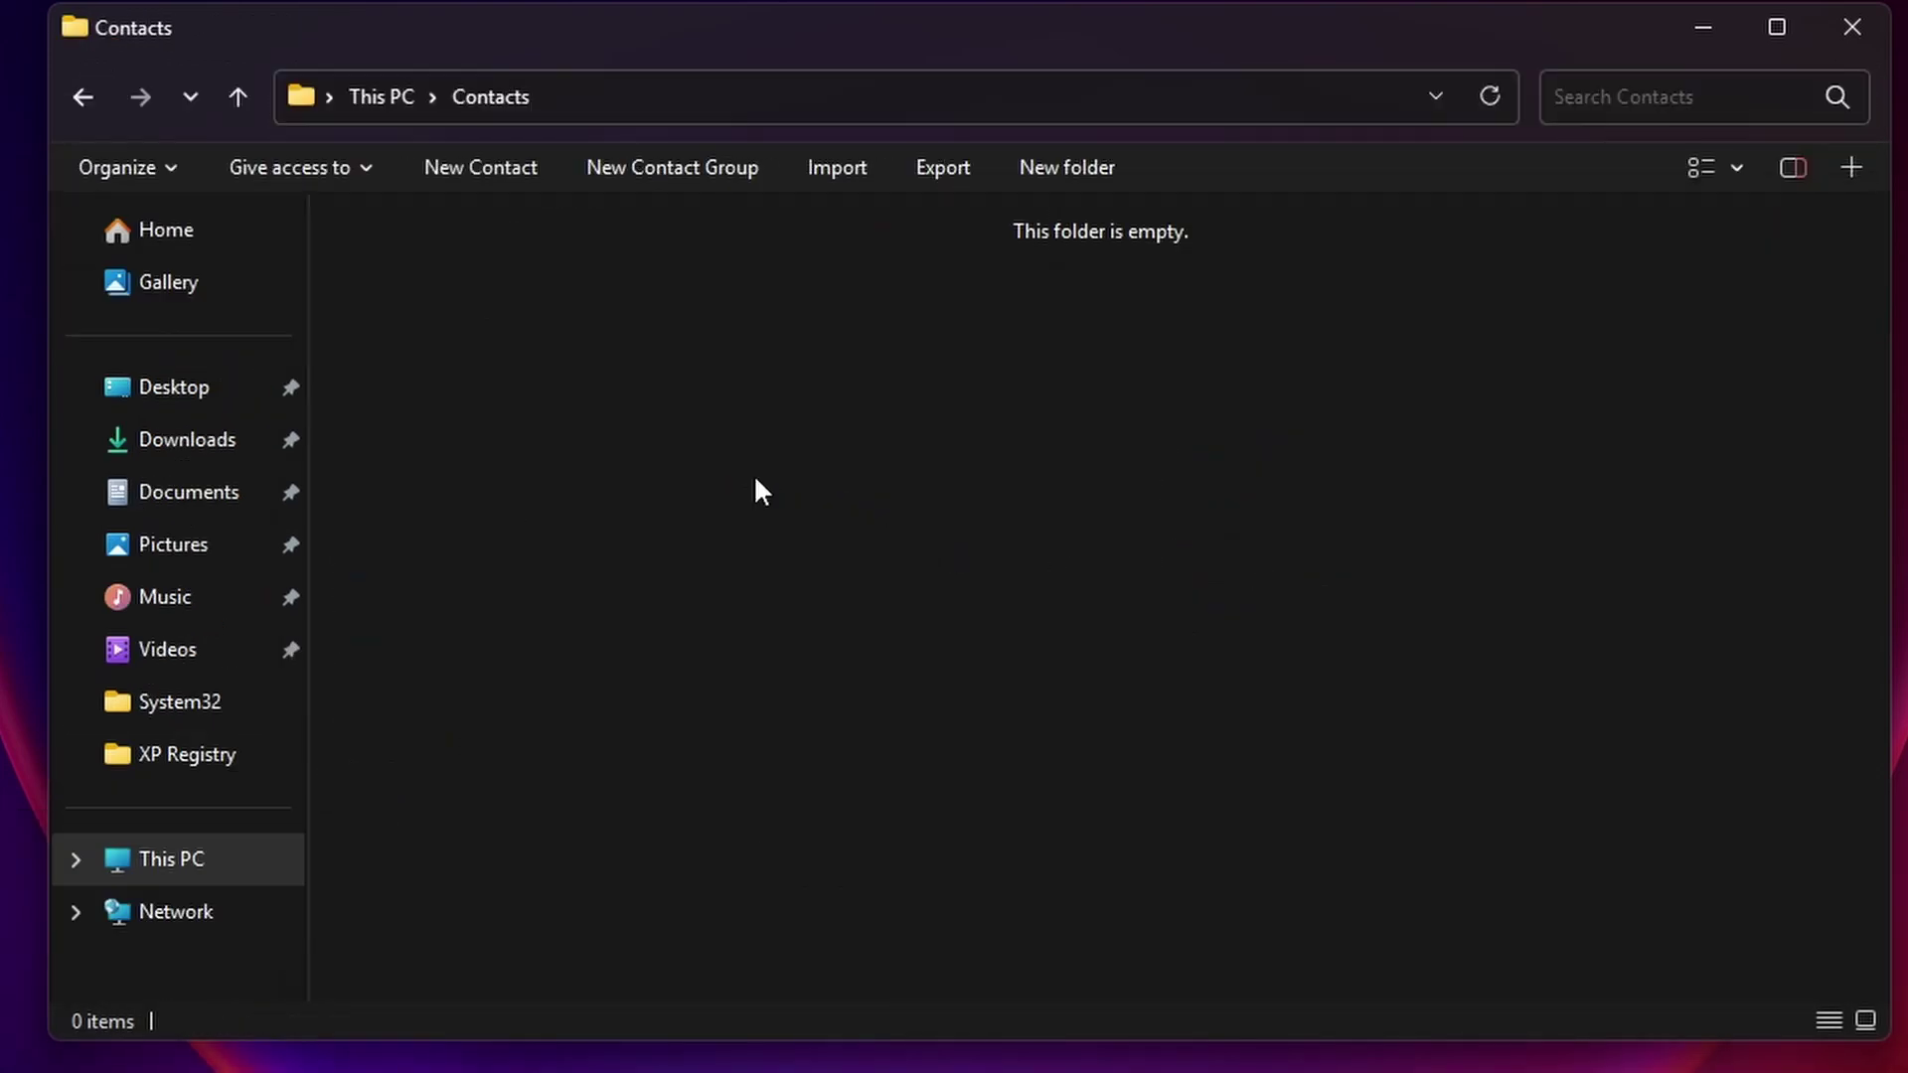
click(84, 97)
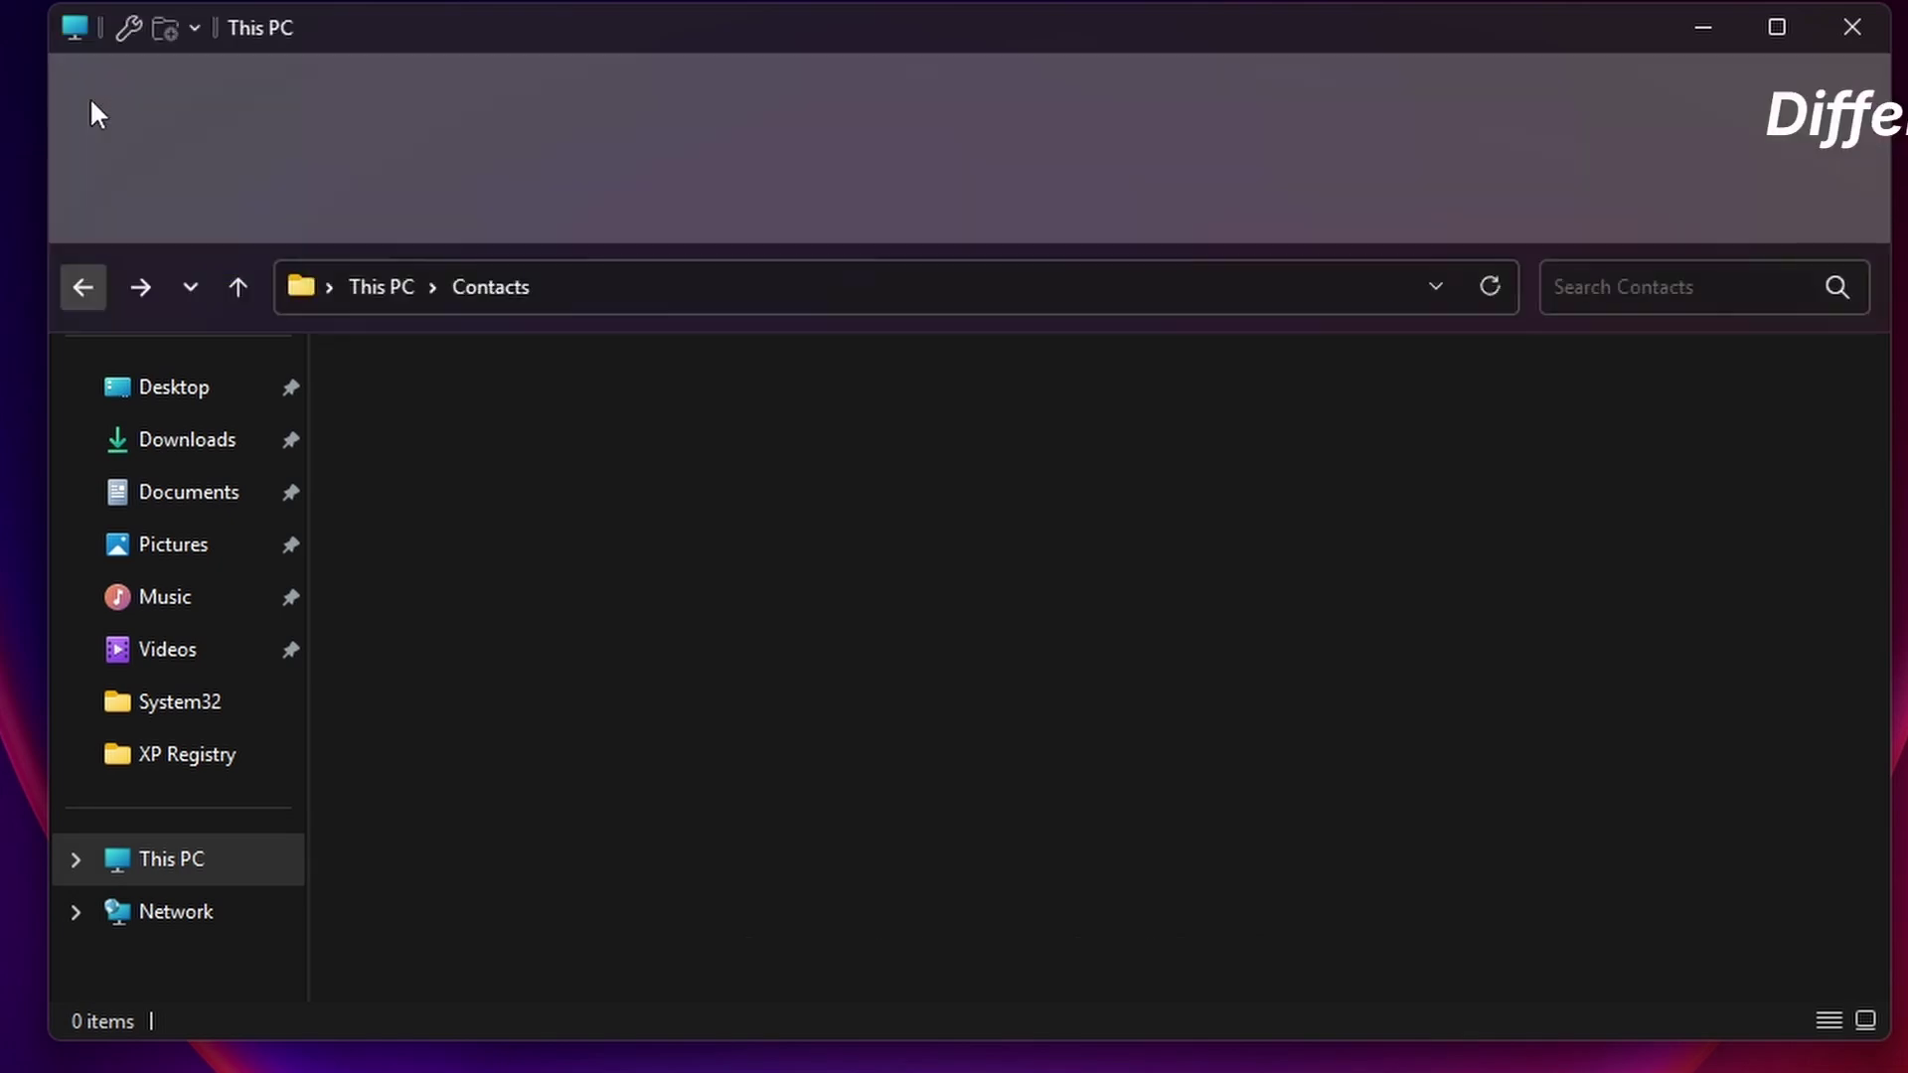
Inspect the Favorites folder and its Favorites Bar subfolder, then return to This PC.
double_click(930, 537)
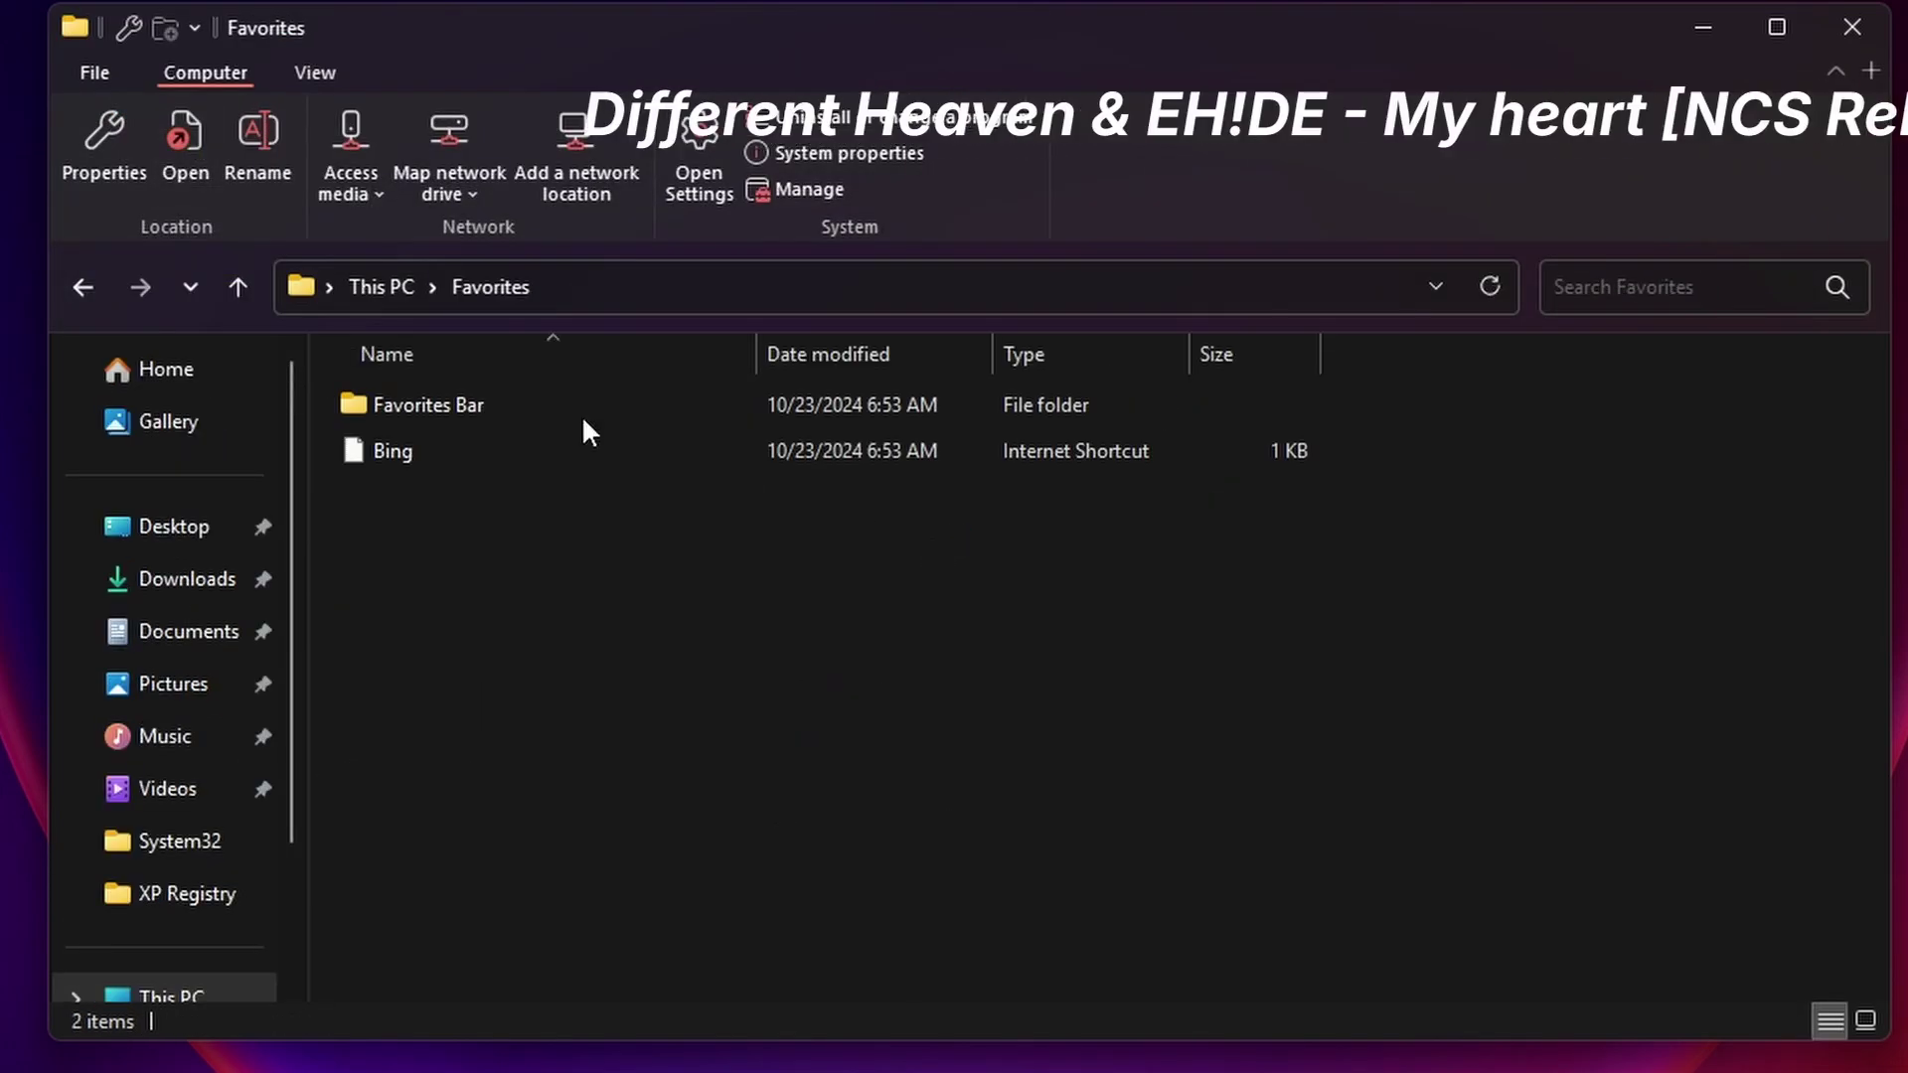
double_click(528, 405)
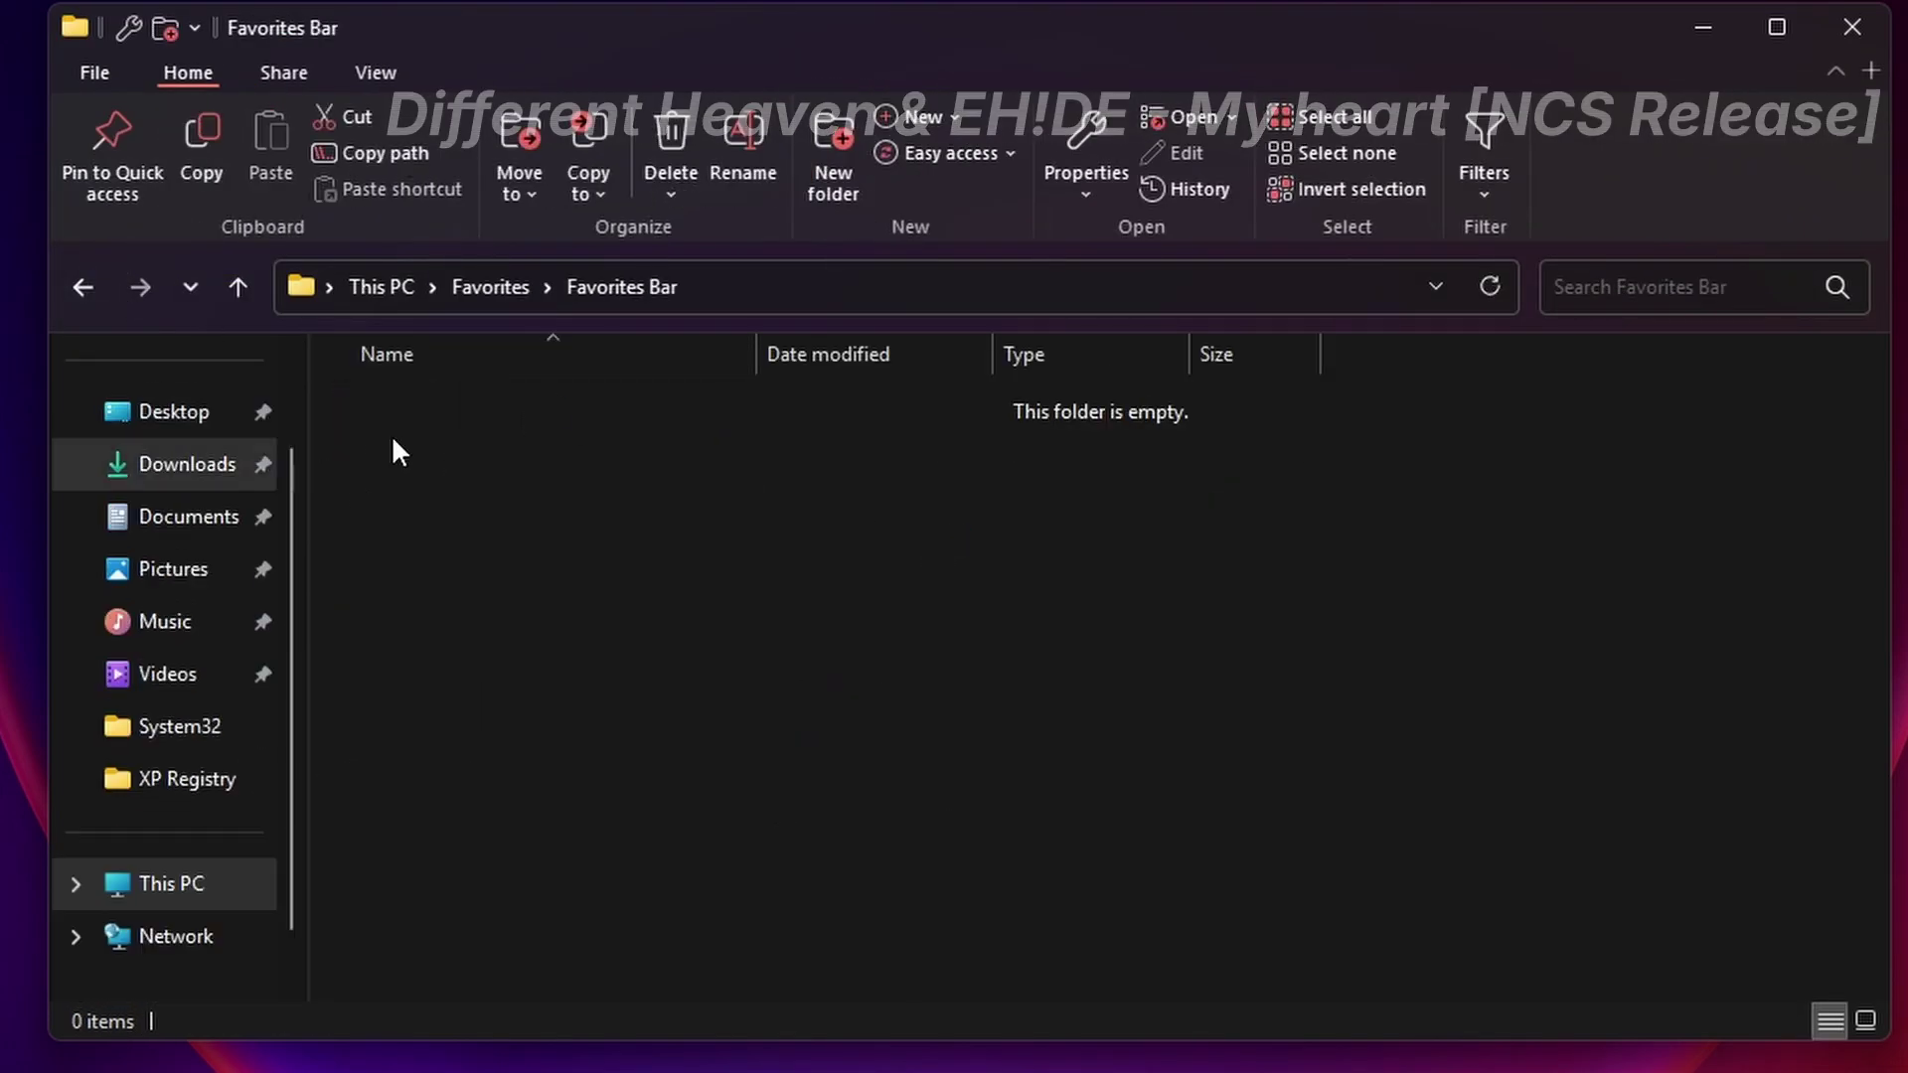
click(81, 289)
click(82, 288)
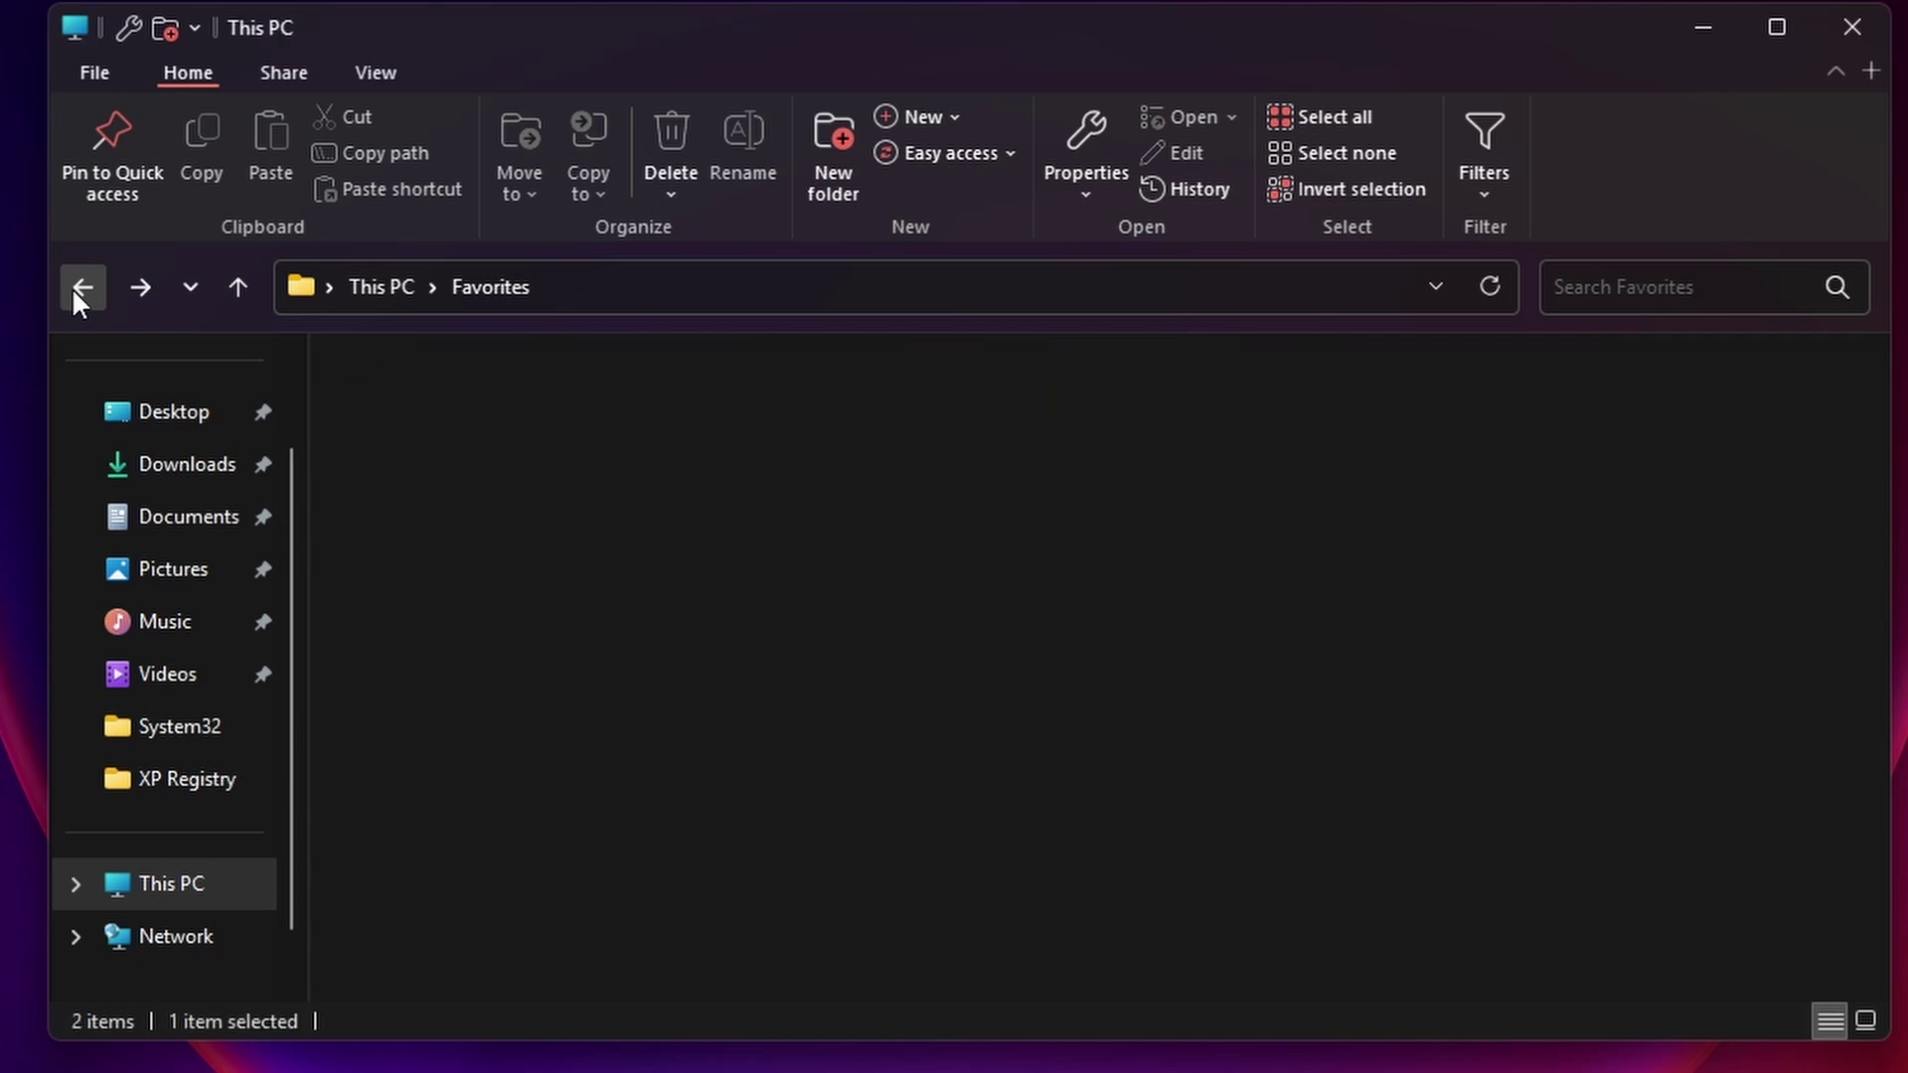
Inspect the contents of the Links and Saved Games folders in This PC.
double_click(1401, 537)
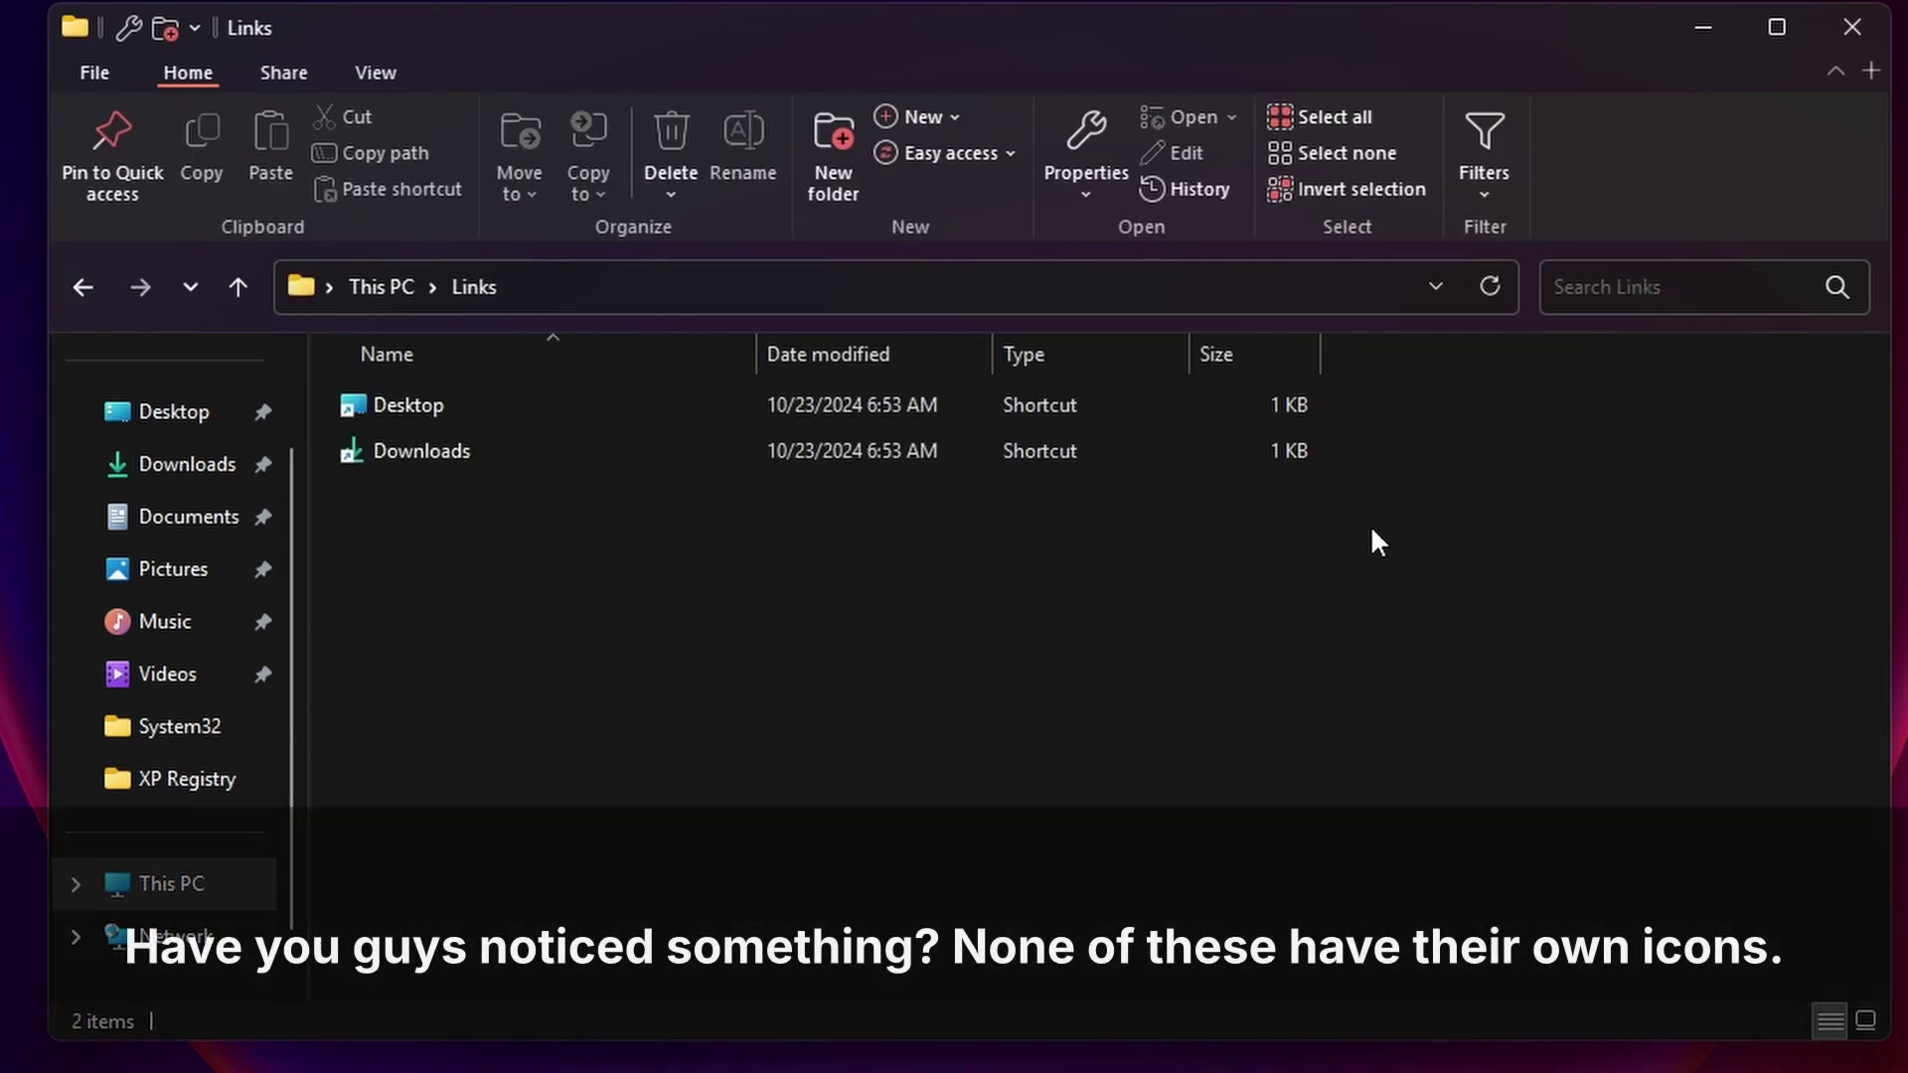
click(82, 288)
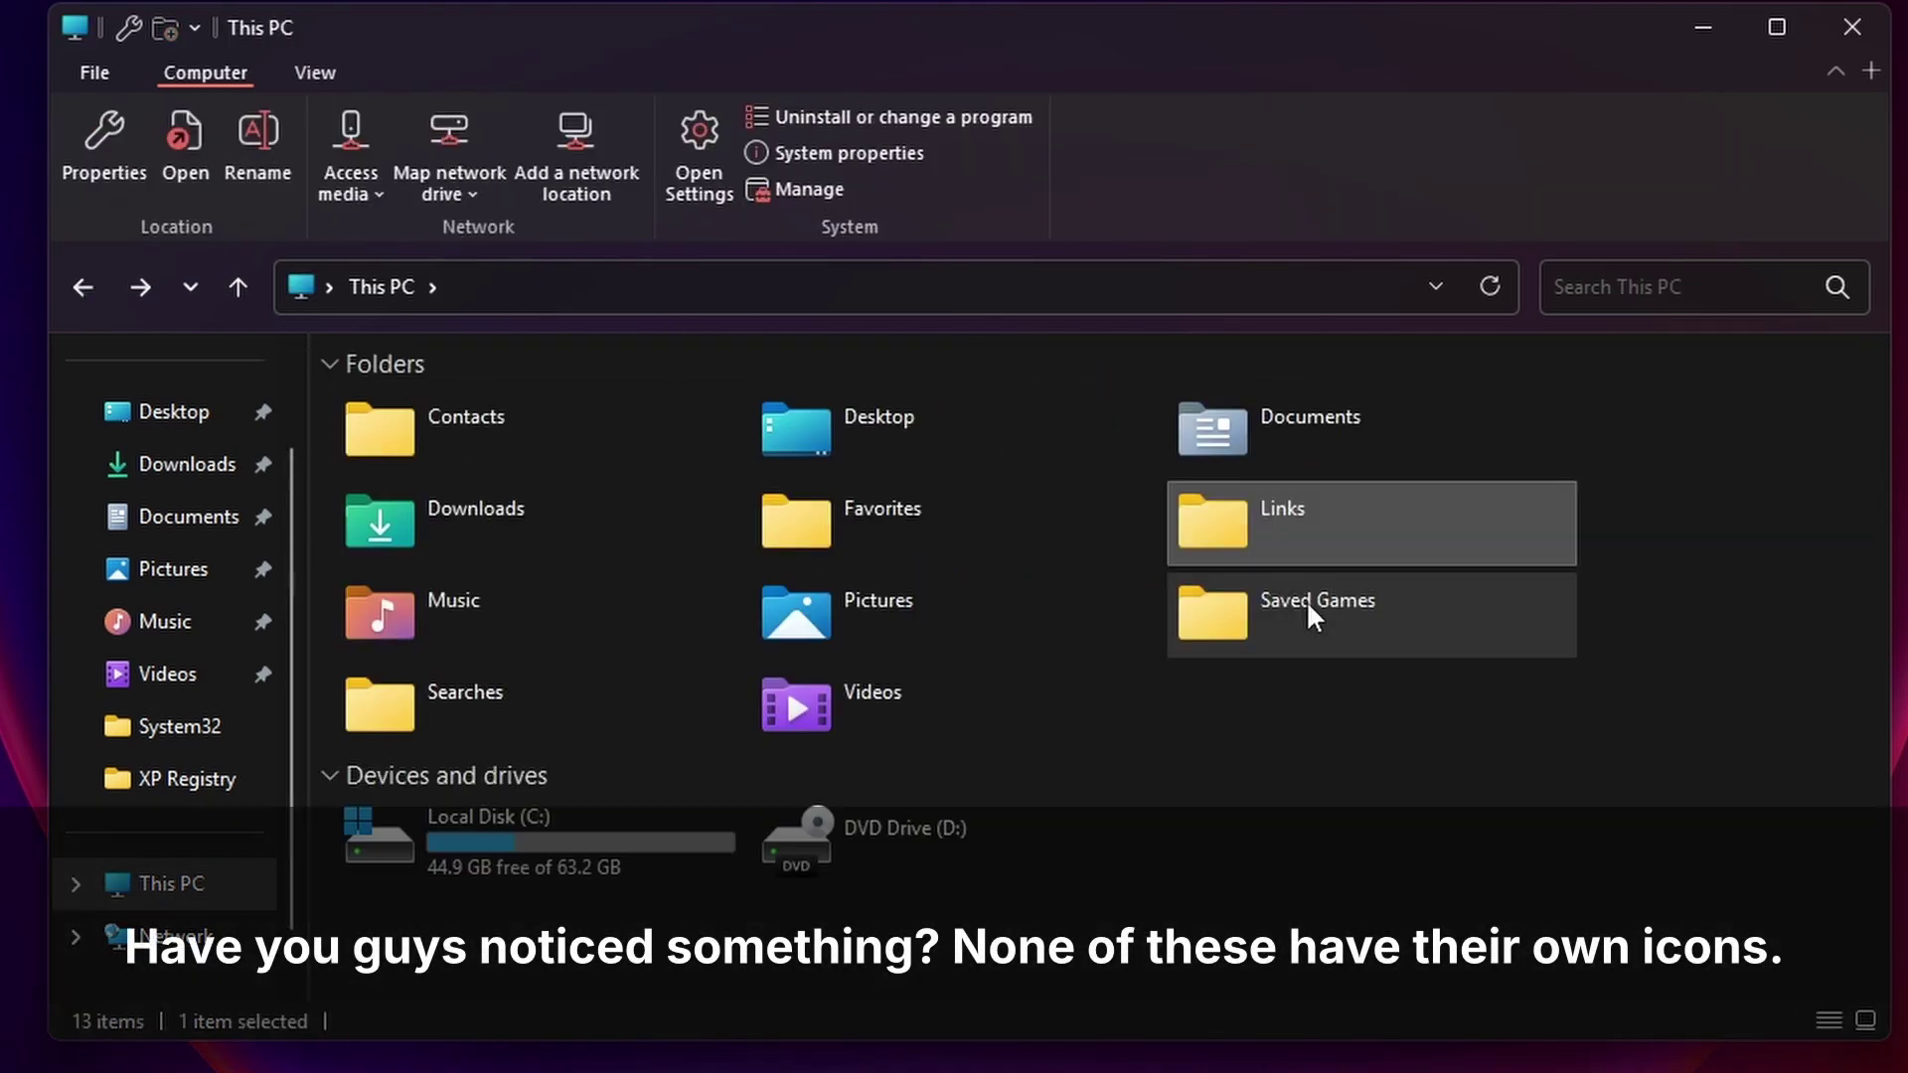
double_click(1308, 611)
drag(46, 256, 53, 260)
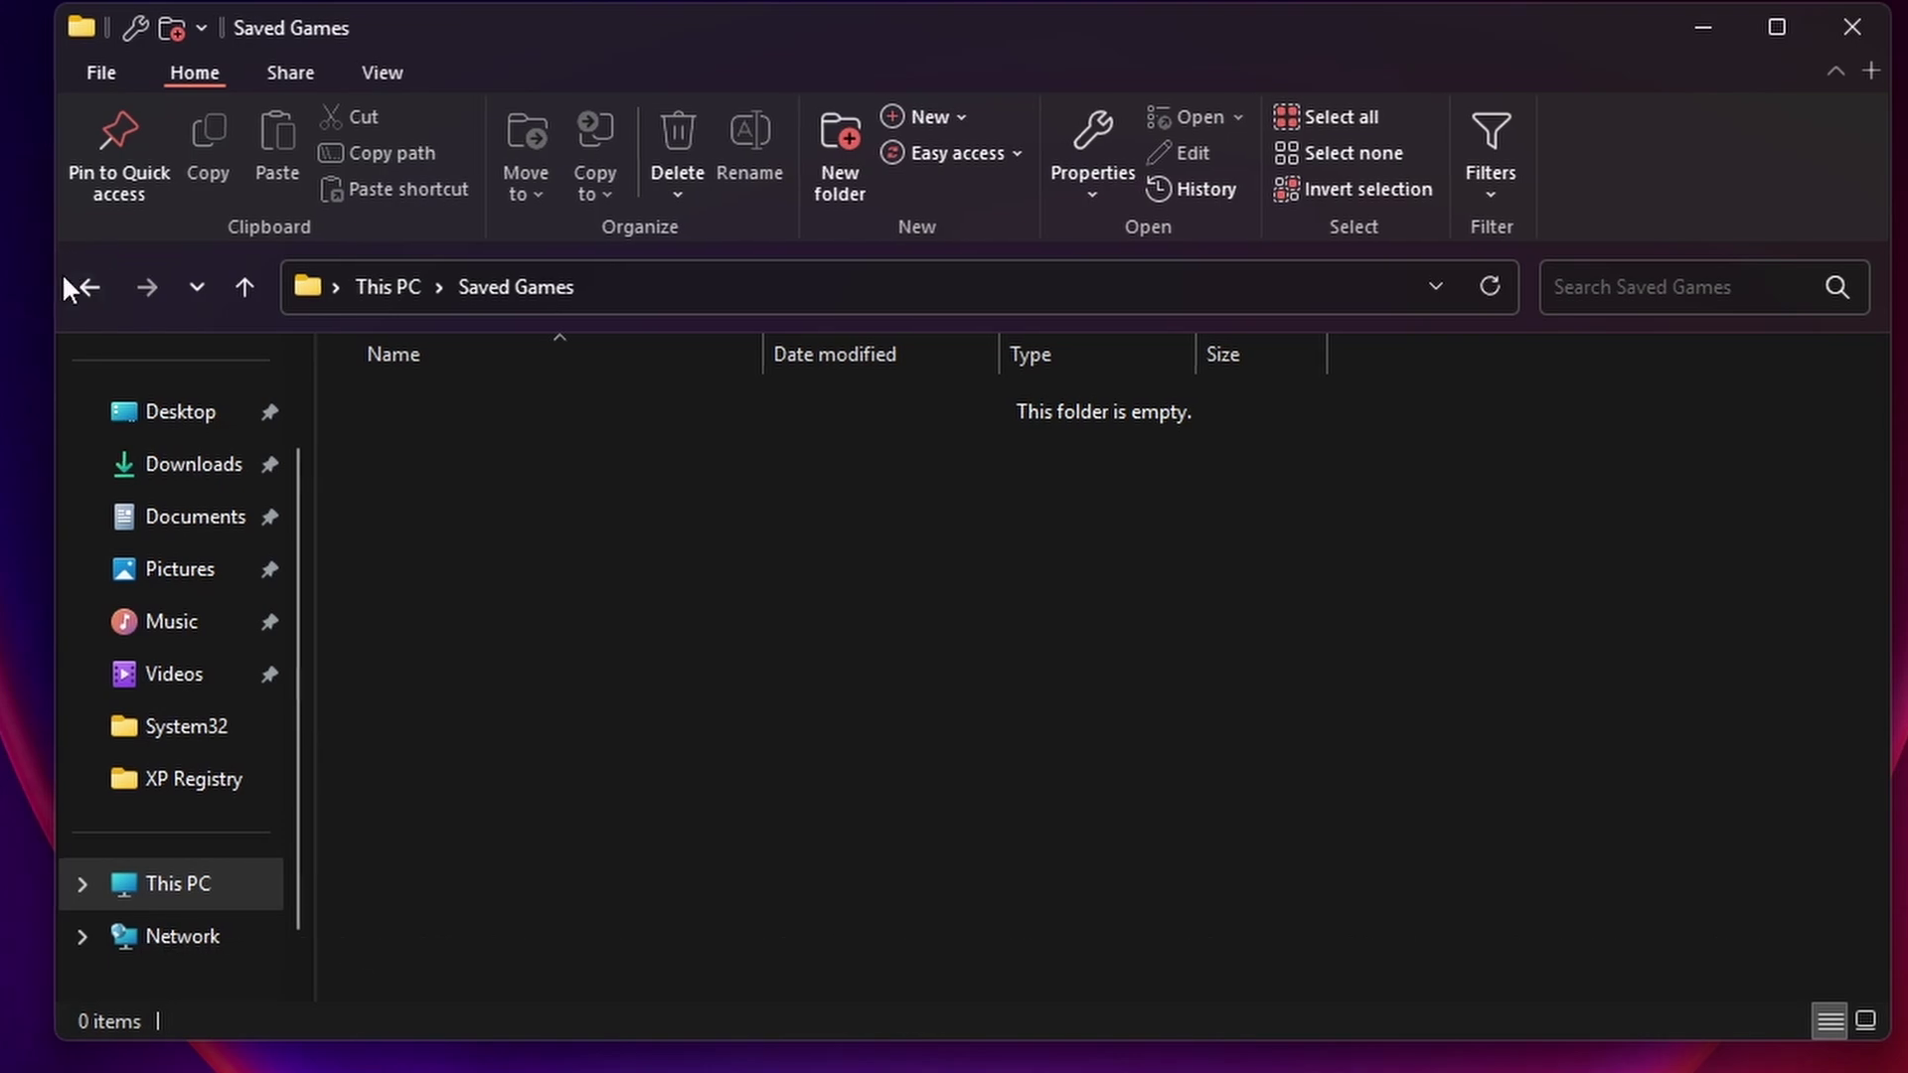
Go back to File Explorer's Home page, look over its contents, and reopen This PC.
click(83, 290)
click(83, 290)
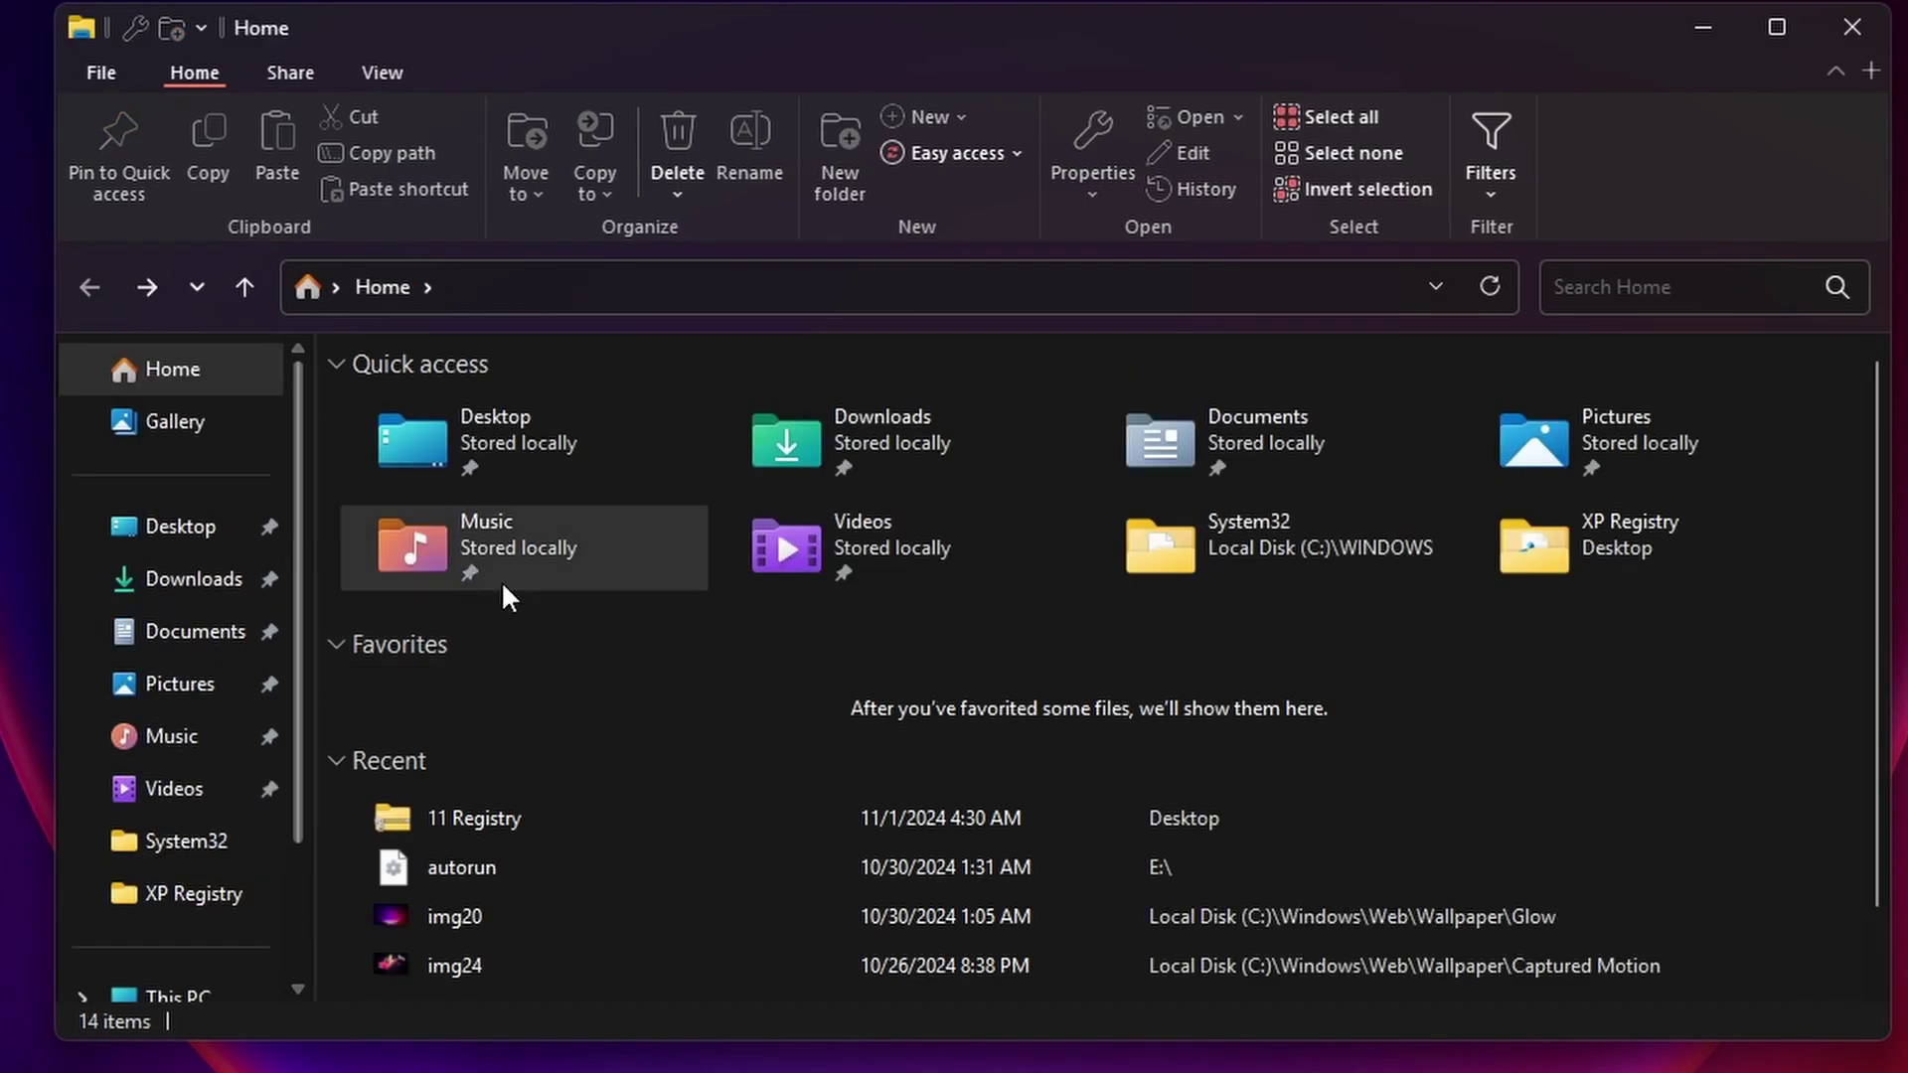
scroll(517, 646, down, 1)
scroll(517, 648, up, 1)
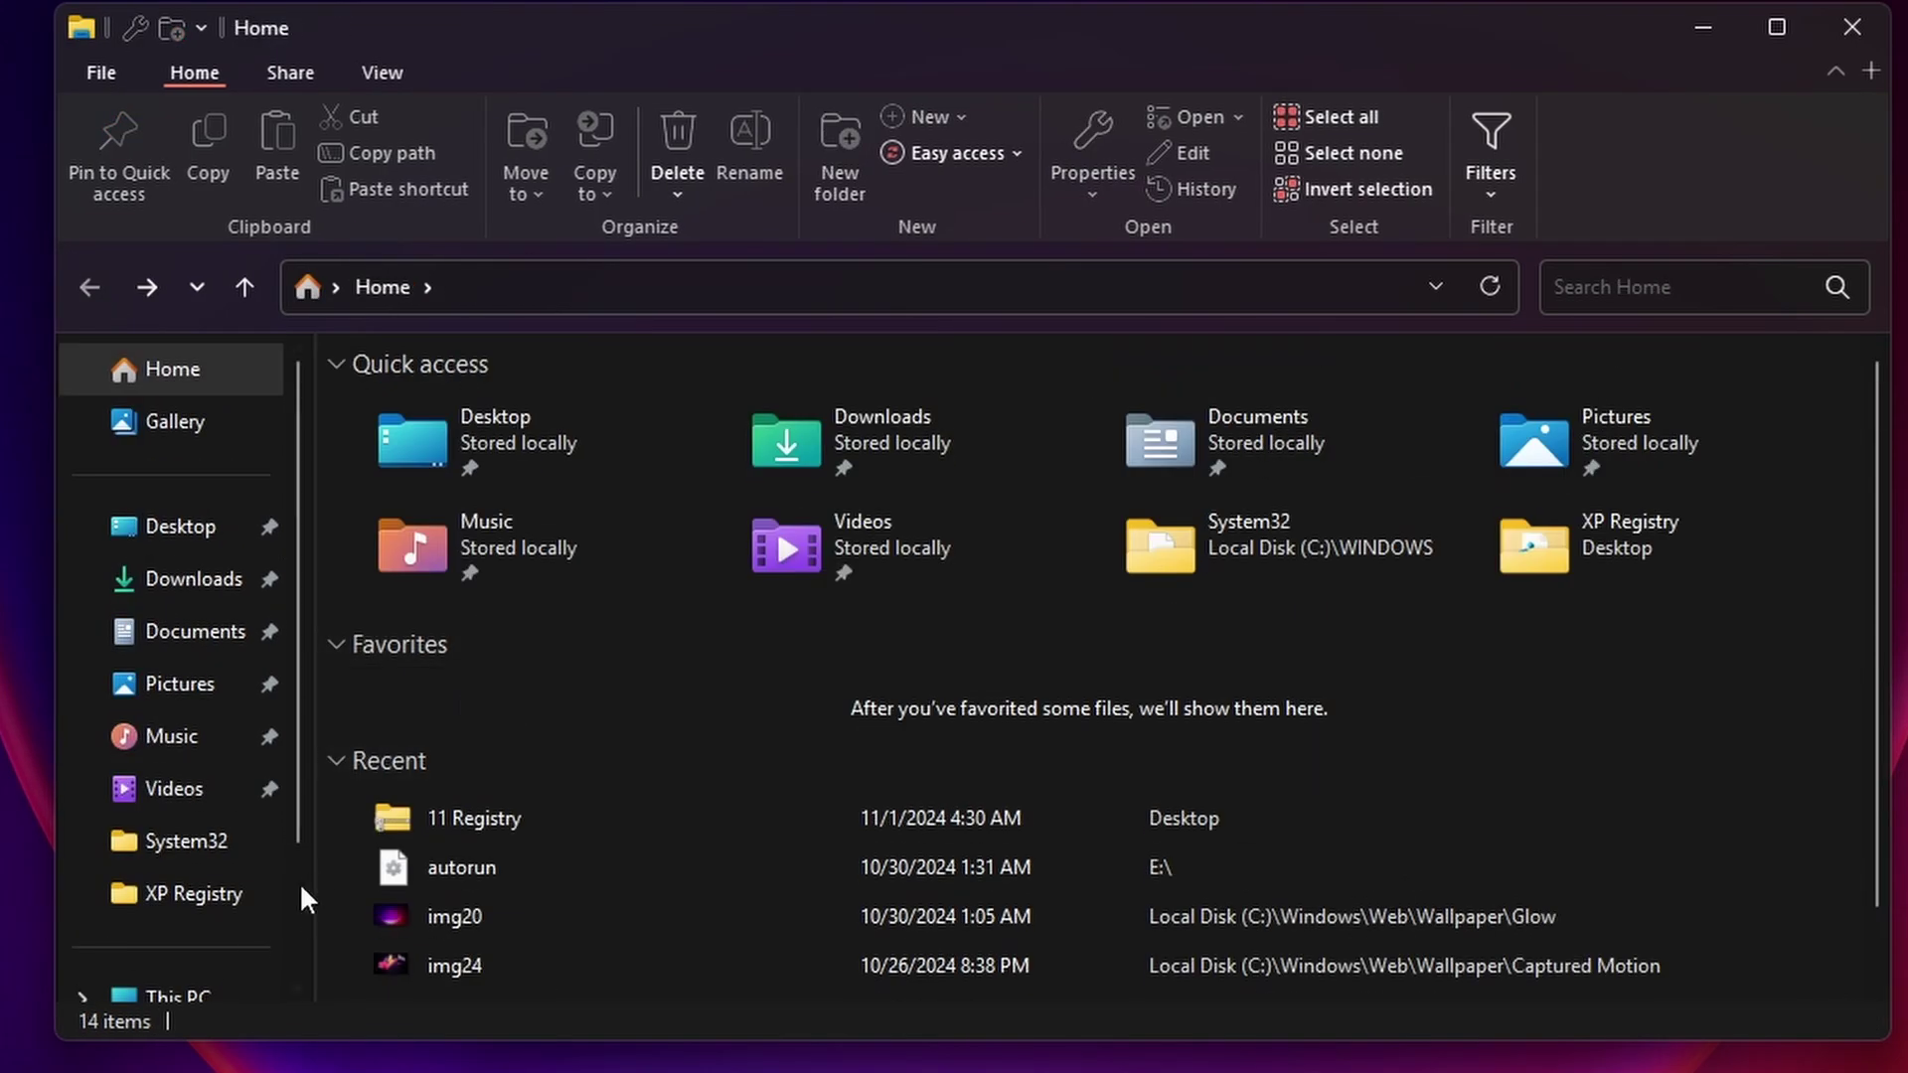
click(169, 990)
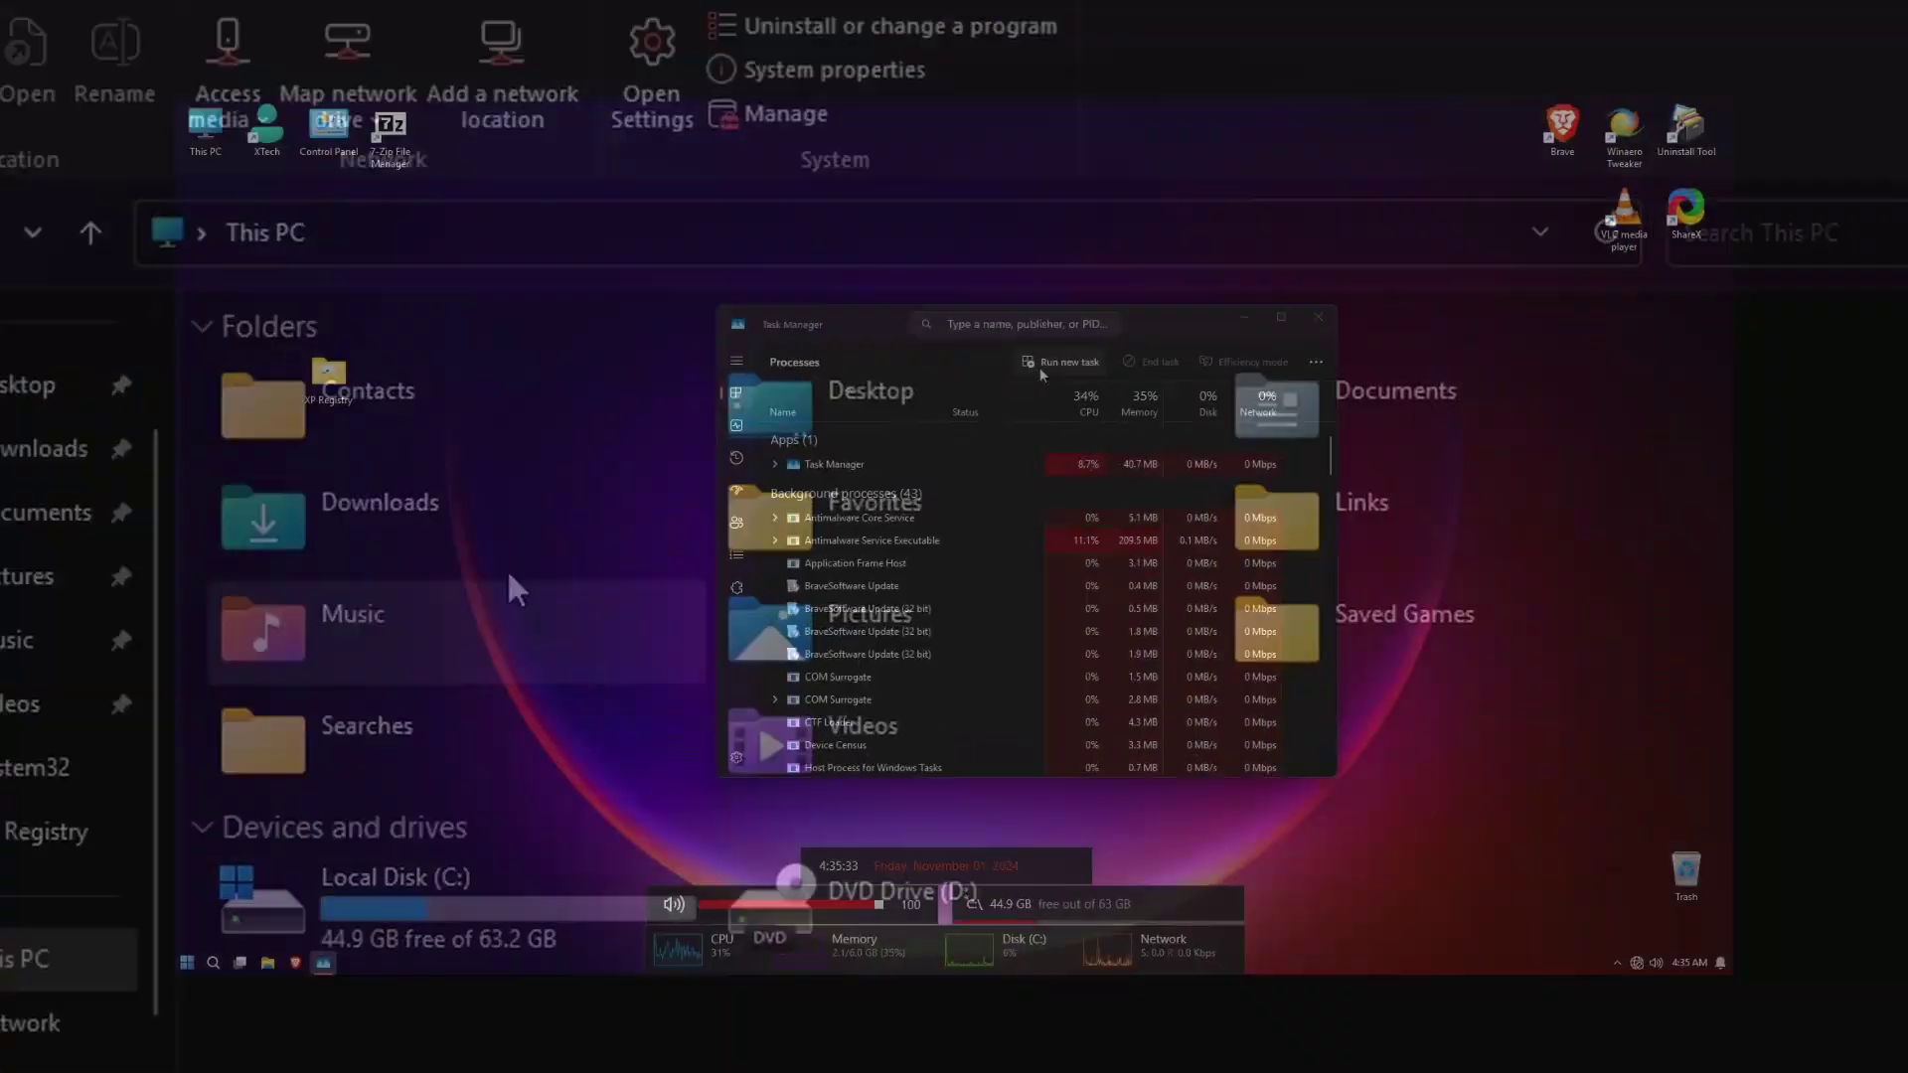
Terminate Windows Explorer from Task Manager by running the new task "taskkill /f /im explorer.exe".
text(askk)
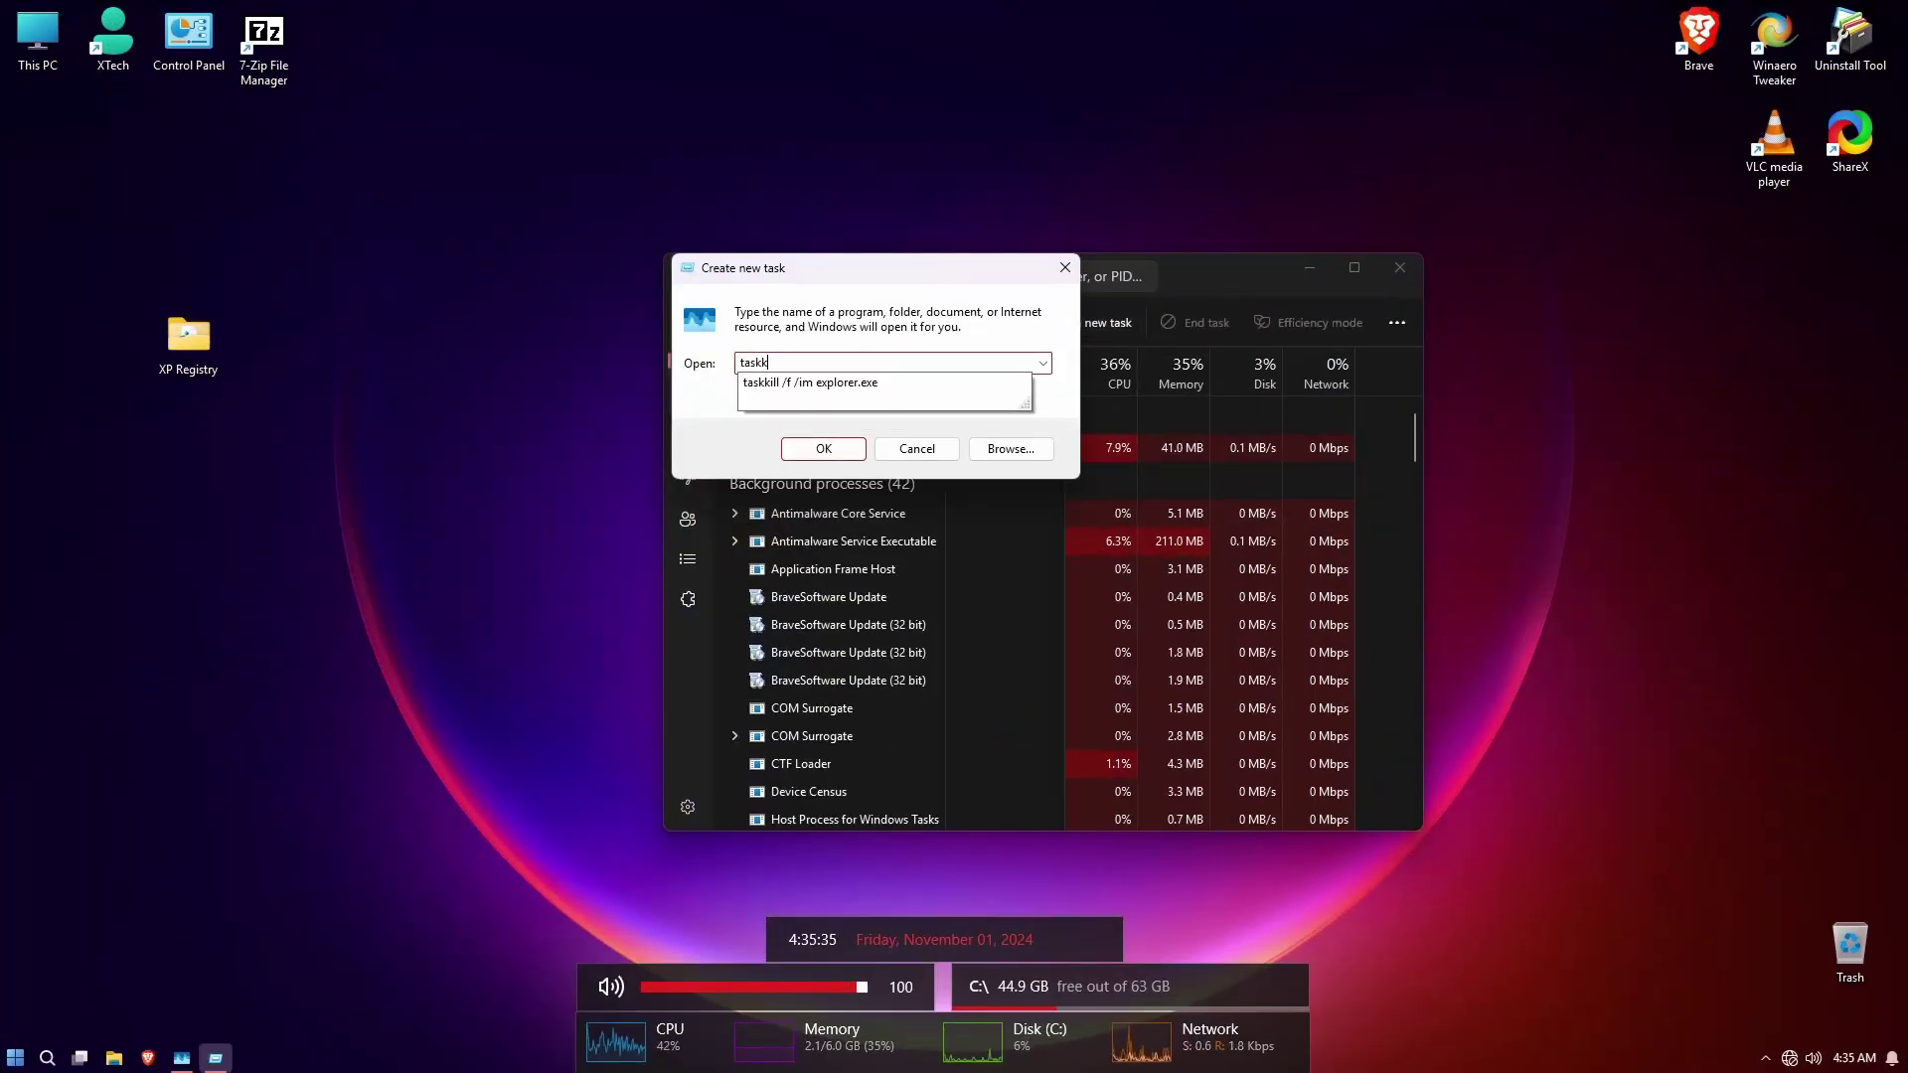
click(982, 384)
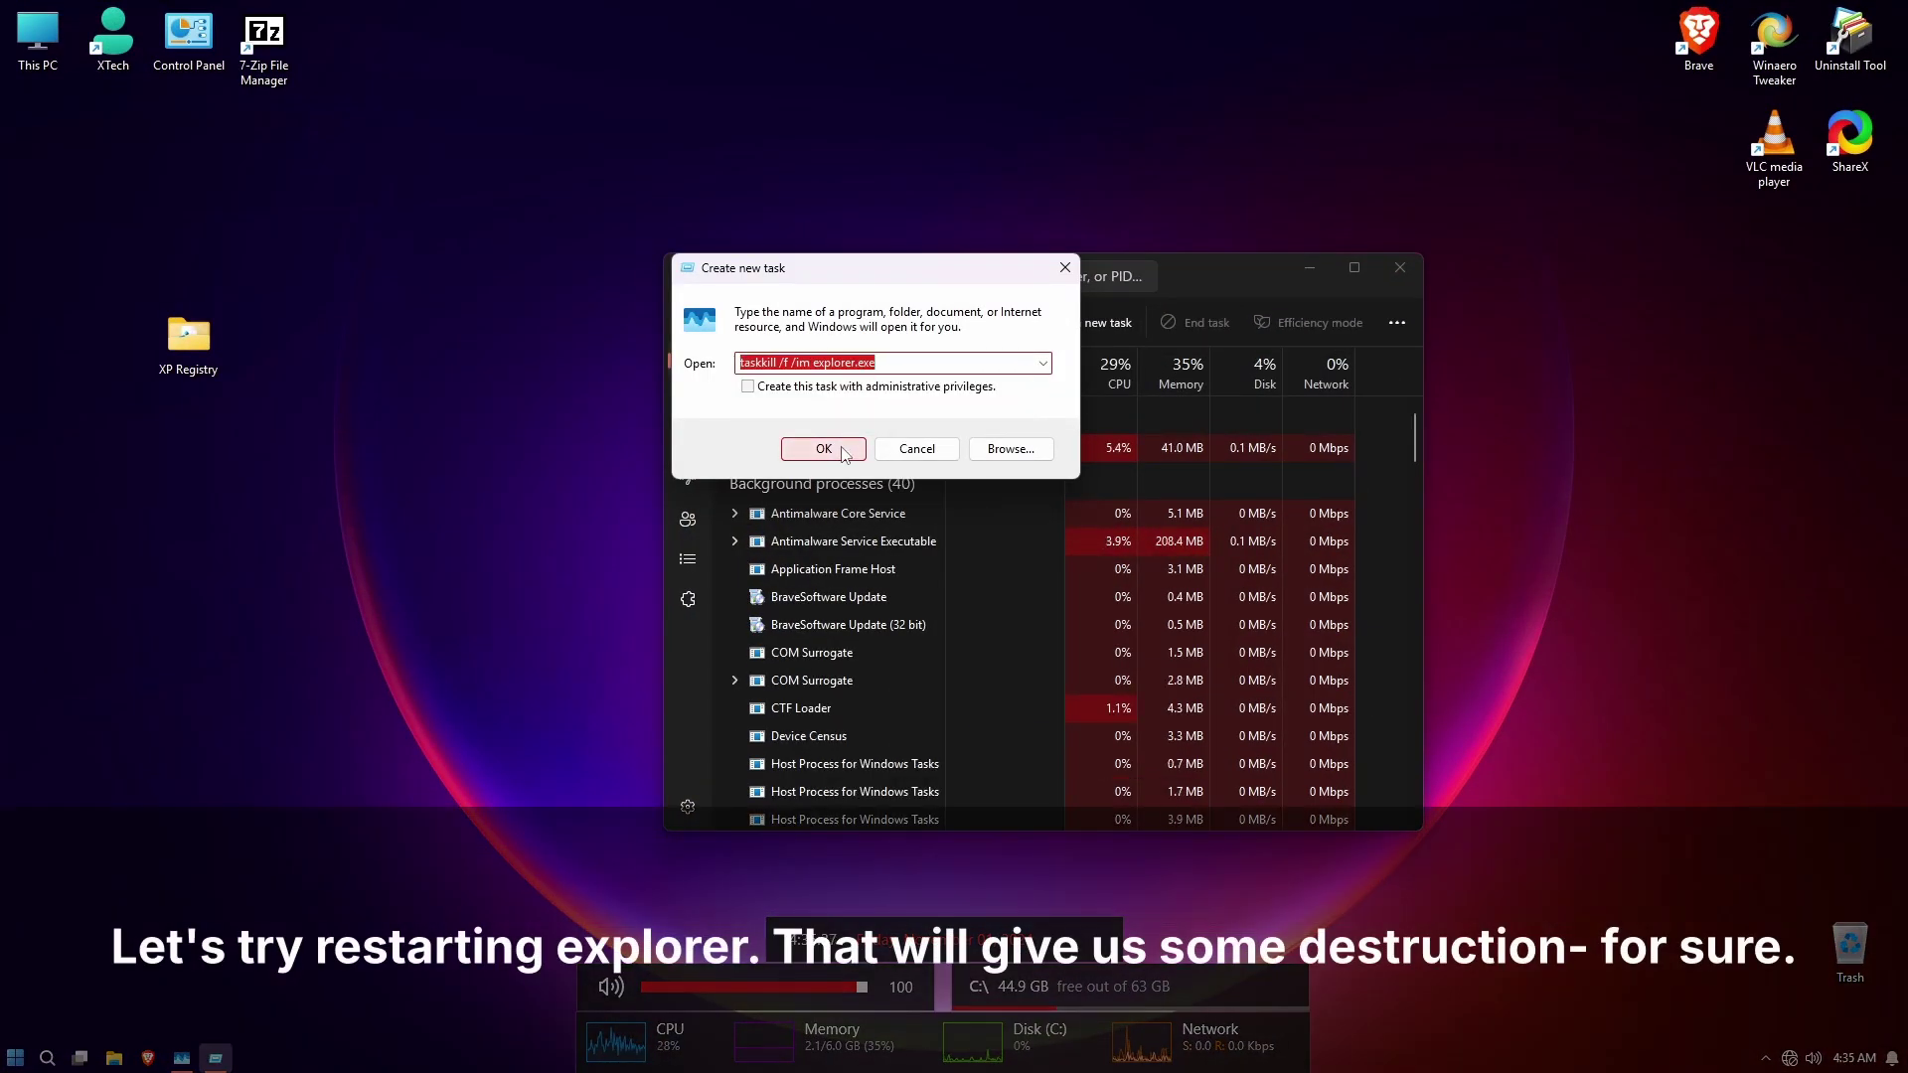
click(841, 445)
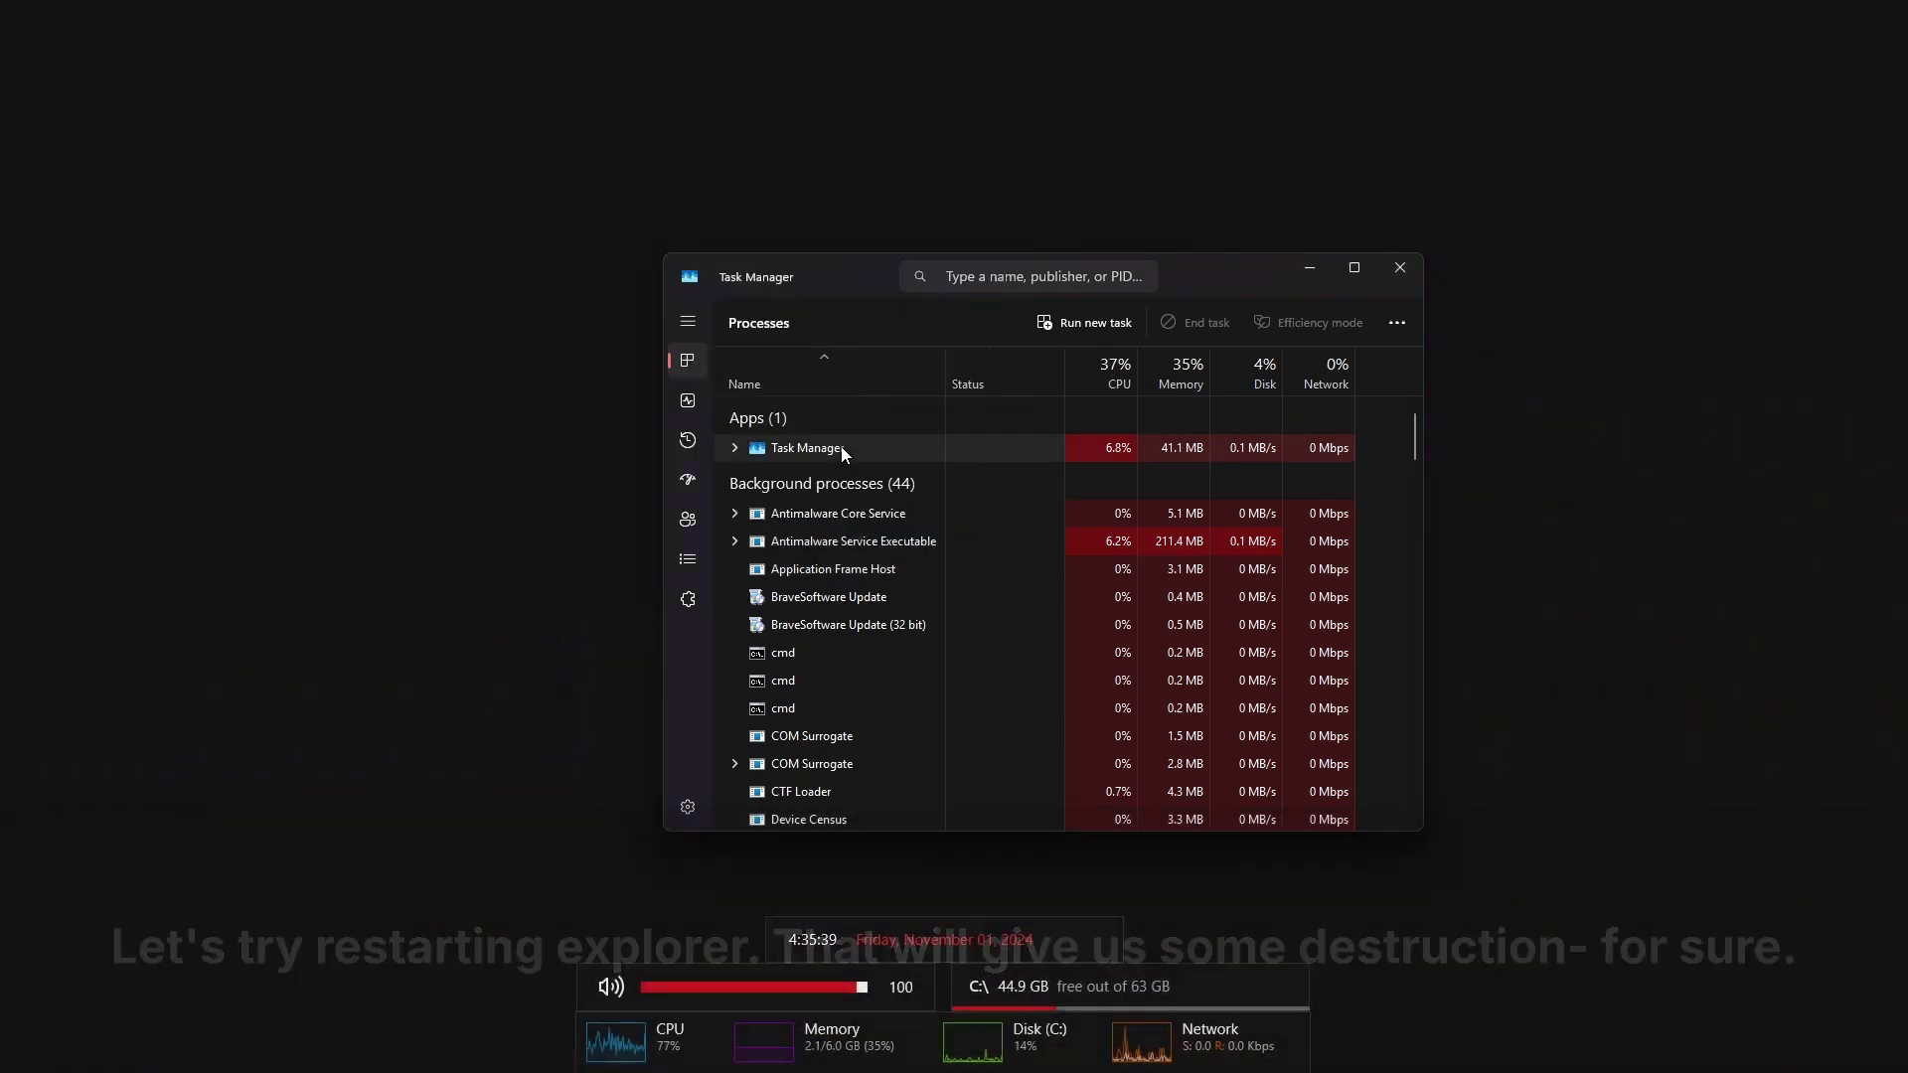
Start Windows Explorer again by running "explorer" as a new task from Task Manager.
click(1094, 324)
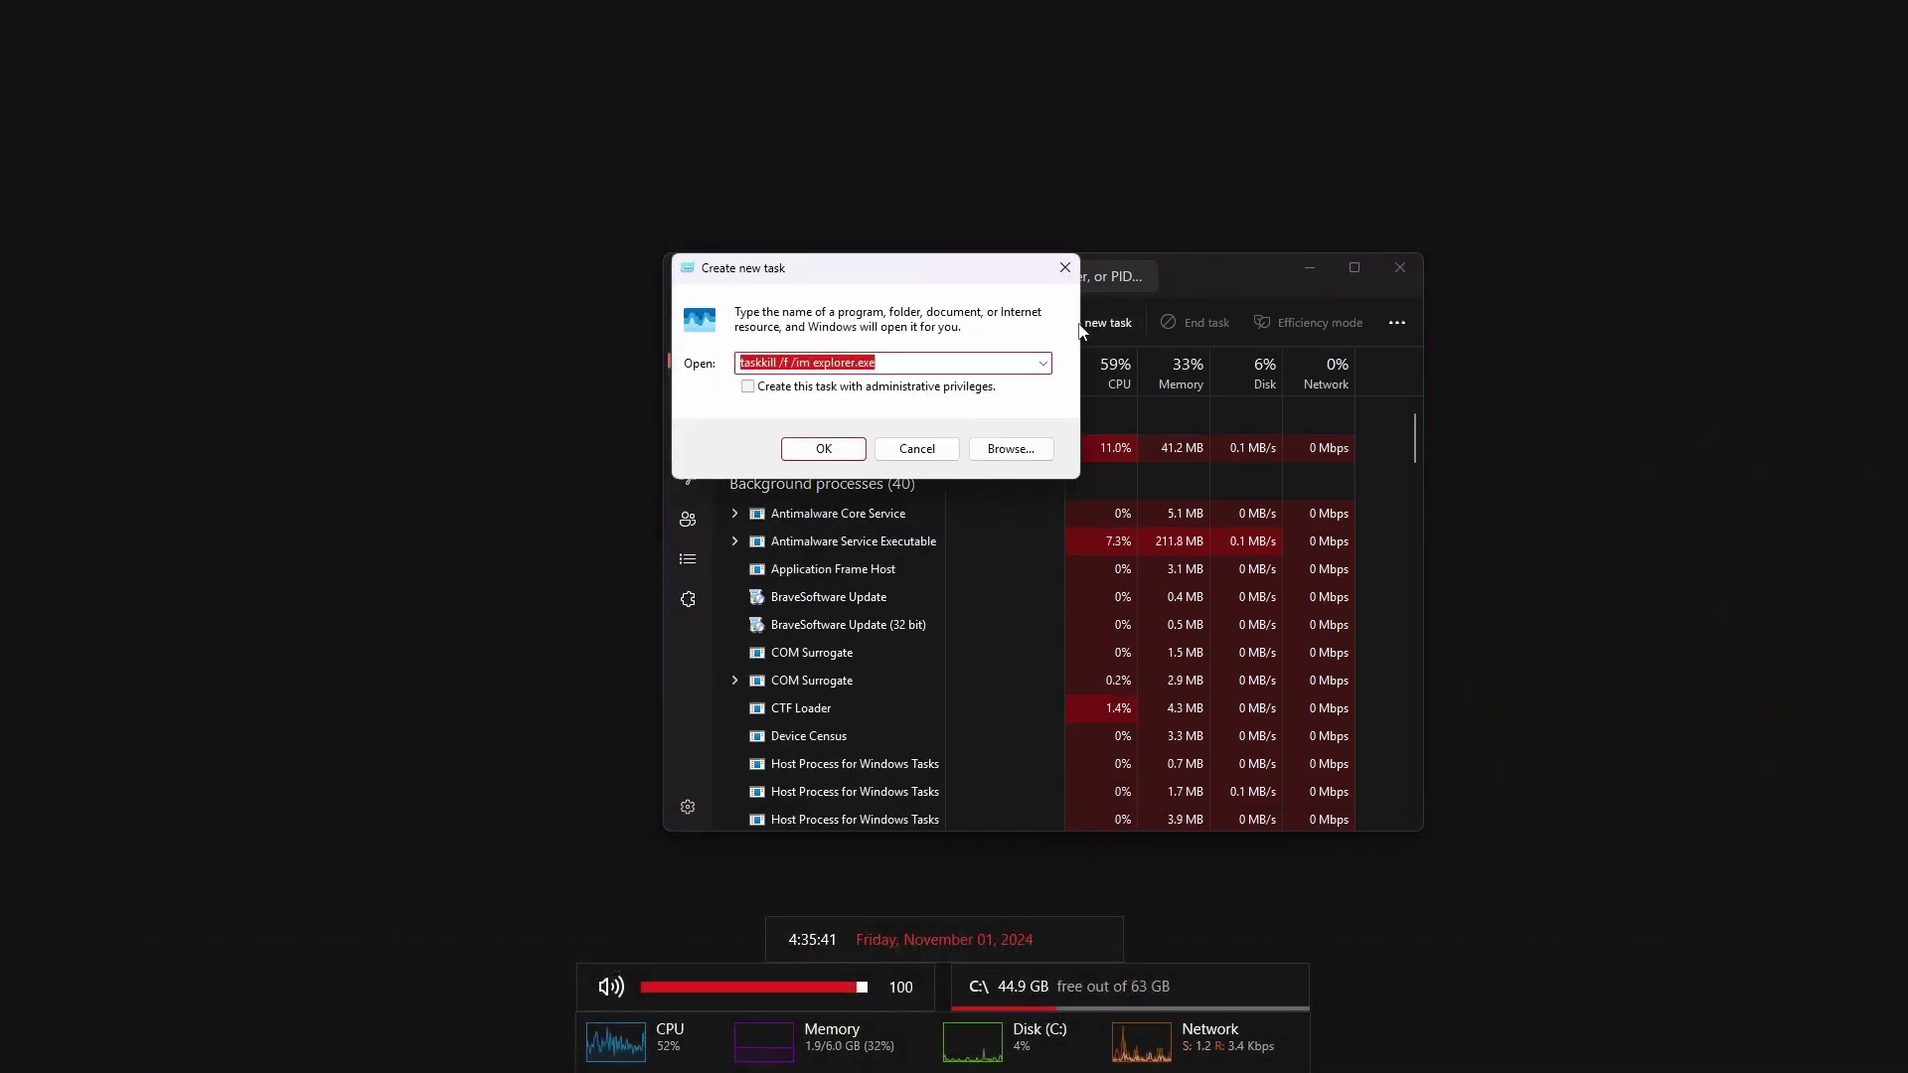
text(explorer)
key(Return)
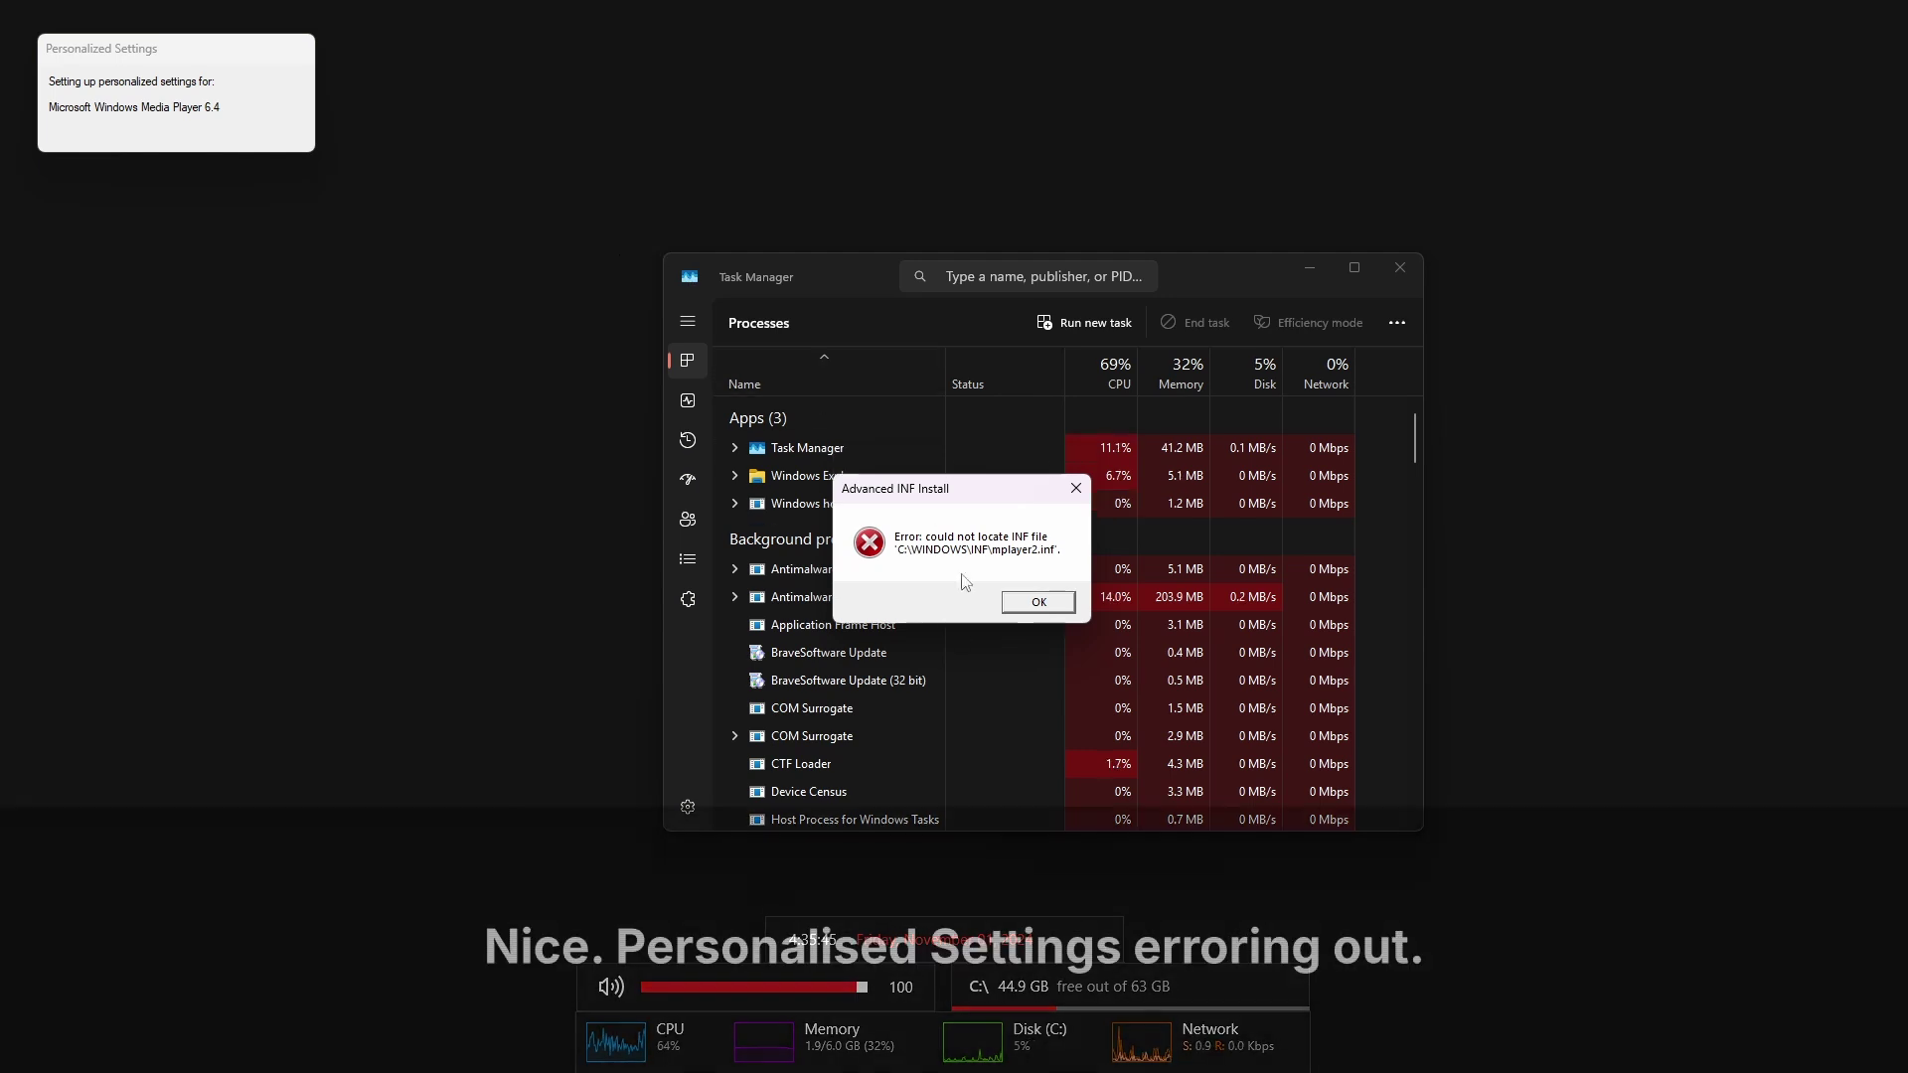
Dismiss the Advanced INF Install and installation error dialogs so that Explorer can finish loading the desktop.
drag(926, 503, 942, 512)
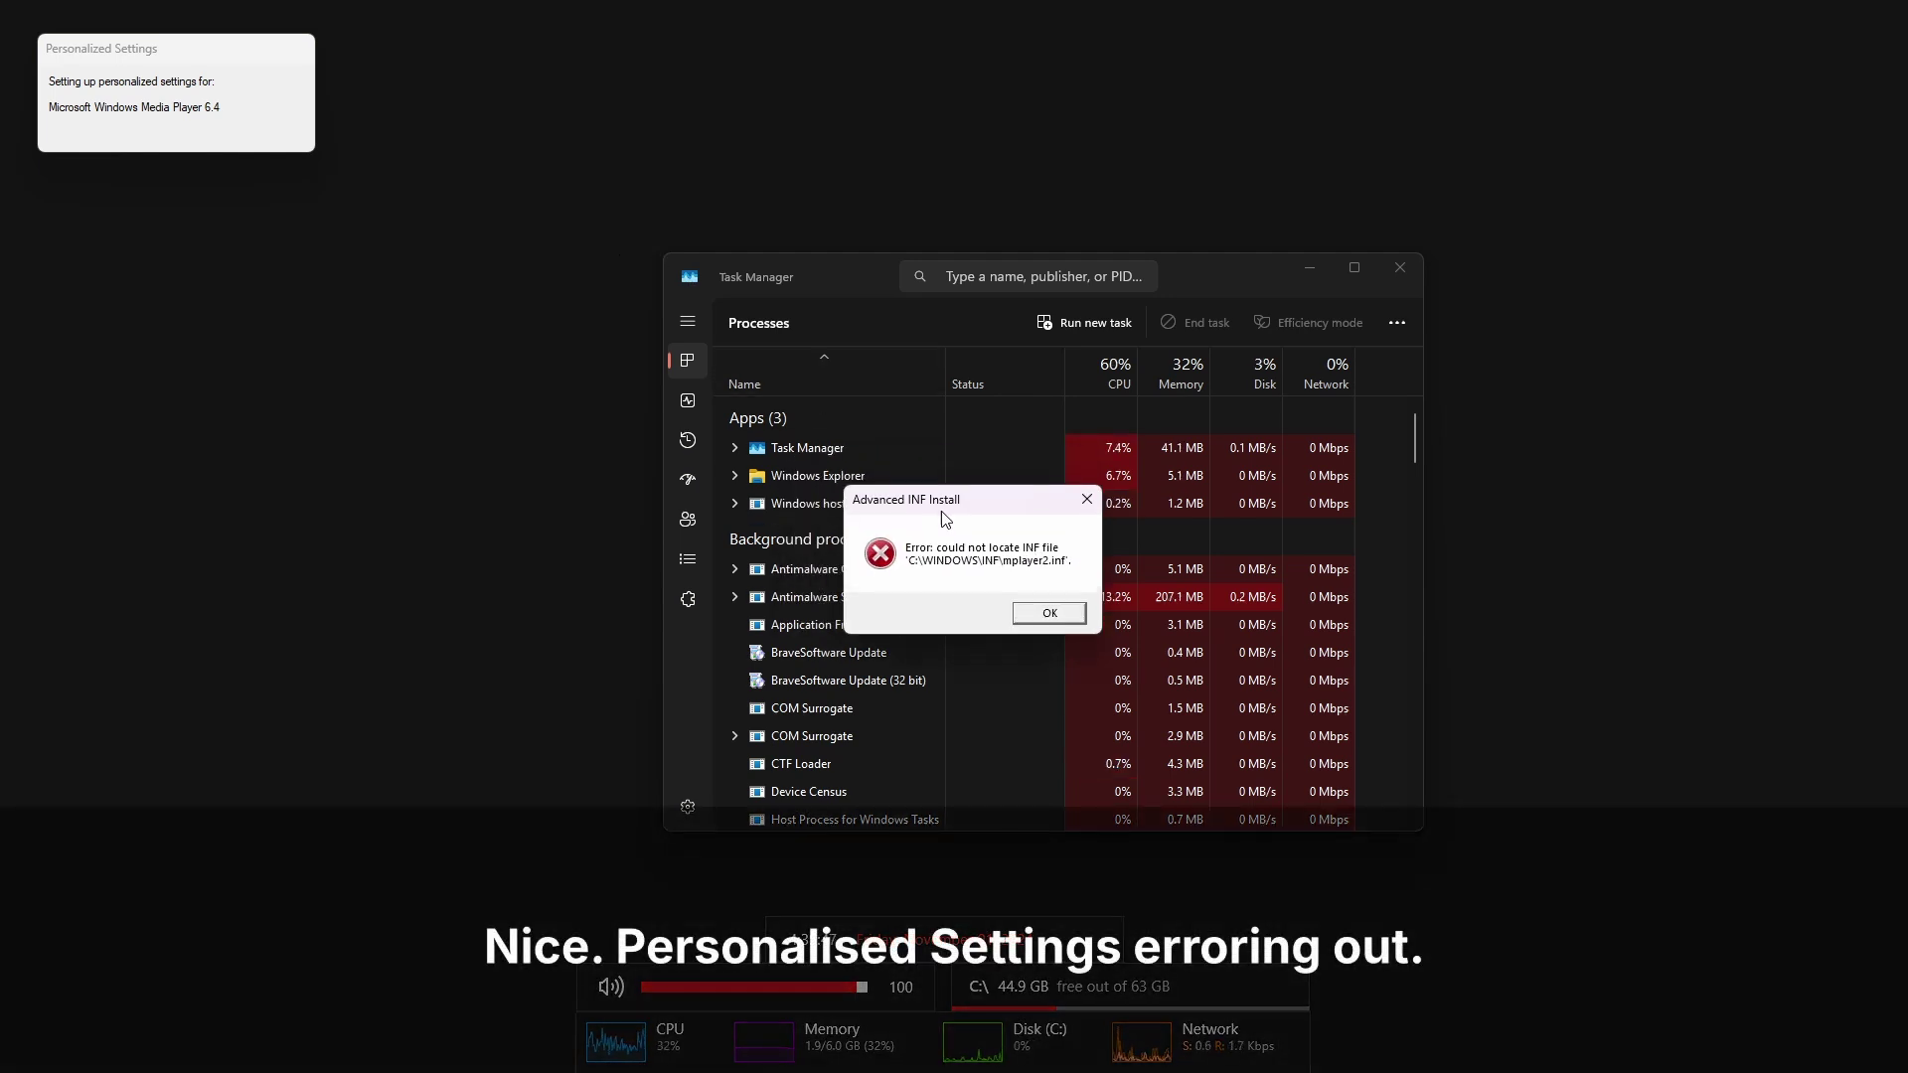
click(1070, 608)
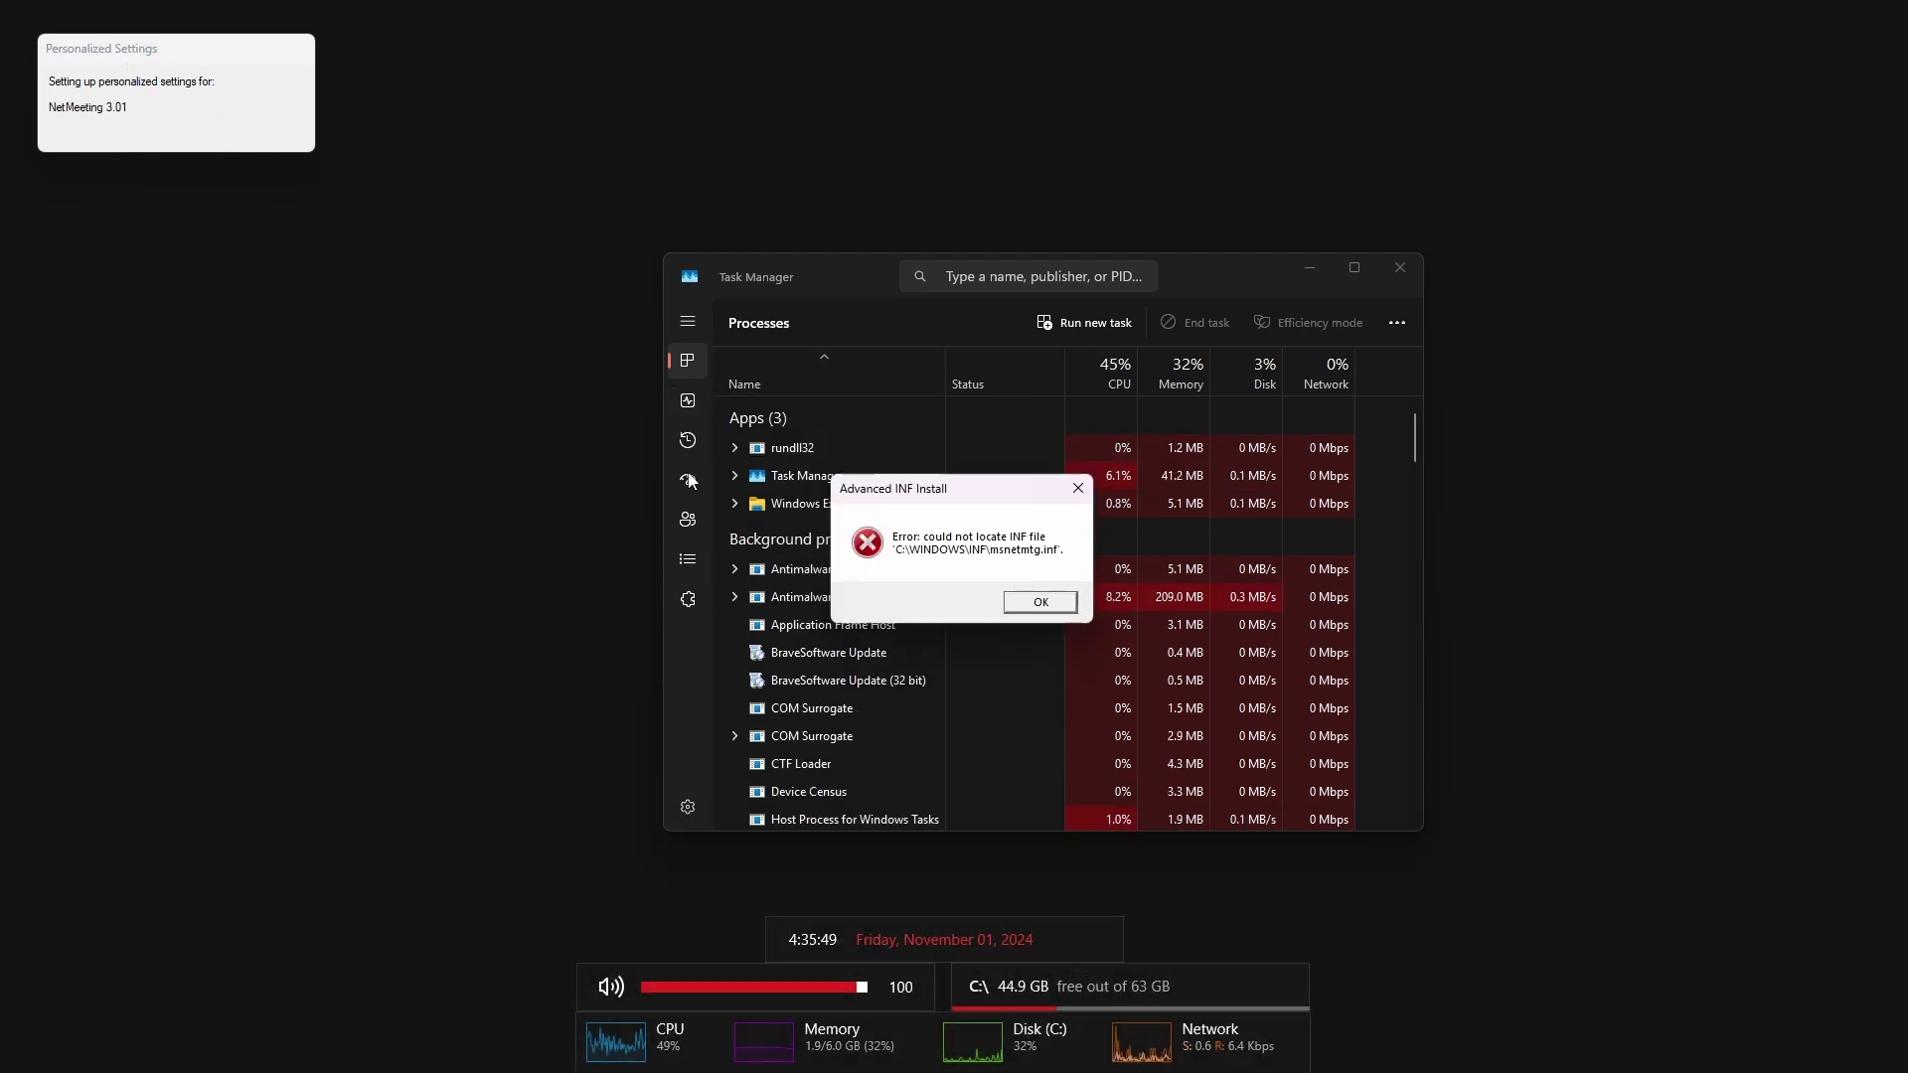
click(1058, 608)
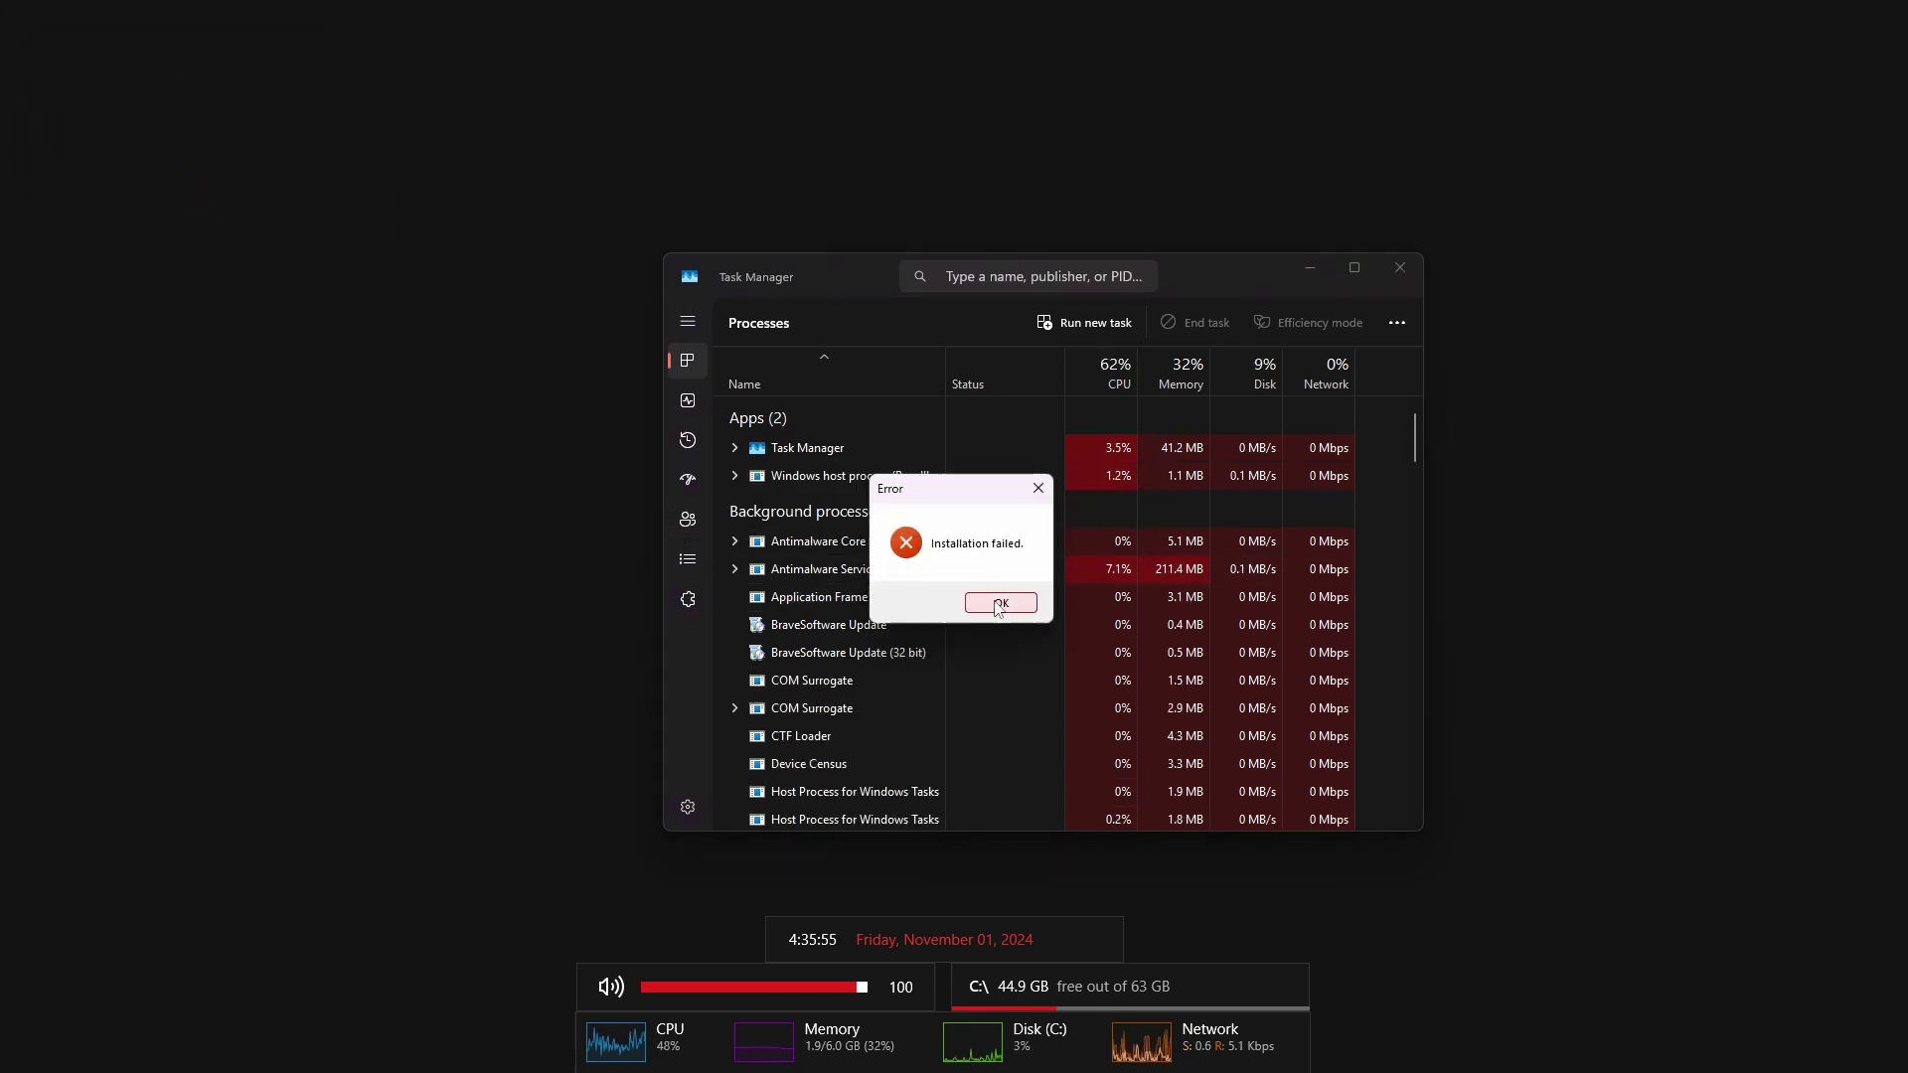
click(989, 605)
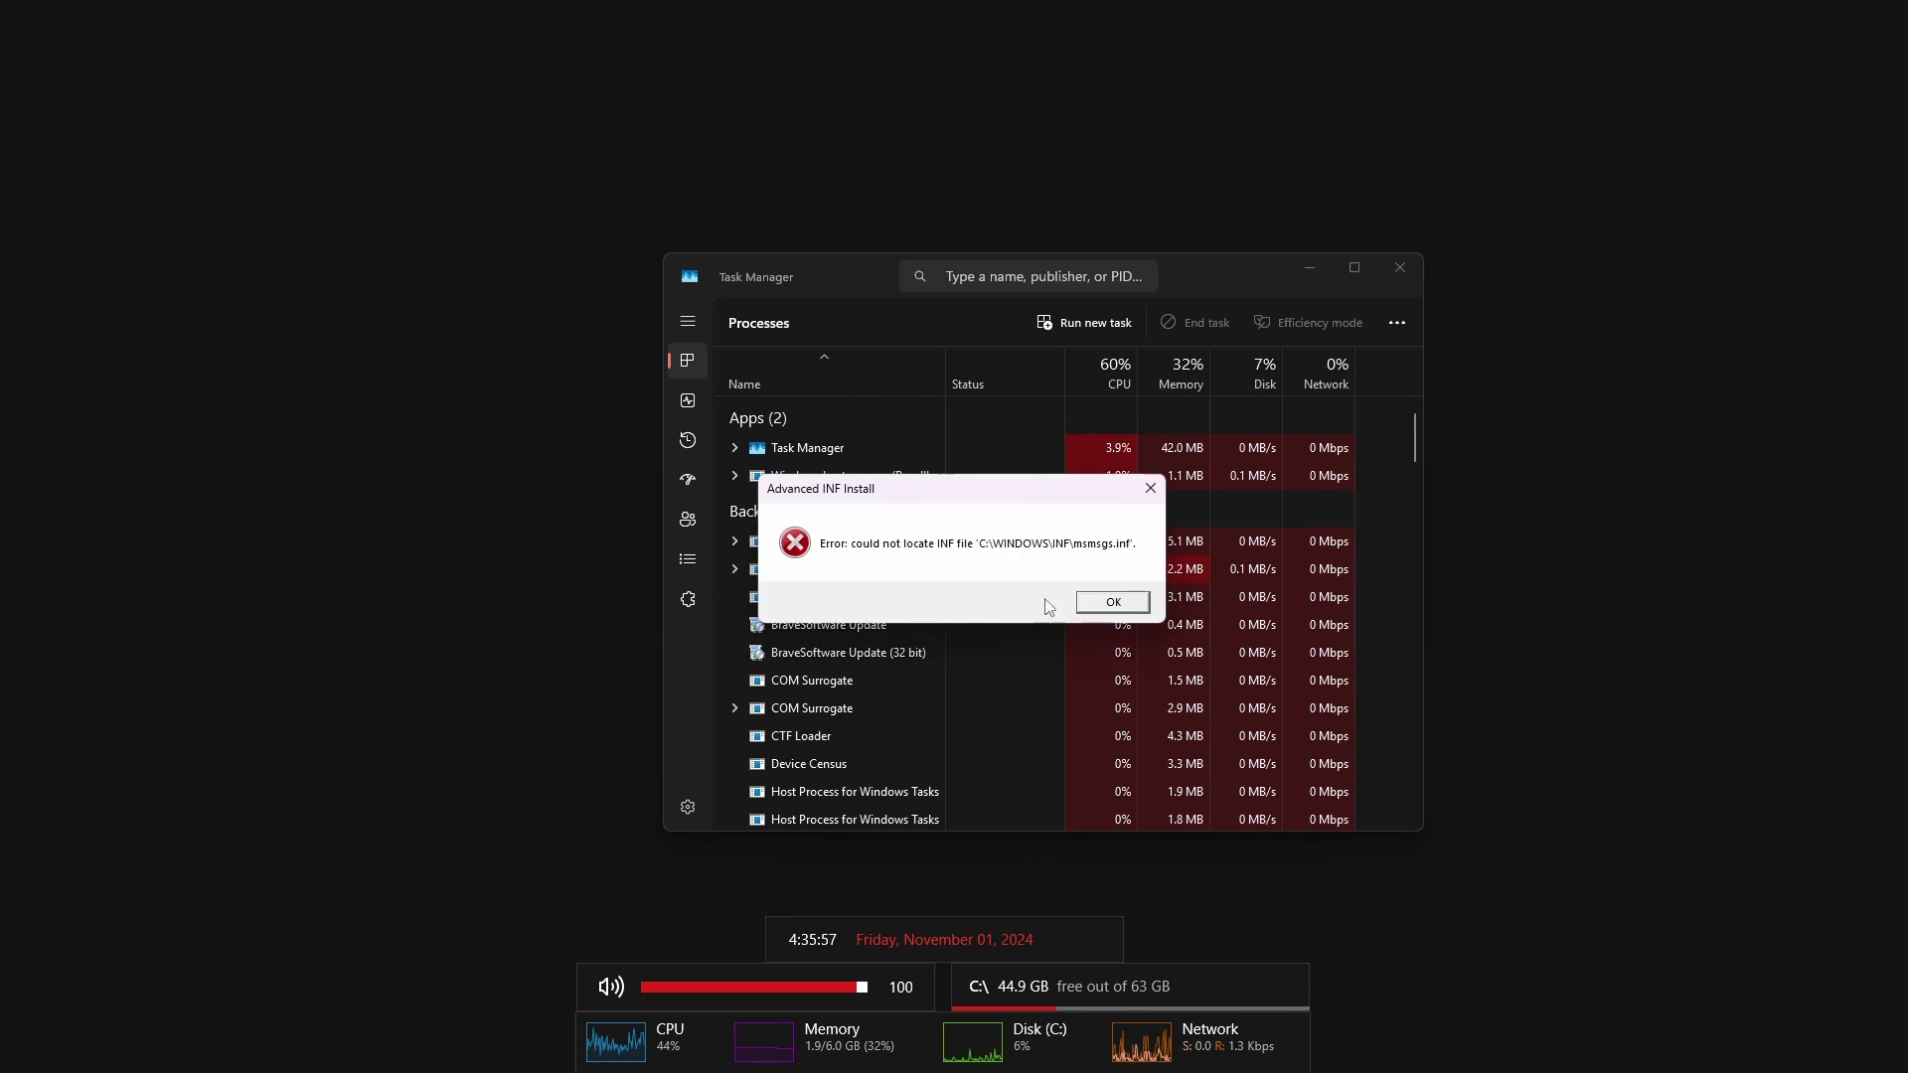
click(1101, 593)
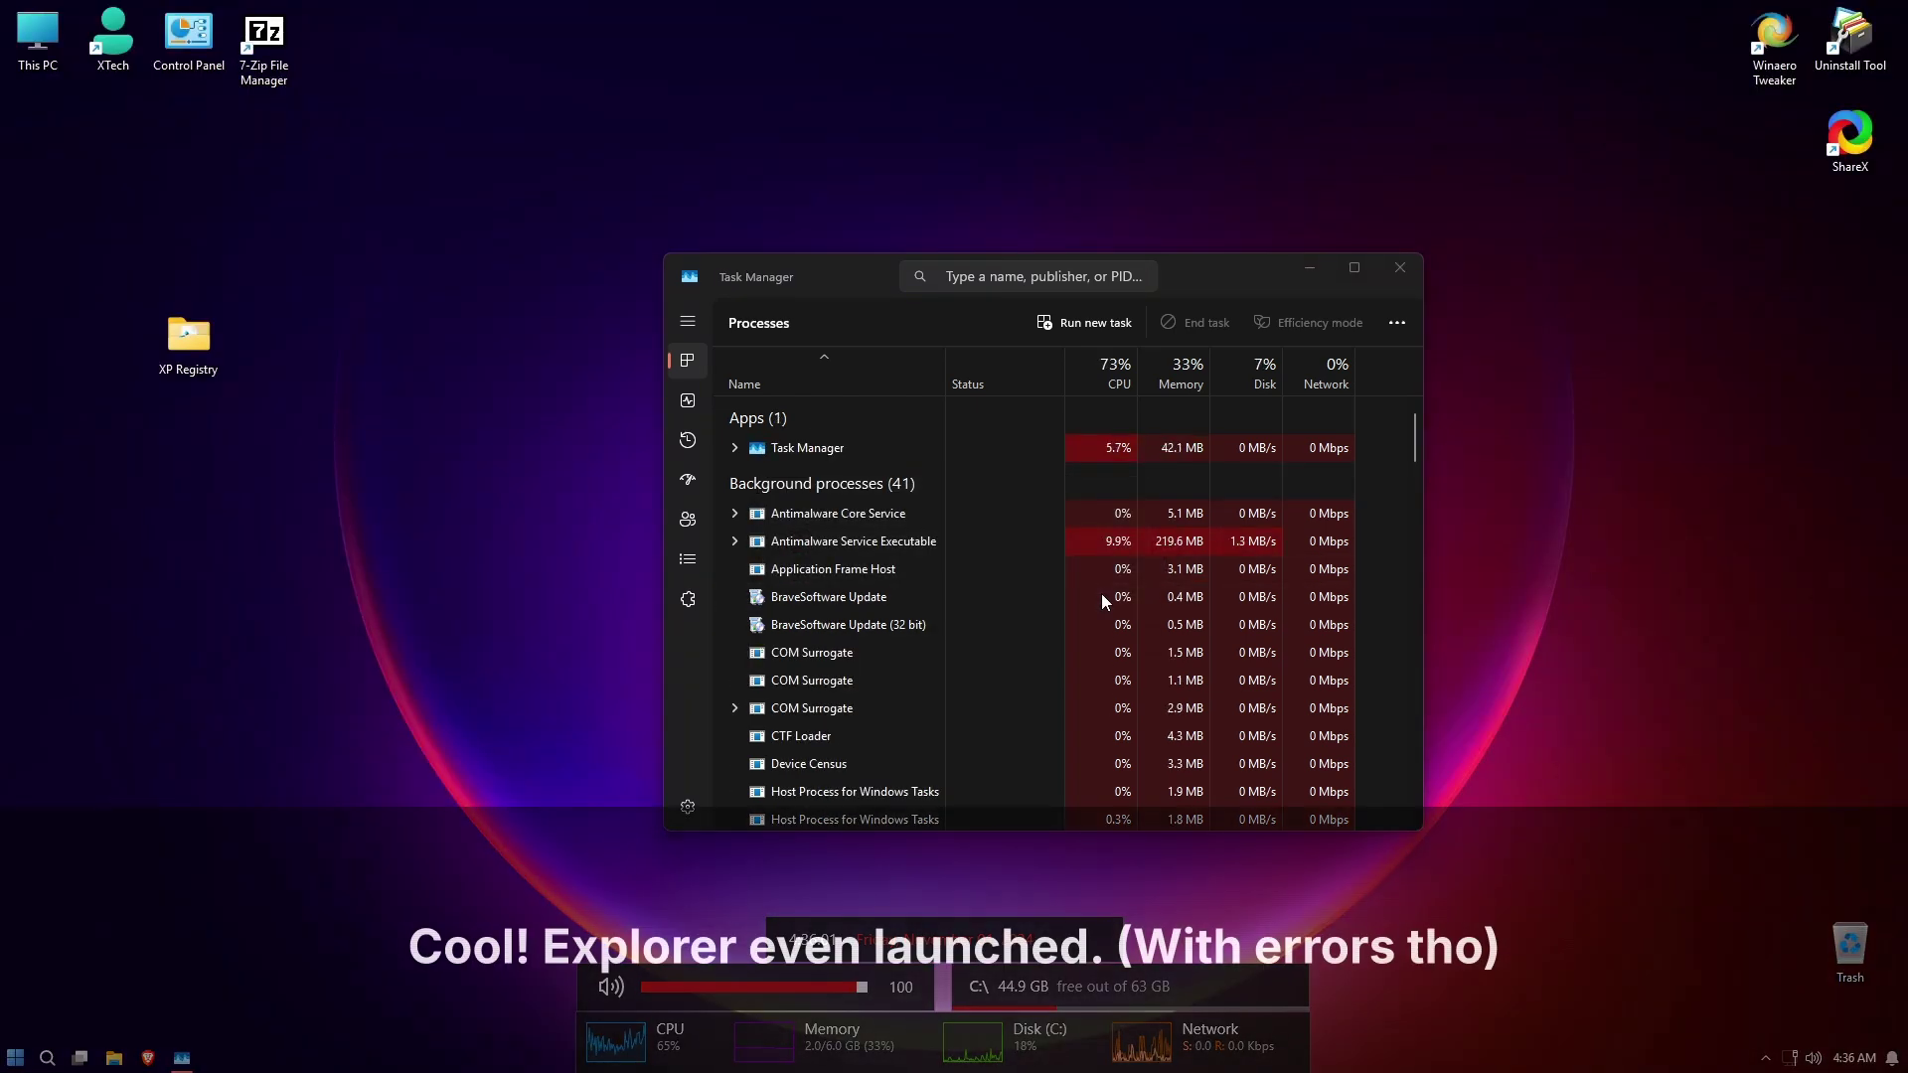
Minimize Task Manager and check the Start menu's full program list and the user account picture, then close the menu.
click(1328, 277)
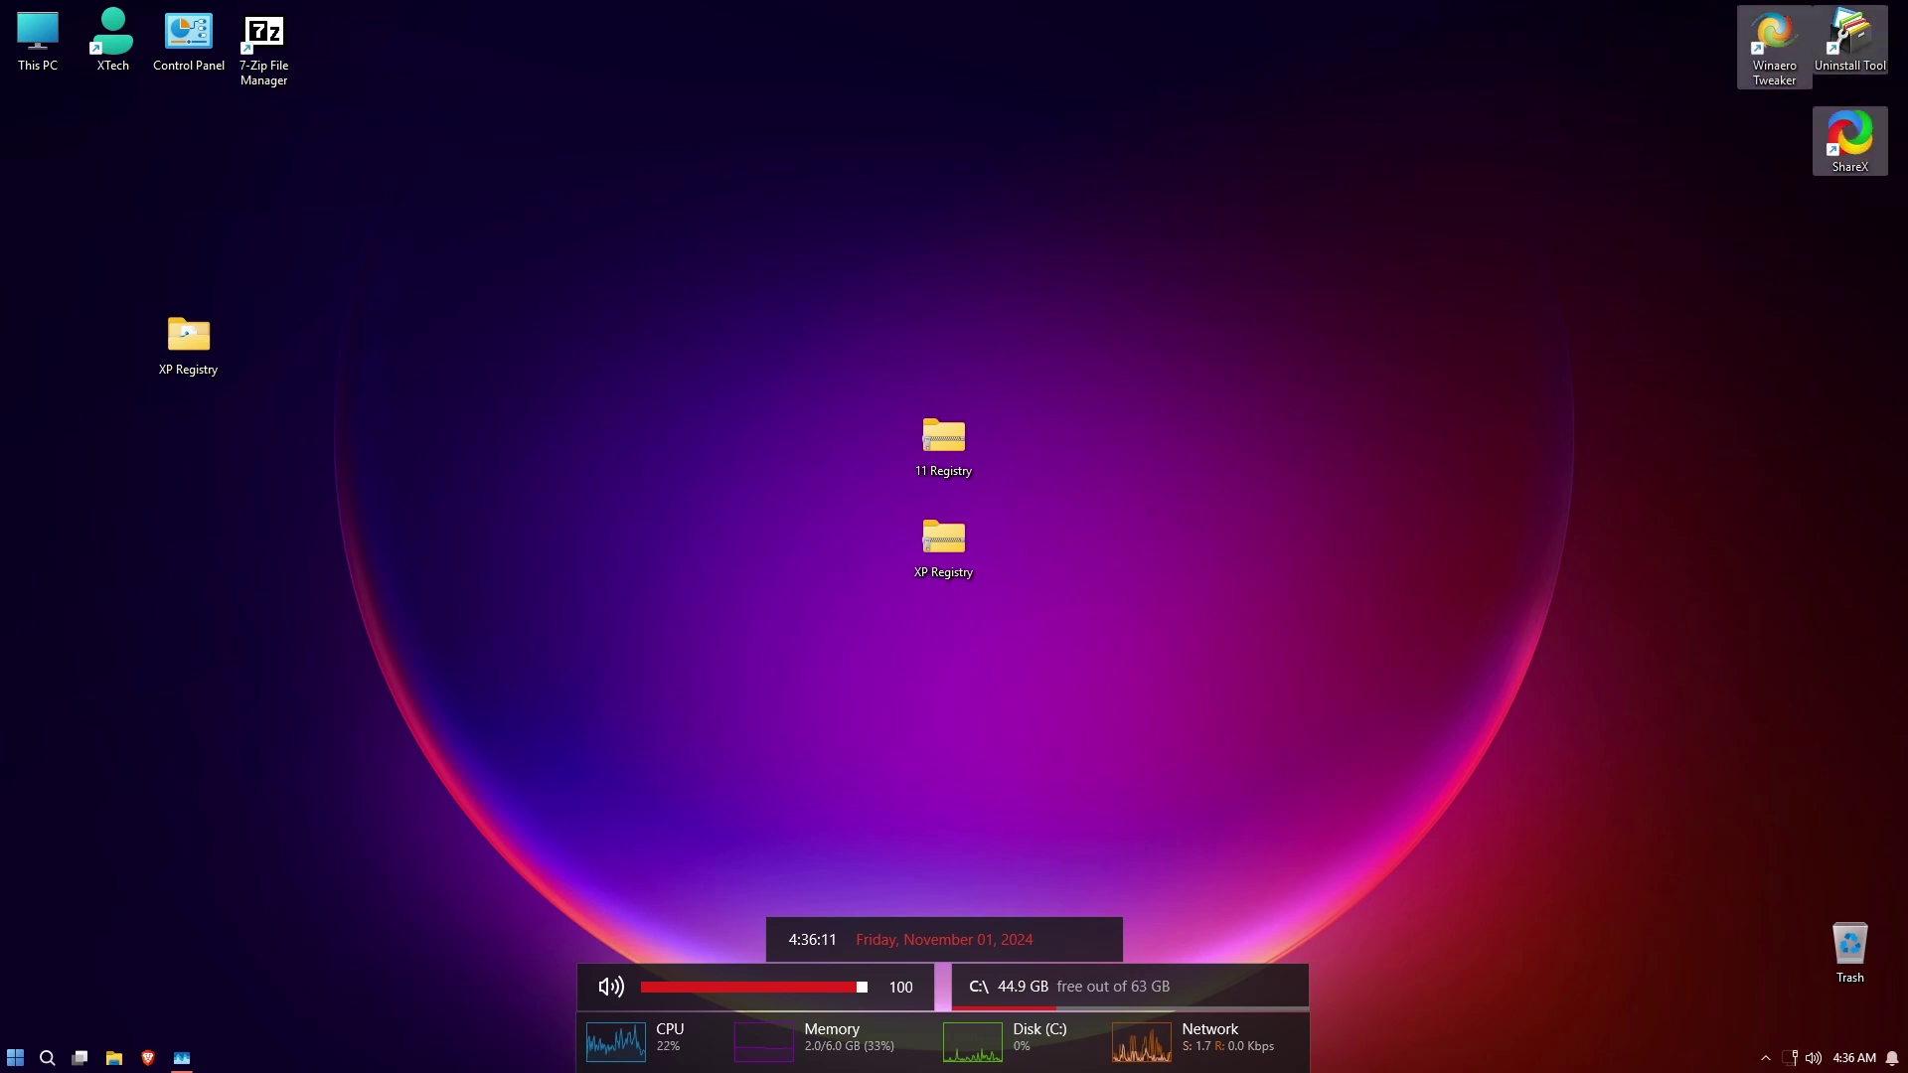
drag(1904, 248, 1584, 51)
click(1576, 179)
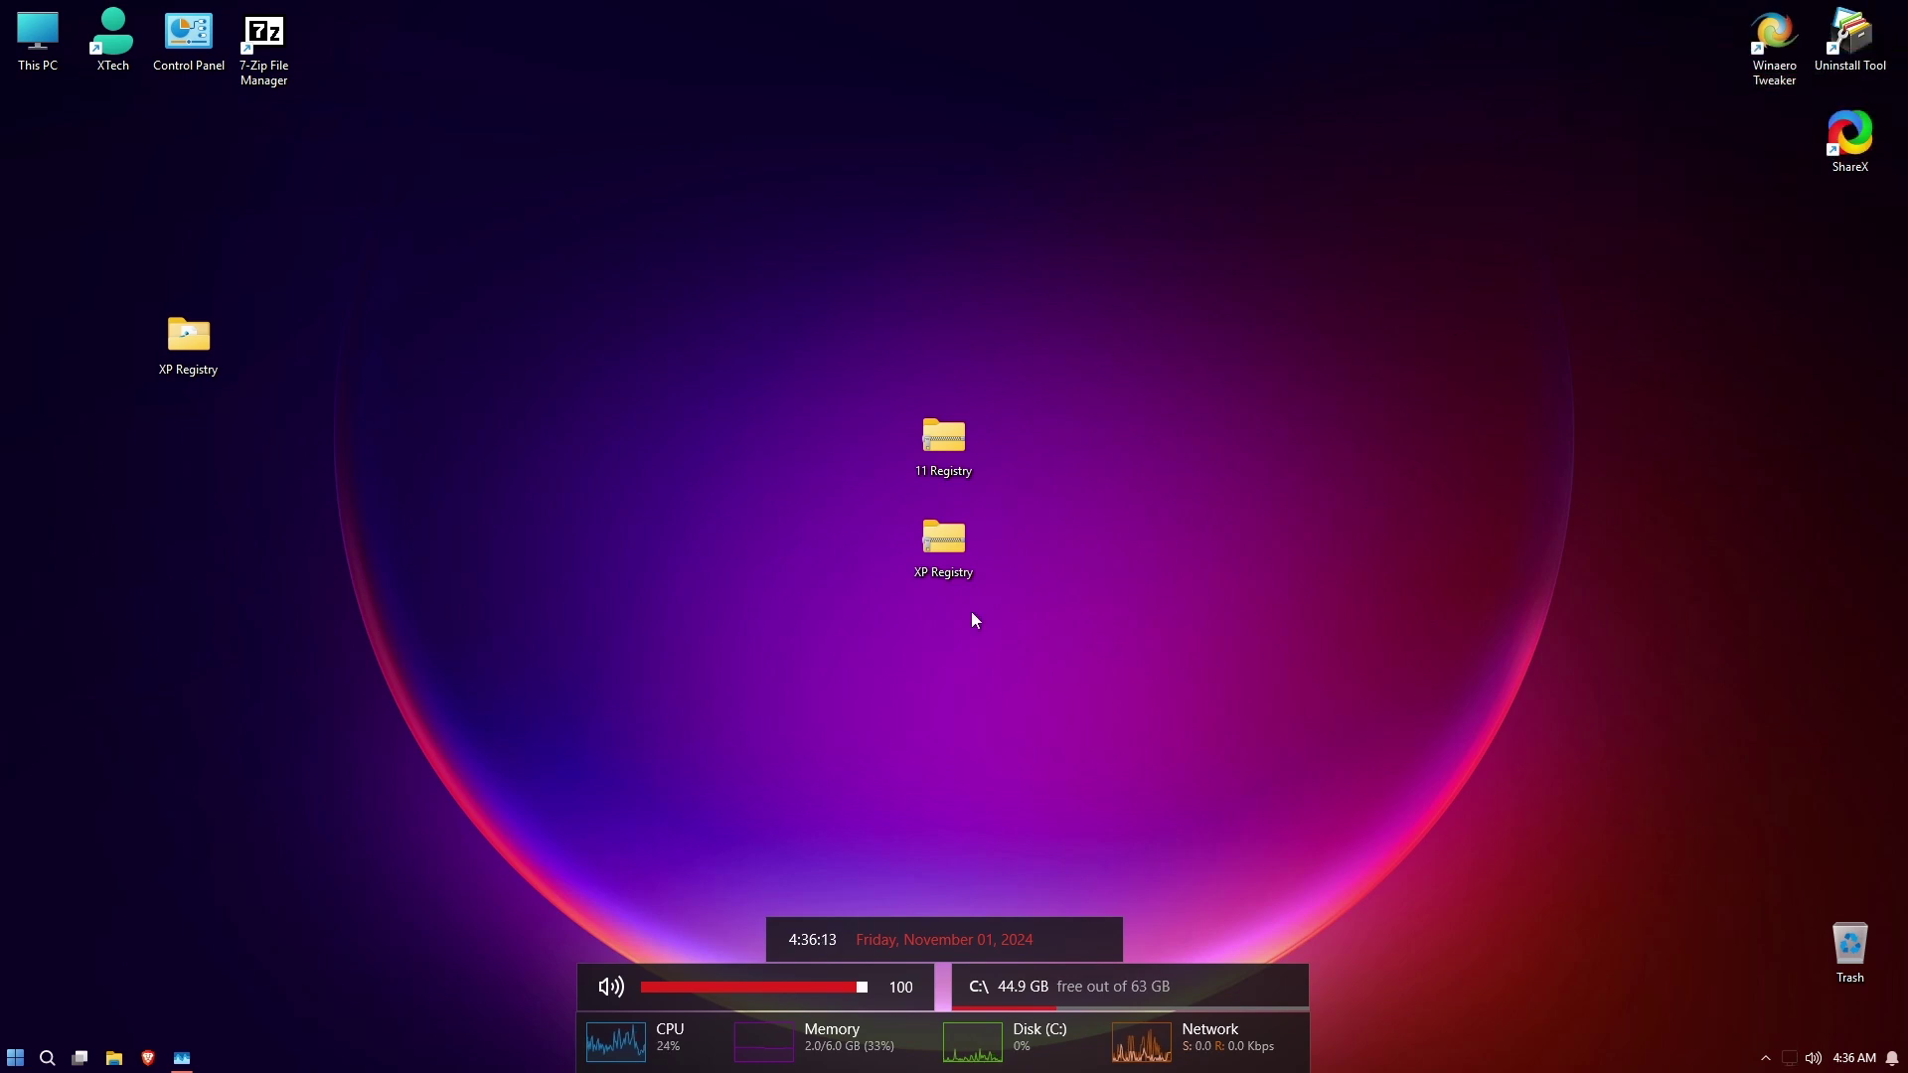
click(15, 1057)
click(104, 982)
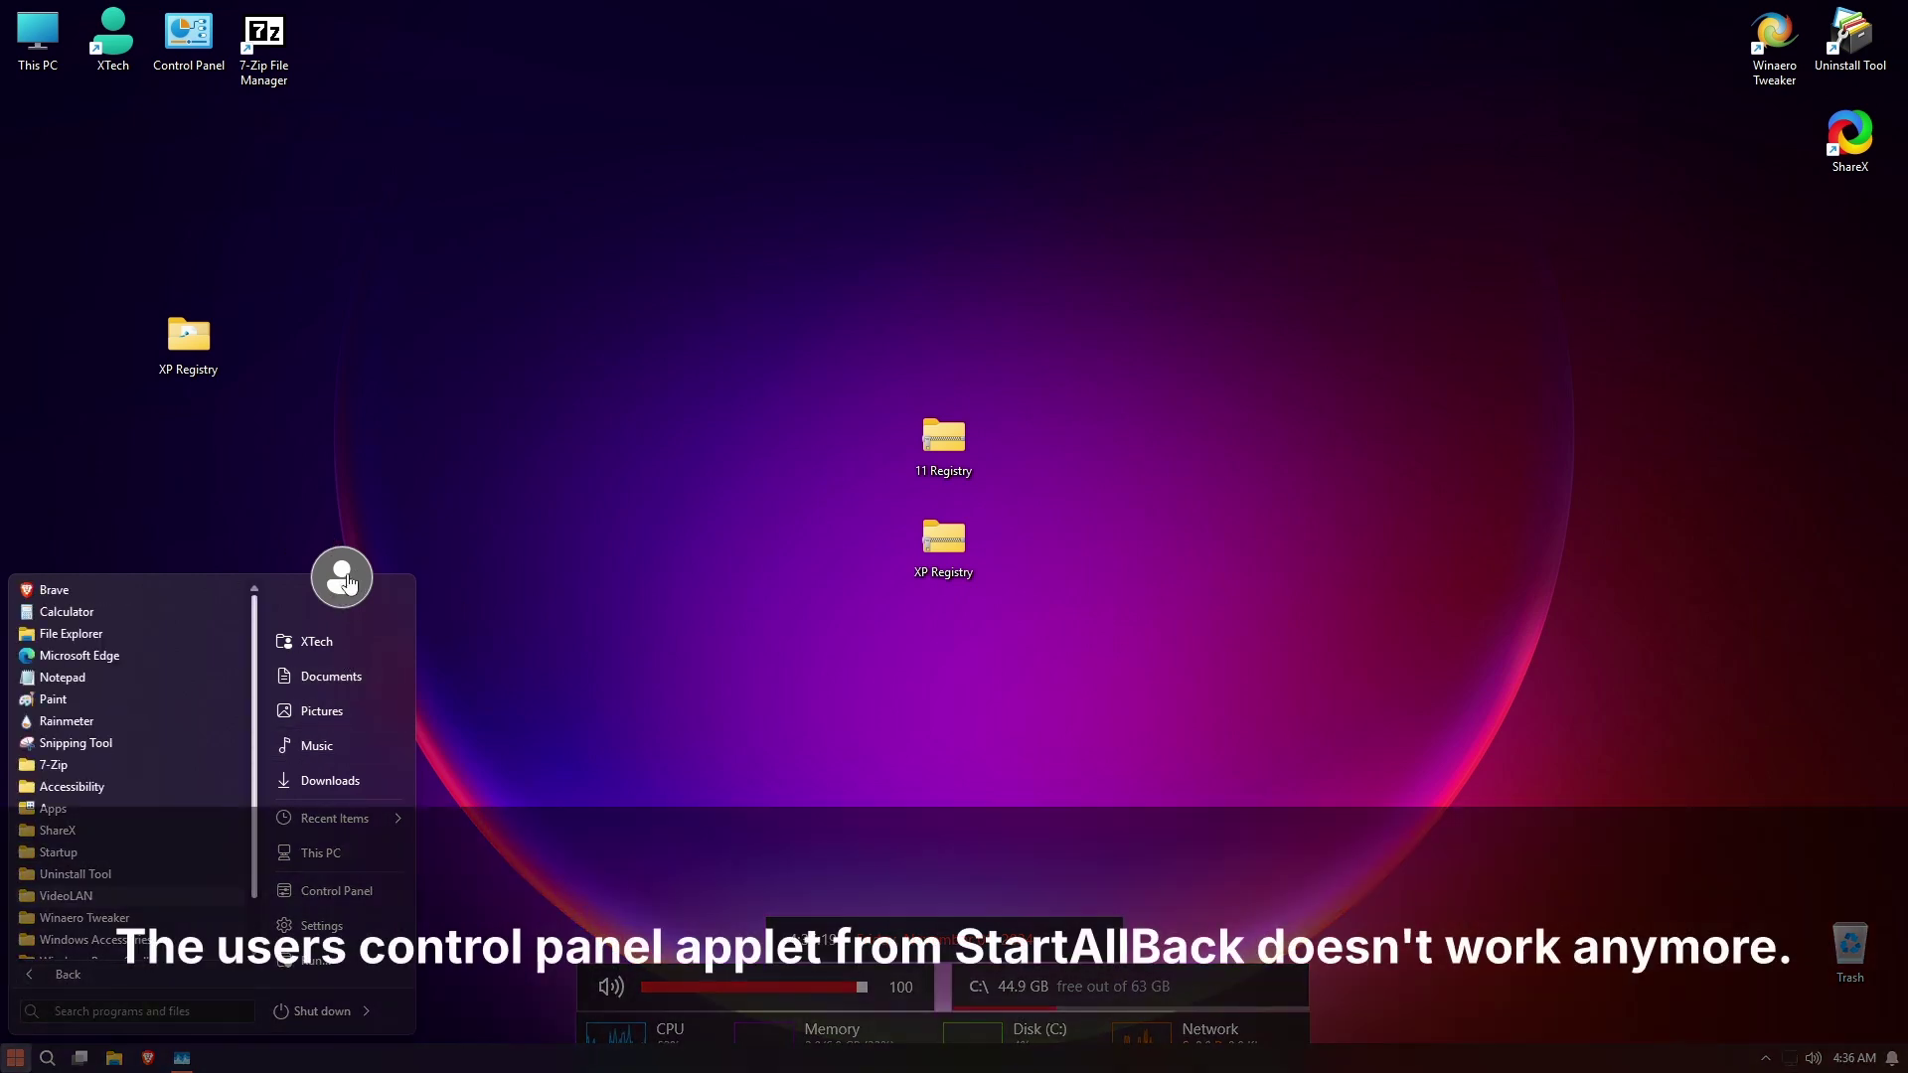
click(558, 586)
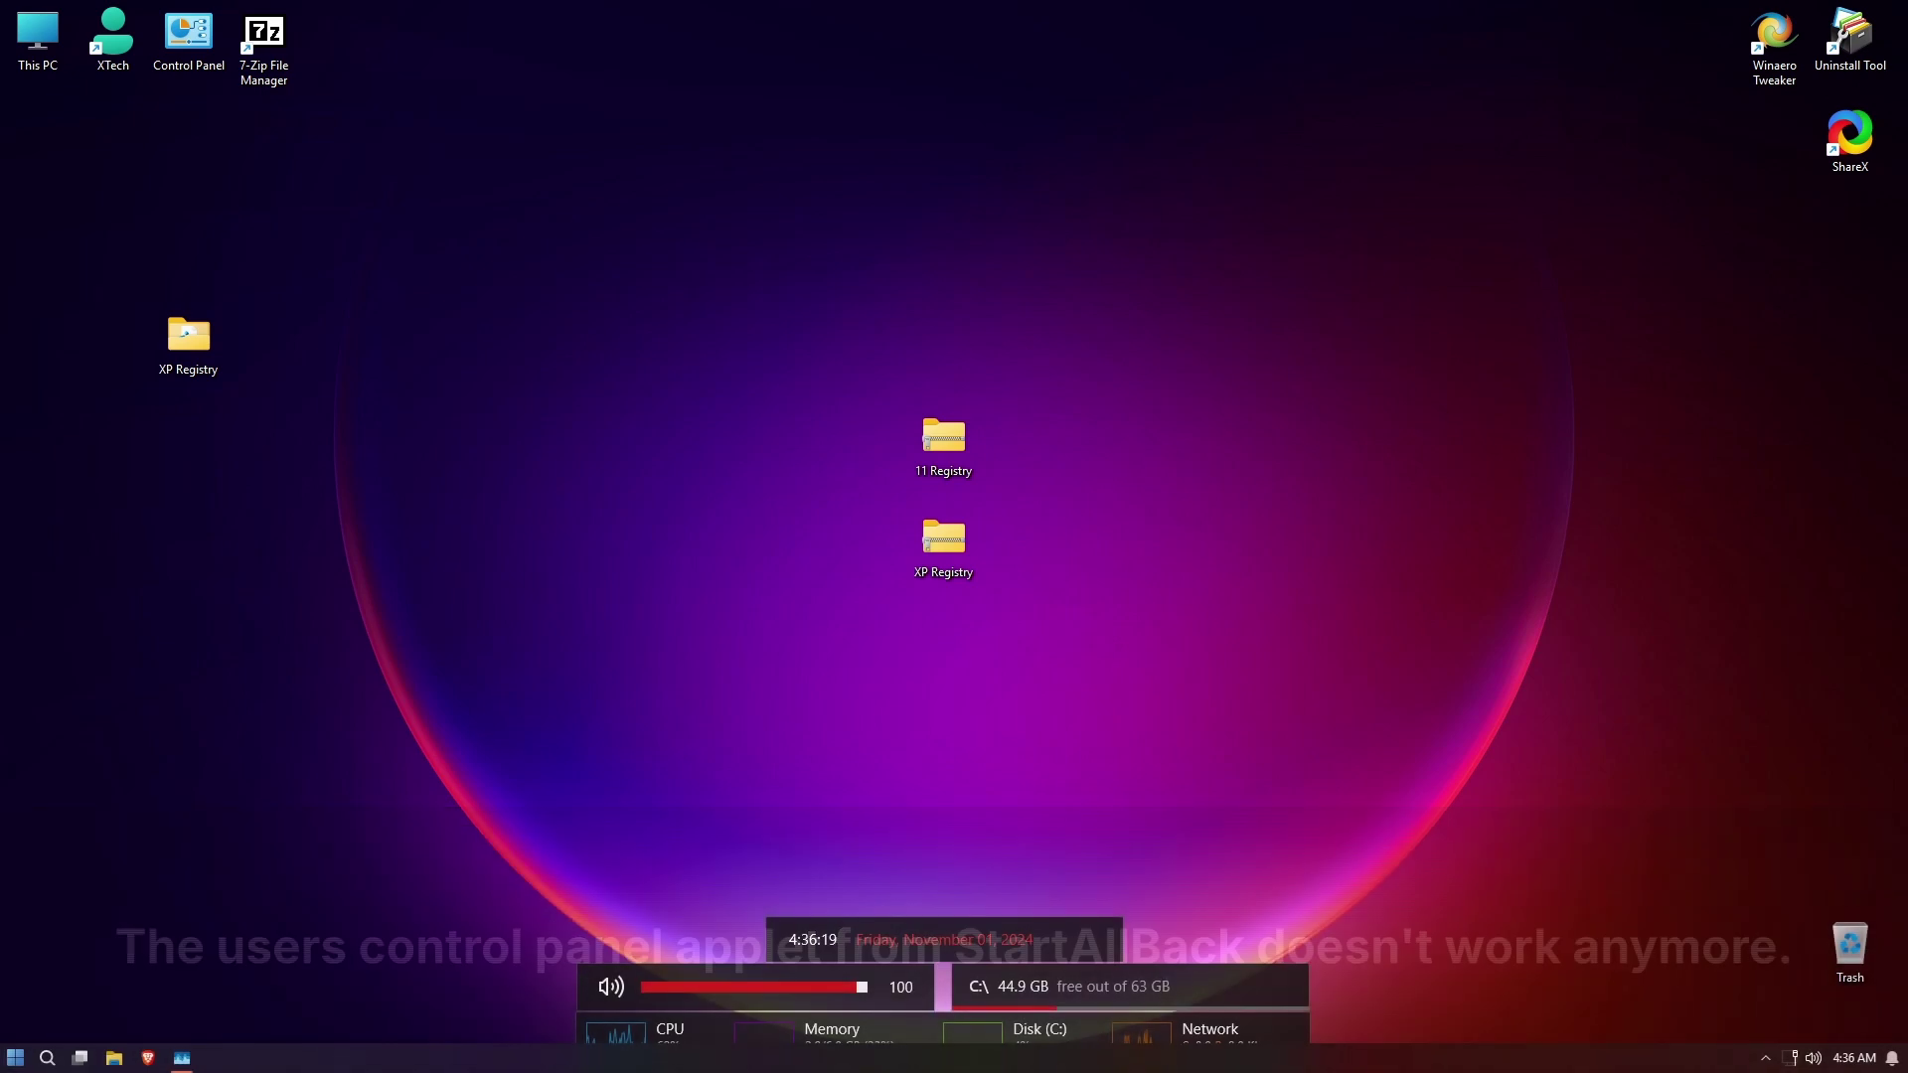
Open Control Panel's Programs and Features to view the list of installed programs.
key(super)
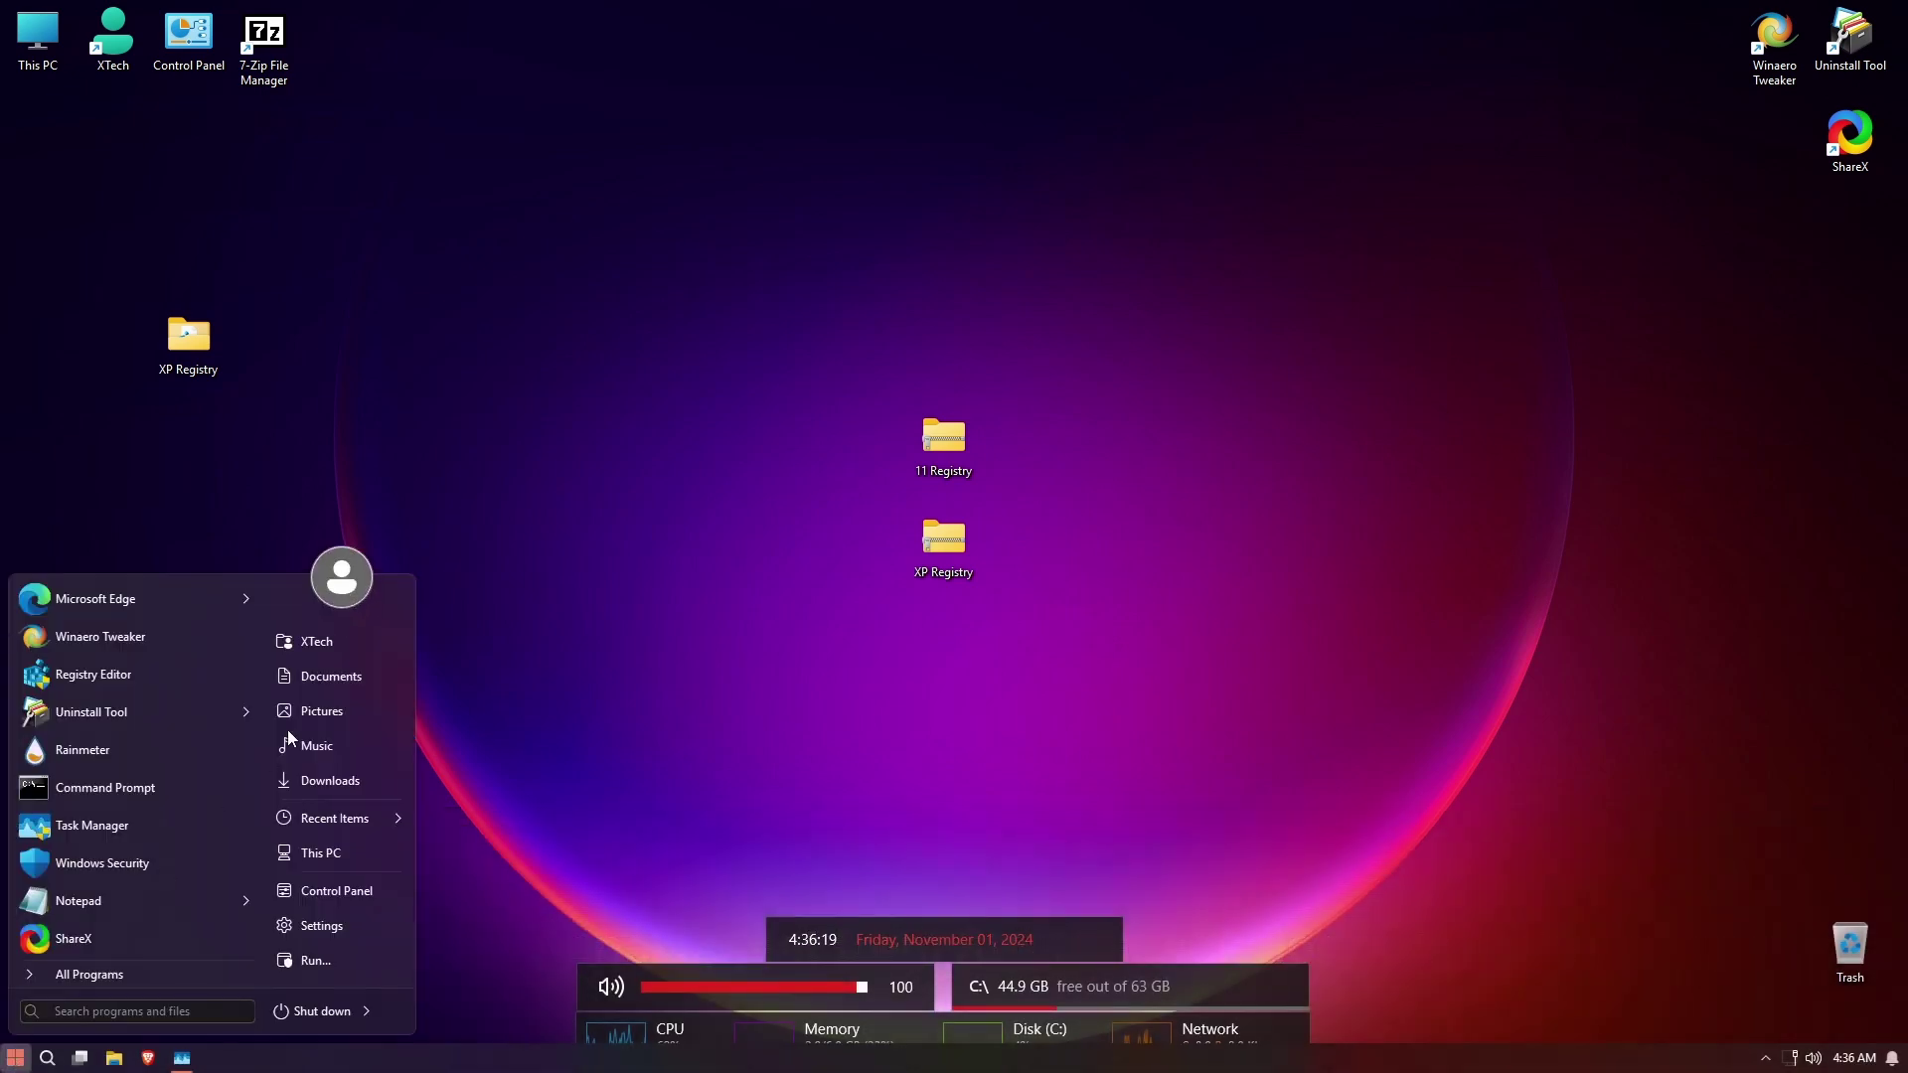
click(332, 892)
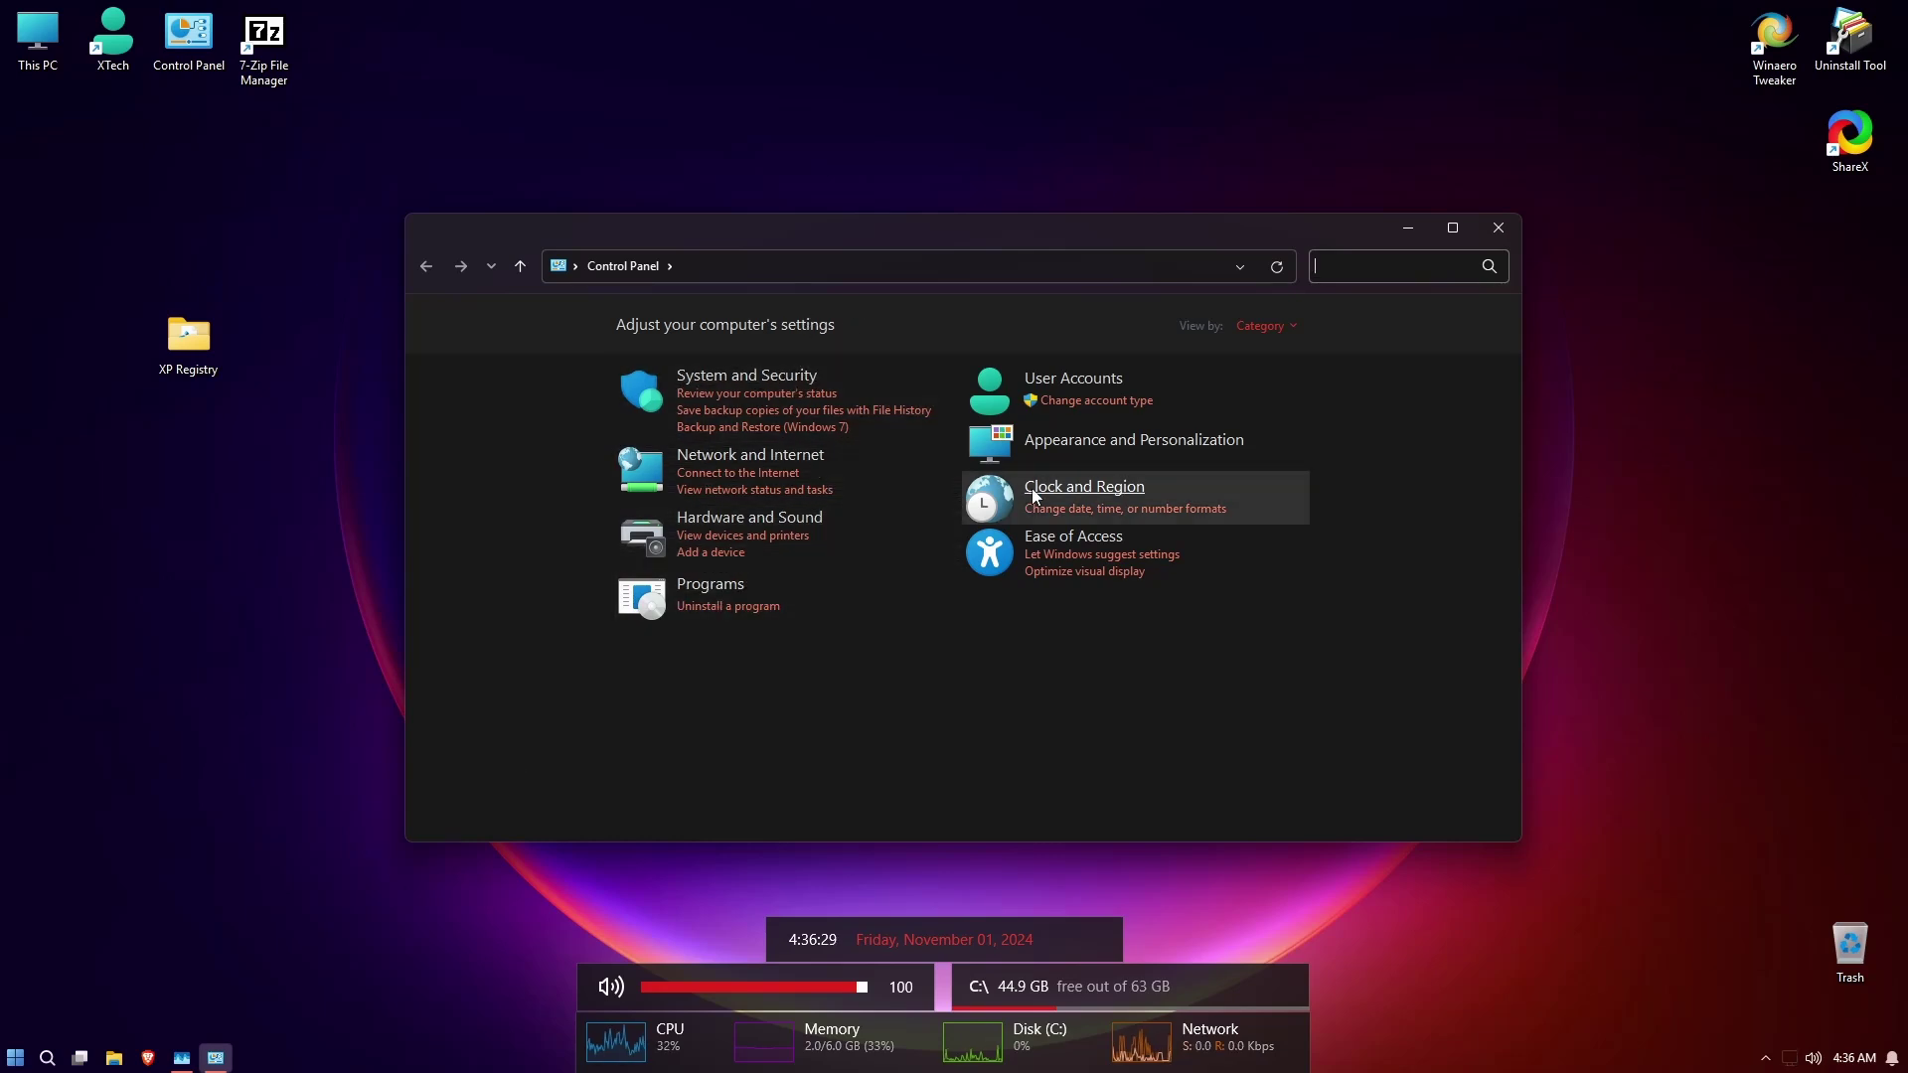
click(694, 580)
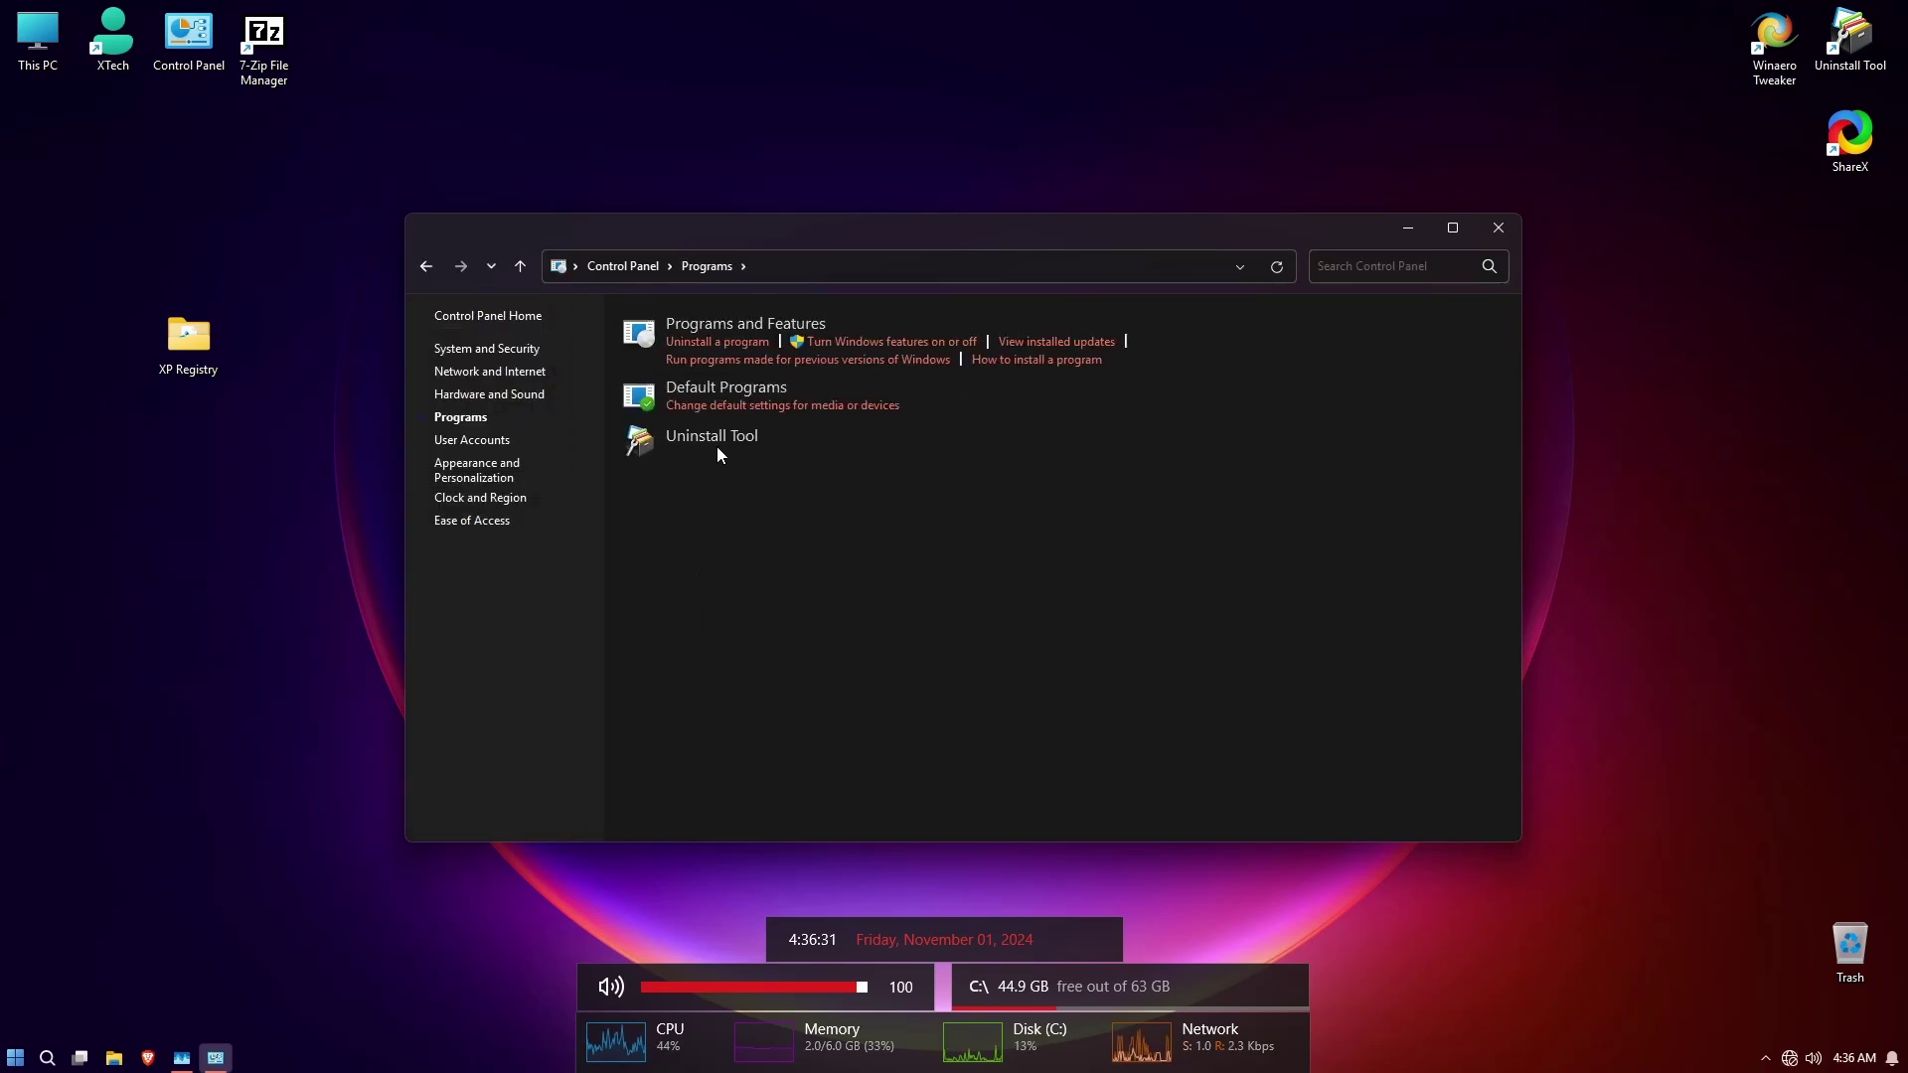
click(783, 371)
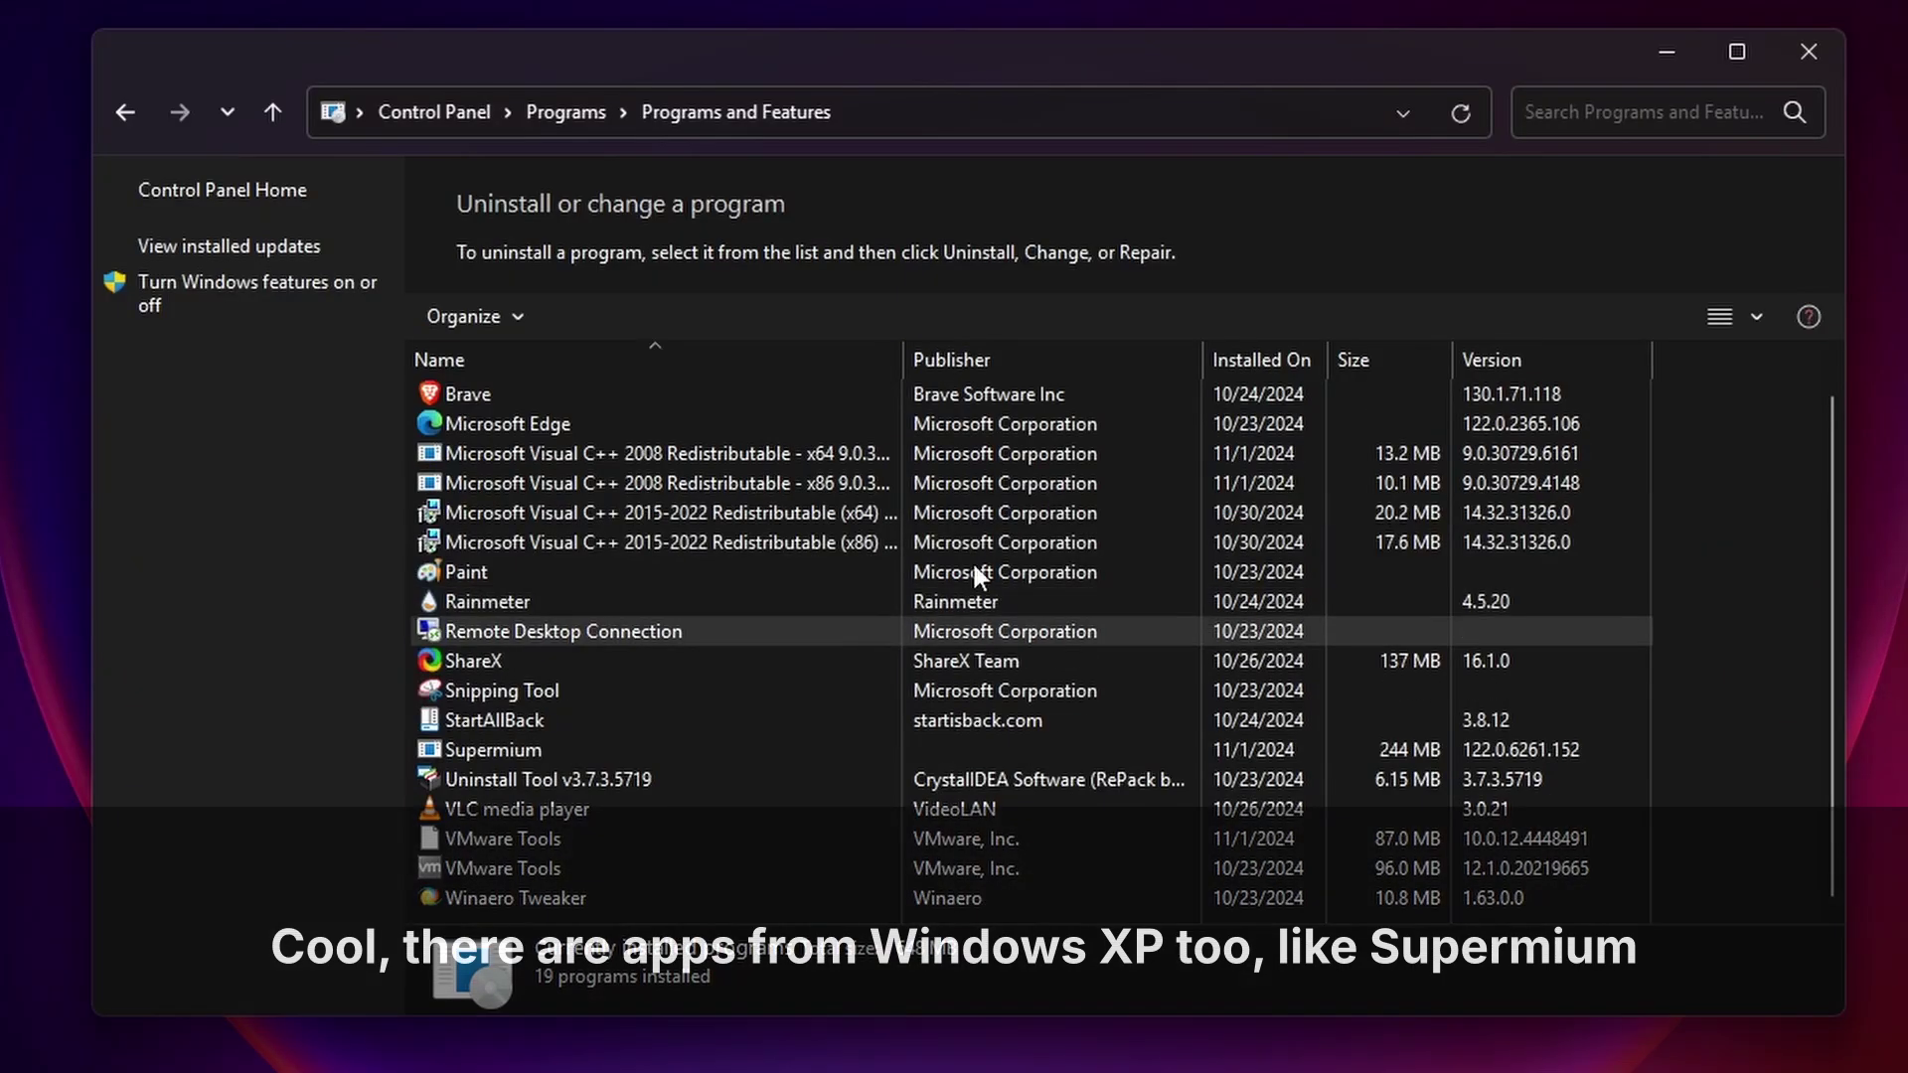
Try to uninstall Supermium and decline removing it from the Programs and Features list.
click(574, 753)
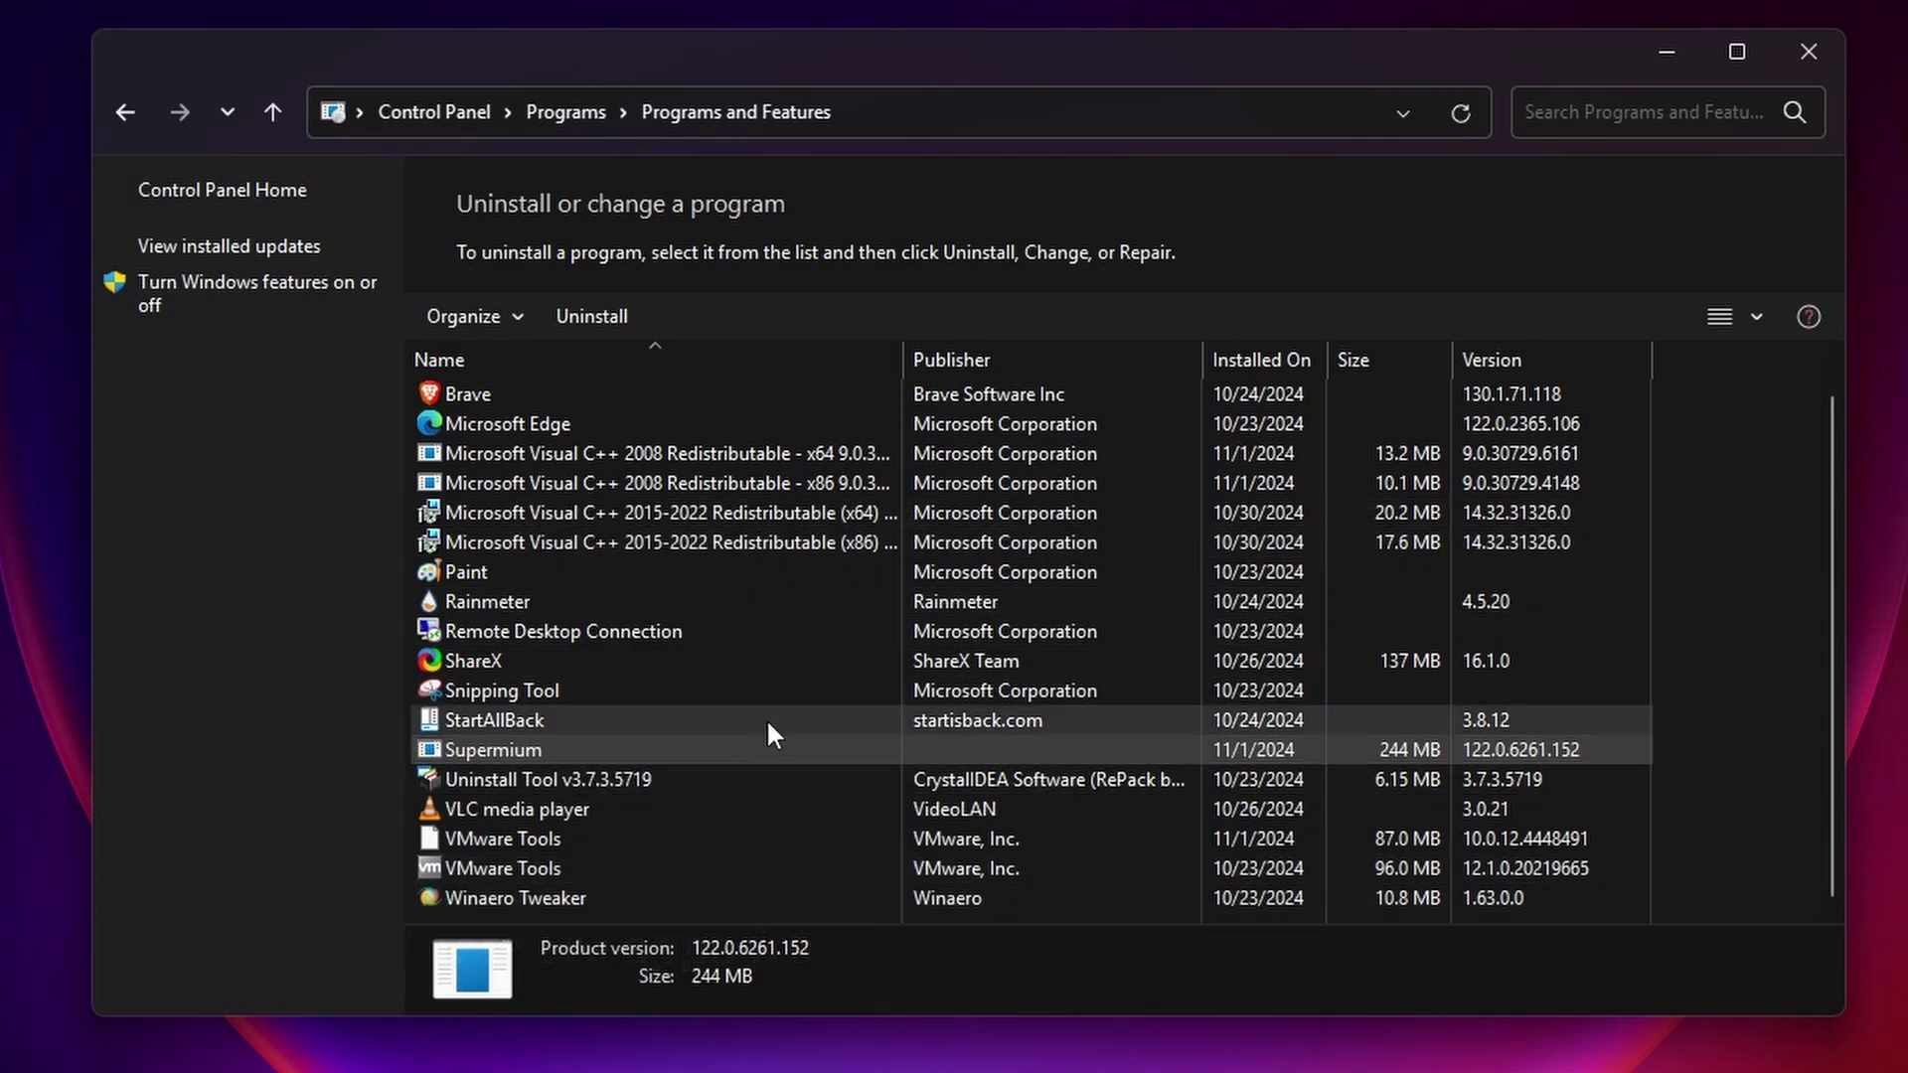
key(super)
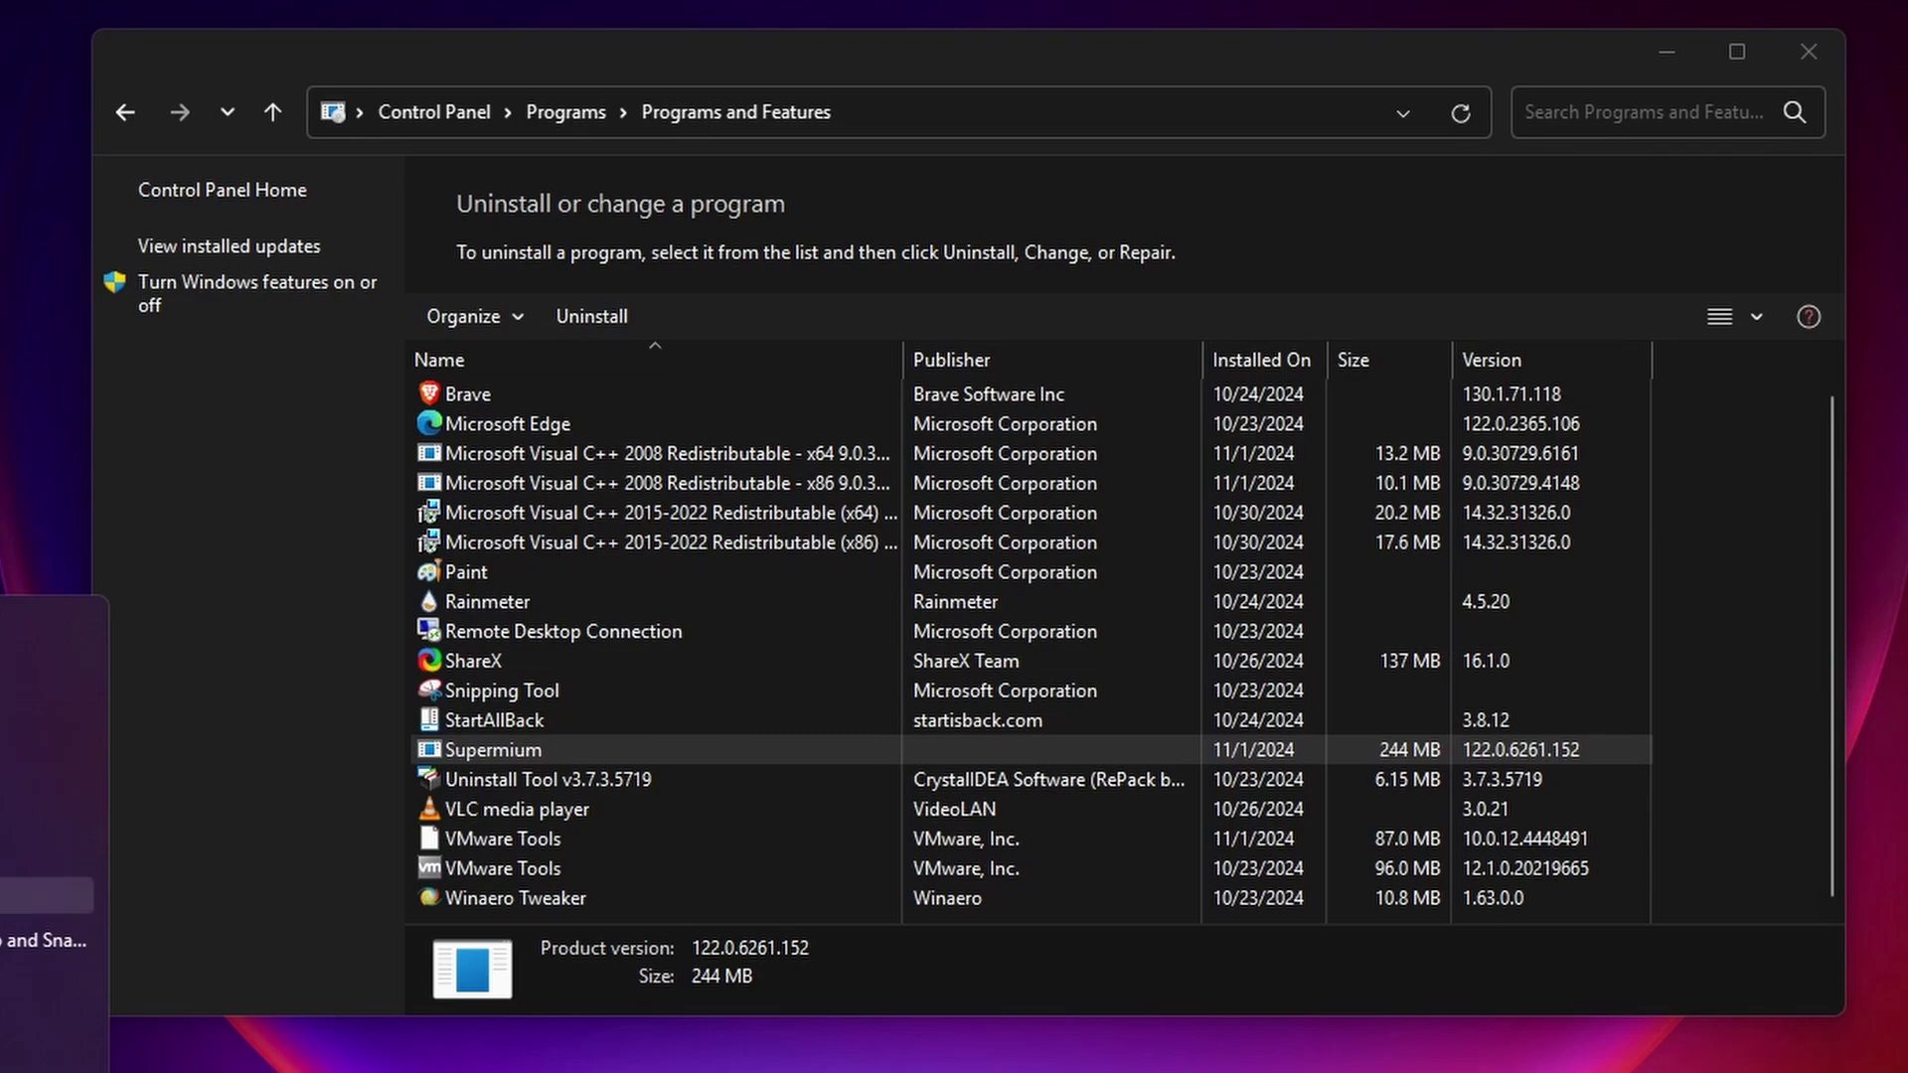
key(Escape)
double_click(666, 749)
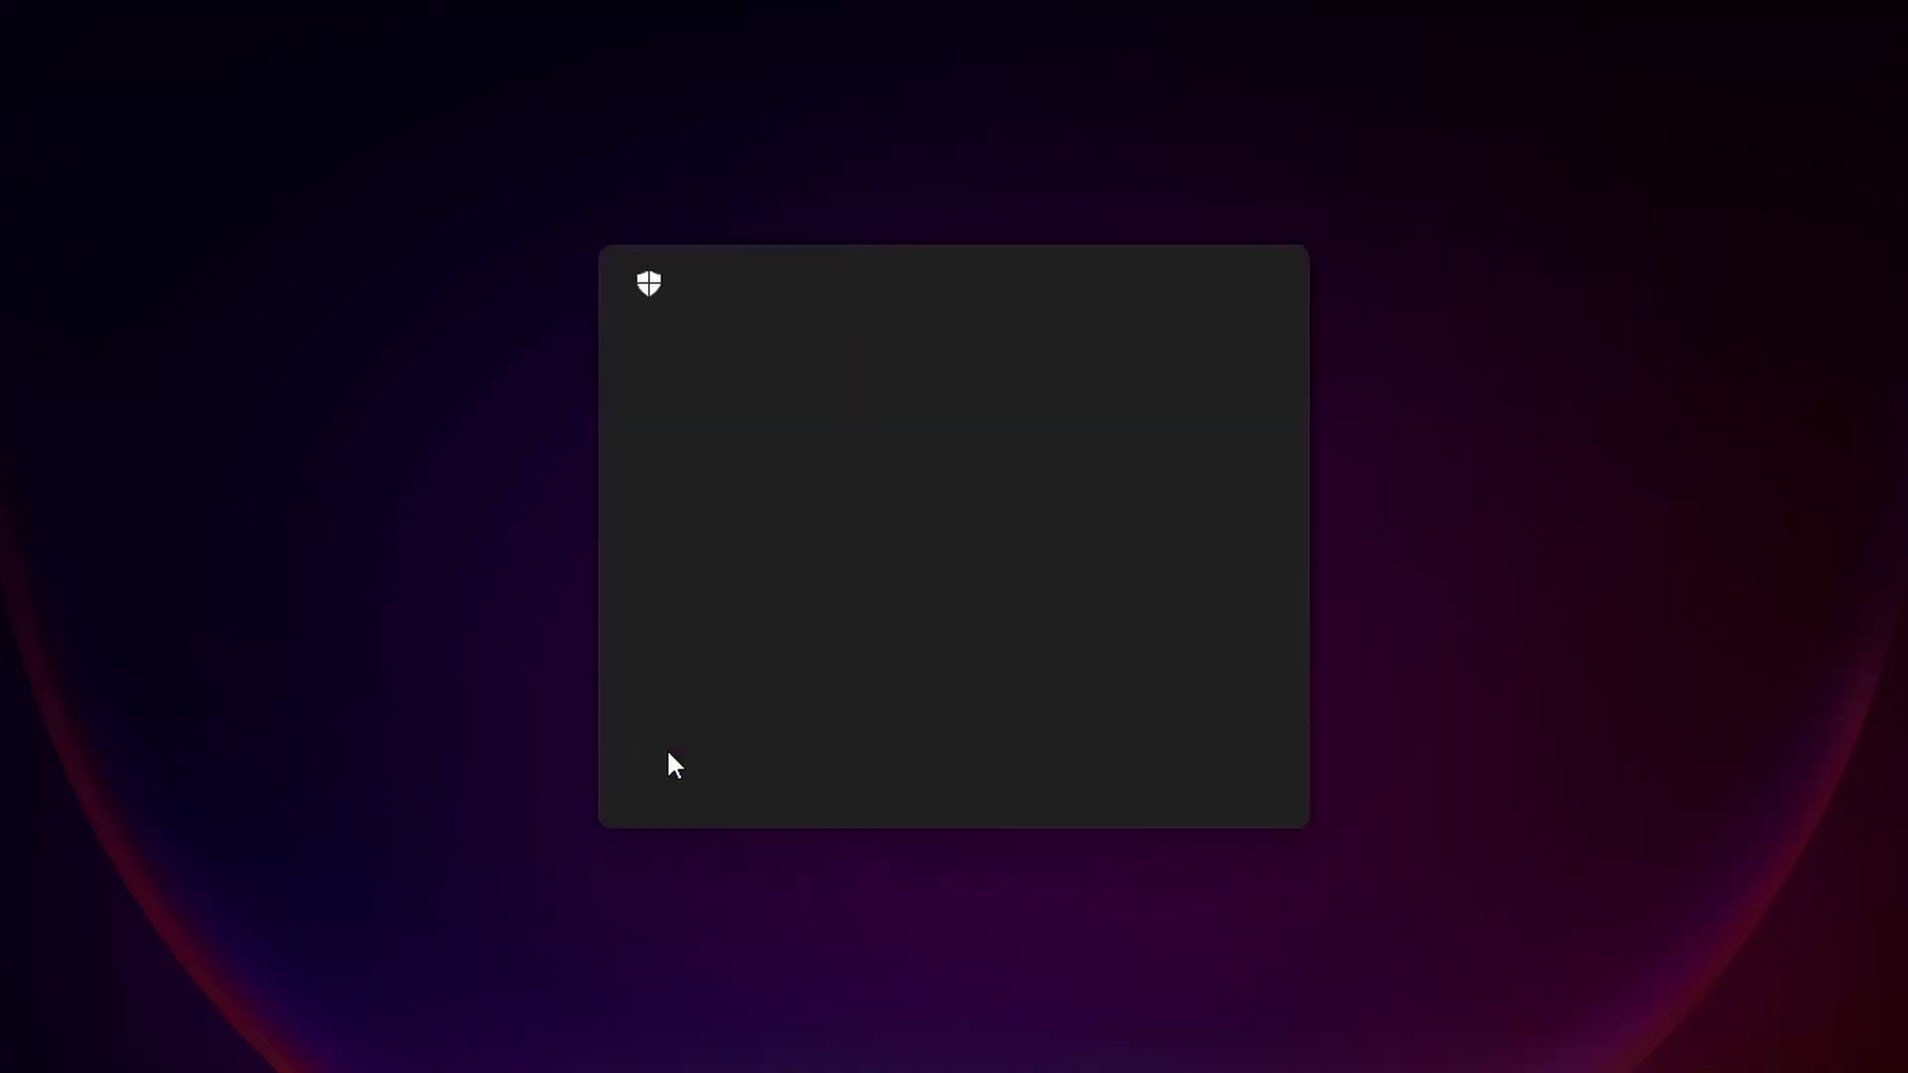
click(767, 761)
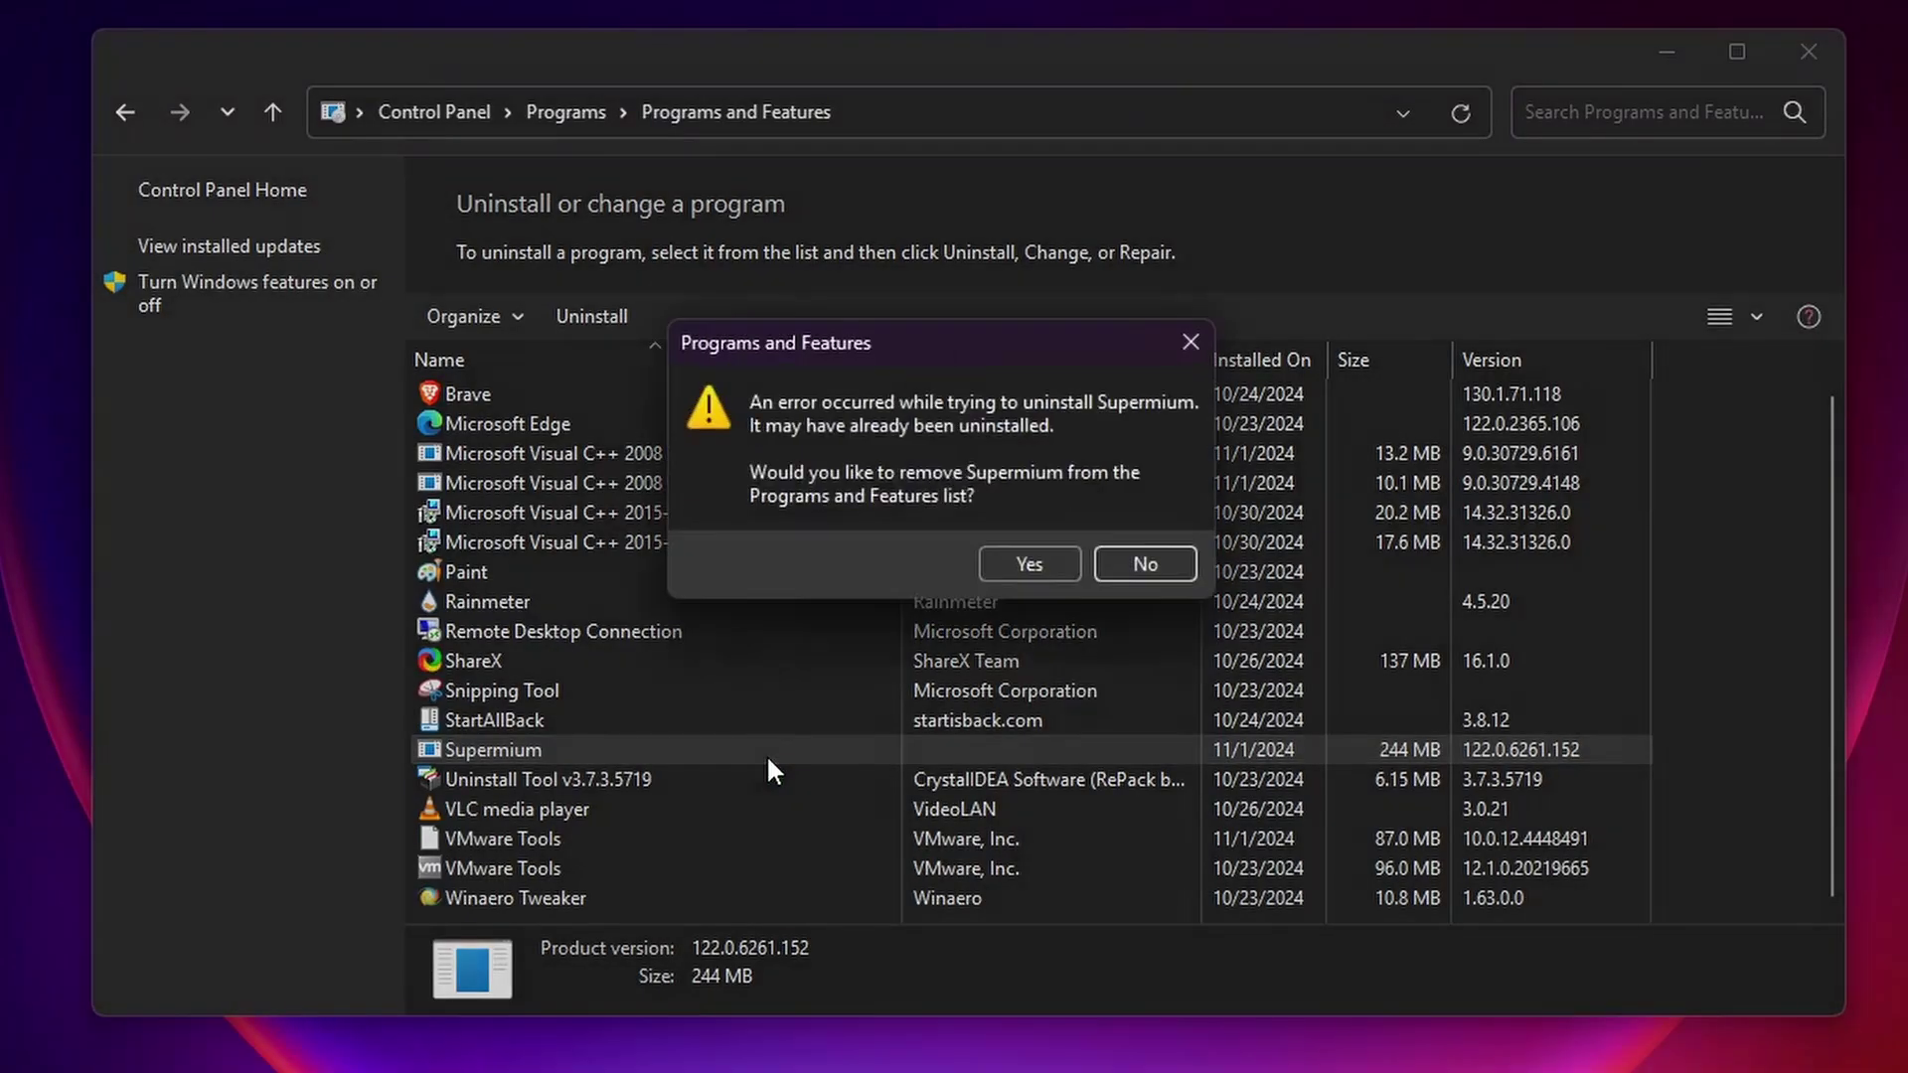
drag(831, 359, 862, 447)
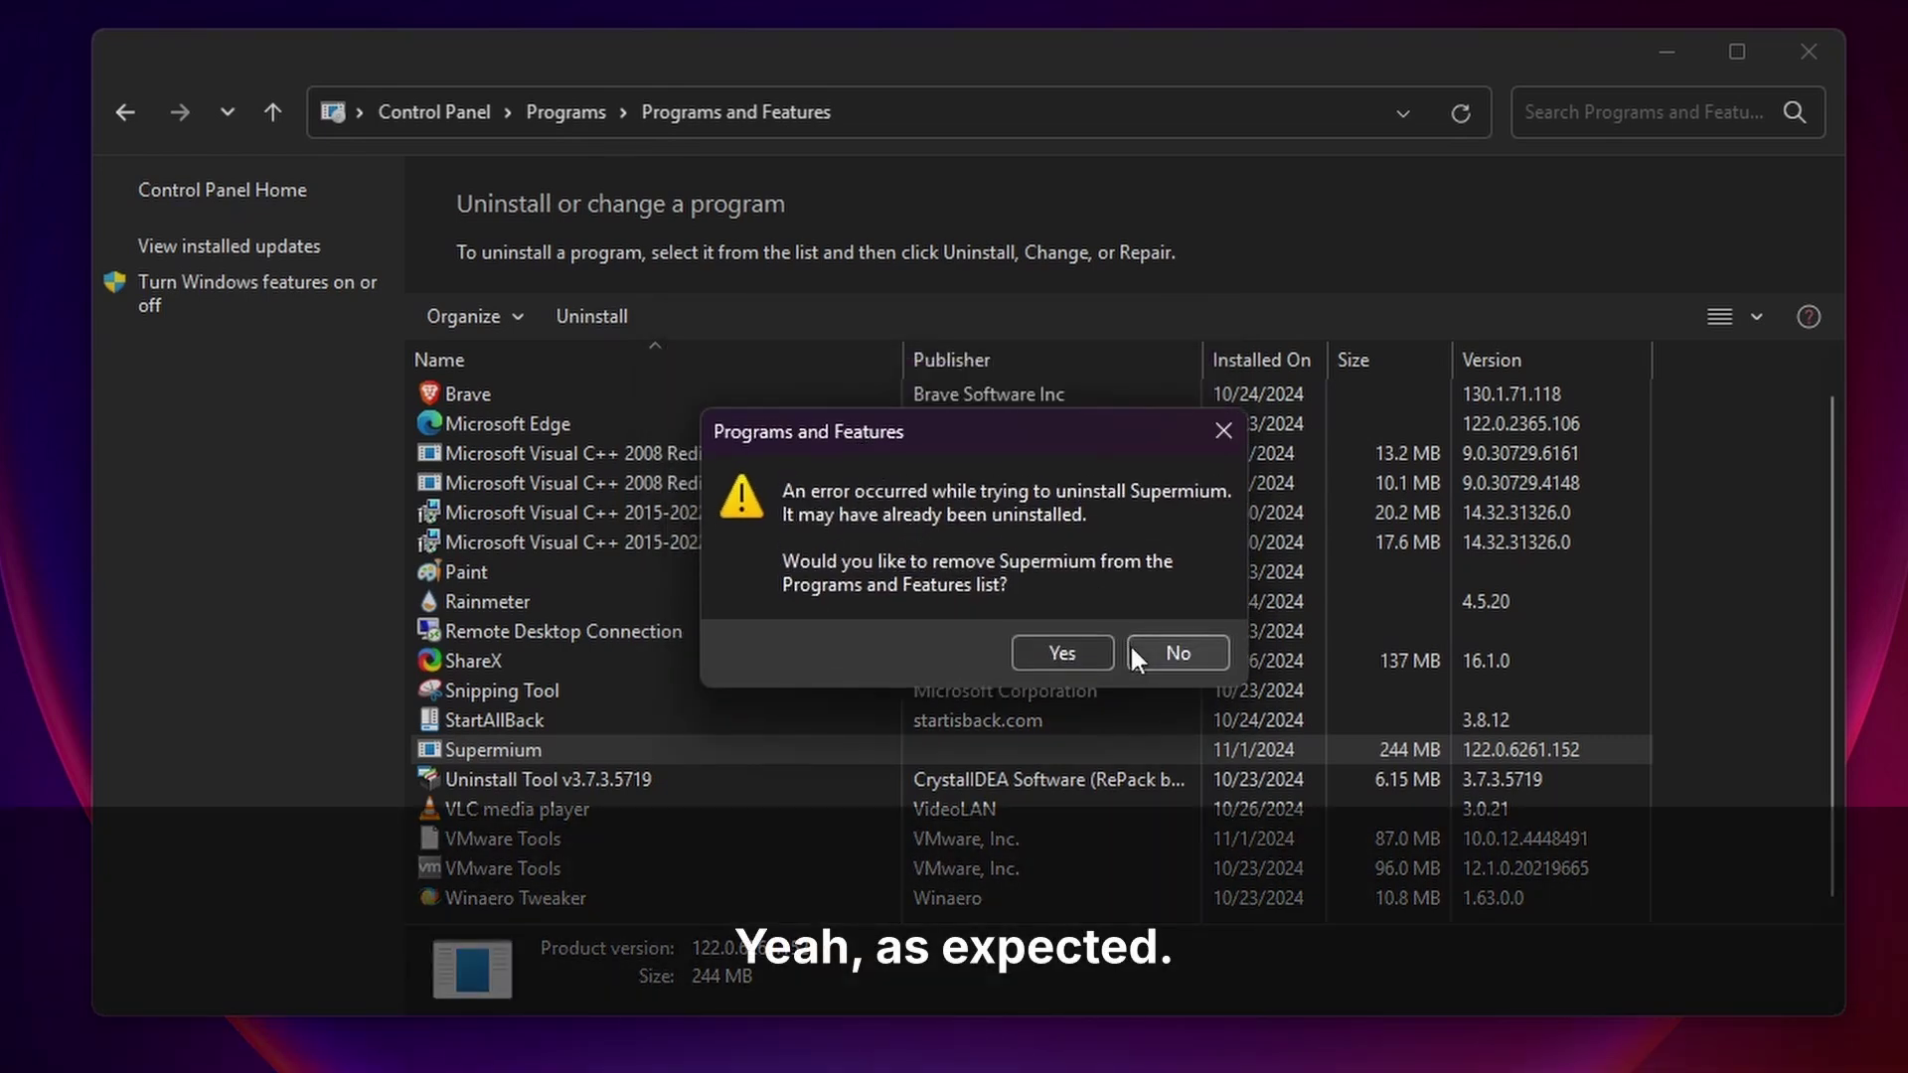
click(1133, 651)
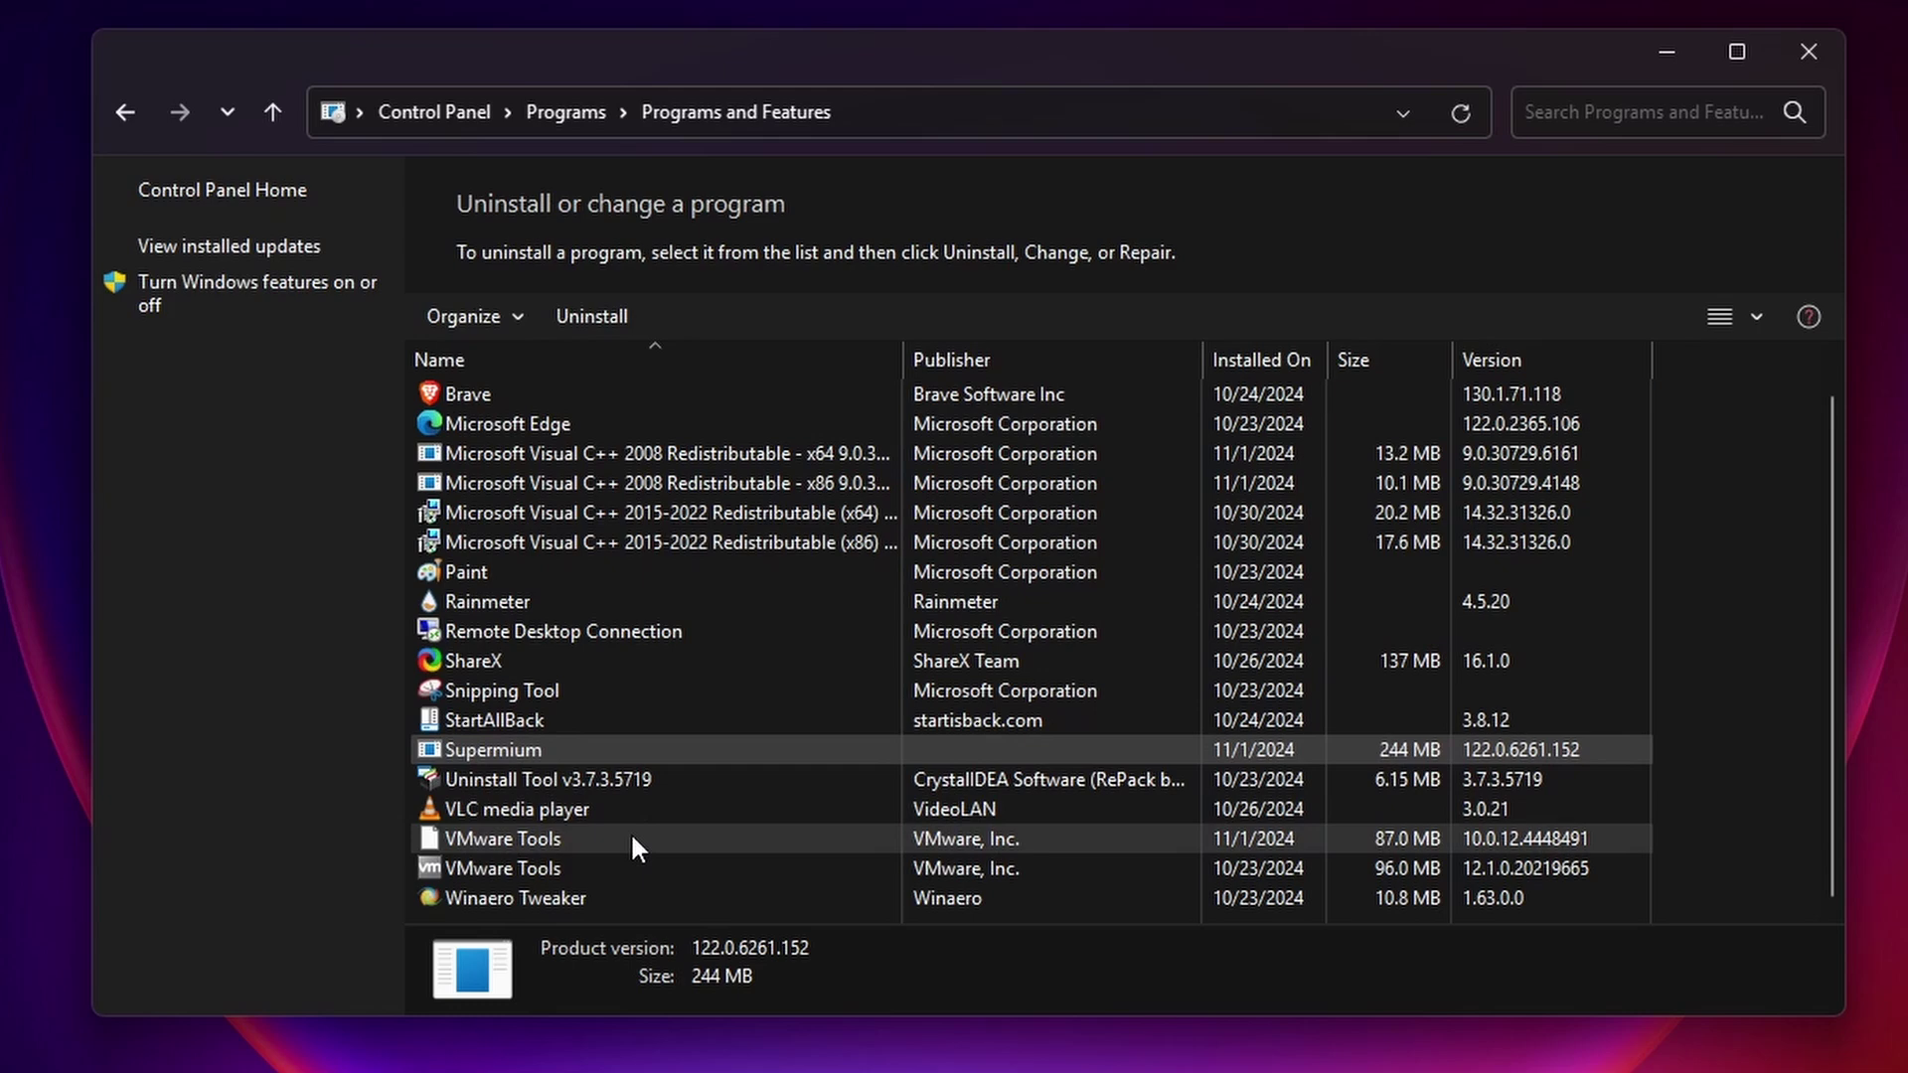
Compare the two VMware Tools entries in the installed programs list and close Control Panel.
click(632, 840)
click(629, 864)
click(618, 839)
click(618, 866)
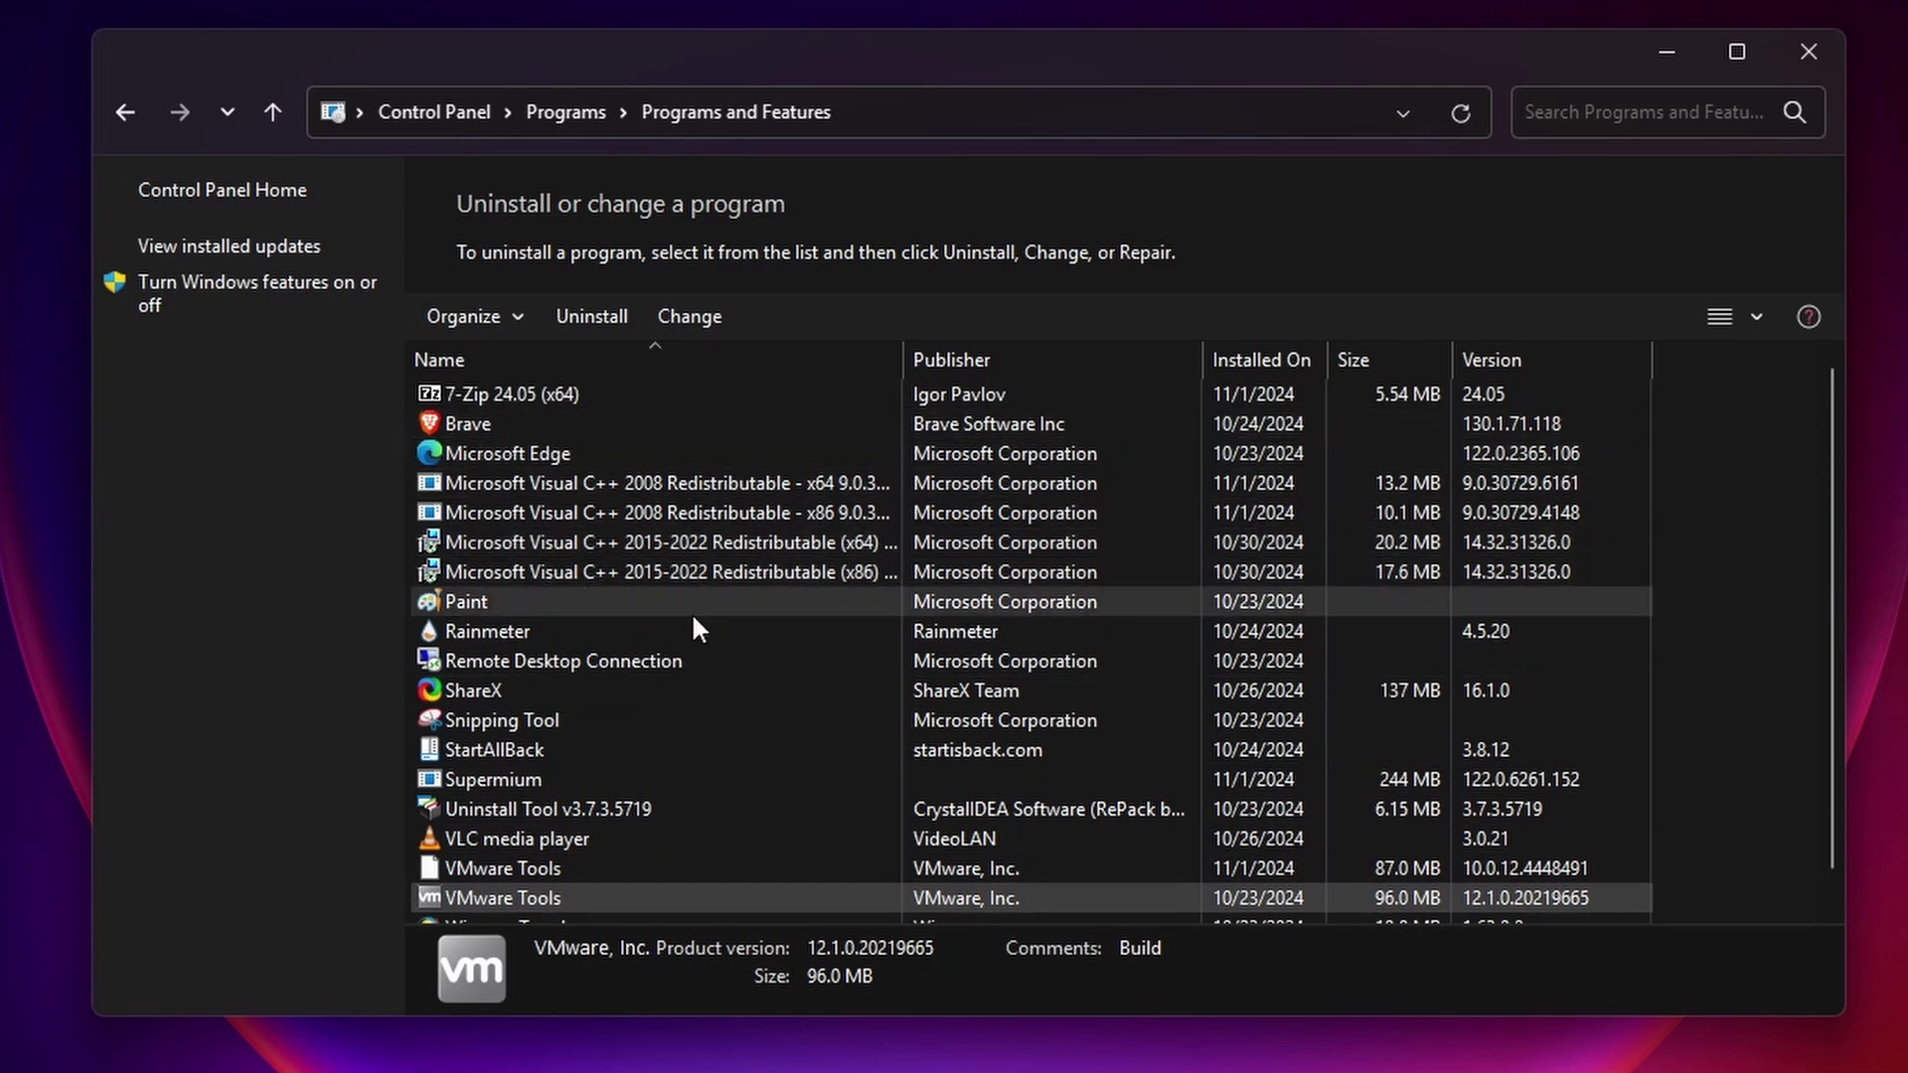
scroll(703, 586, down, 1)
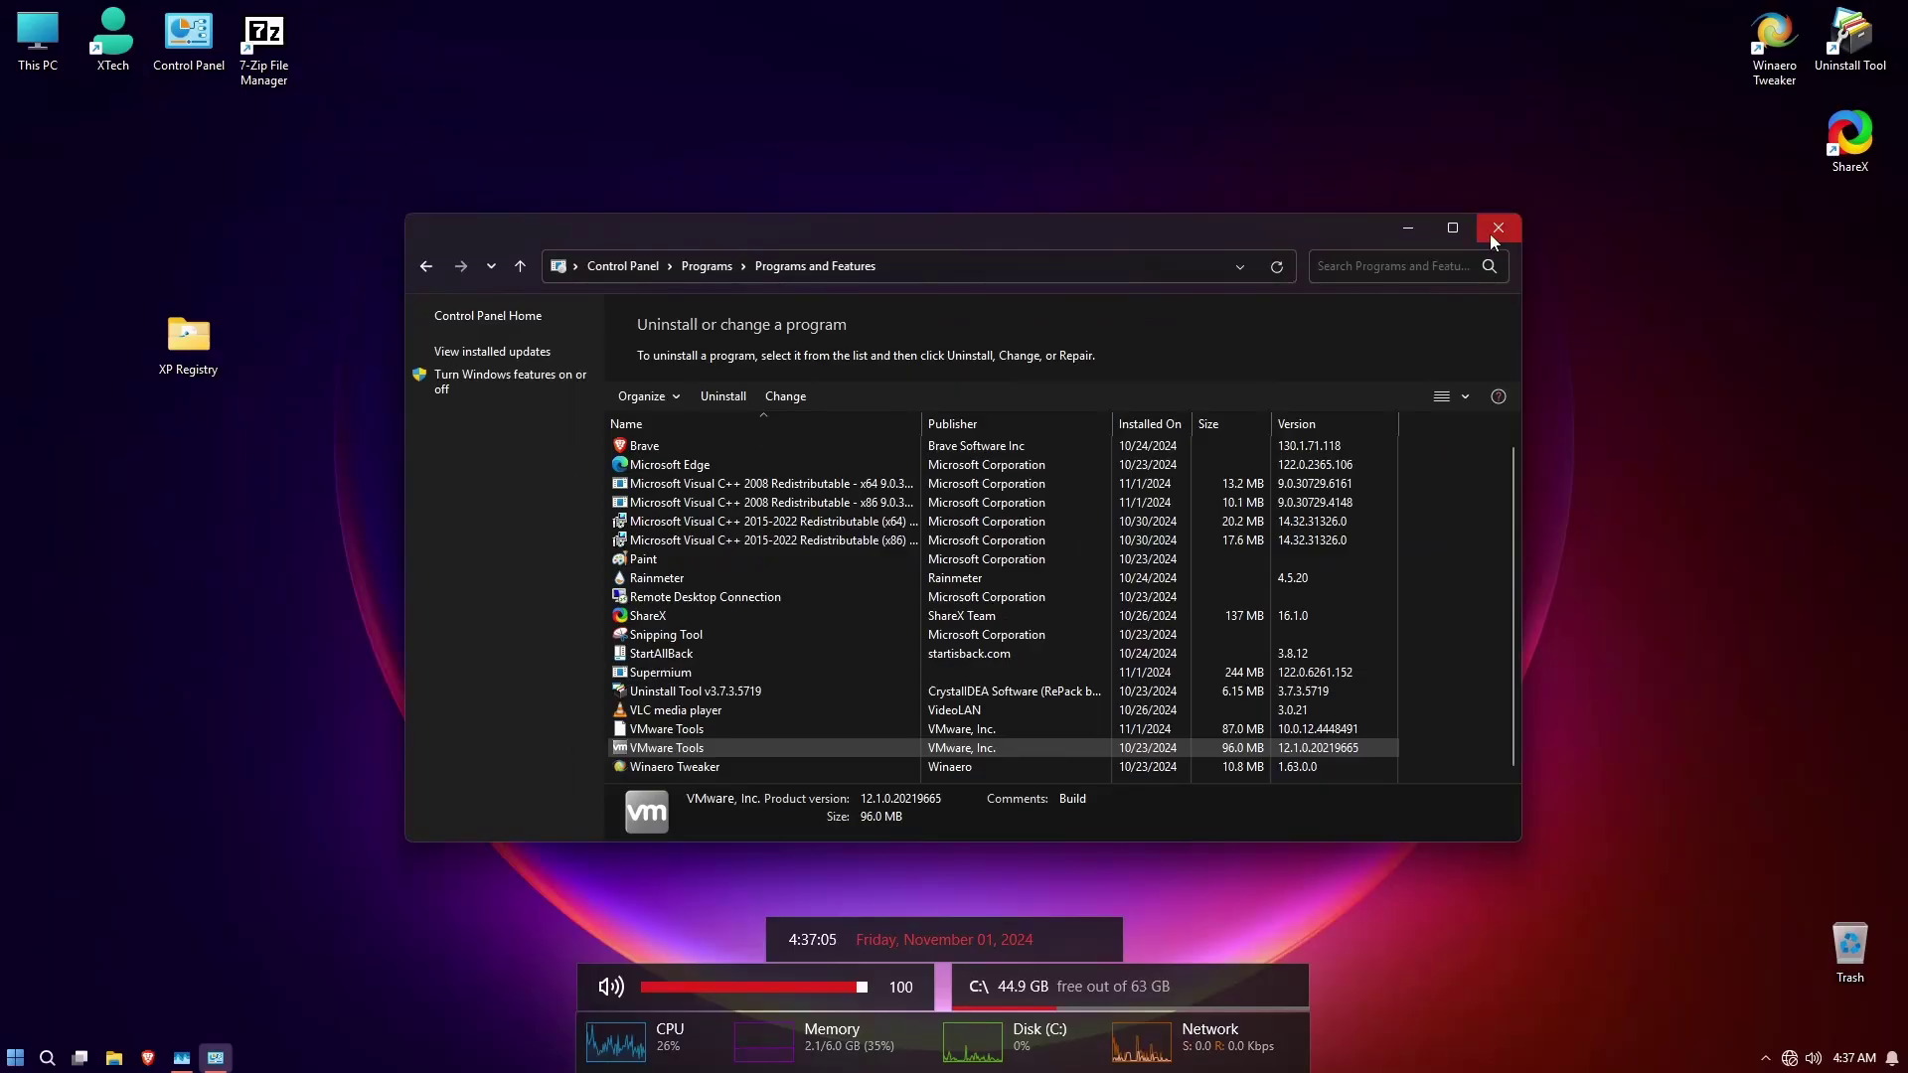
click(1808, 50)
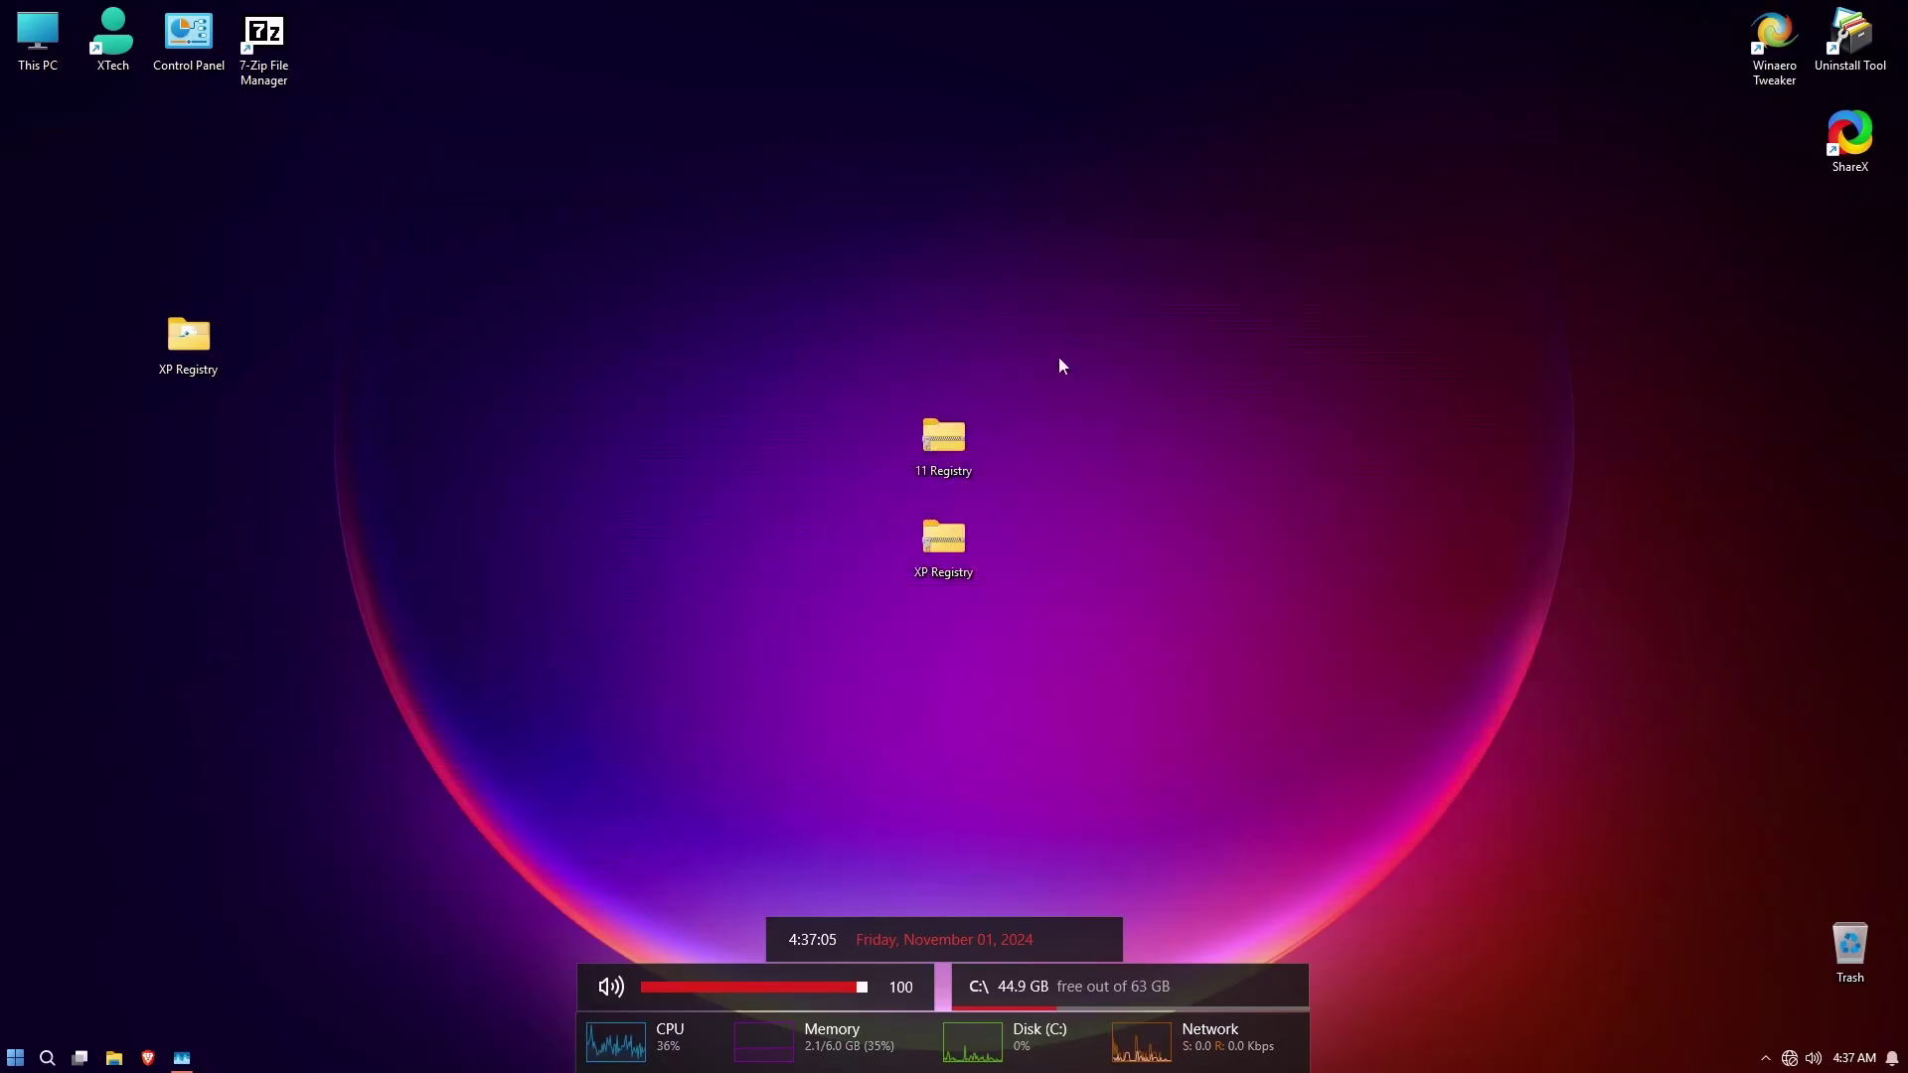
drag(694, 419, 1384, 749)
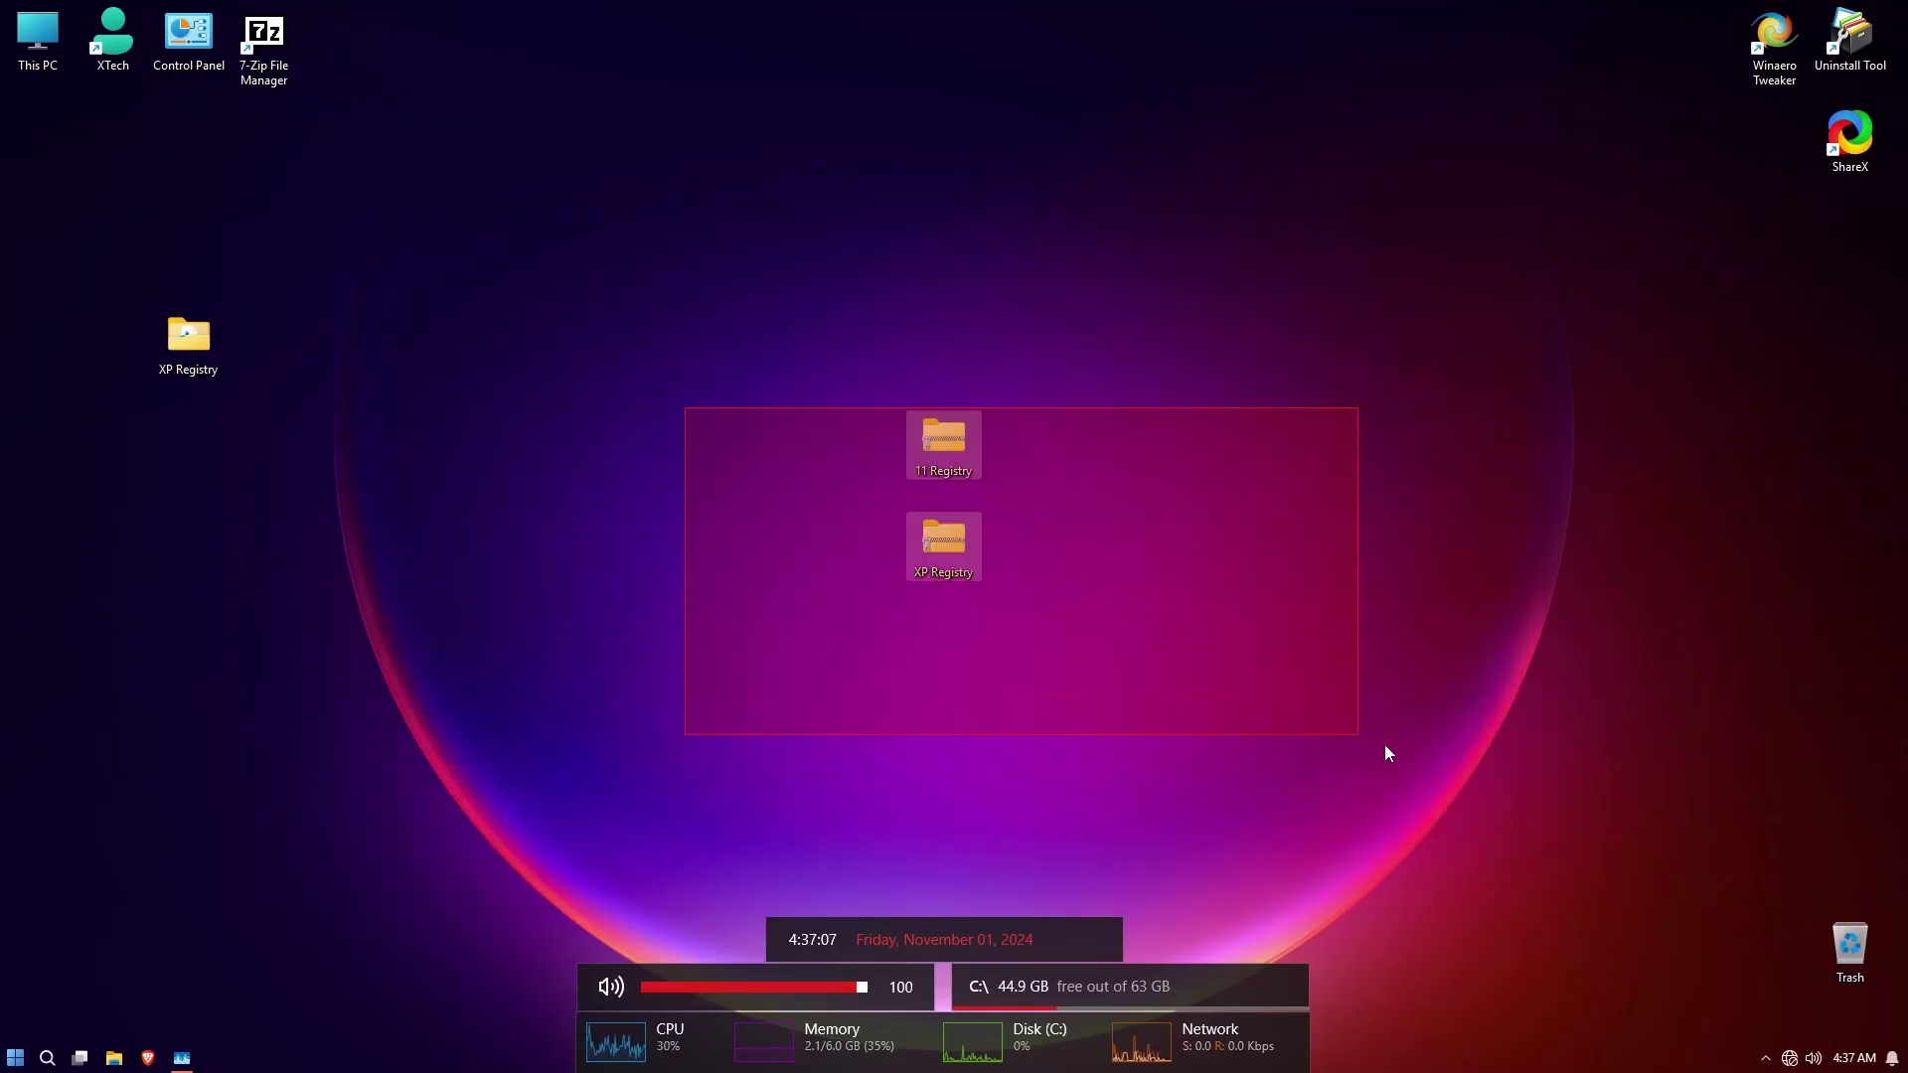
click(1484, 861)
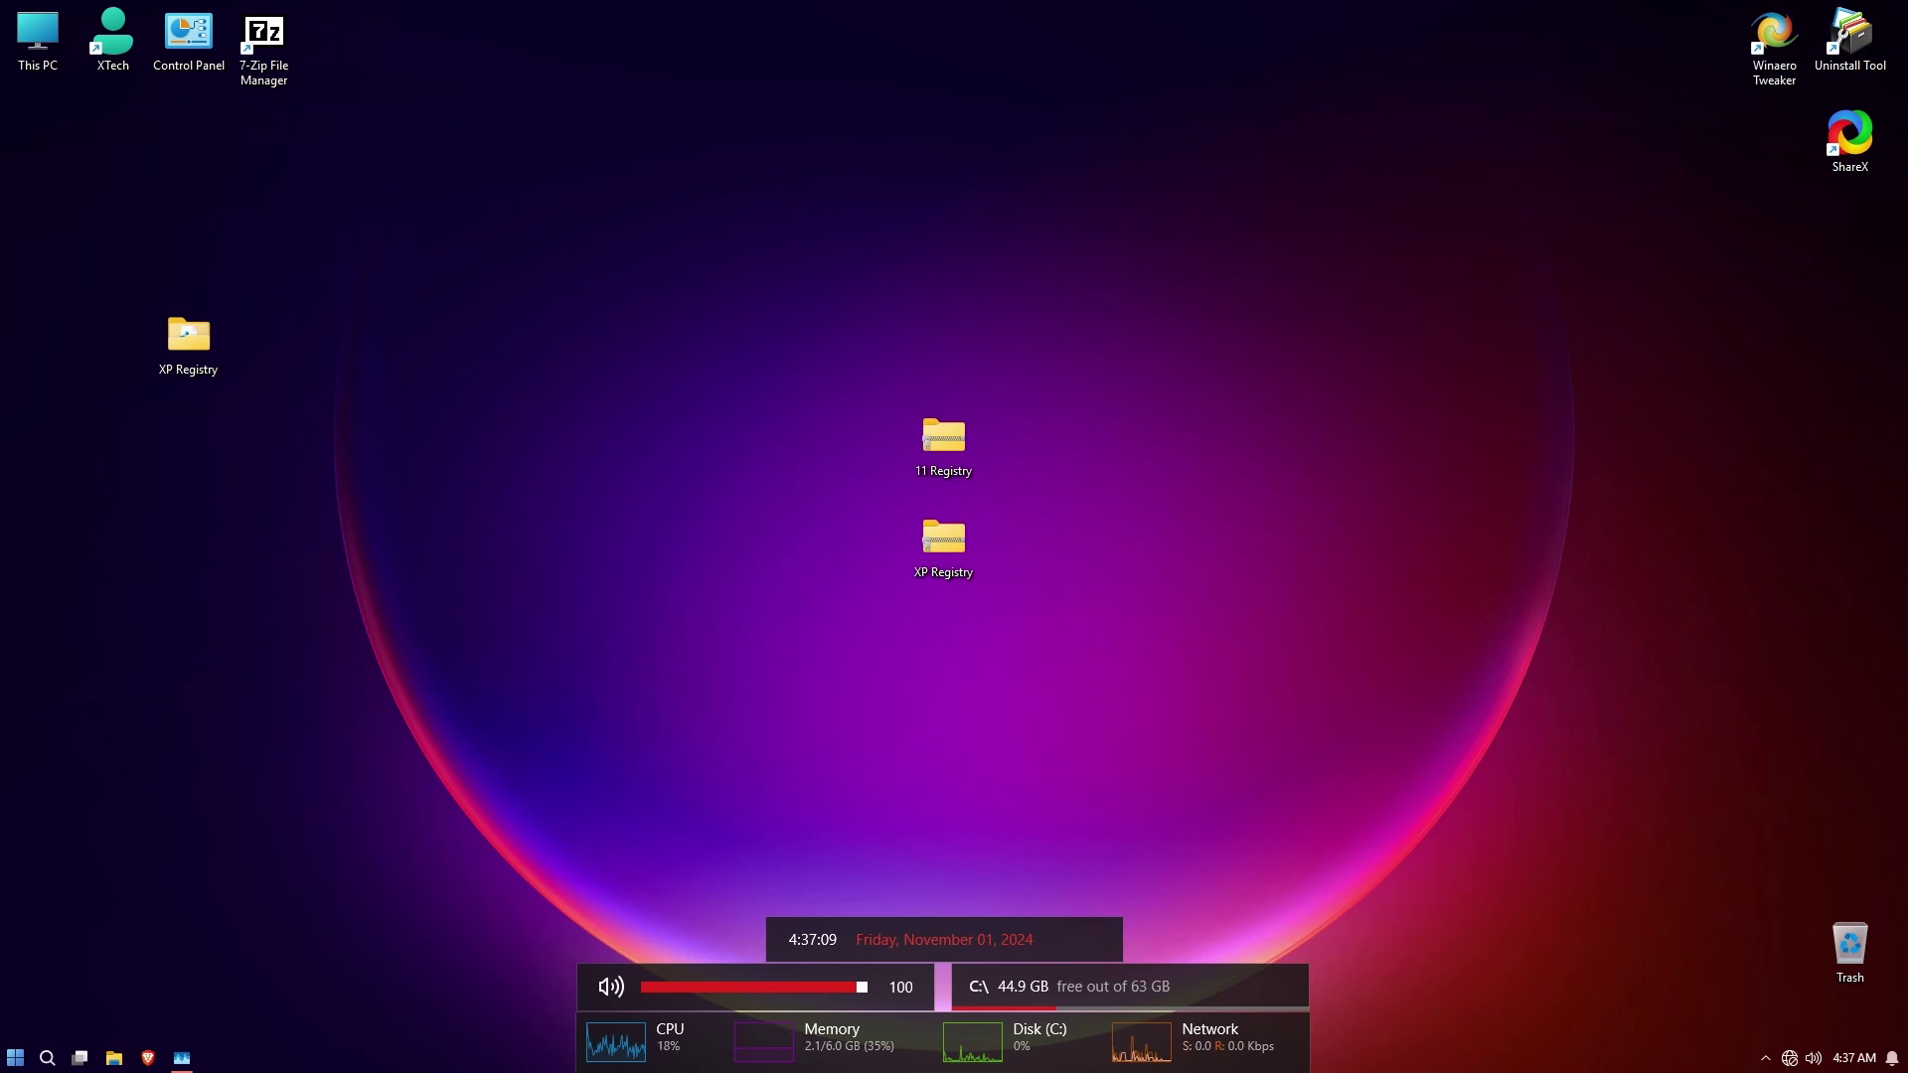
Open Windows Settings from the Start menu, check its System page, and close it.
click(5, 1061)
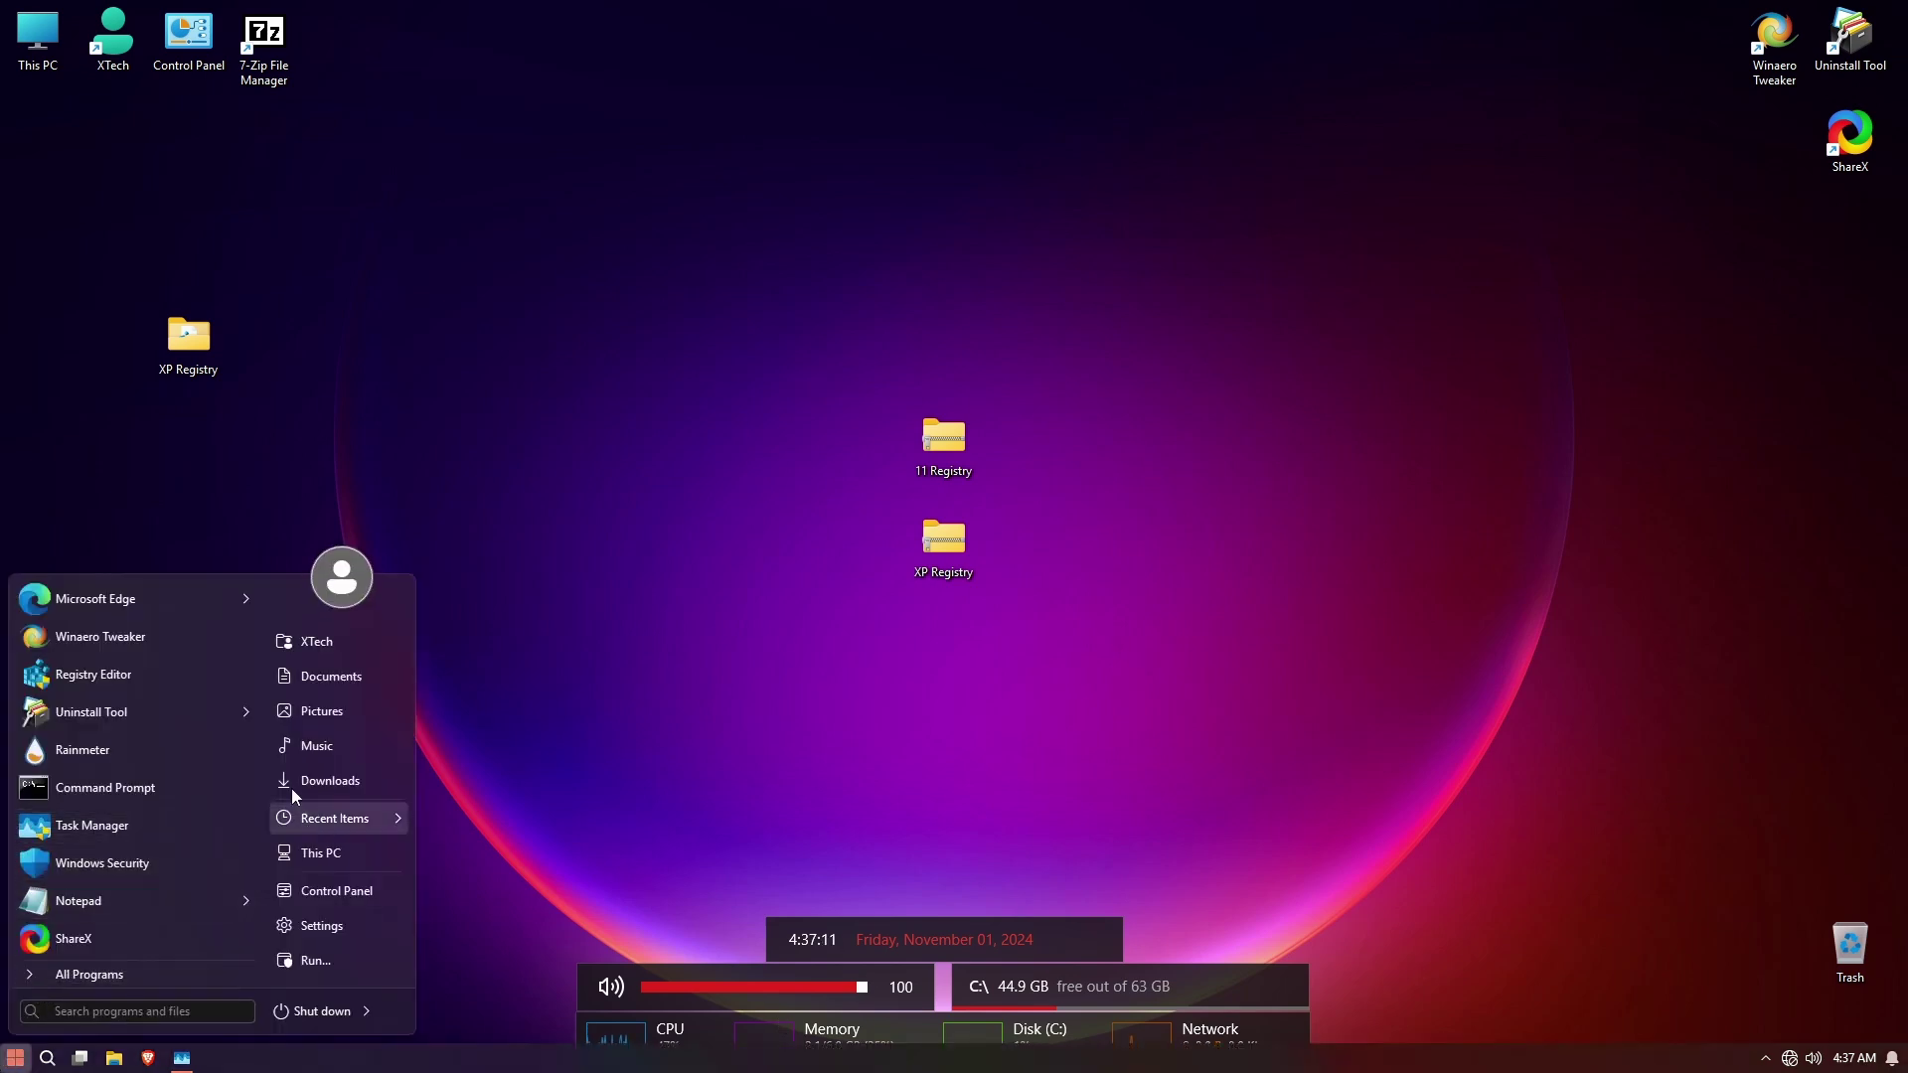
click(367, 1011)
click(302, 922)
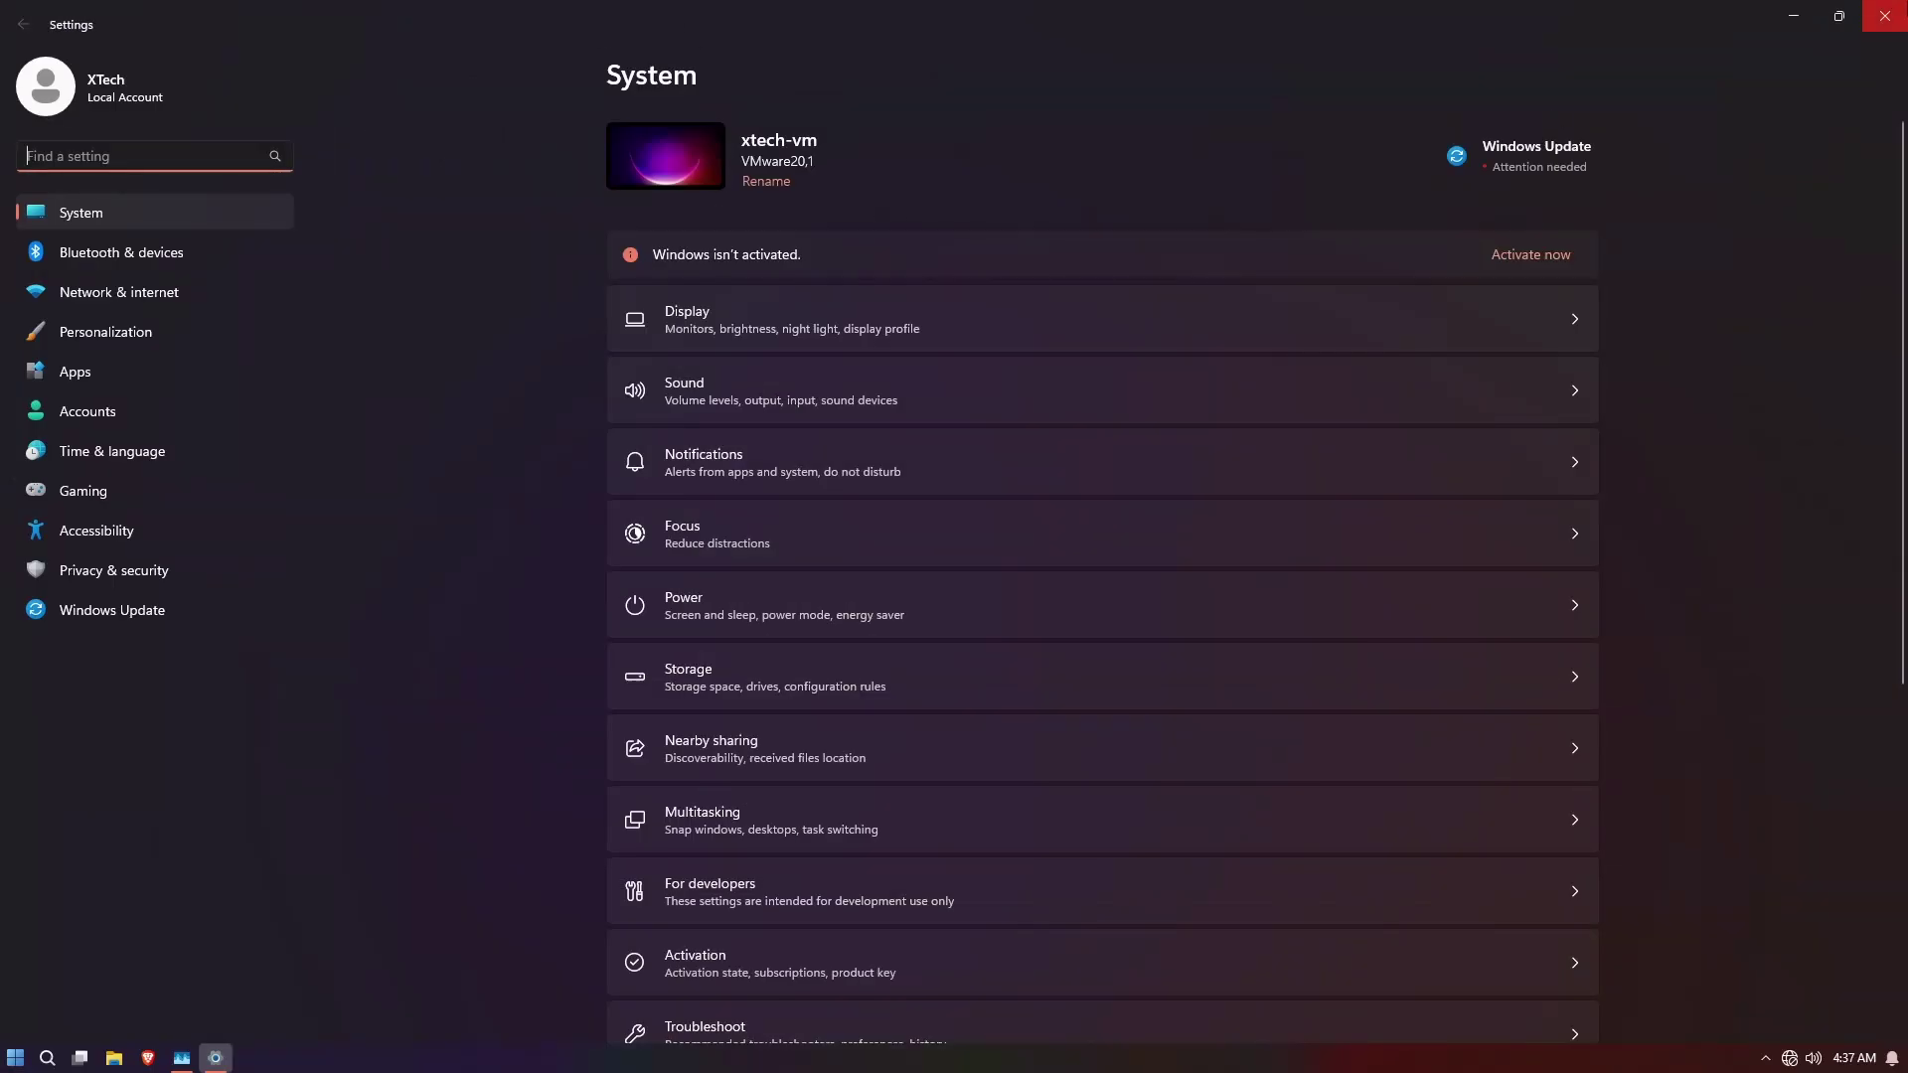
click(1885, 15)
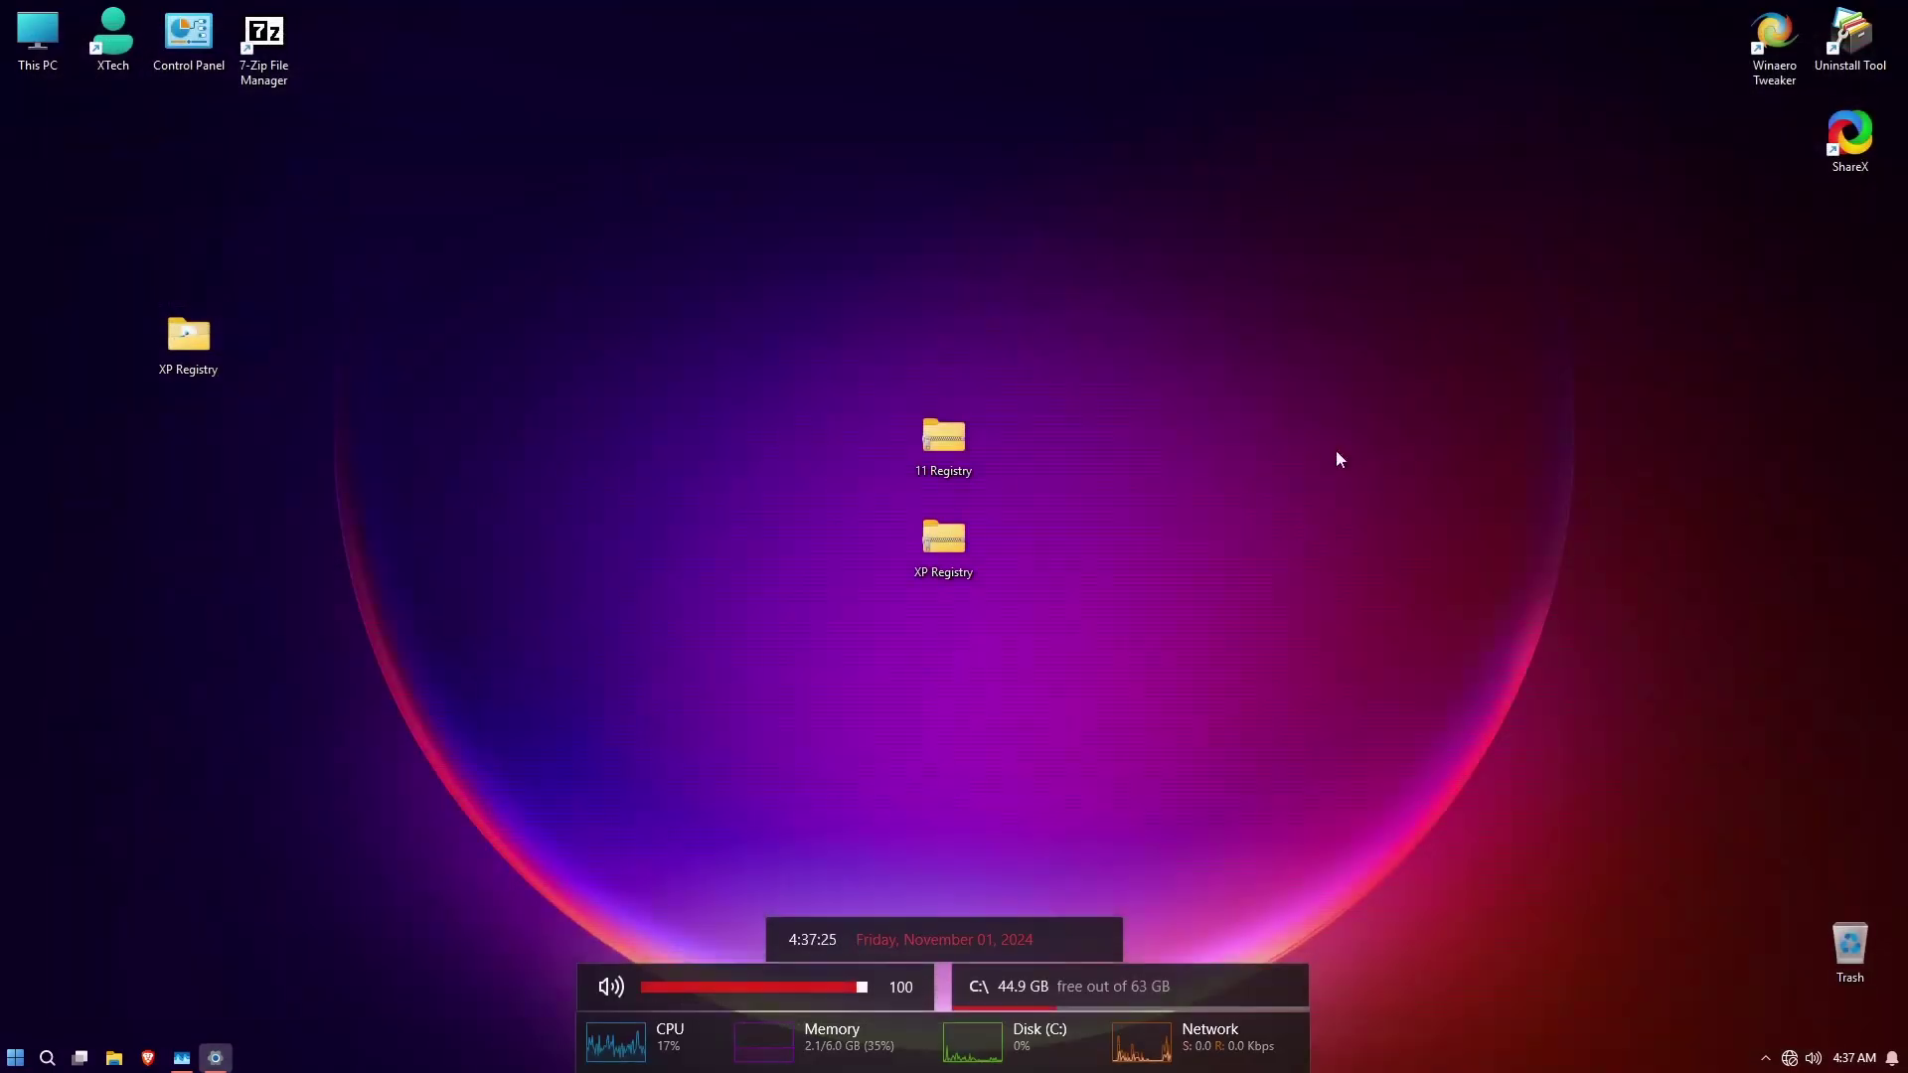
Open File Explorer and close the surplus windows so that a single Home window remains.
click(15, 1057)
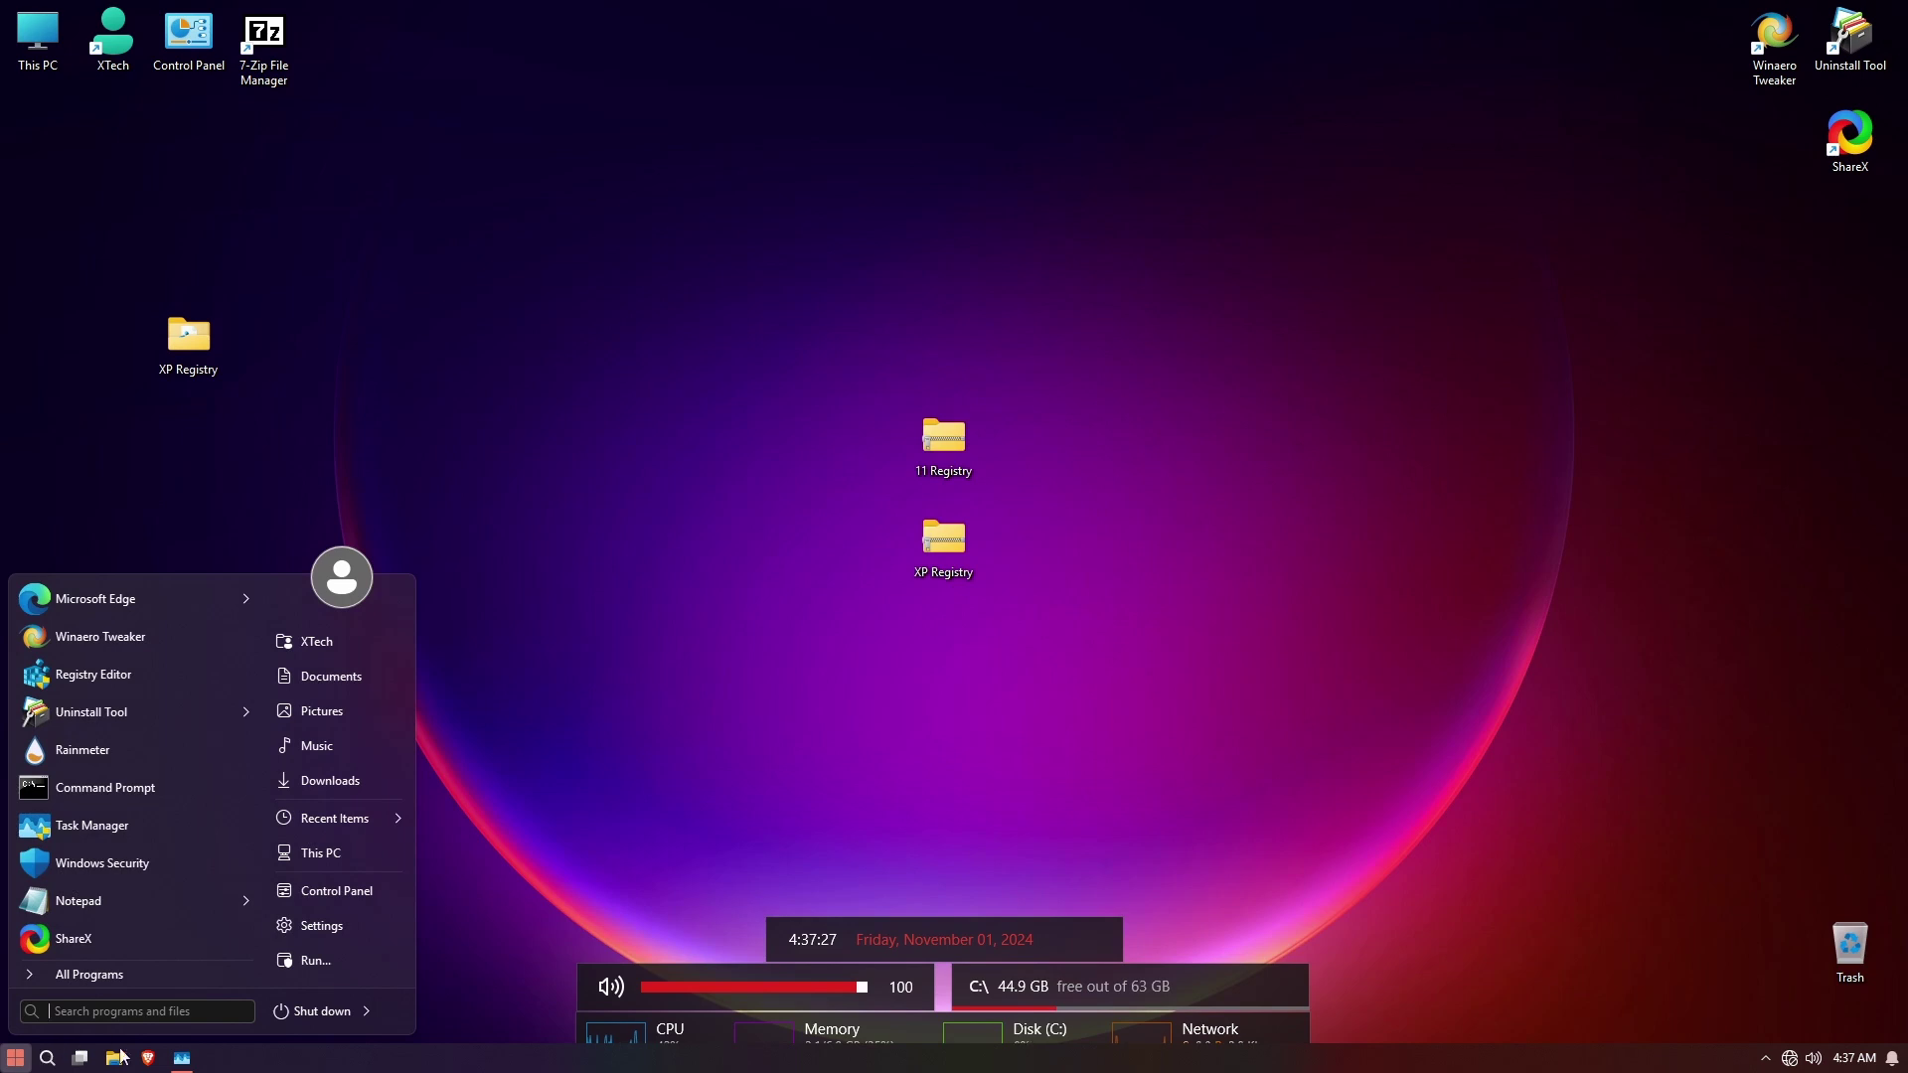
click(121, 1057)
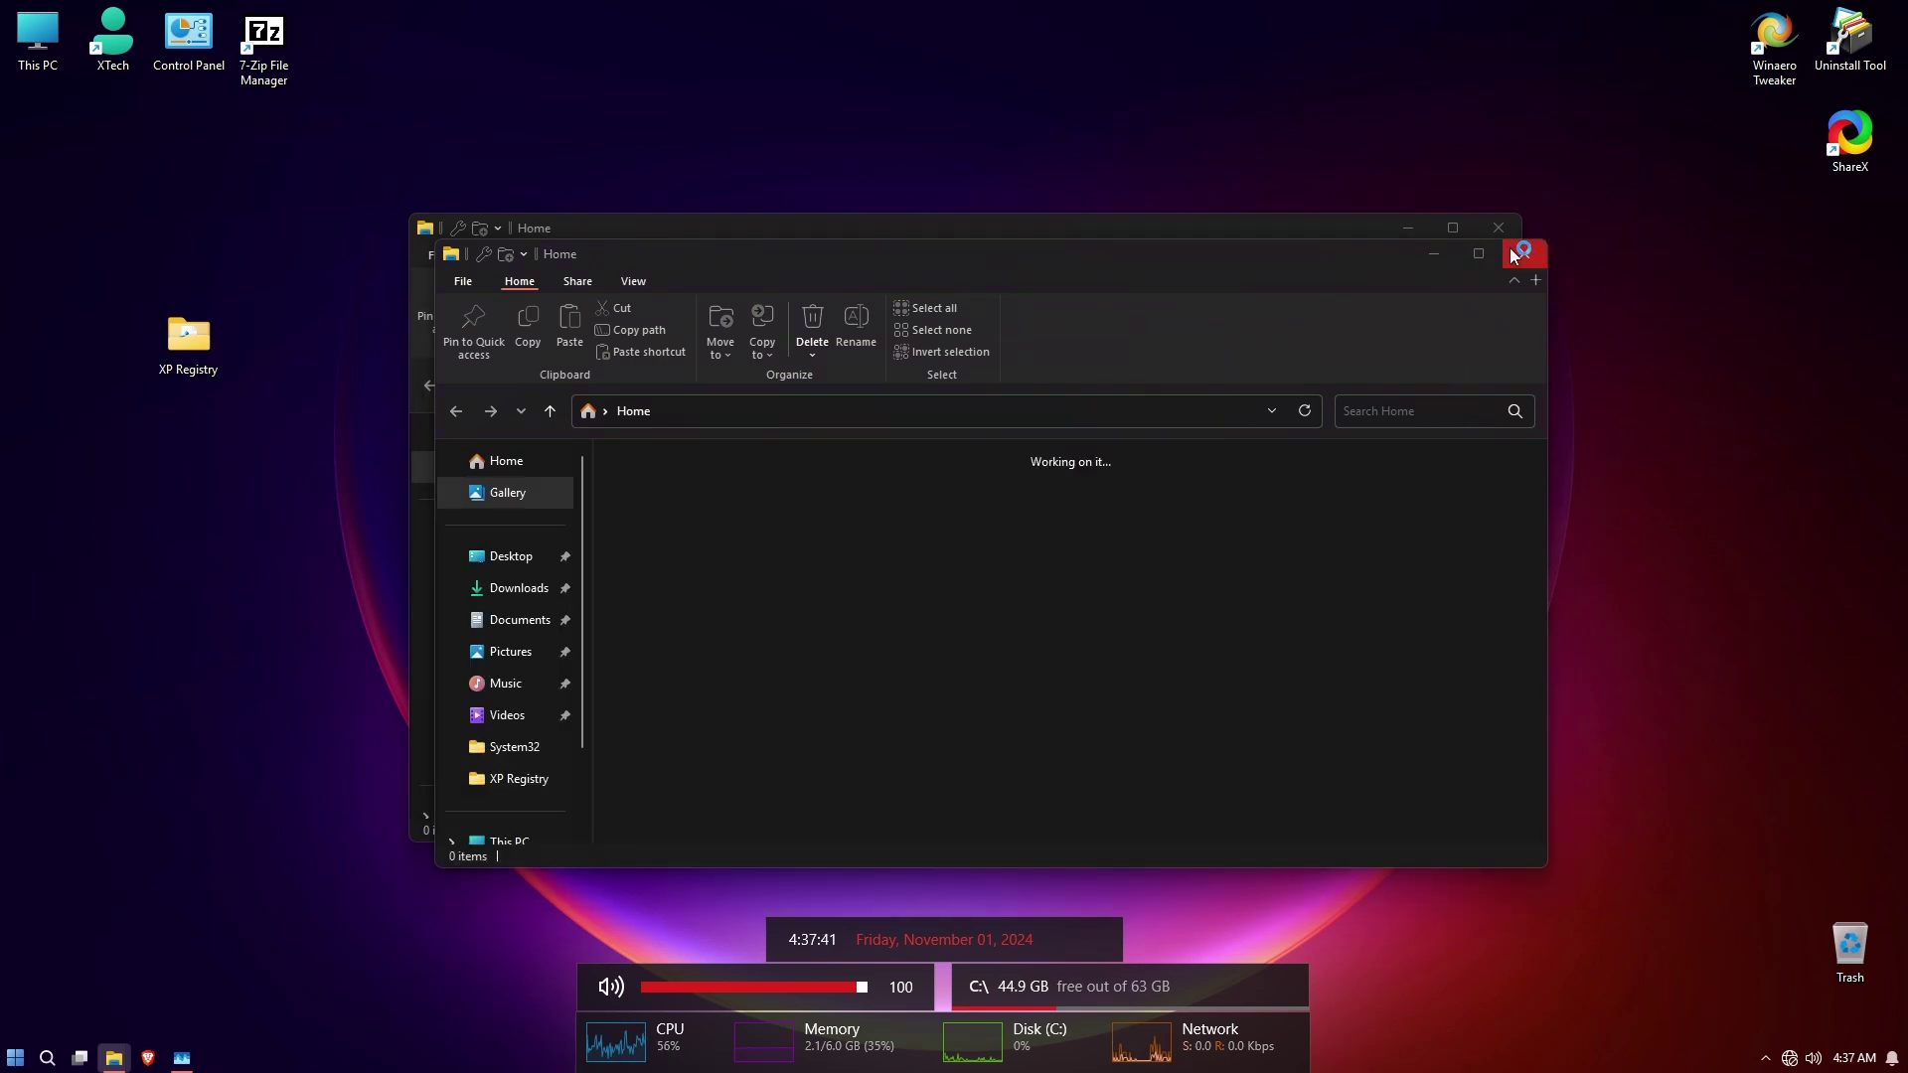
click(1512, 257)
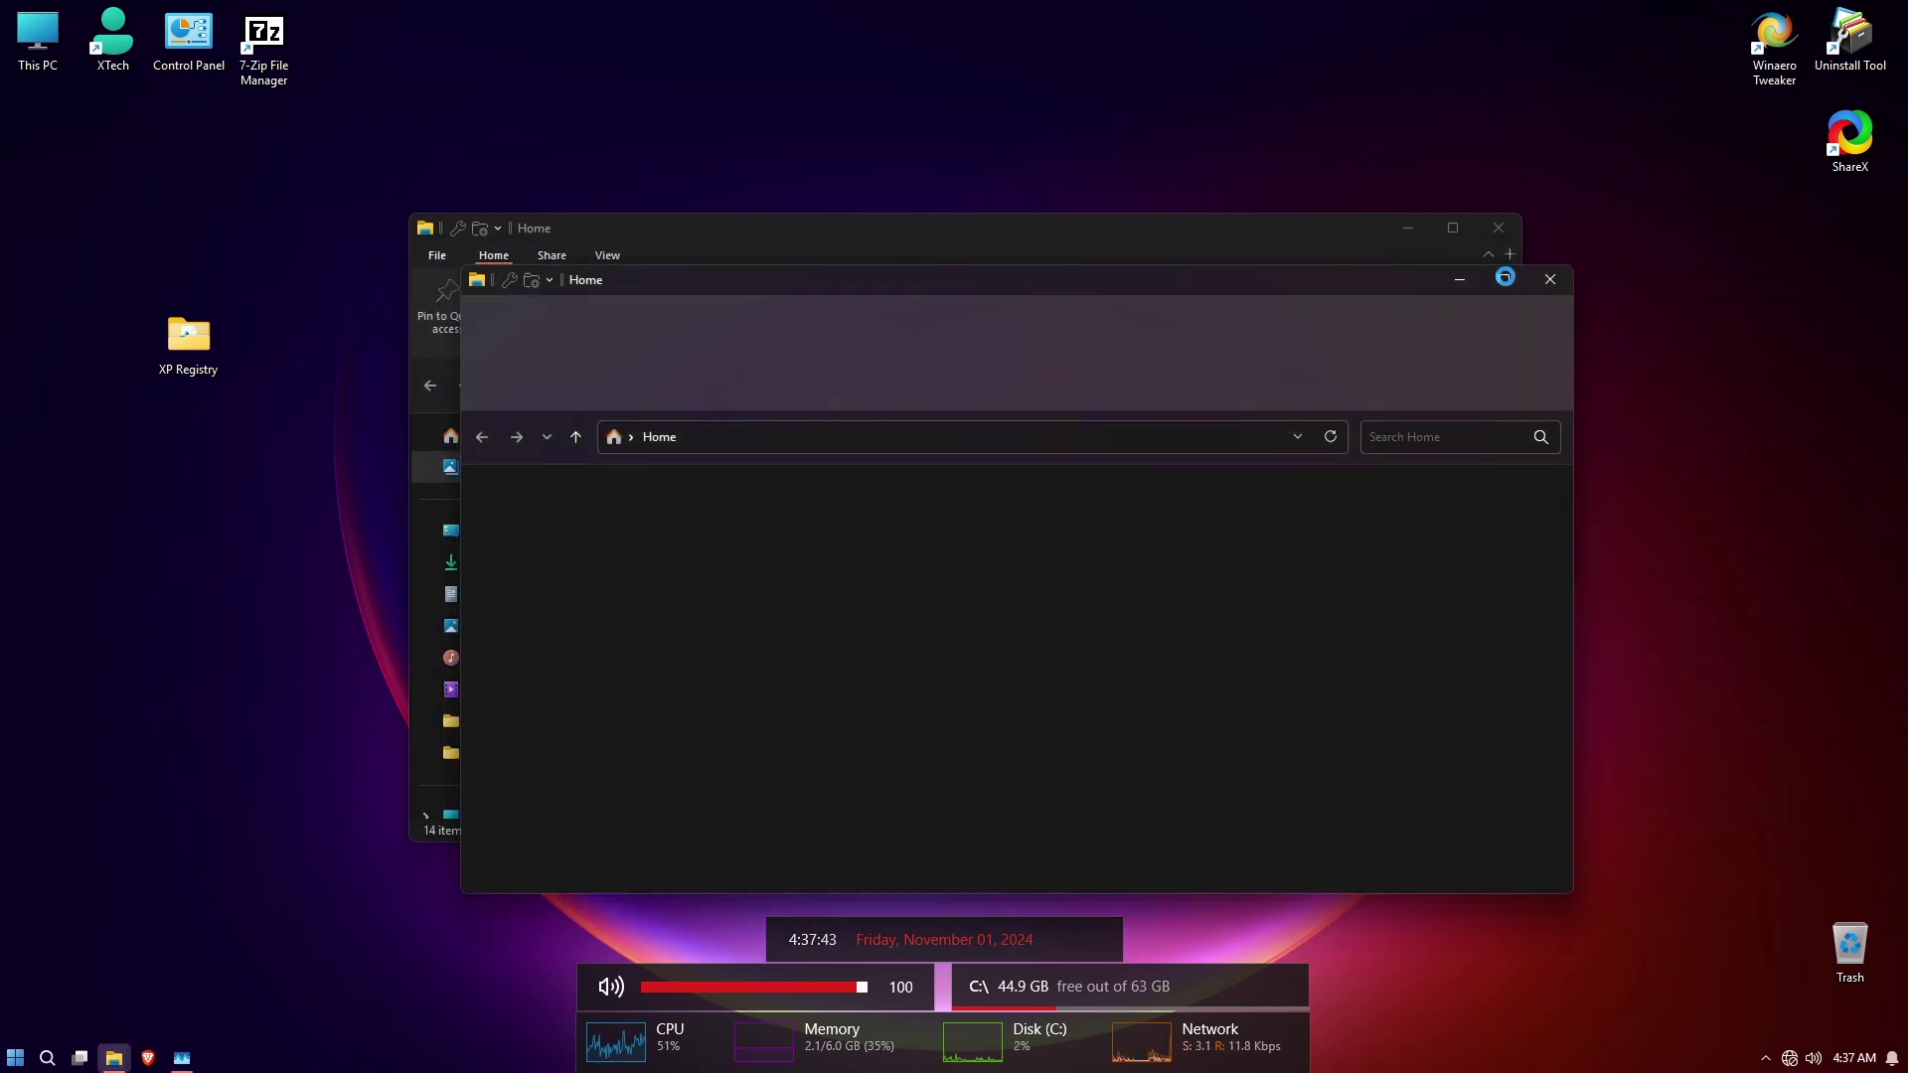
click(1562, 278)
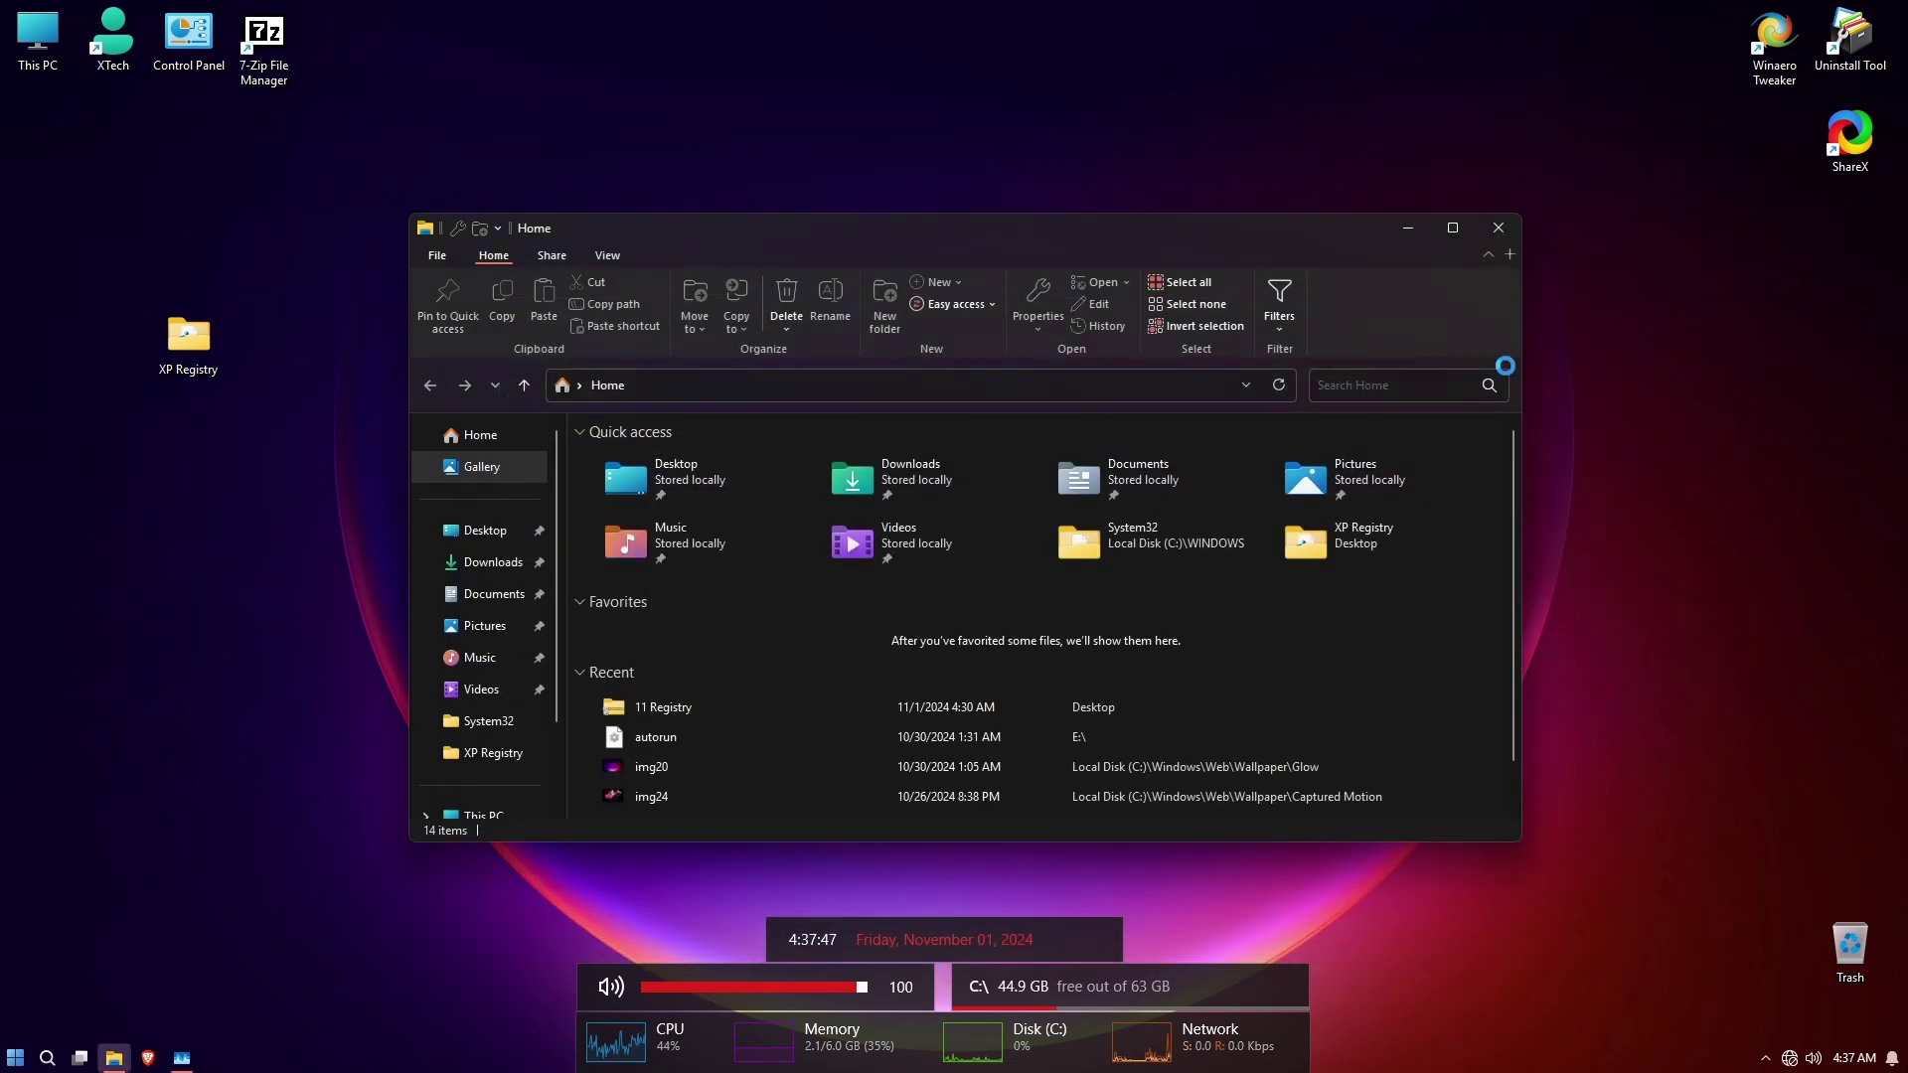
Browse This PC and the contents of Local Disk (C:) in File Explorer, then close it.
scroll(526, 656, down, 2)
click(501, 690)
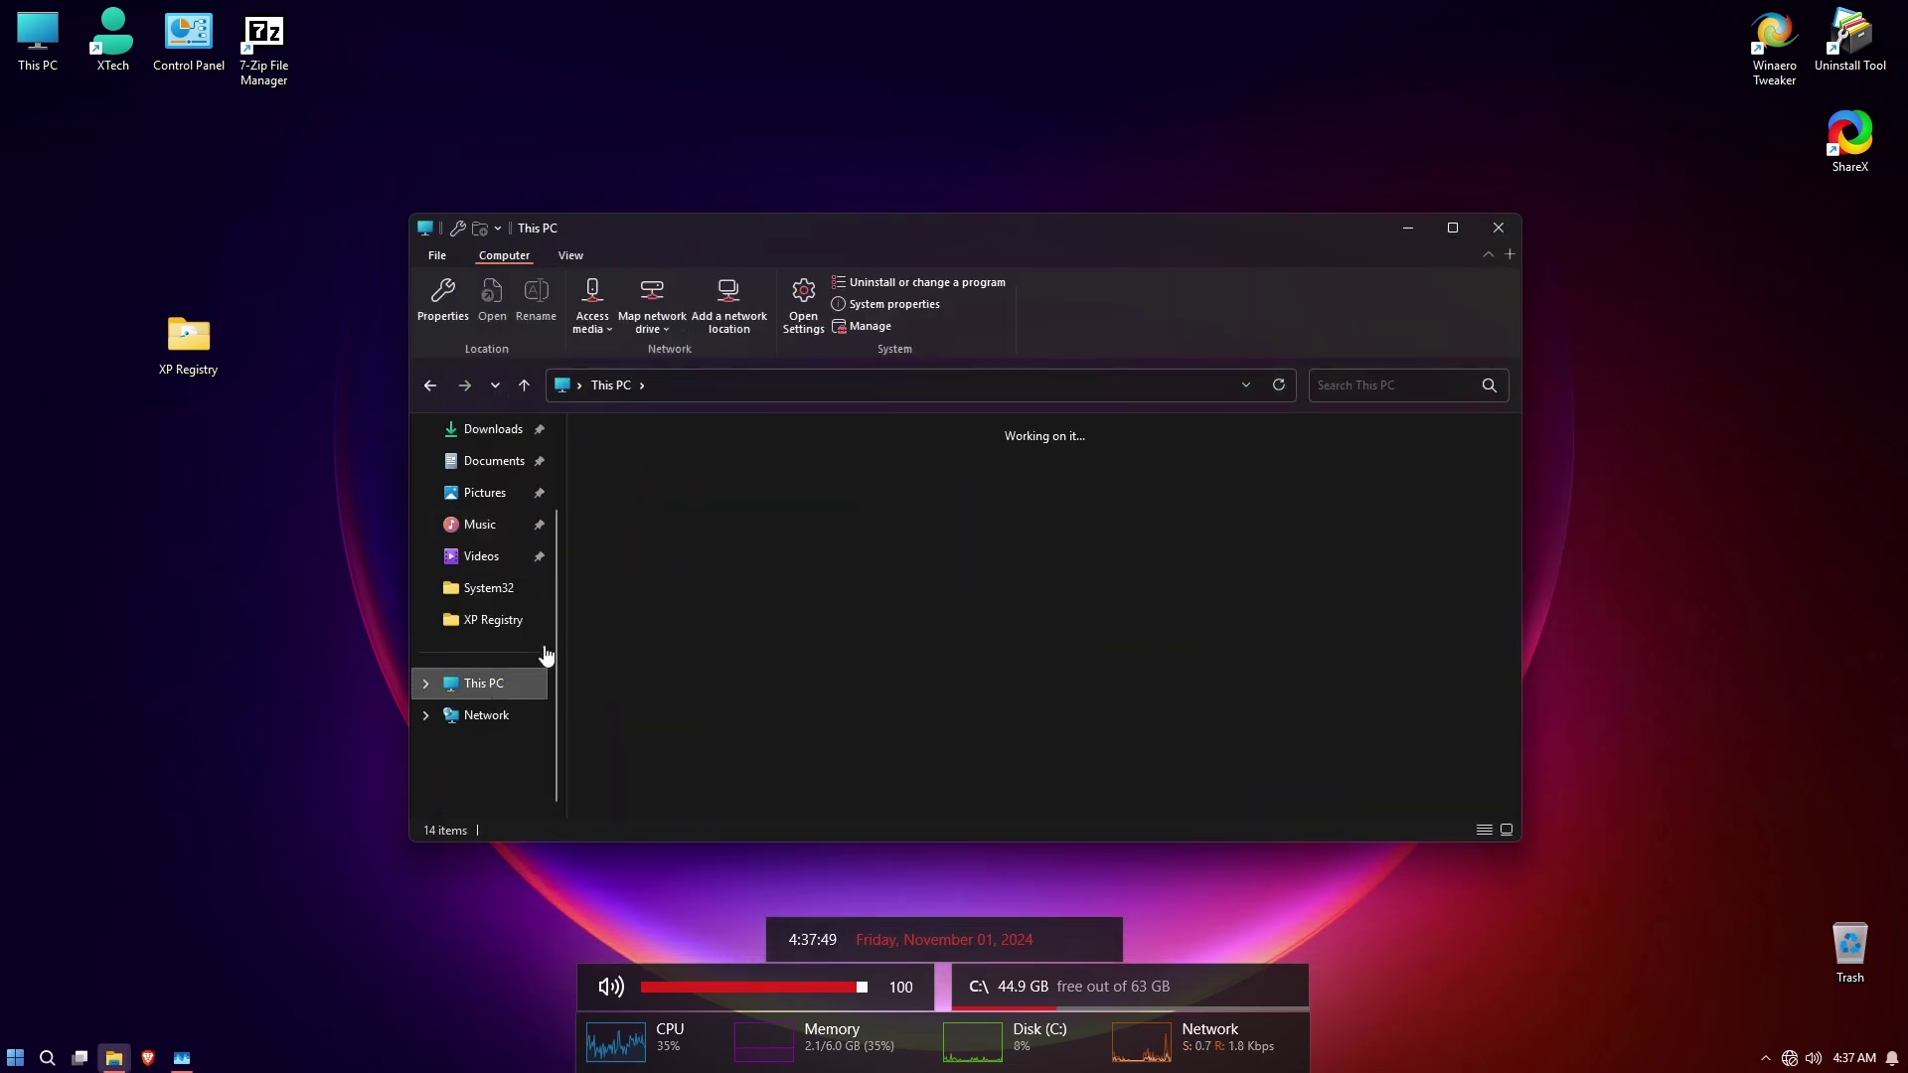
double_click(781, 715)
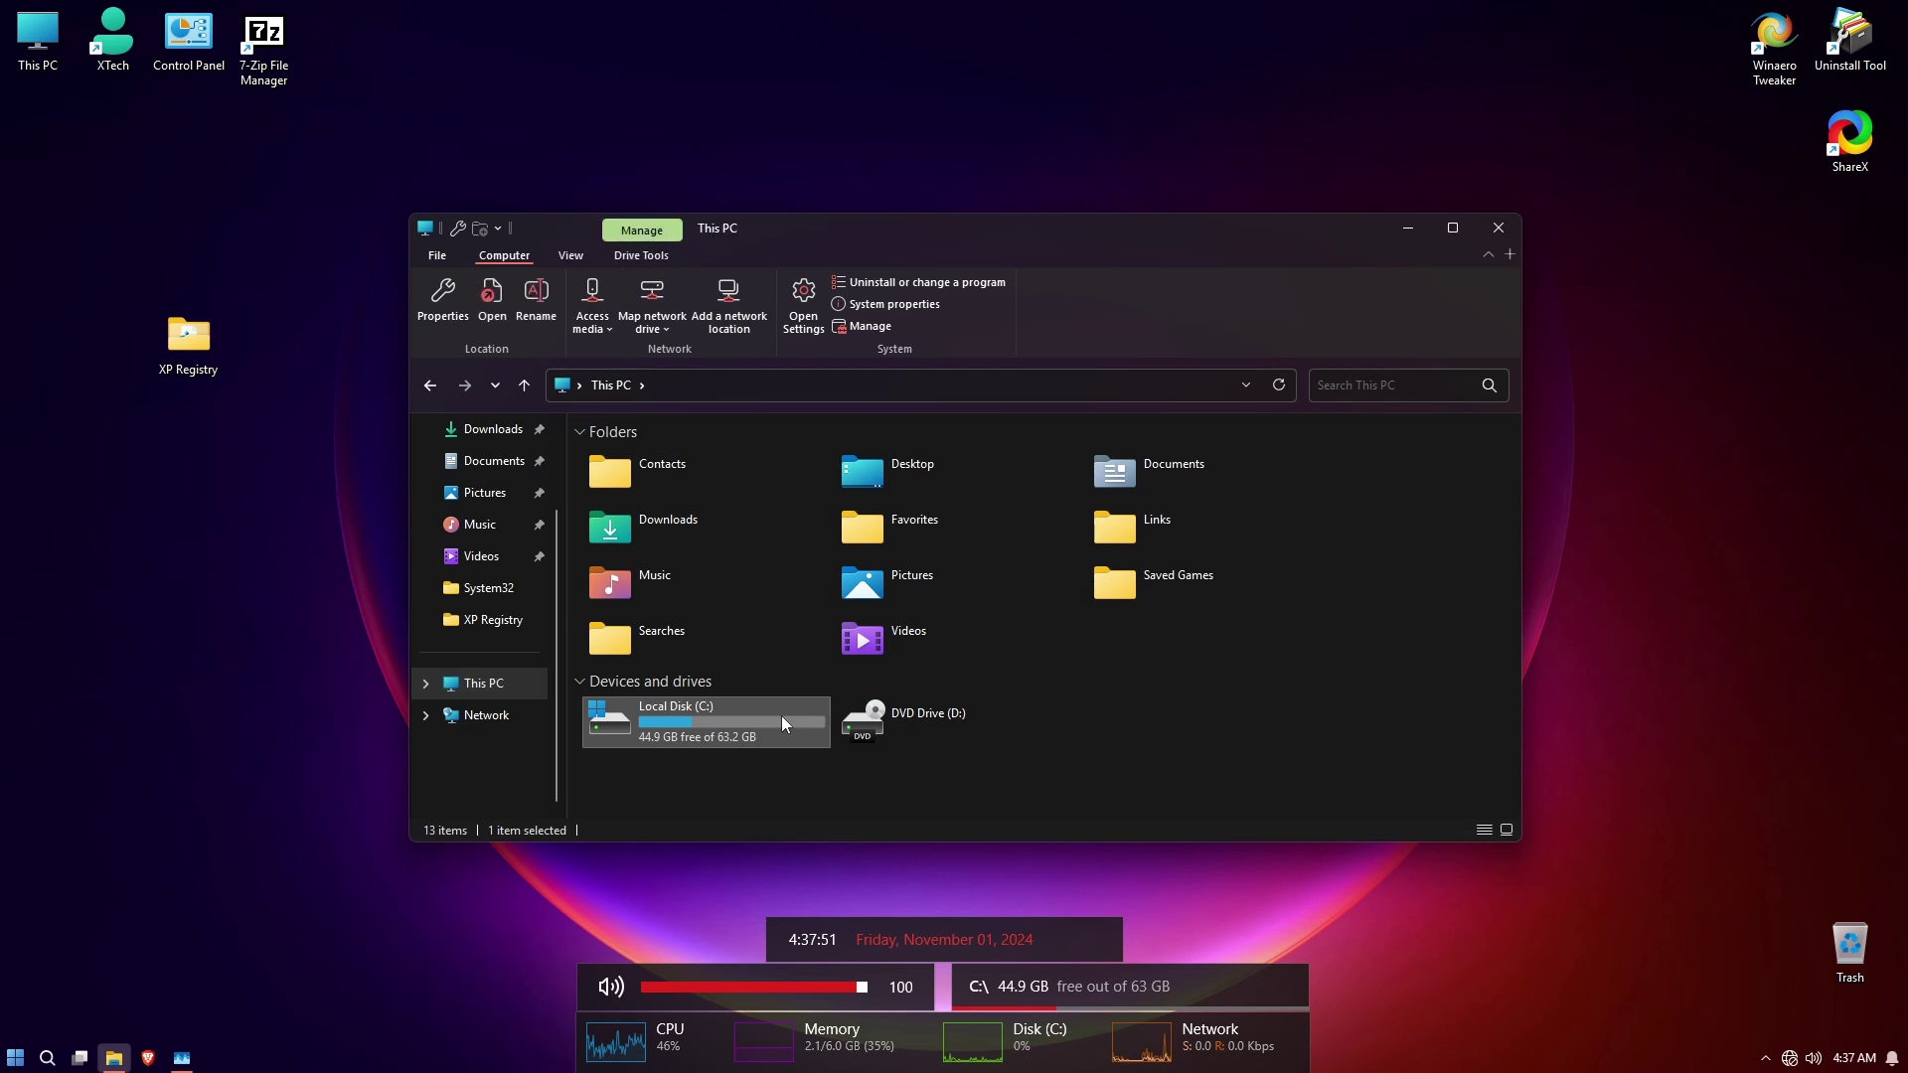
scroll(547, 614, up, 2)
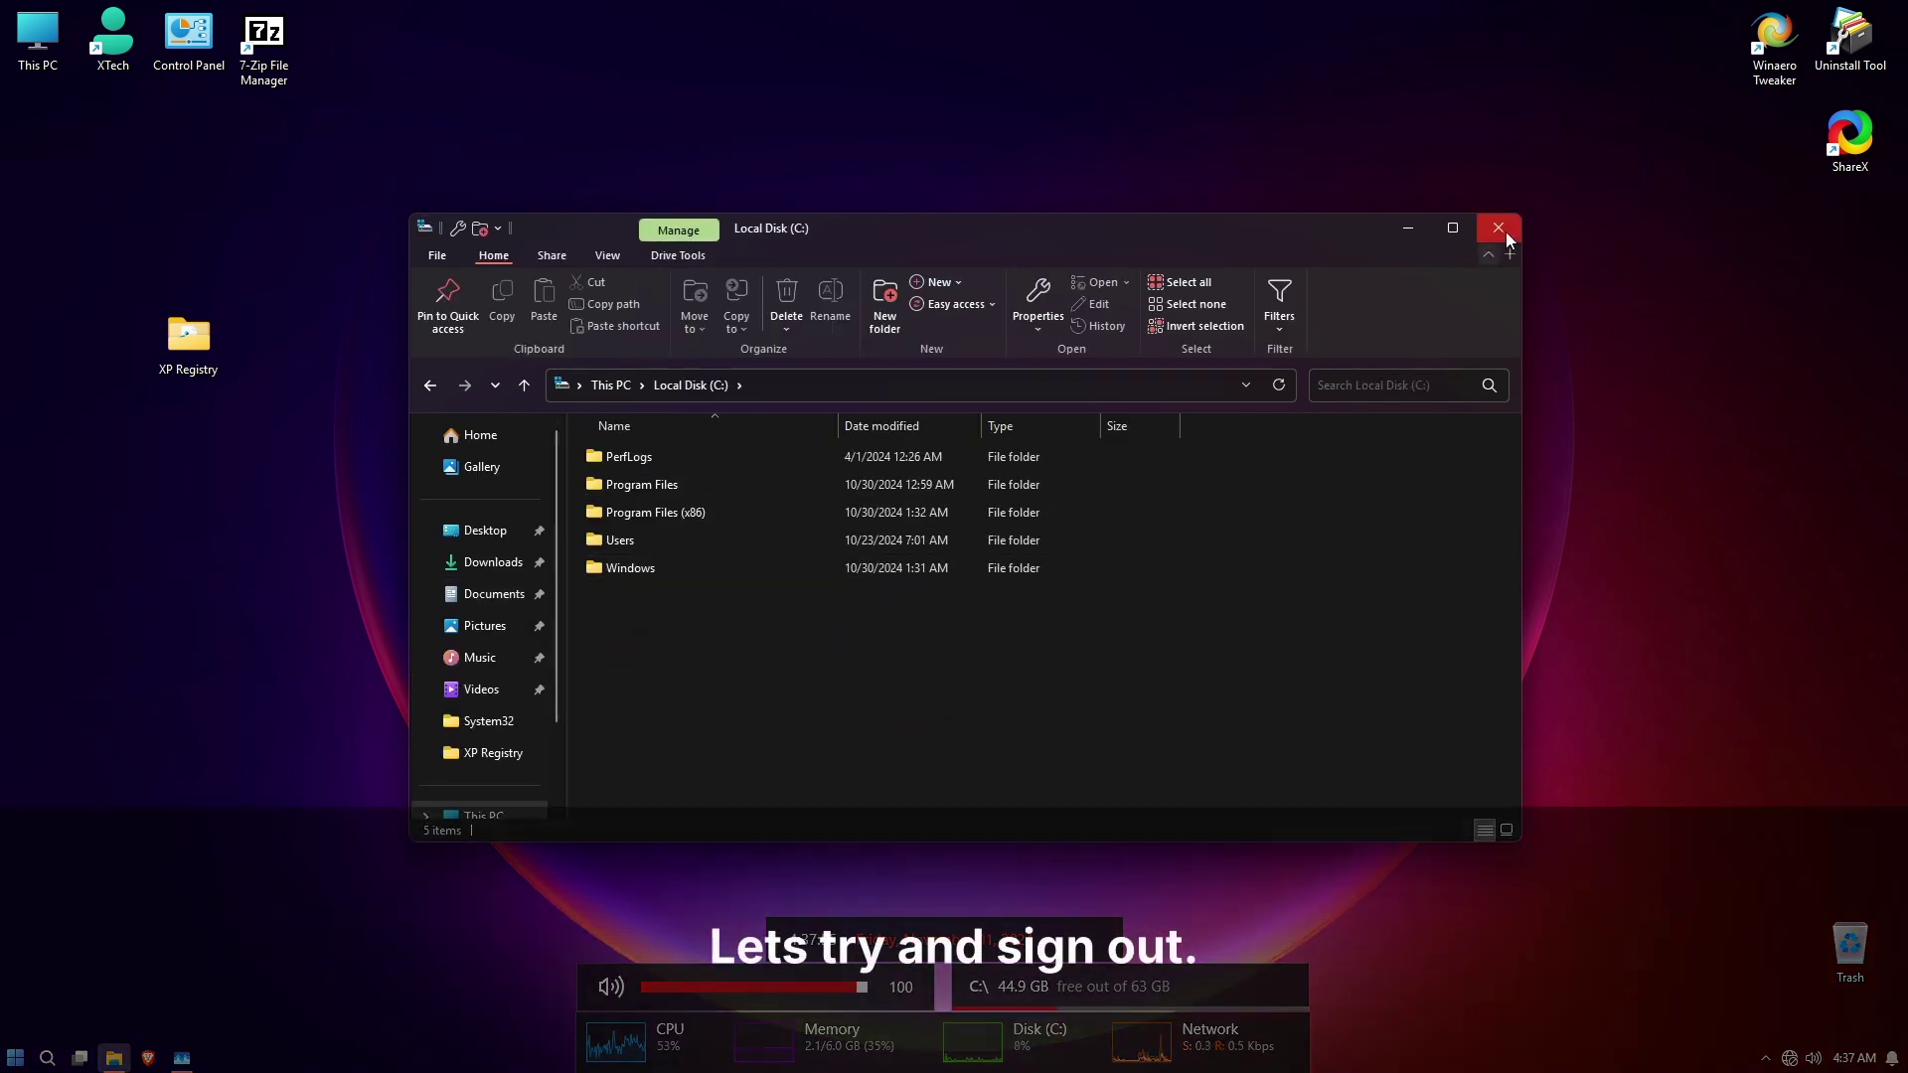
click(1505, 231)
Sign out of the current Windows 11 session.
key(super)
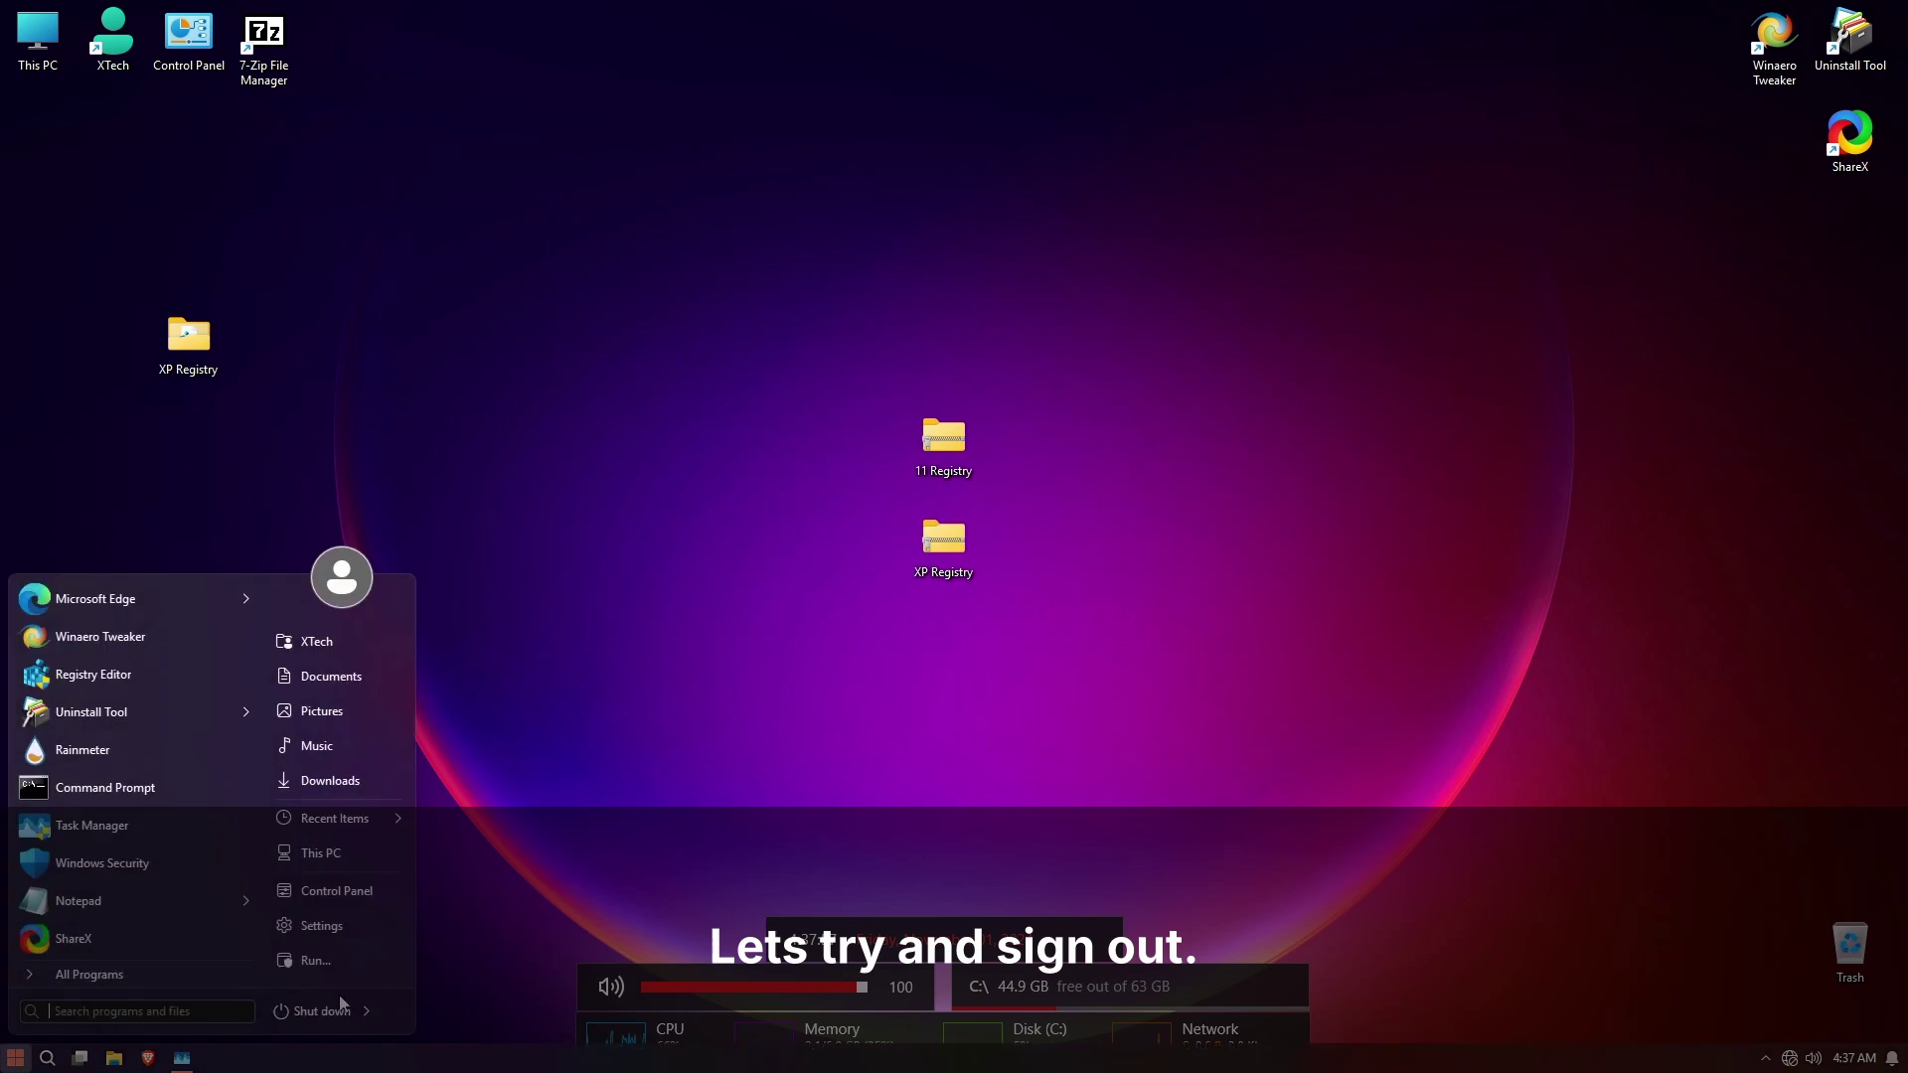
click(367, 1011)
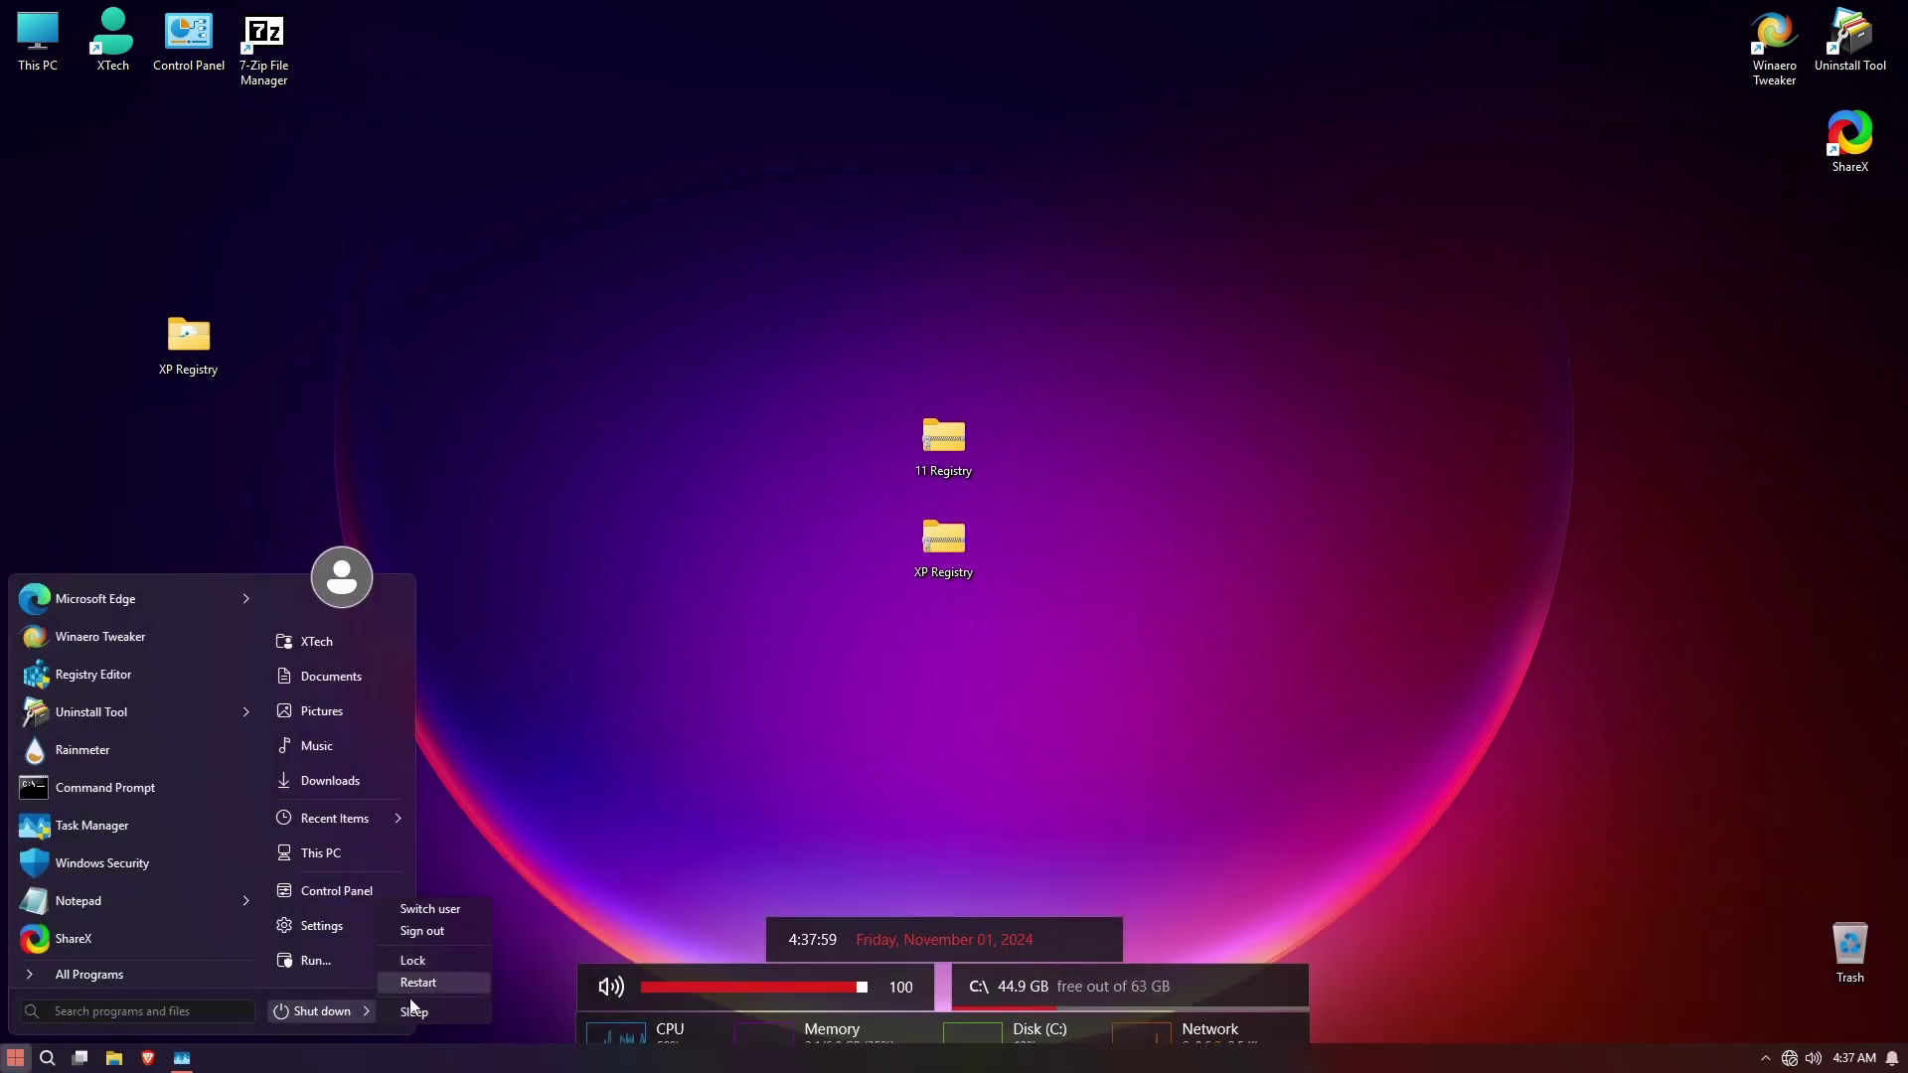
click(416, 931)
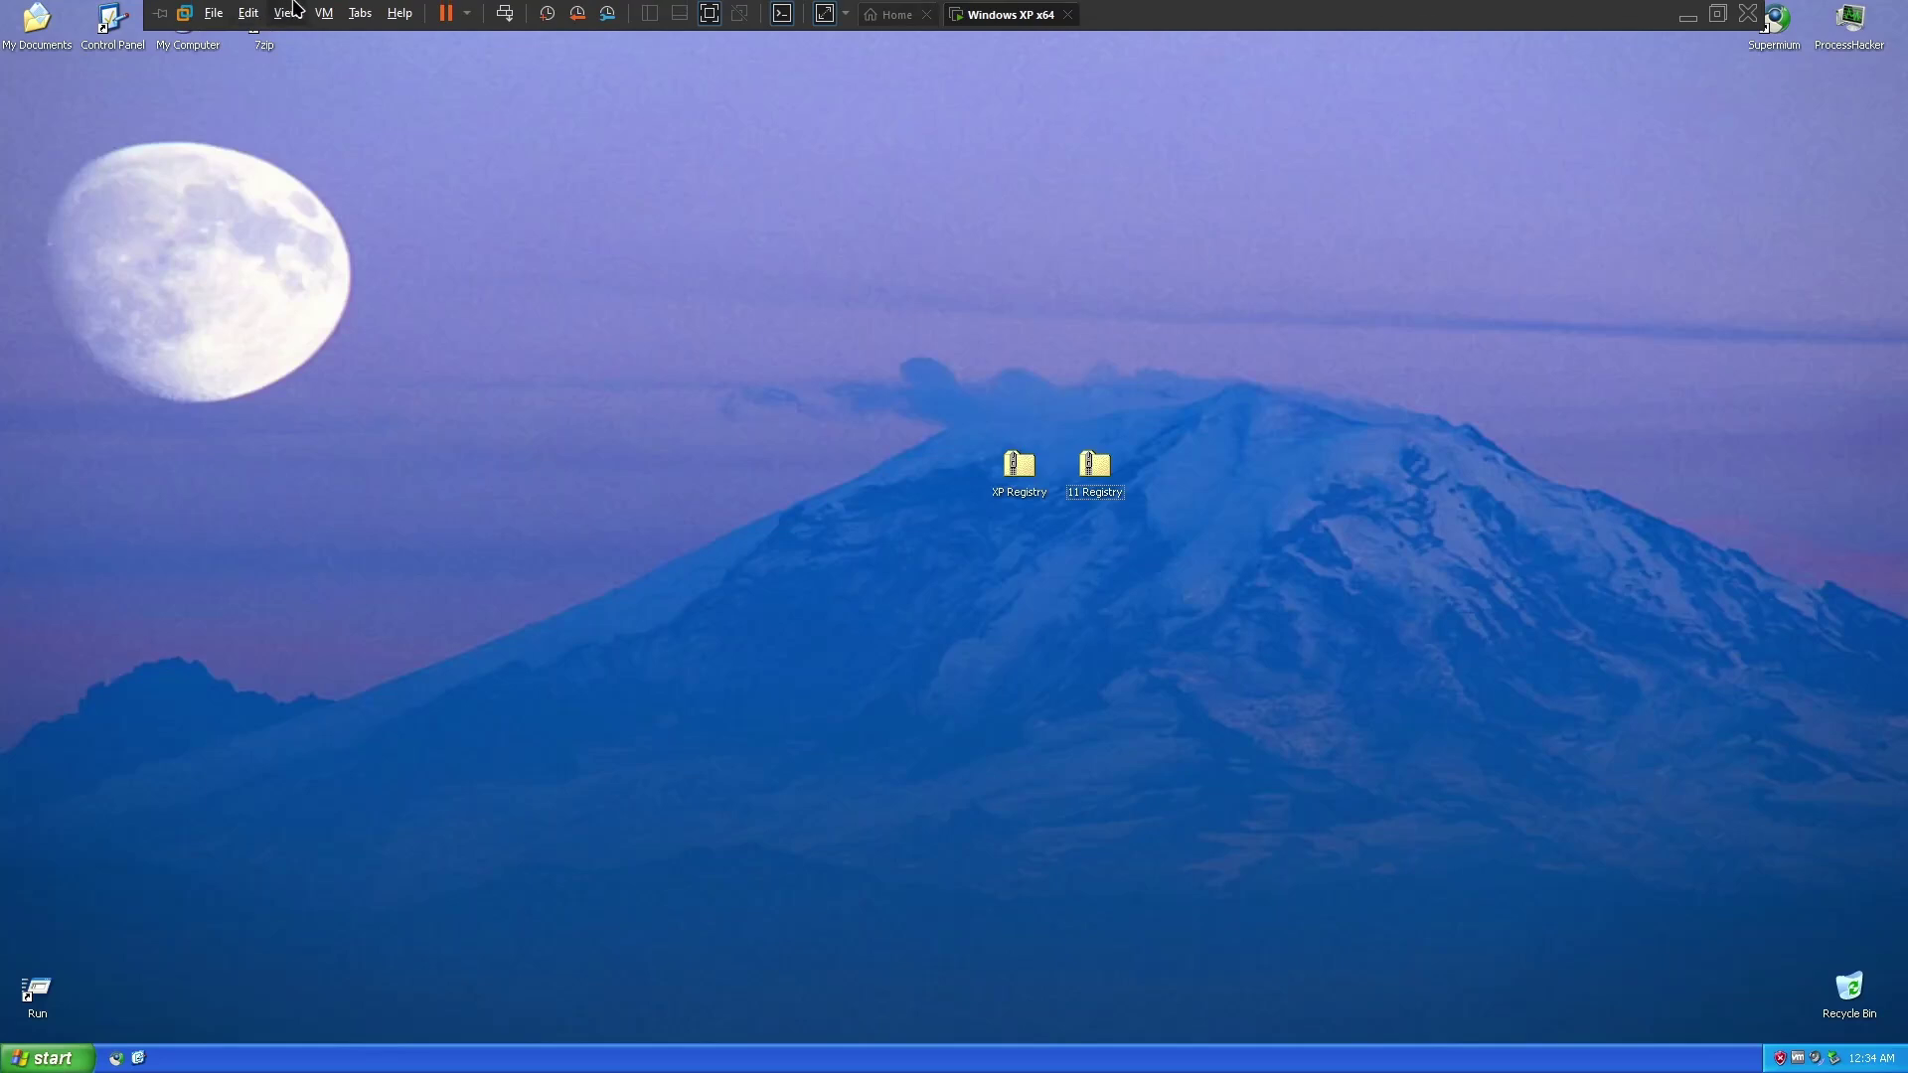
In the Windows XP x64 virtual machine, run "winver" to view the Windows version details.
click(294, 11)
click(328, 67)
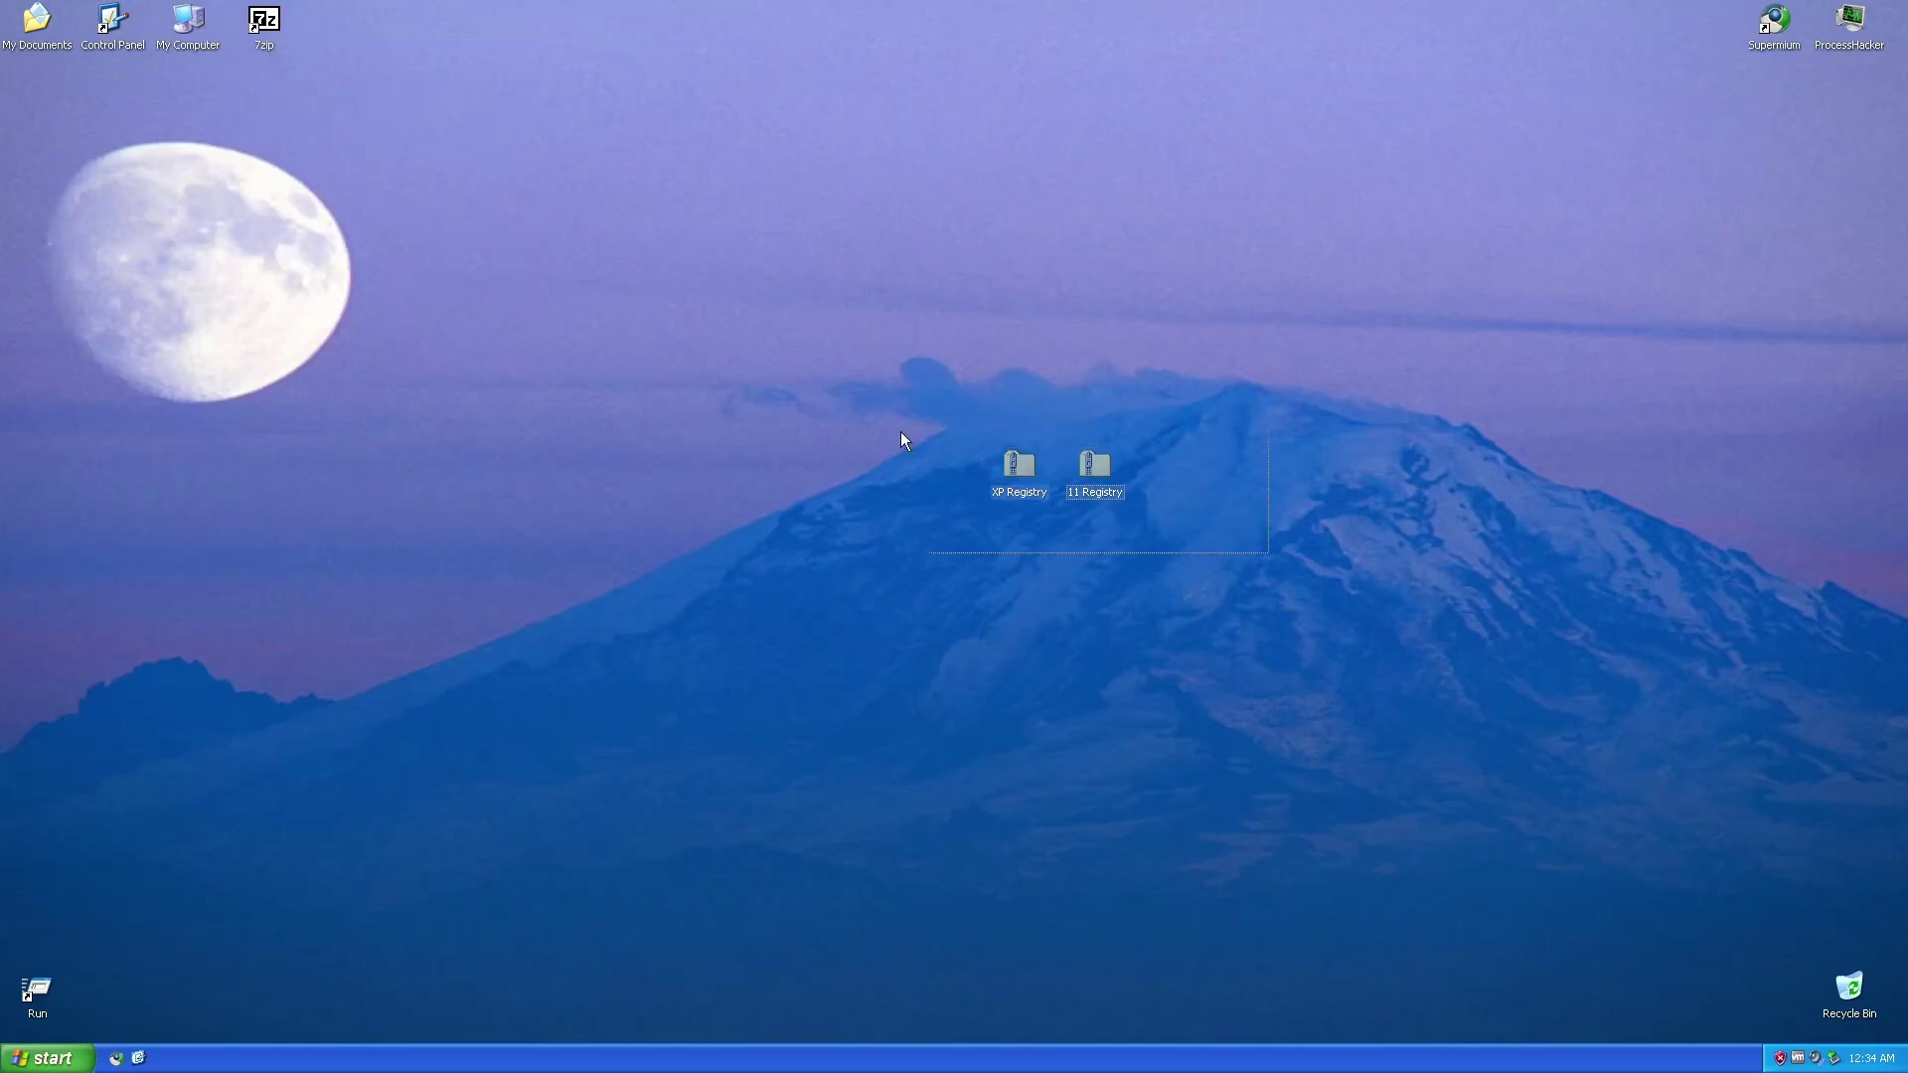
key(super+r)
text(winve)
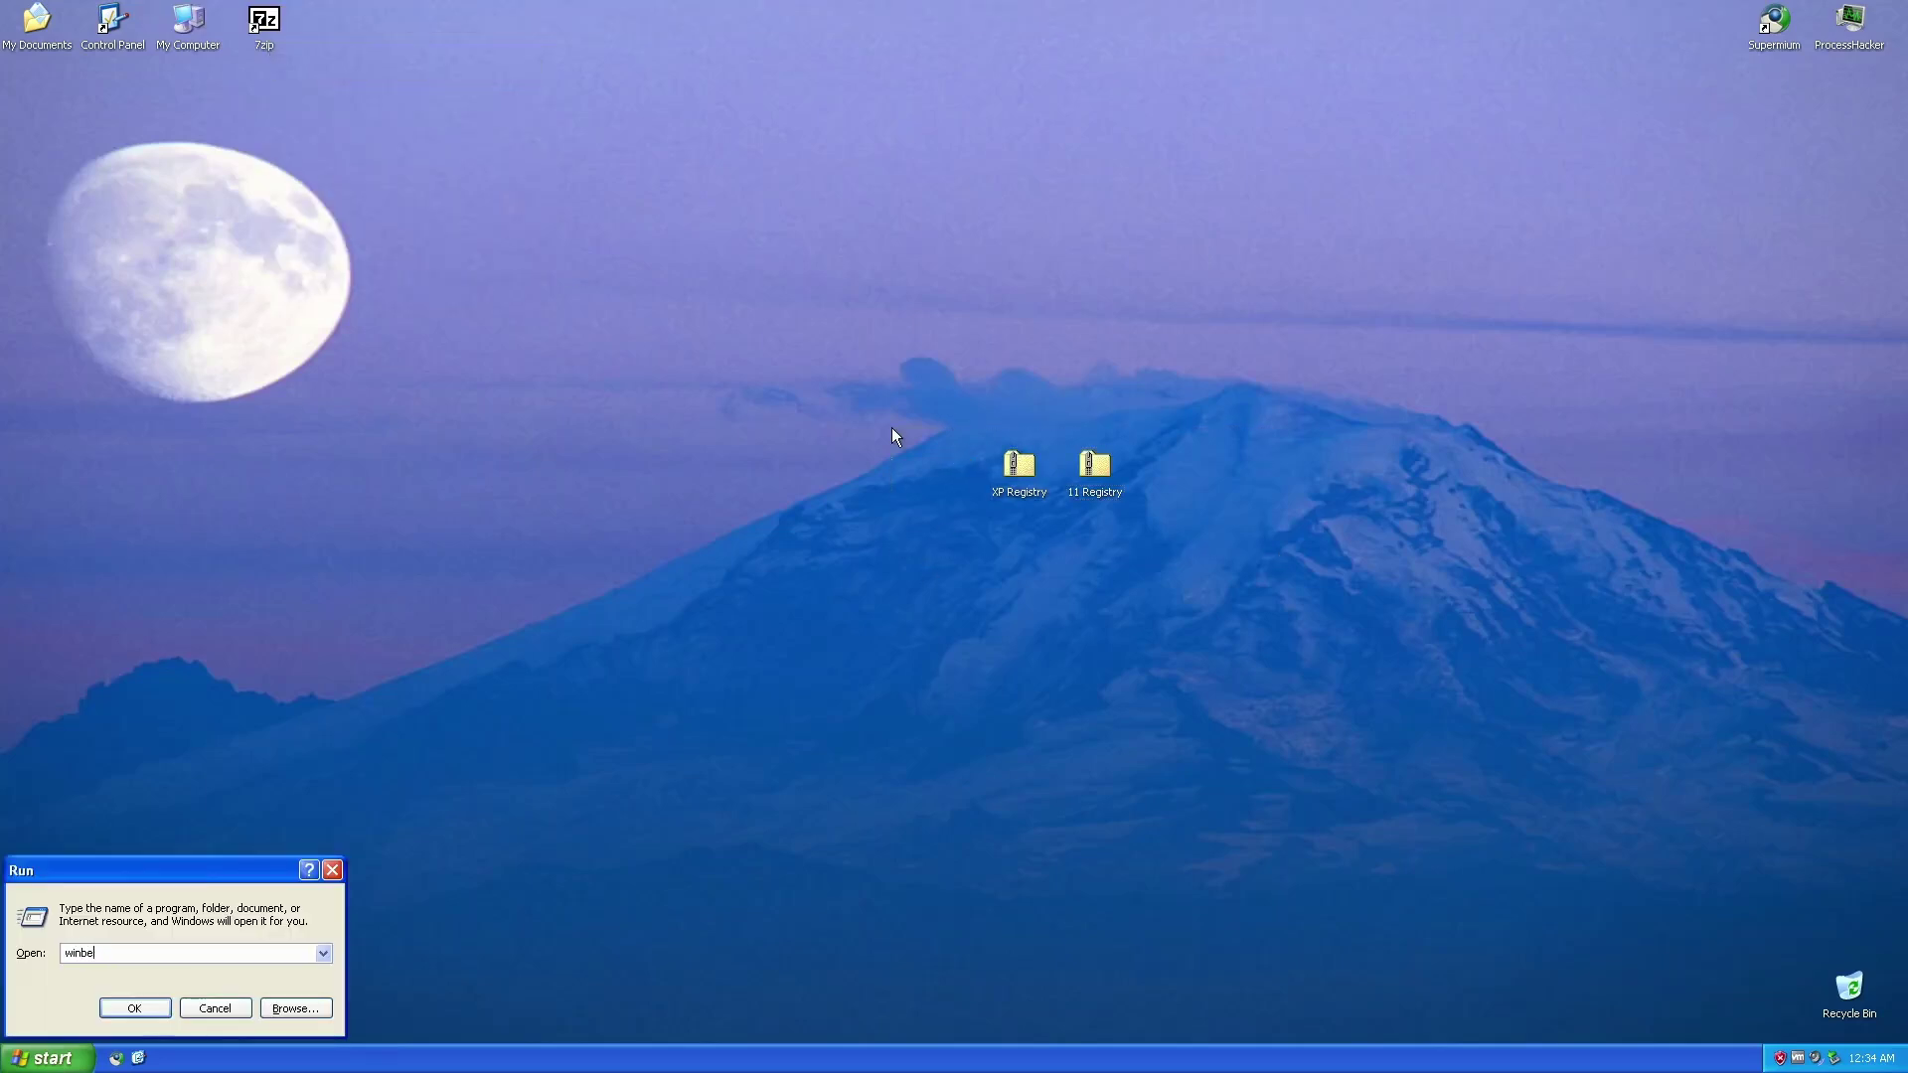
text(r)
key(Return)
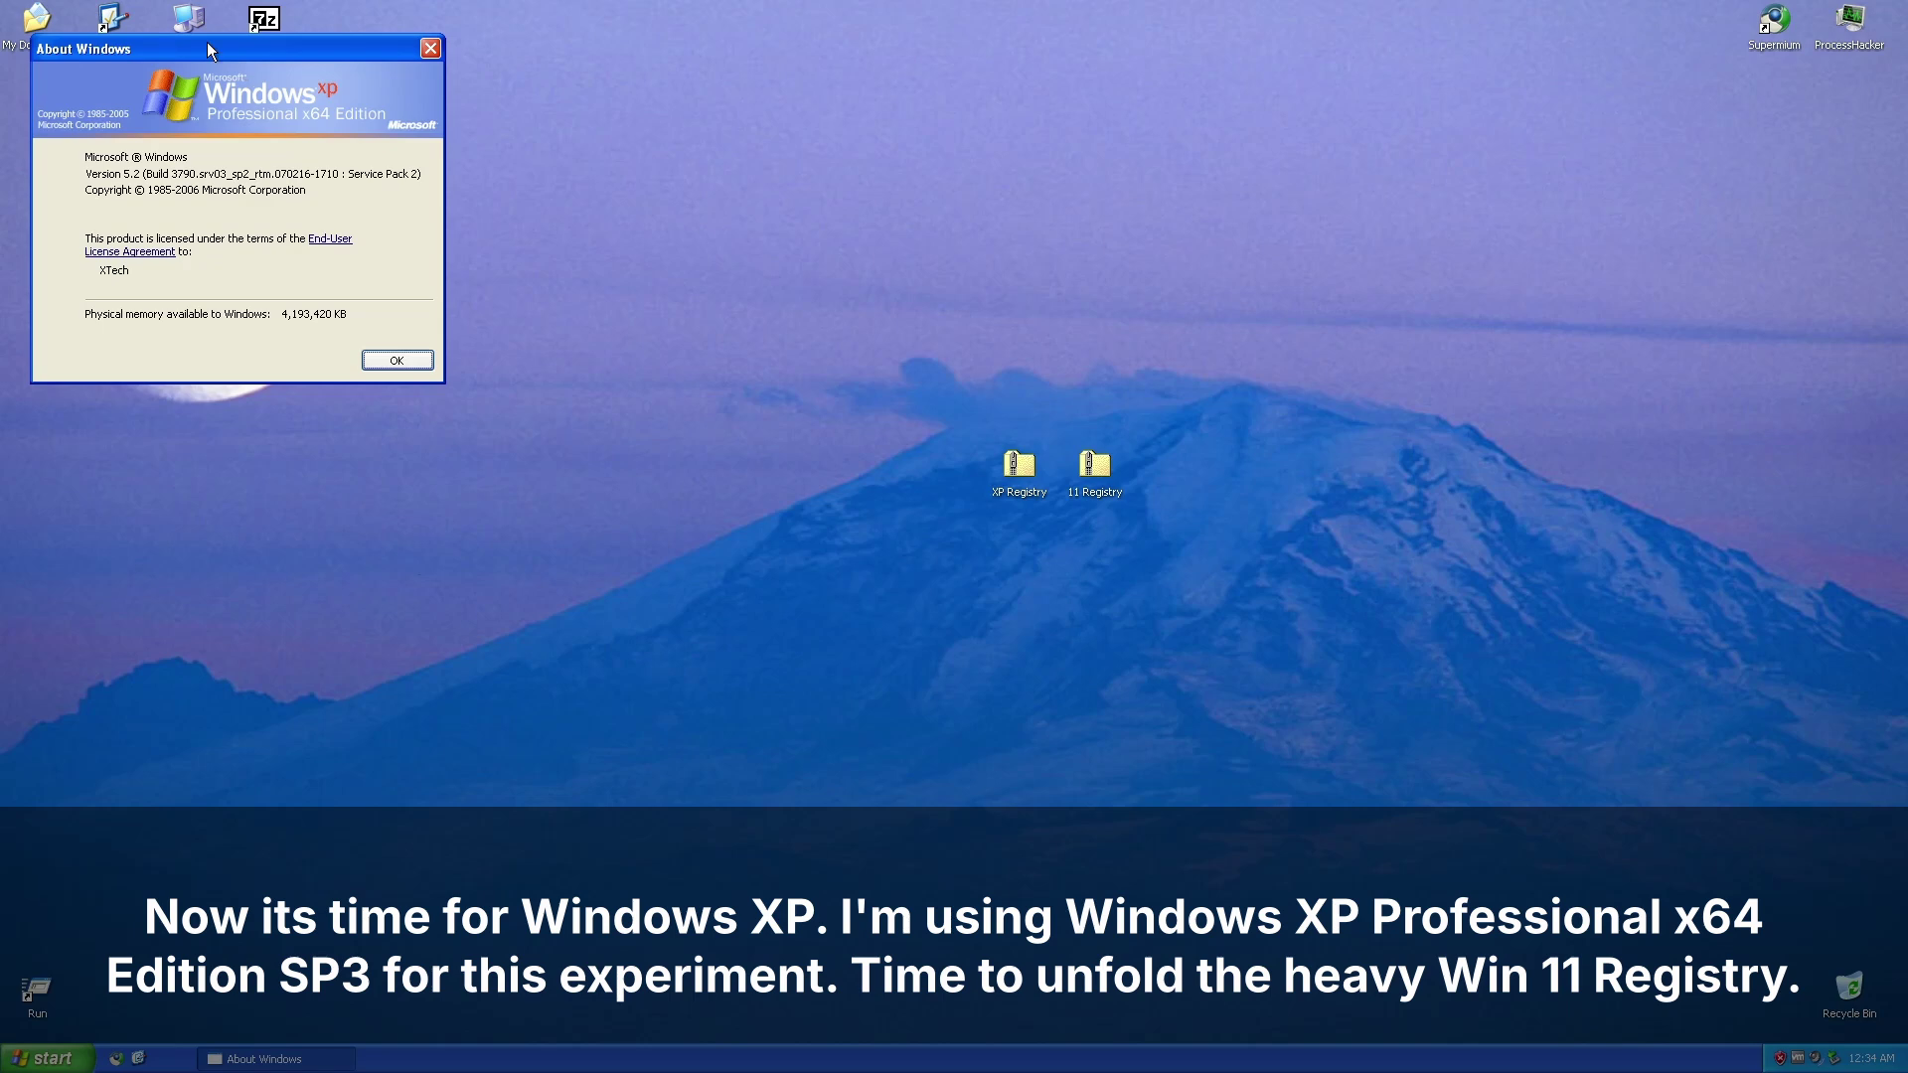
Close the About Windows version dialog to return to the empty desktop.
drag(211, 50, 678, 233)
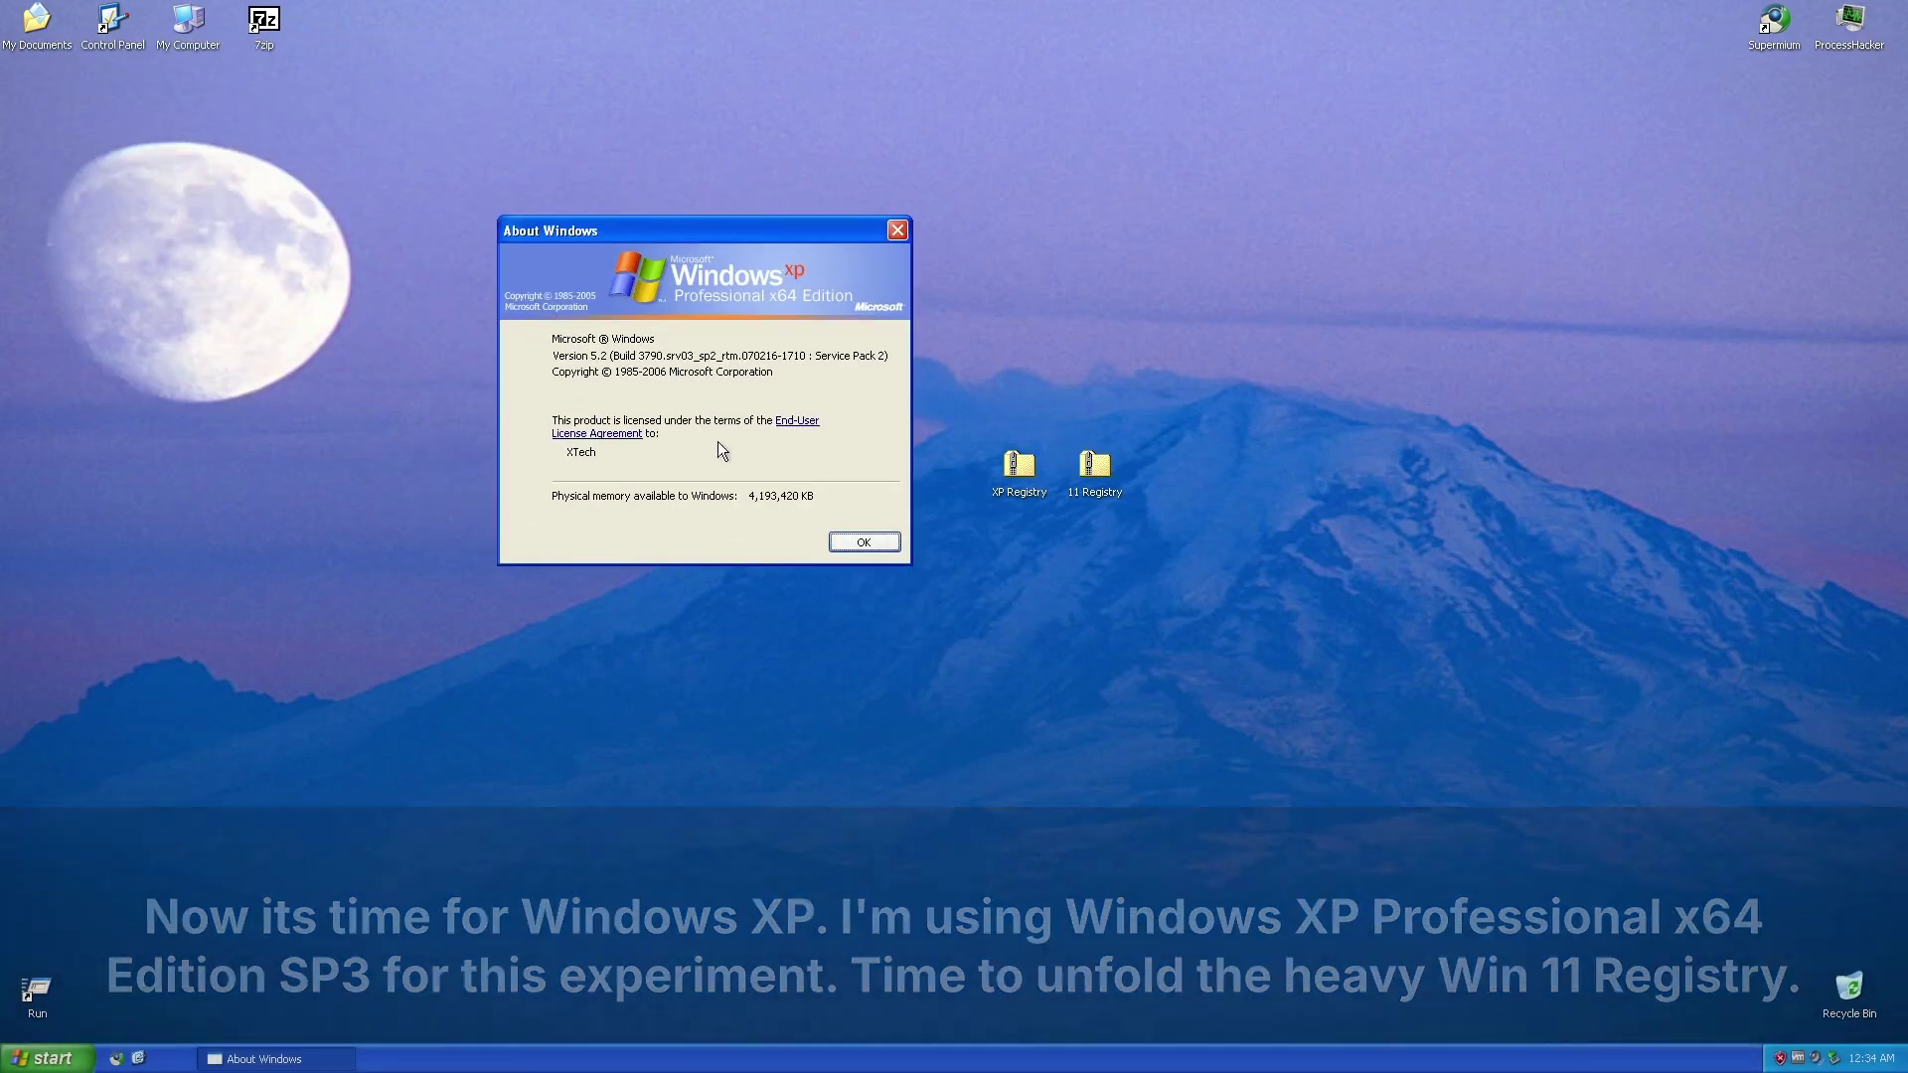
click(864, 543)
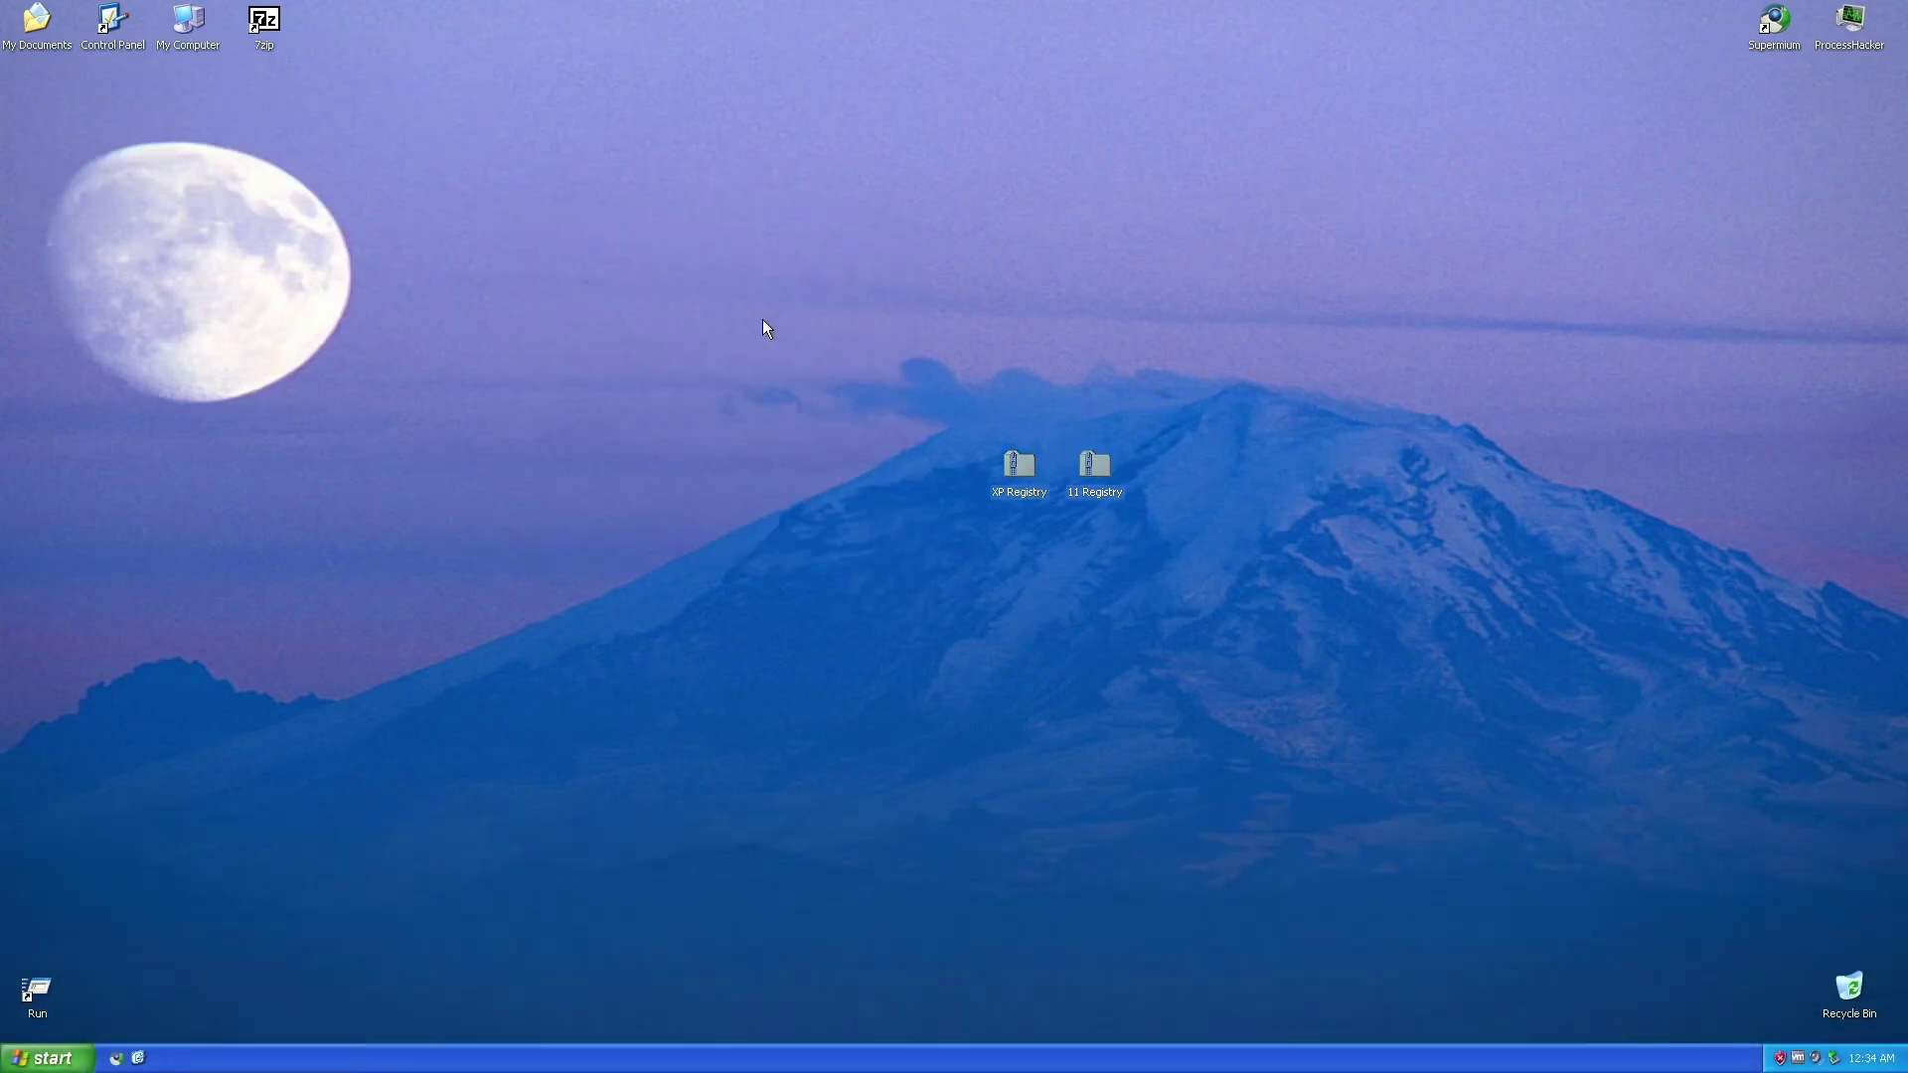
drag(1168, 545, 875, 426)
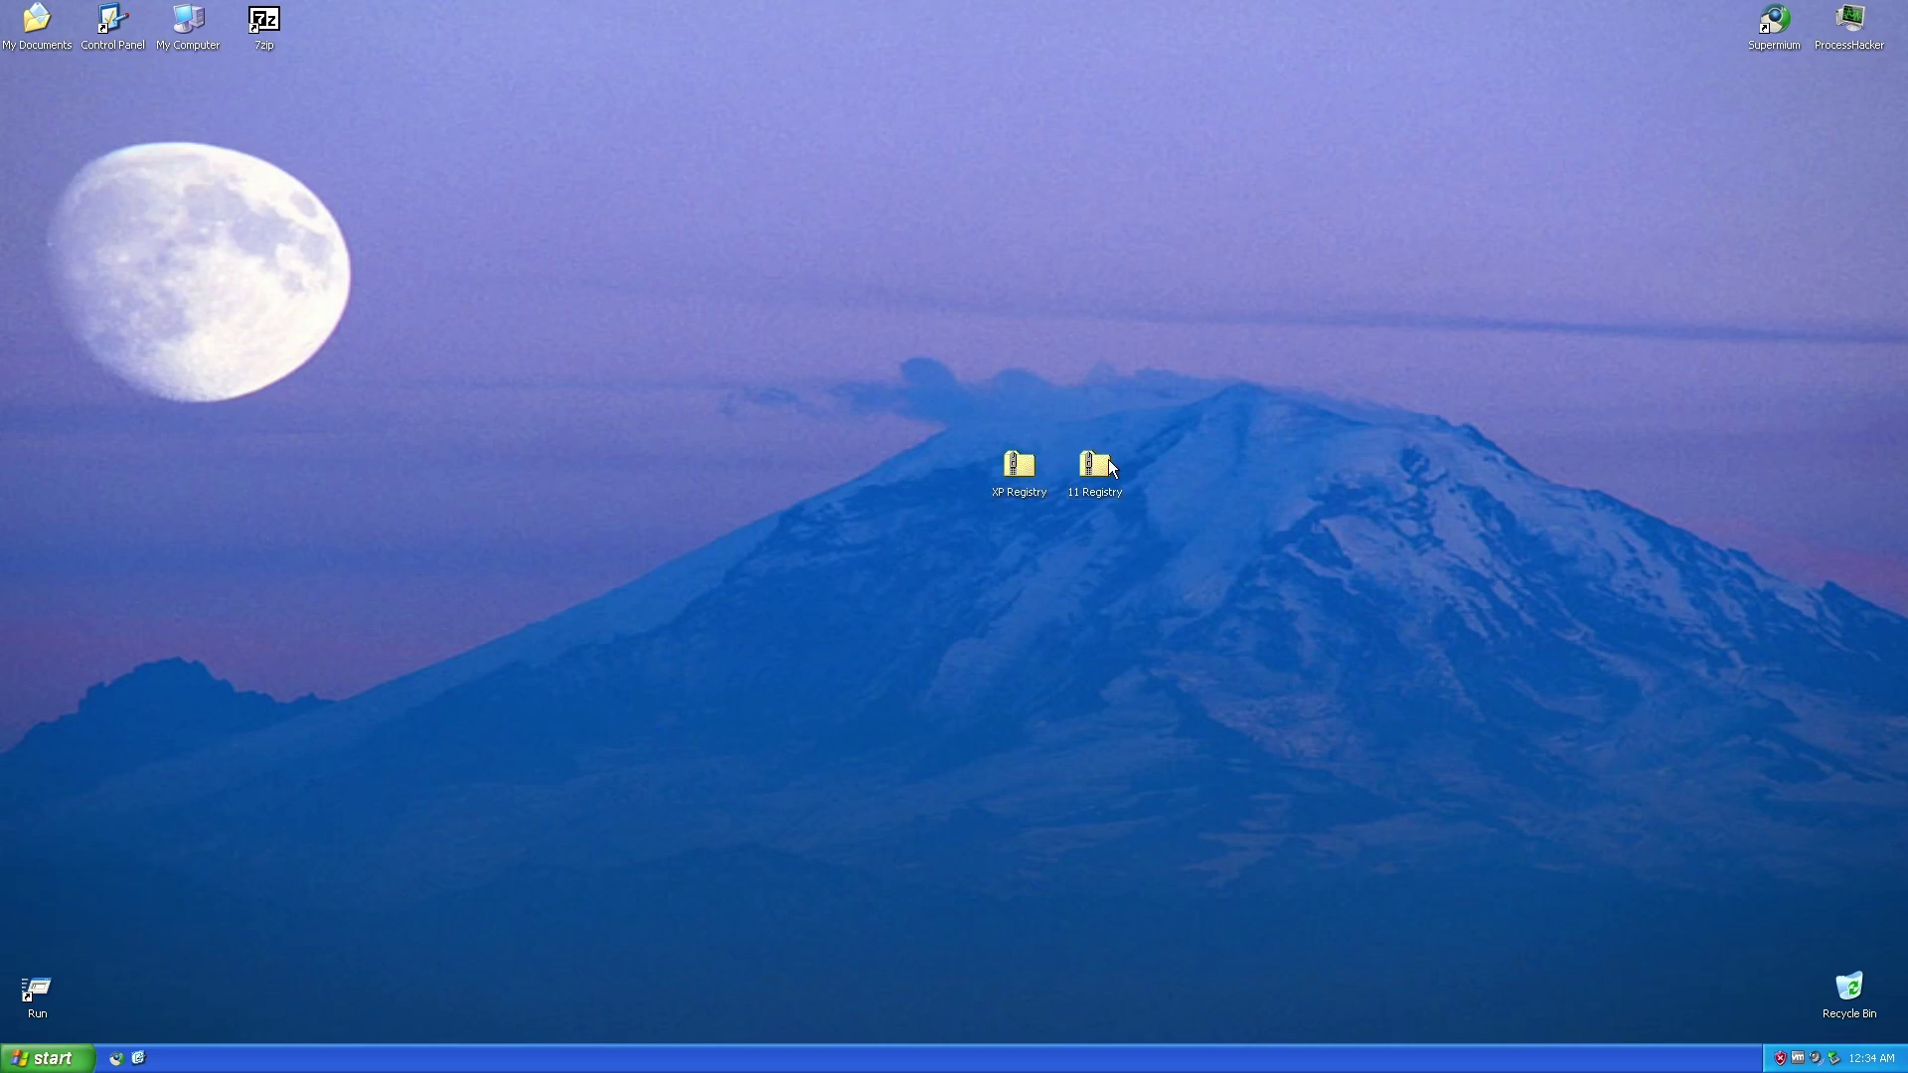
Extract the 11 Registry archive with 7-Zip into its own desktop folder and open that folder.
right_click(1106, 460)
mouse_move(1157, 550)
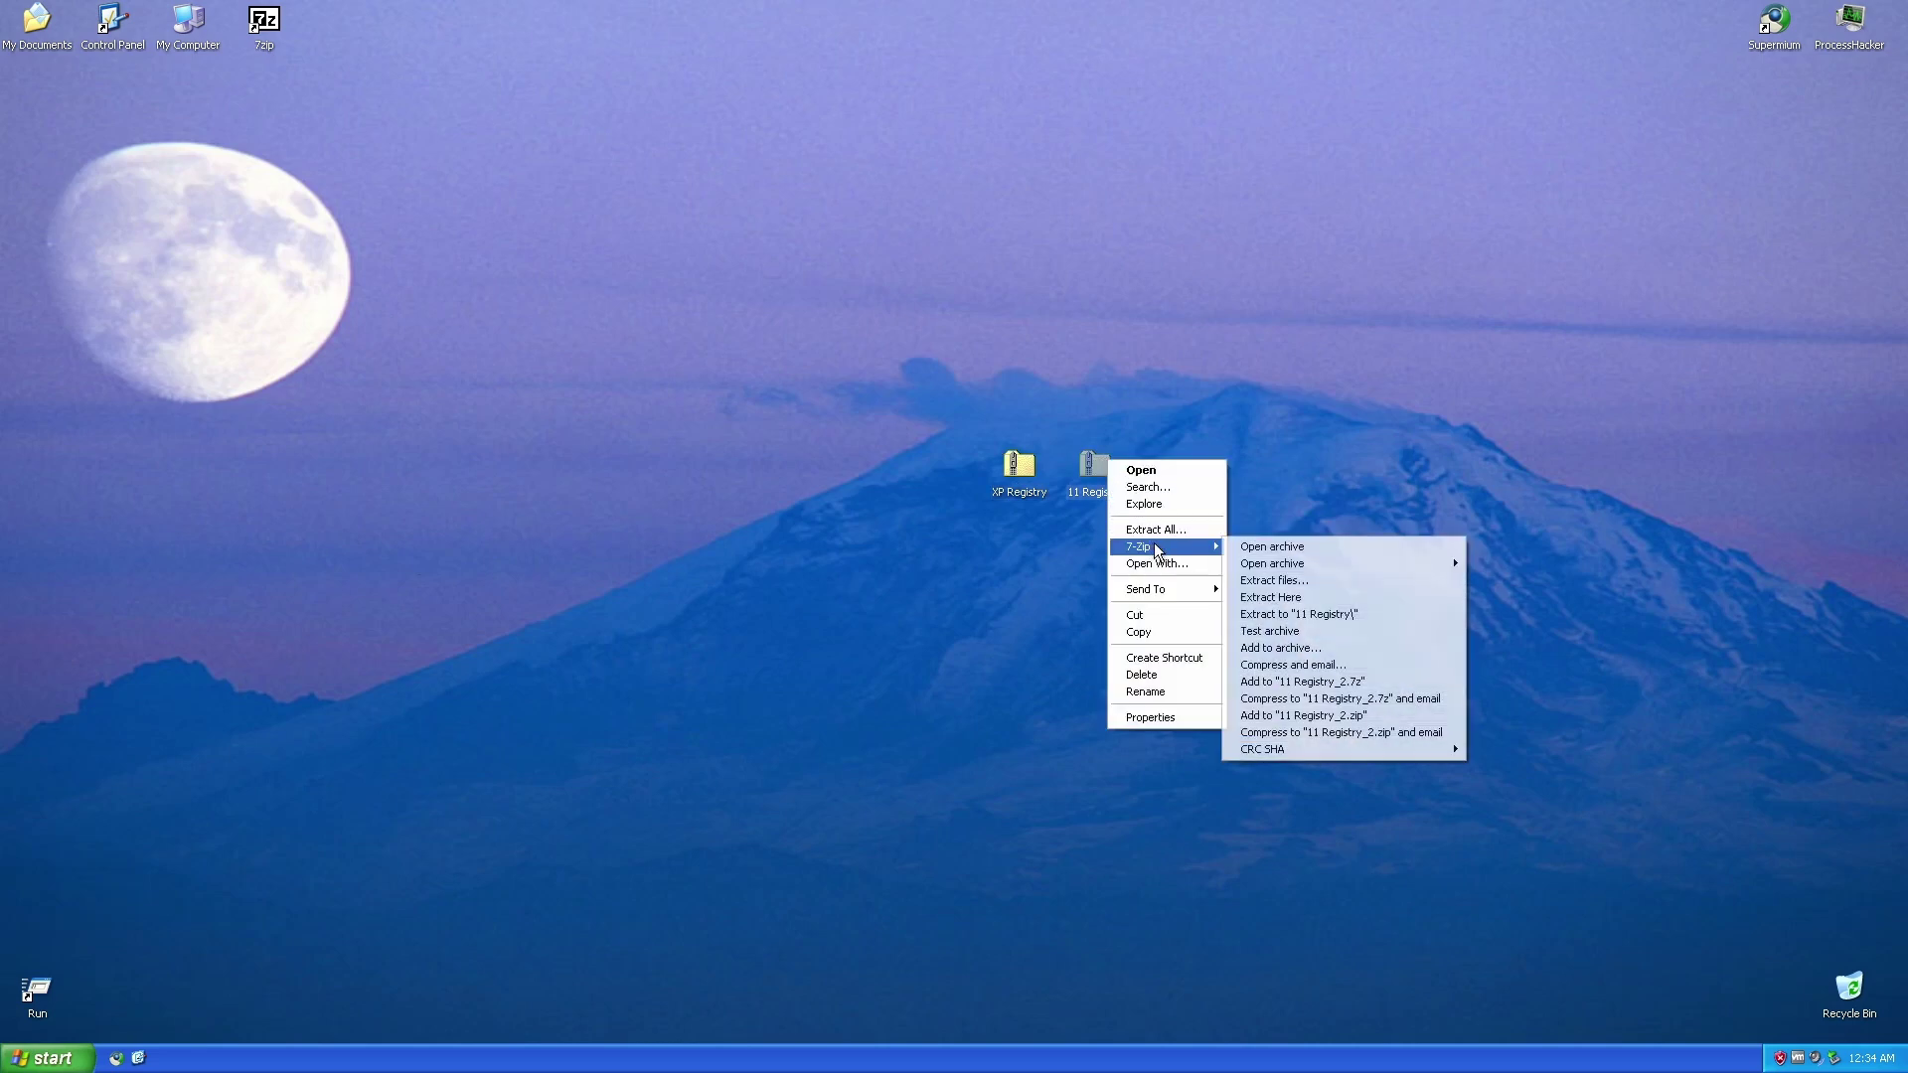
click(1300, 616)
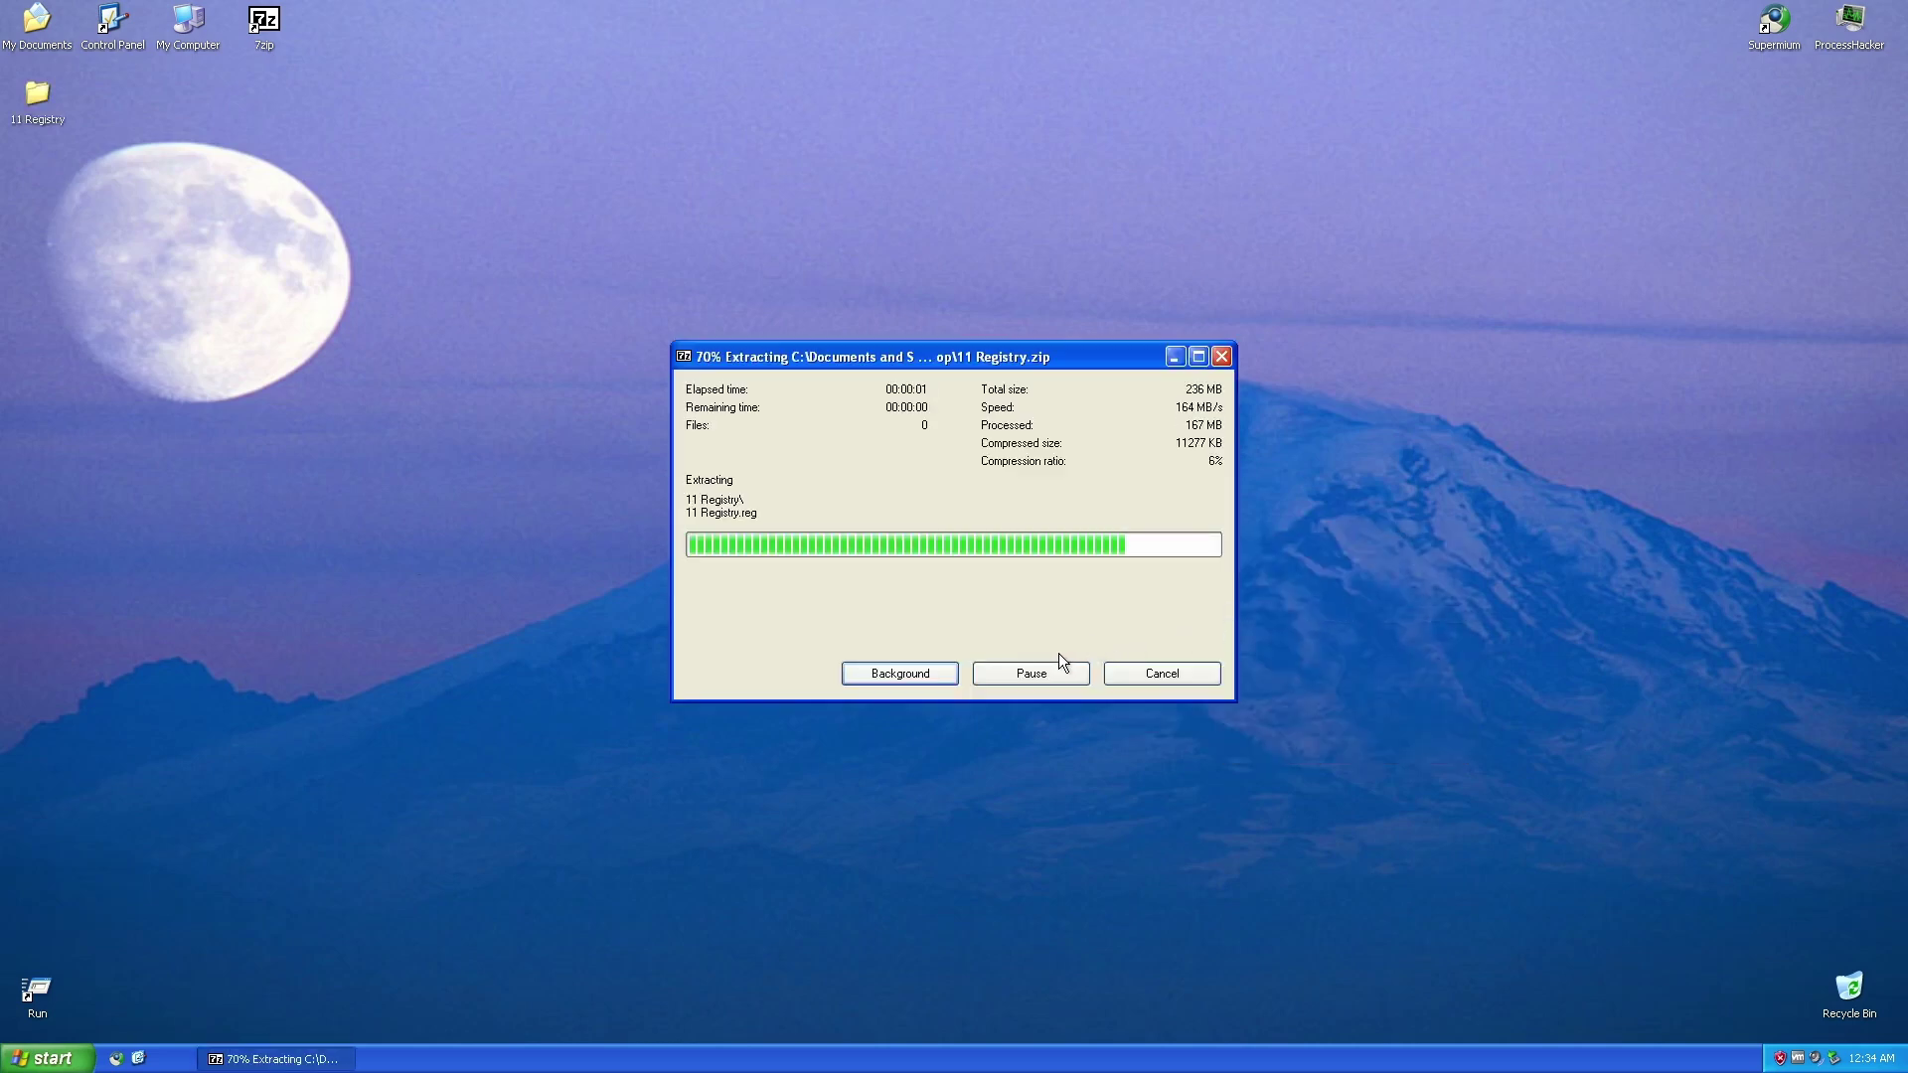
double_click(46, 101)
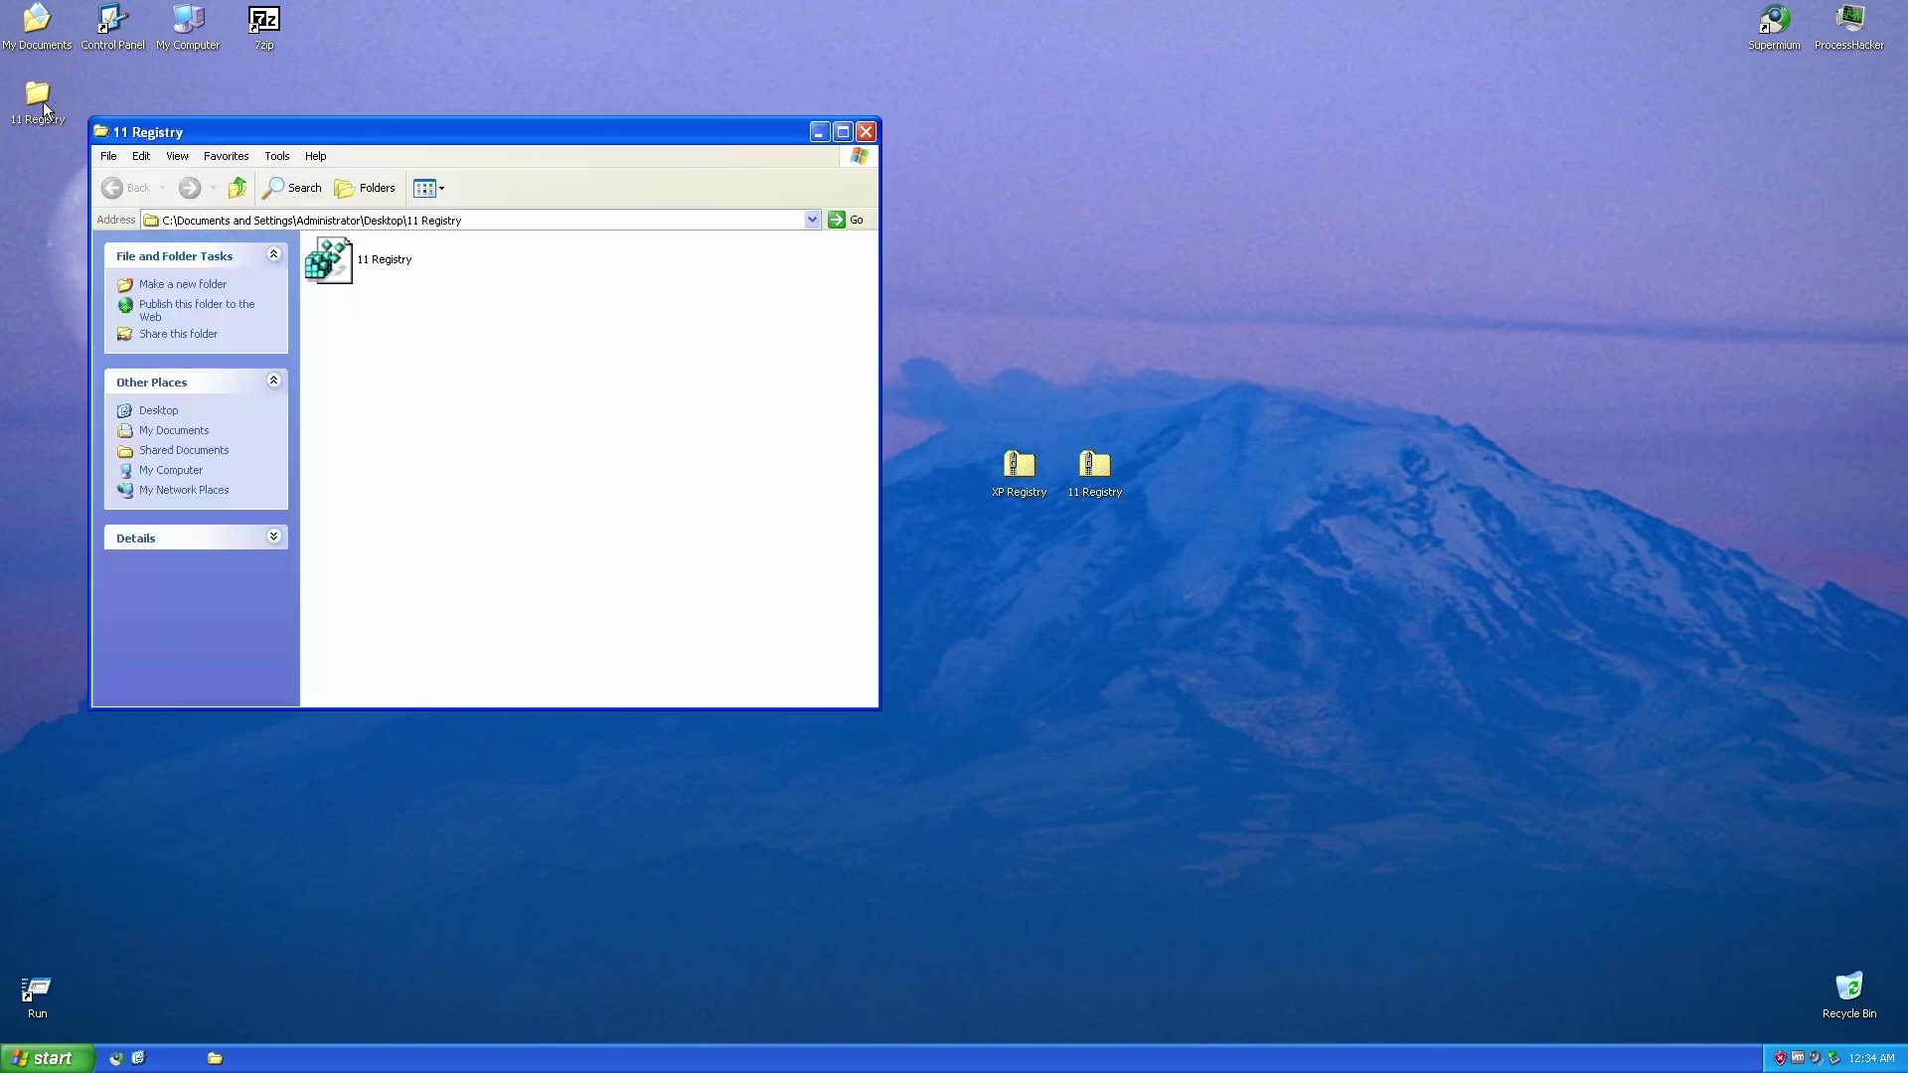
drag(432, 133, 850, 210)
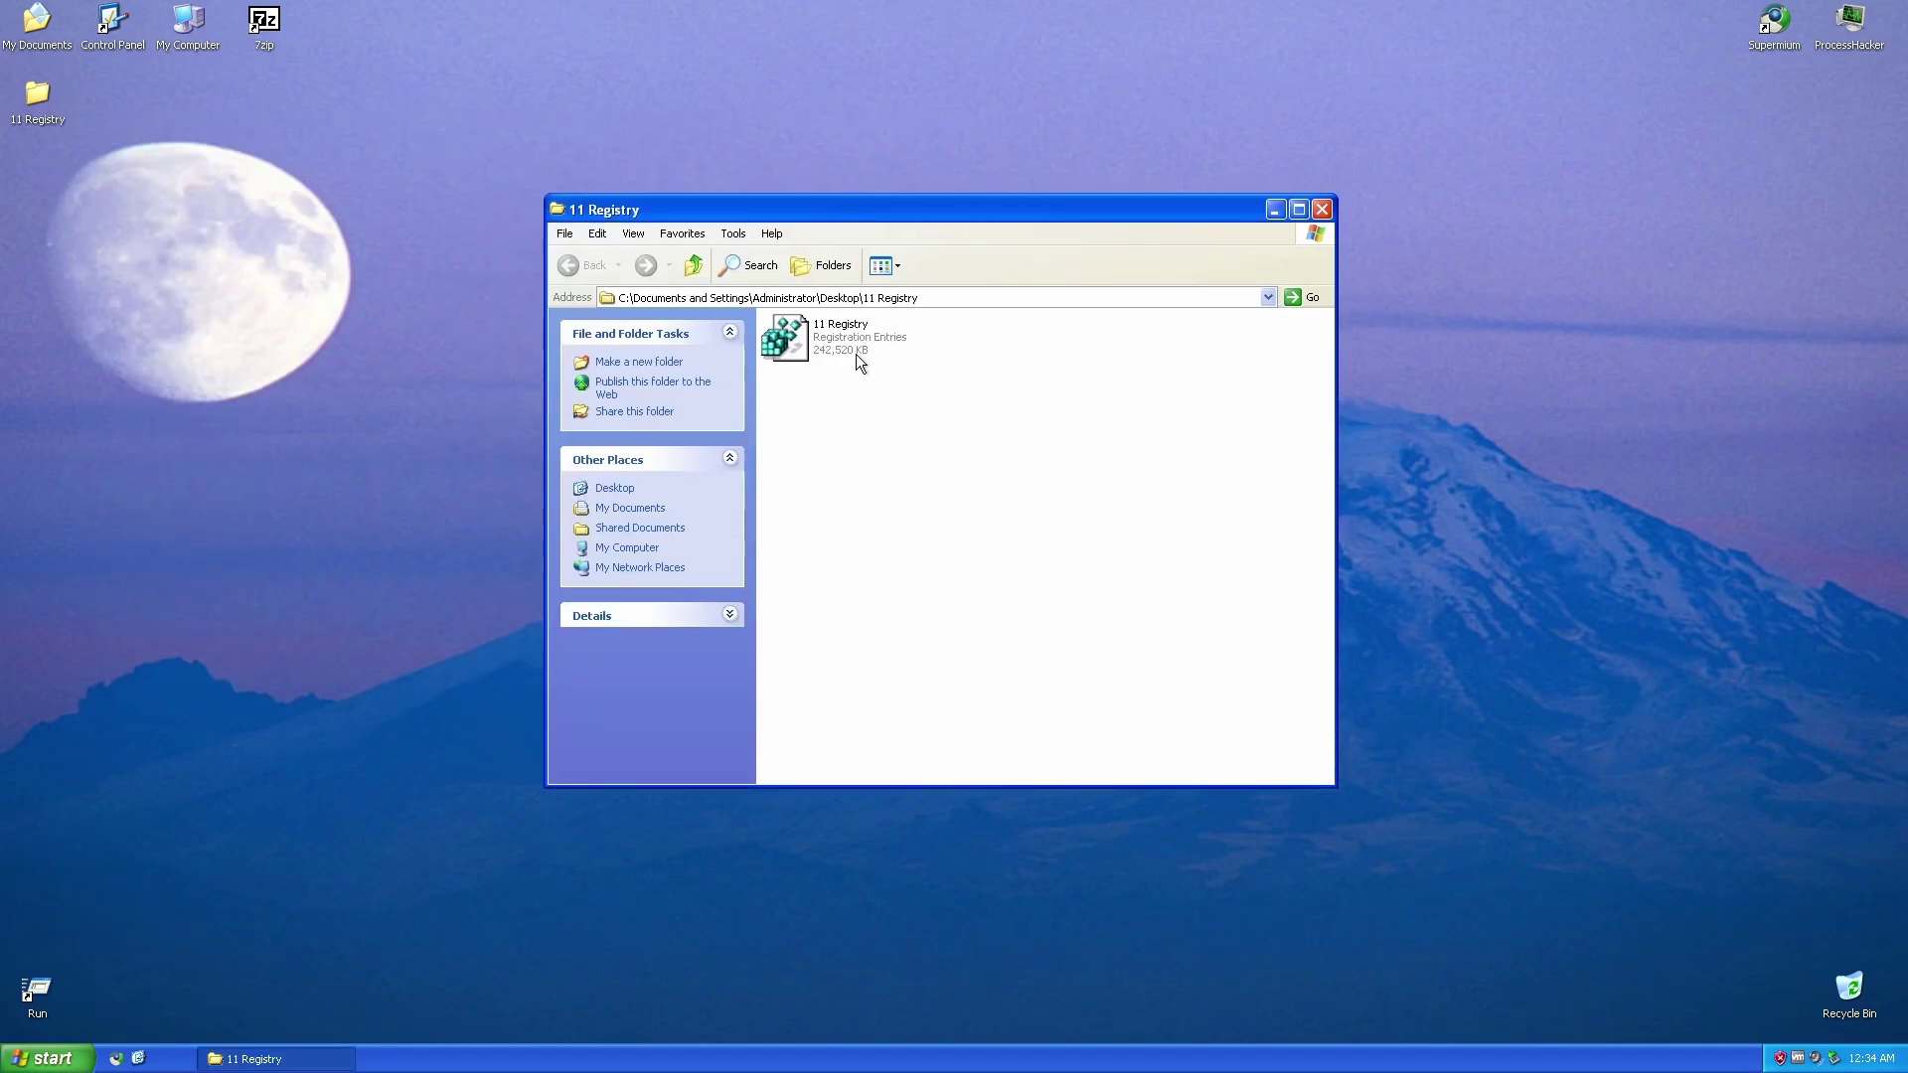
View the properties of the extracted 11 Registry file to examine its size, and close them.
click(834, 332)
right_click(835, 332)
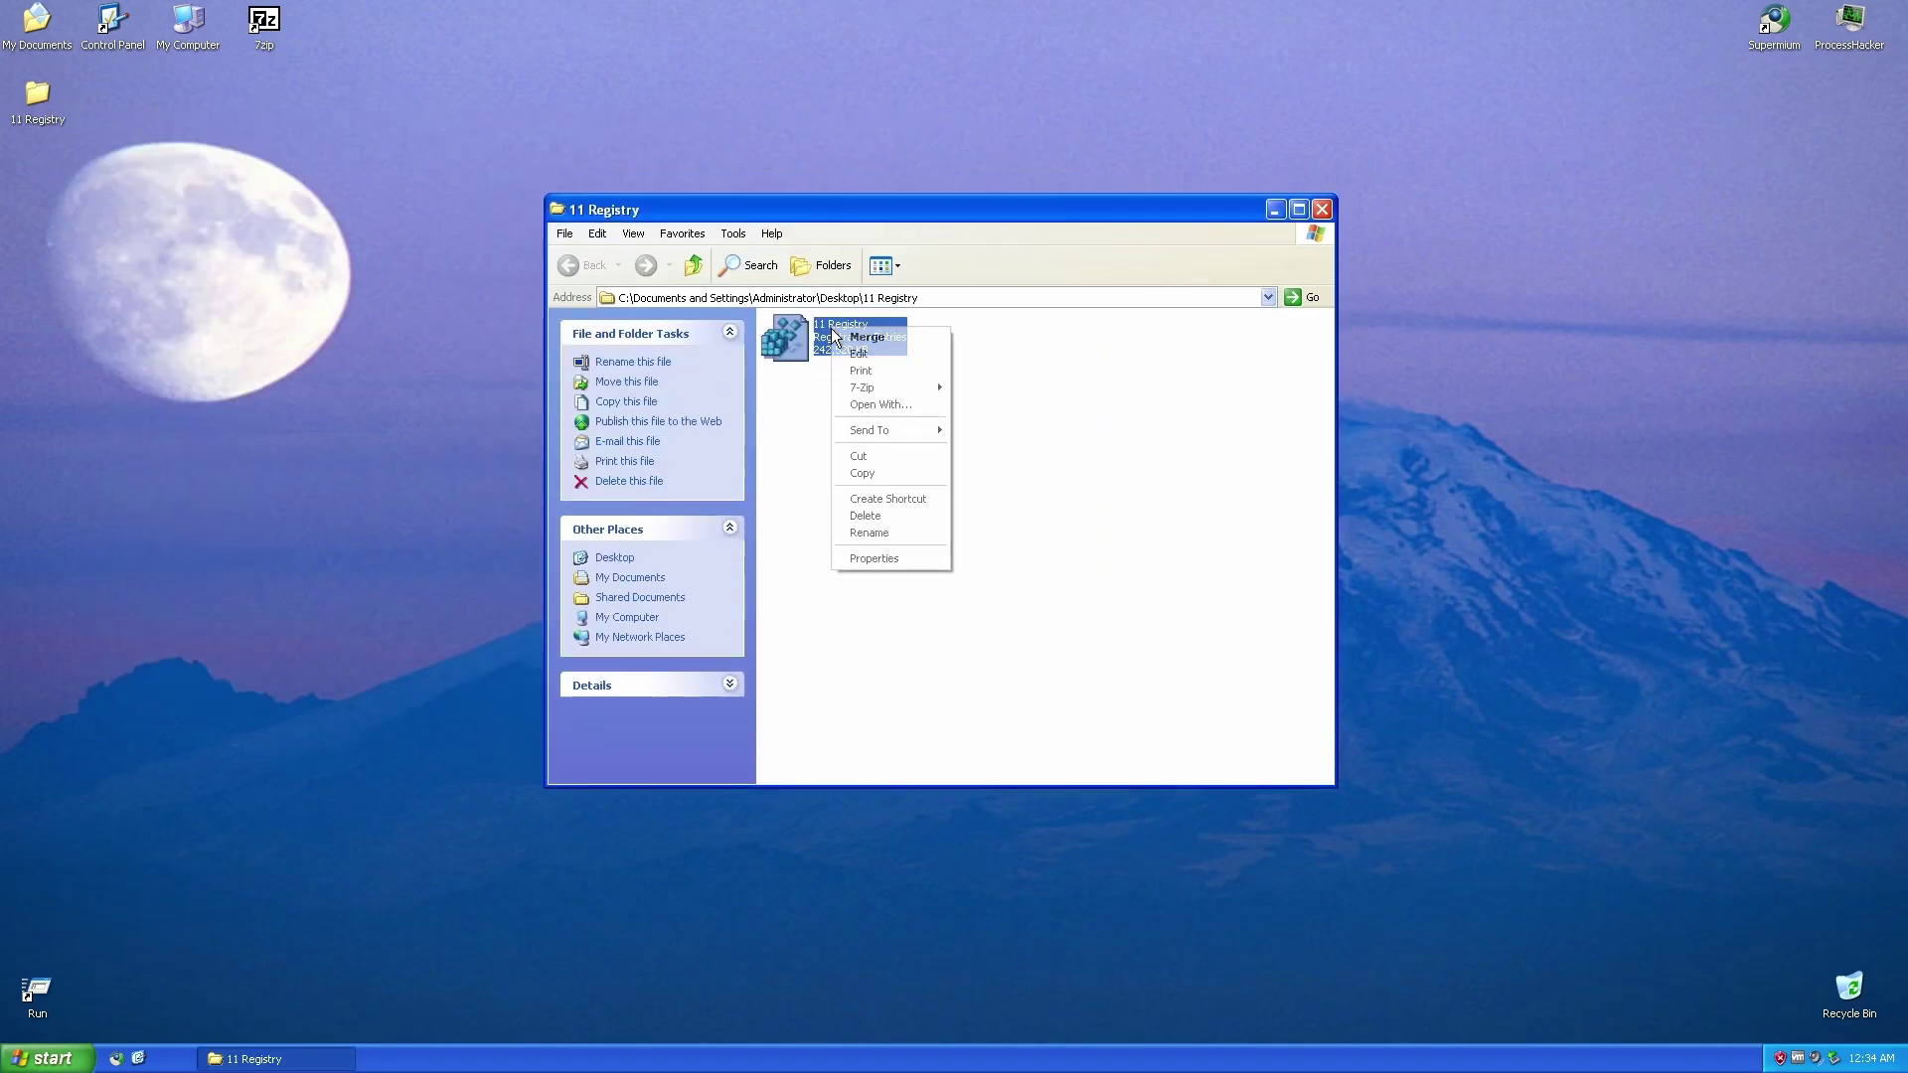
click(885, 558)
drag(948, 342, 1099, 470)
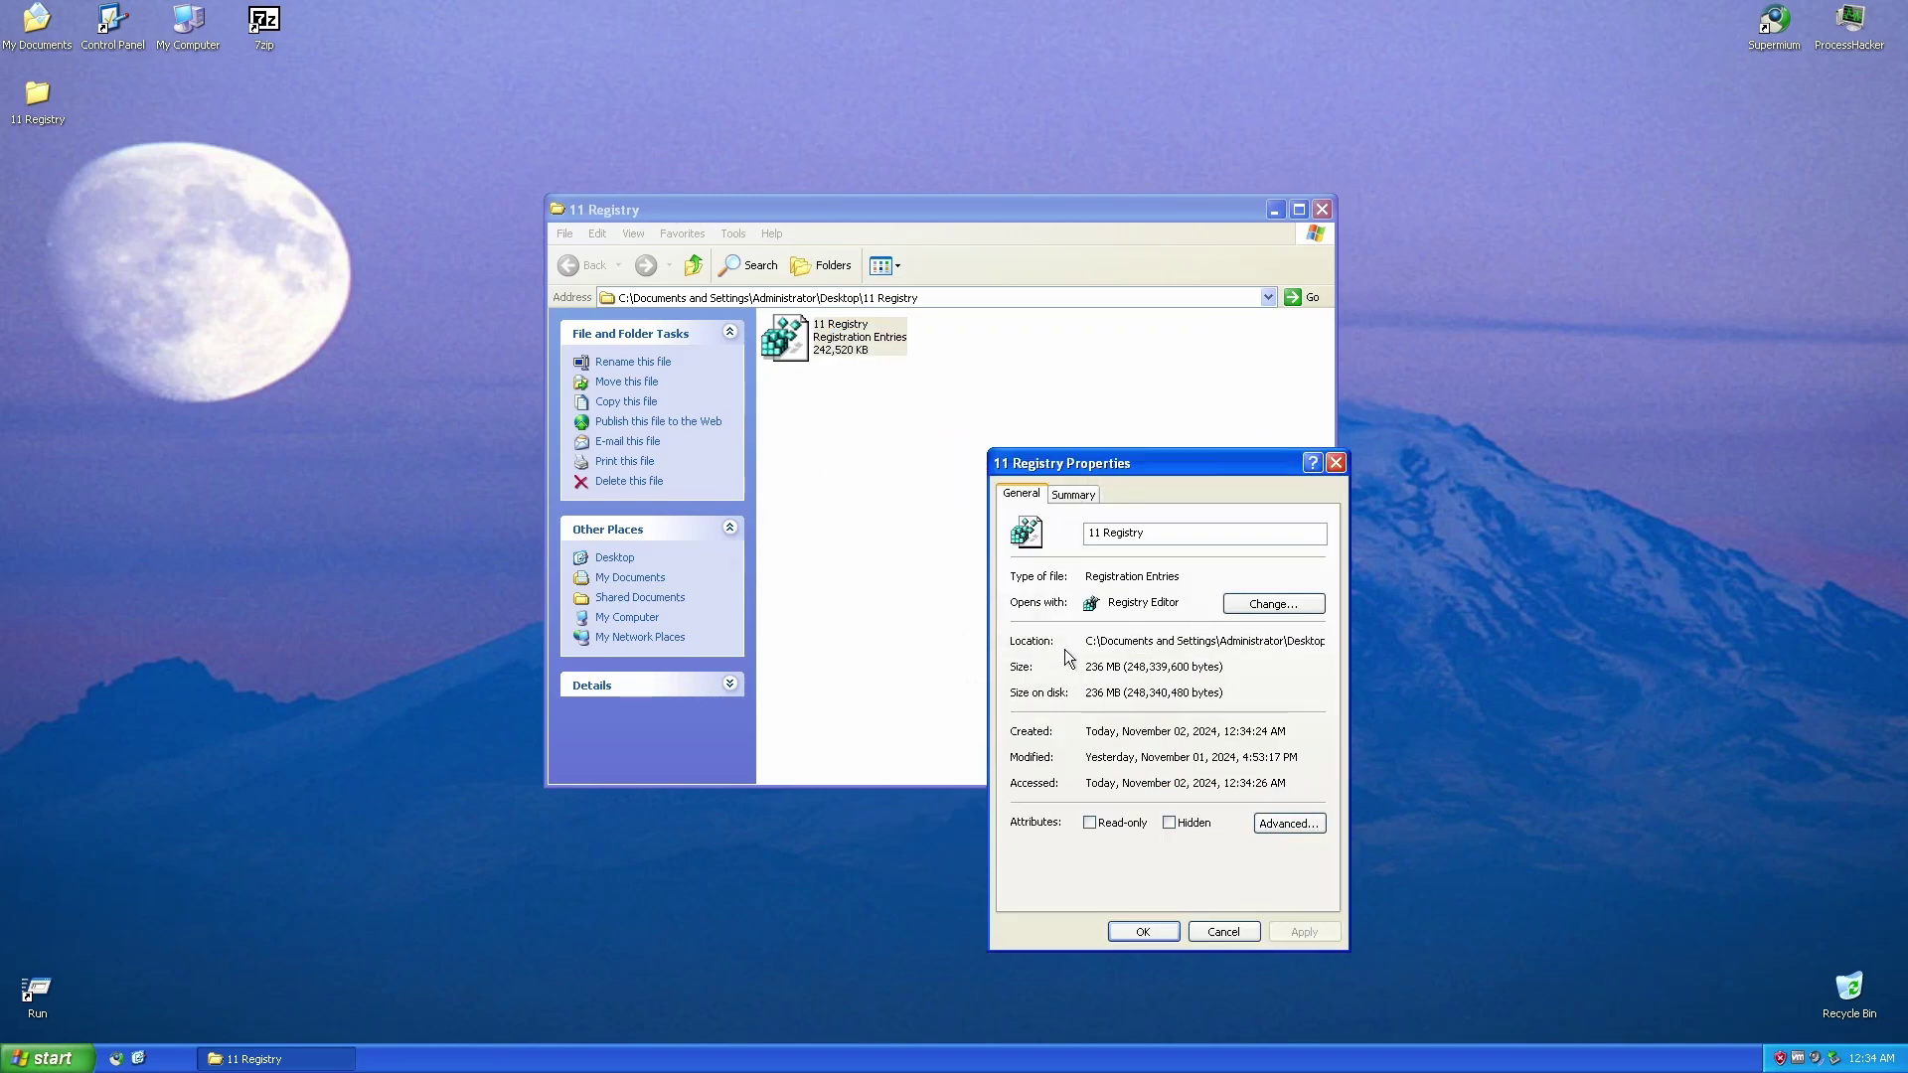
drag(1085, 667, 1224, 667)
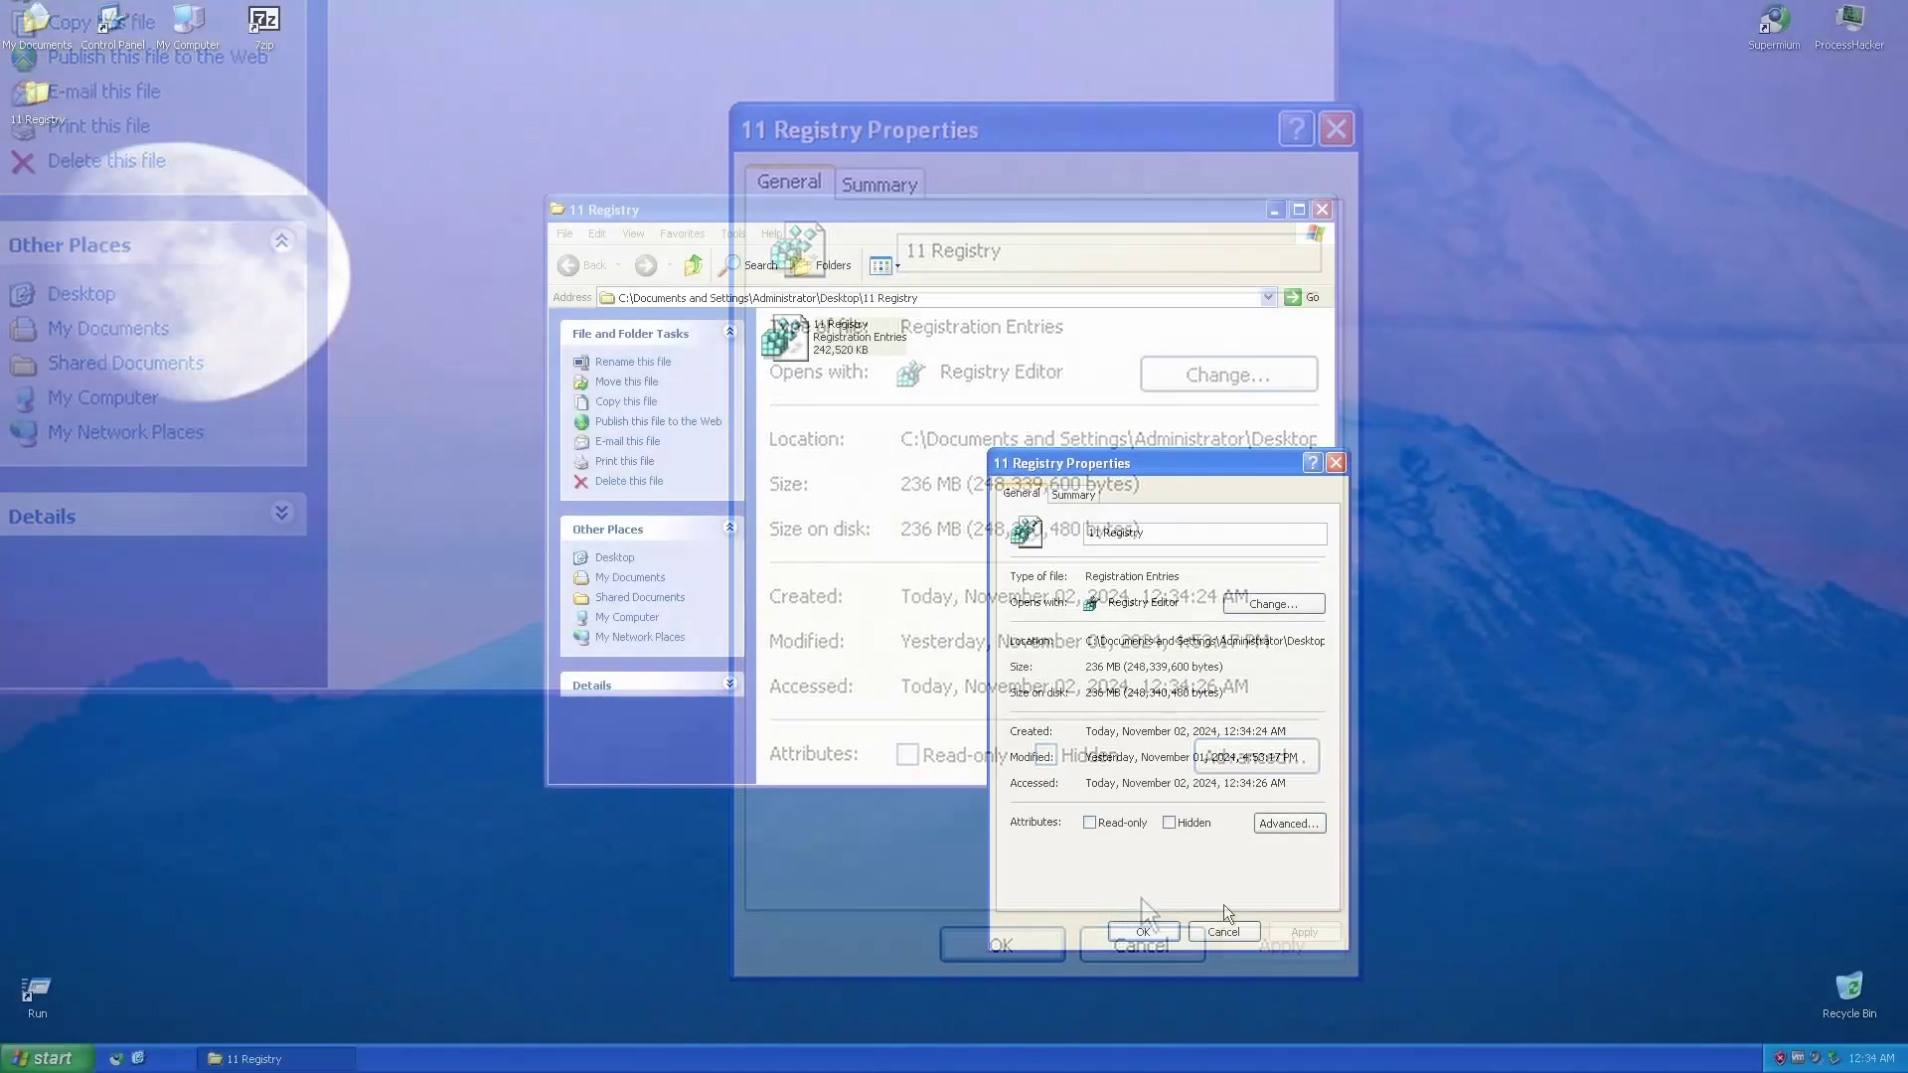
click(1008, 939)
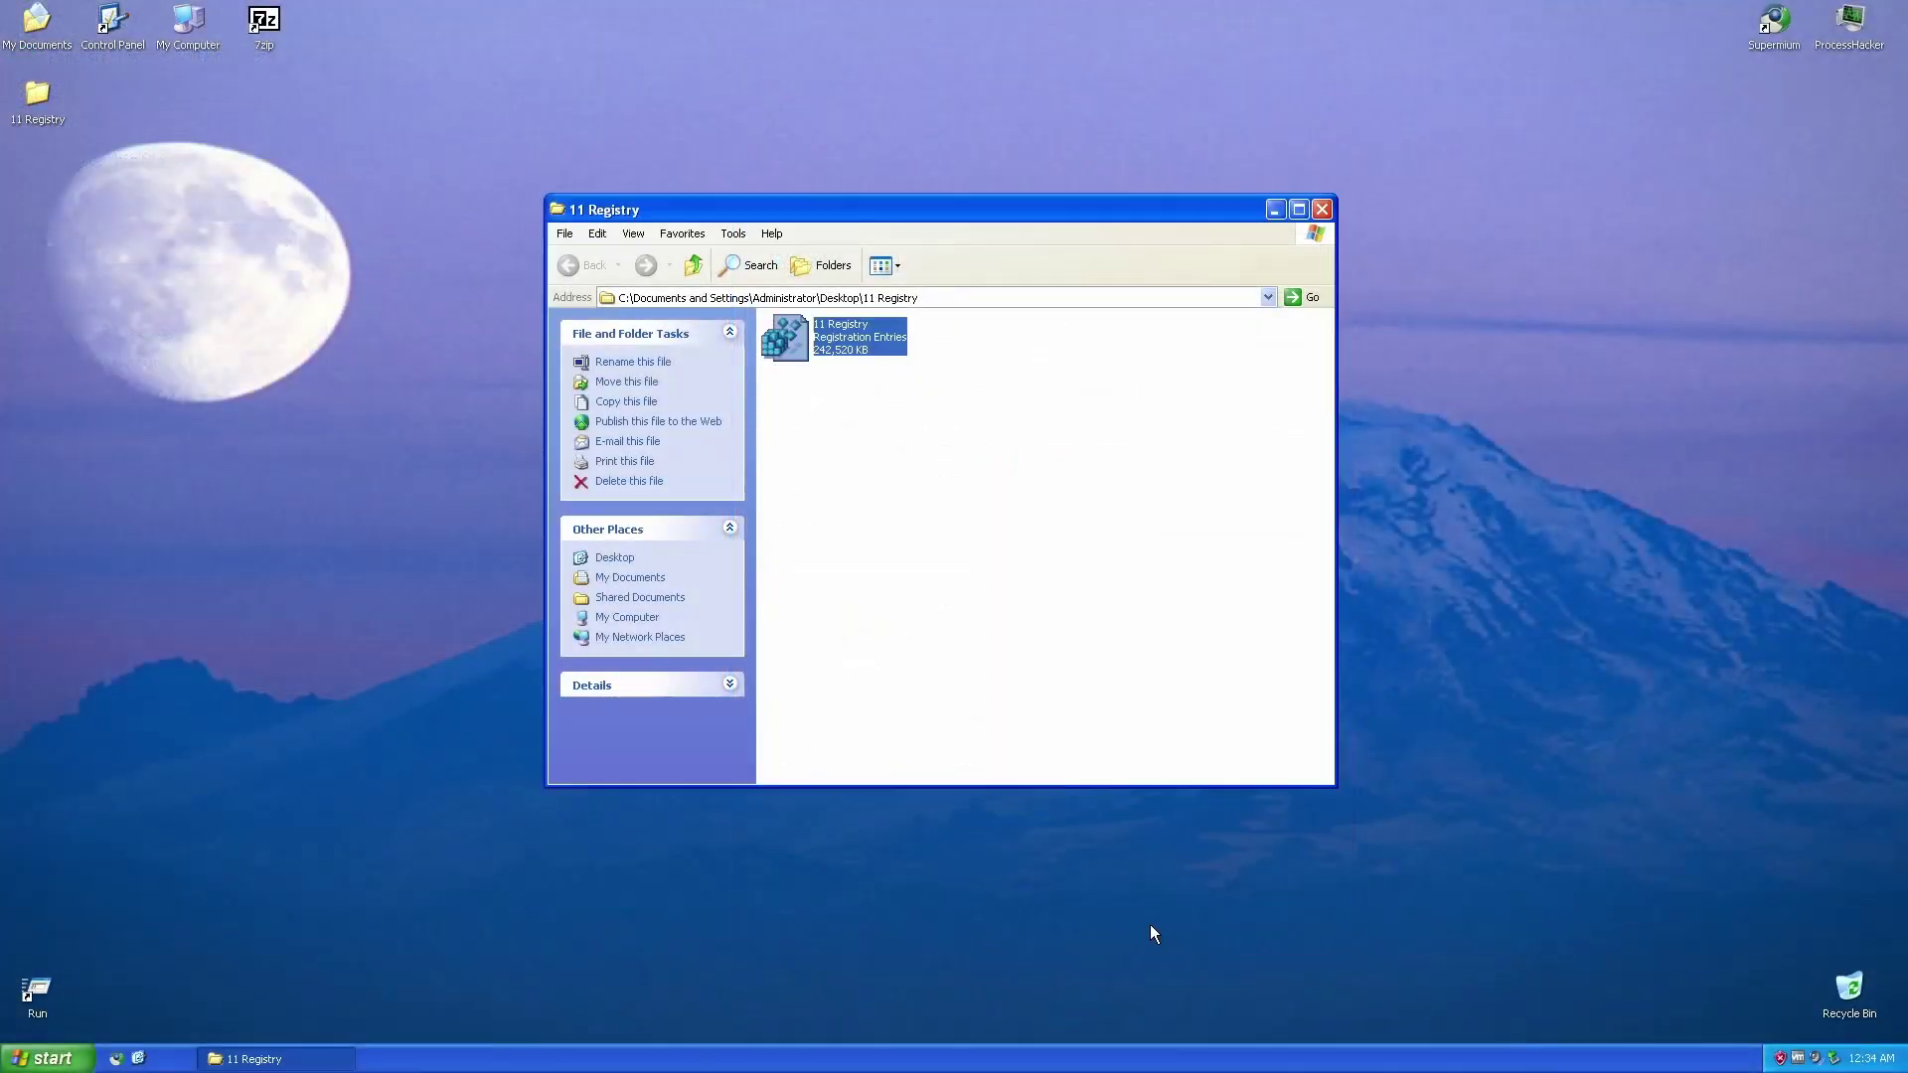
Import the 11 Registry file into the Windows XP registry, confirming the merge, and close the folder window.
double_click(840, 345)
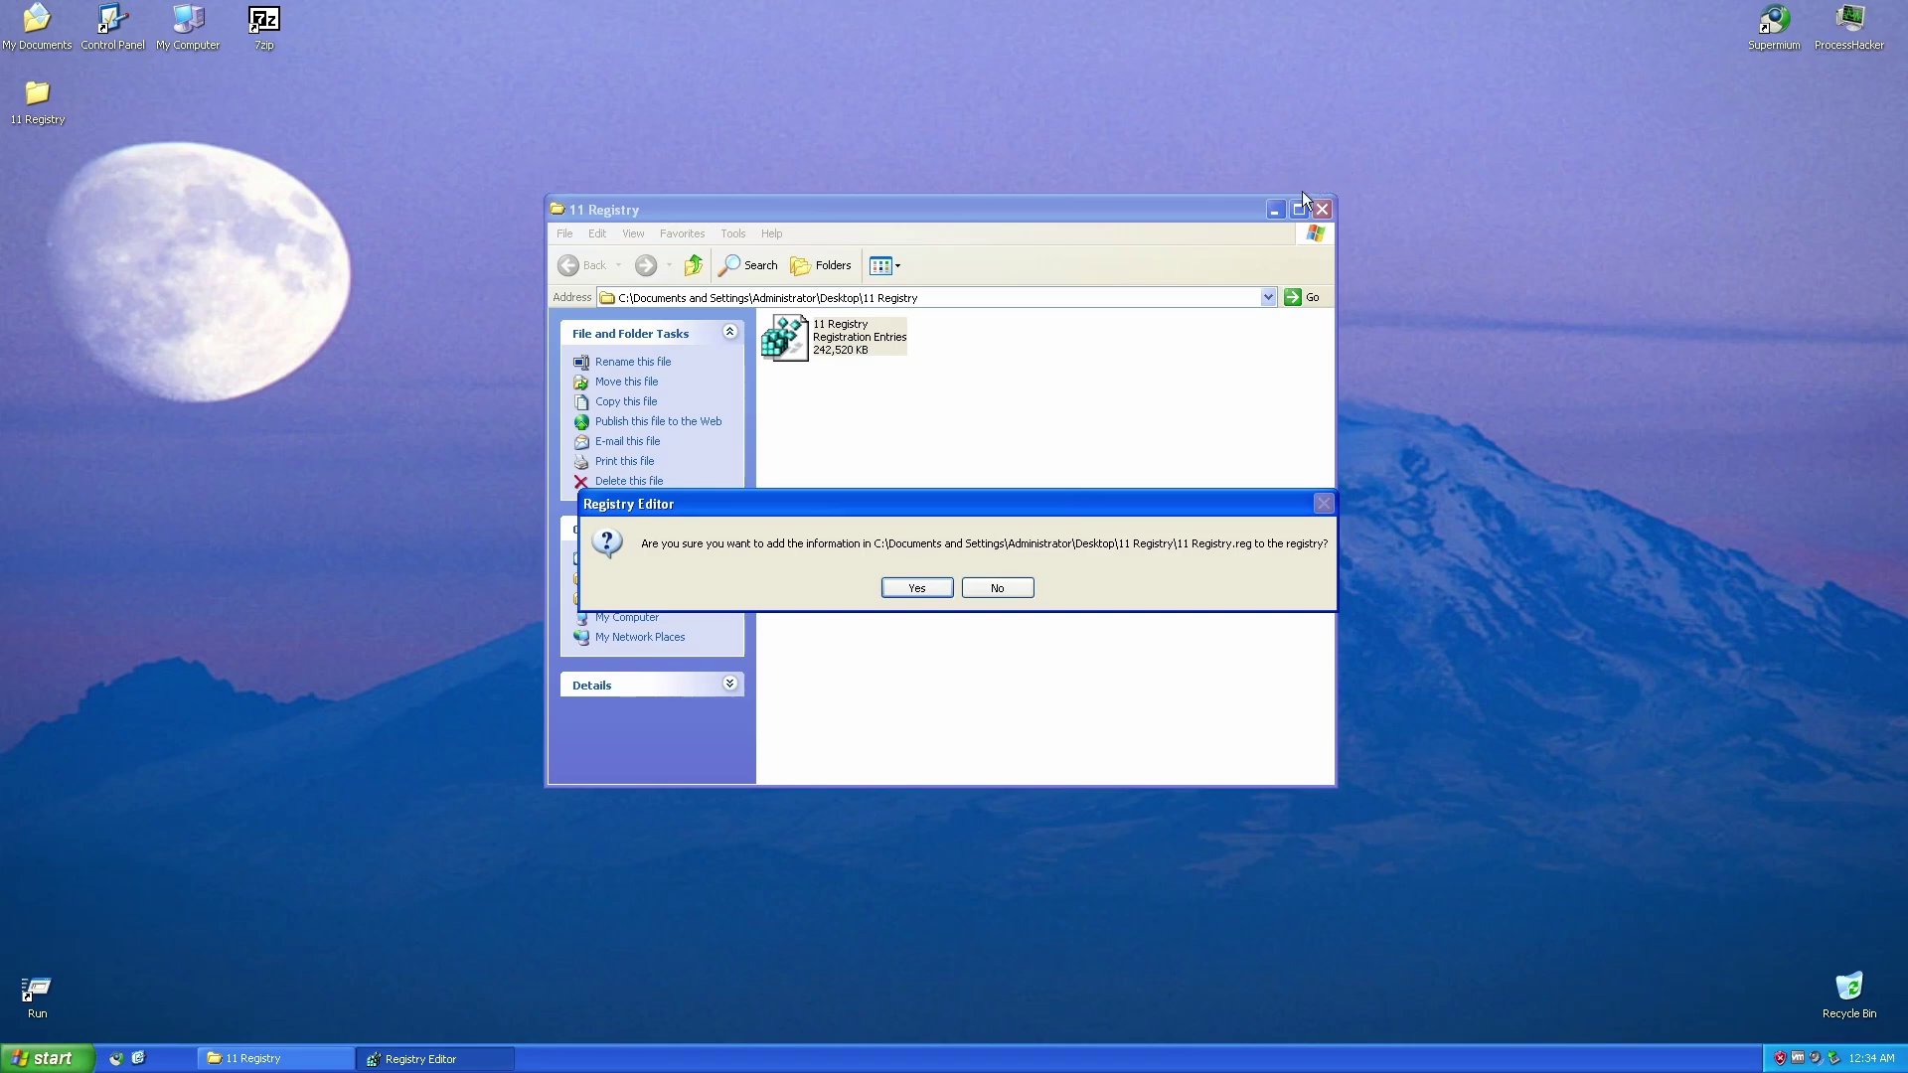
click(1321, 209)
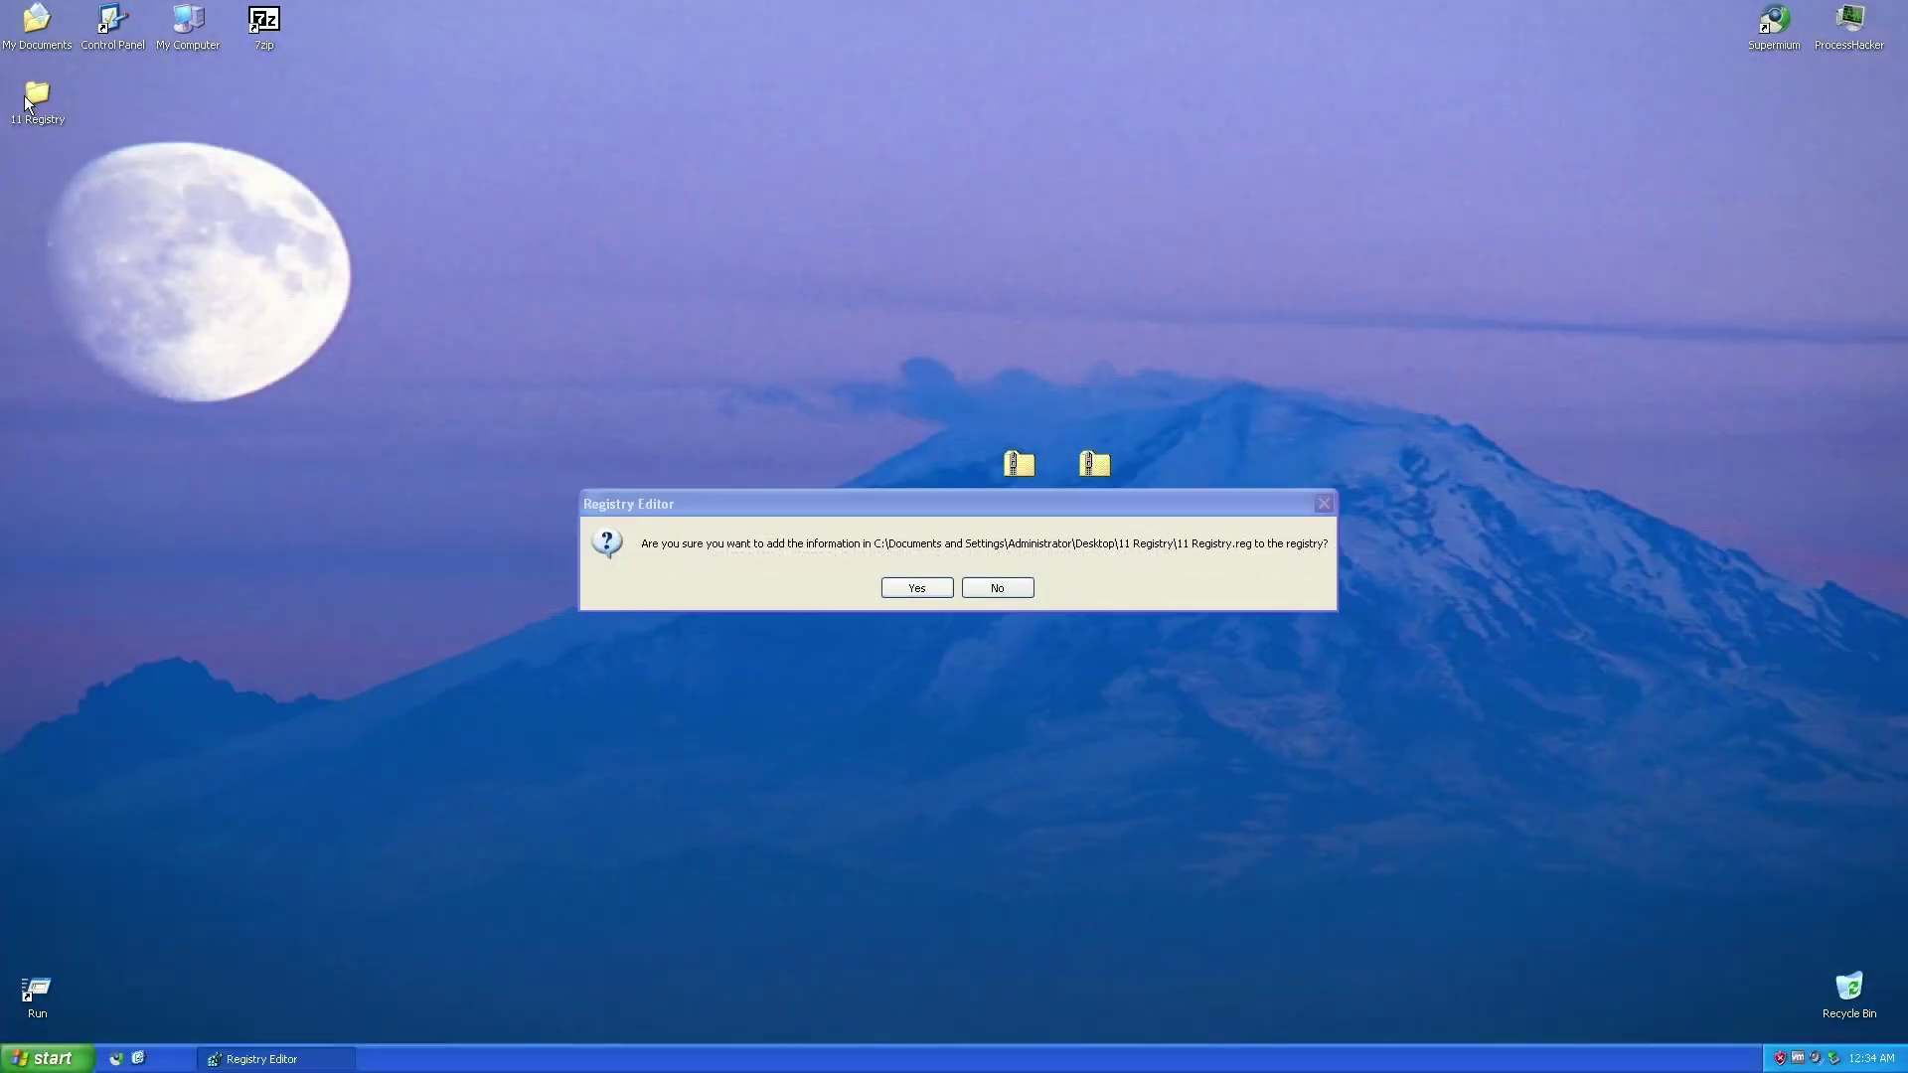
double_click(29, 95)
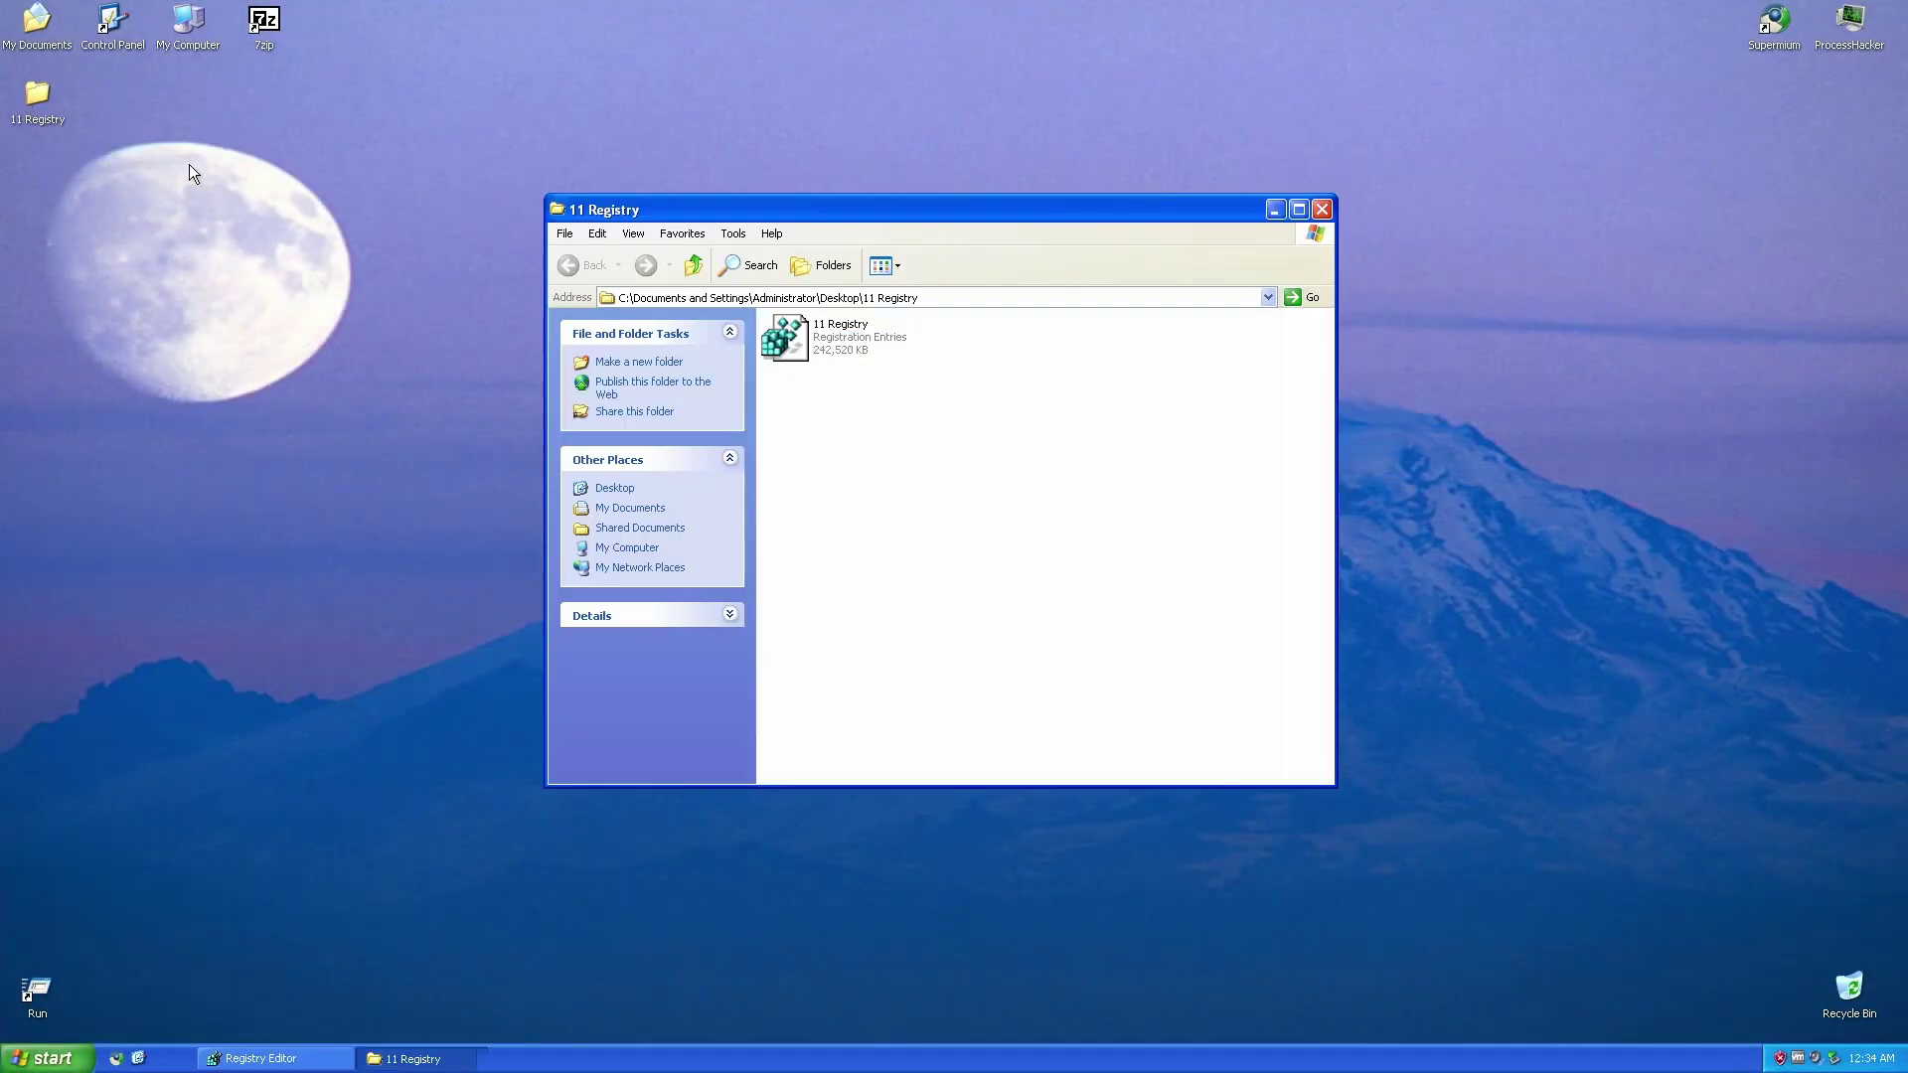
drag(906, 219, 1369, 294)
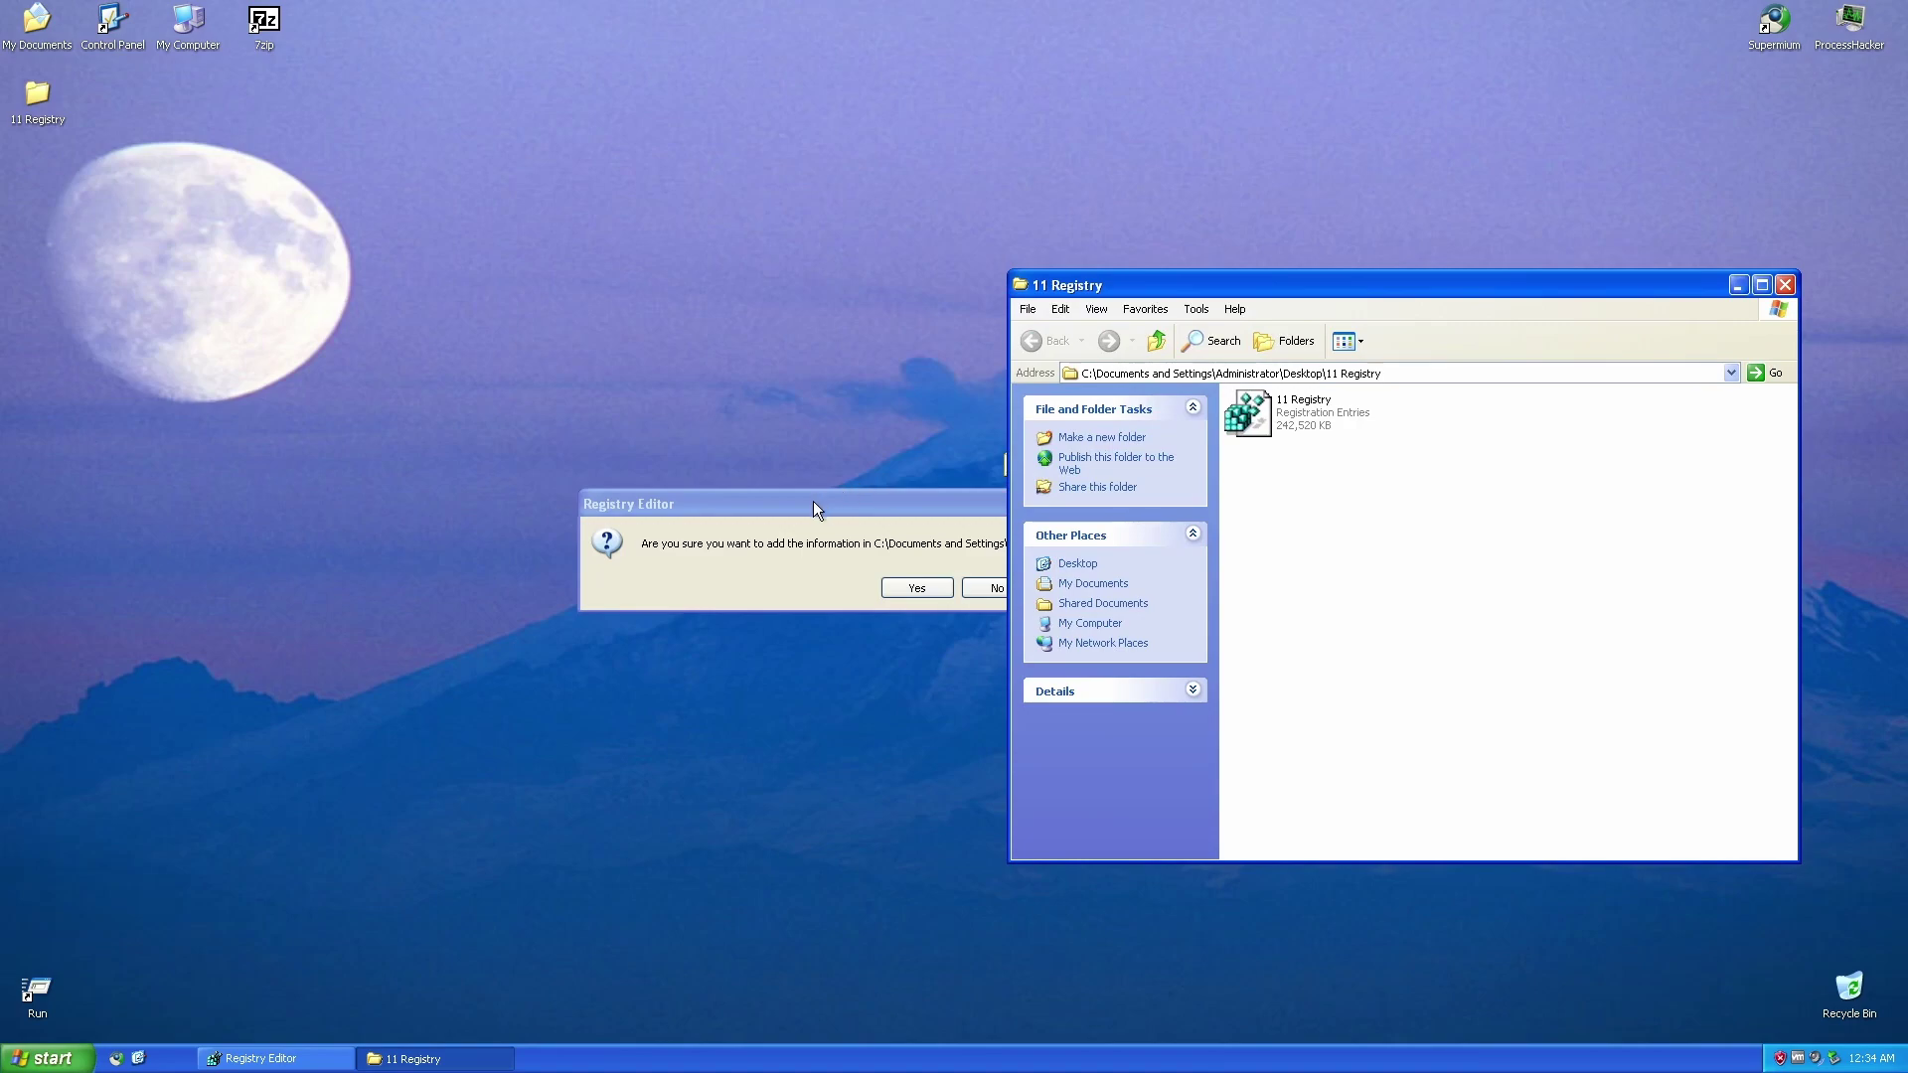
drag(813, 505, 446, 426)
click(552, 507)
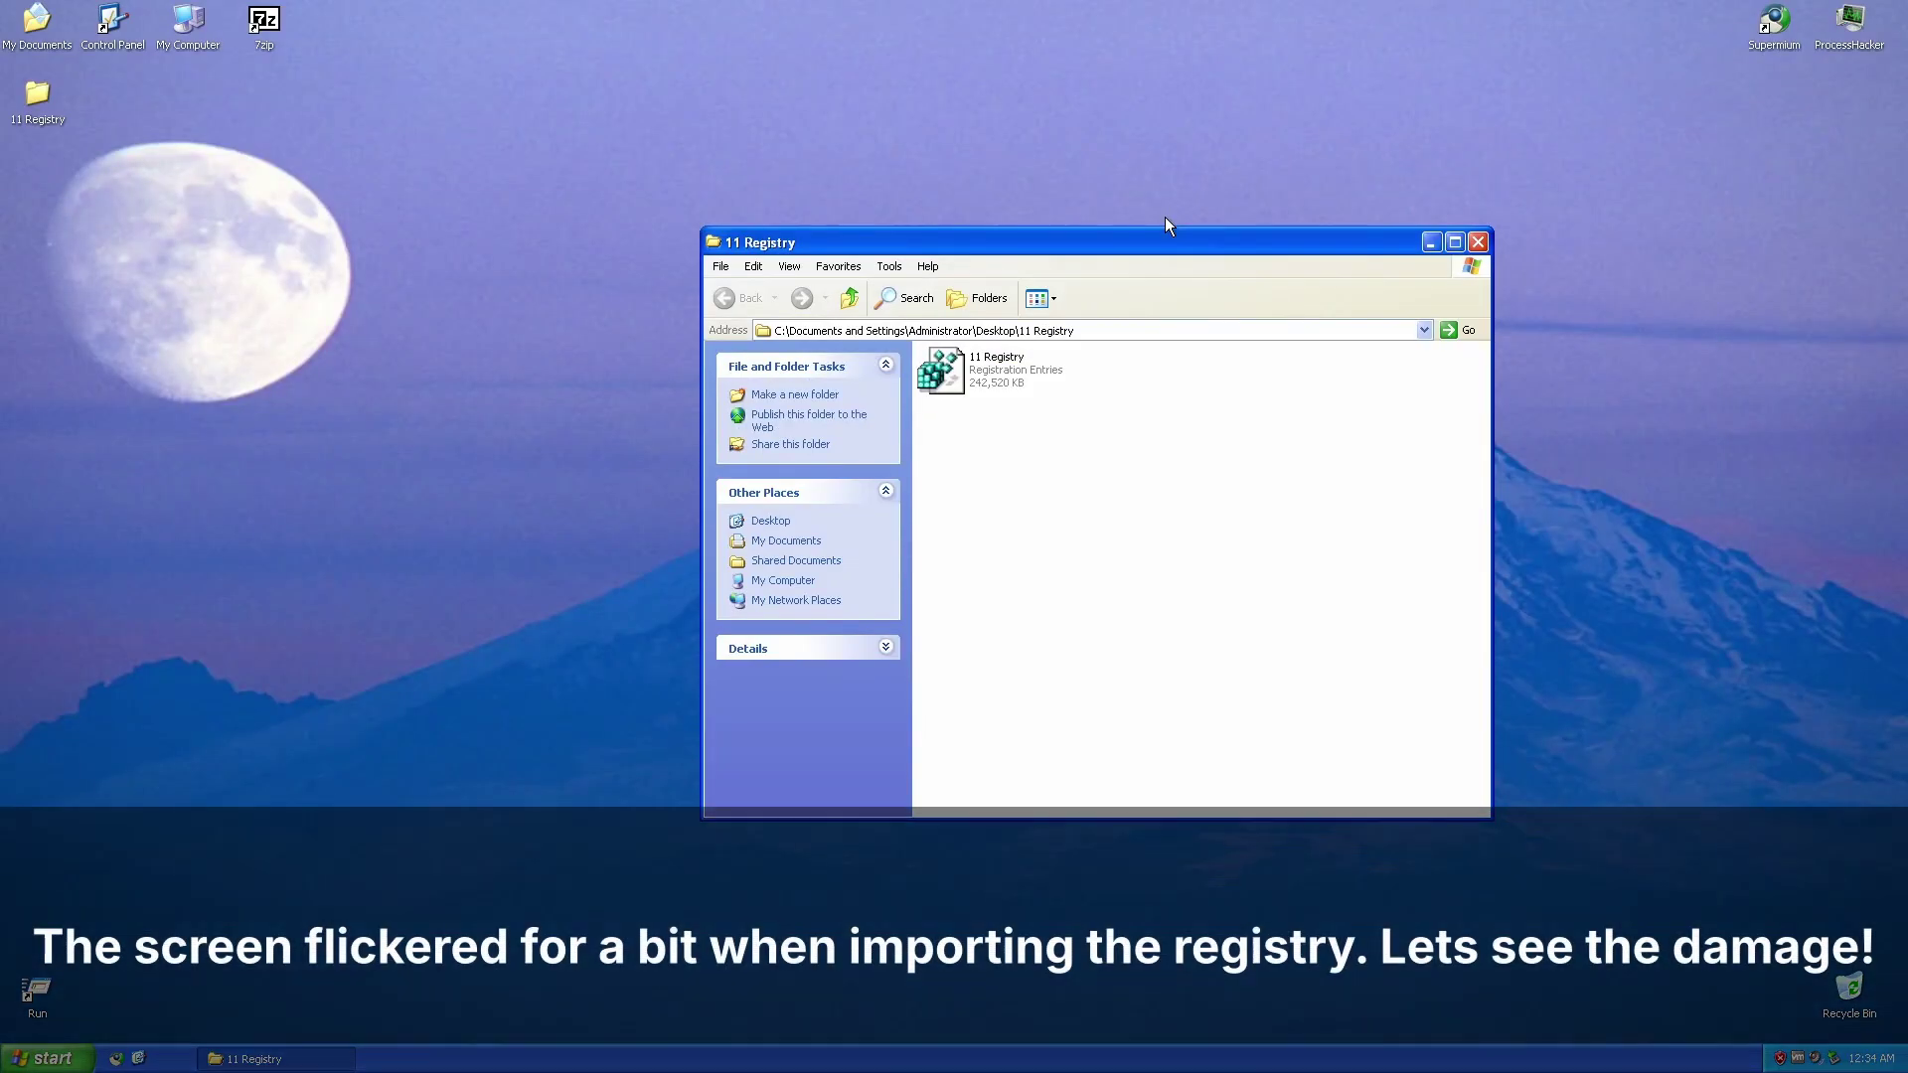
click(1477, 243)
Open This PC and select Local Disk (C:).
click(47, 1059)
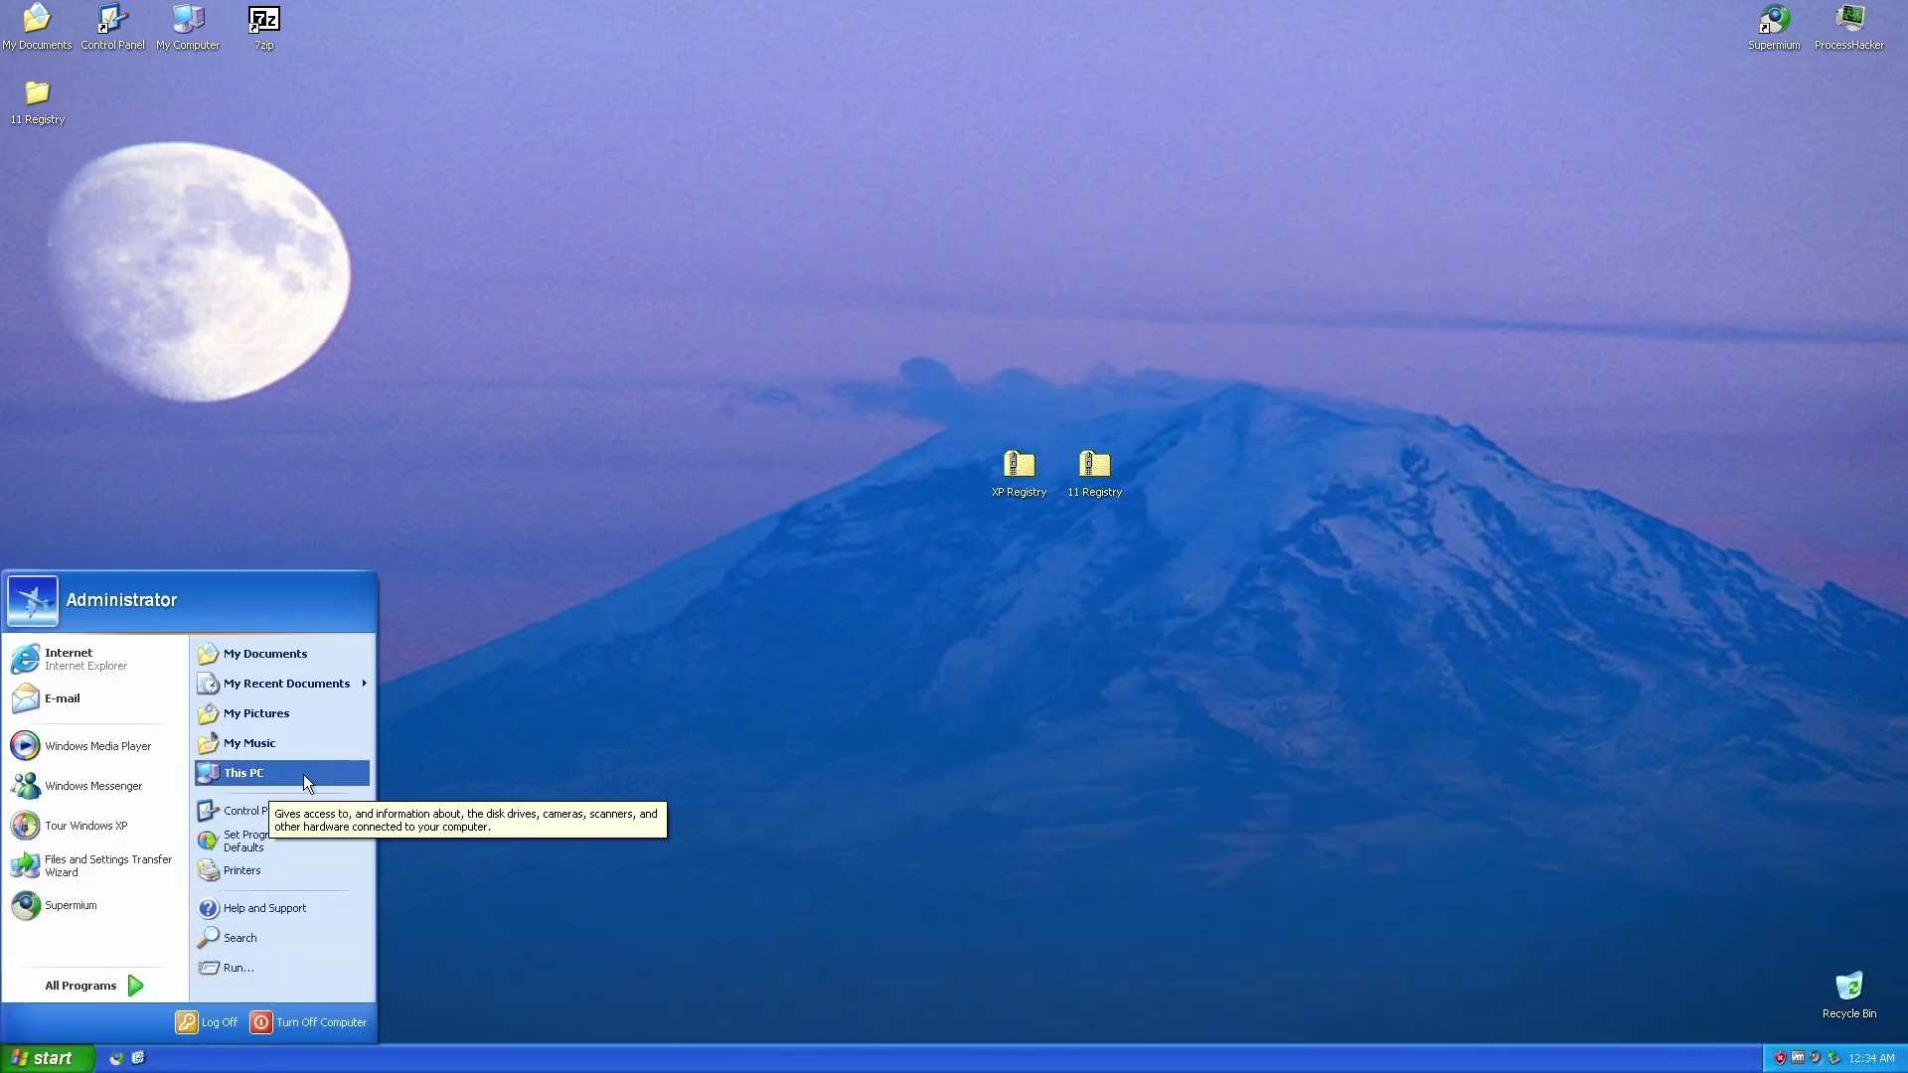
click(260, 773)
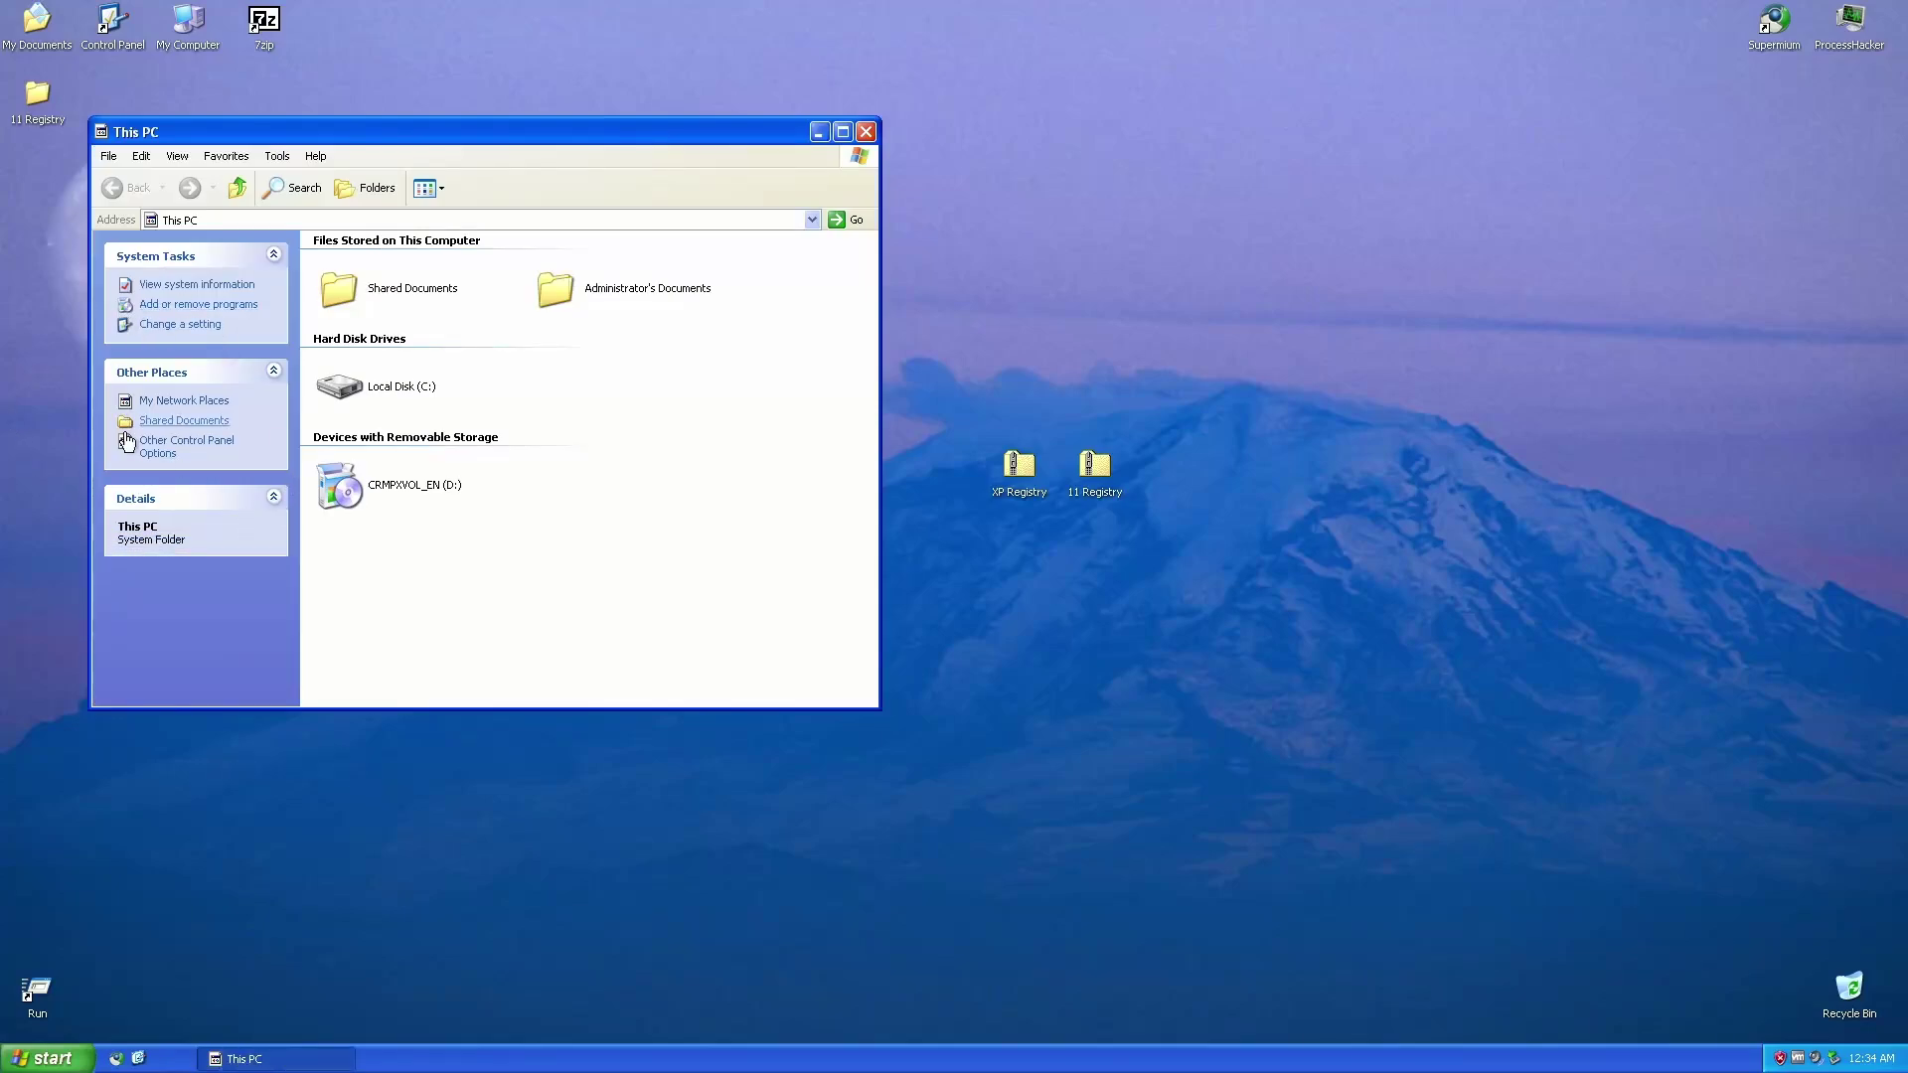
double_click(377, 388)
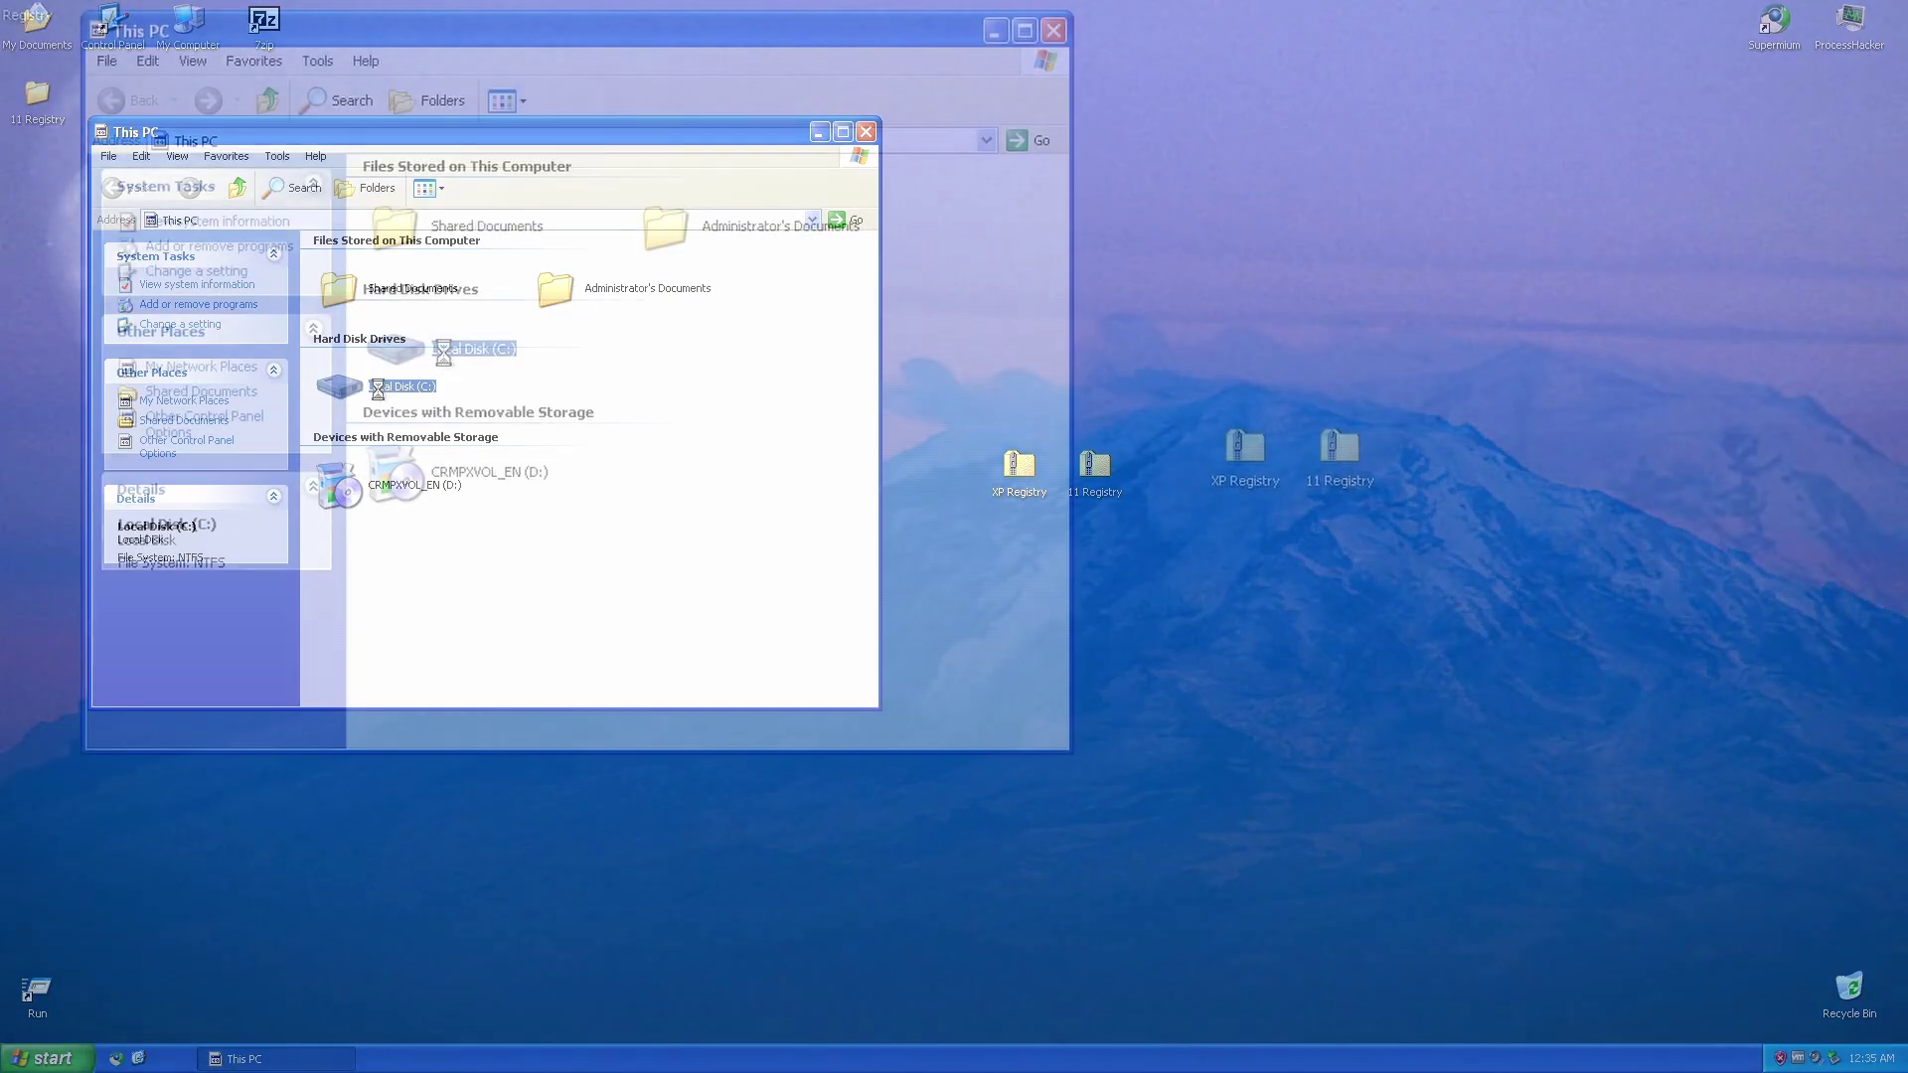
Try the opennewtab and opennewwindow commands on Local Disk (C:), dismissing the resulting messages.
right_click(377, 388)
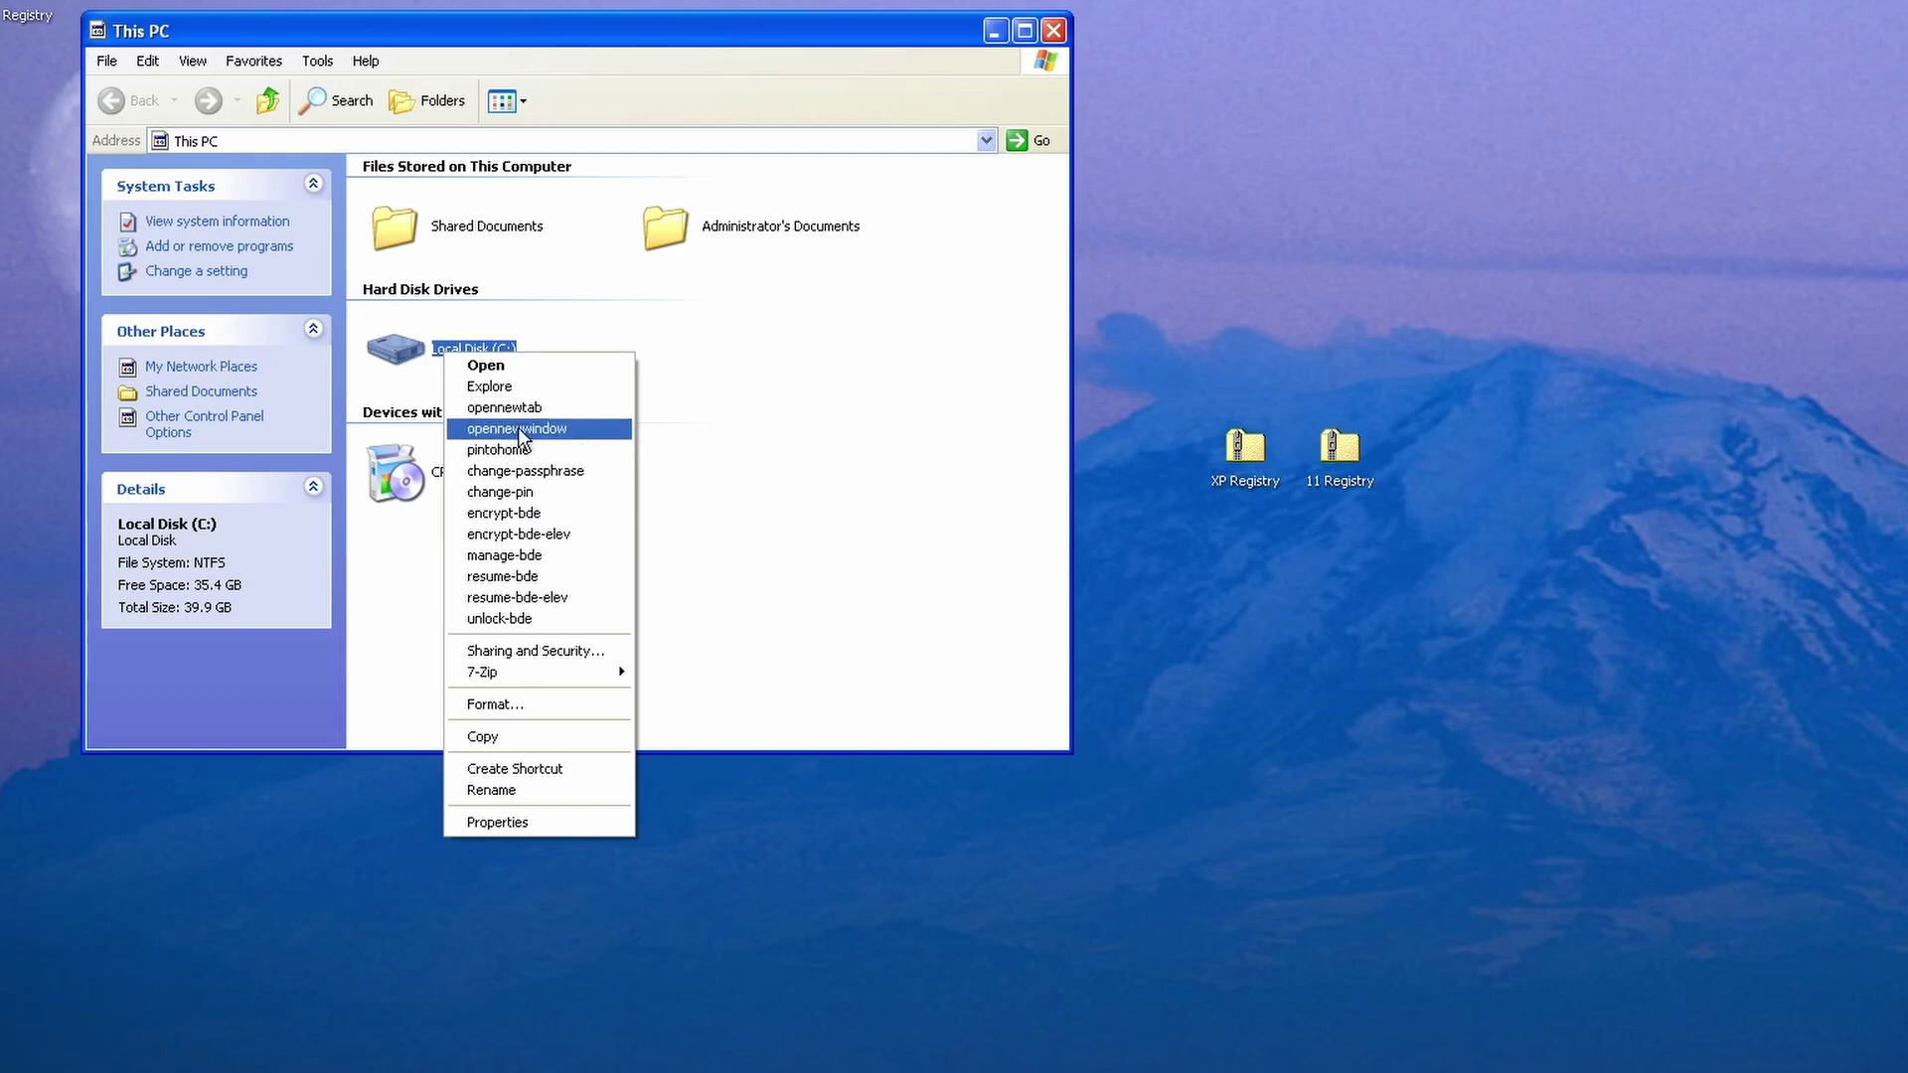
click(511, 408)
click(1129, 602)
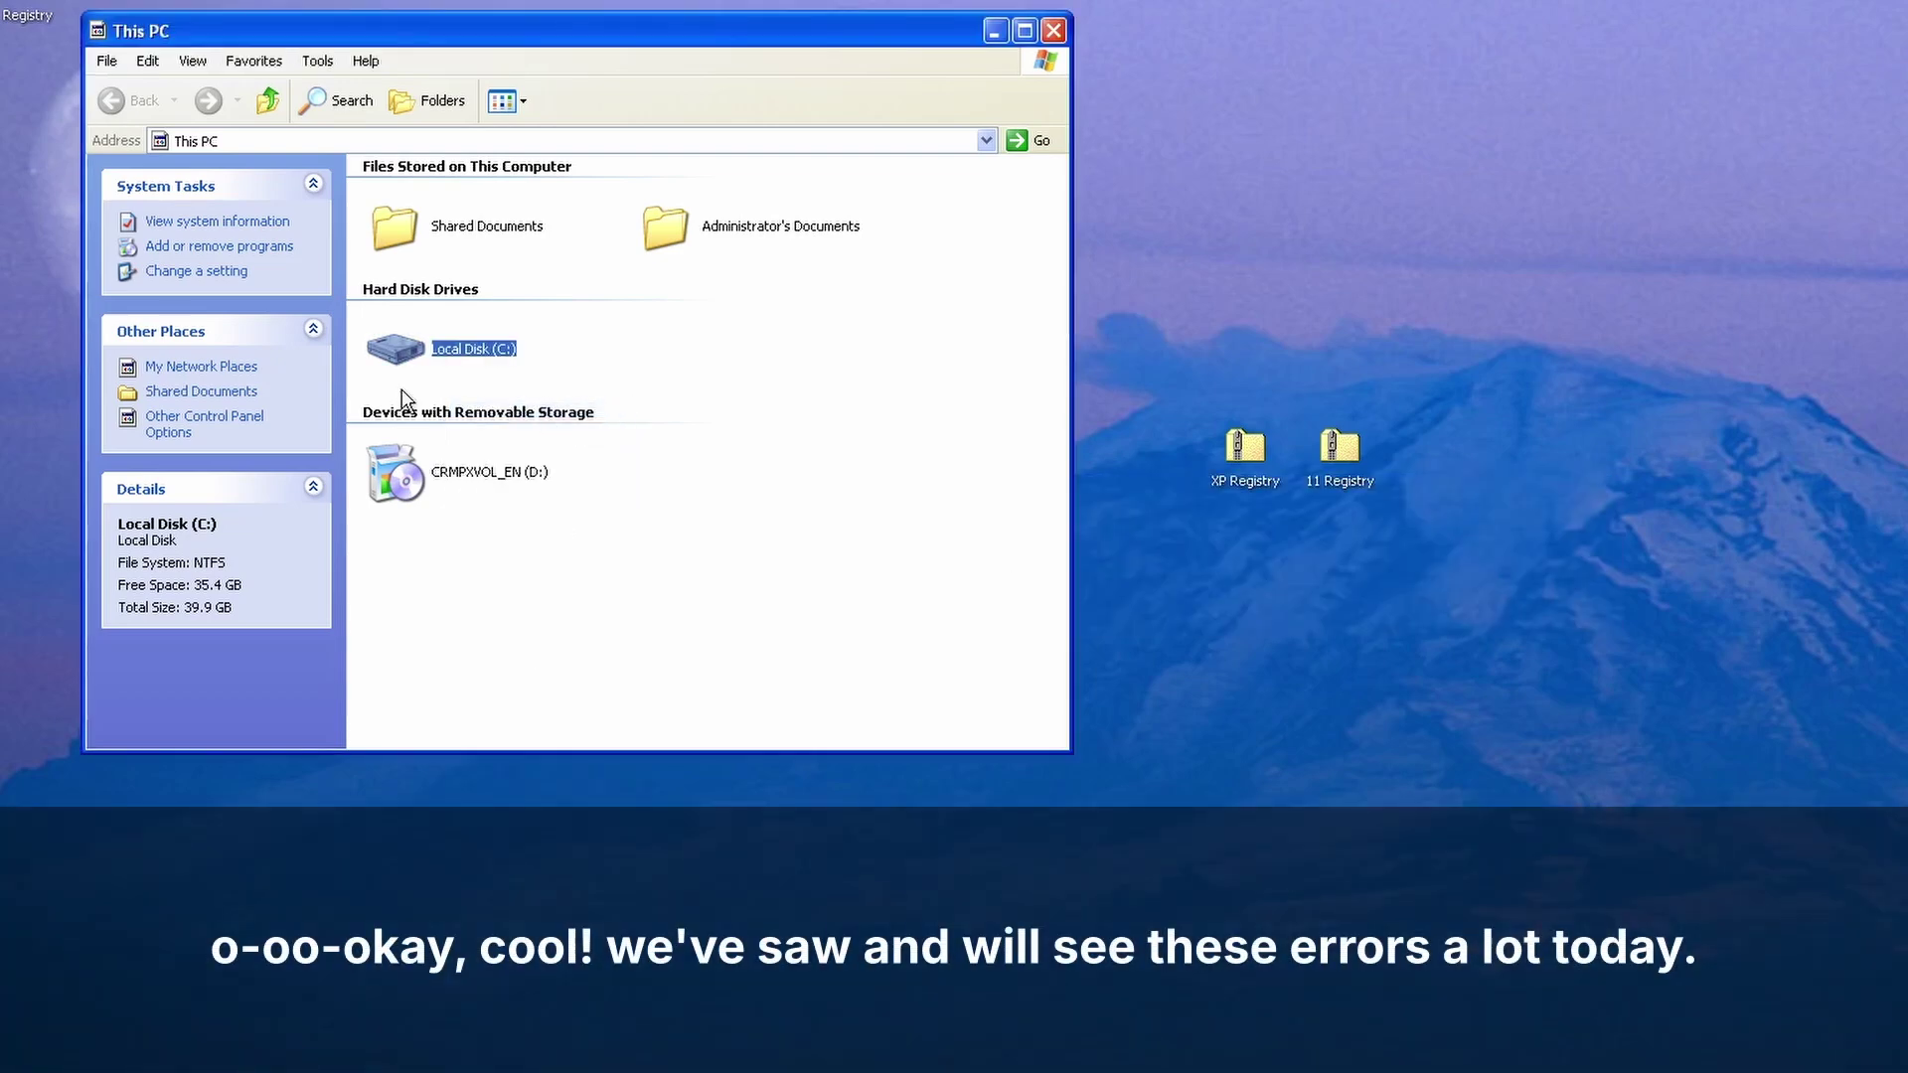
right_click(447, 340)
click(511, 409)
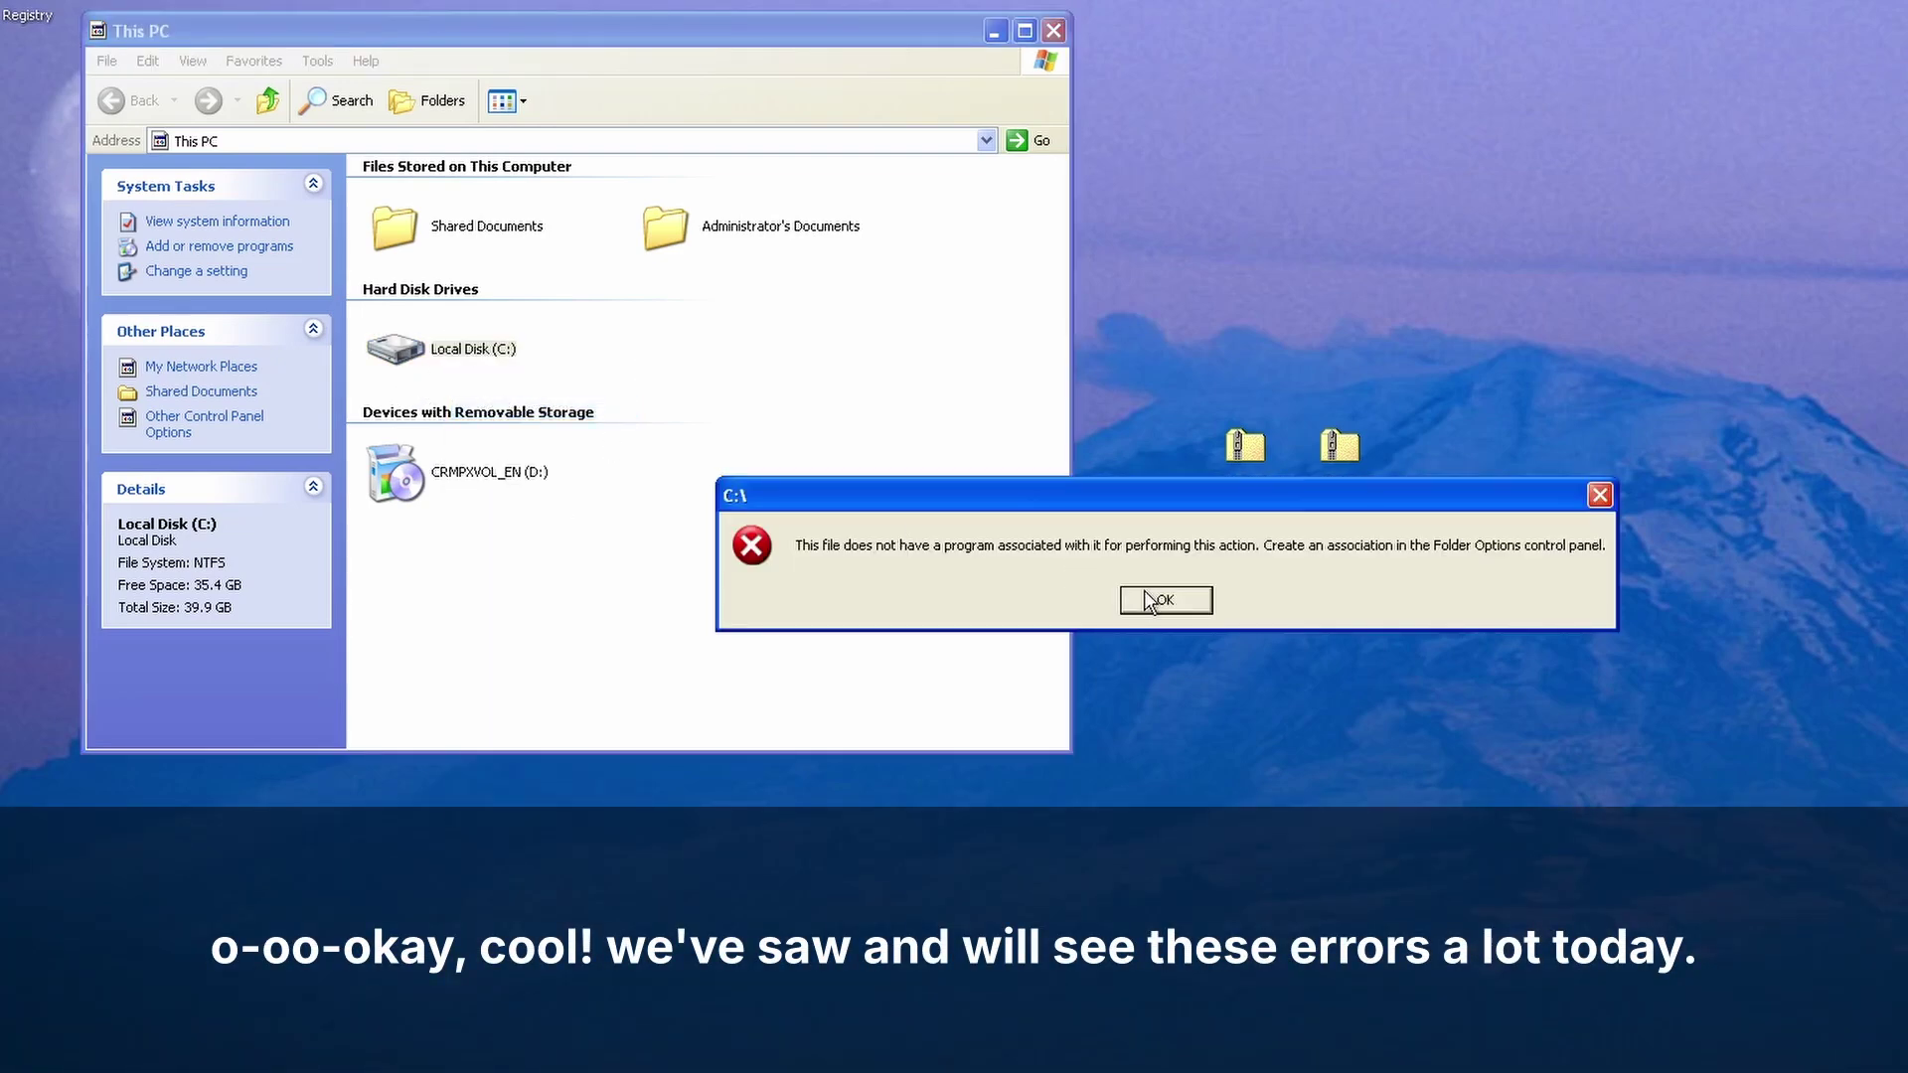
click(1149, 600)
Try the encrypt-bde and resume-bde commands on Local Disk (C:), cancelling the program selection dialog.
right_click(473, 344)
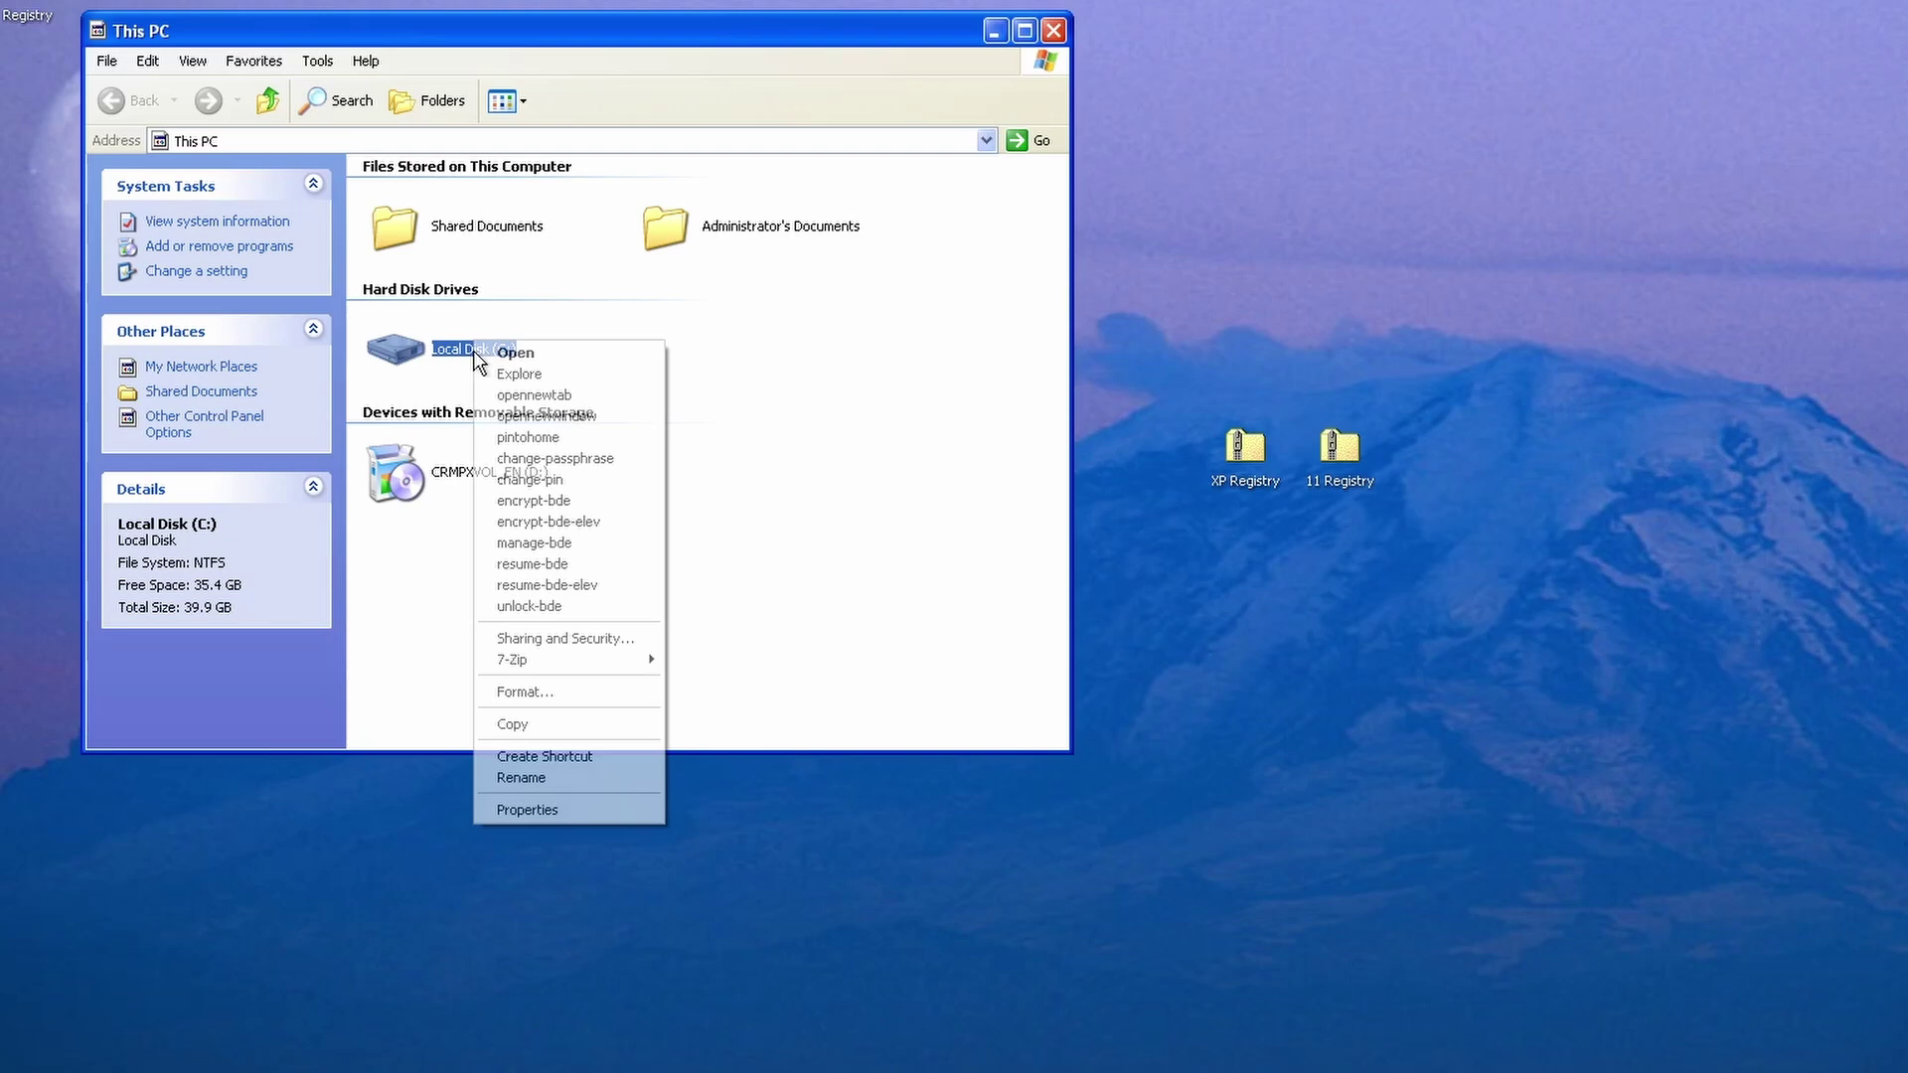
click(543, 504)
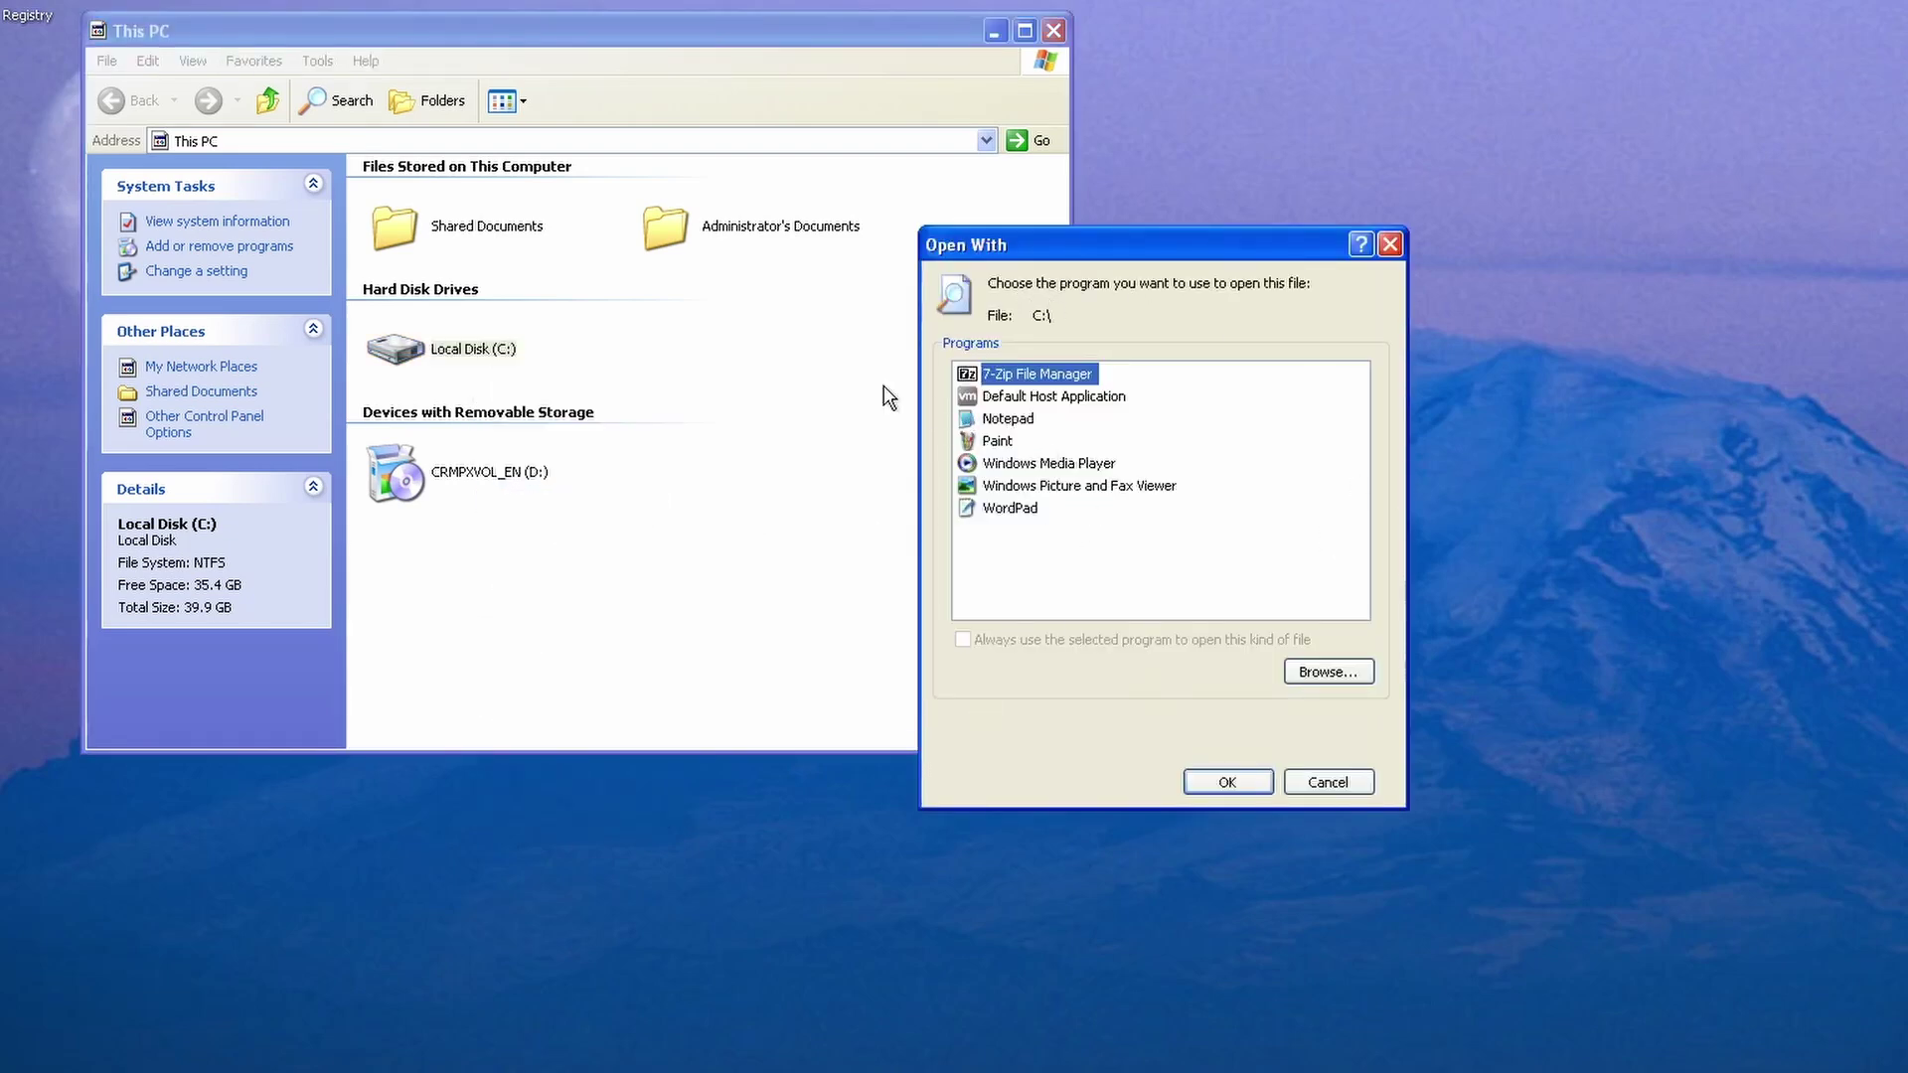
click(1303, 781)
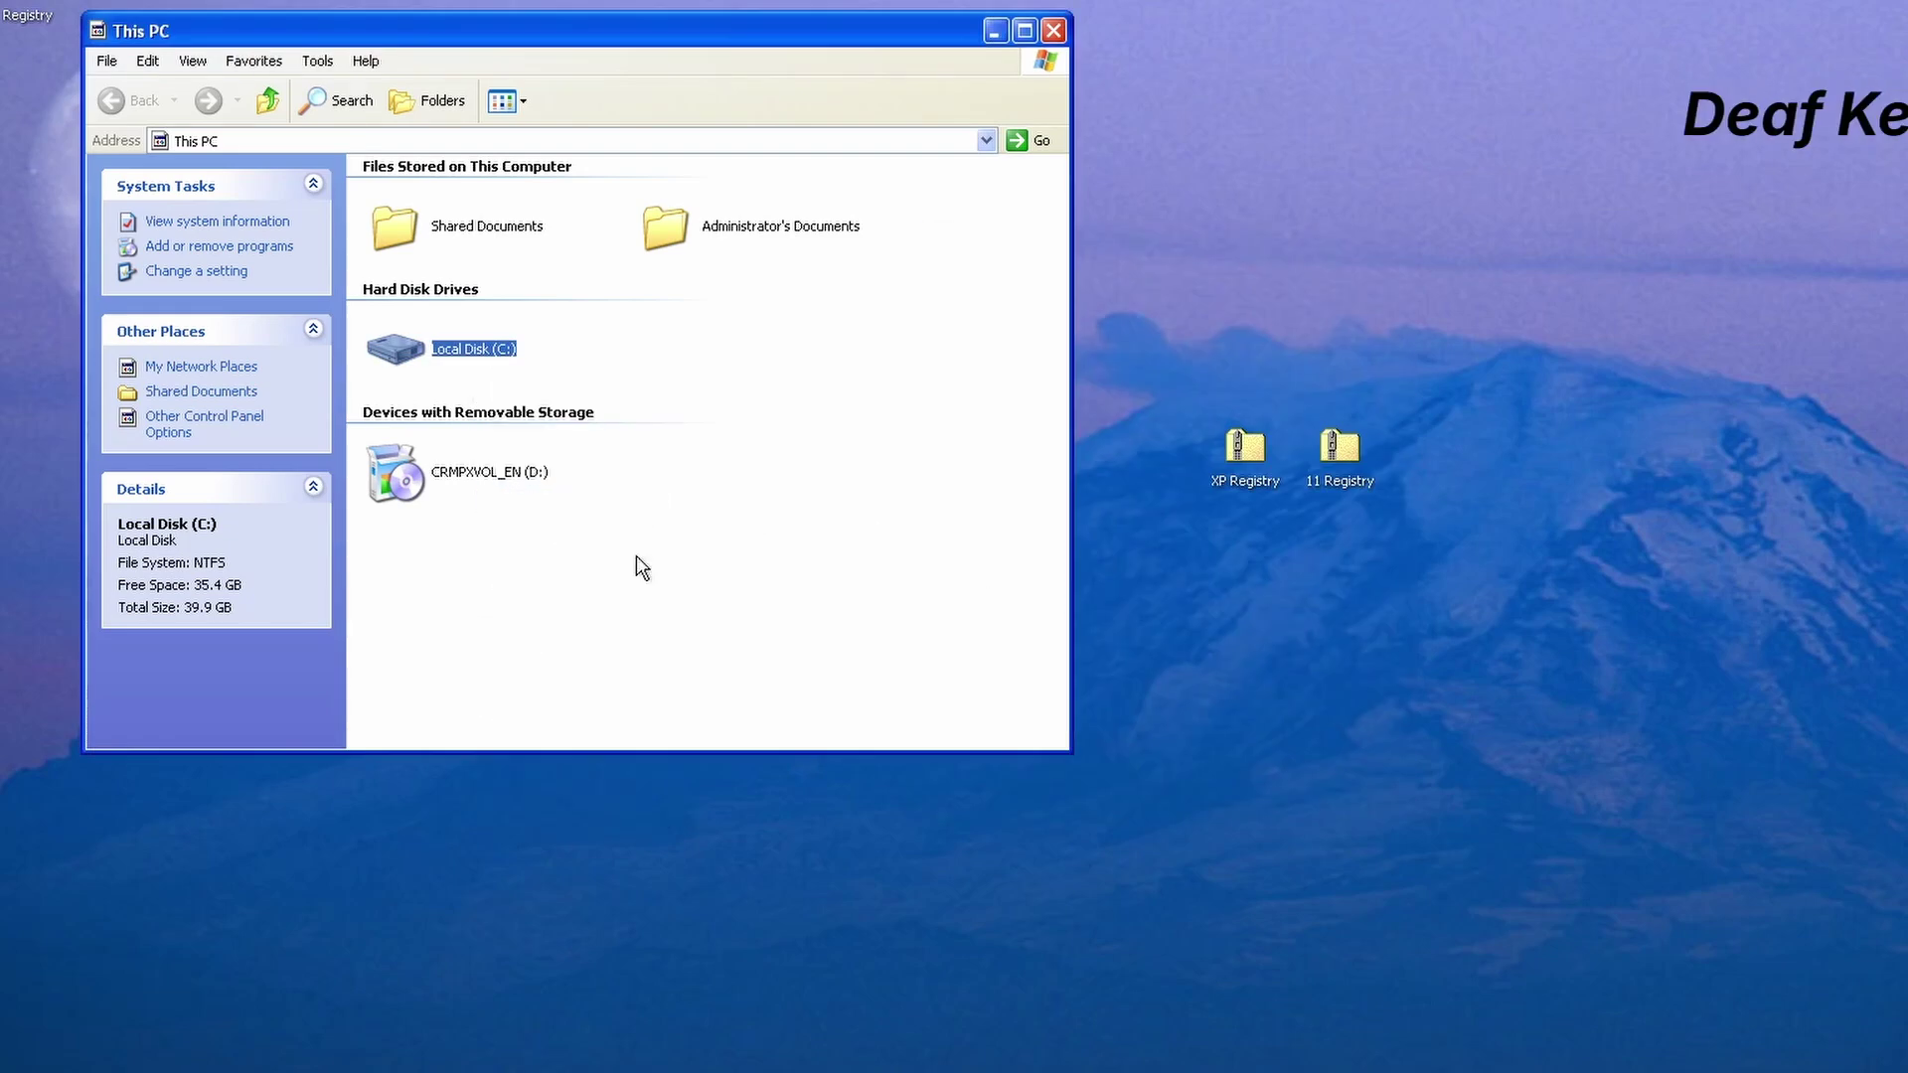
right_click(452, 343)
click(554, 564)
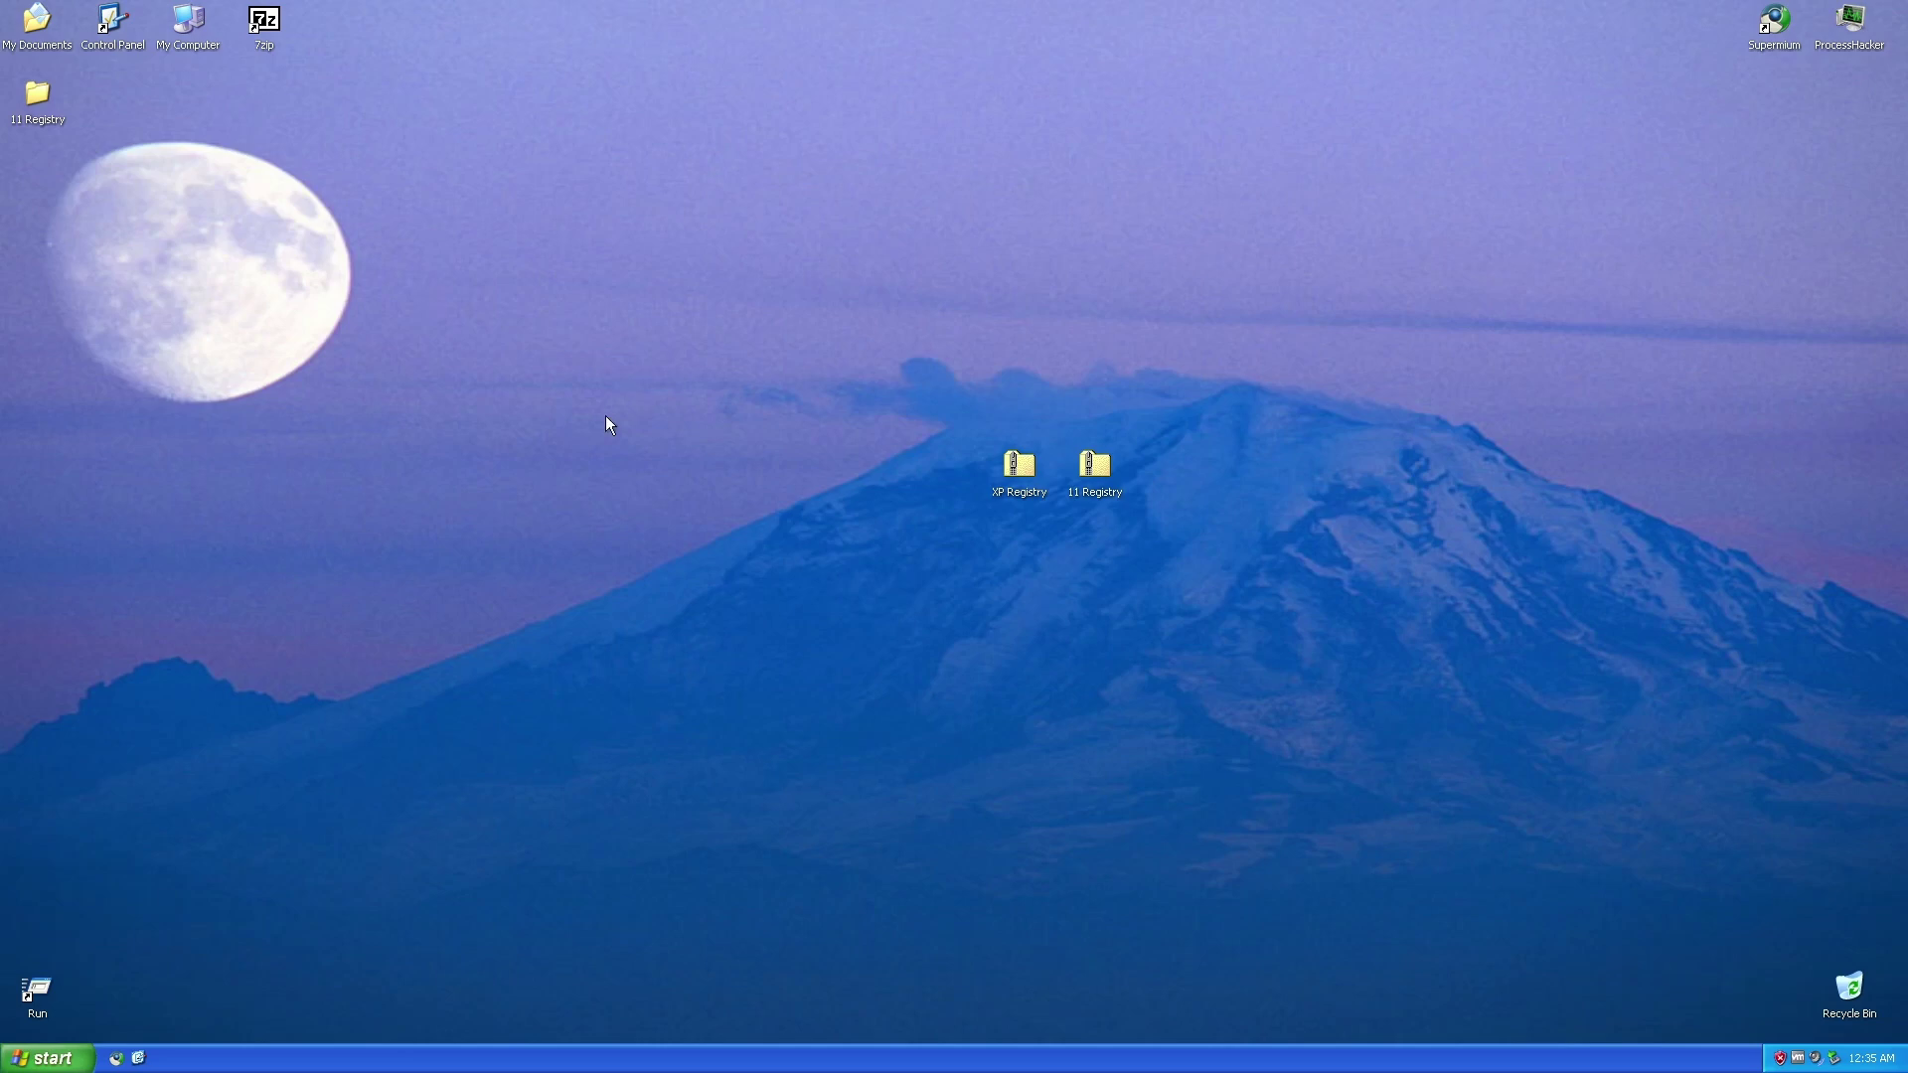
Try one of the newly added commands on the 11 Registry archive, and view the archive's properties.
right_click(1077, 464)
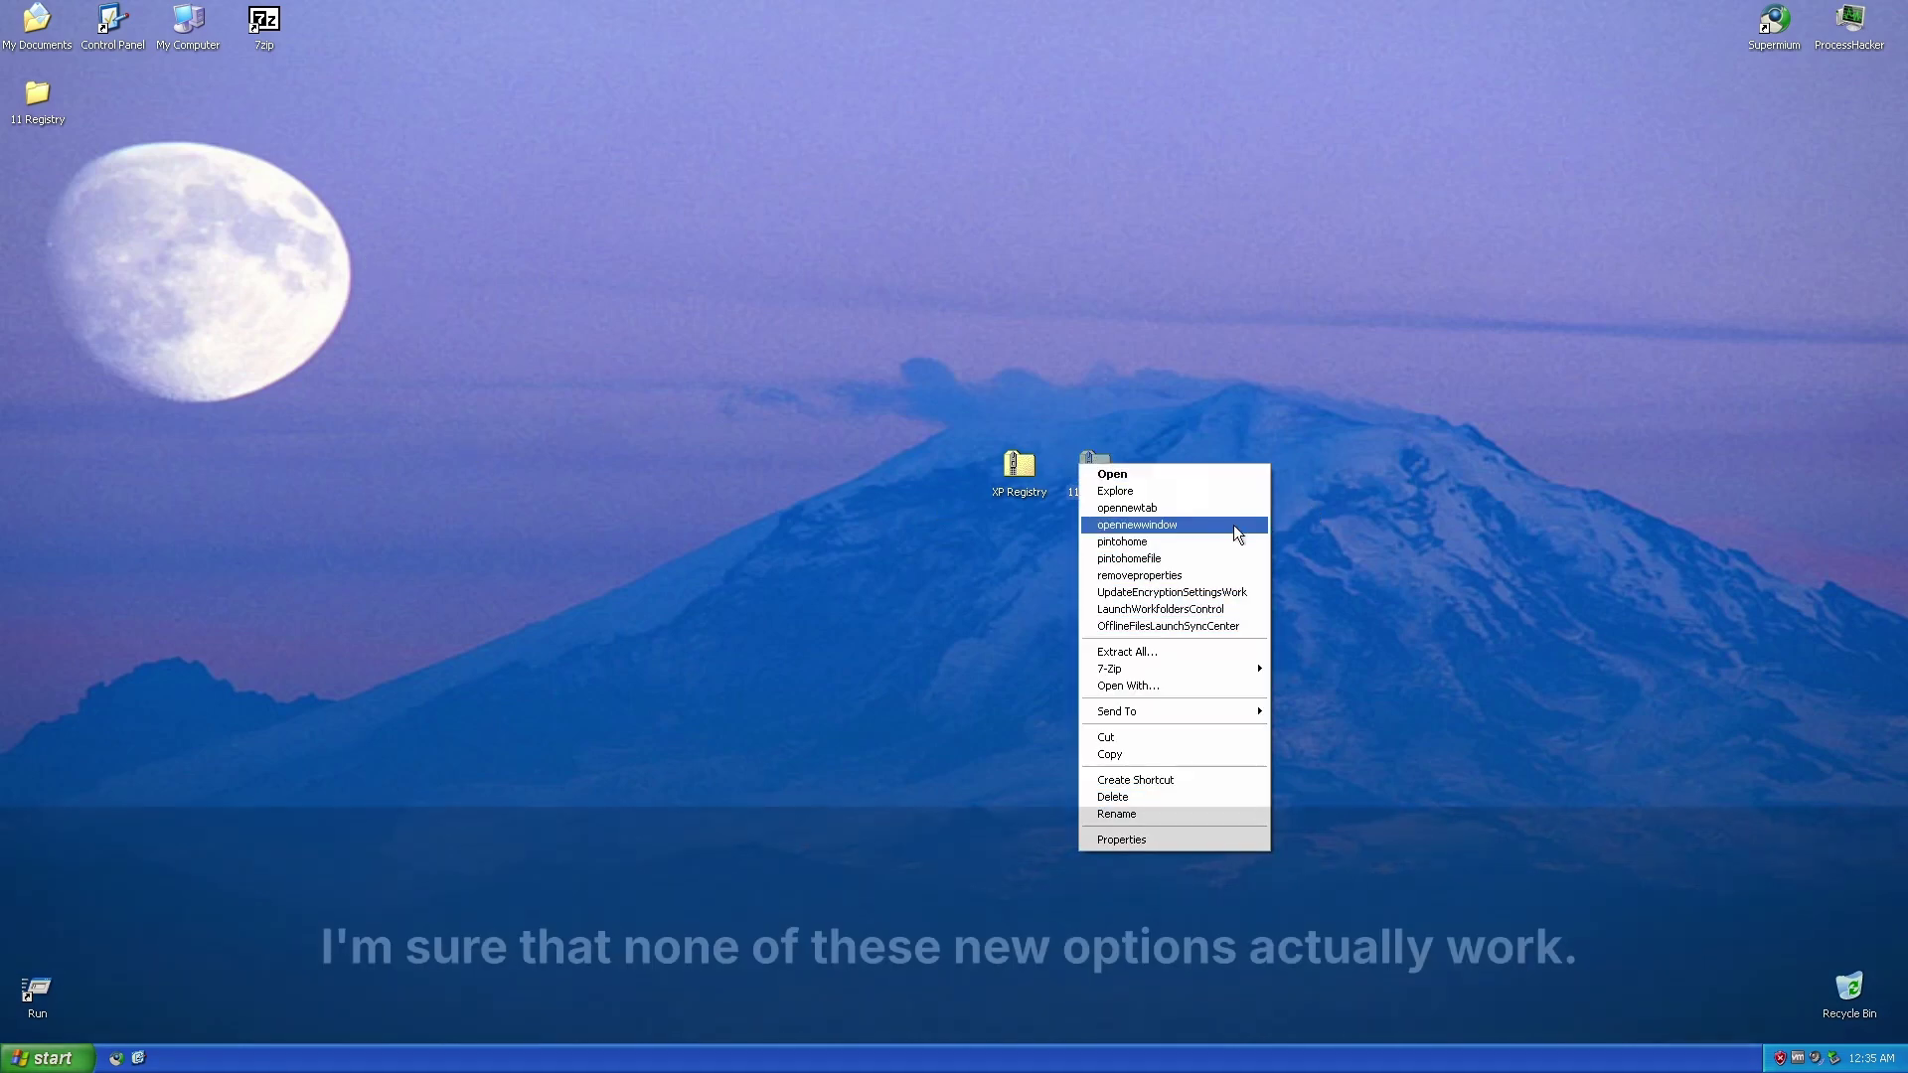
click(1195, 586)
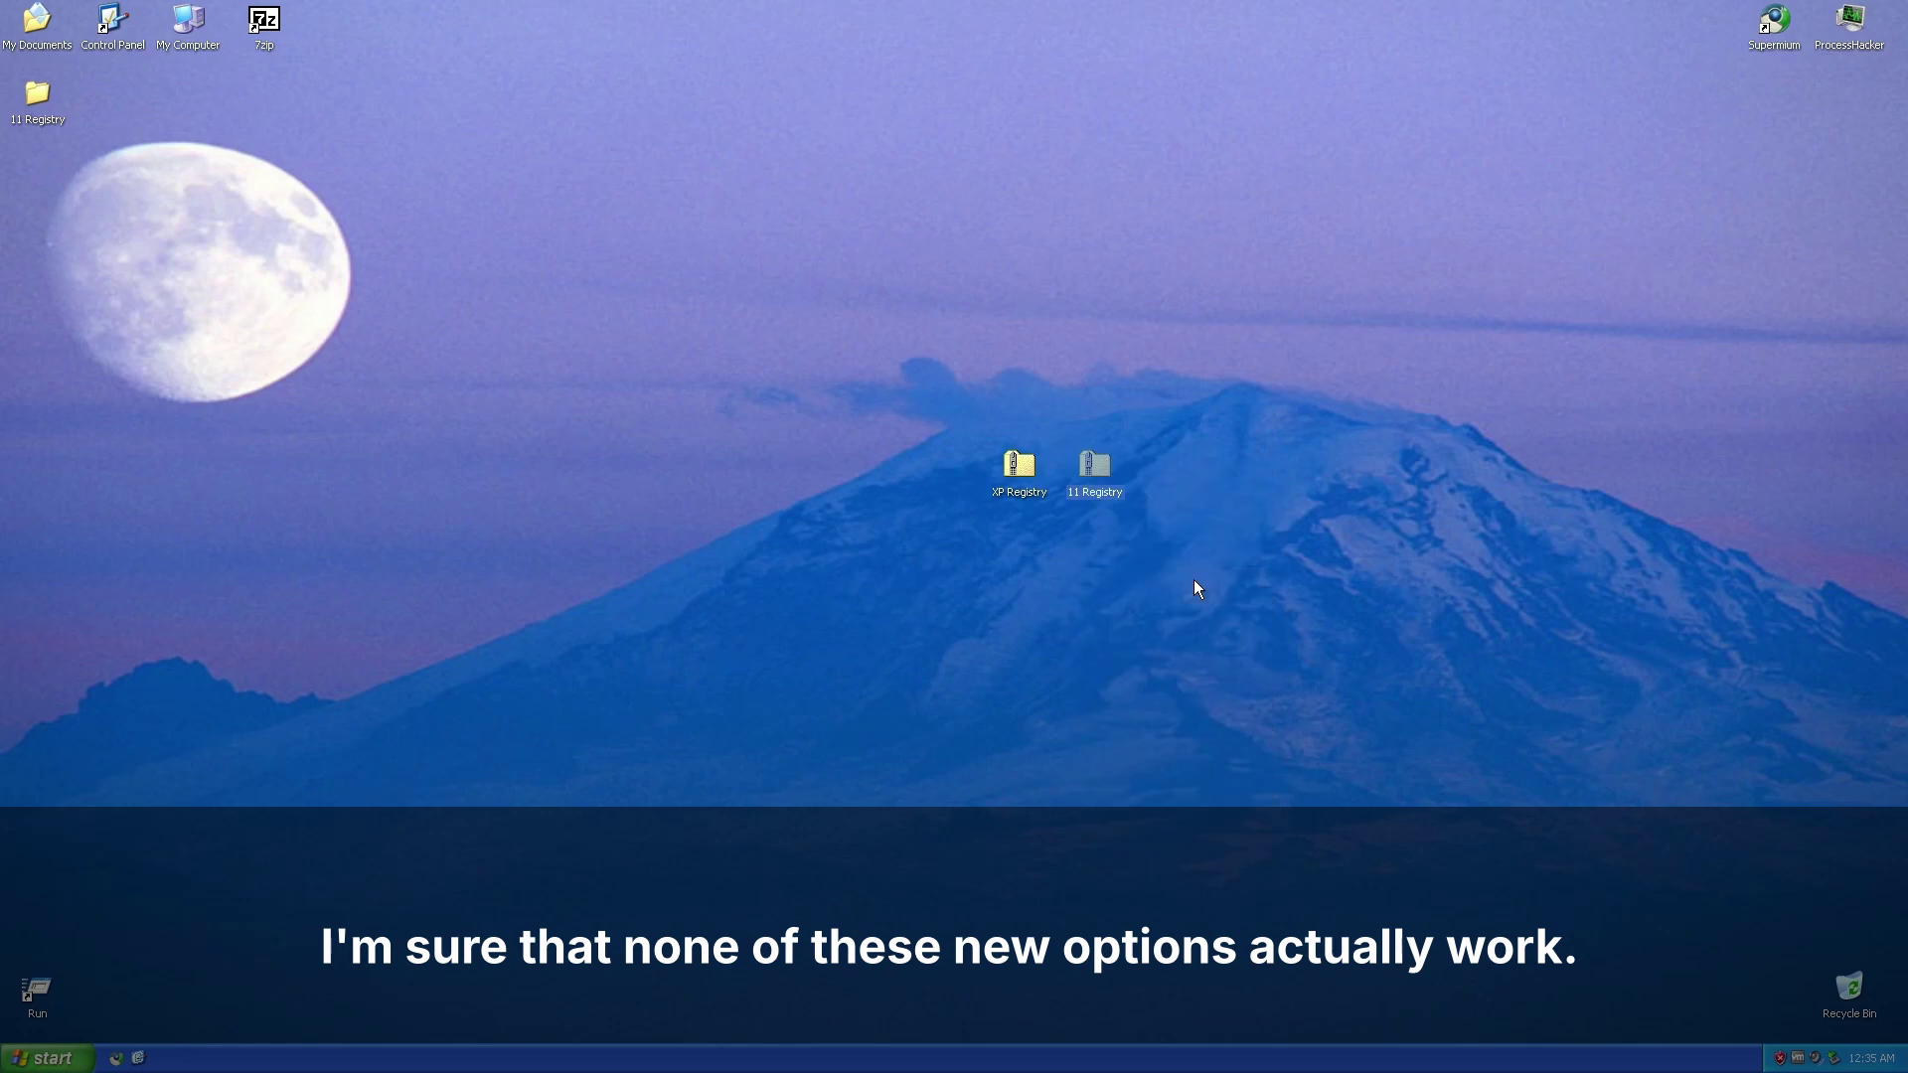
right_click(1101, 469)
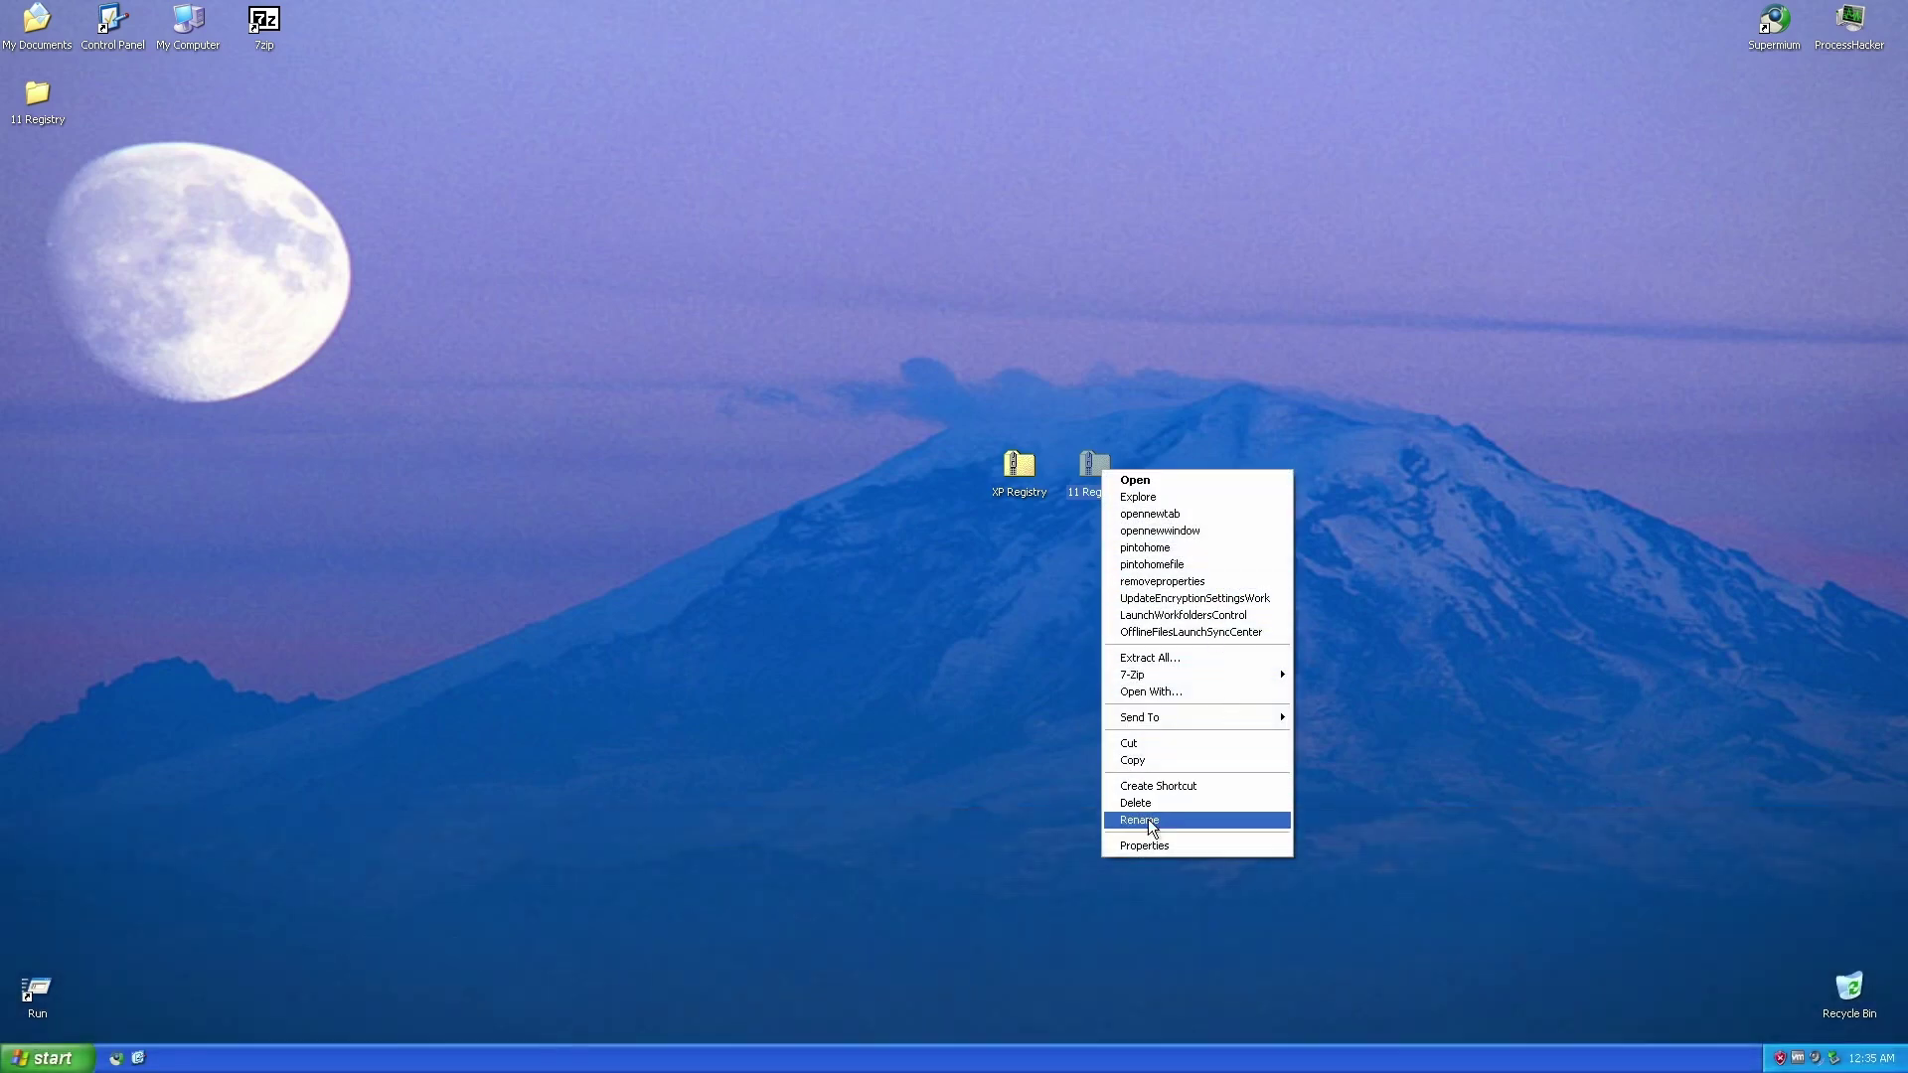
click(1153, 844)
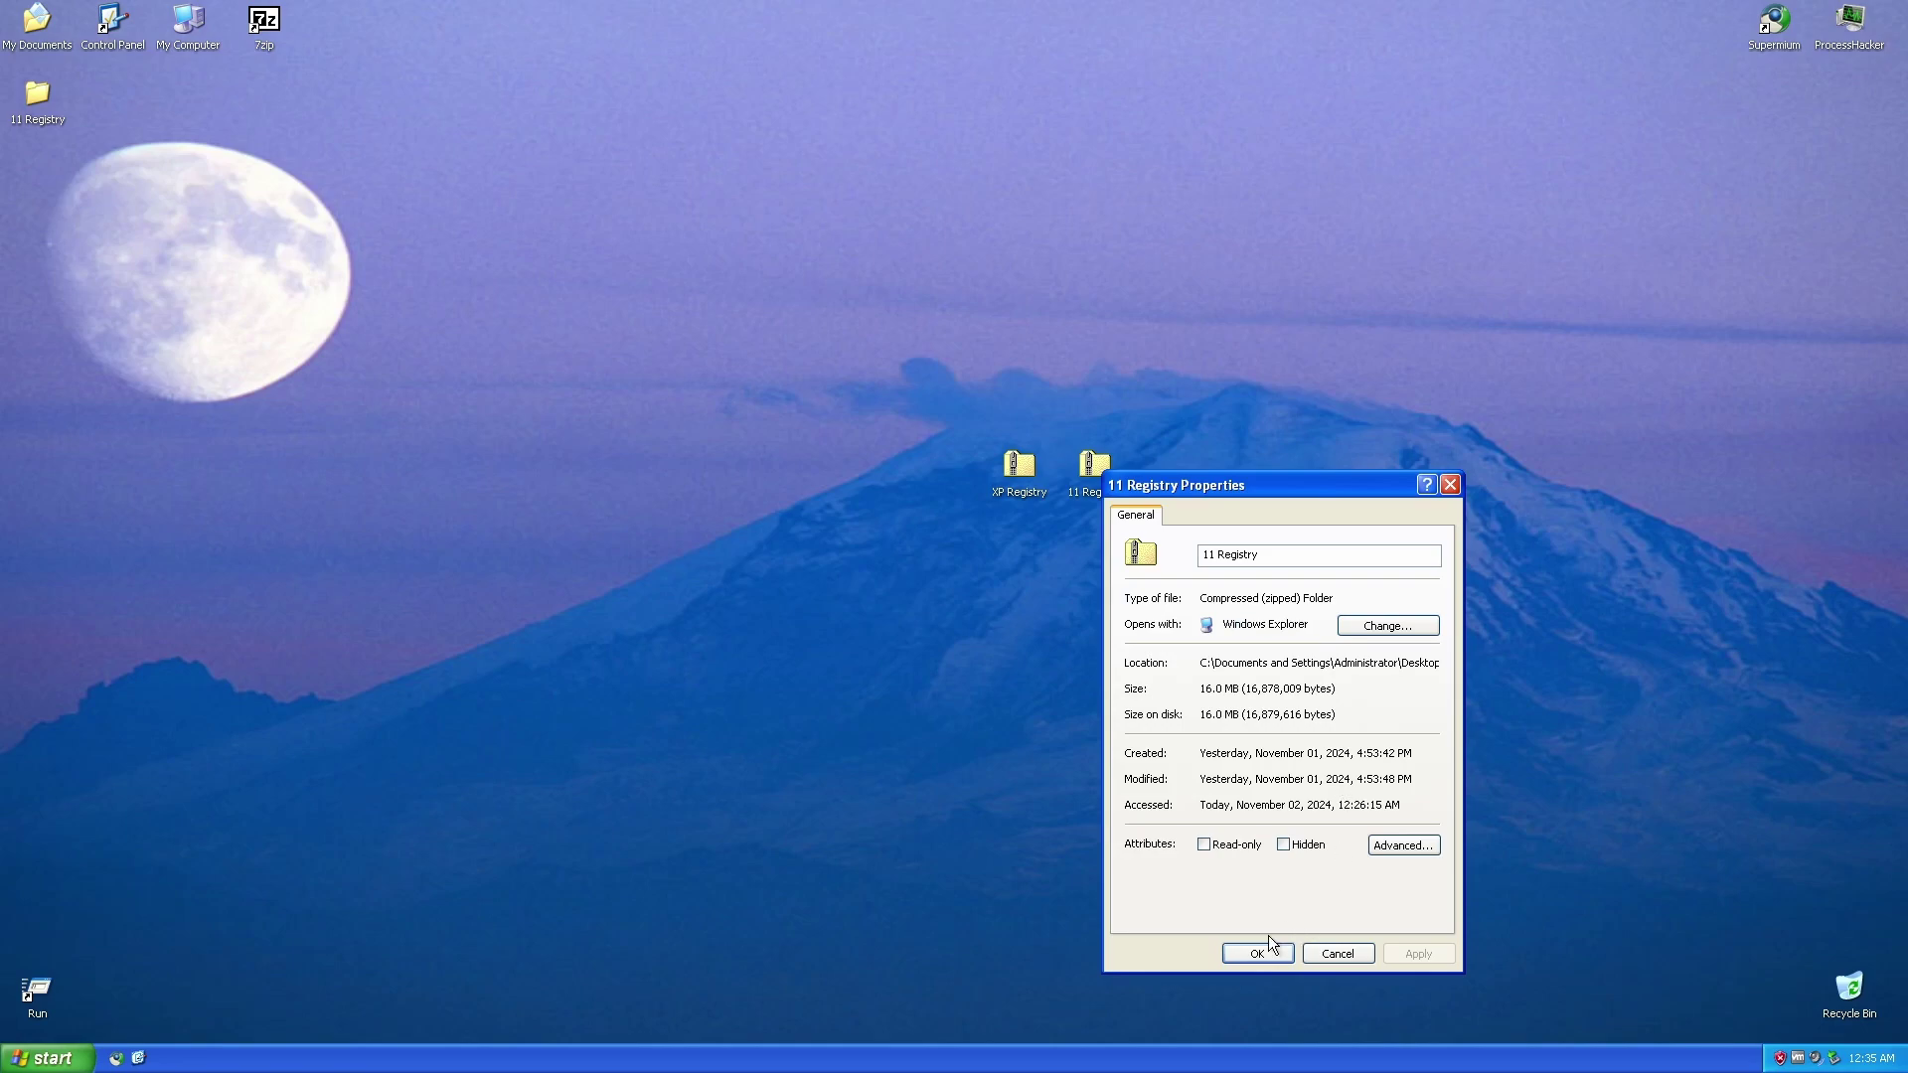
click(1240, 951)
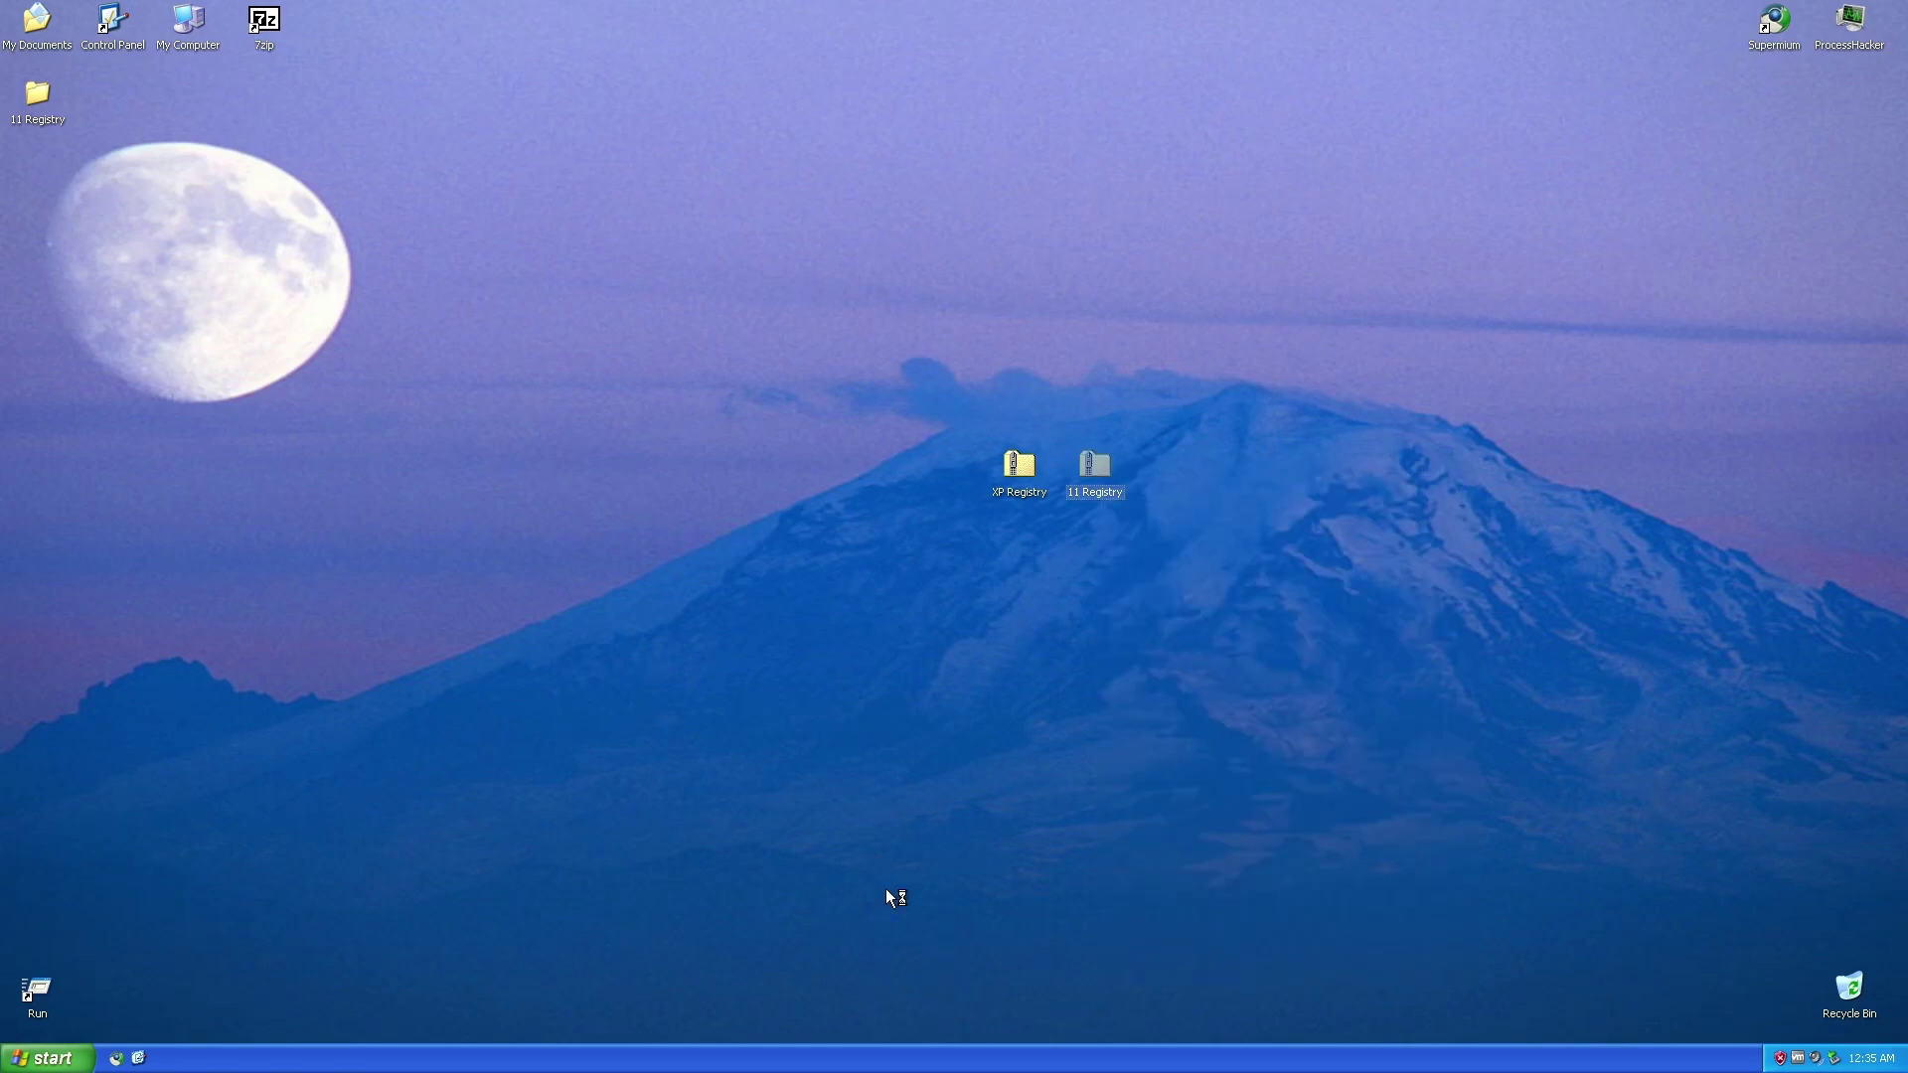
Open This PC in a new Explorer window, browse the contents of Local Disk (C:), and close the window.
key(super+e)
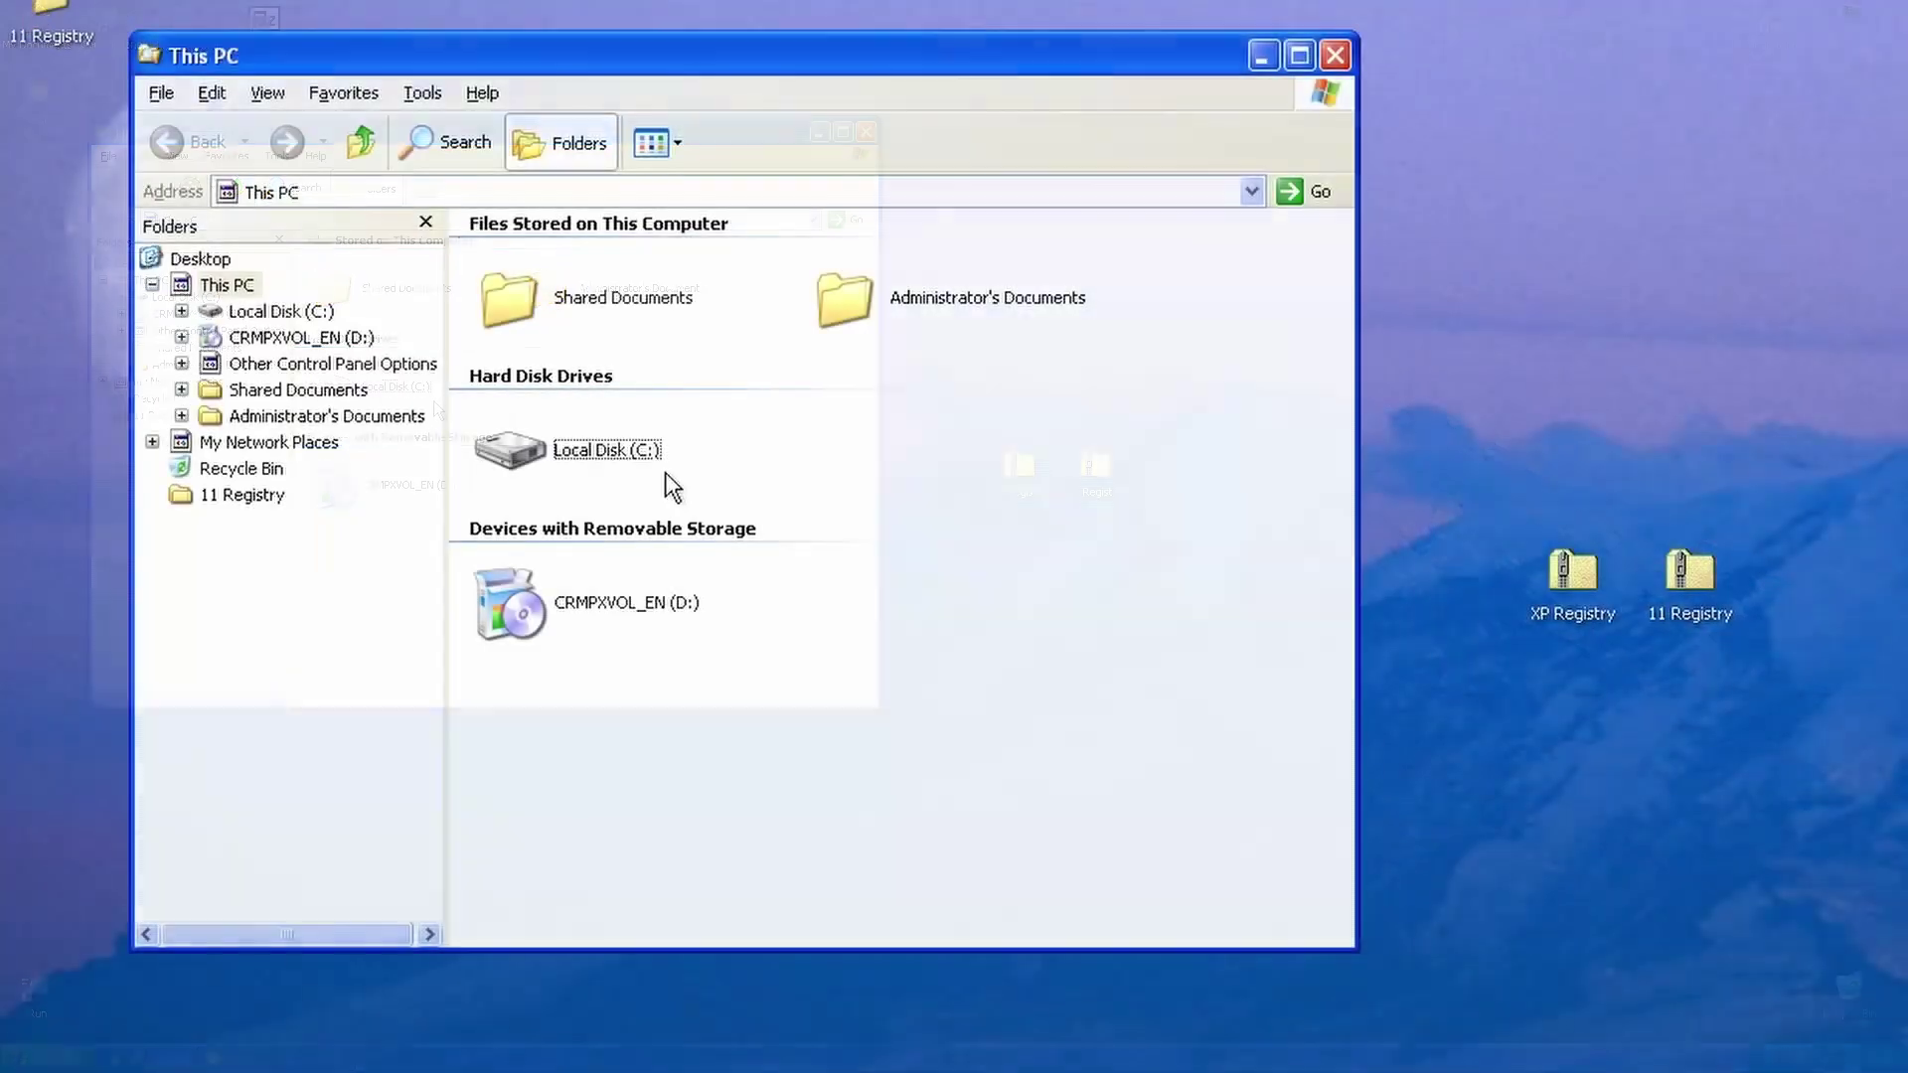
double_click(576, 452)
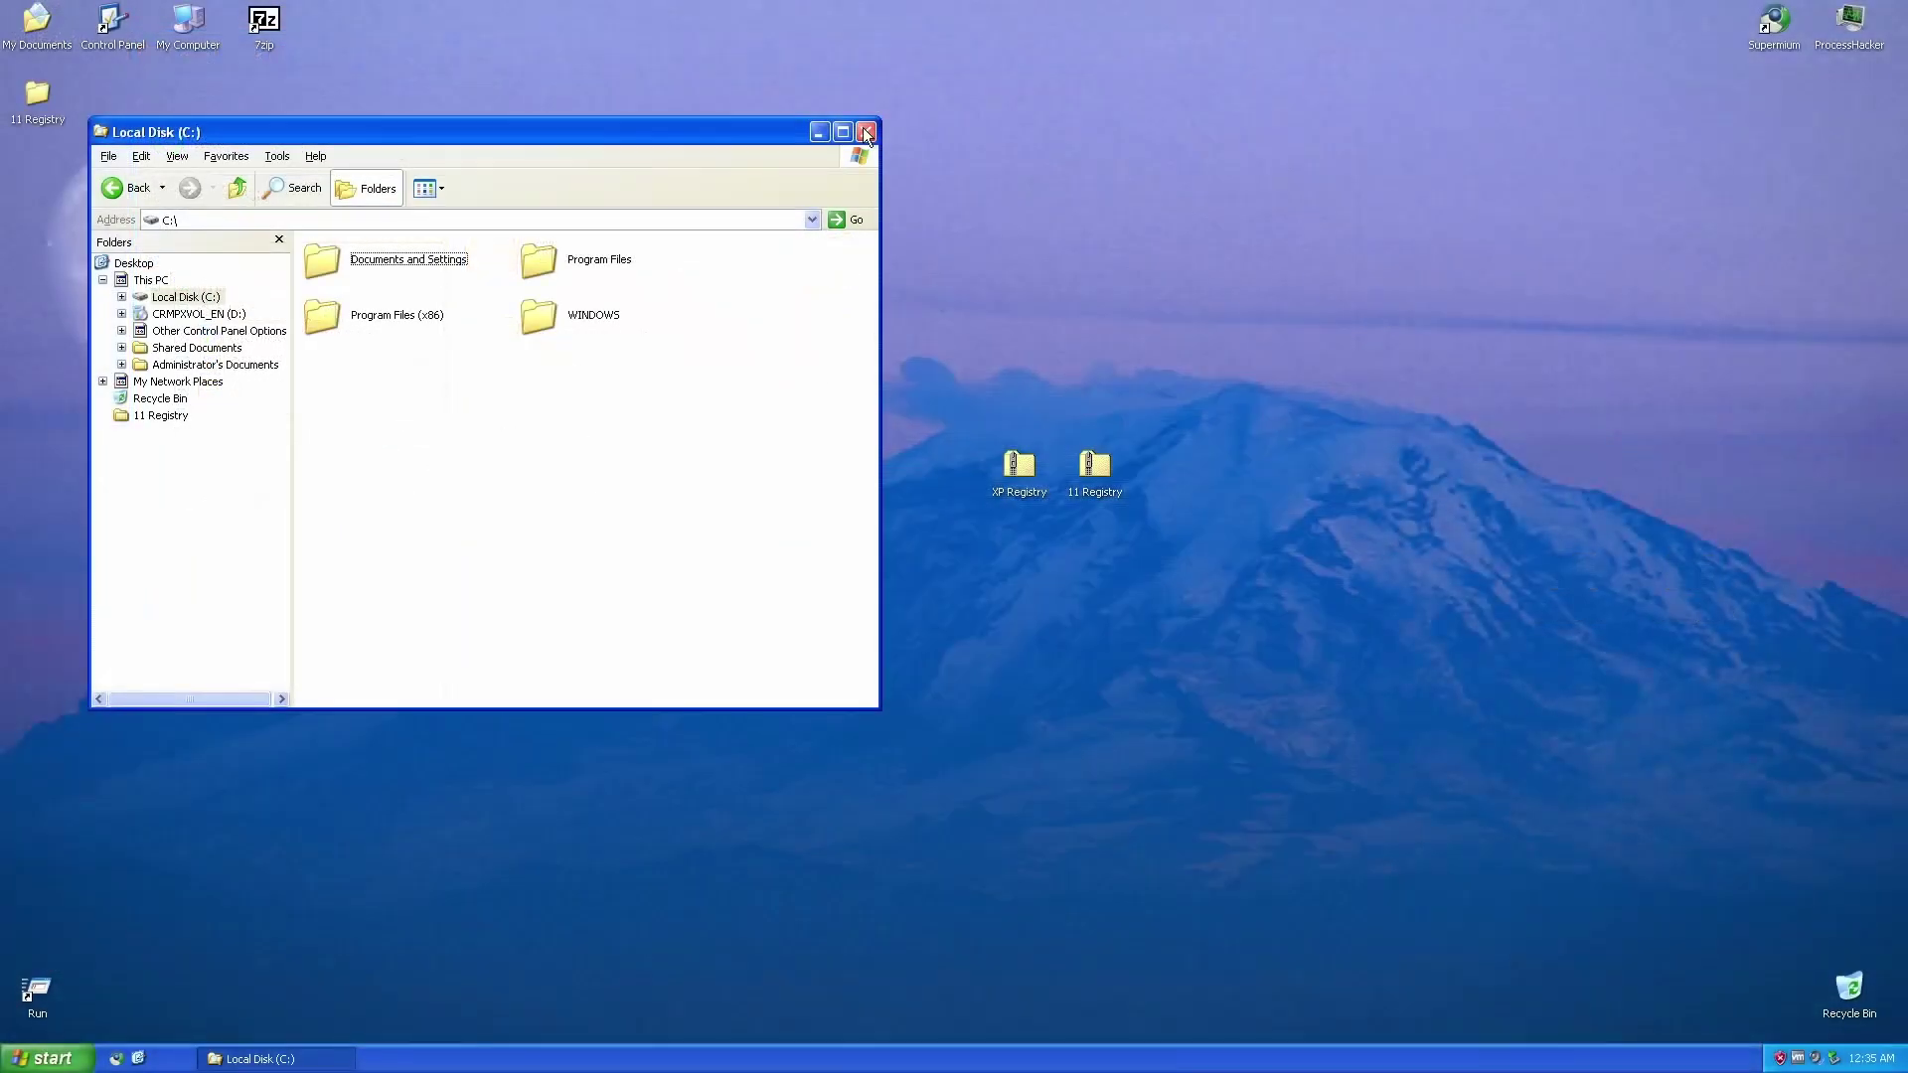
click(1334, 55)
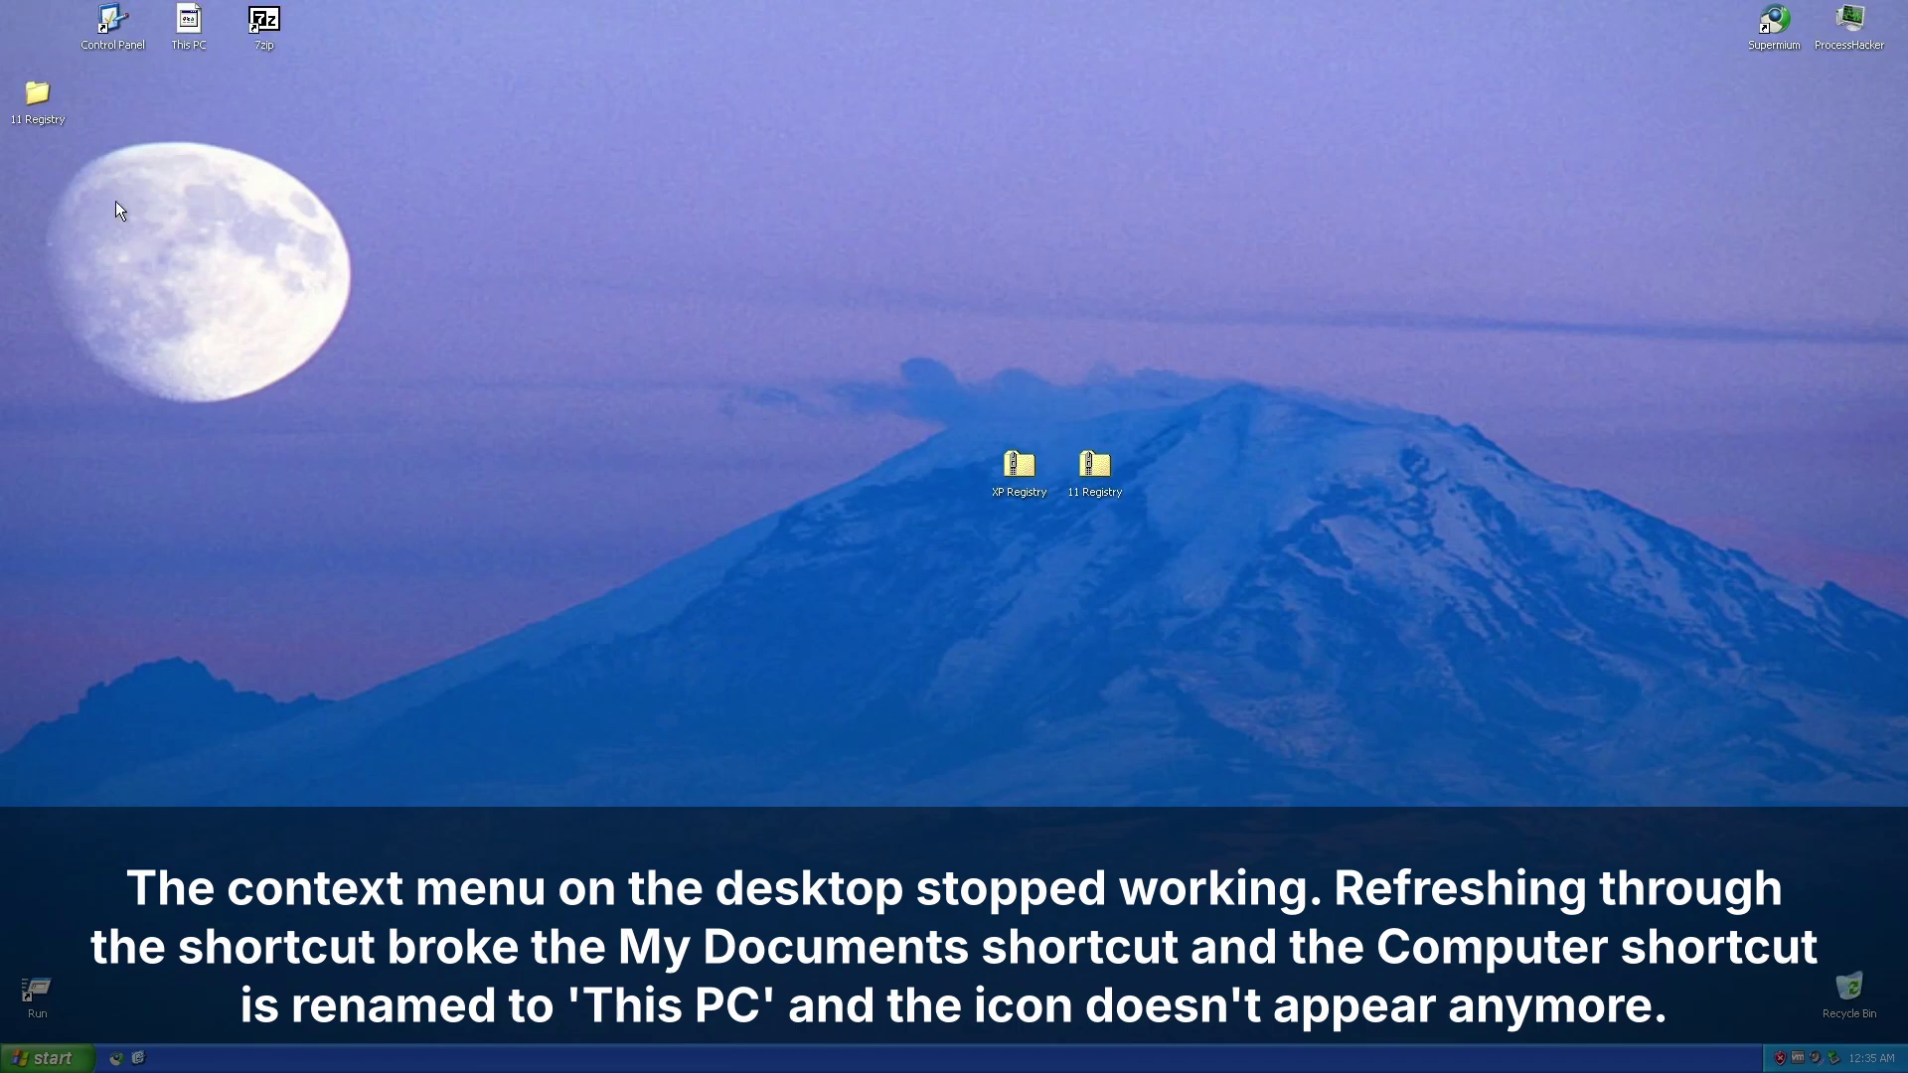
drag(392, 236, 75, 82)
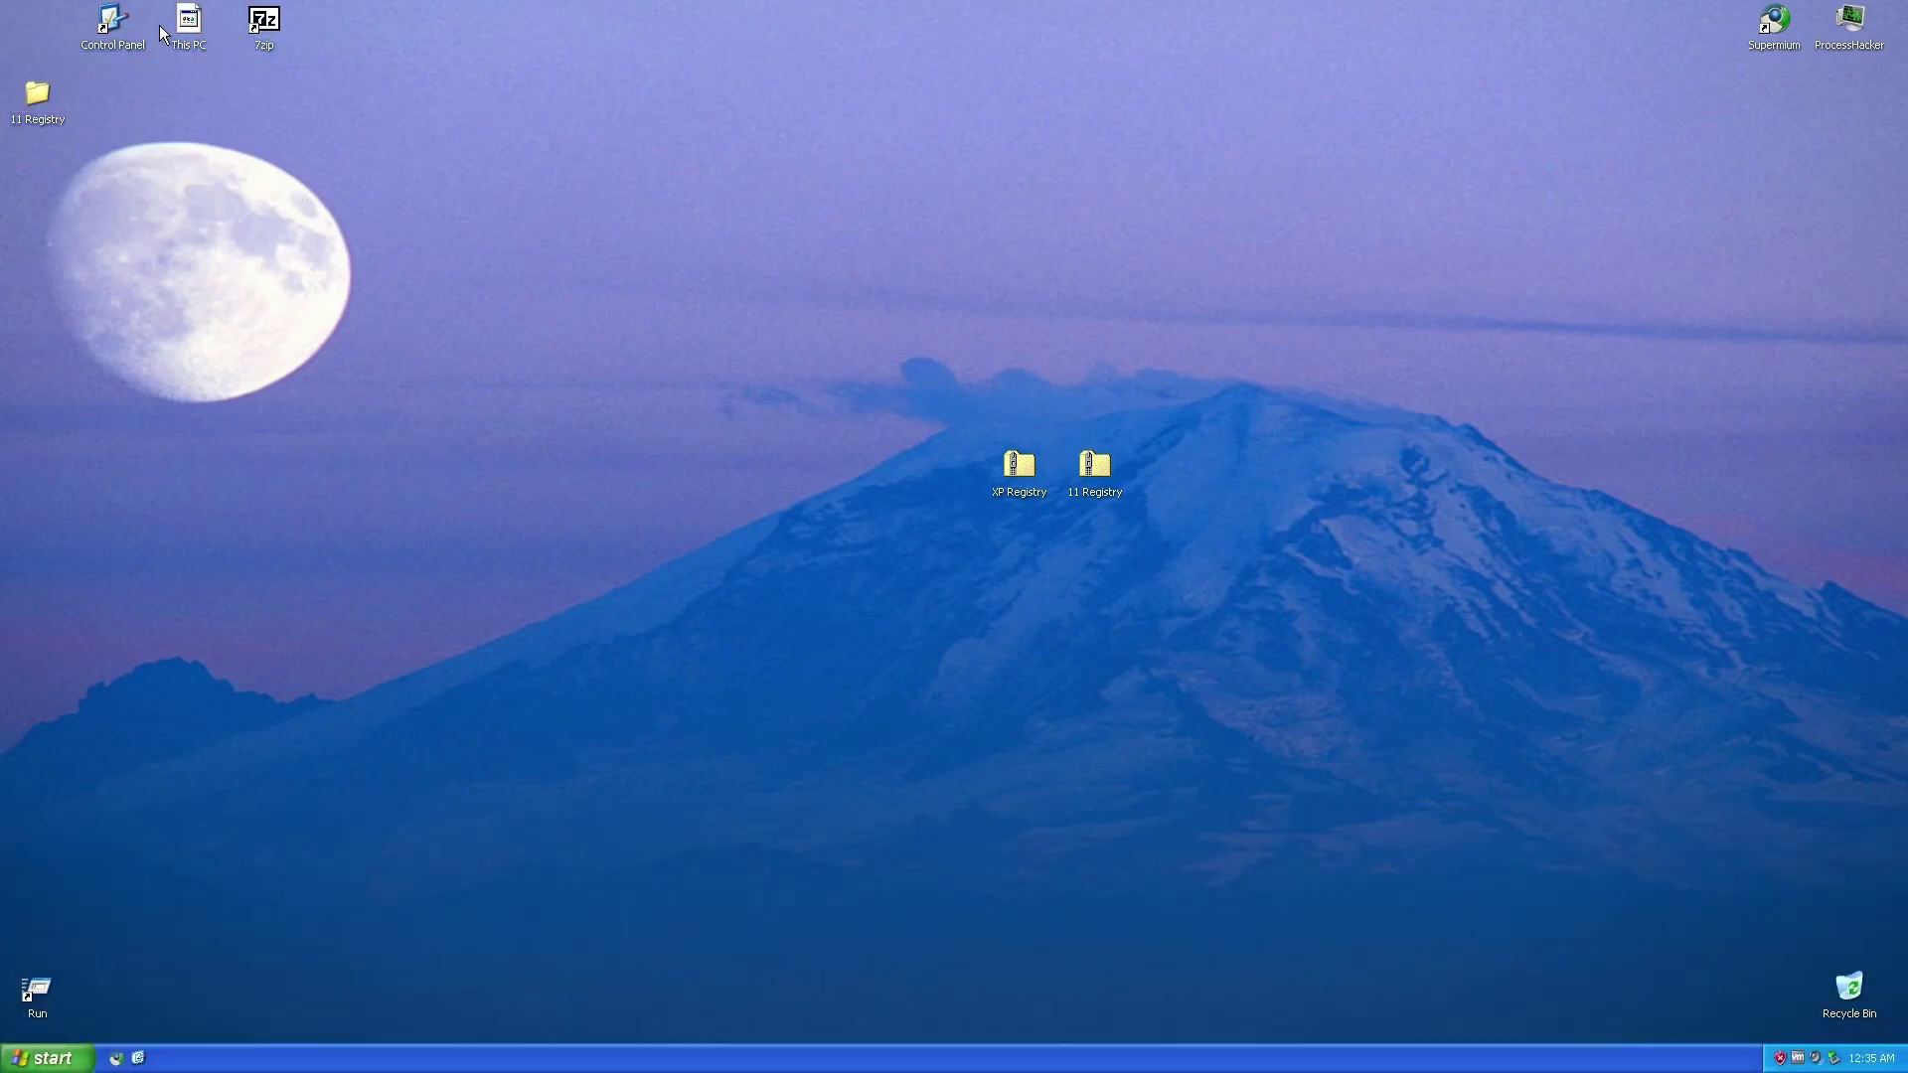
Try the E-mail entry of the Start menu and accept placing its shortcut on the desktop.
key(super)
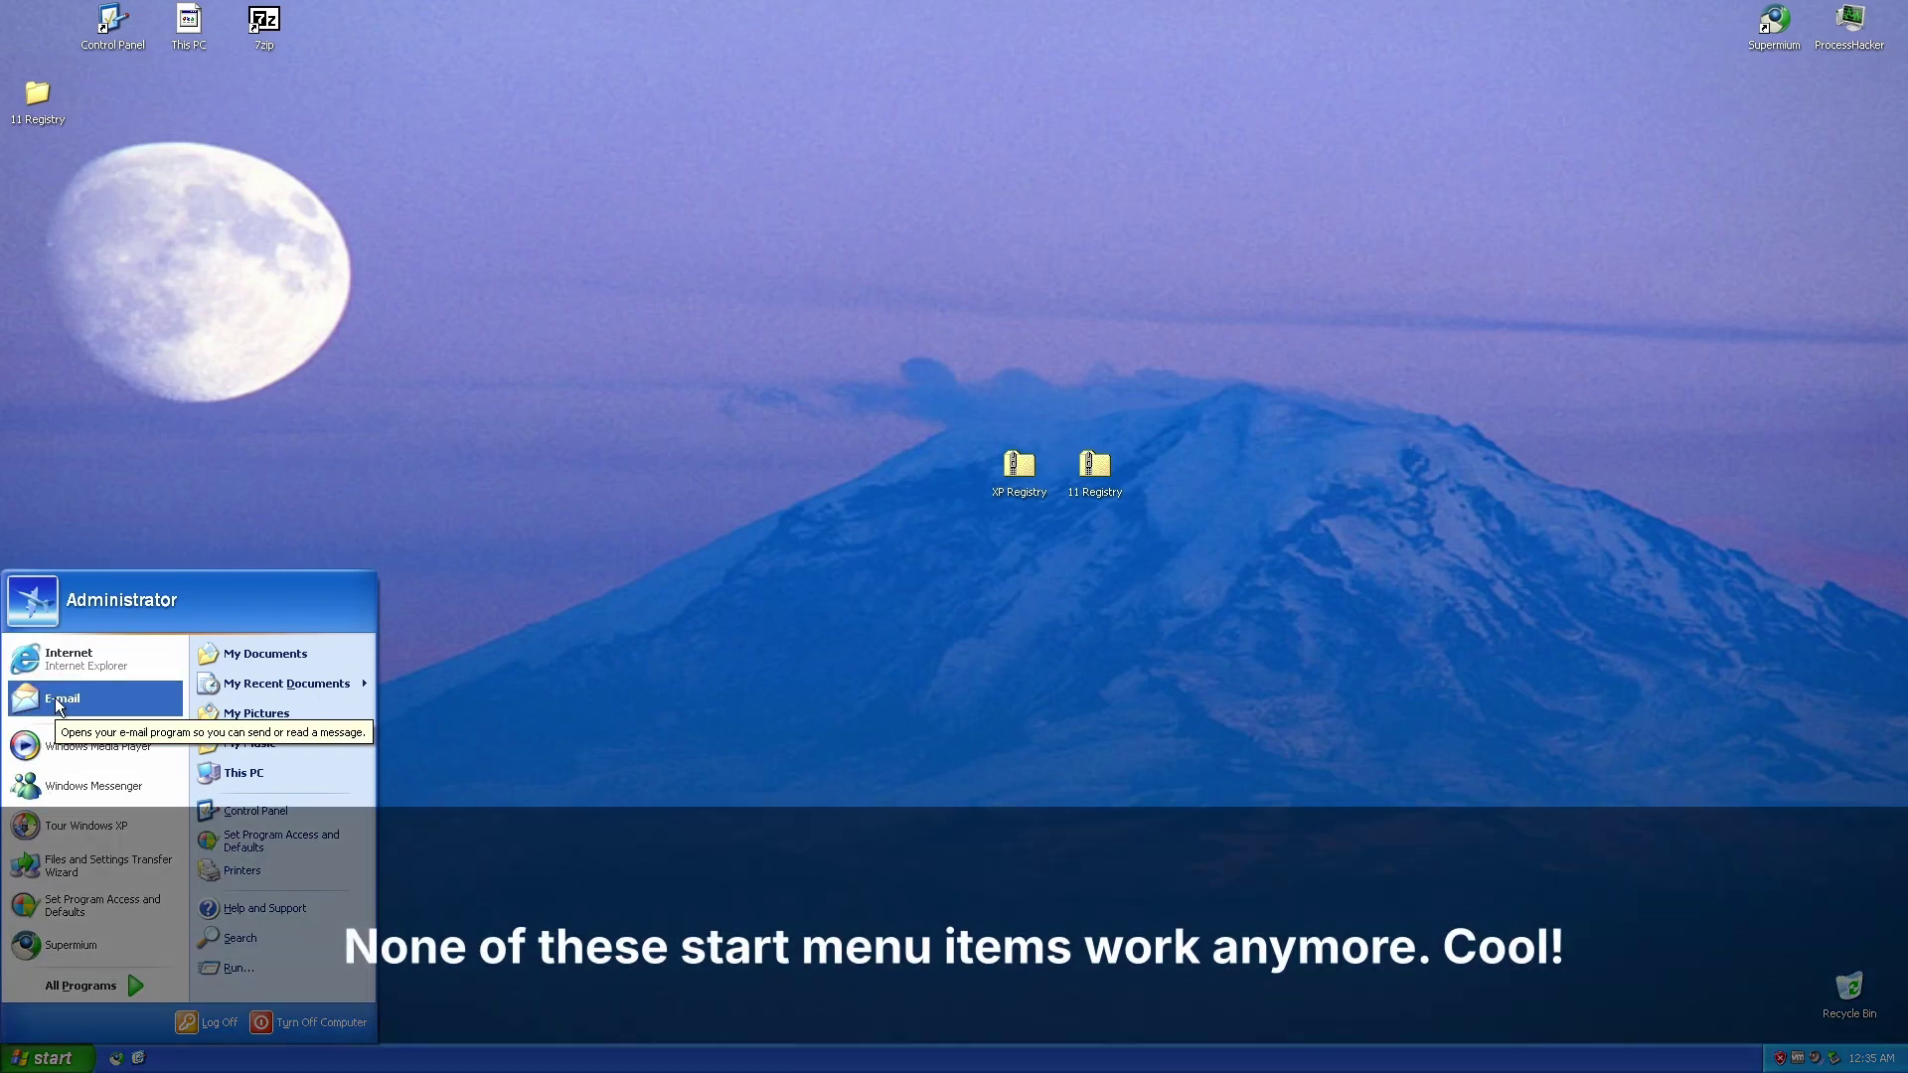
click(55, 699)
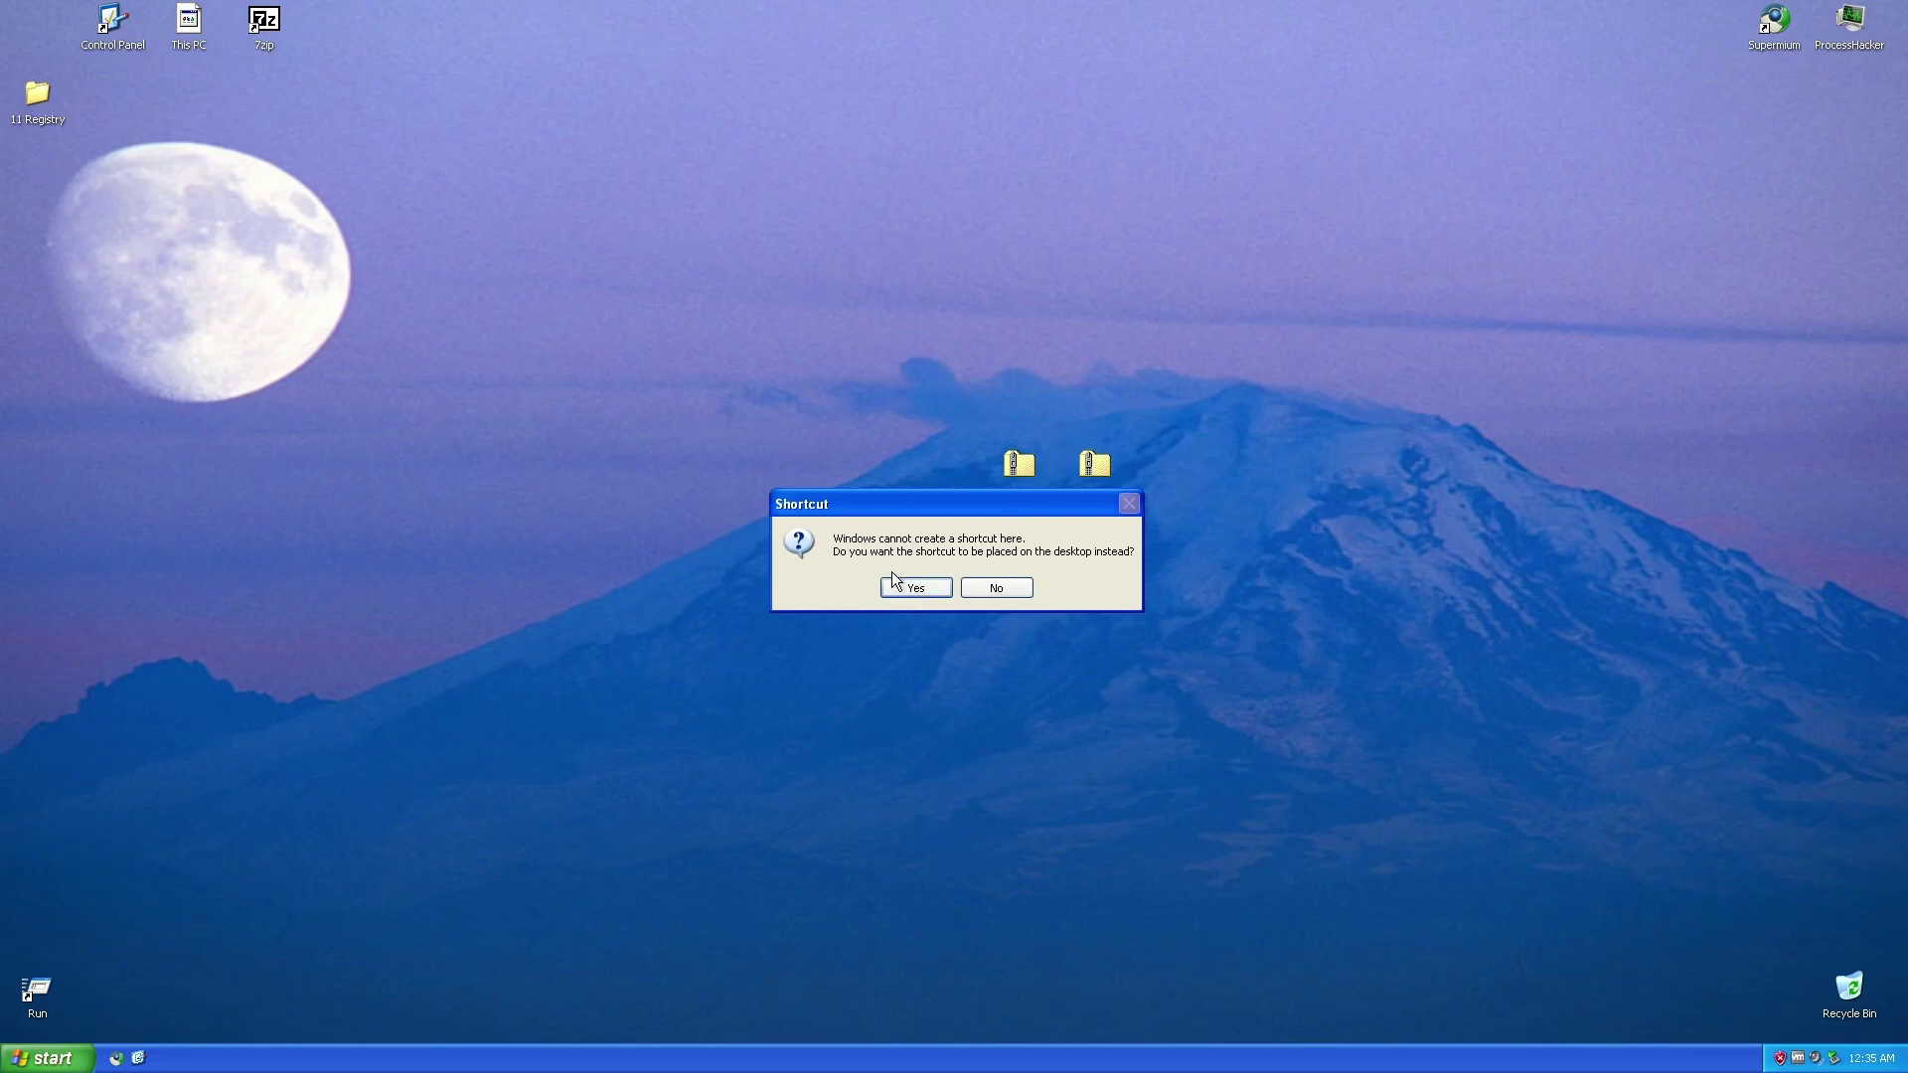
click(894, 583)
click(27, 63)
click(188, 169)
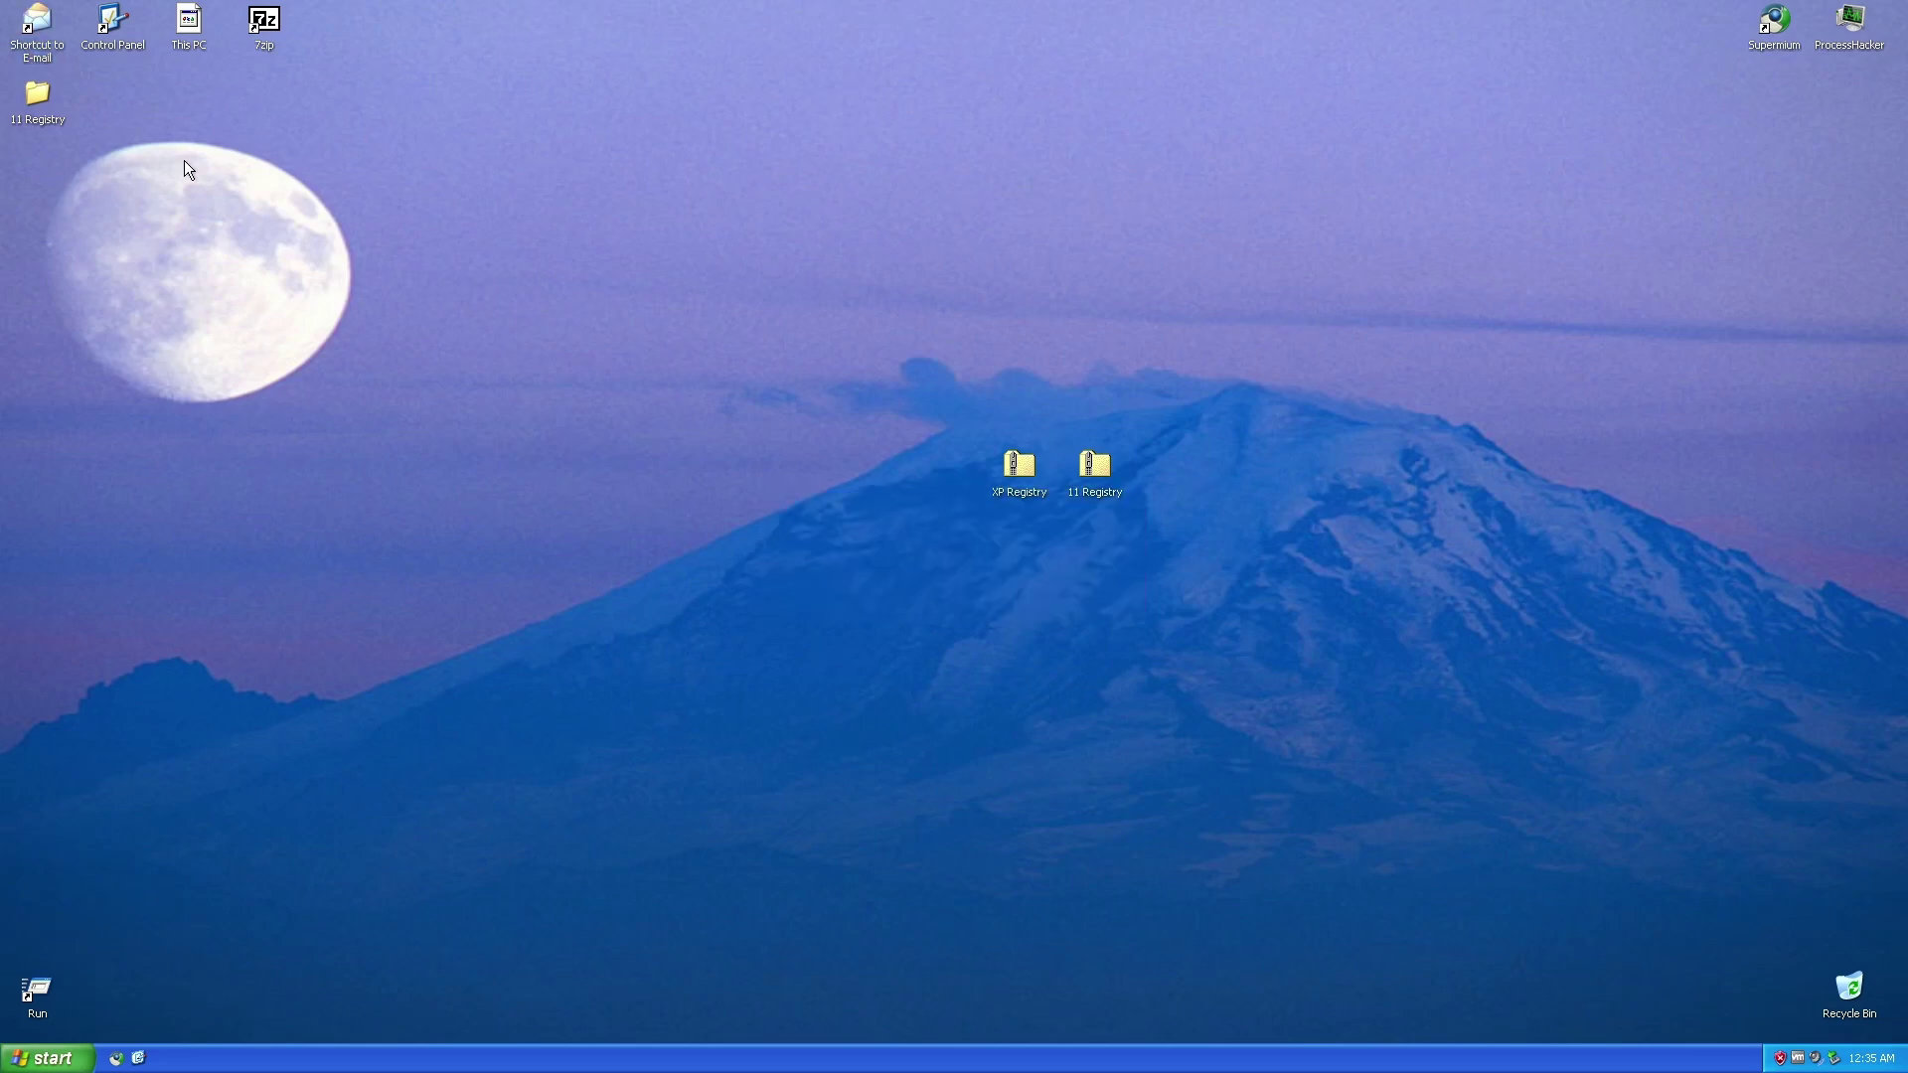
Delete the E-mail shortcut from the desktop.
click(33, 39)
key(Delete)
key(Return)
Launch Internet Explorer from the Start menu, test moving its window, and close it.
key(super)
click(141, 650)
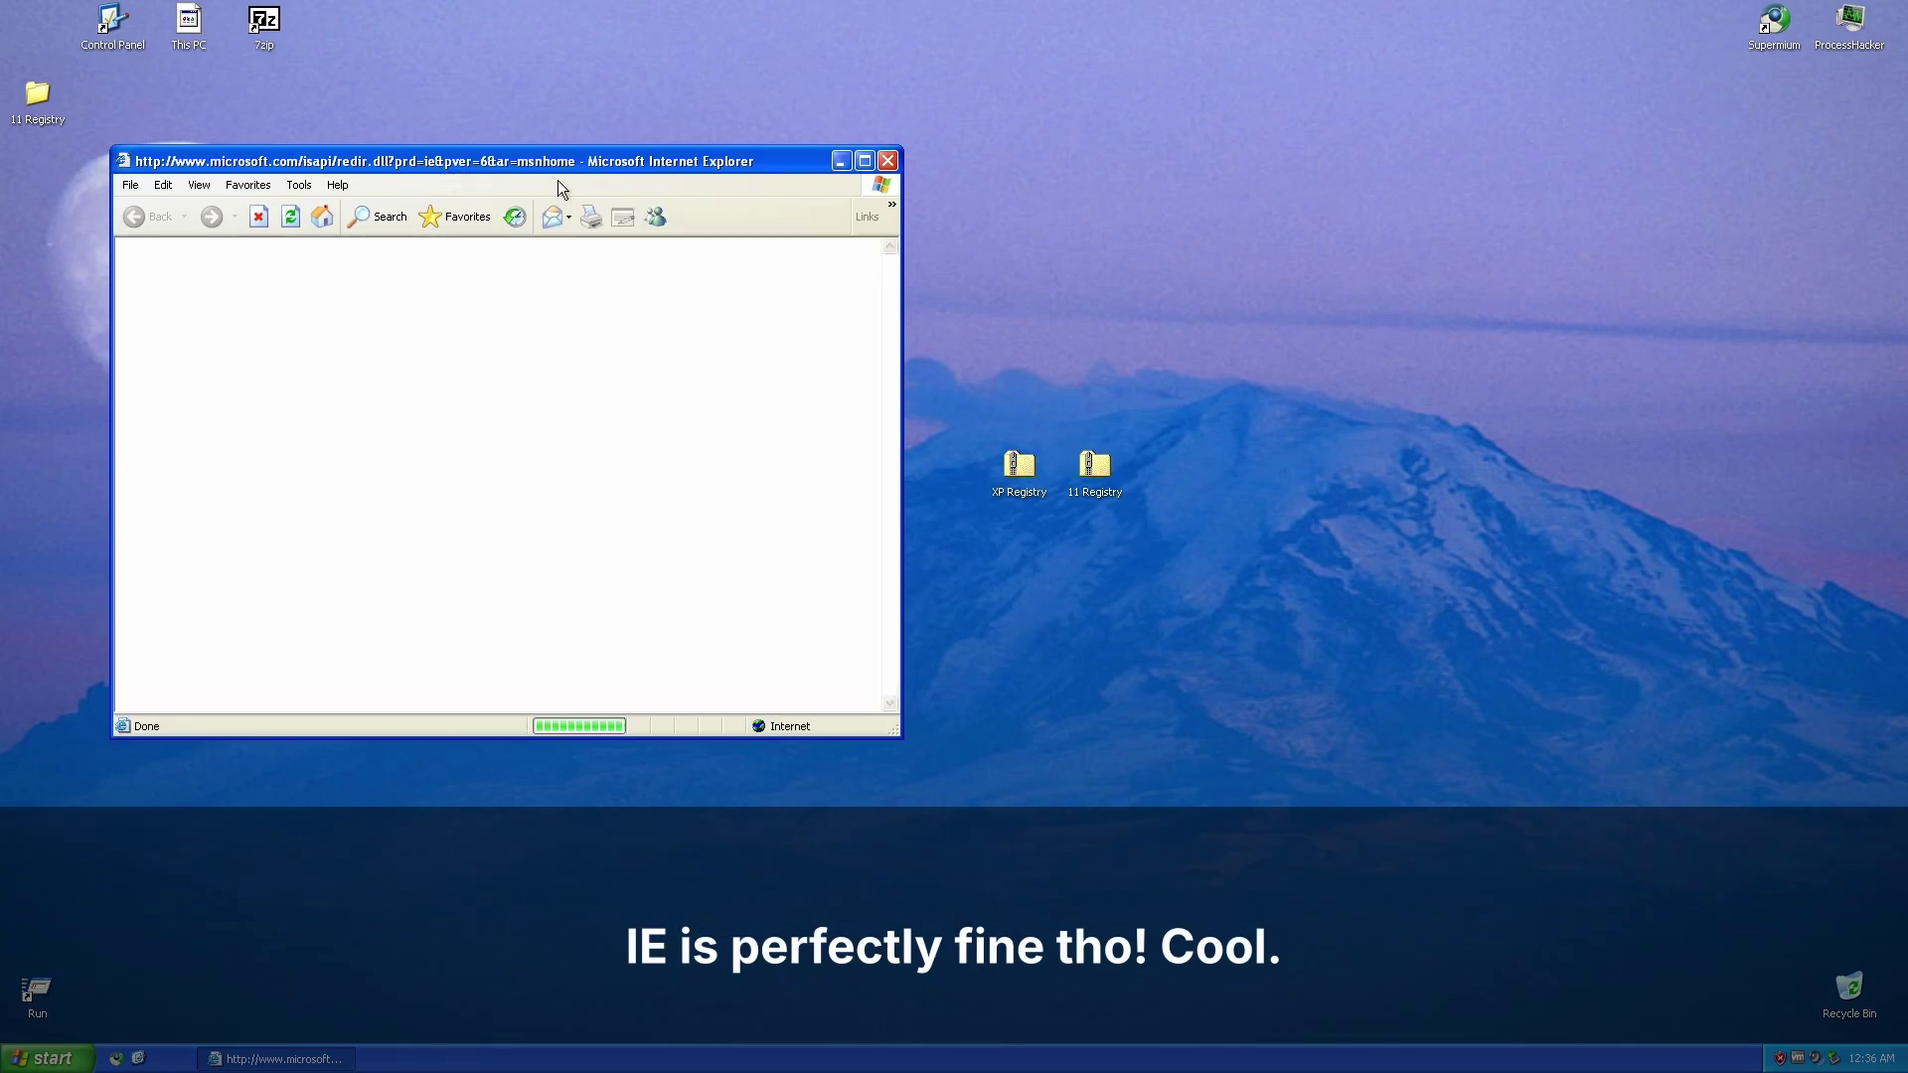
drag(444, 172, 489, 166)
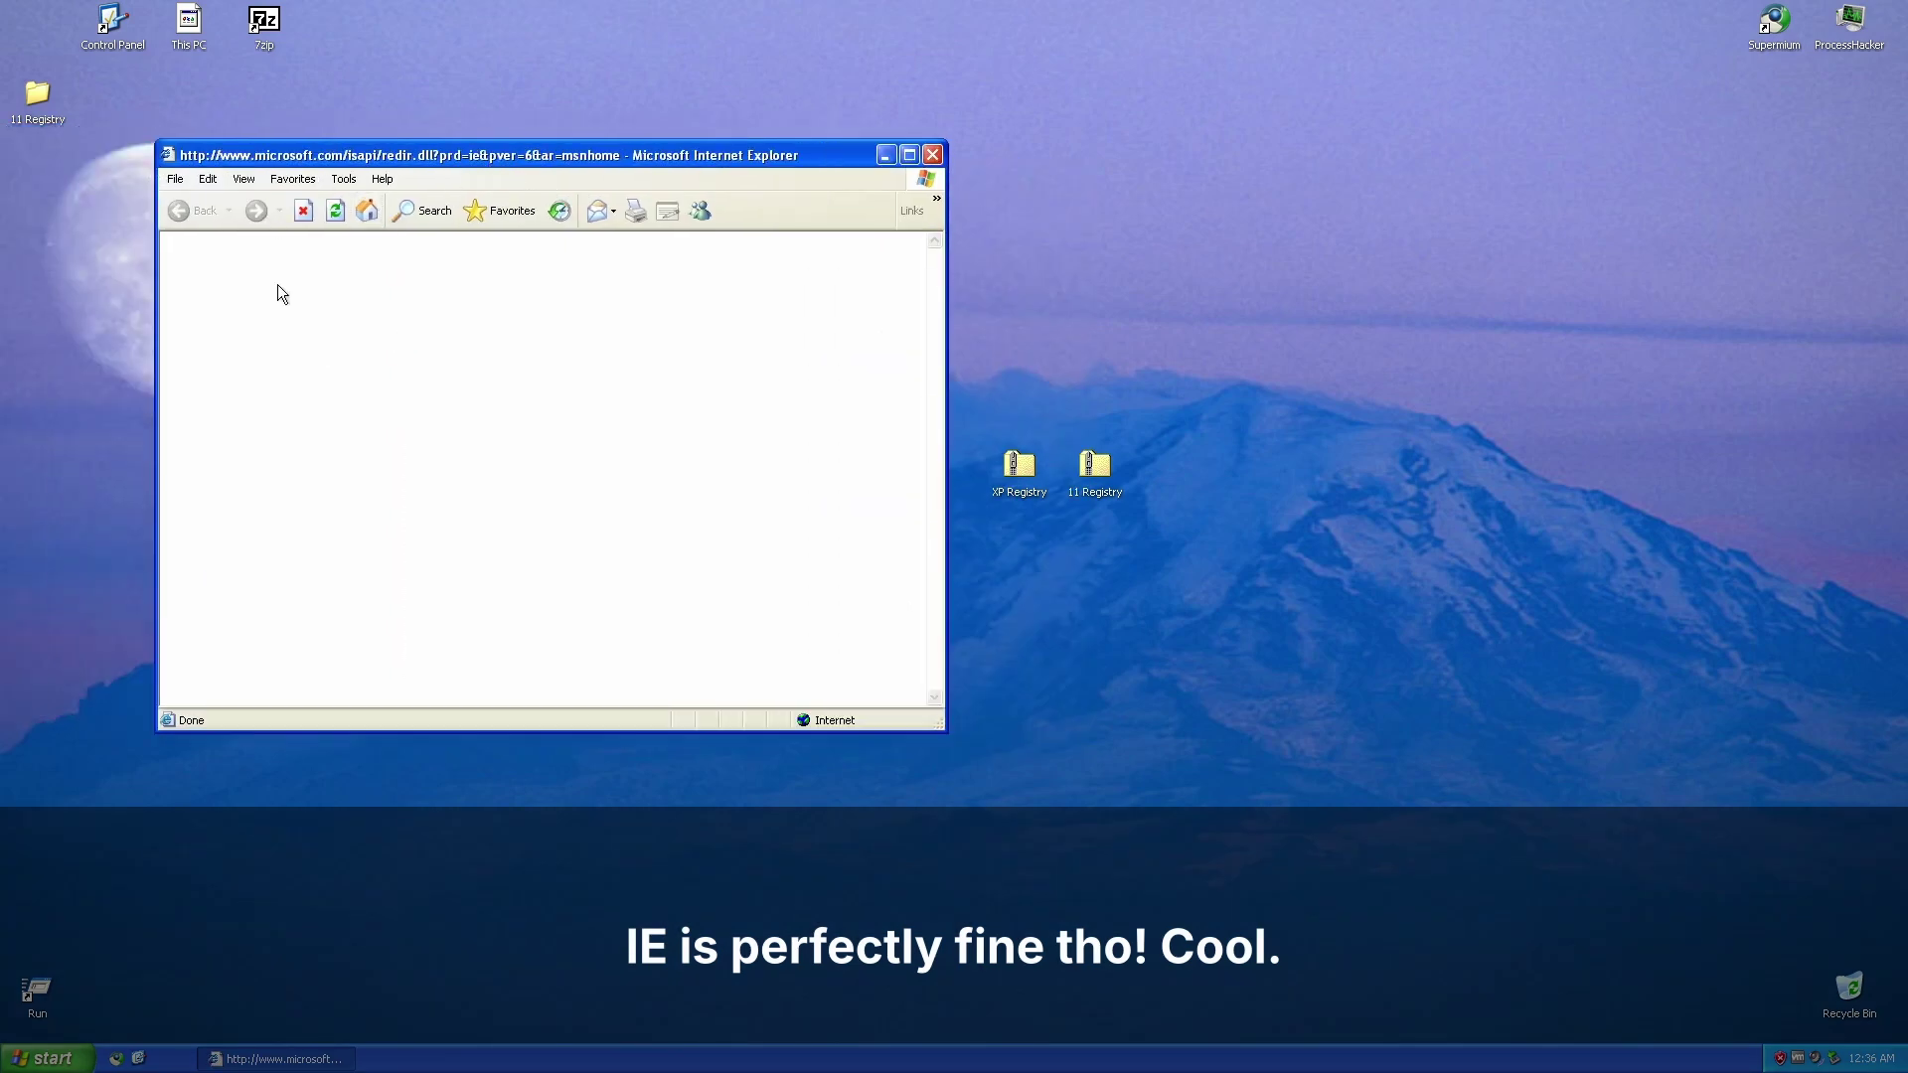
click(932, 155)
Open Control Panel by running the control command.
key(super)
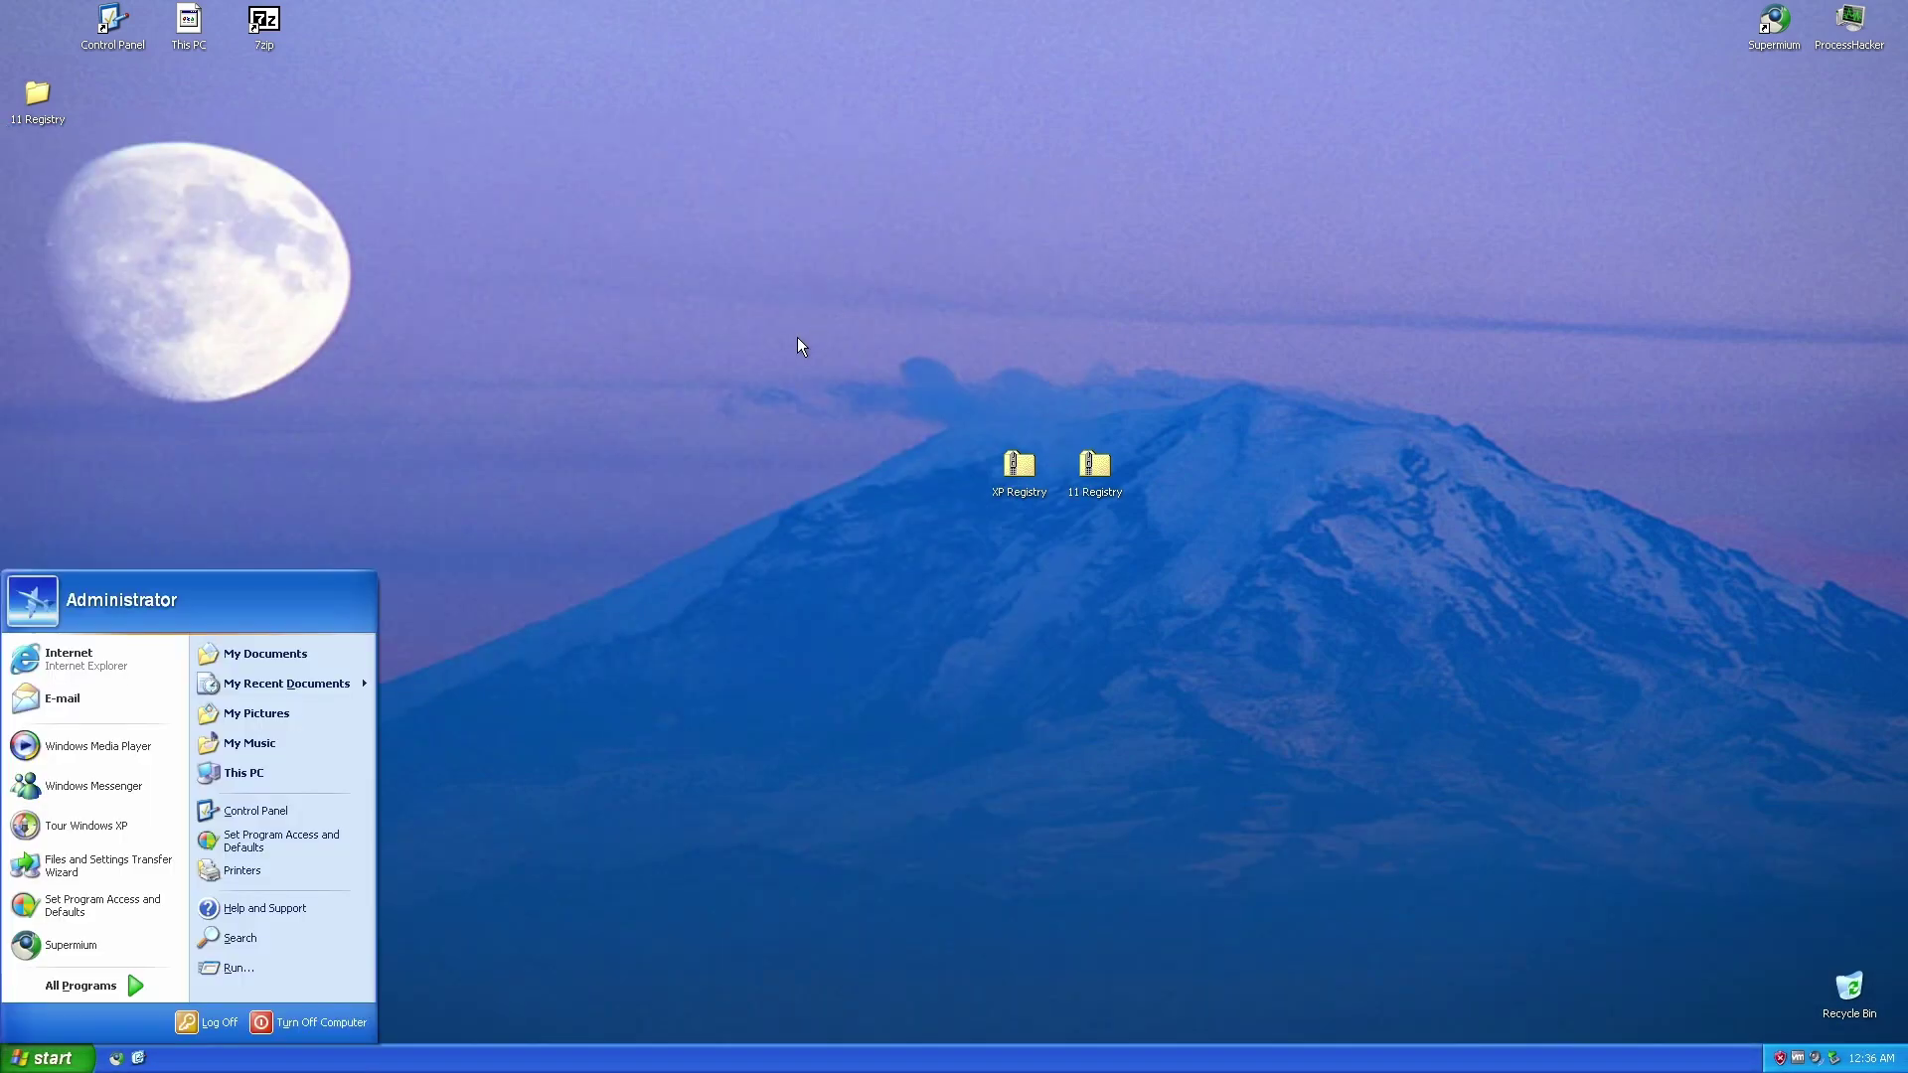
text(r)
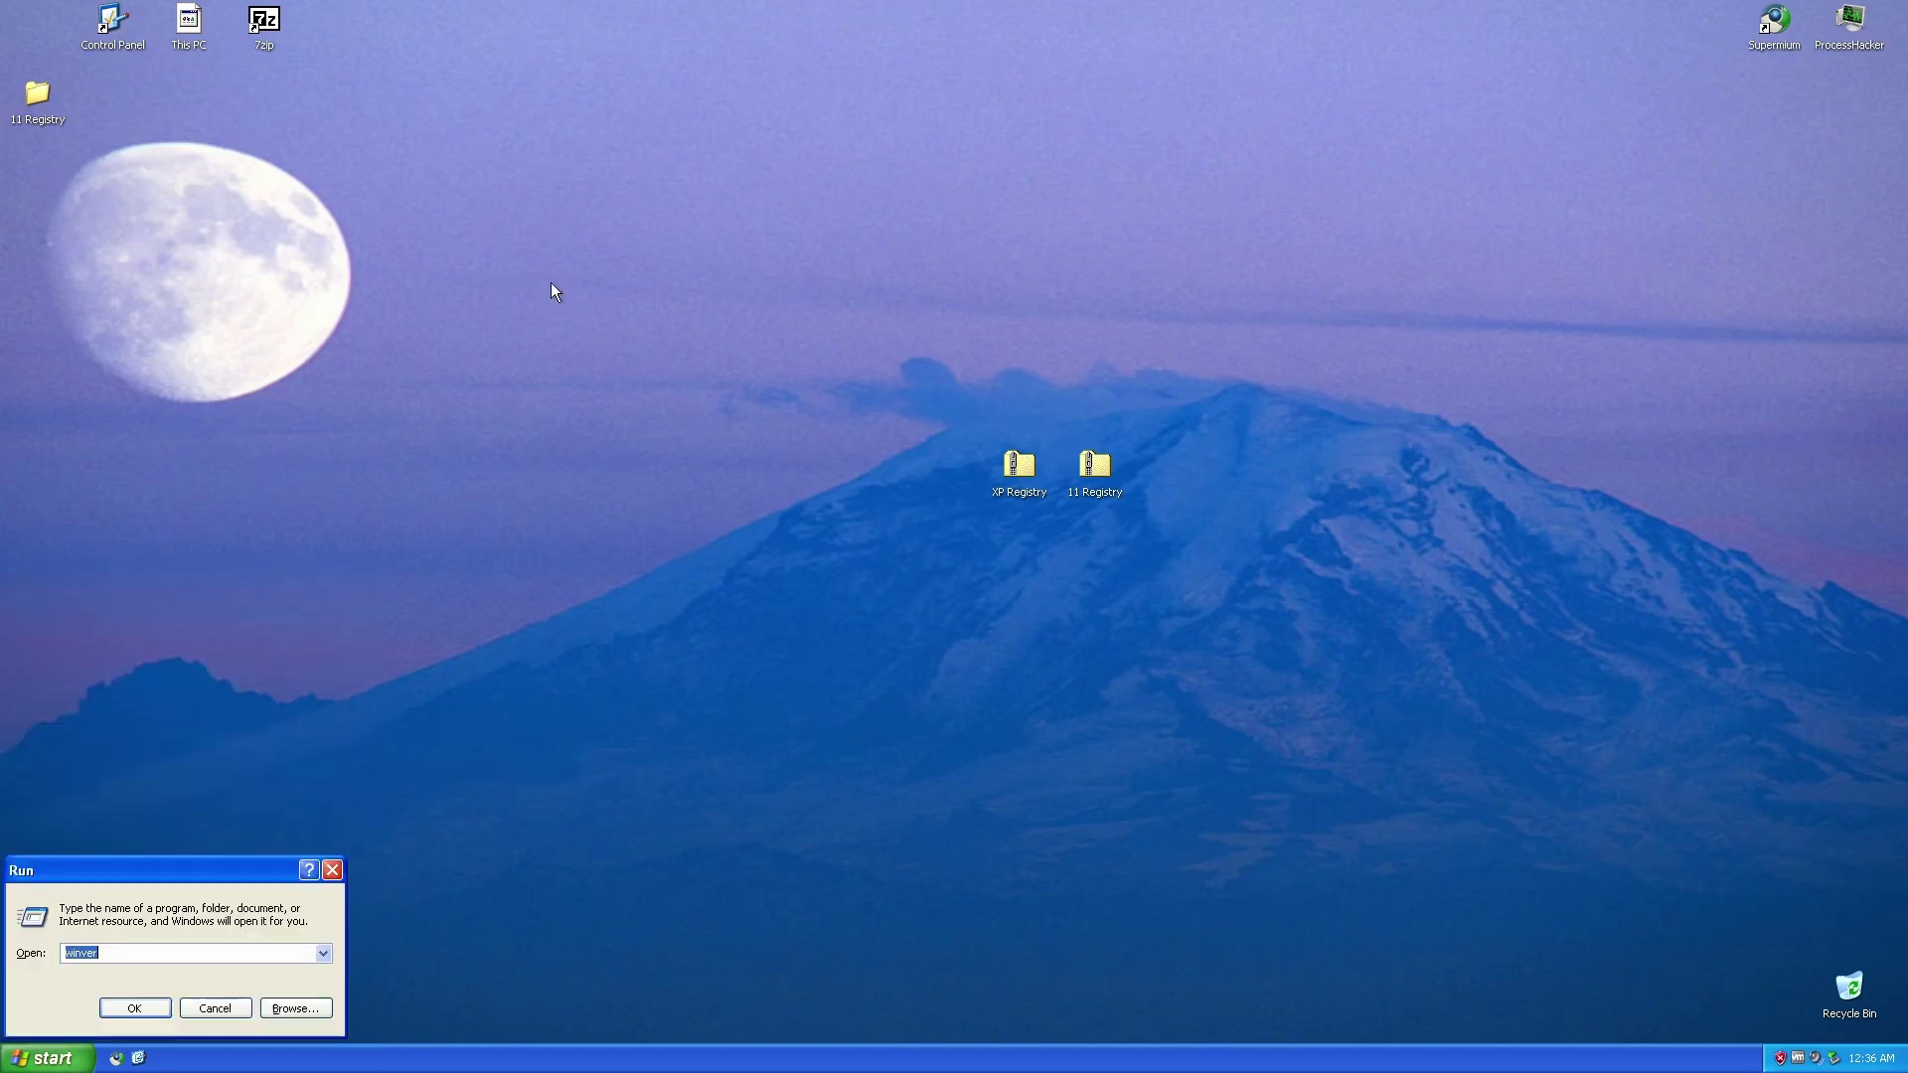
text(control)
key(Return)
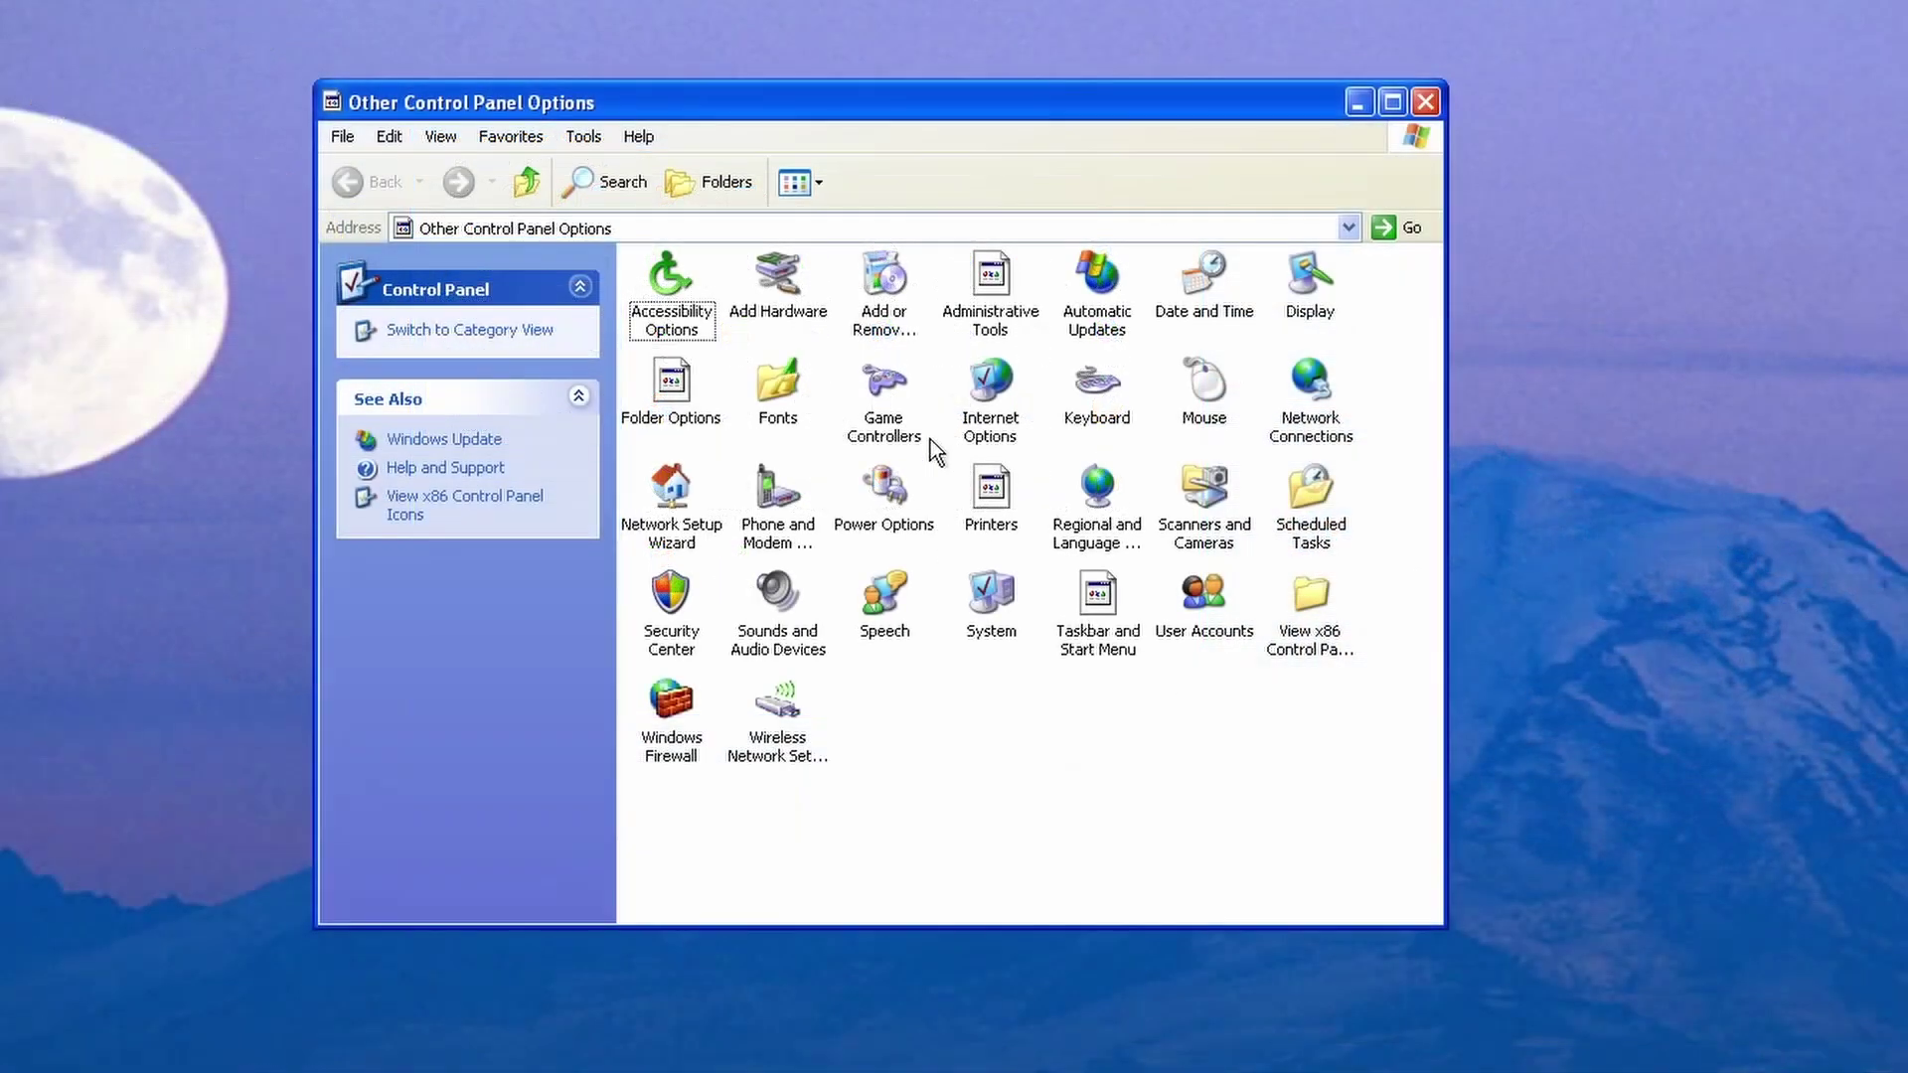
Examine the Administrative Tools, Folder Options and other Control Panel icons, and open and dismiss the Taskbar and Start Menu properties.
click(897, 417)
click(991, 294)
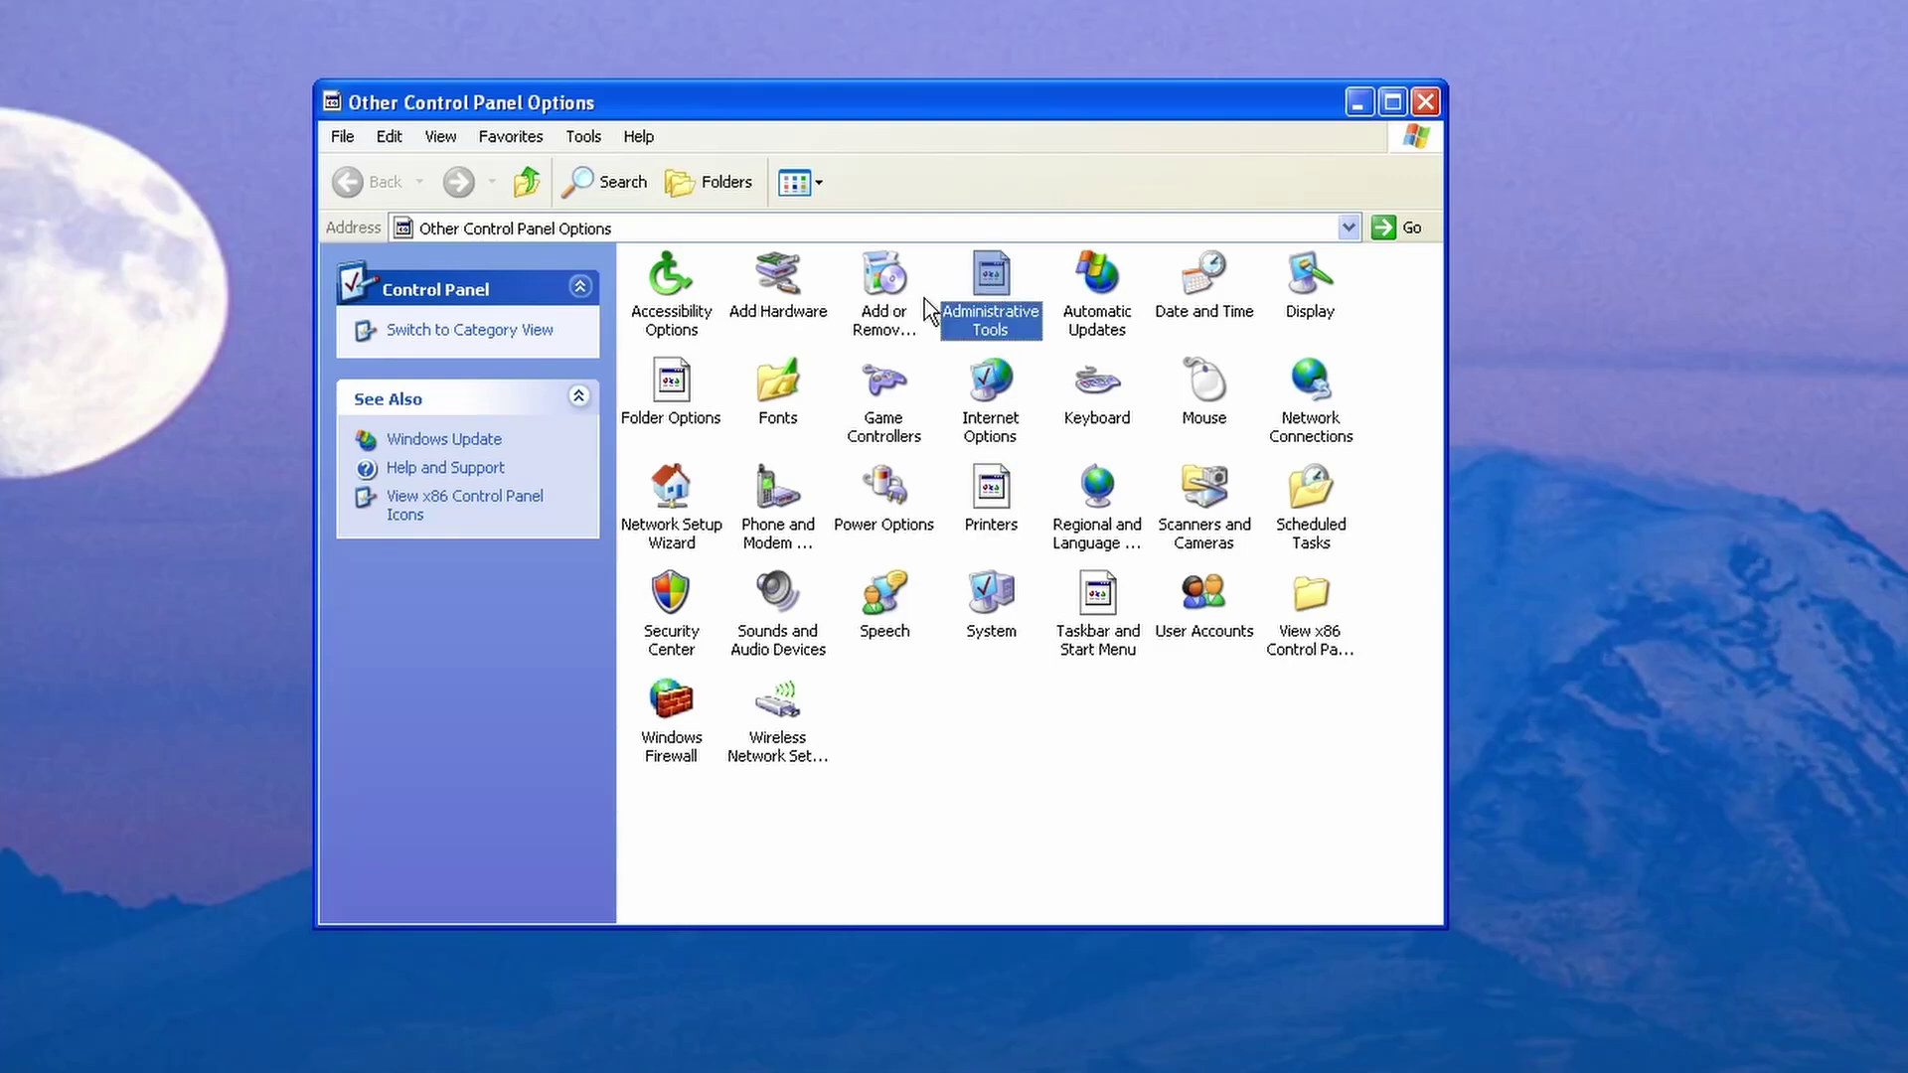
click(645, 410)
click(1173, 711)
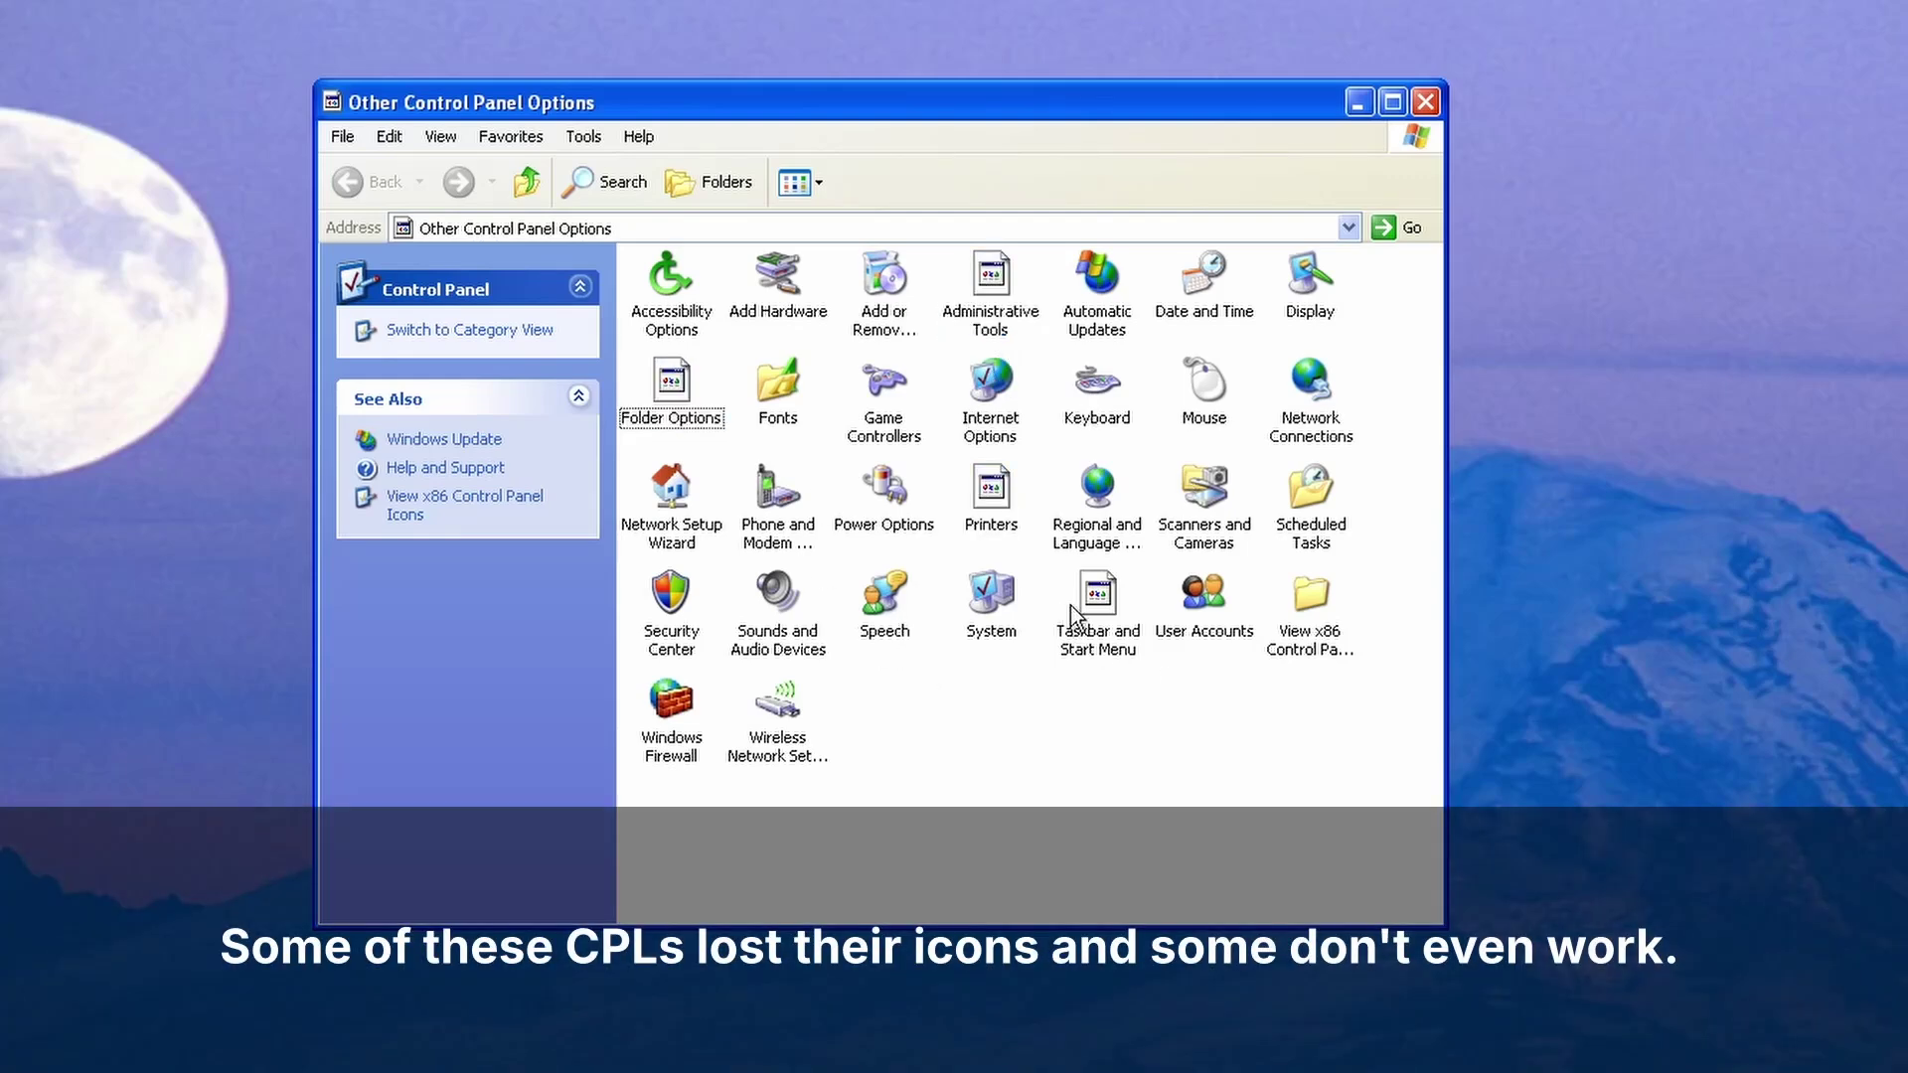
click(1106, 606)
click(1143, 755)
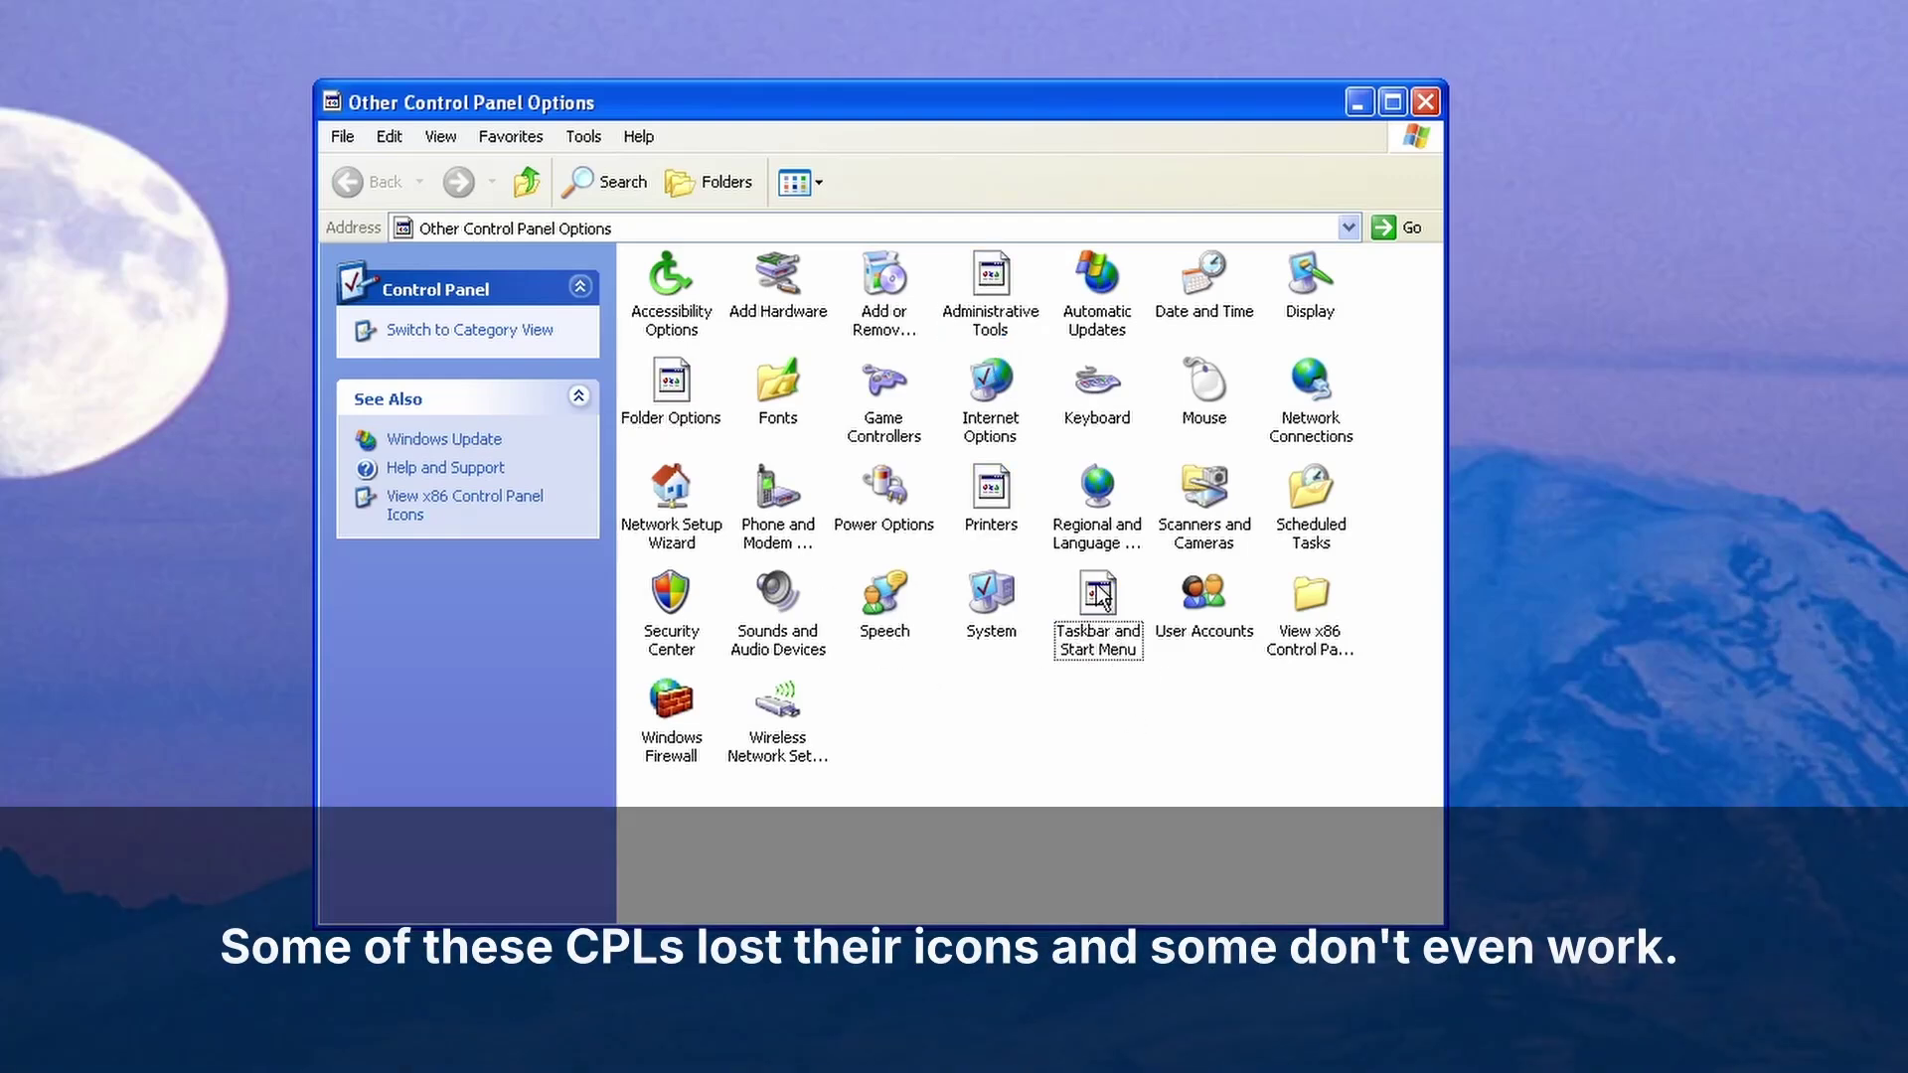
double_click(1098, 596)
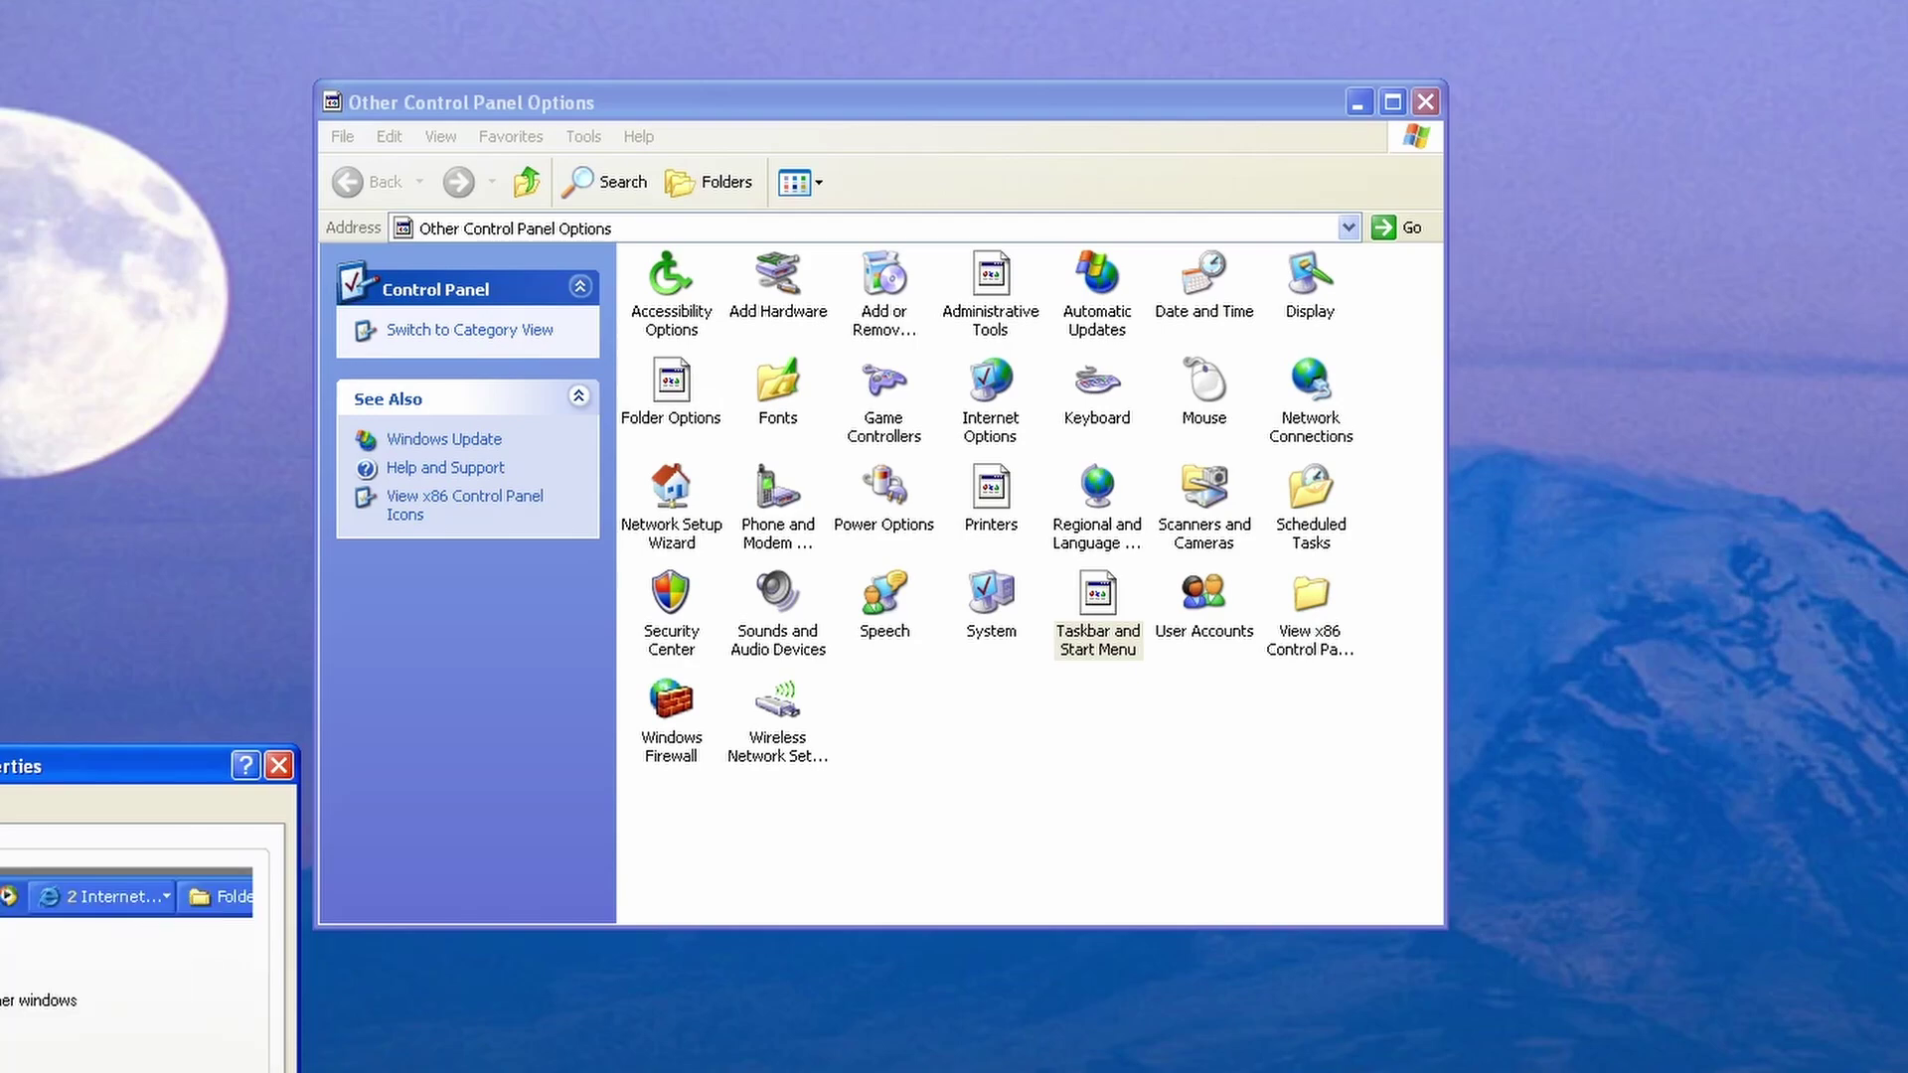
key(Escape)
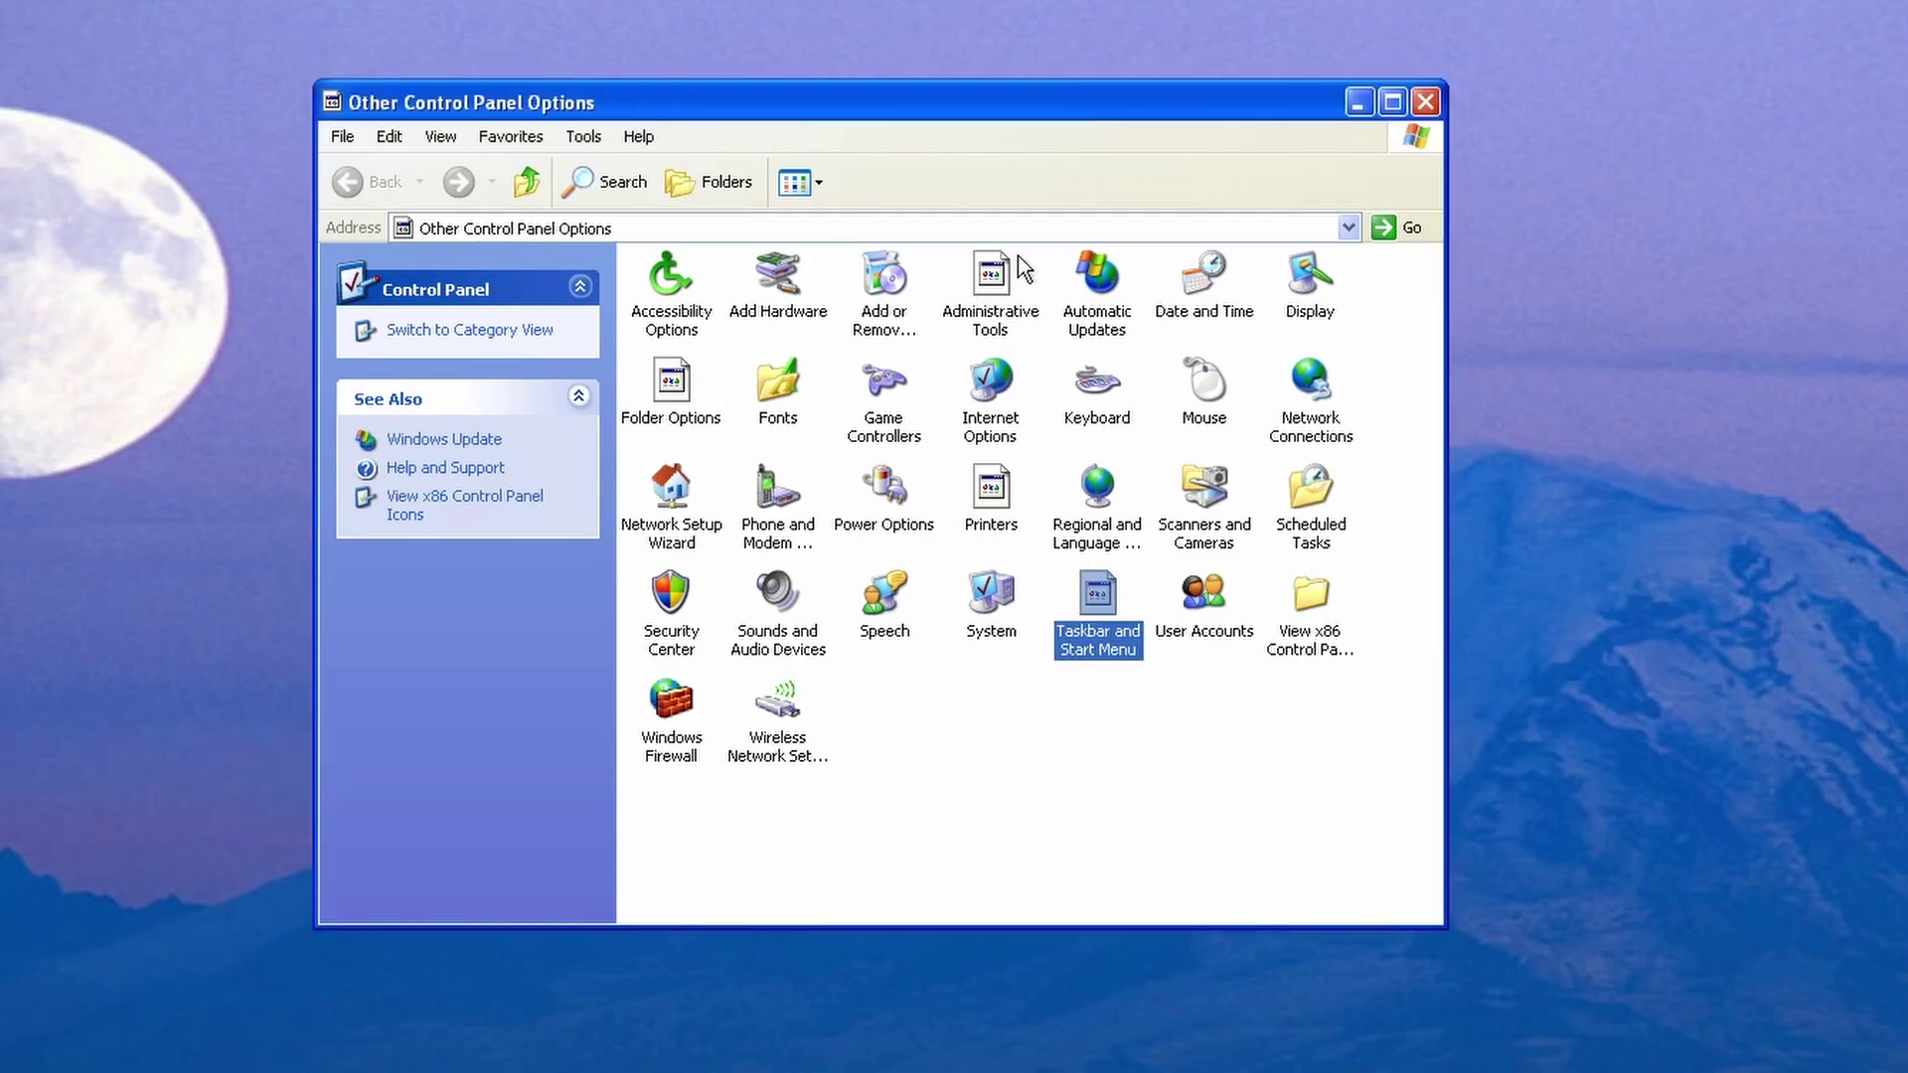
drag(1039, 104, 663, 132)
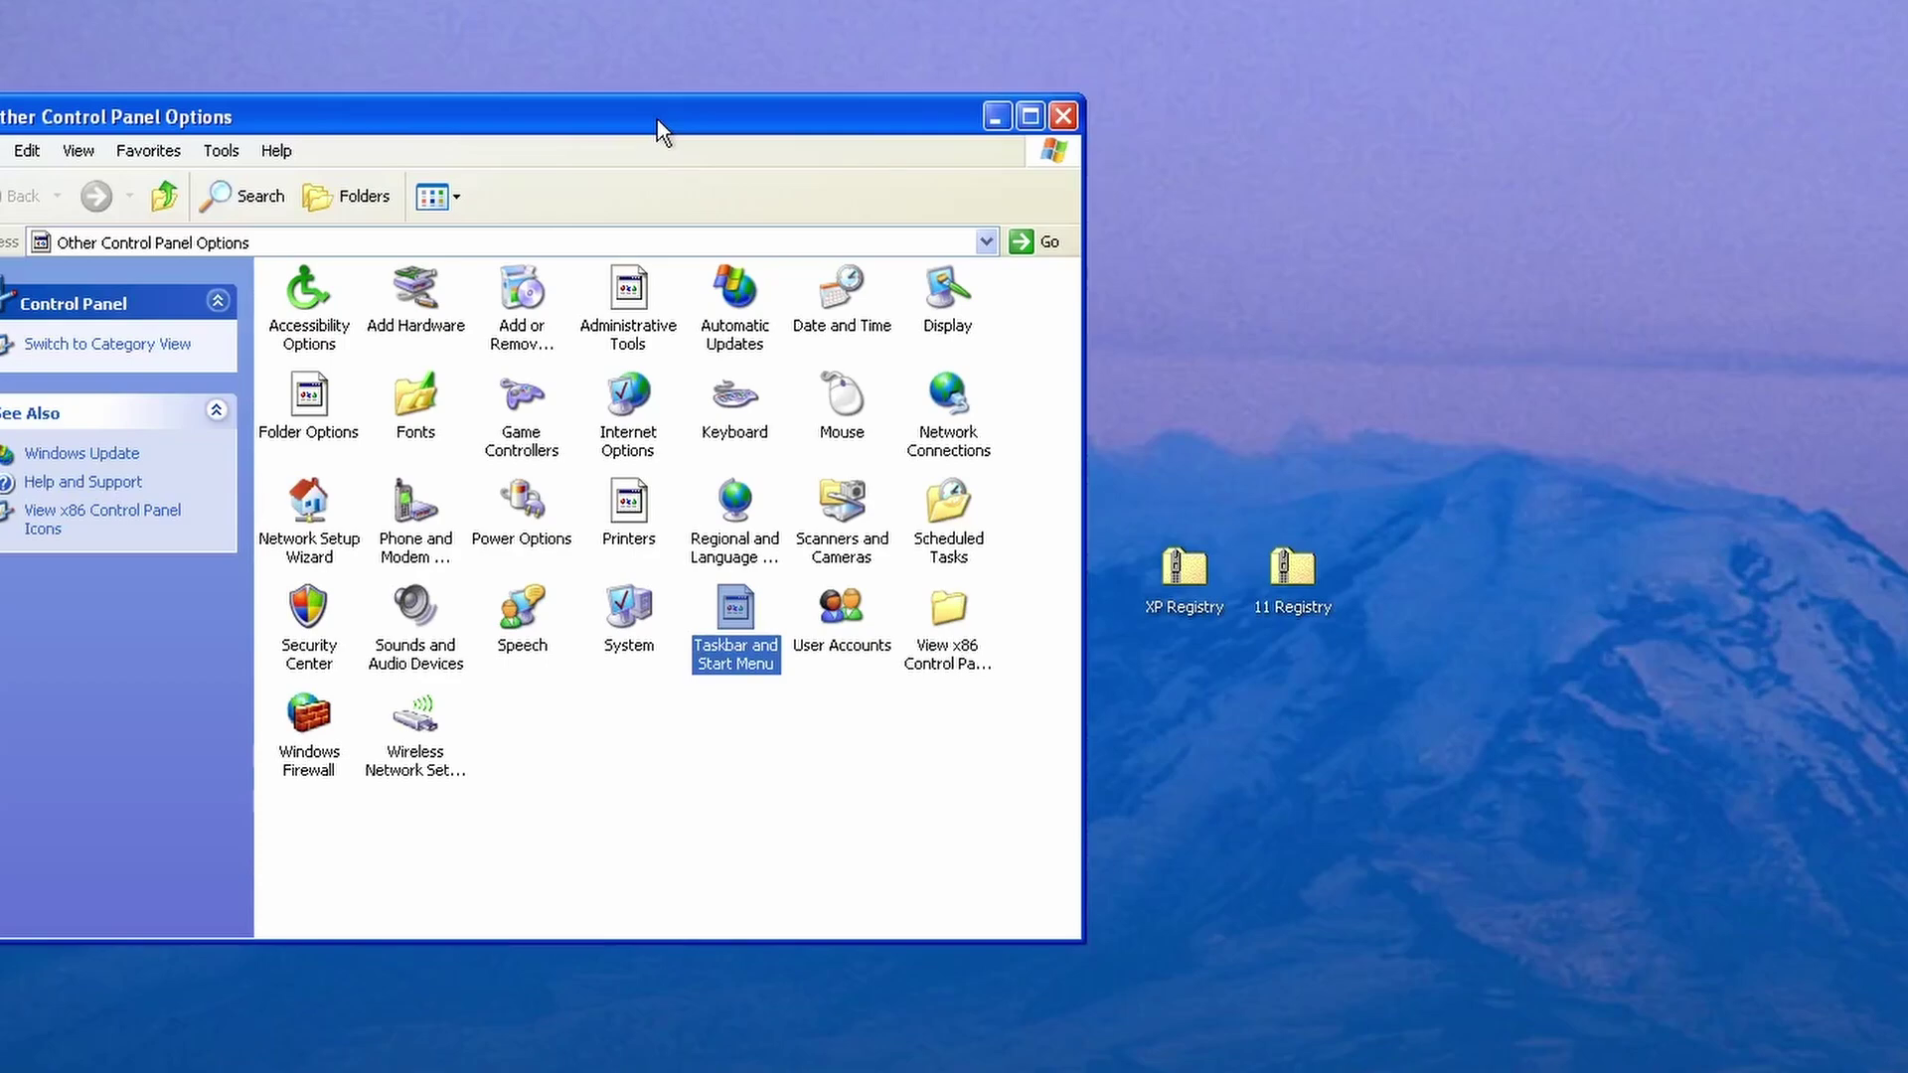
click(835, 706)
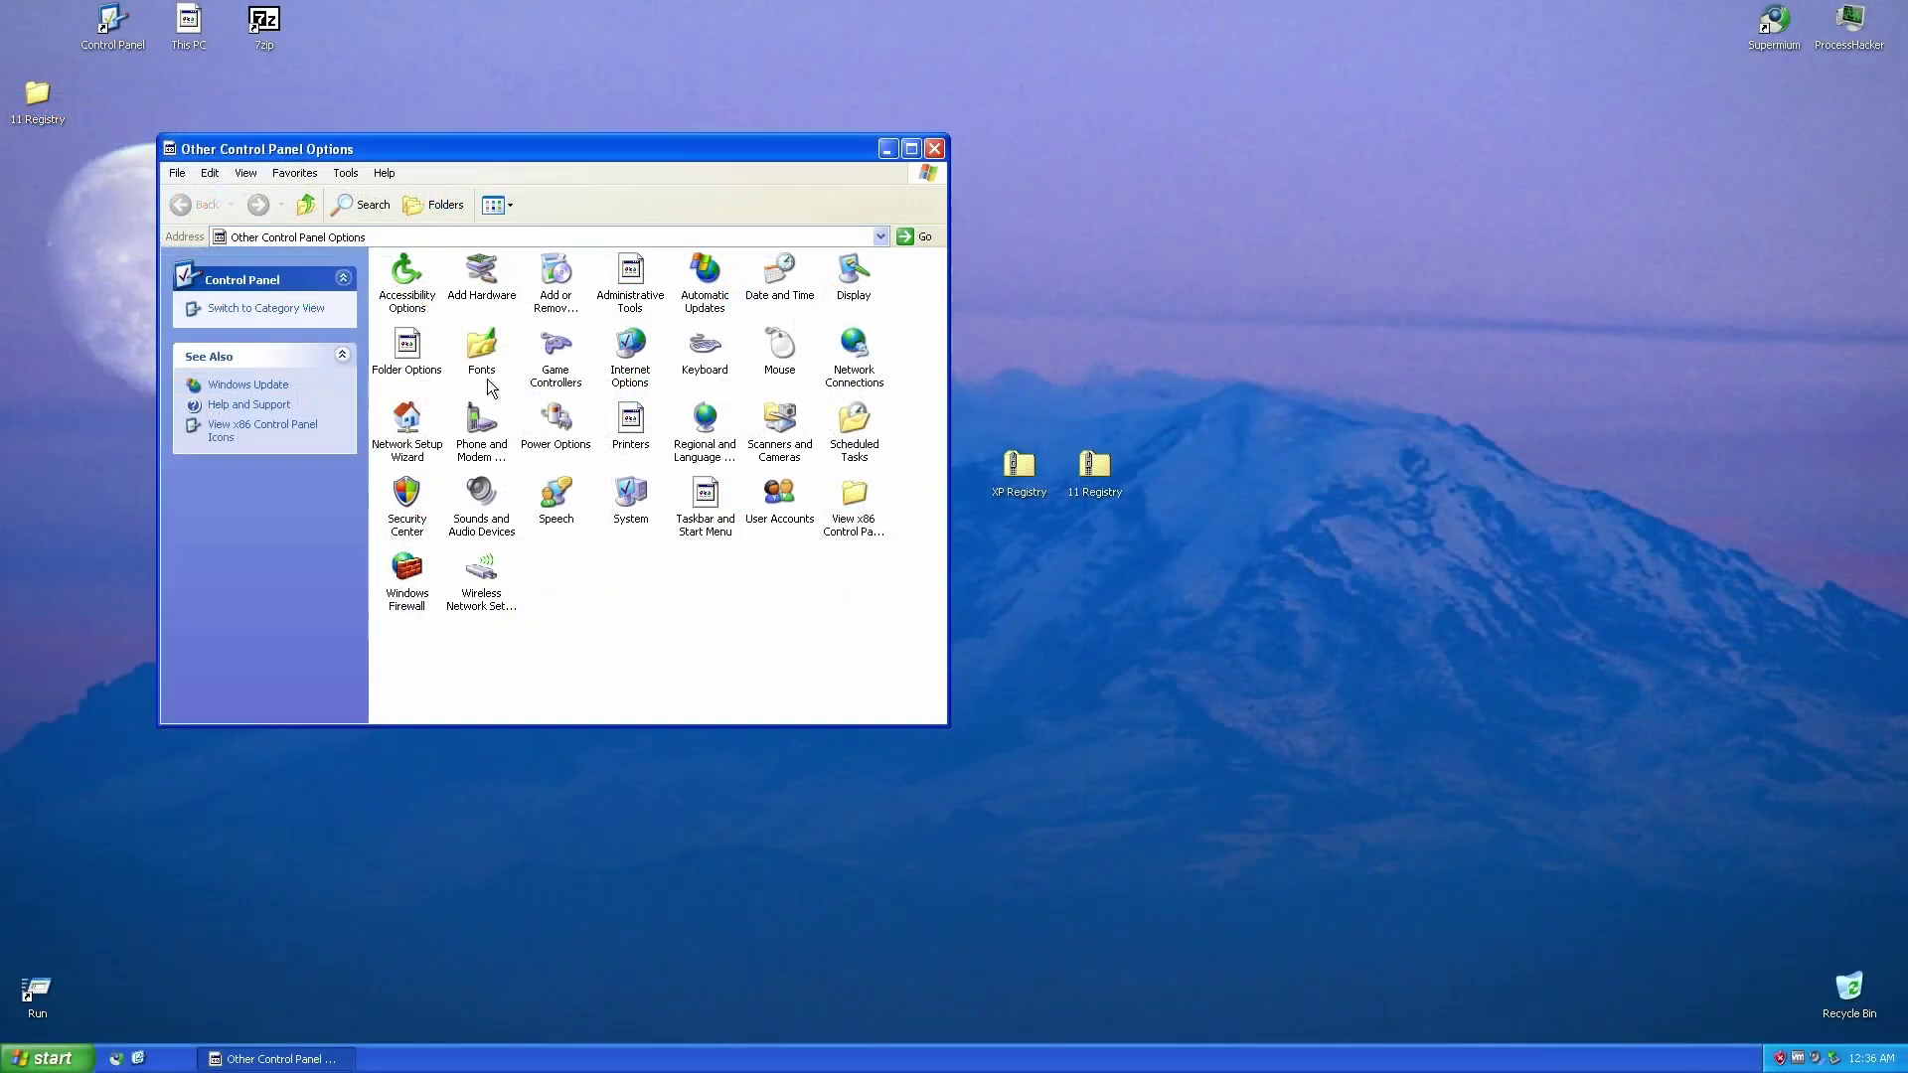
View the Printers folder and its related links, and return to the Control Panel items.
click(256, 308)
click(499, 340)
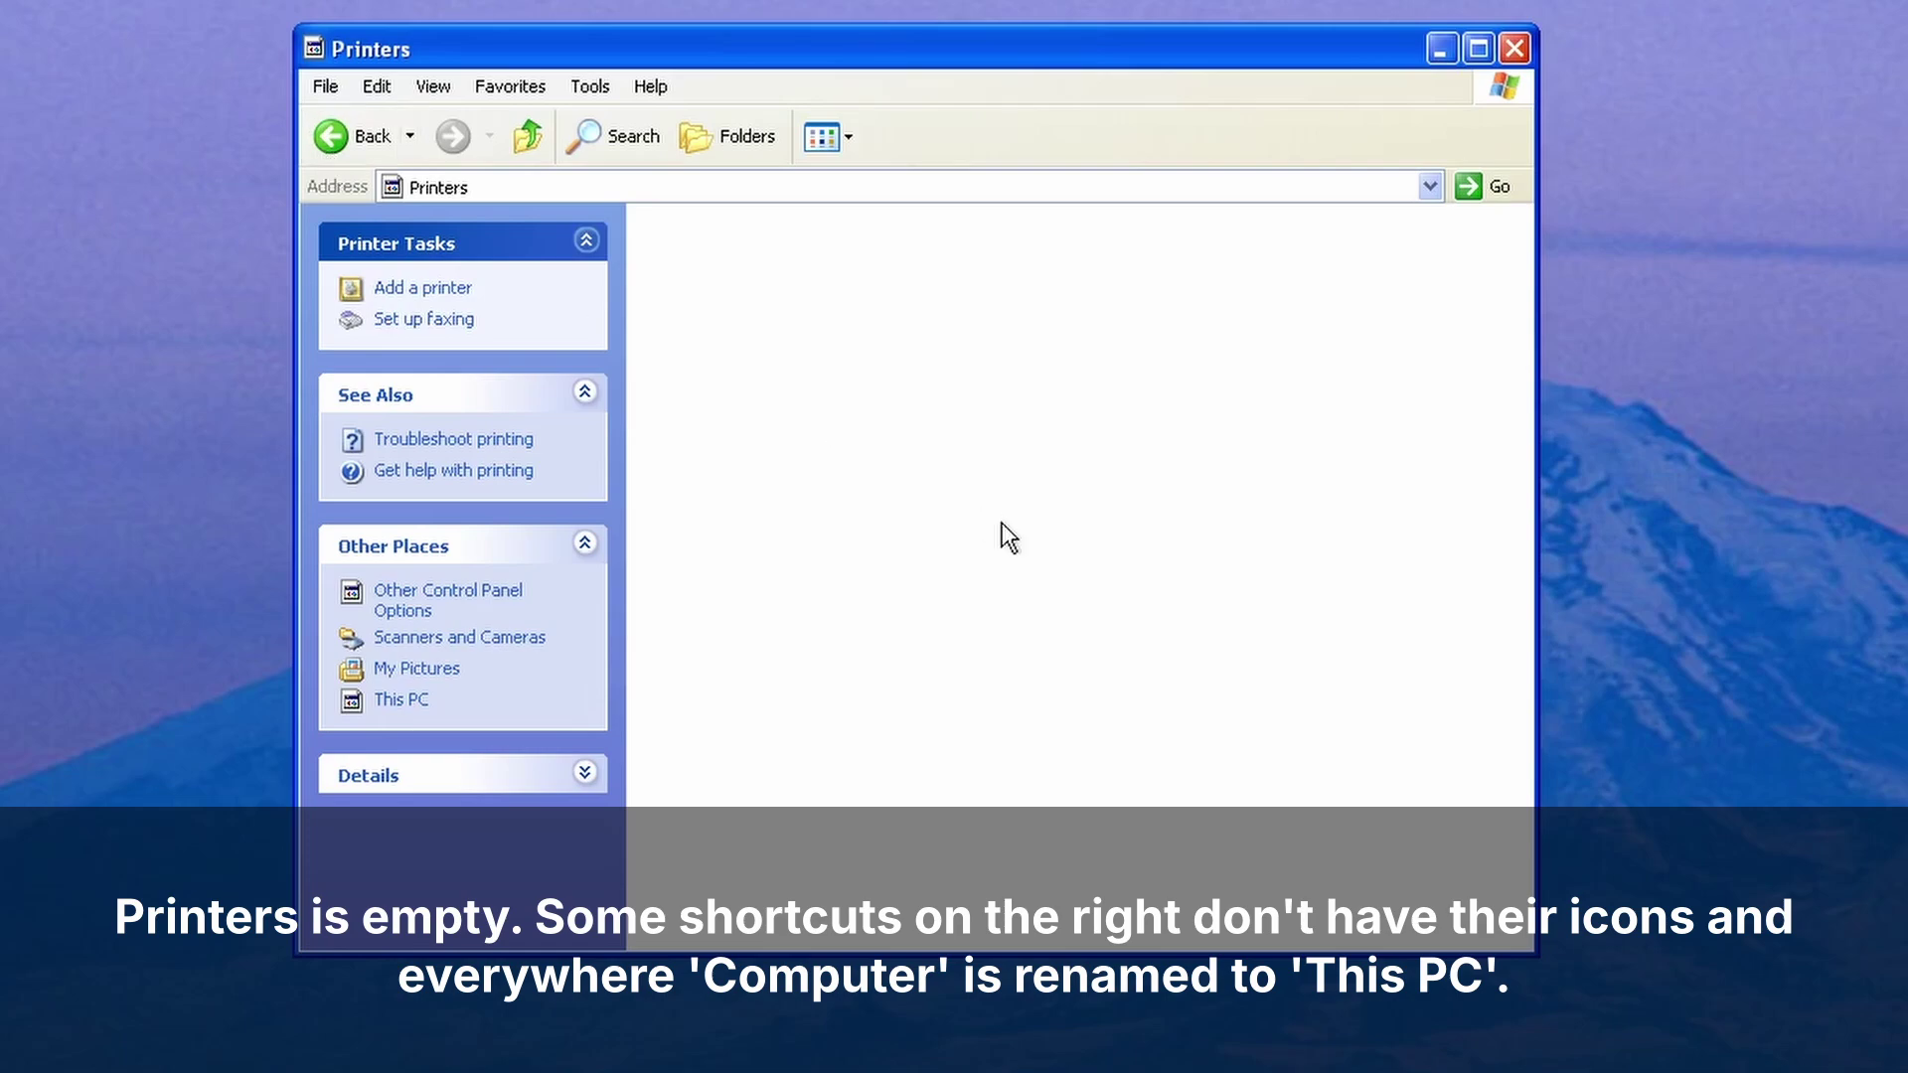
drag(1235, 668, 644, 427)
drag(843, 427, 1188, 617)
drag(81, 431, 0, 659)
click(1180, 698)
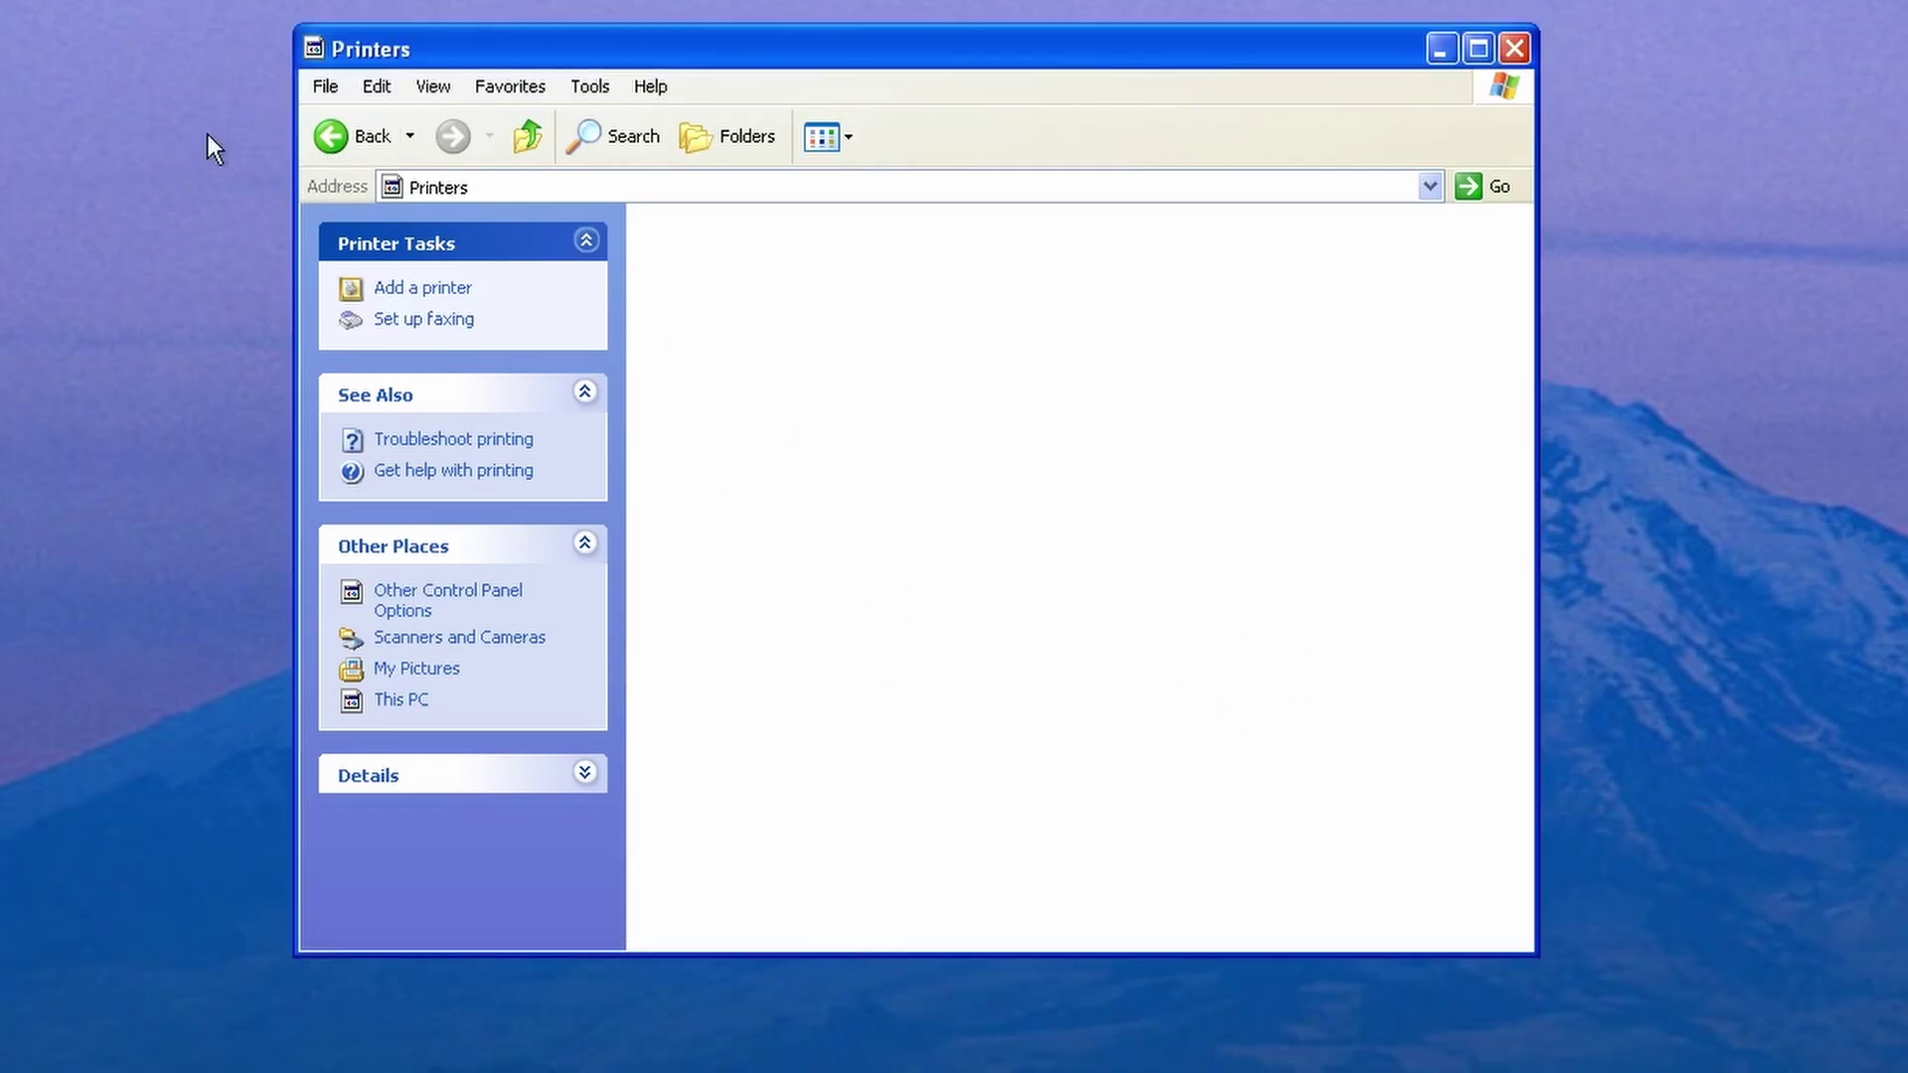
click(354, 155)
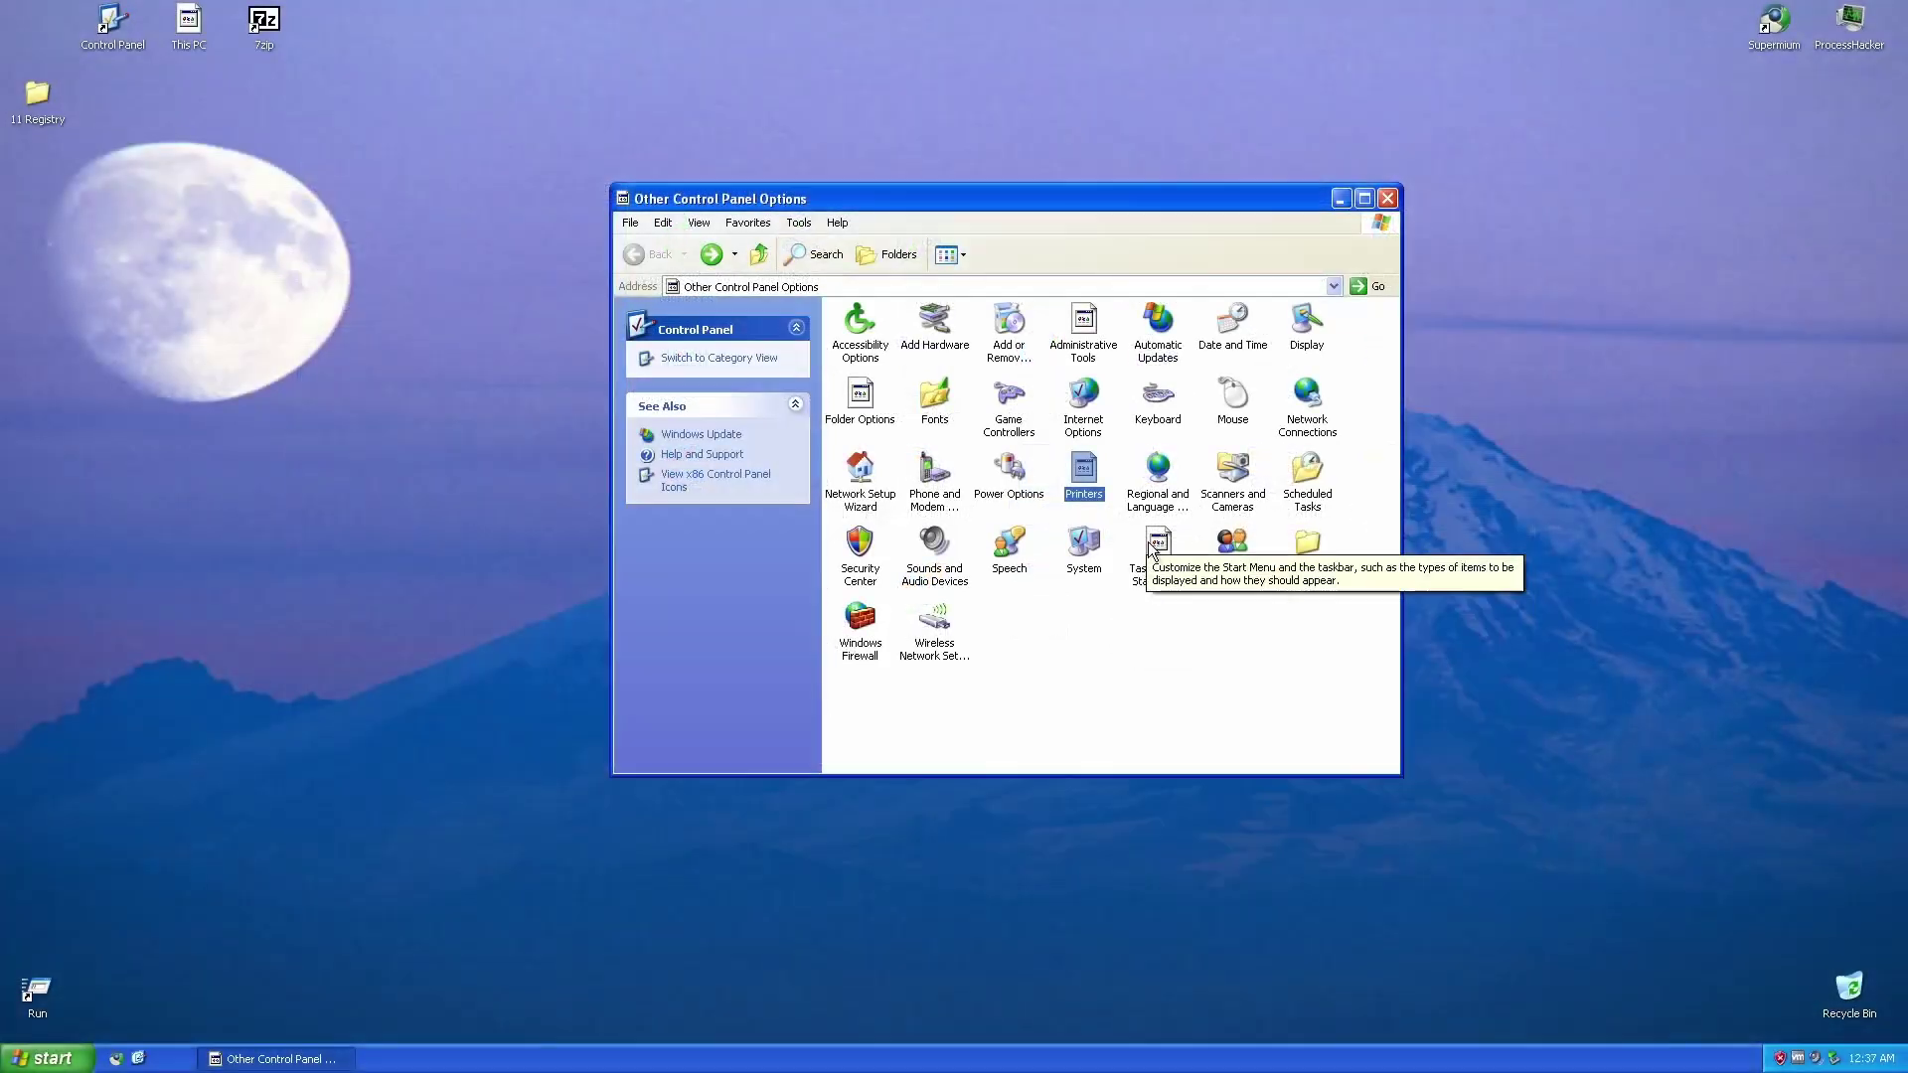
Refresh the Control Panel items and close the window.
right_click(1149, 656)
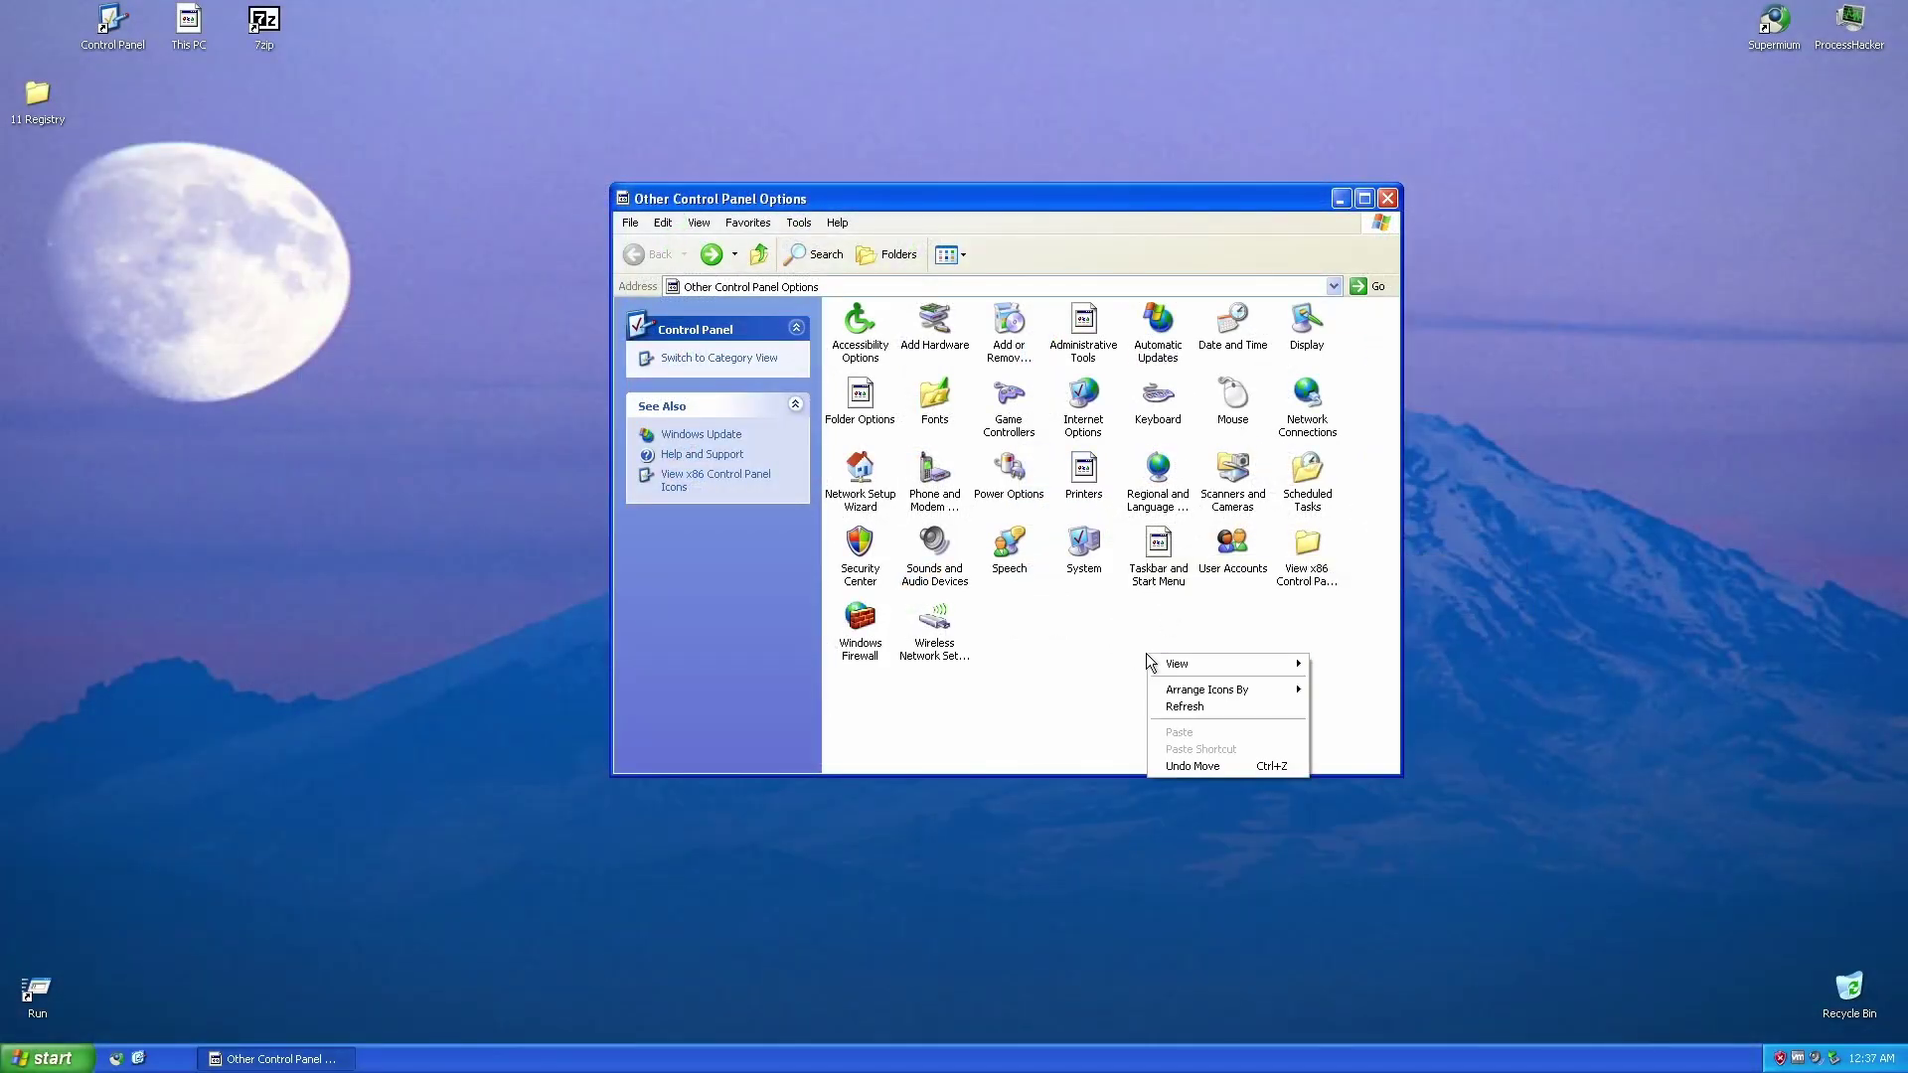
click(1214, 708)
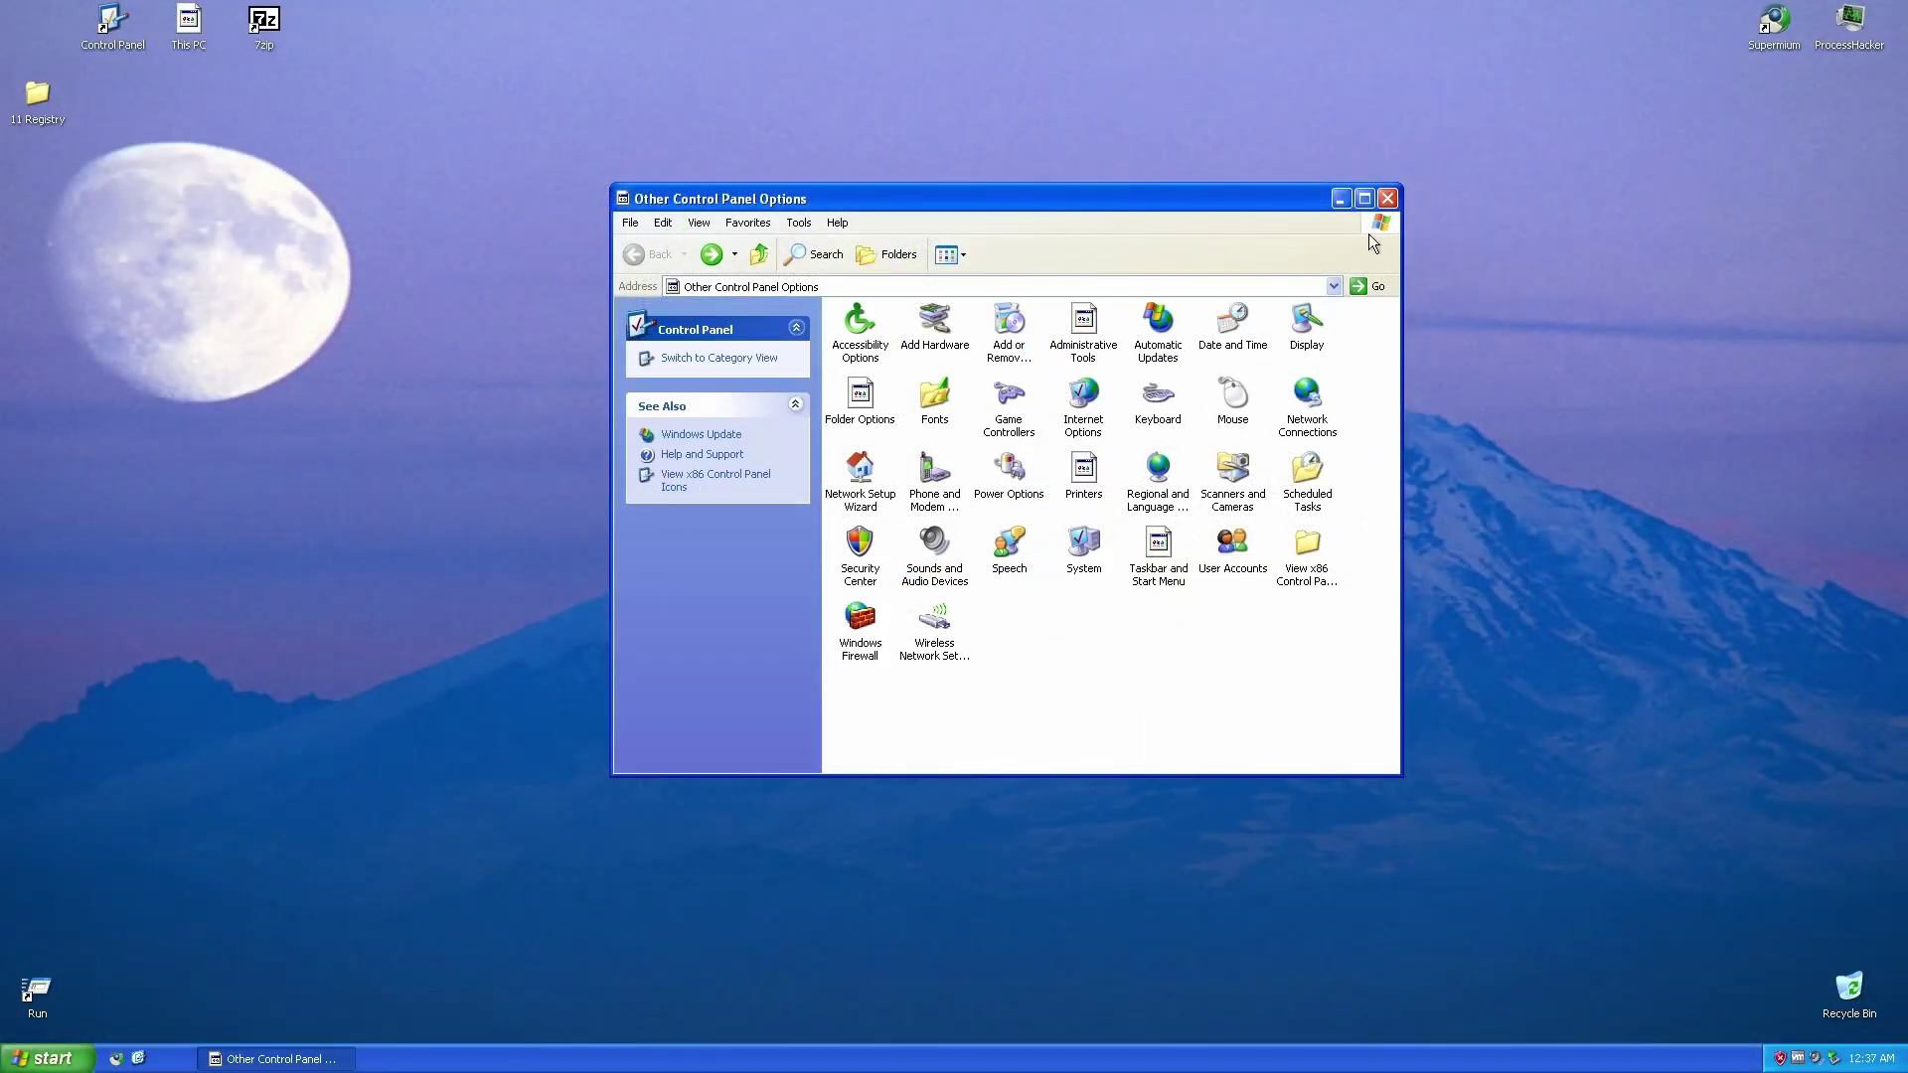
click(1388, 198)
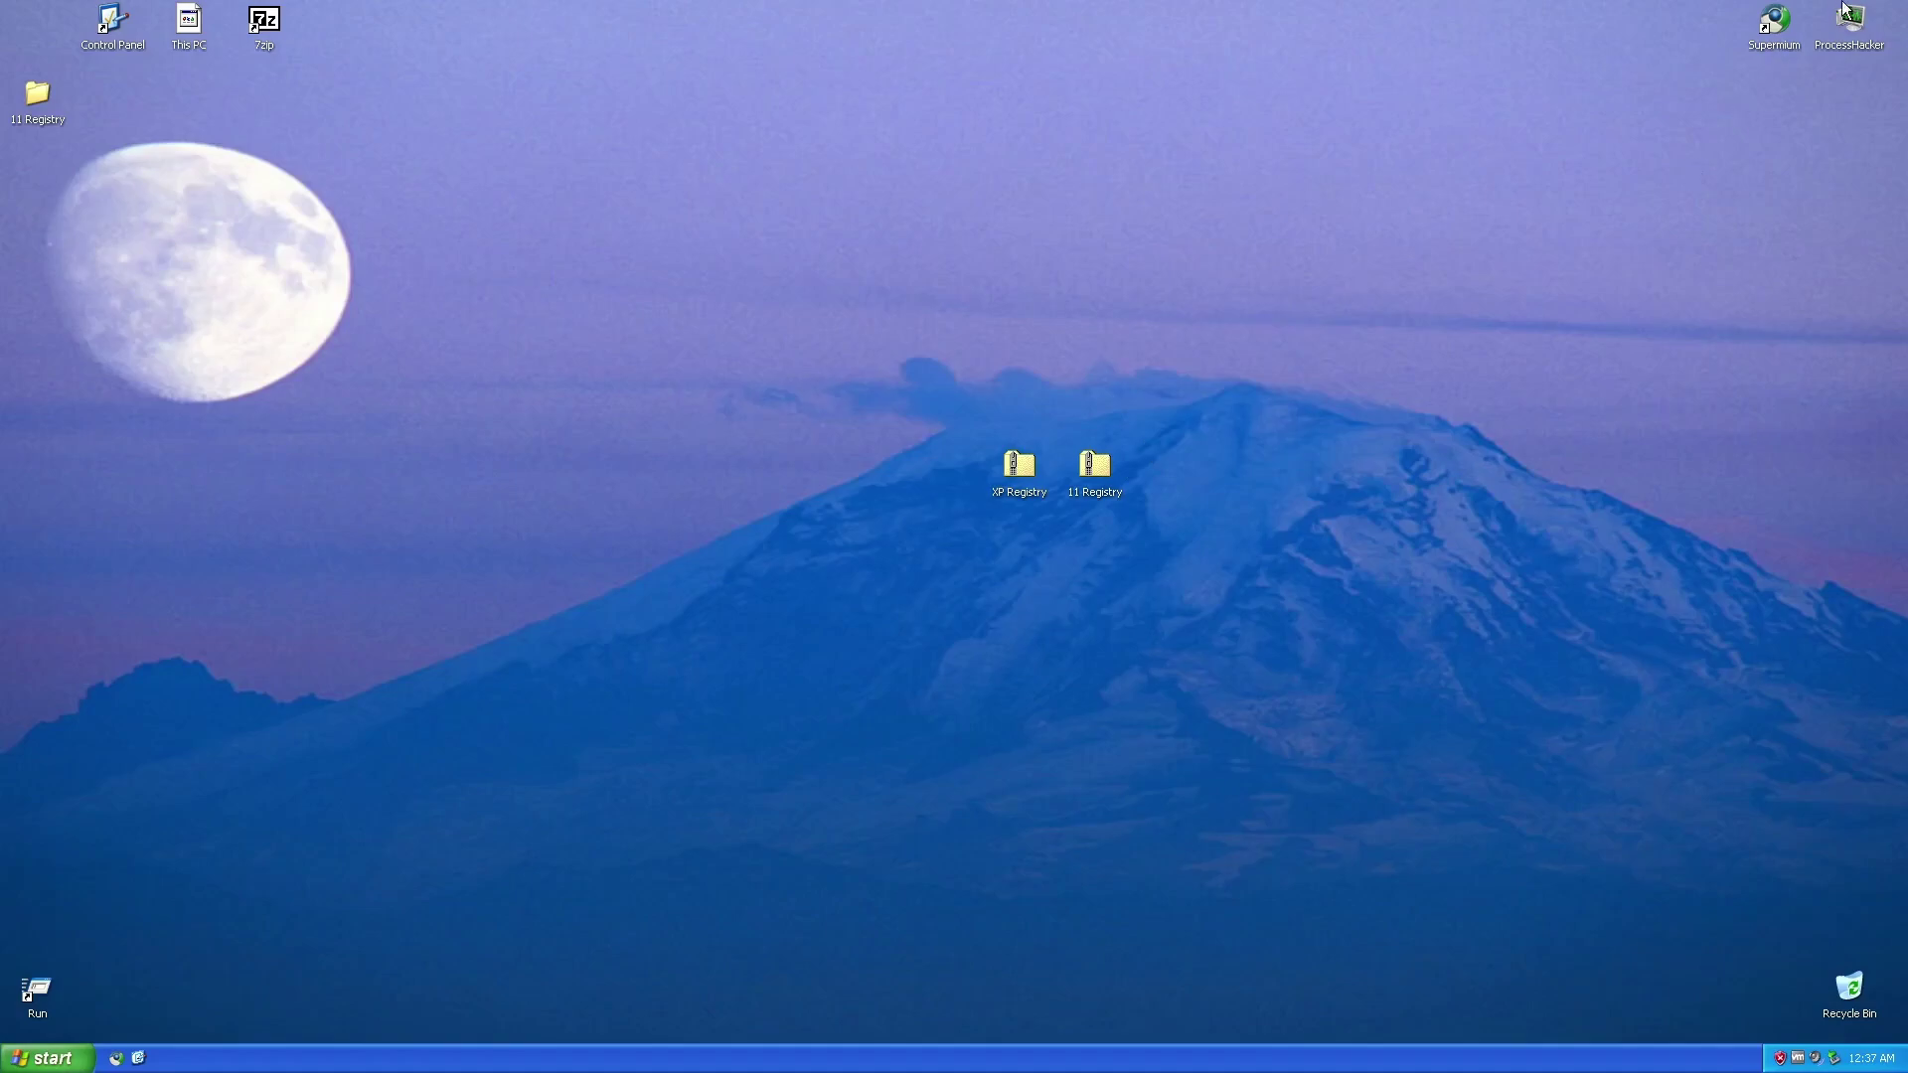
Try importing the 11 Registry file from the 11 Registry folder again, and close the folder window.
drag(475, 125, 1159, 248)
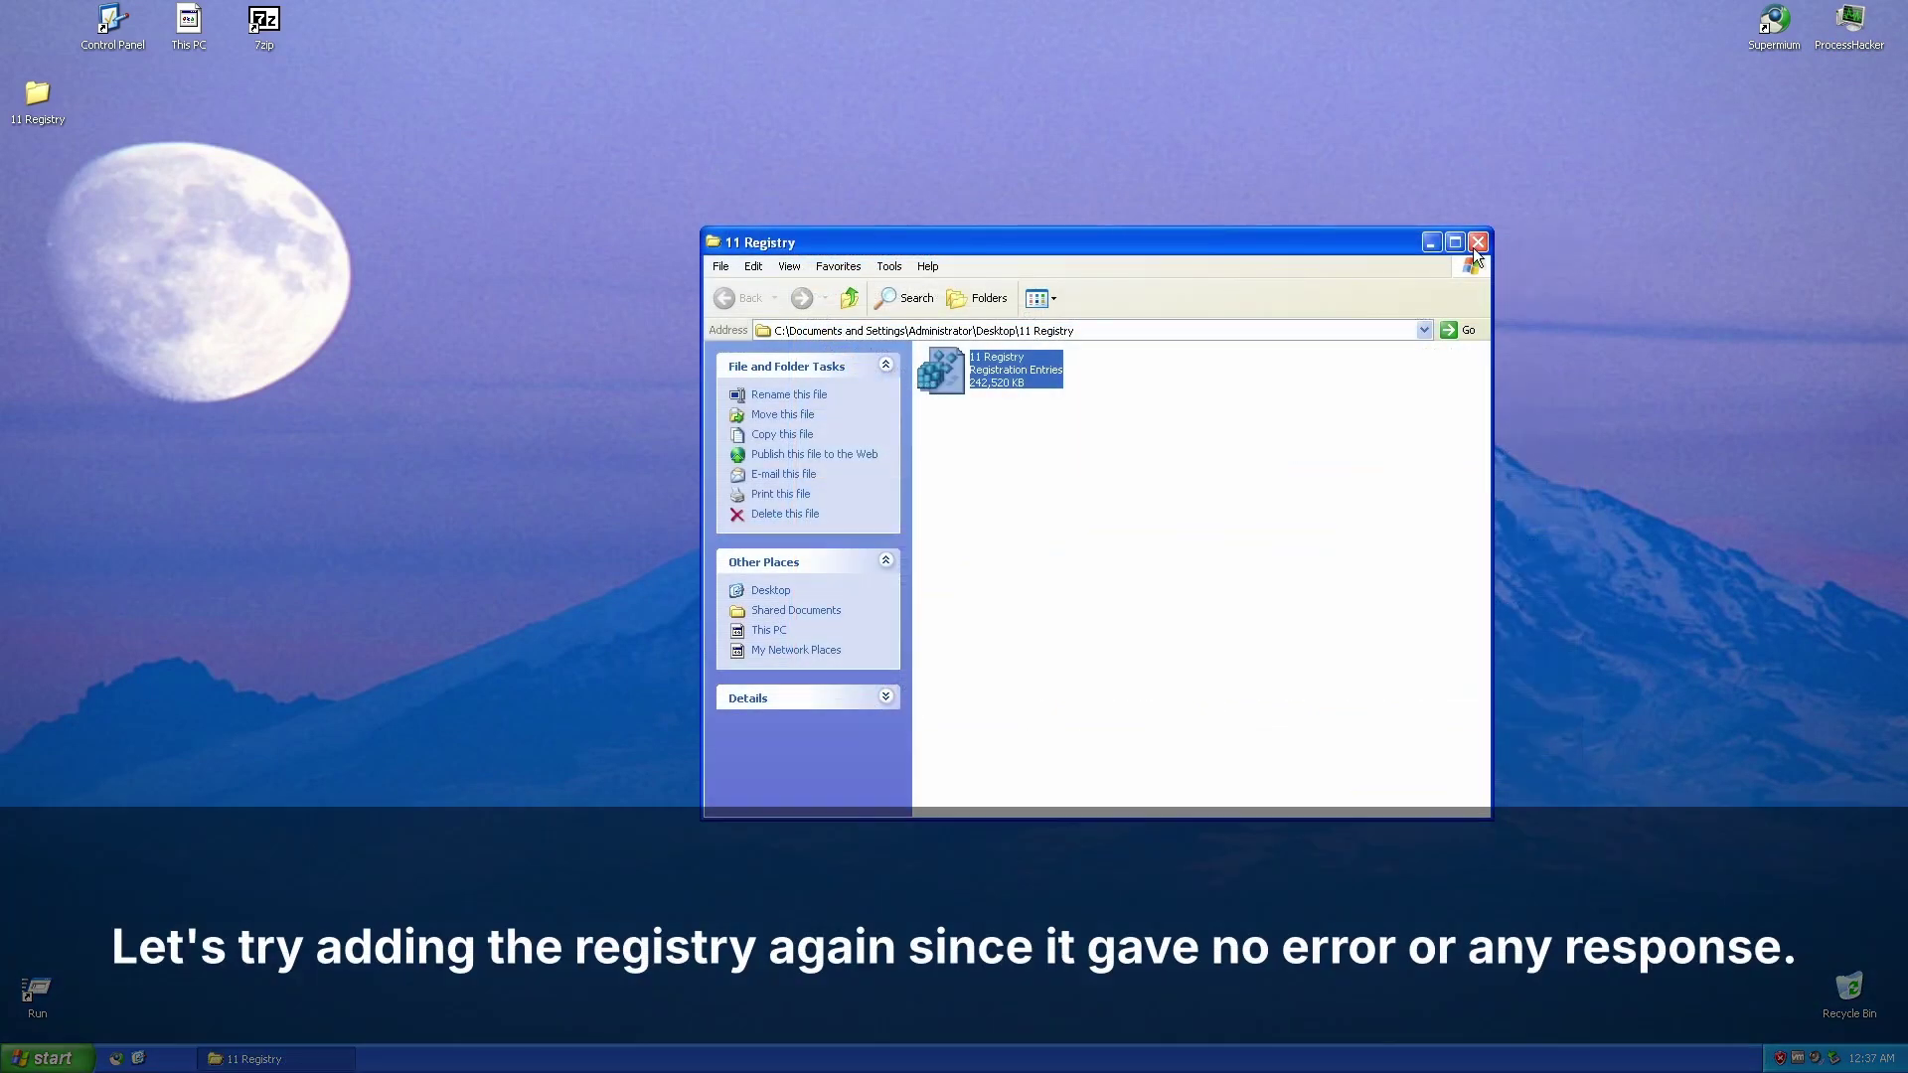
click(1476, 243)
Browse the 7-Zip, Accessories, Games and Startup groups among all installed programs.
key(super)
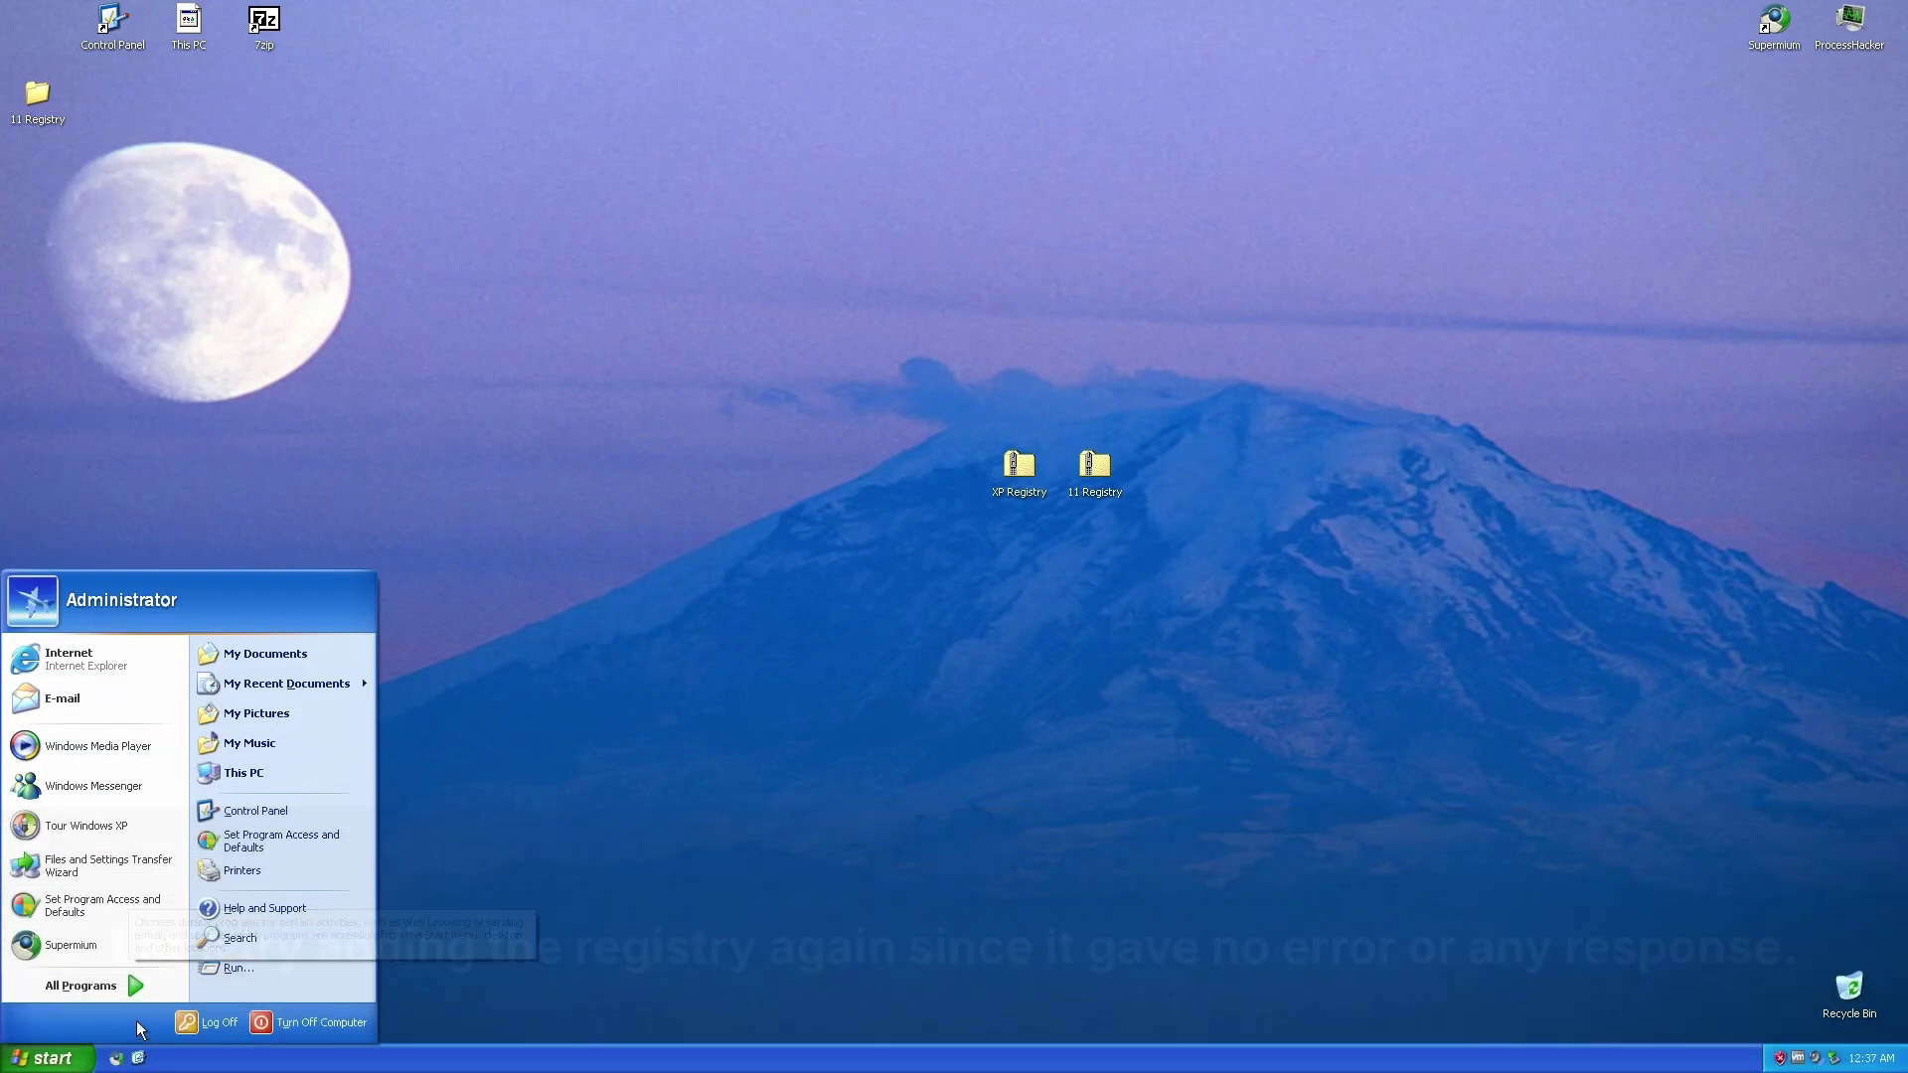
mouse_move(135, 987)
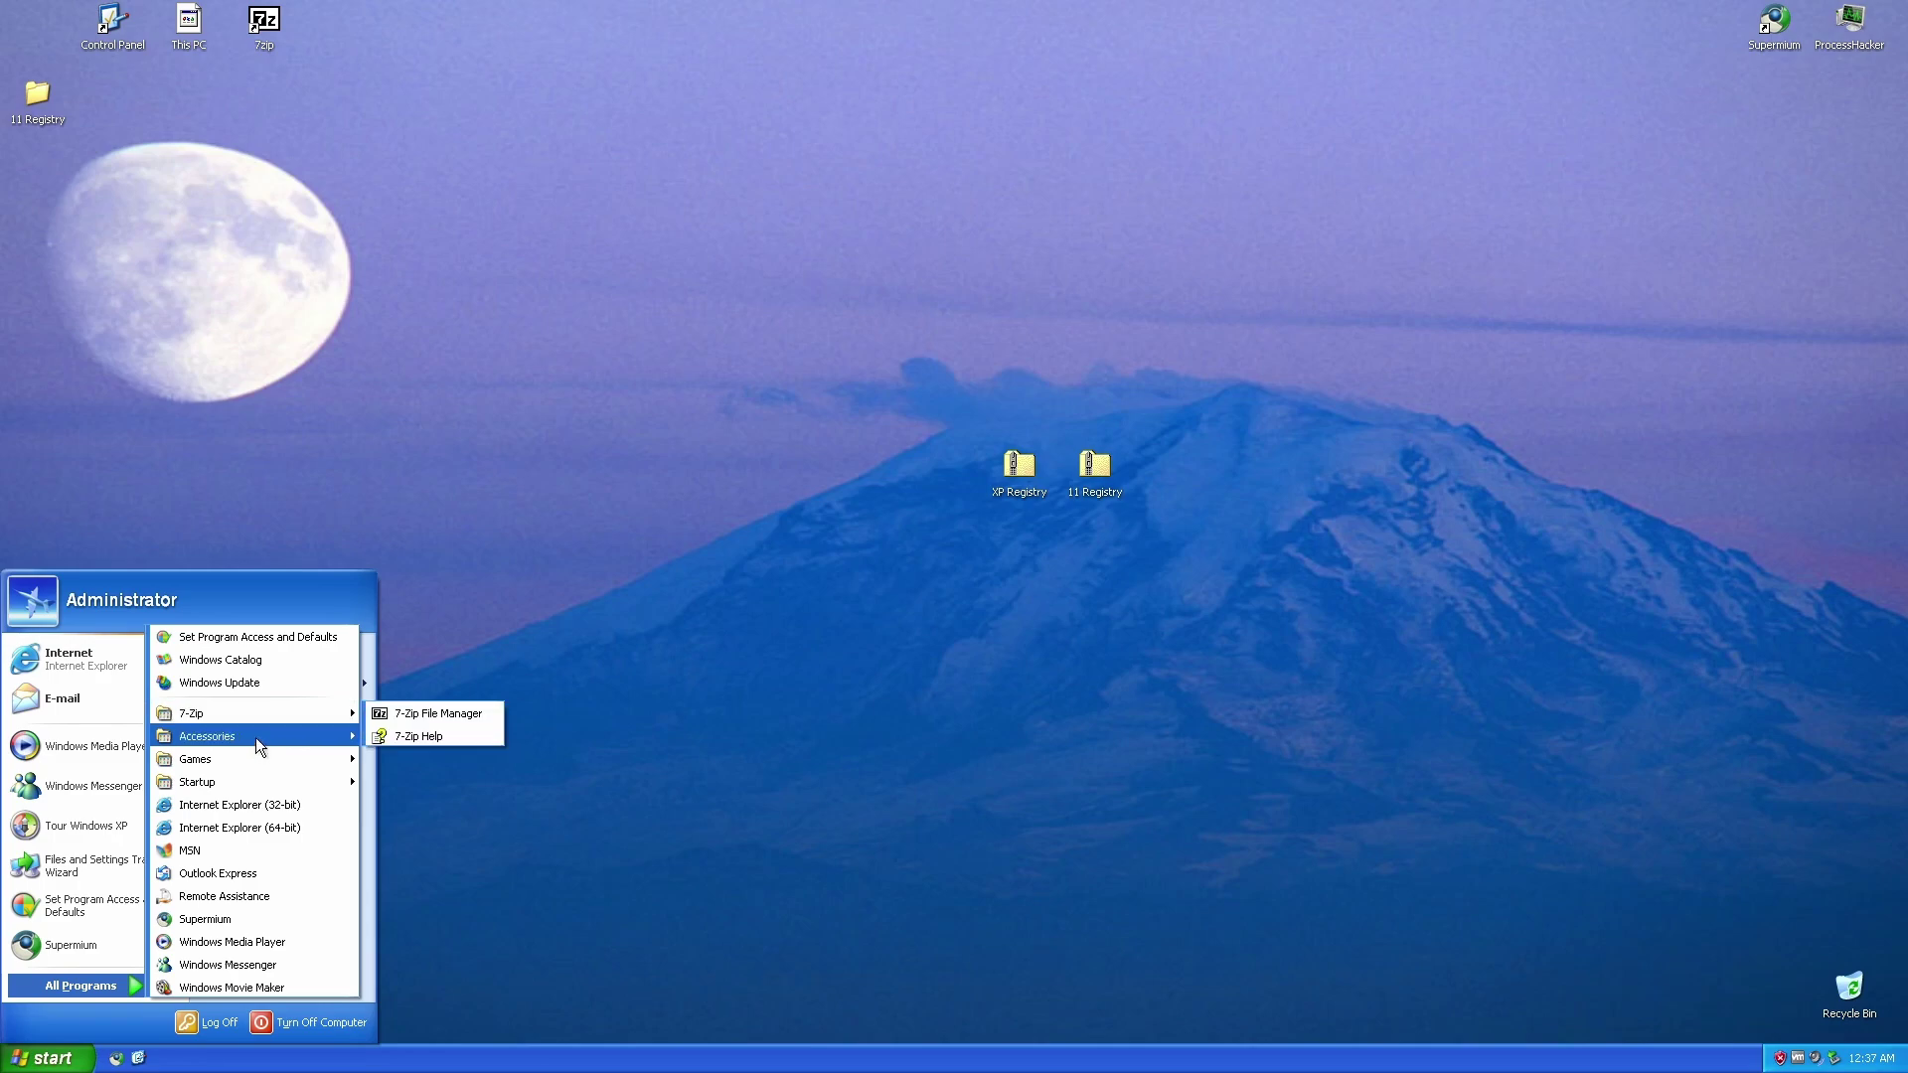
mouse_move(253, 742)
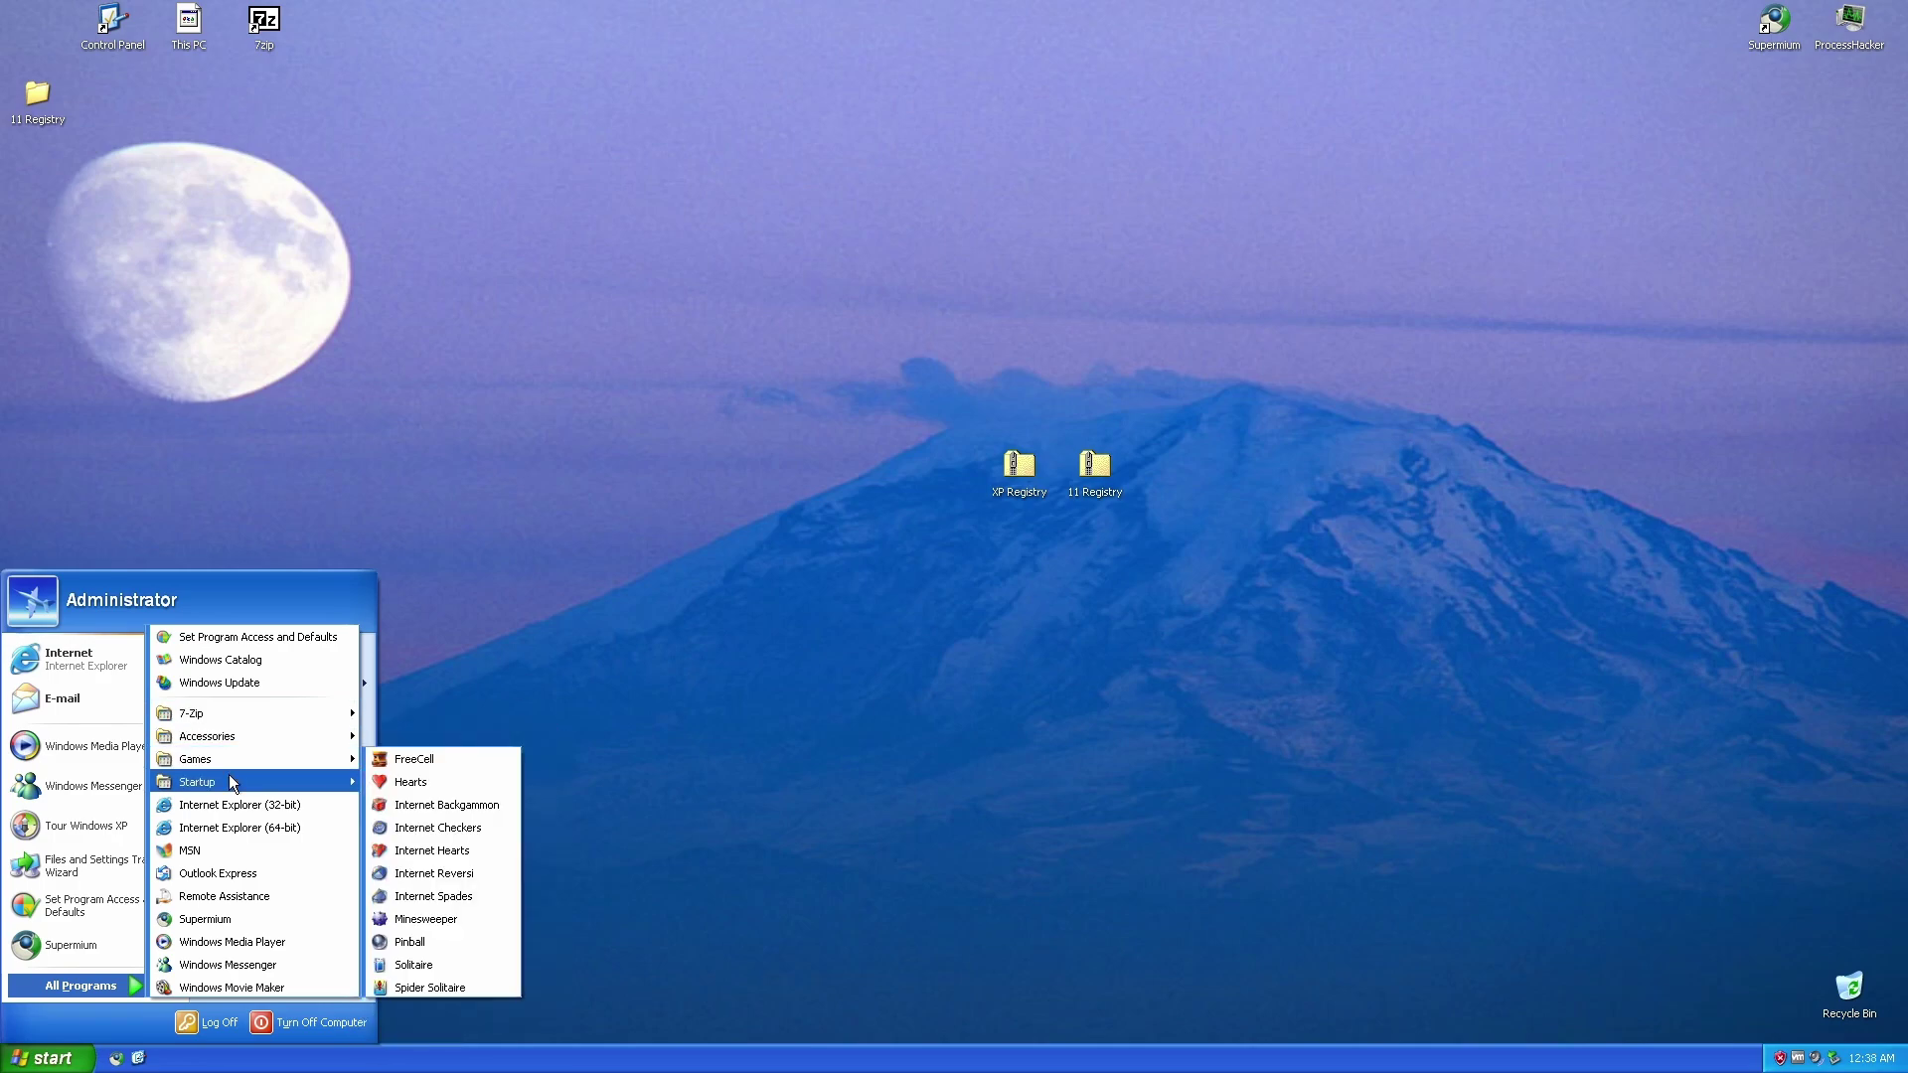
mouse_move(232, 782)
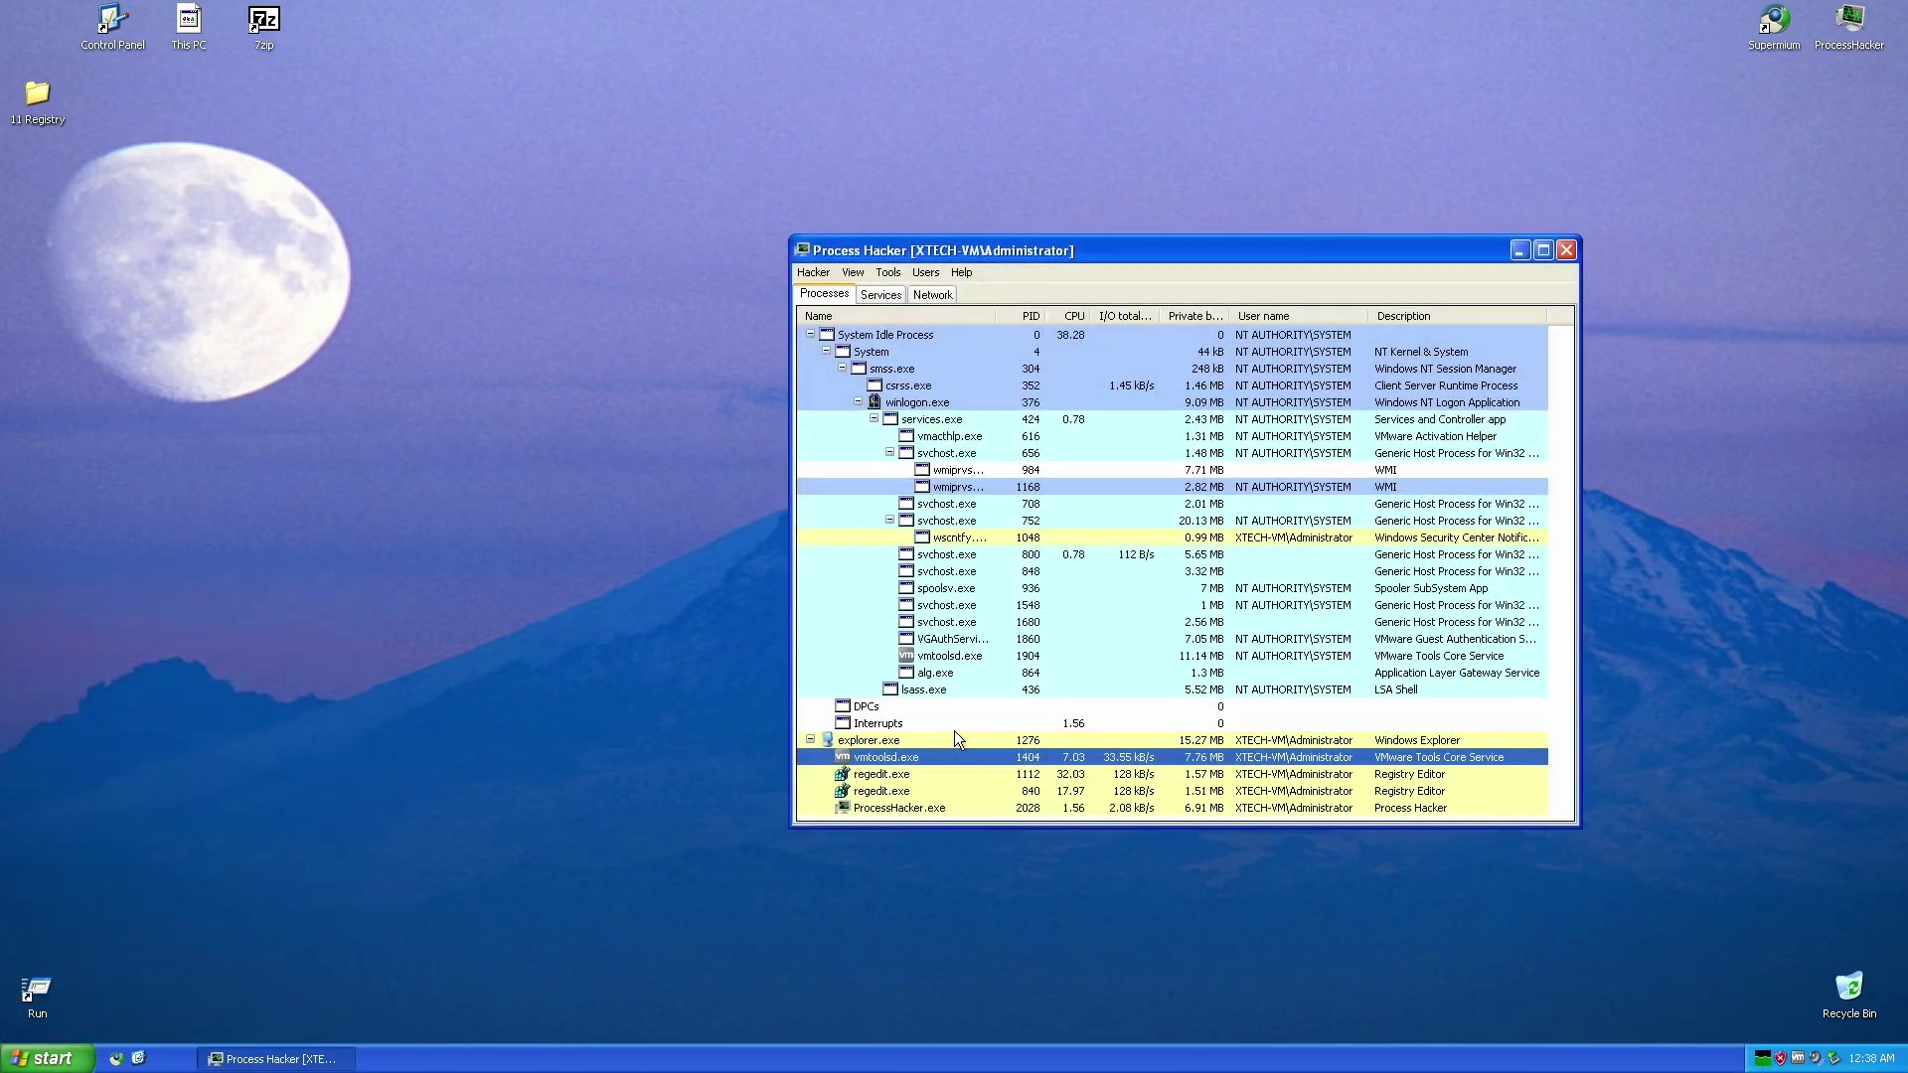
In Process Hacker, terminate the explorer.exe process and confirm the termination.
click(930, 743)
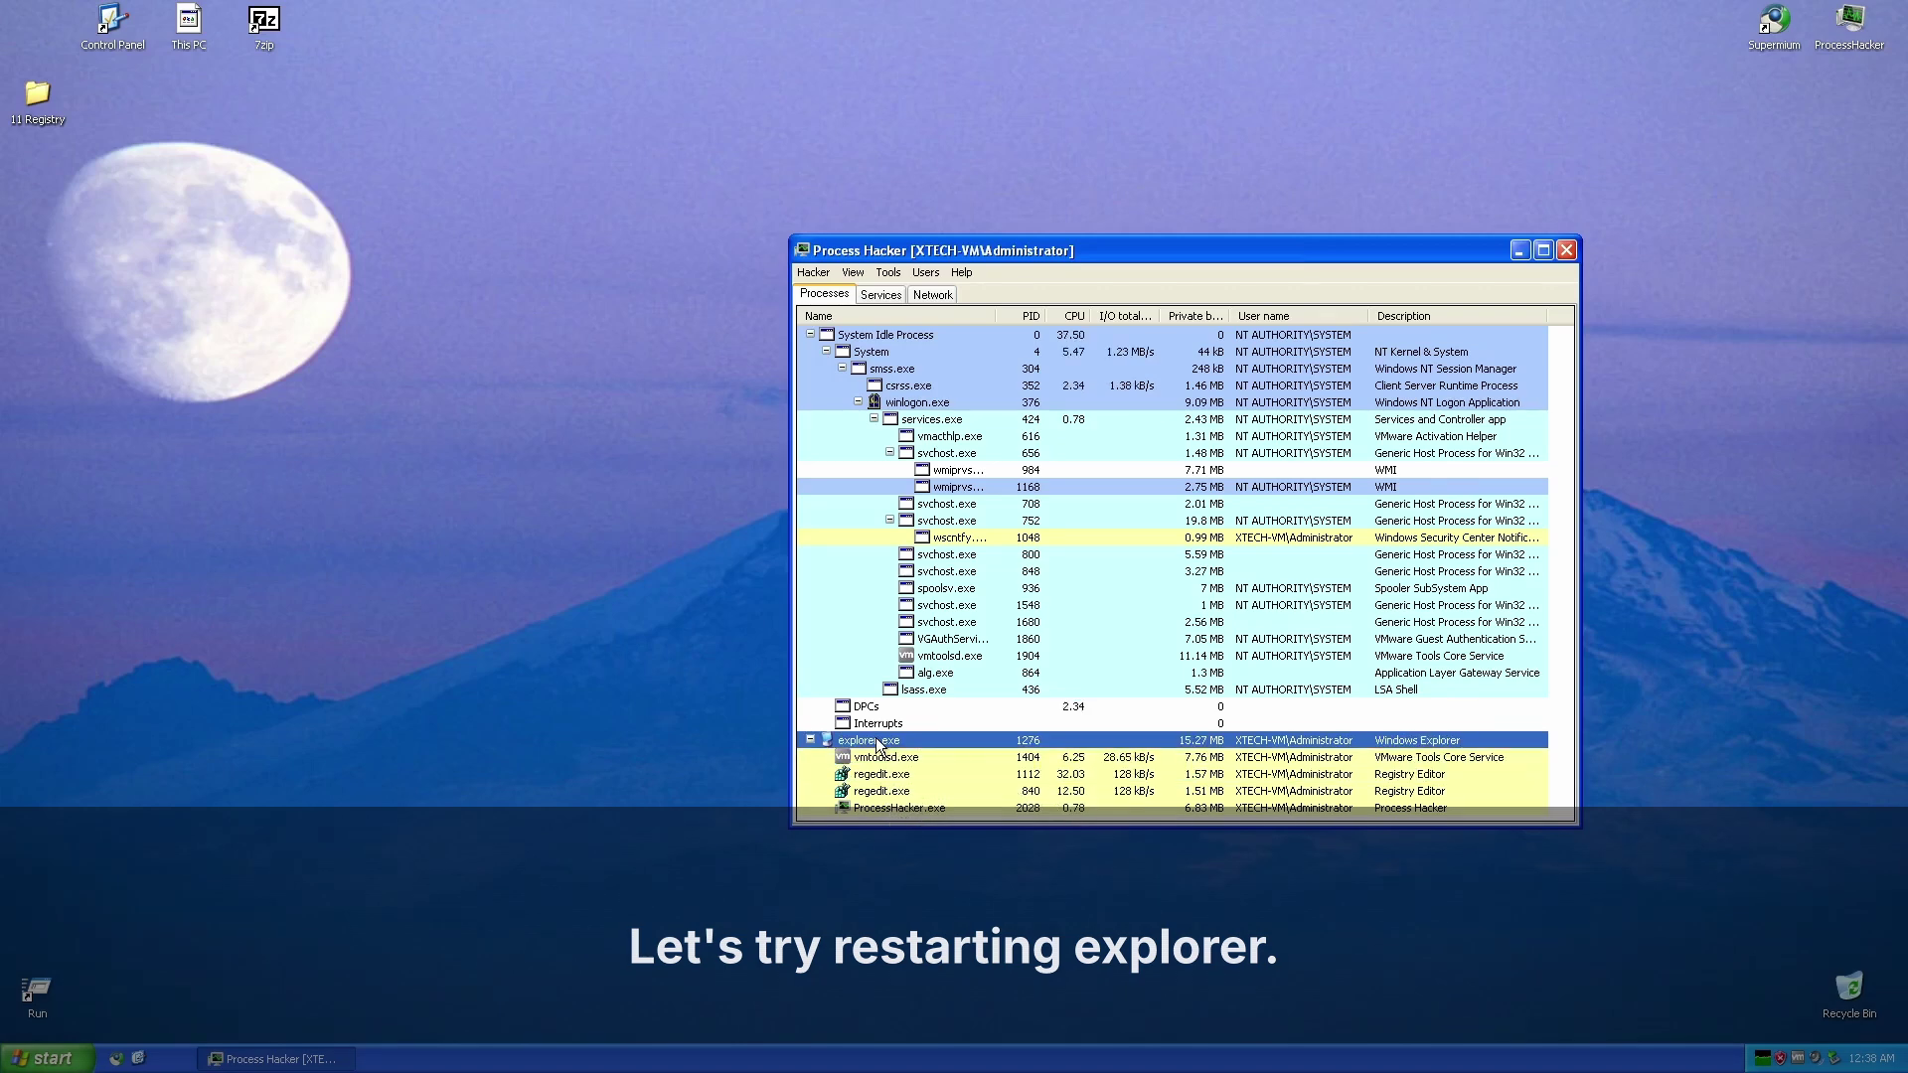
right_click(879, 743)
click(928, 748)
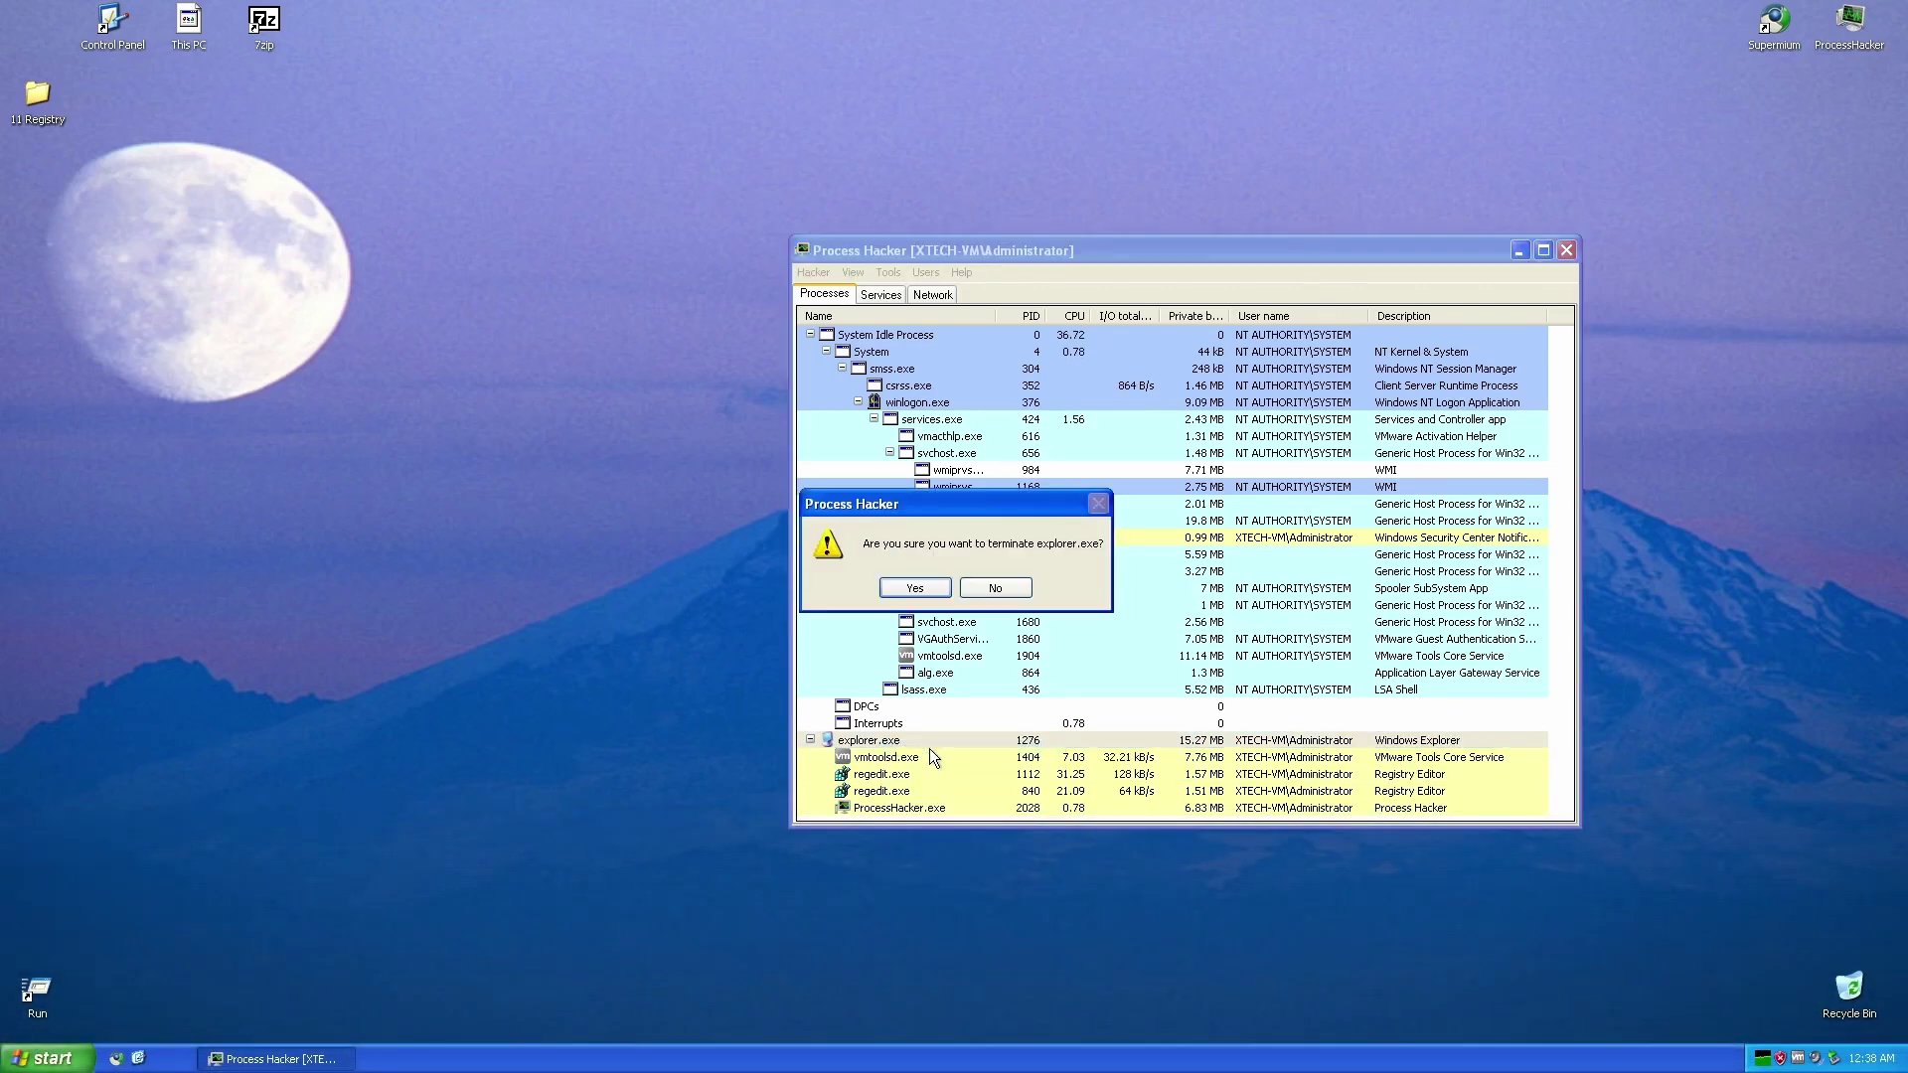
click(916, 588)
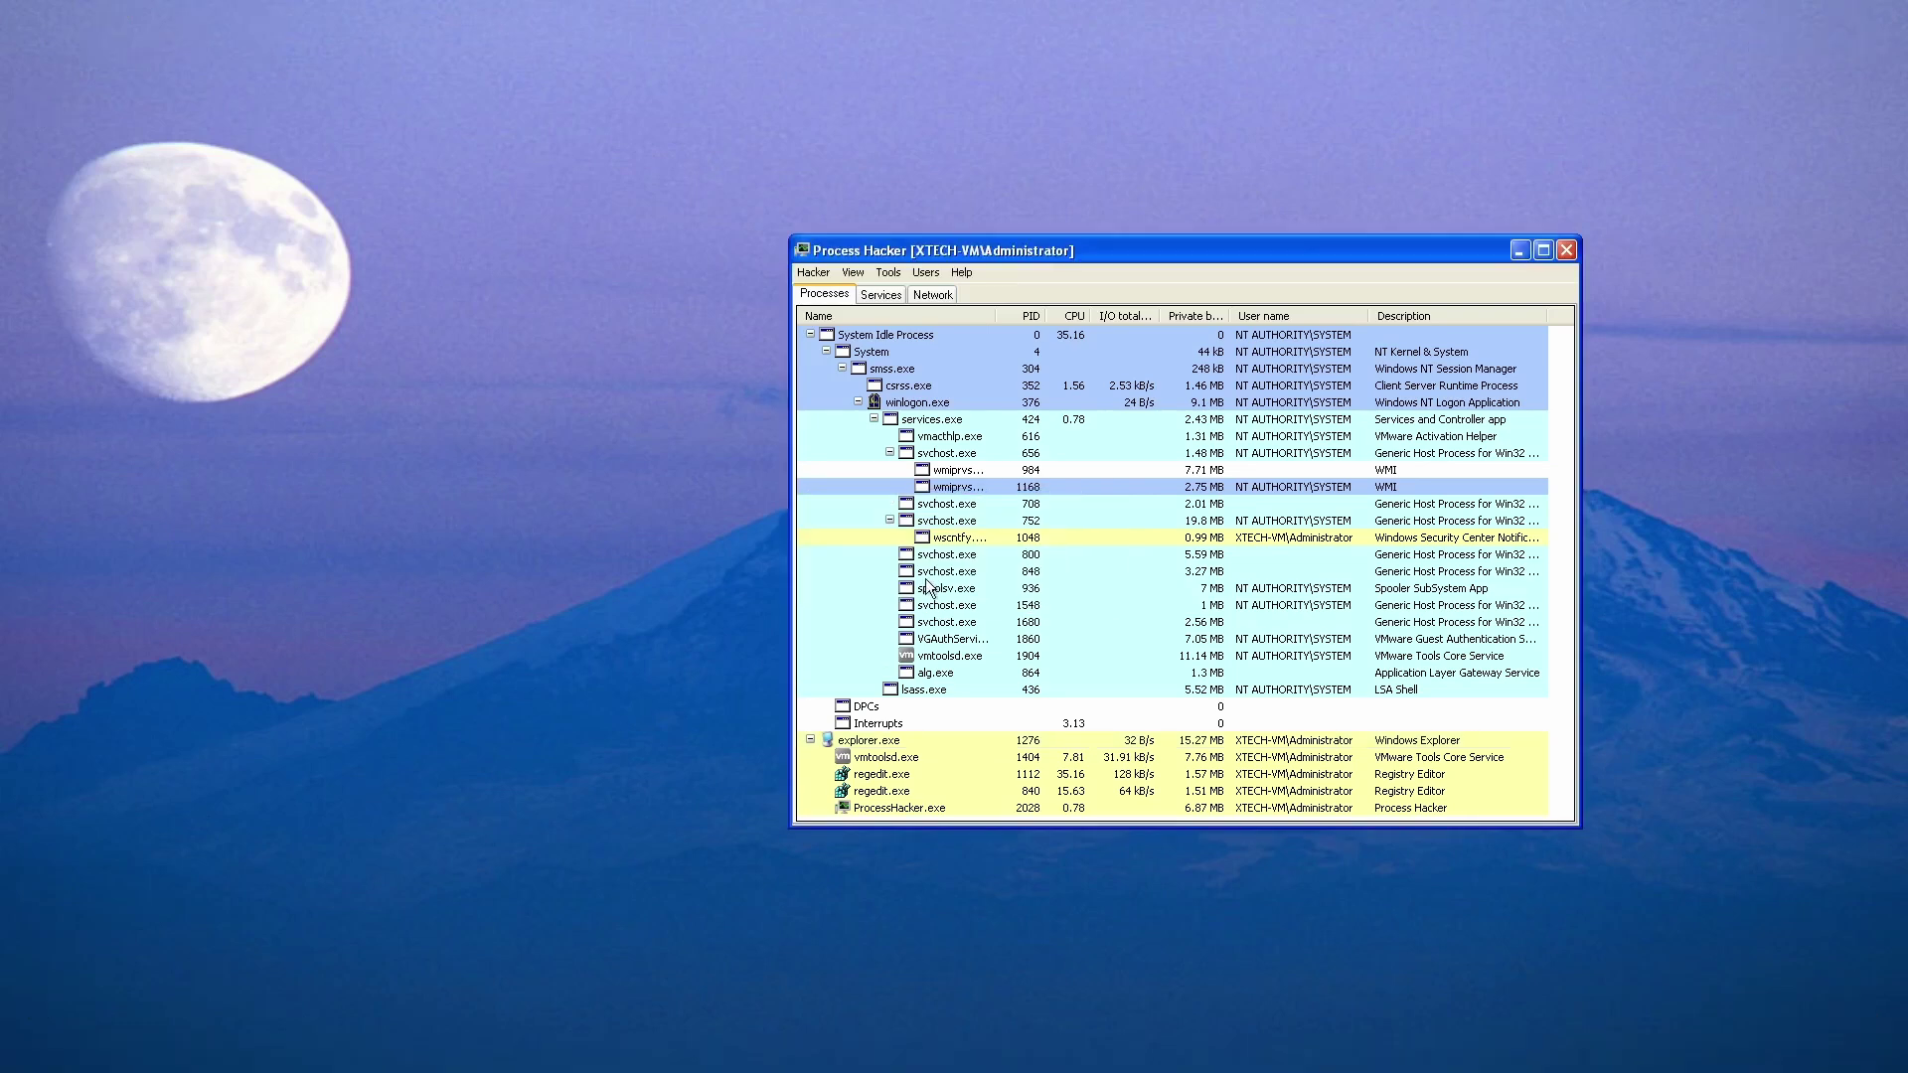
Try restarting Explorer by running explorer from Process Hacker, and dismiss the RUNDLL error.
click(817, 278)
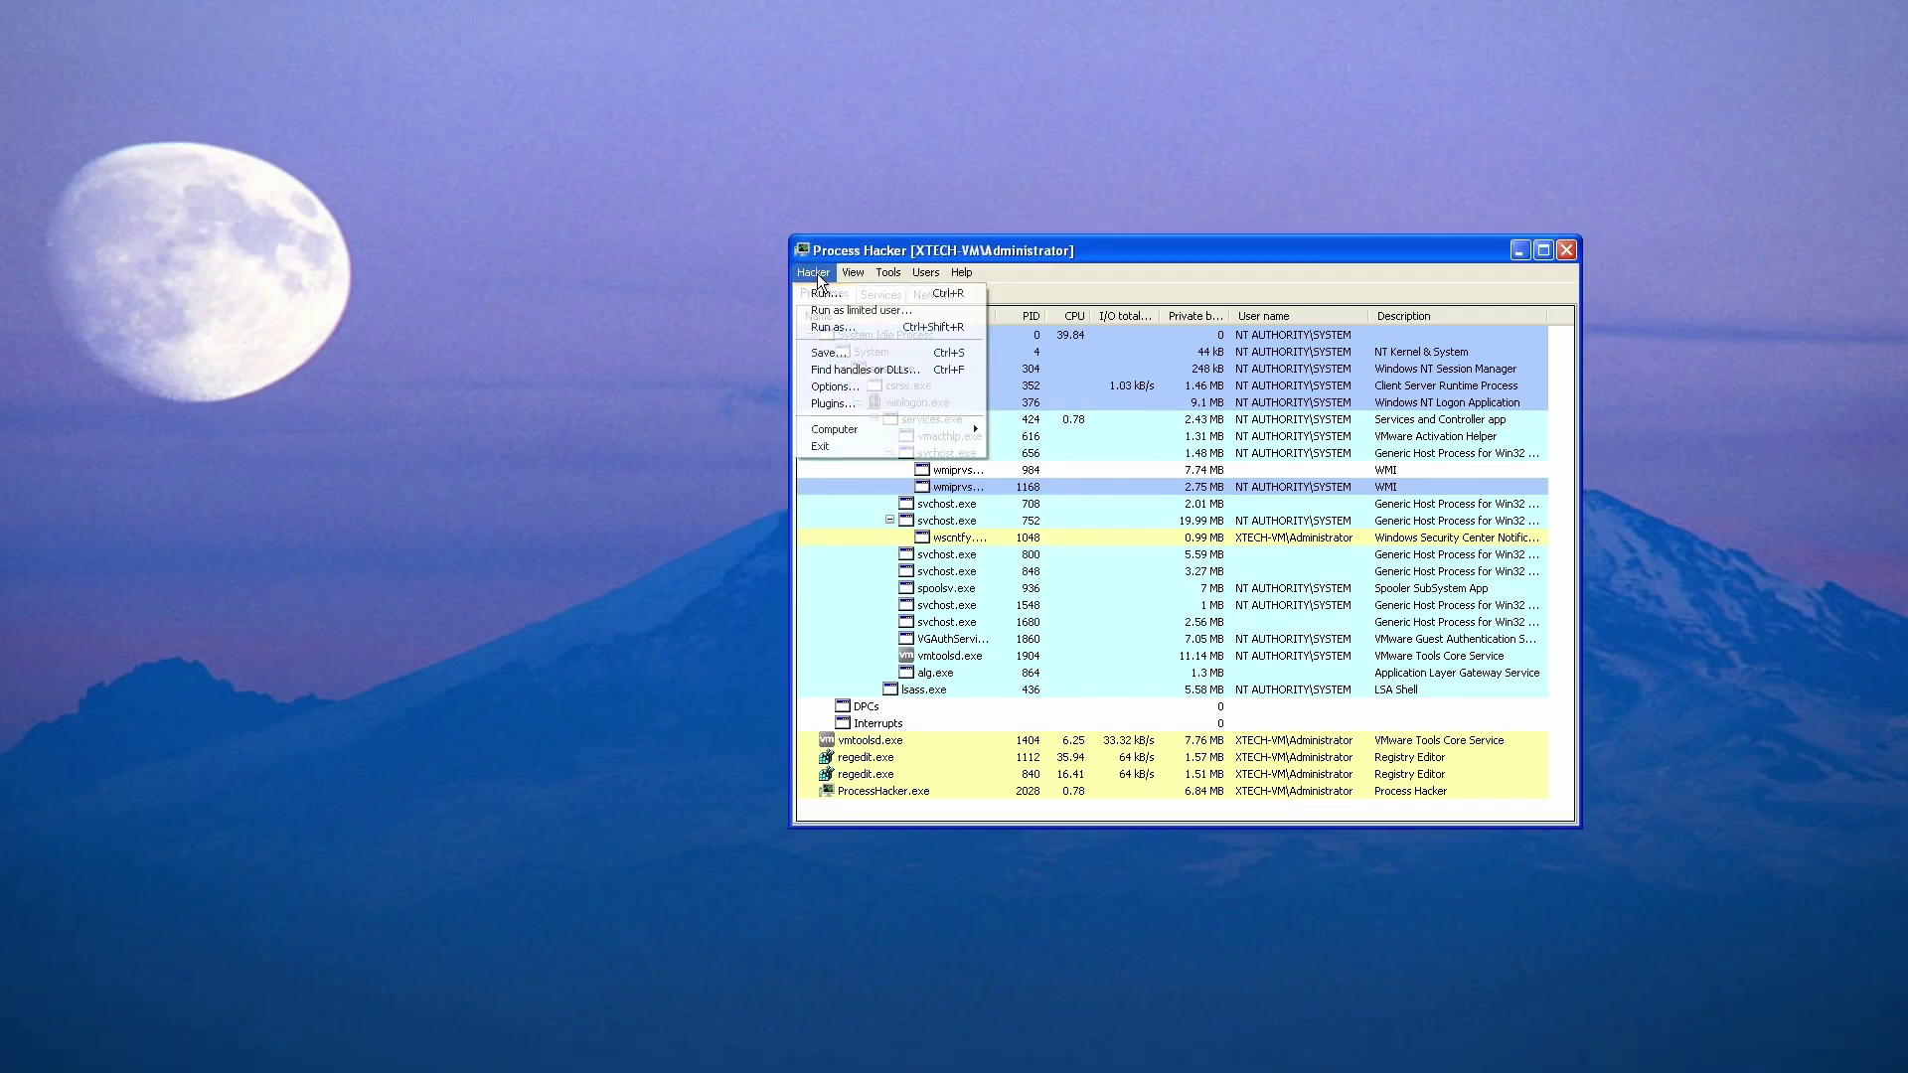
click(891, 288)
text(explorer)
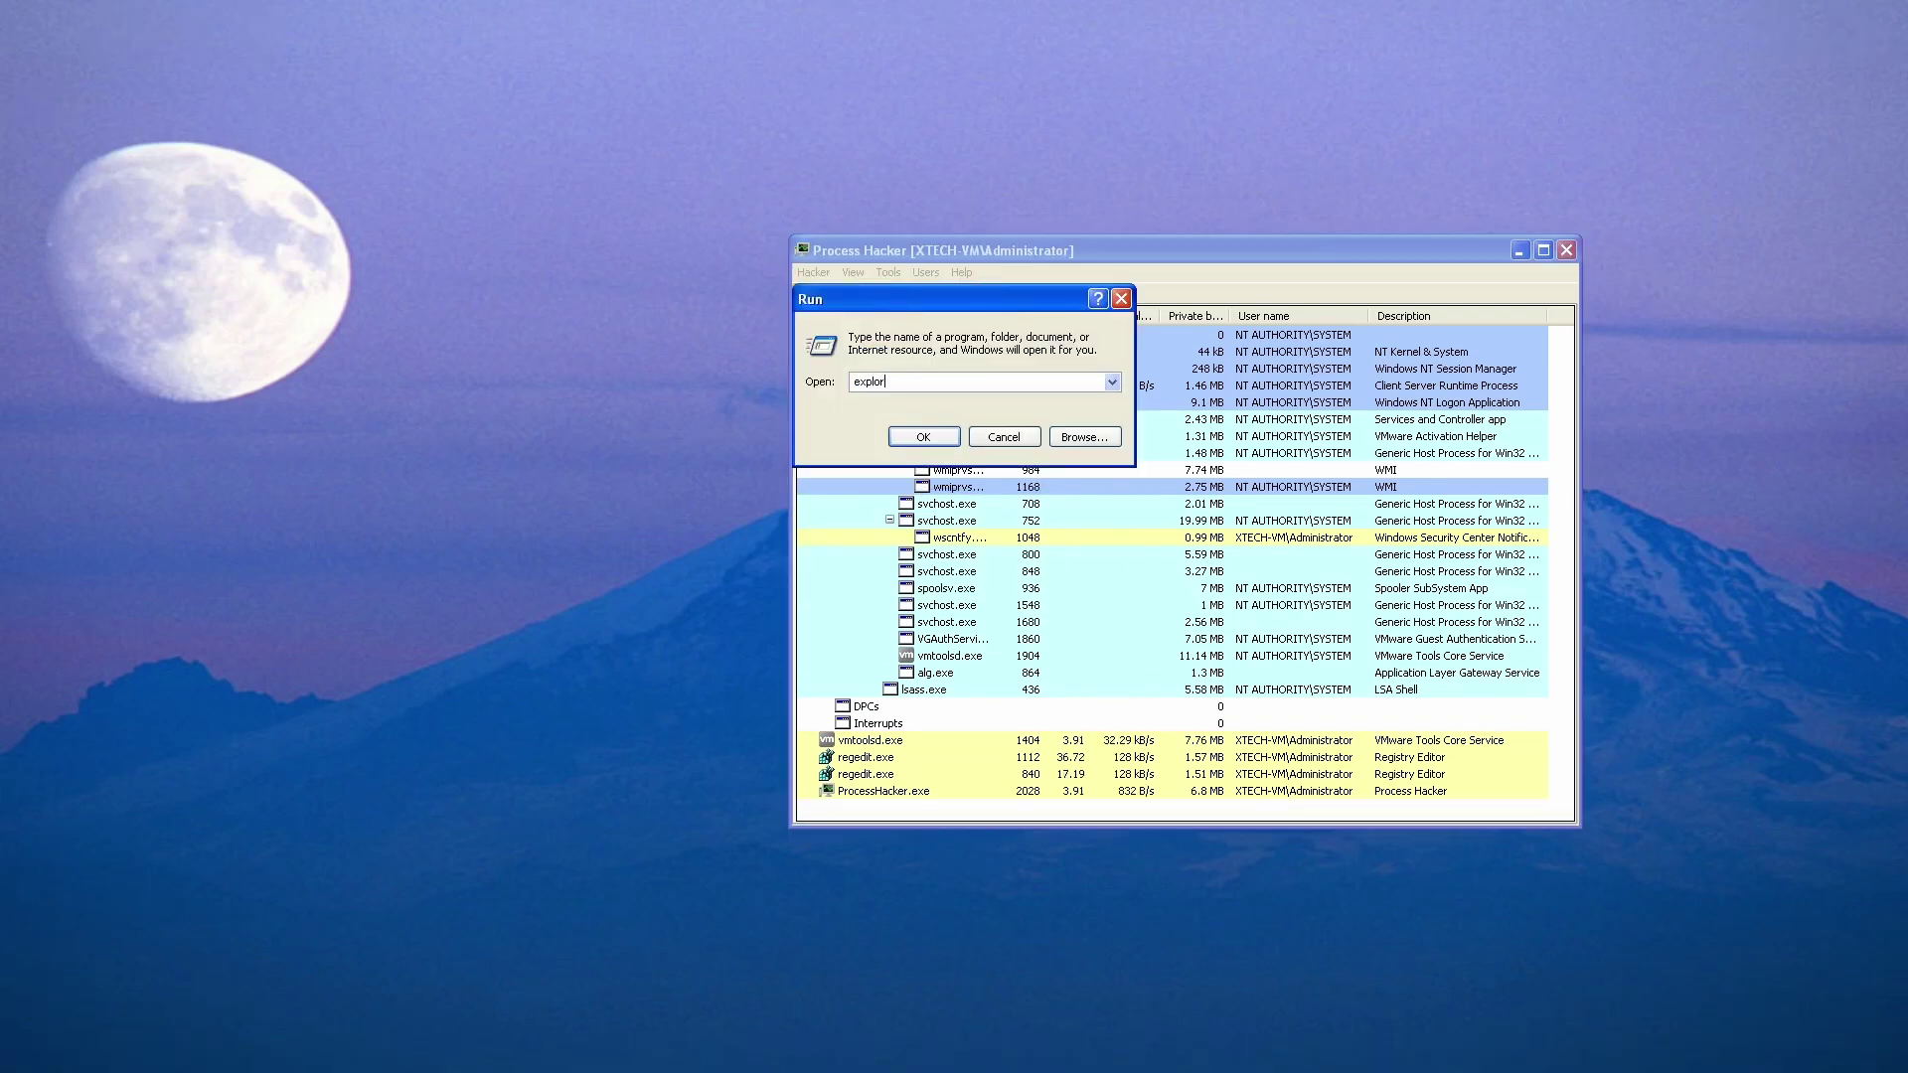
key(Return)
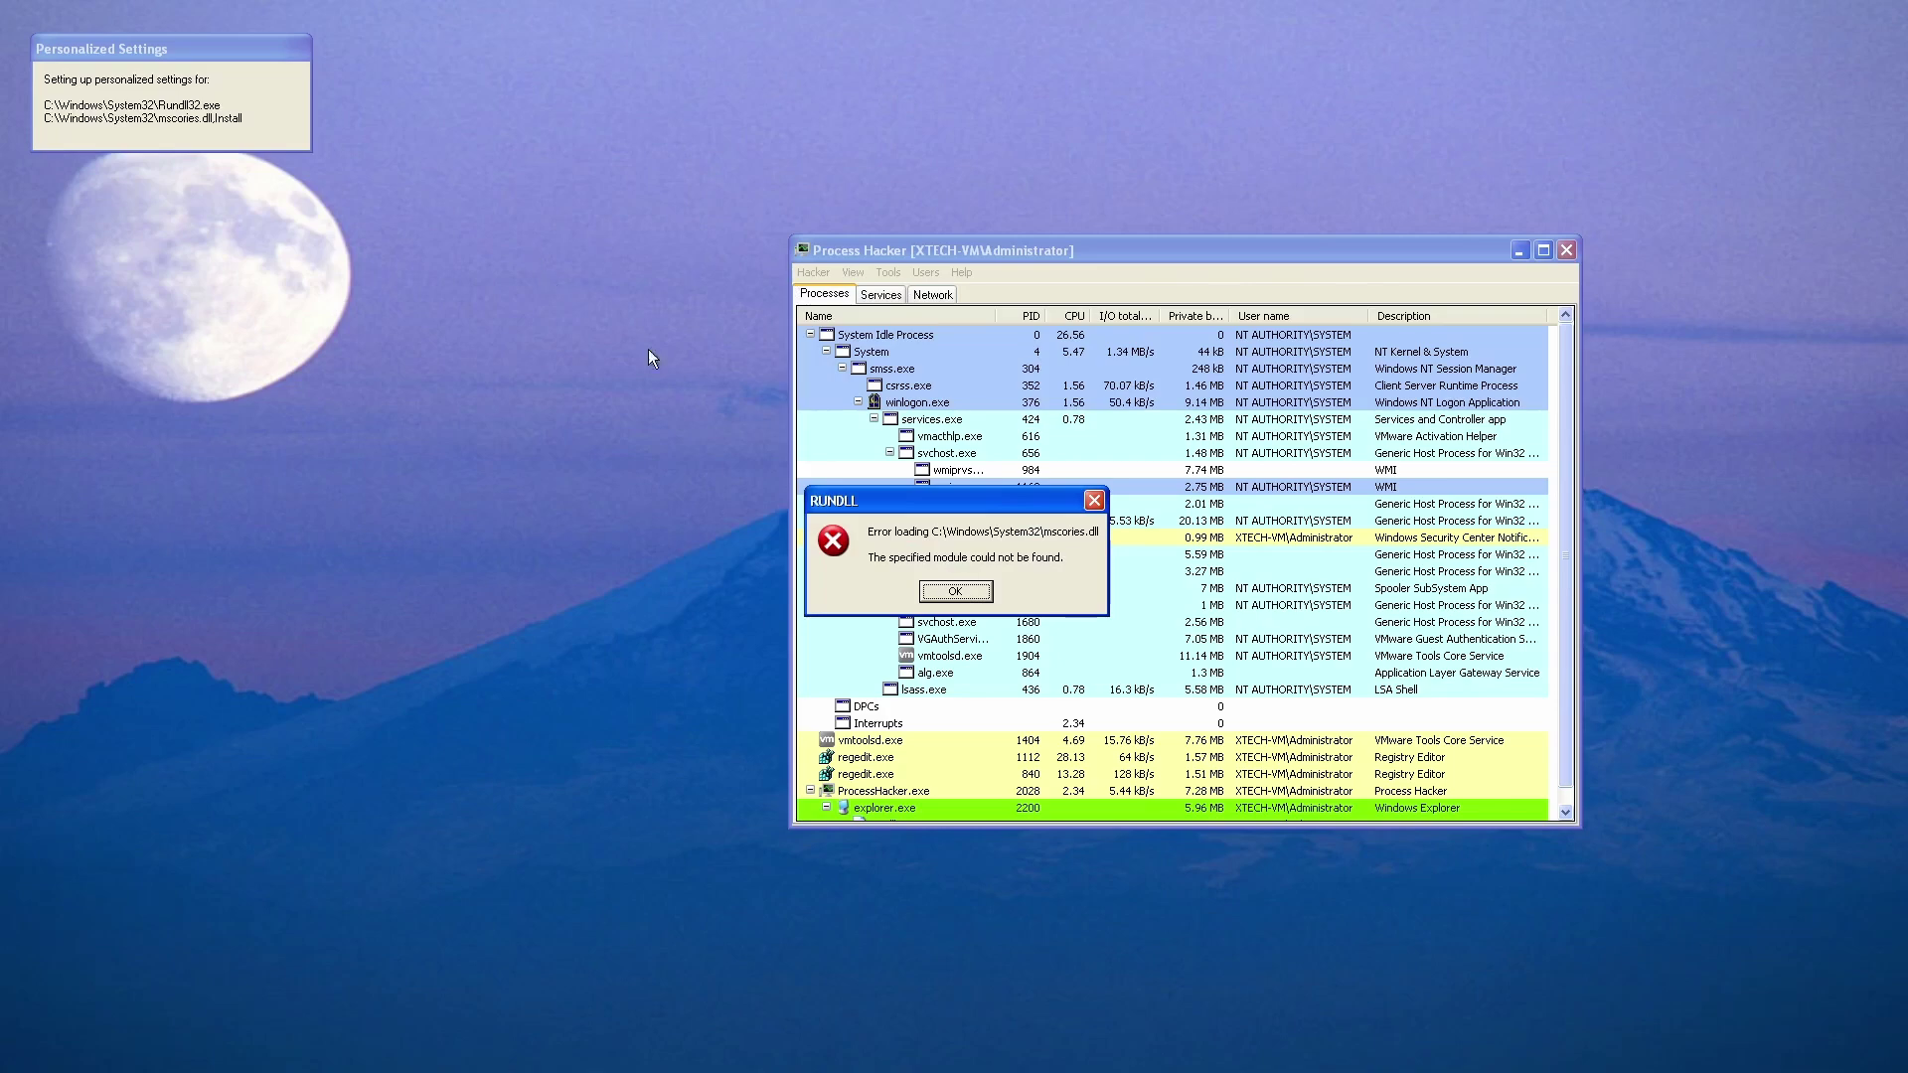
drag(962, 511, 651, 520)
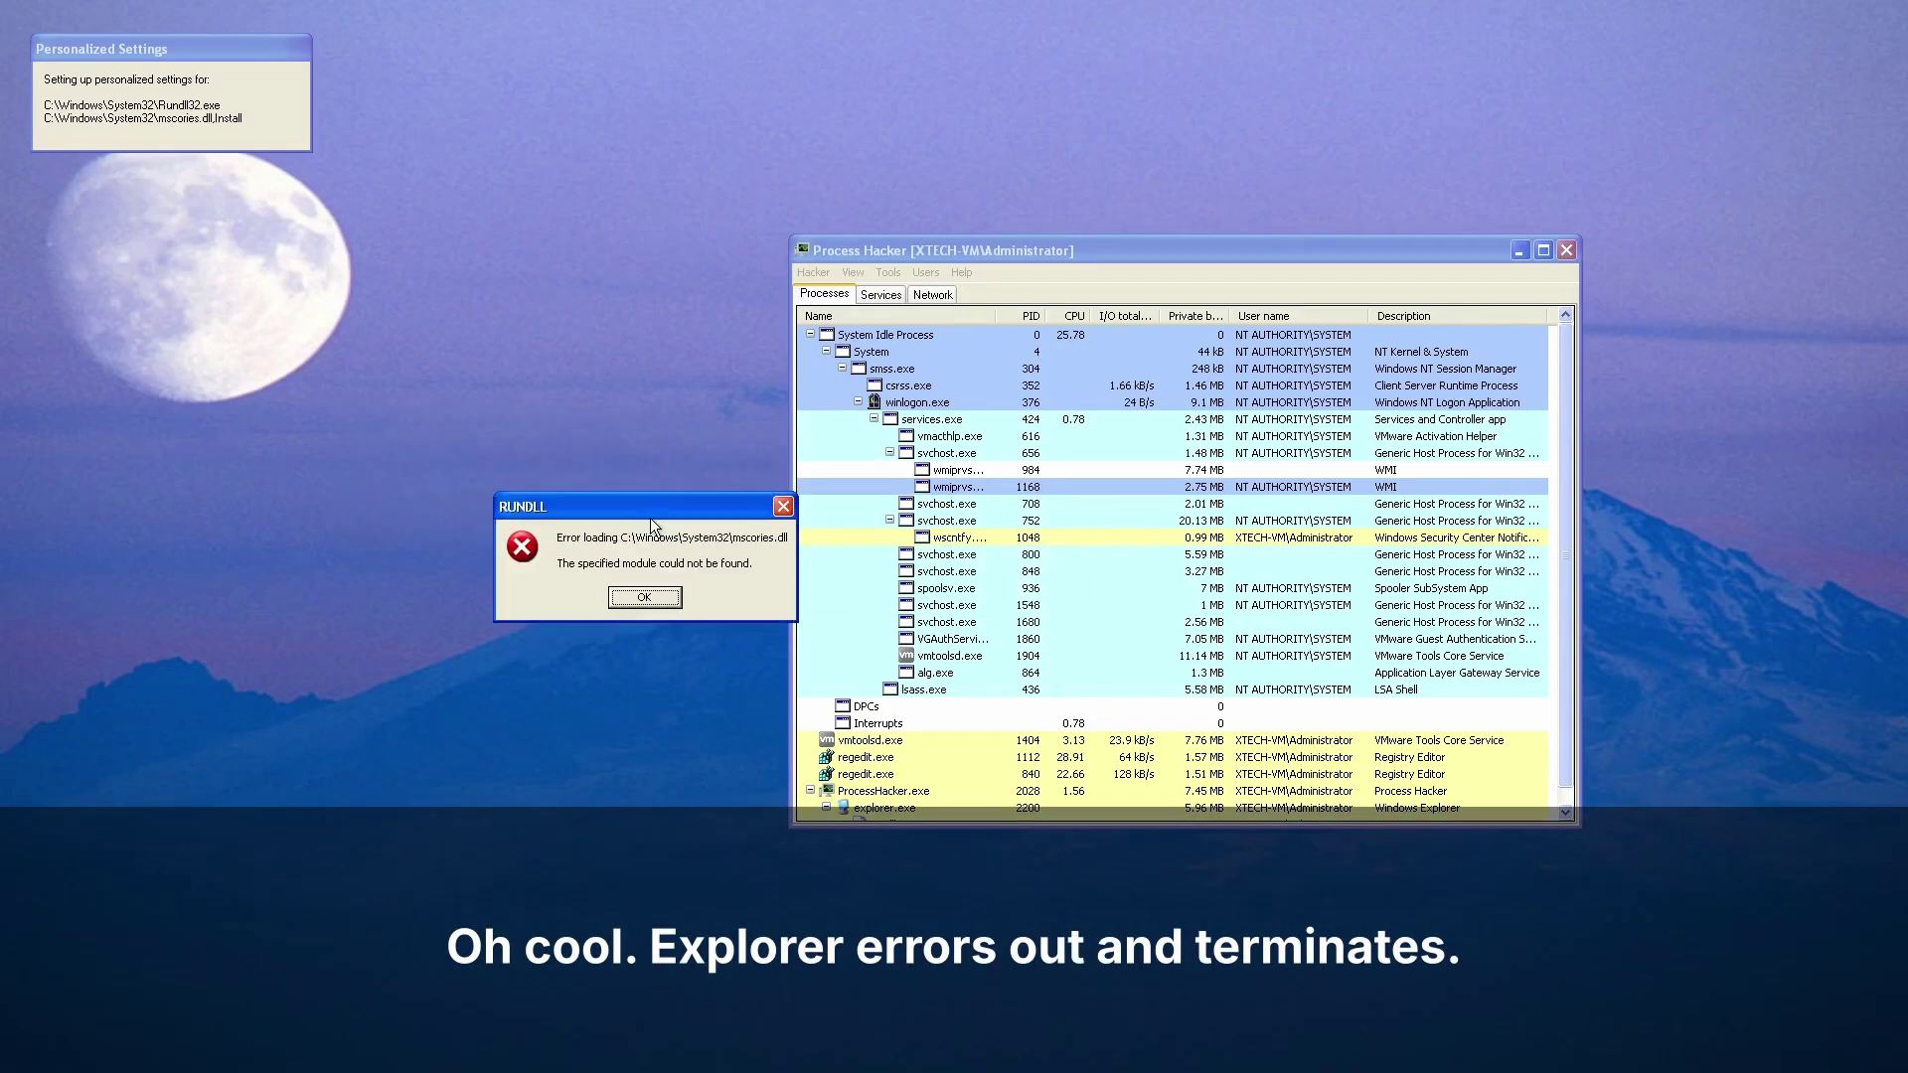
click(645, 598)
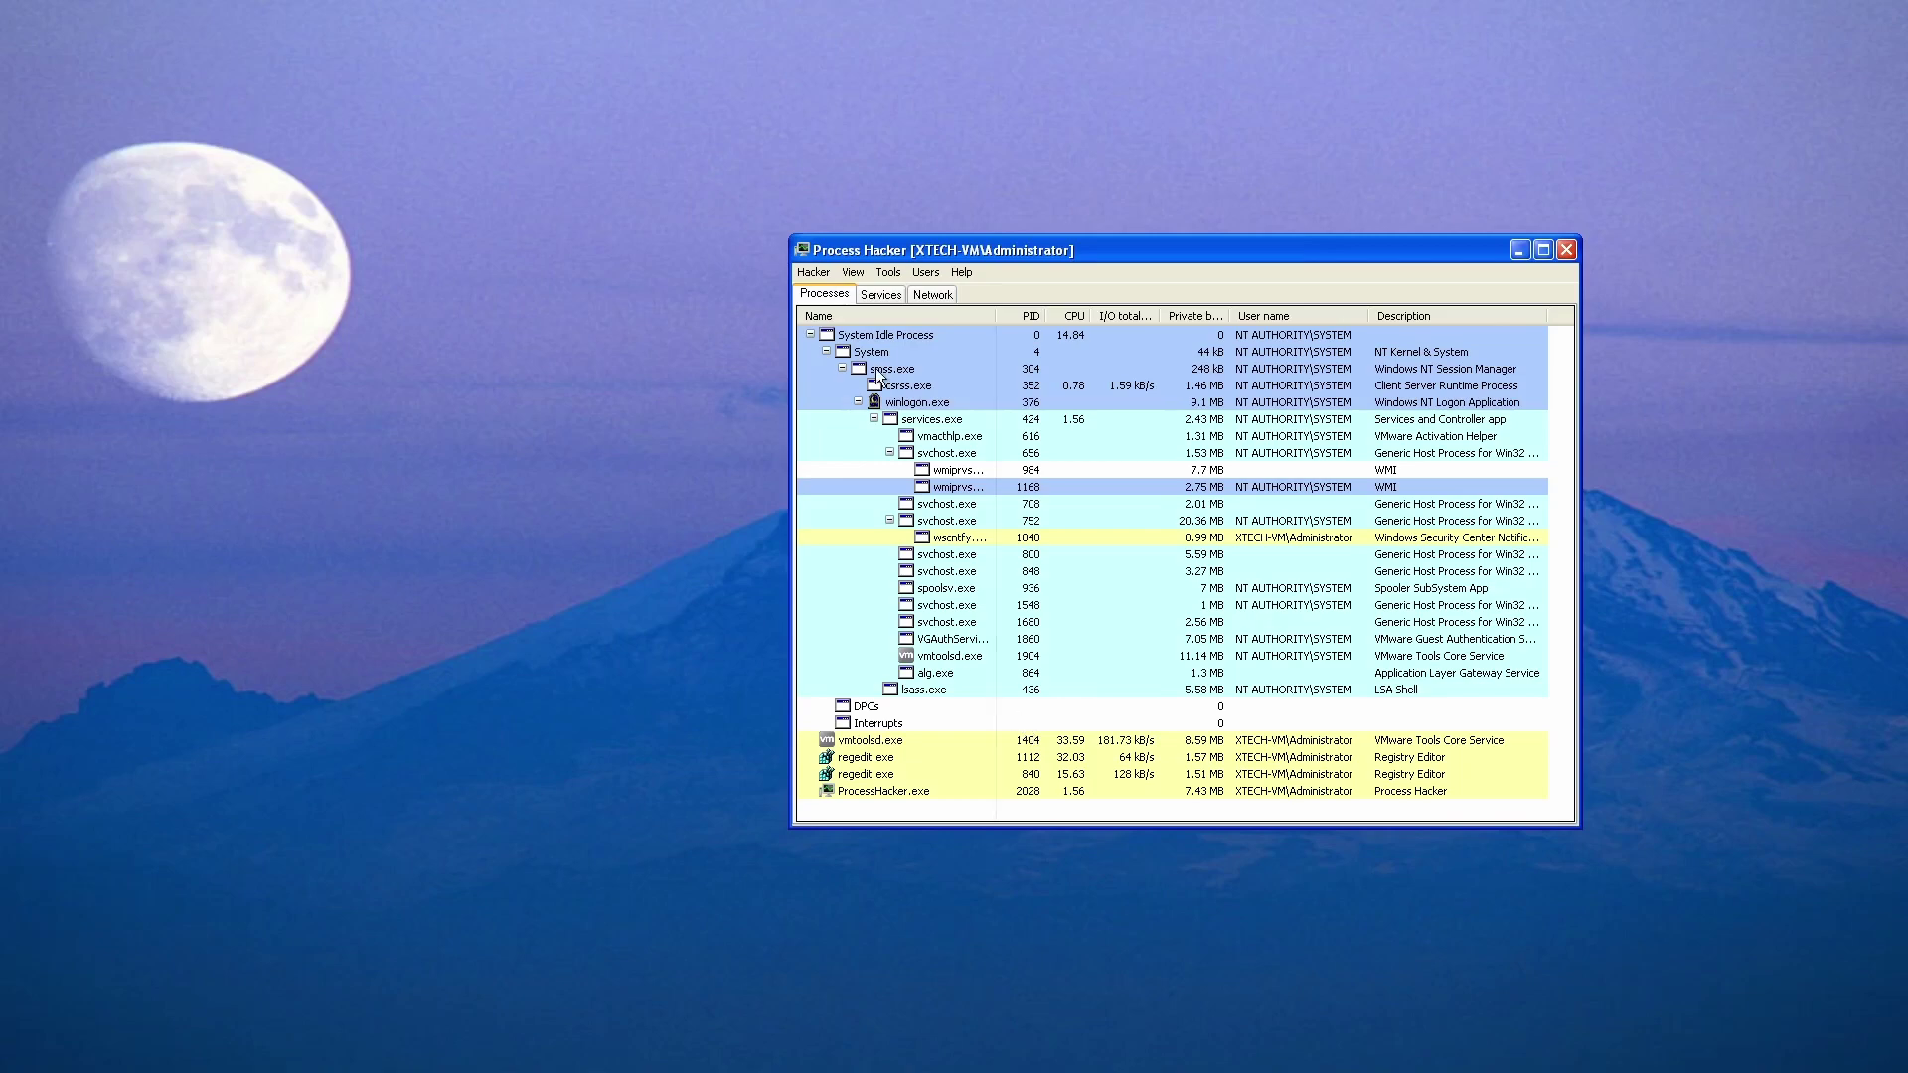
Try once more to start Explorer by running explorer from Process Hacker.
click(812, 276)
click(825, 293)
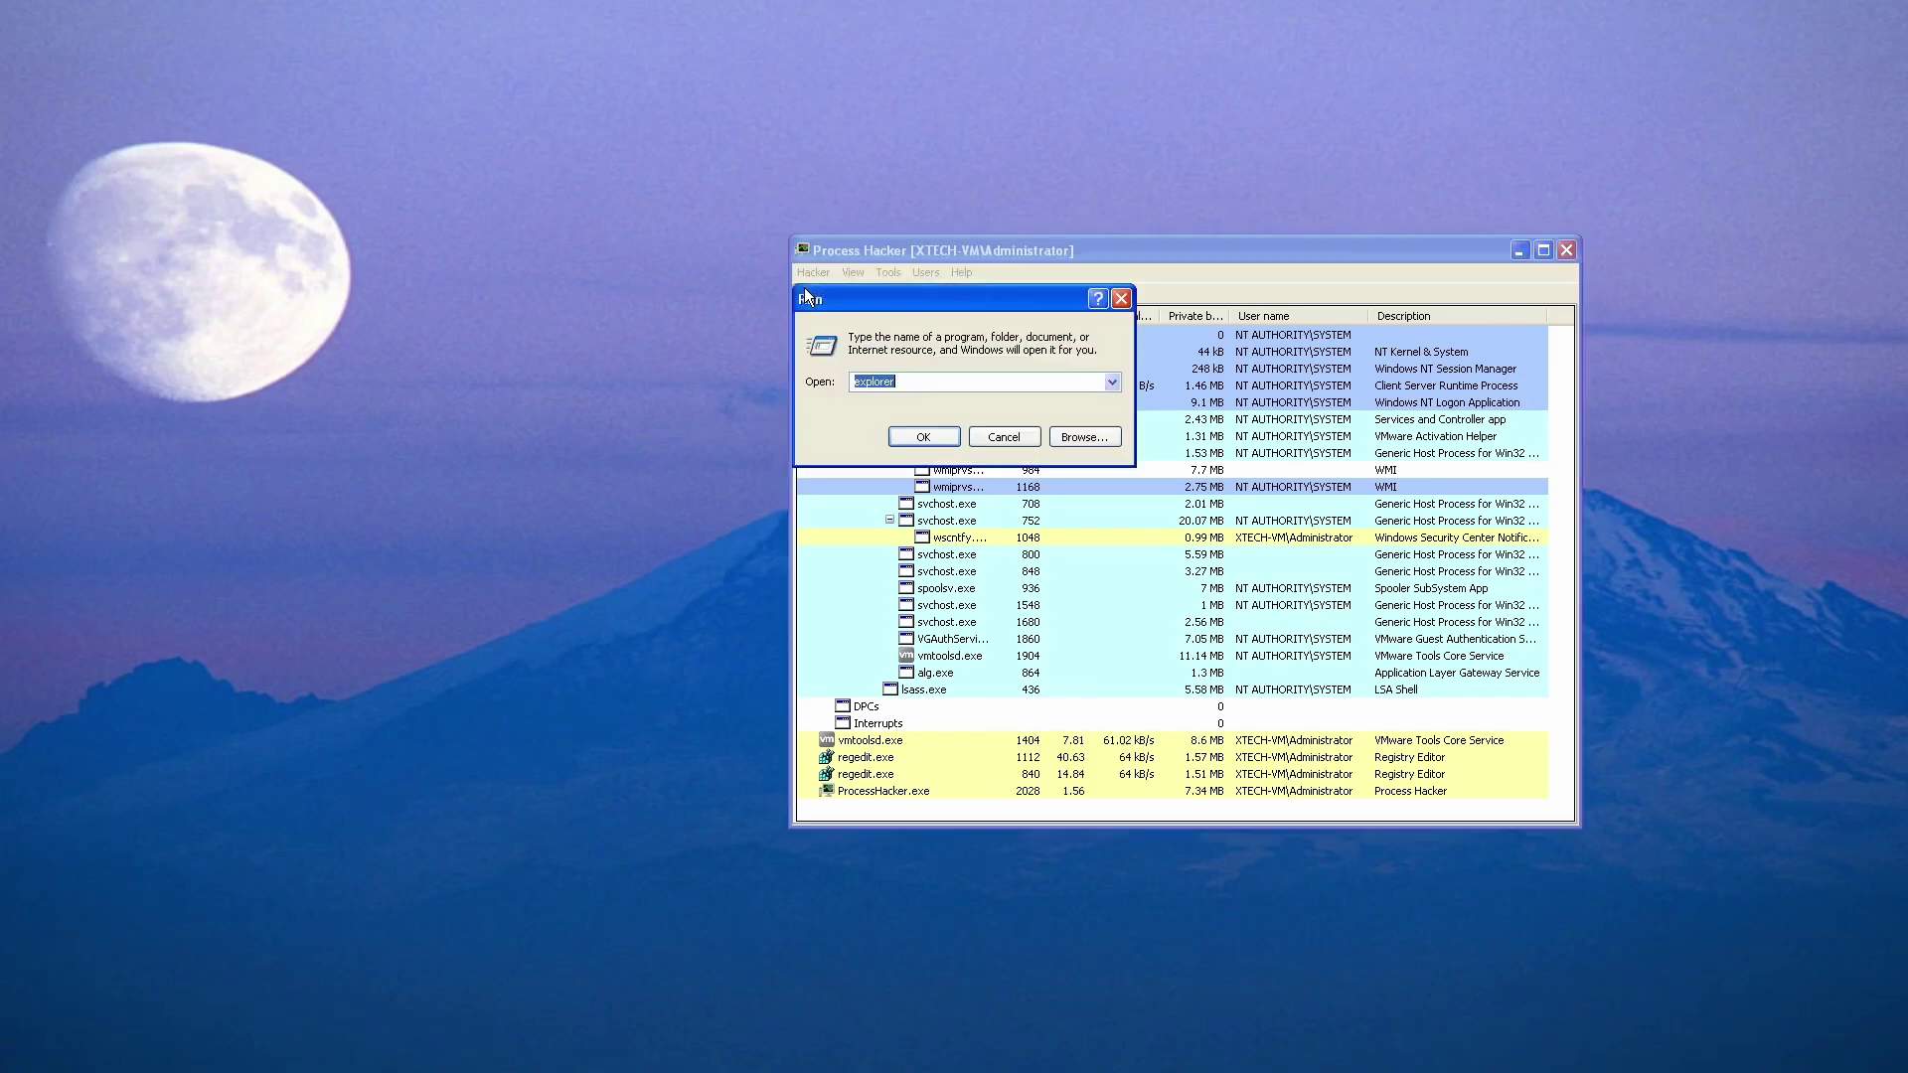
text(explorer)
key(Return)
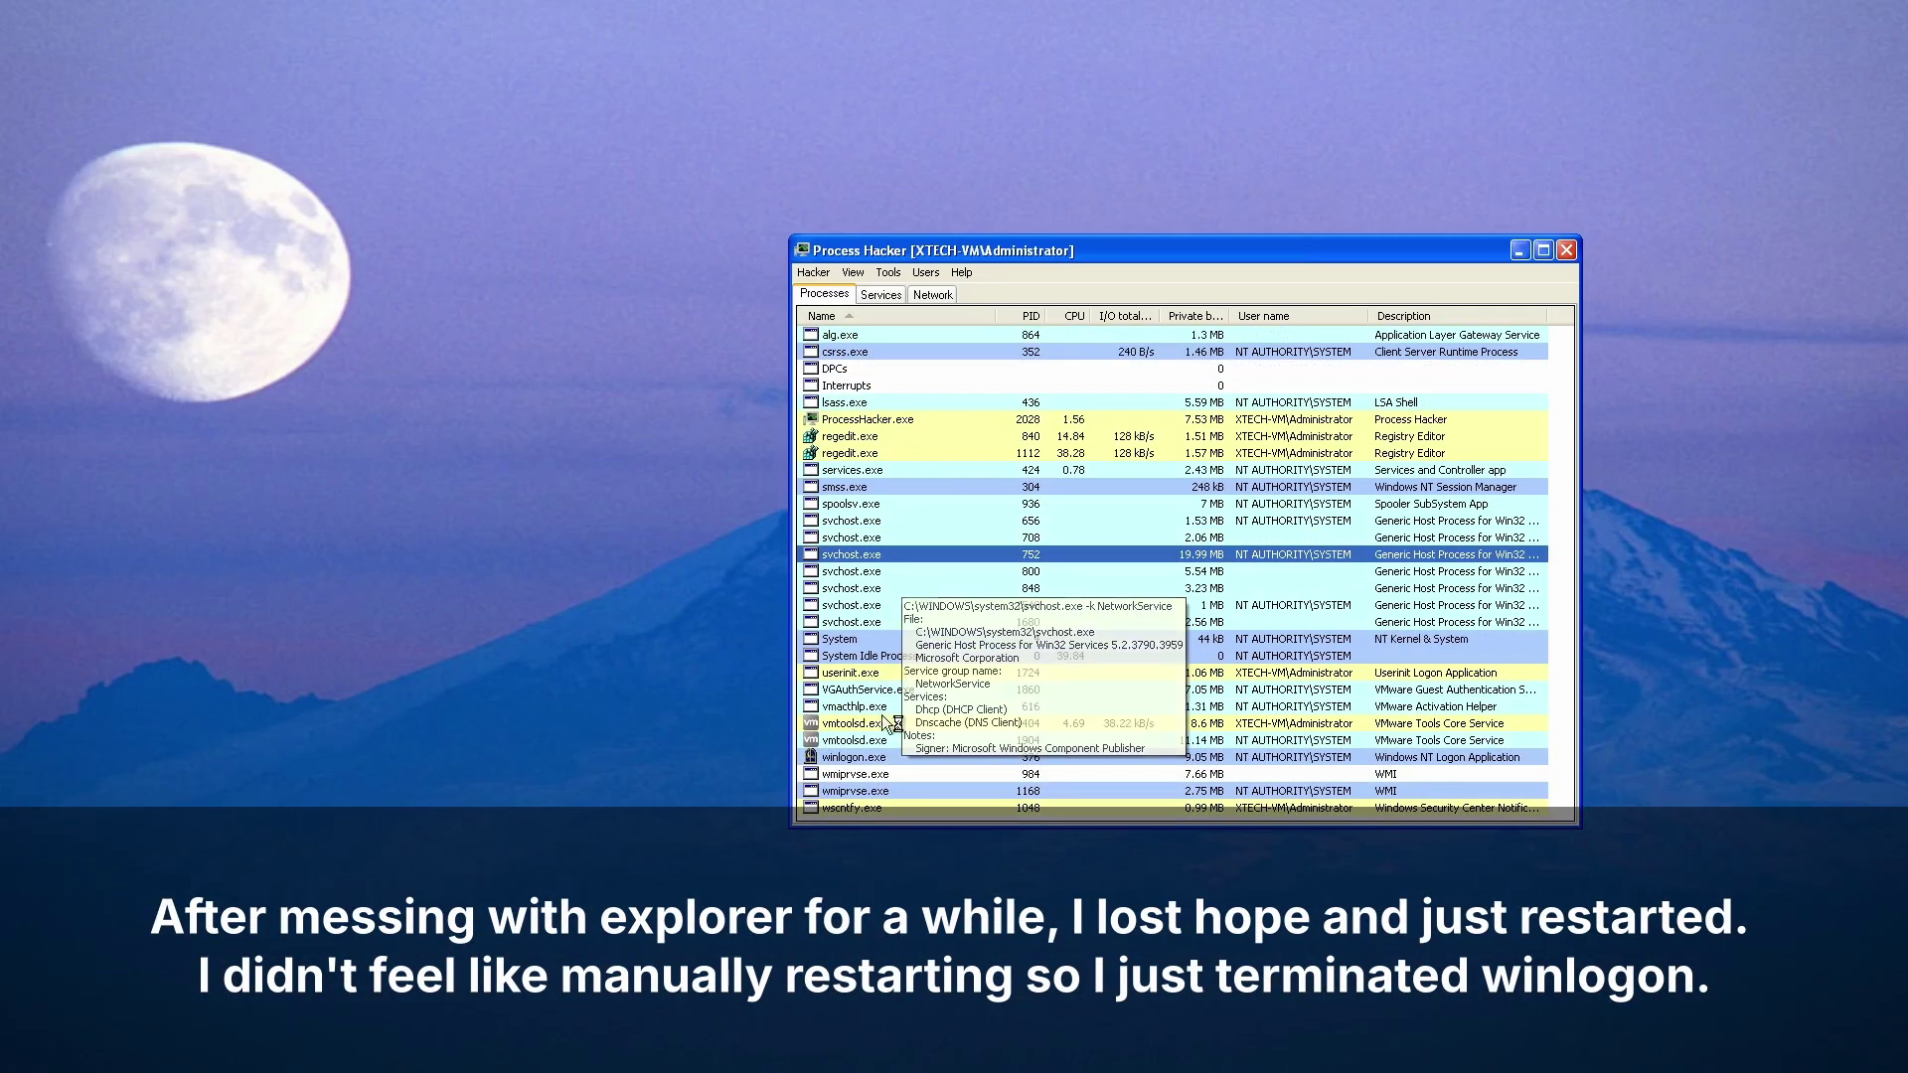
Terminate the winlogon.exe process in Process Hacker and confirm the termination.
click(874, 757)
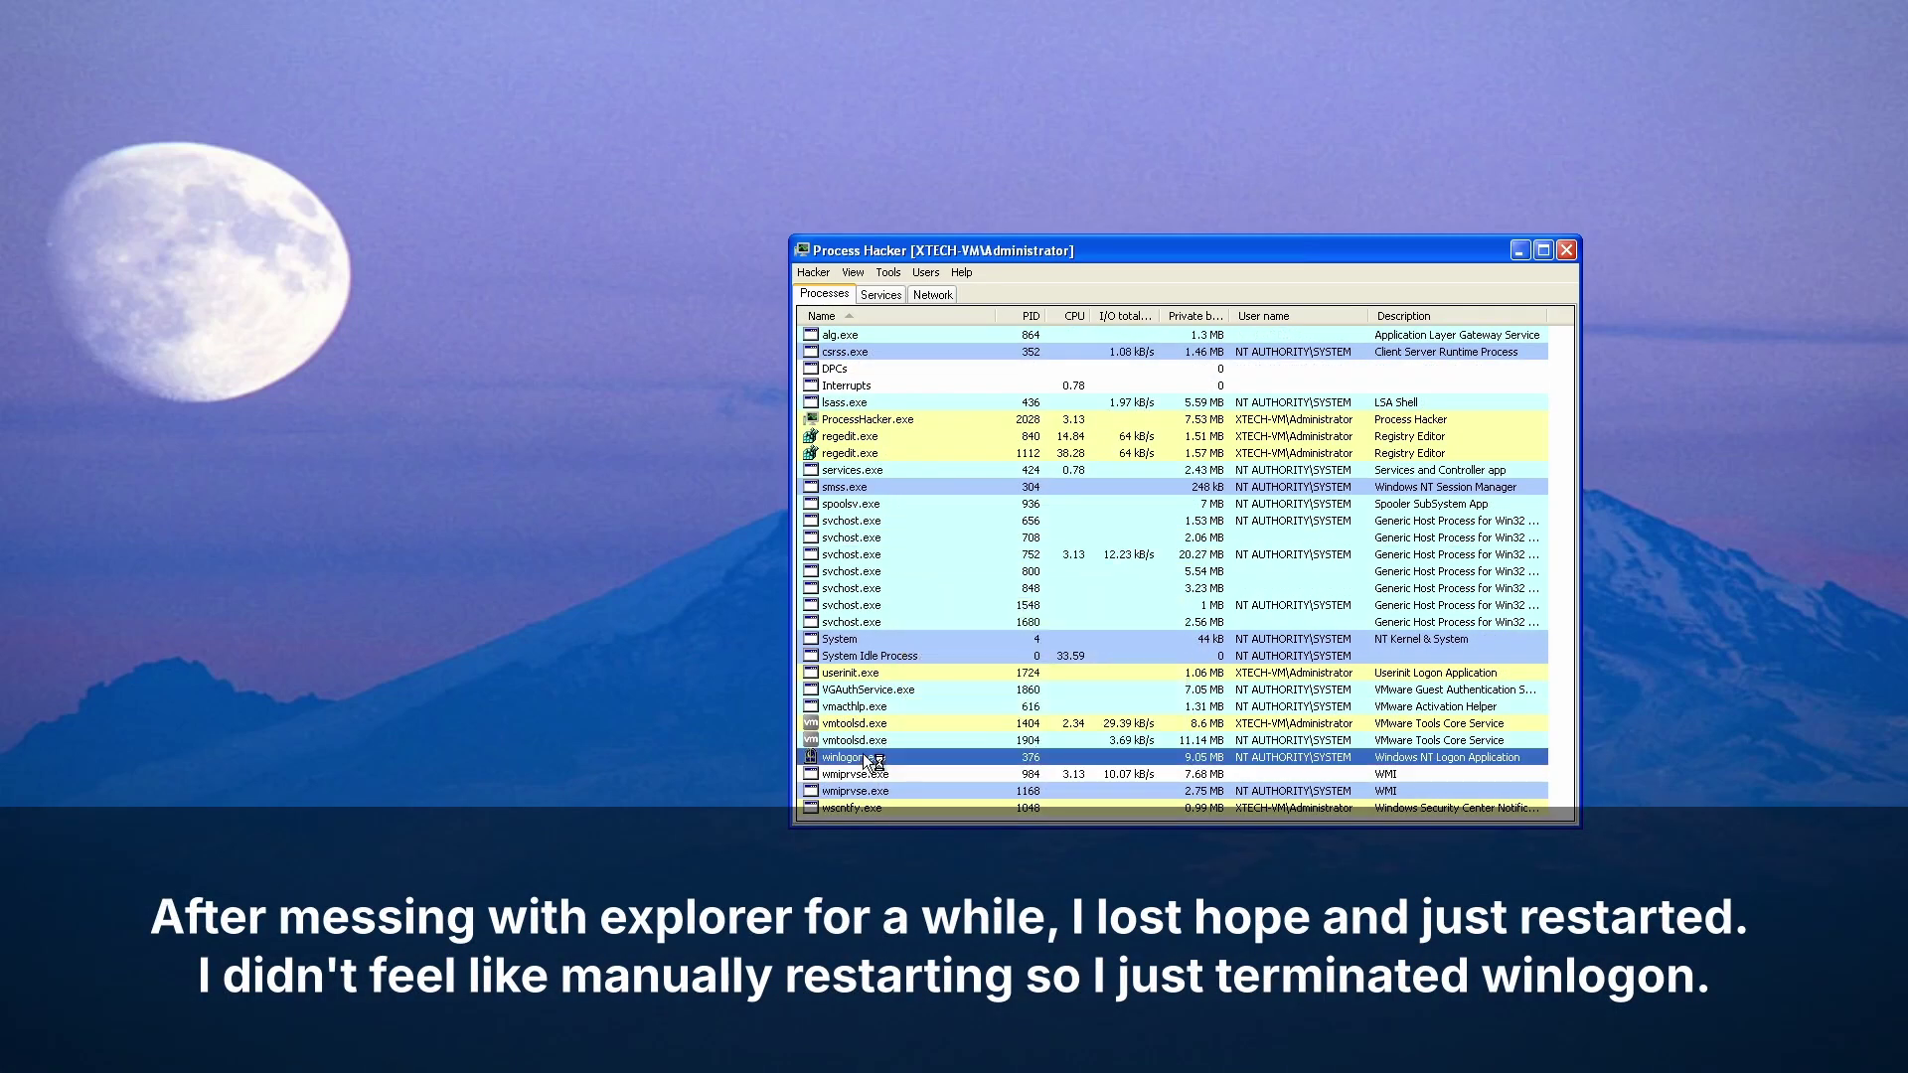
right_click(863, 755)
click(887, 763)
click(932, 582)
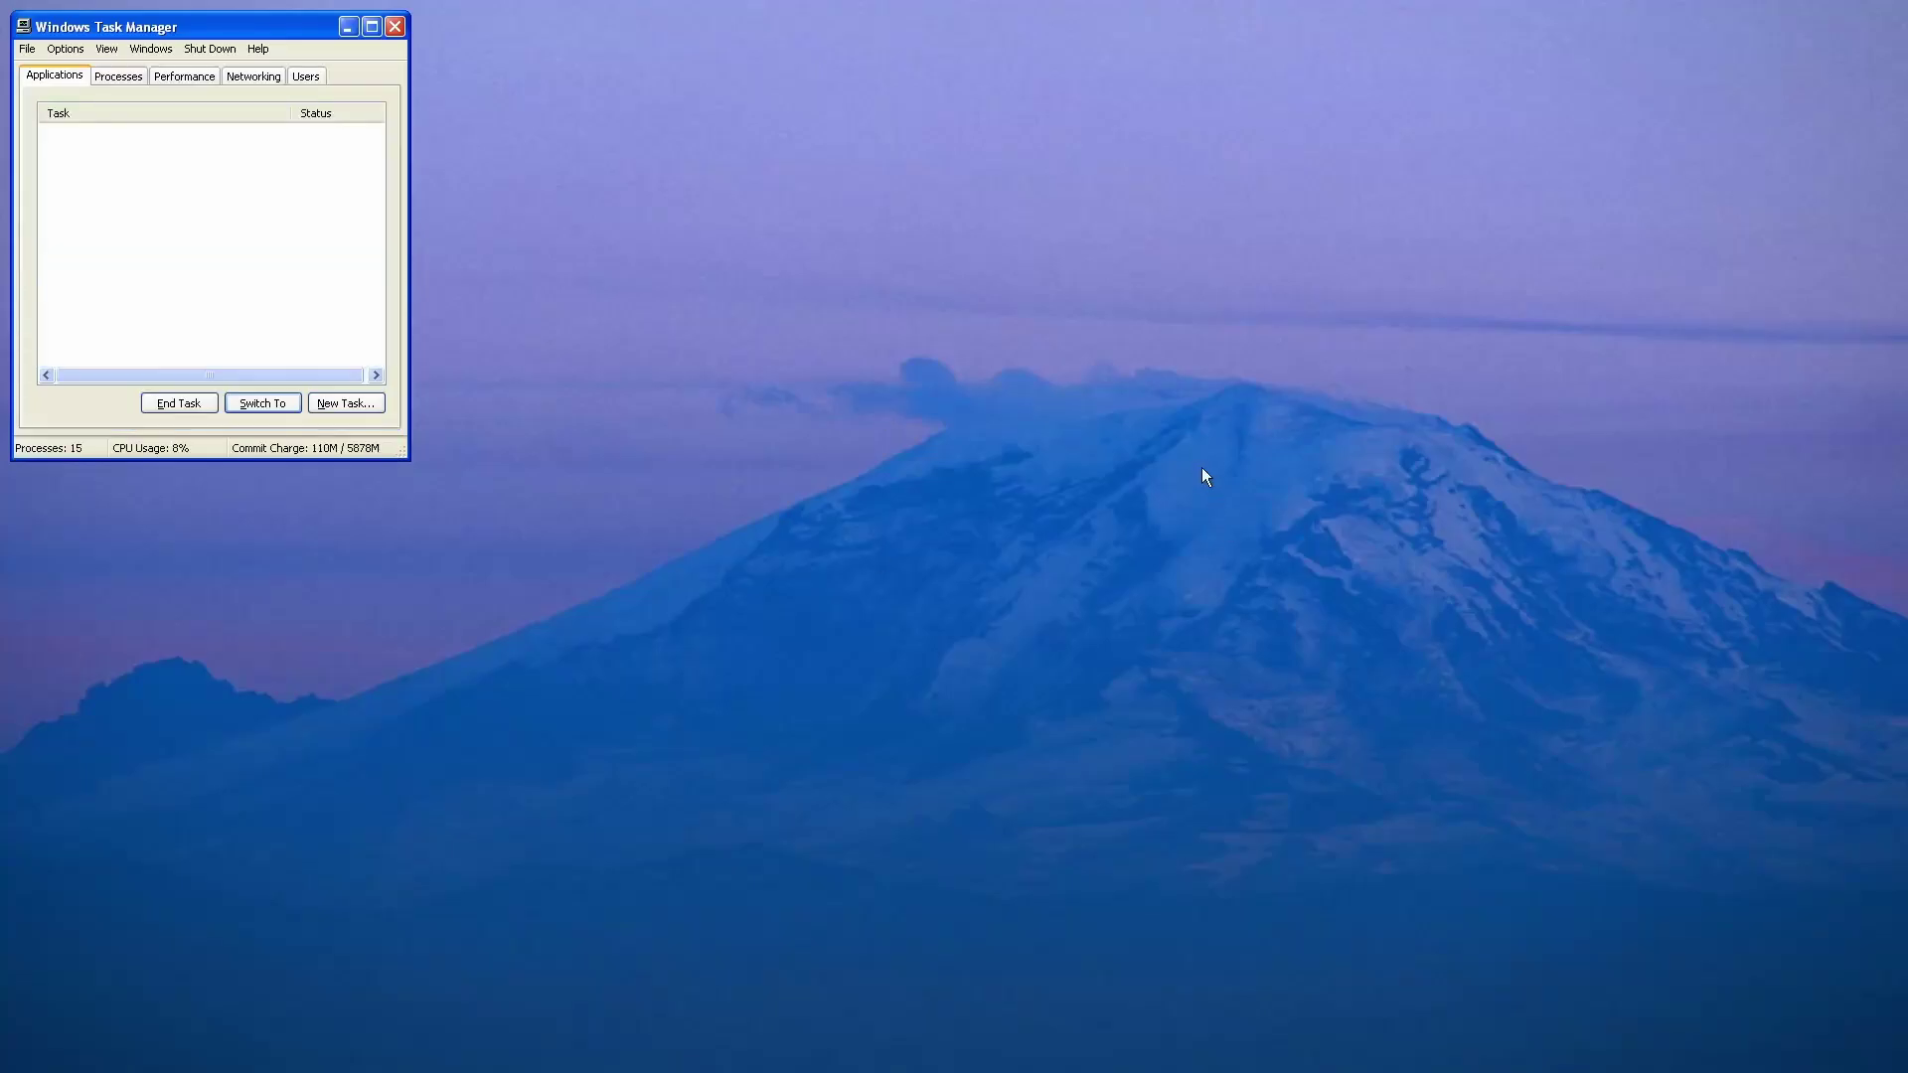
From Task Manager, run ProcessHacker.exe from C:\Documents and settings\Administrator\Desktop as a new task.
drag(211, 32, 894, 261)
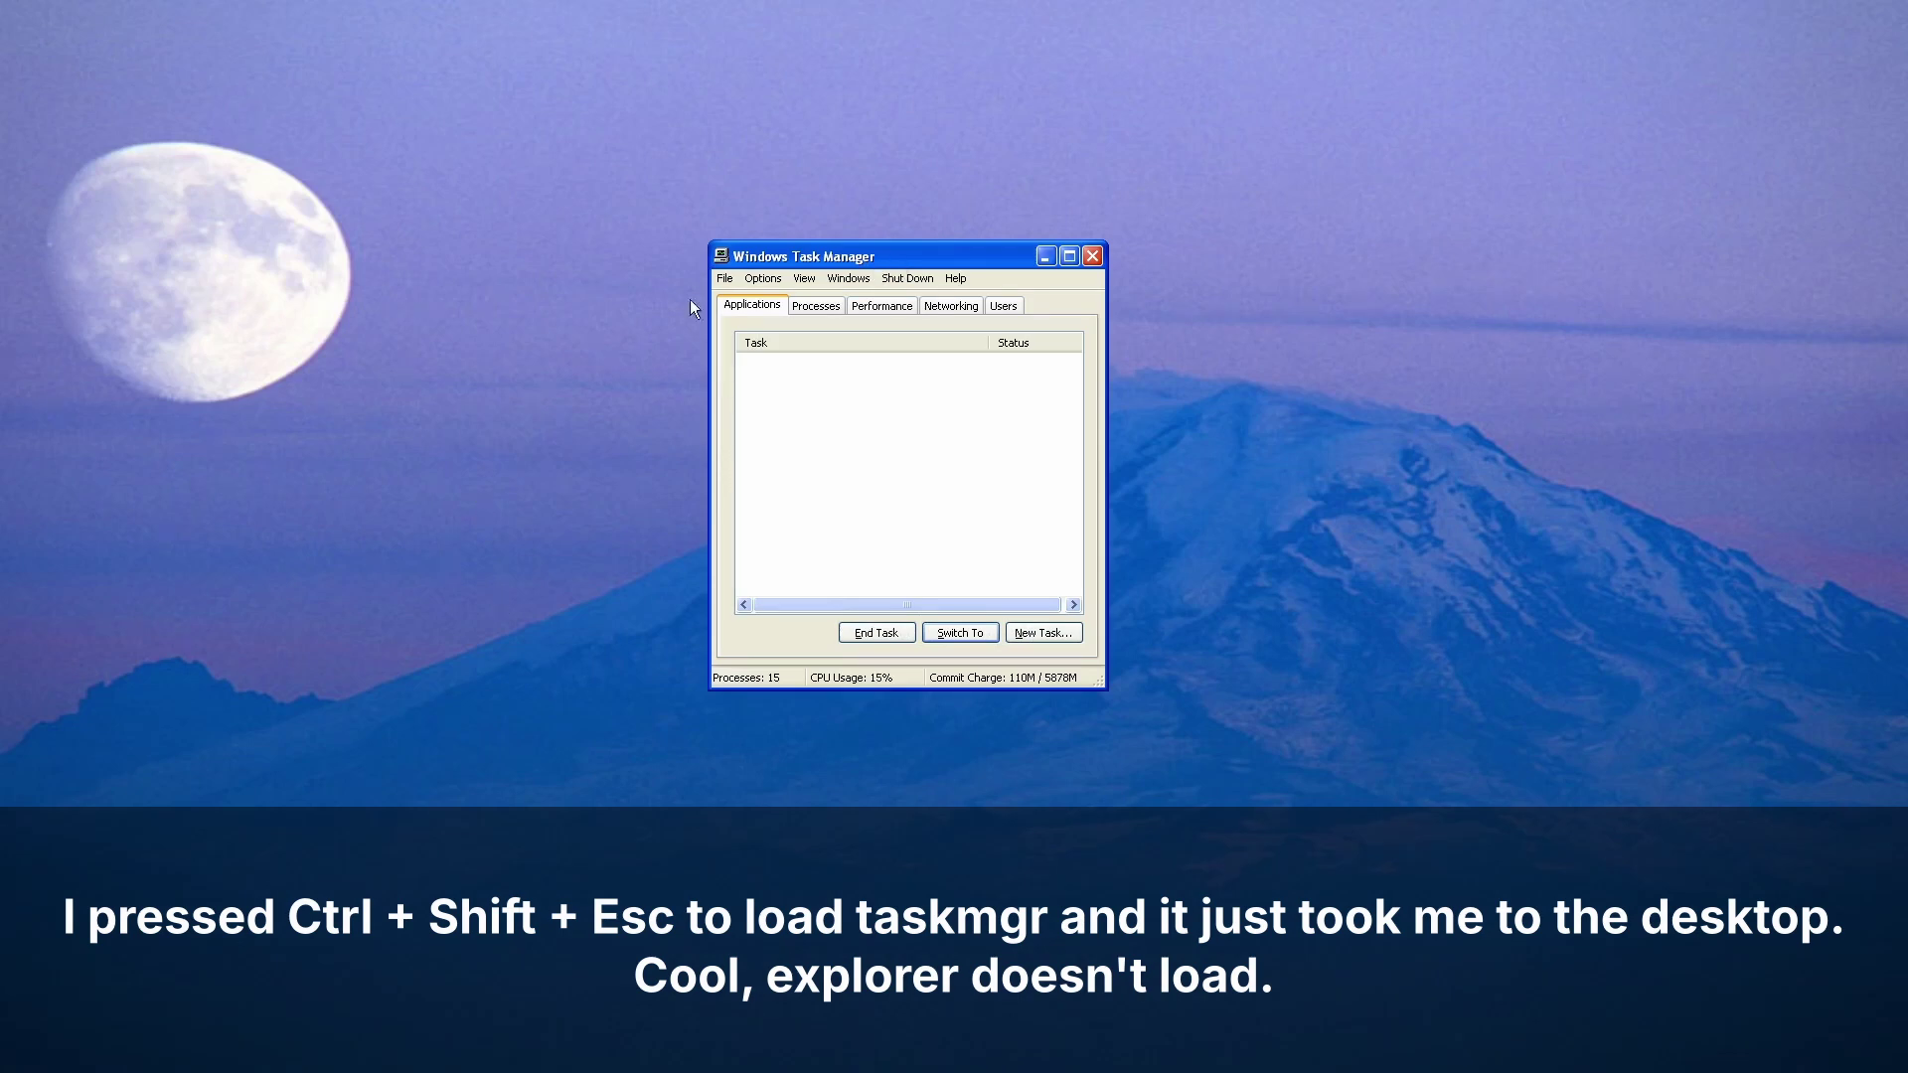
click(724, 278)
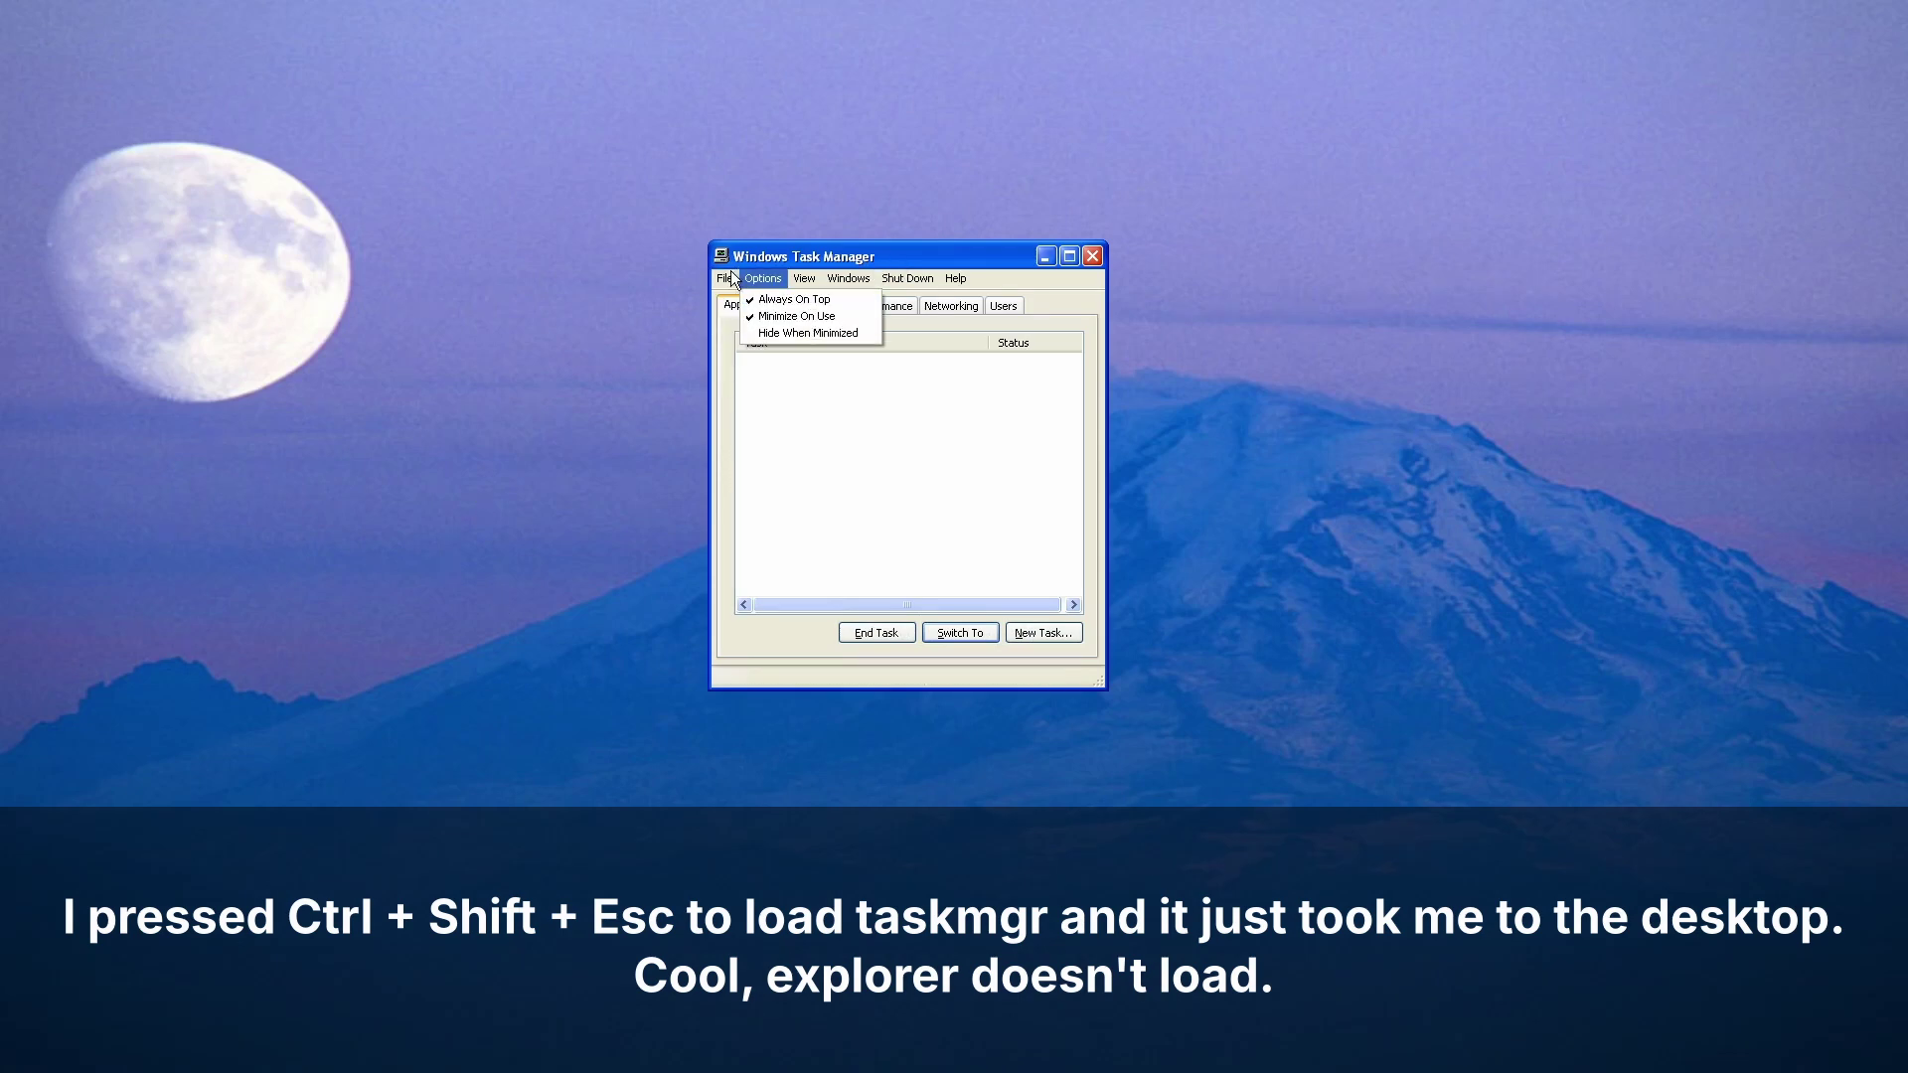
click(726, 299)
text(C)
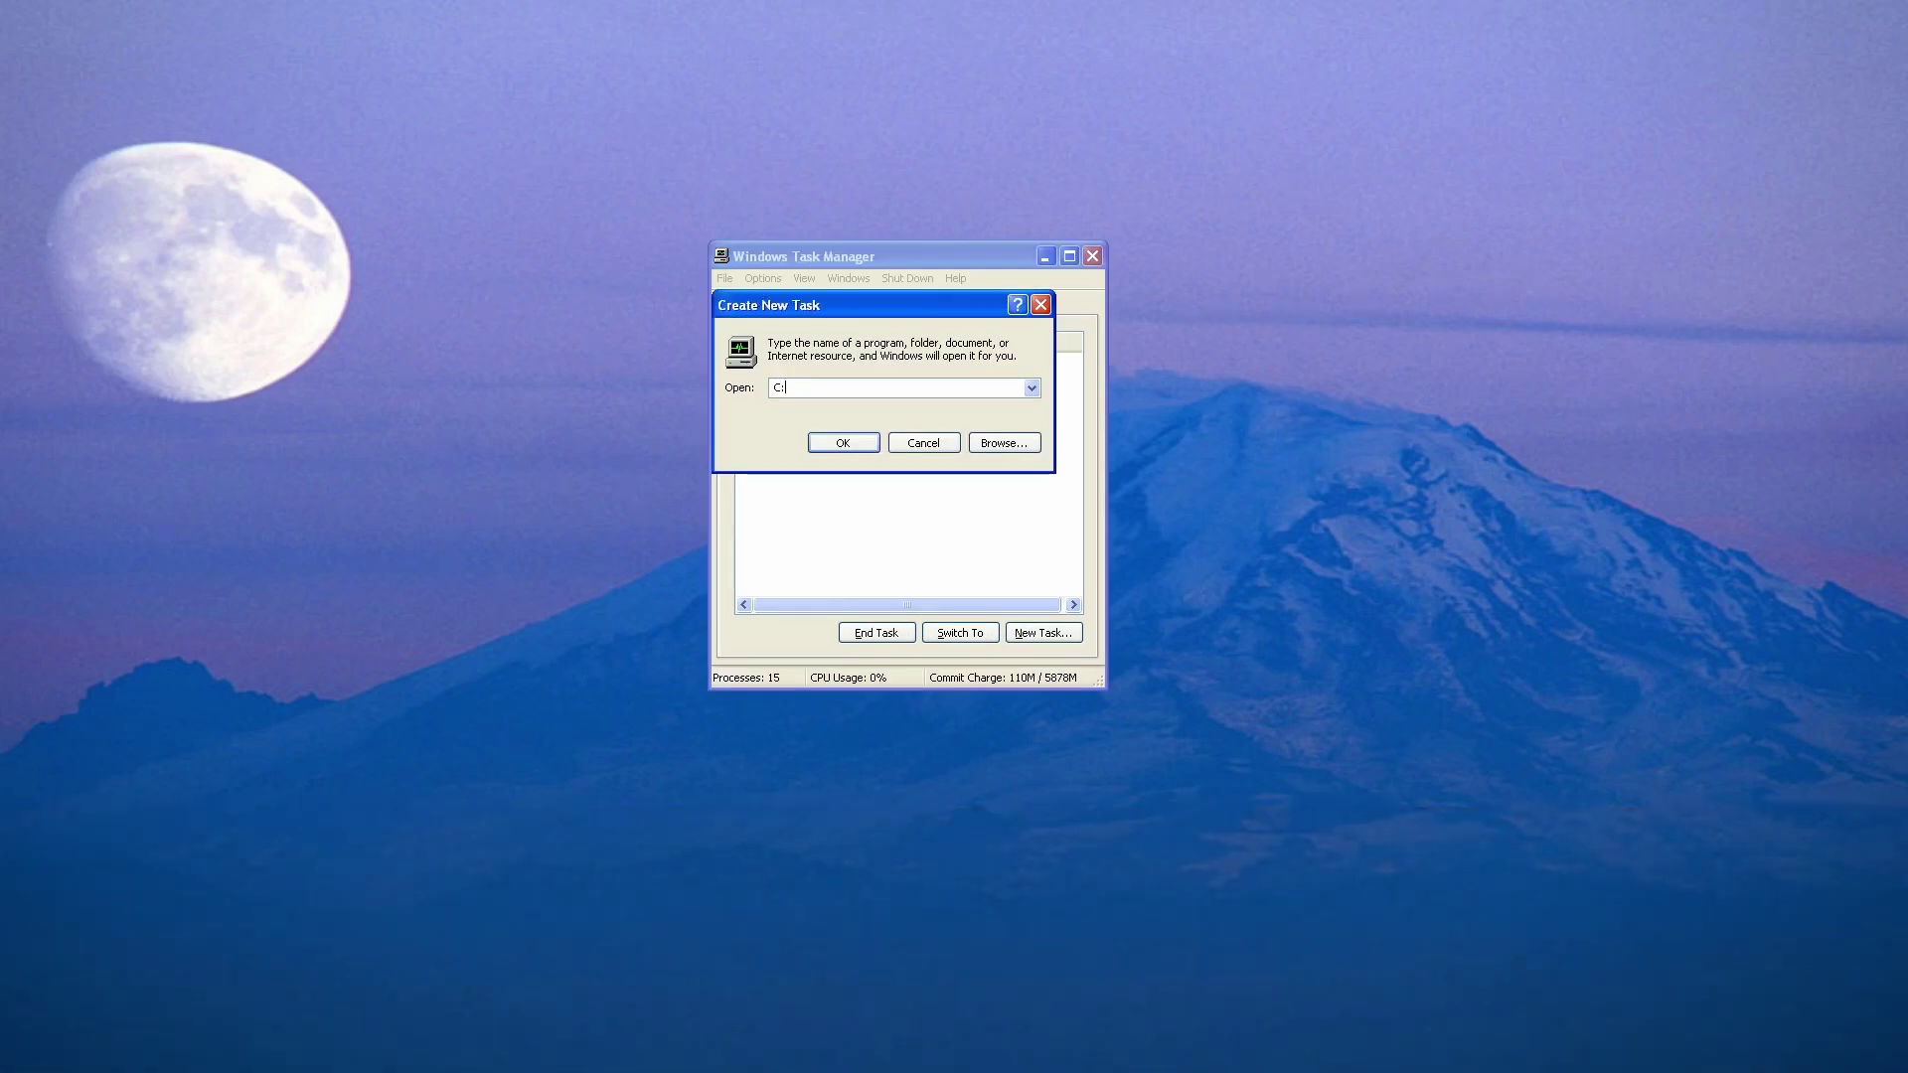
text(:\Users\)
text(uments)
text( and settings\Administrator\Desktop\)
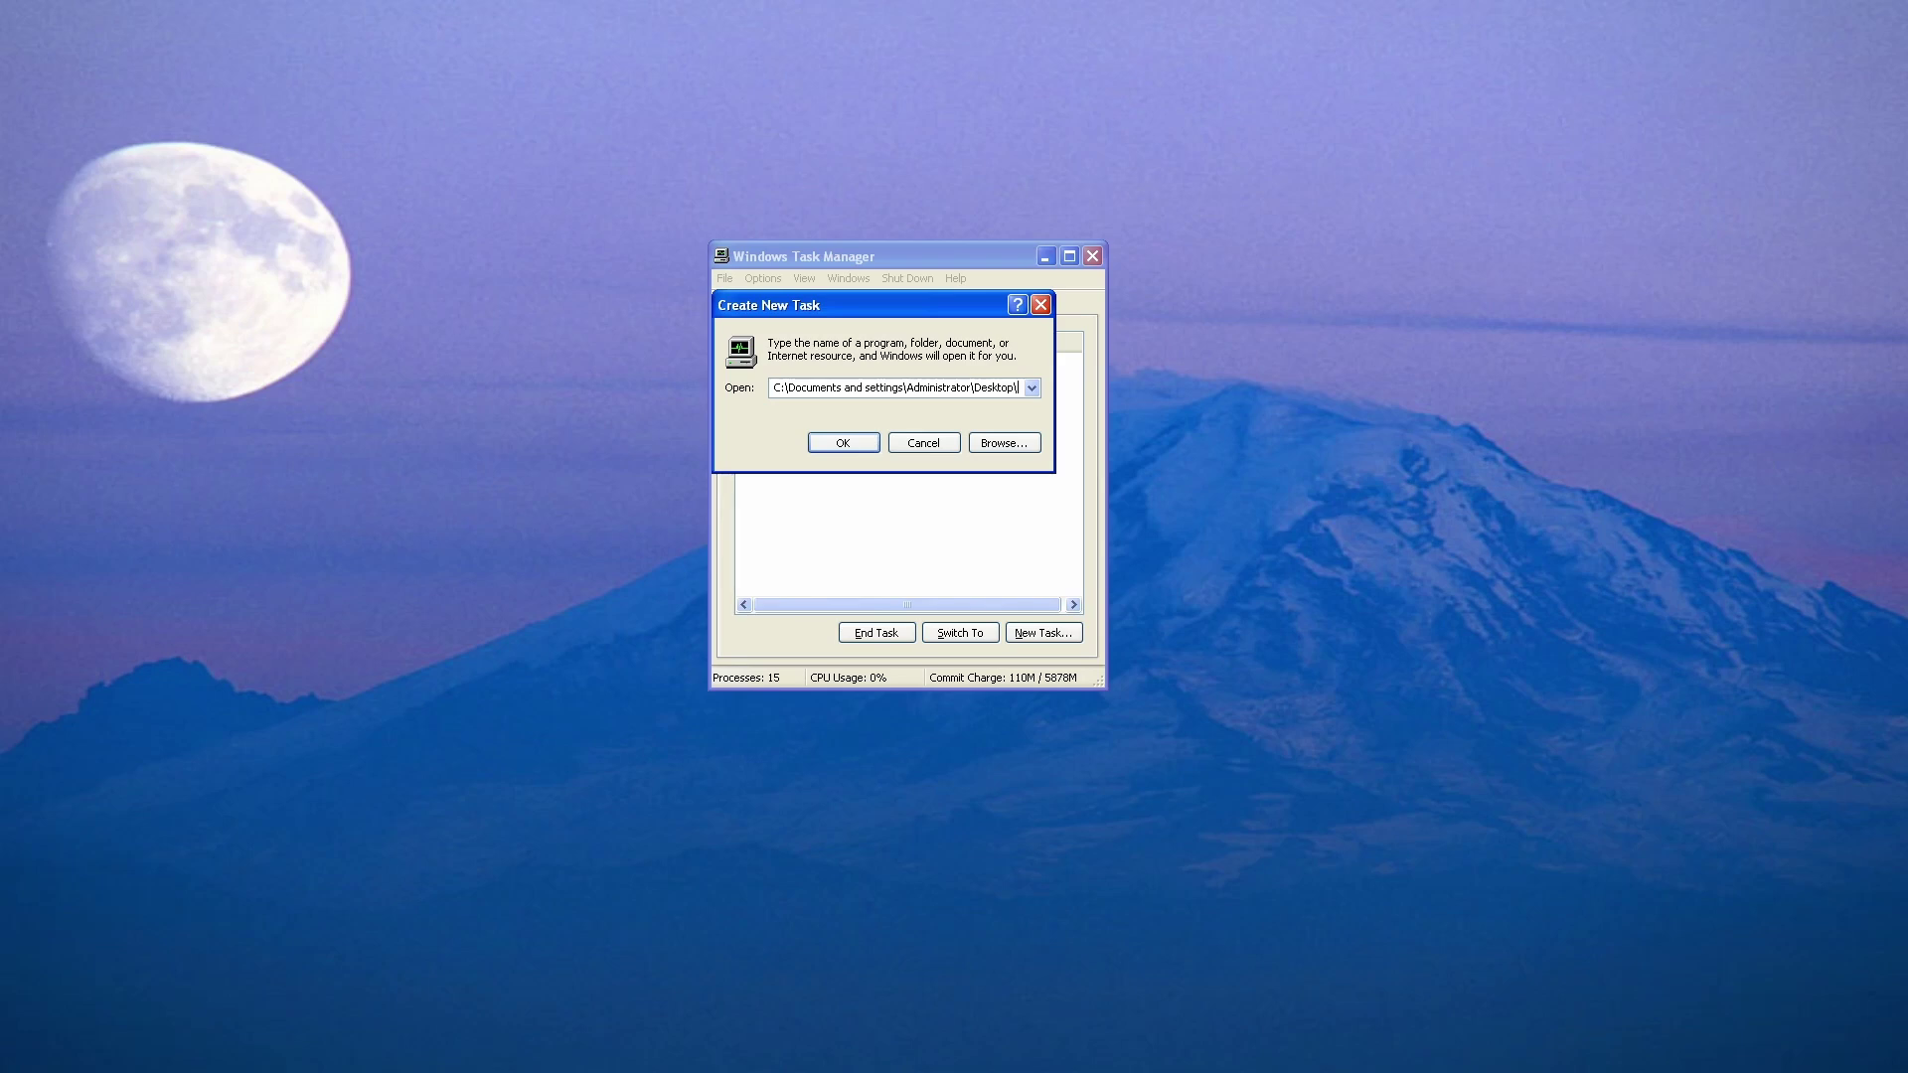
text(ProcessHacker.exe)
key(Return)
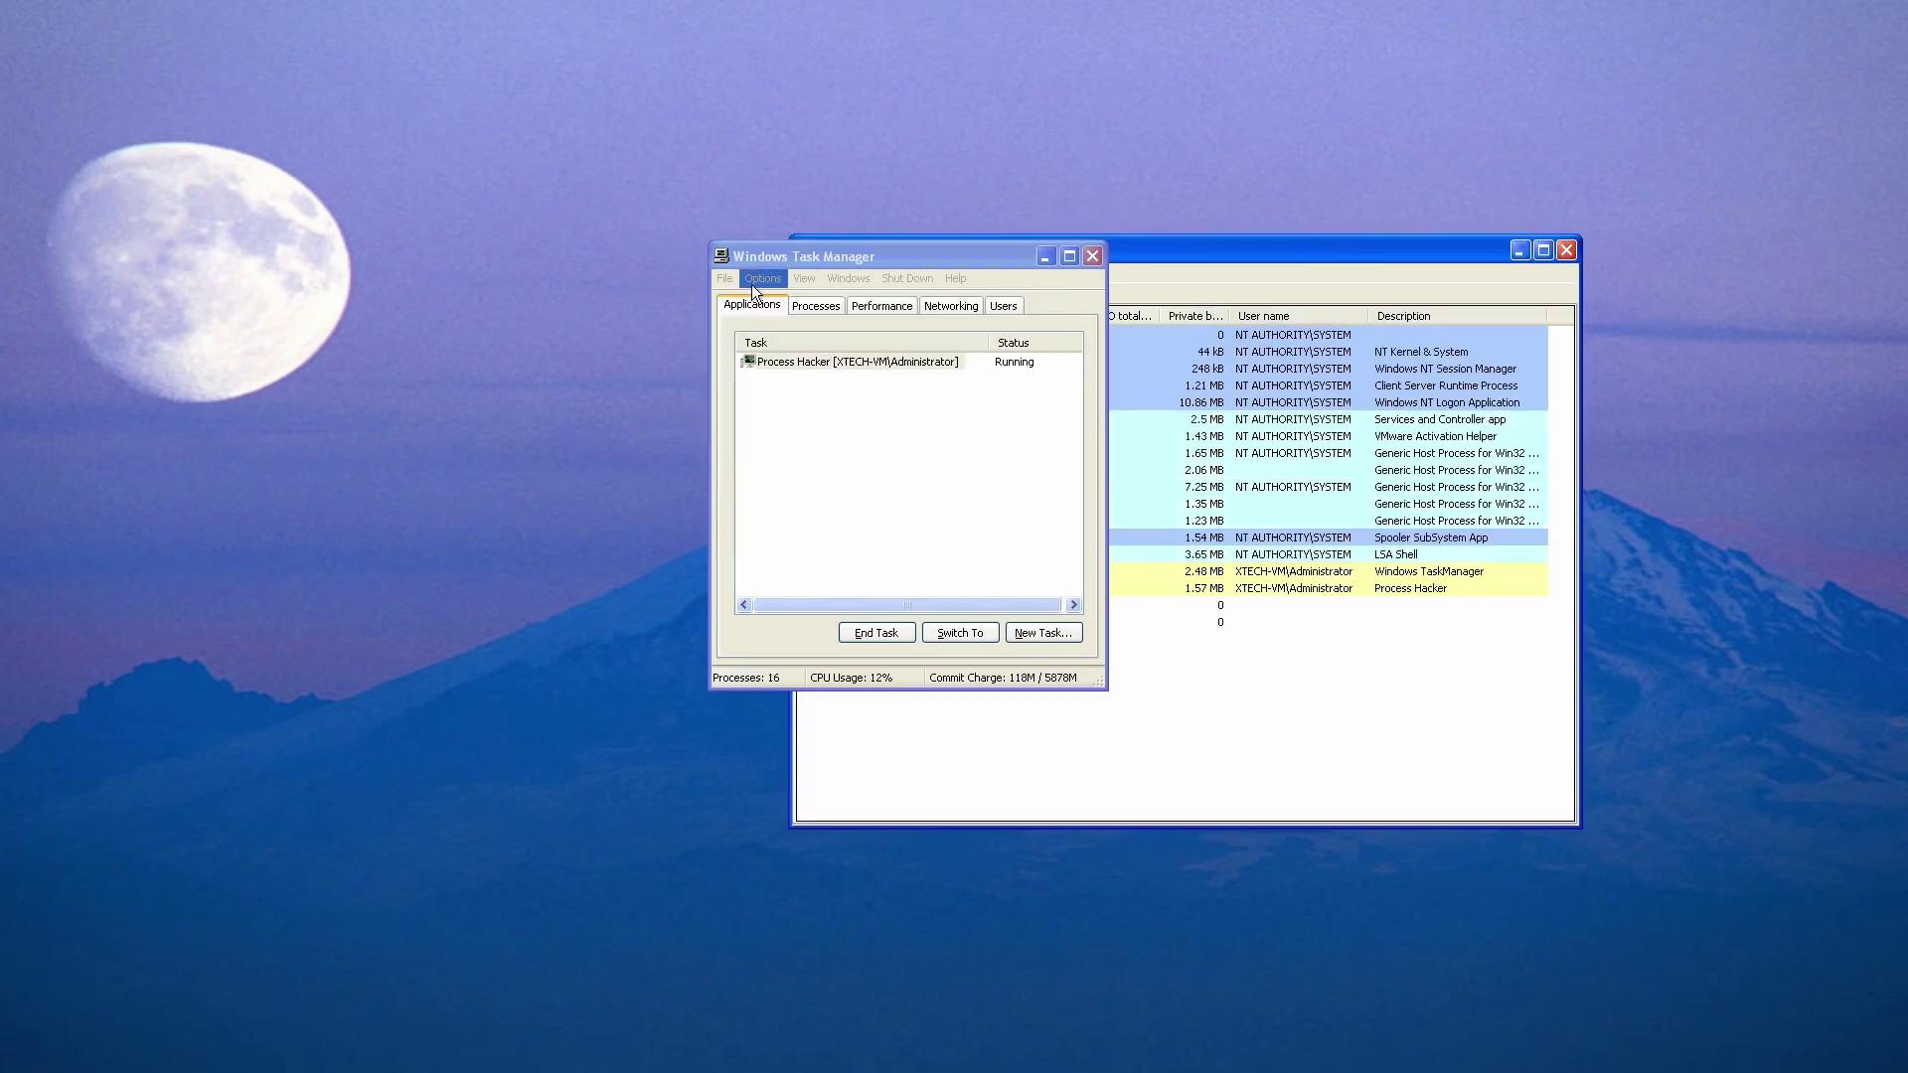
Move Task Manager clear of Process Hacker and try running explorer from Process Hacker.
drag(845, 257, 450, 263)
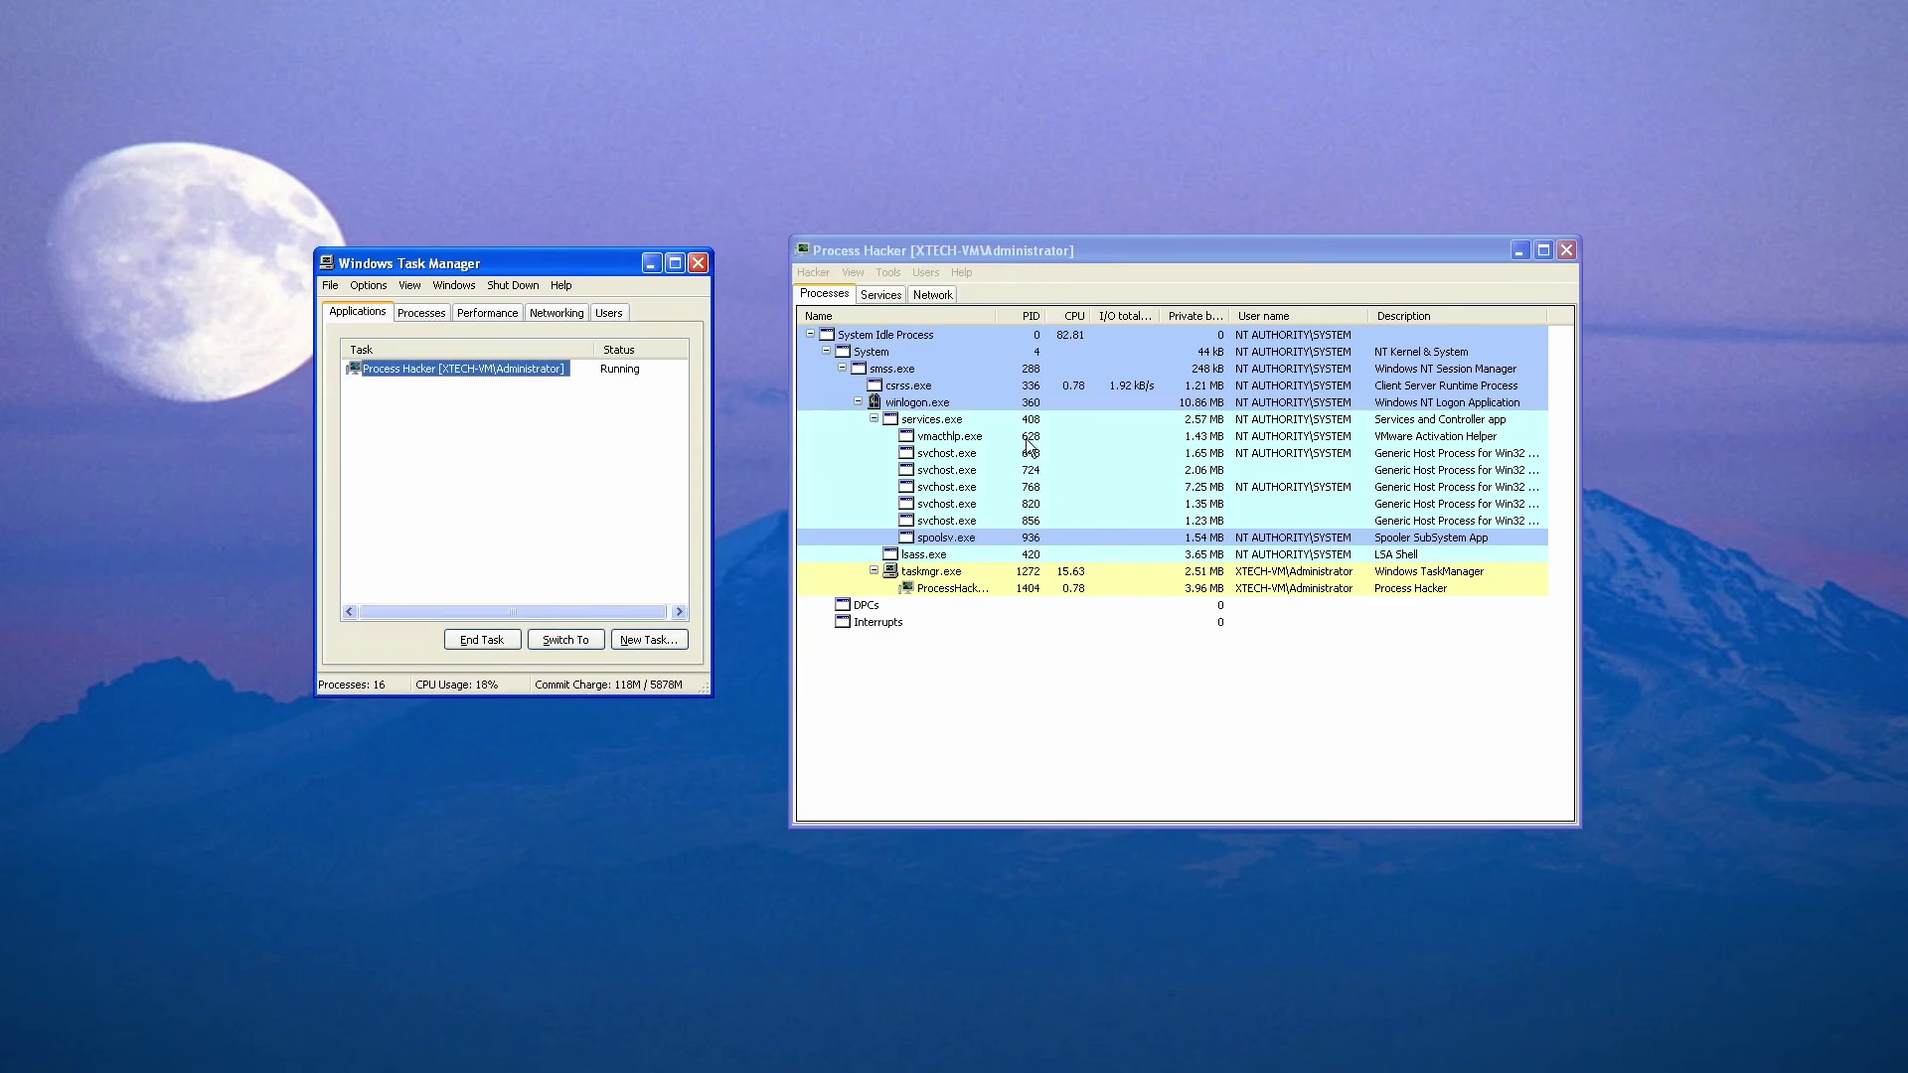
click(980, 663)
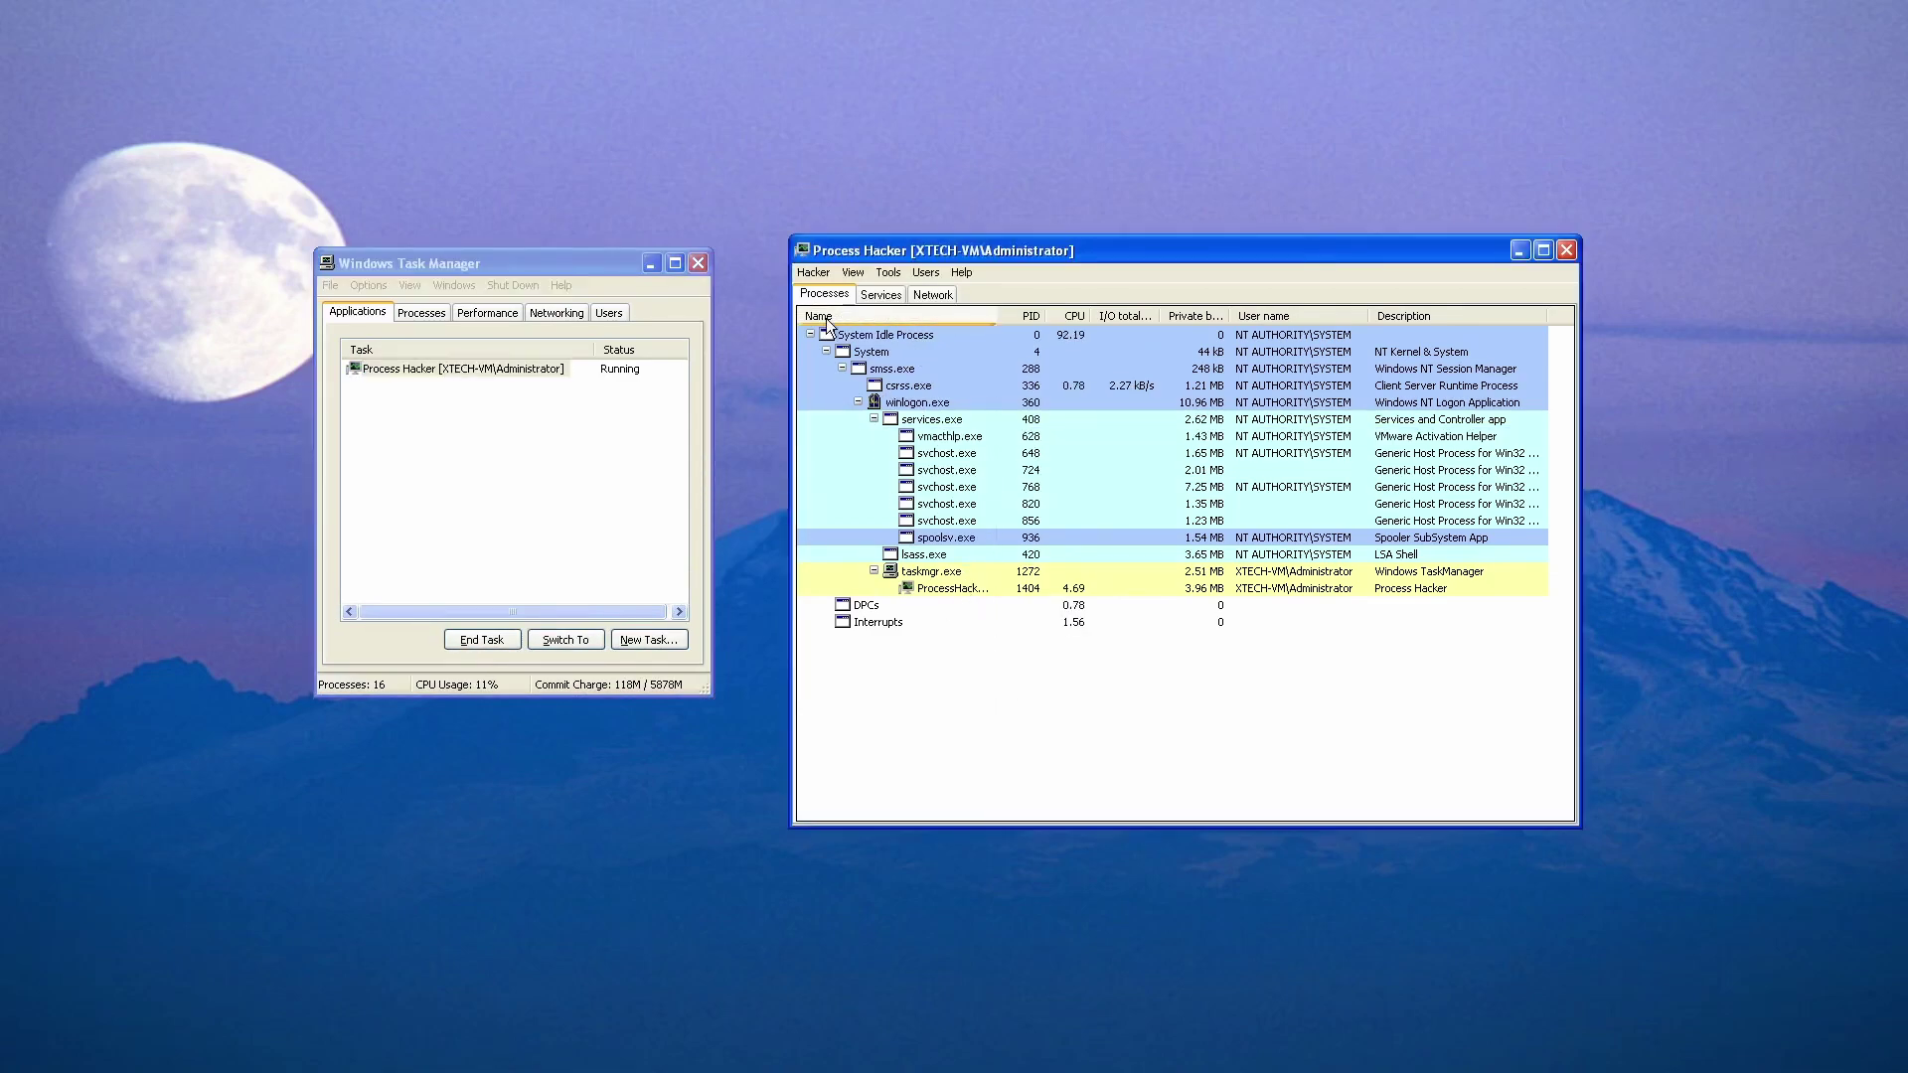
click(812, 272)
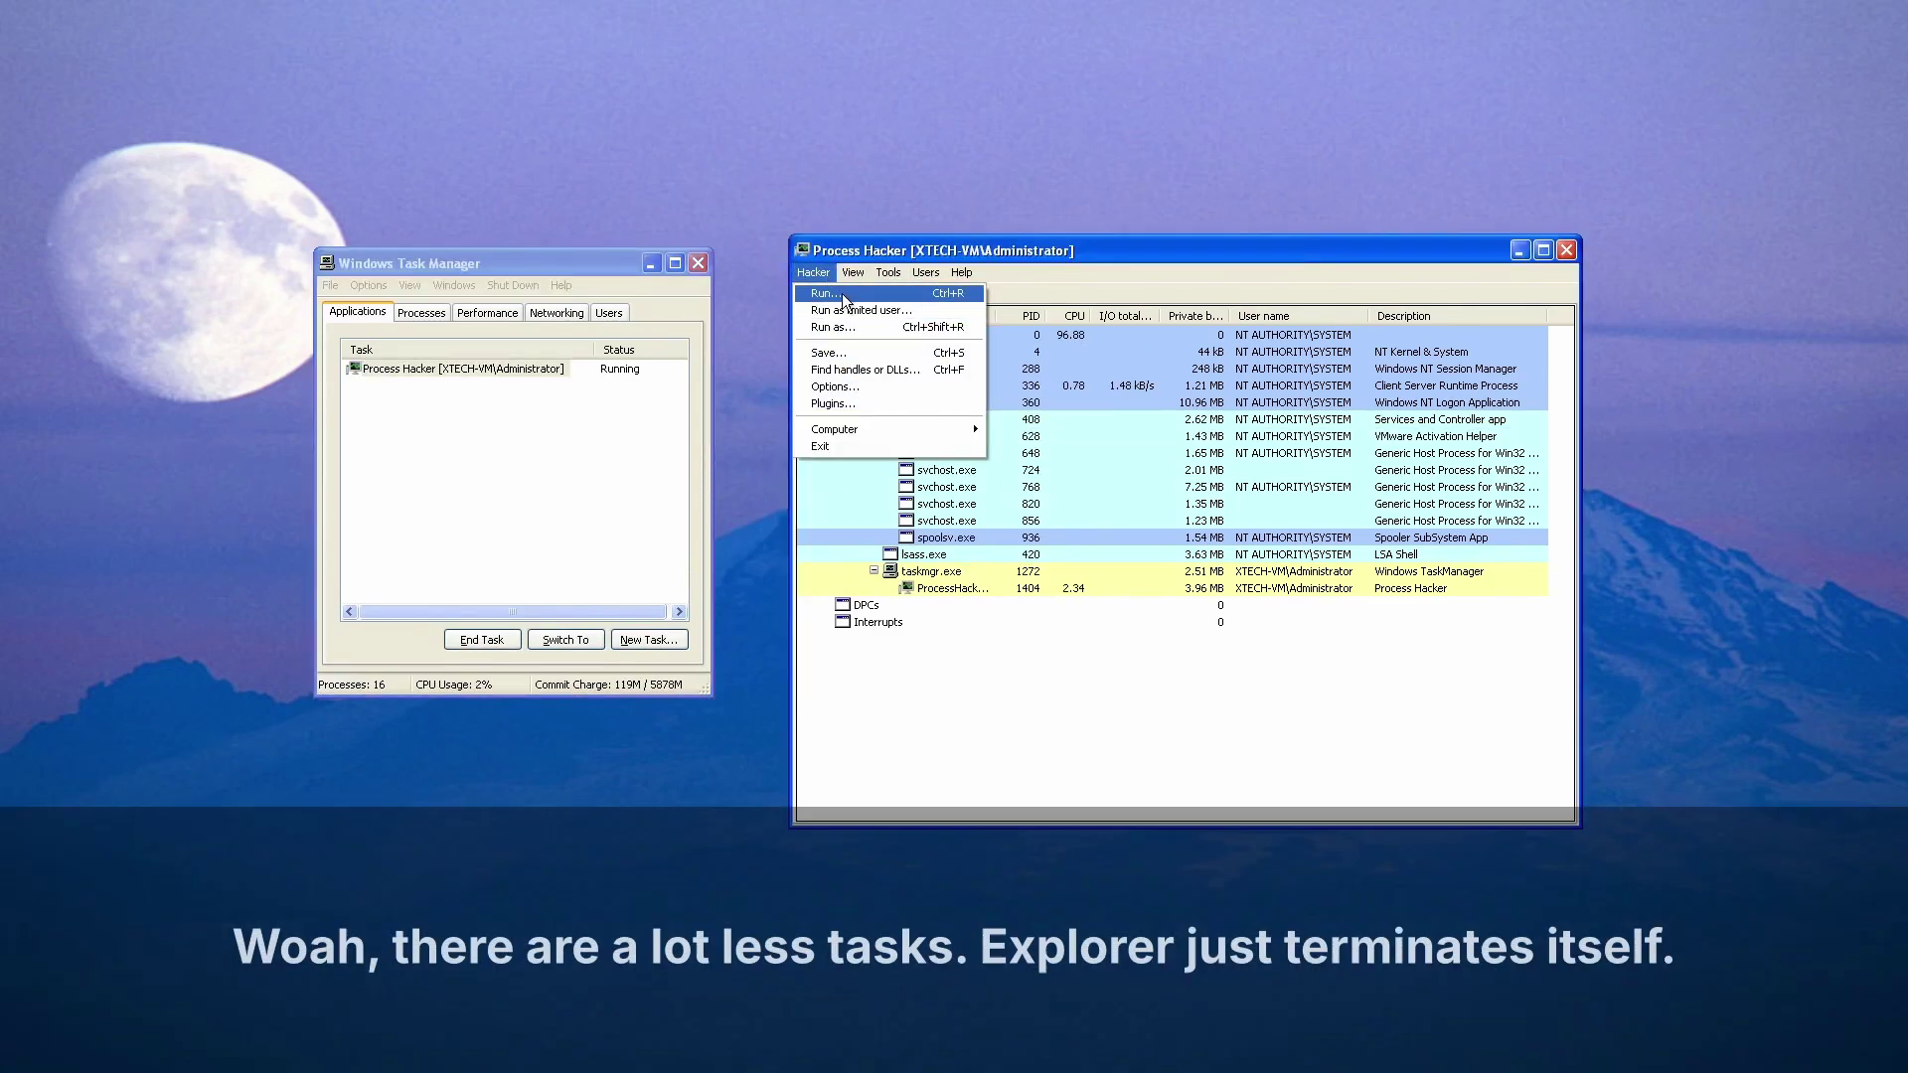
click(844, 302)
text(explore)
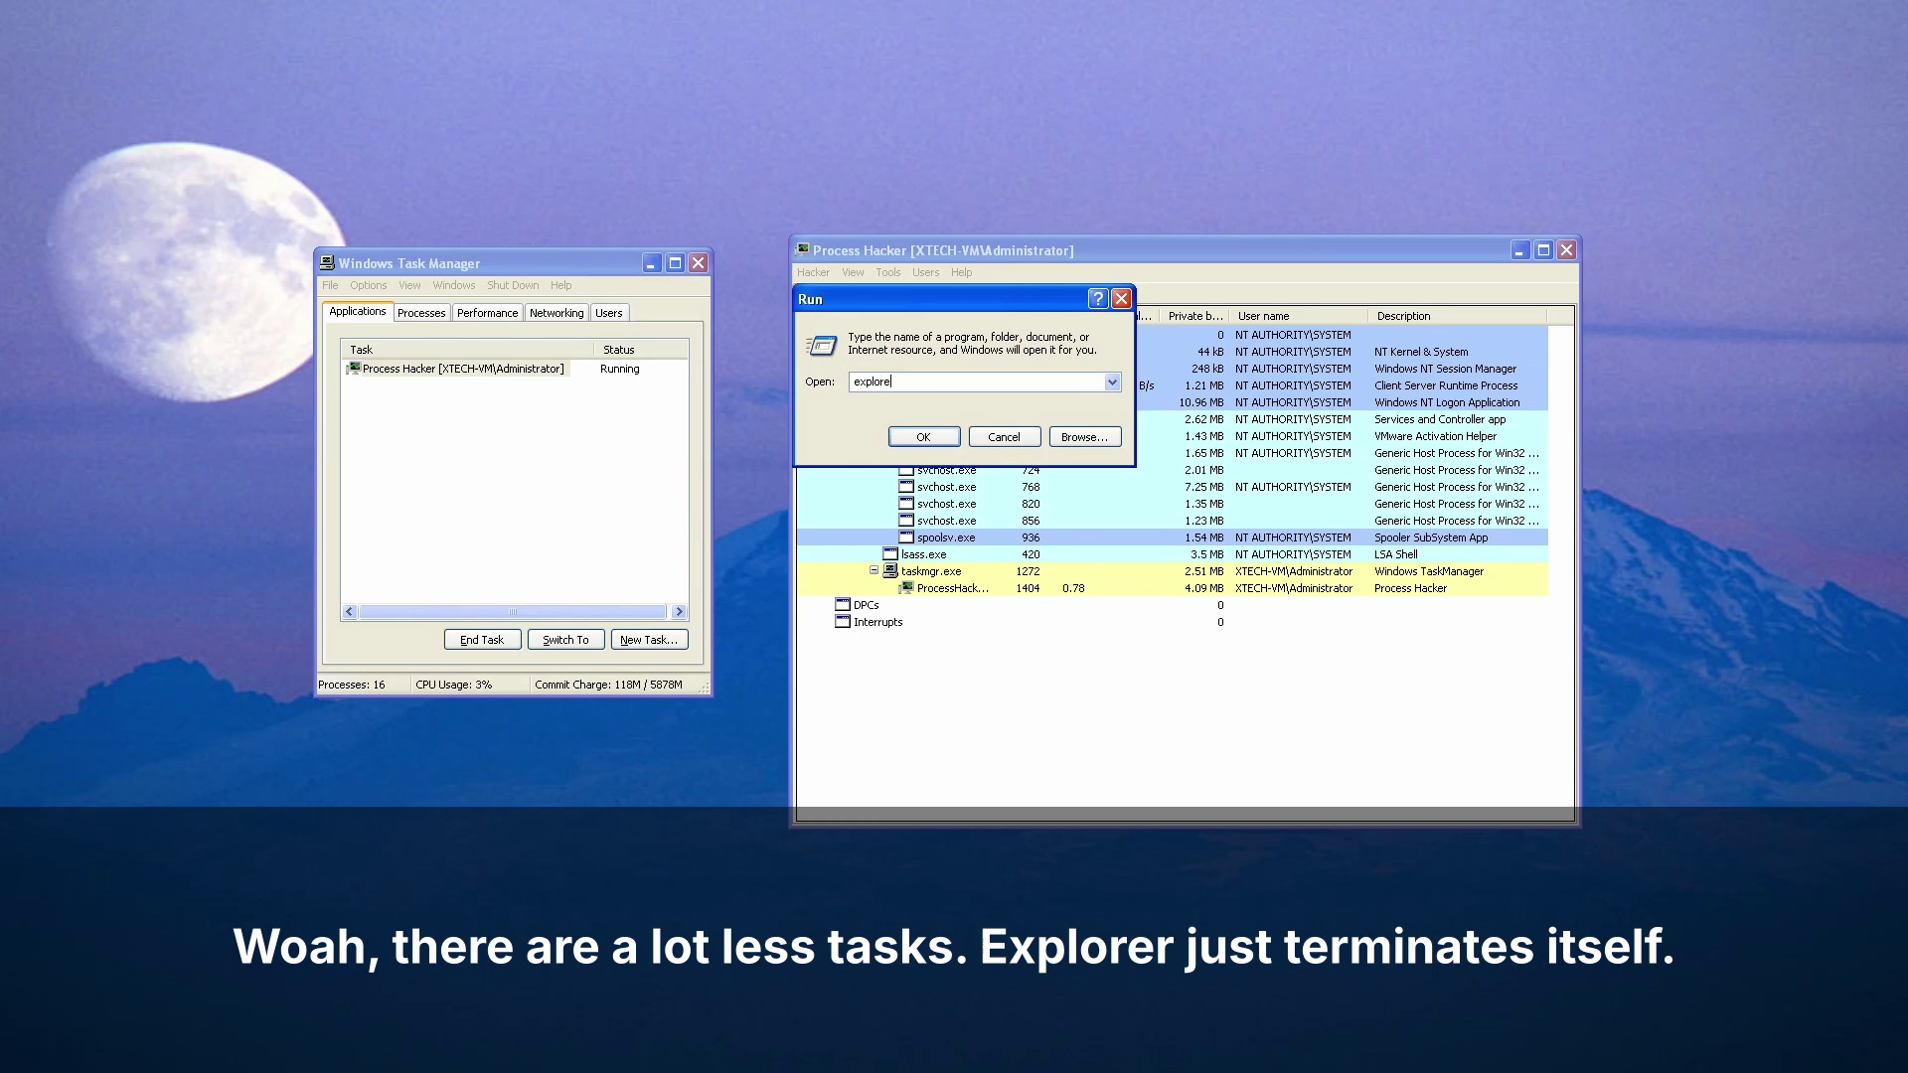
text(r)
key(Return)
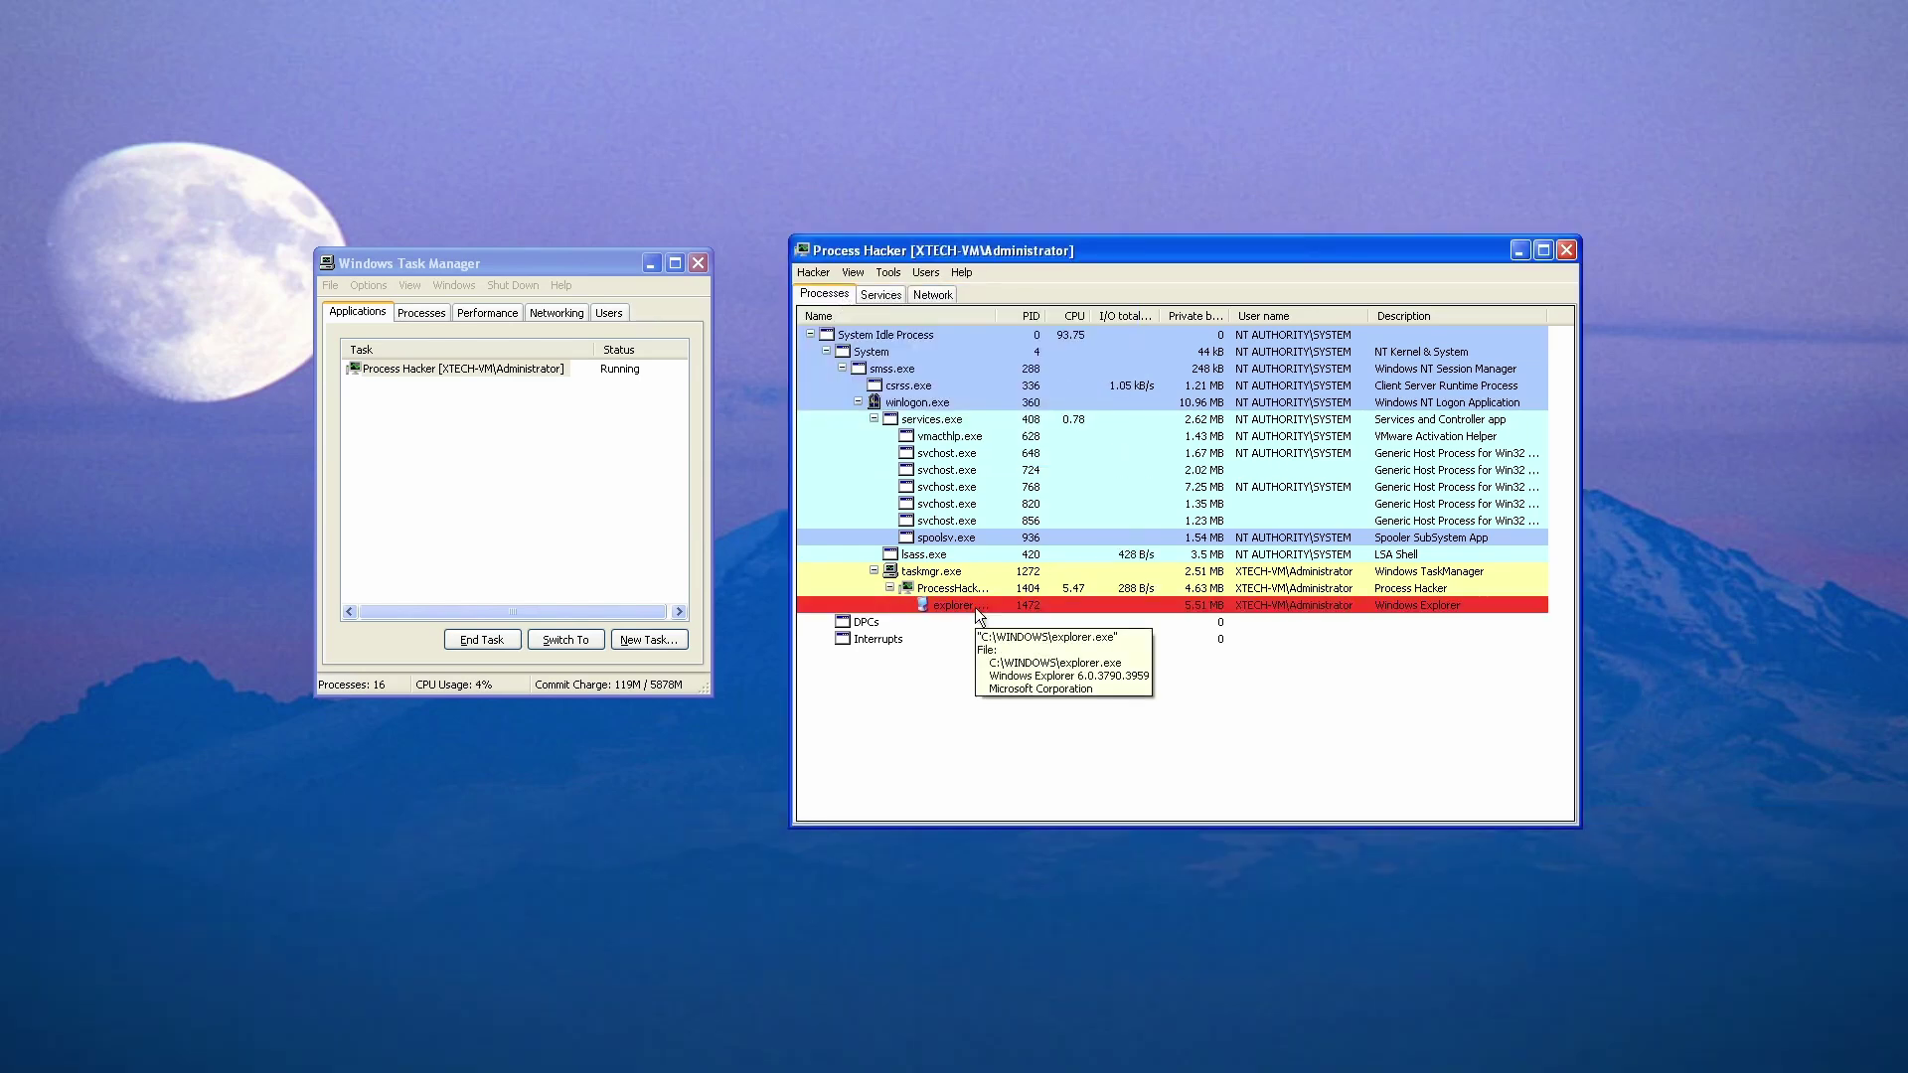
Try running the command prompt from Process Hacker.
drag(1094, 741, 1053, 752)
click(813, 272)
click(814, 289)
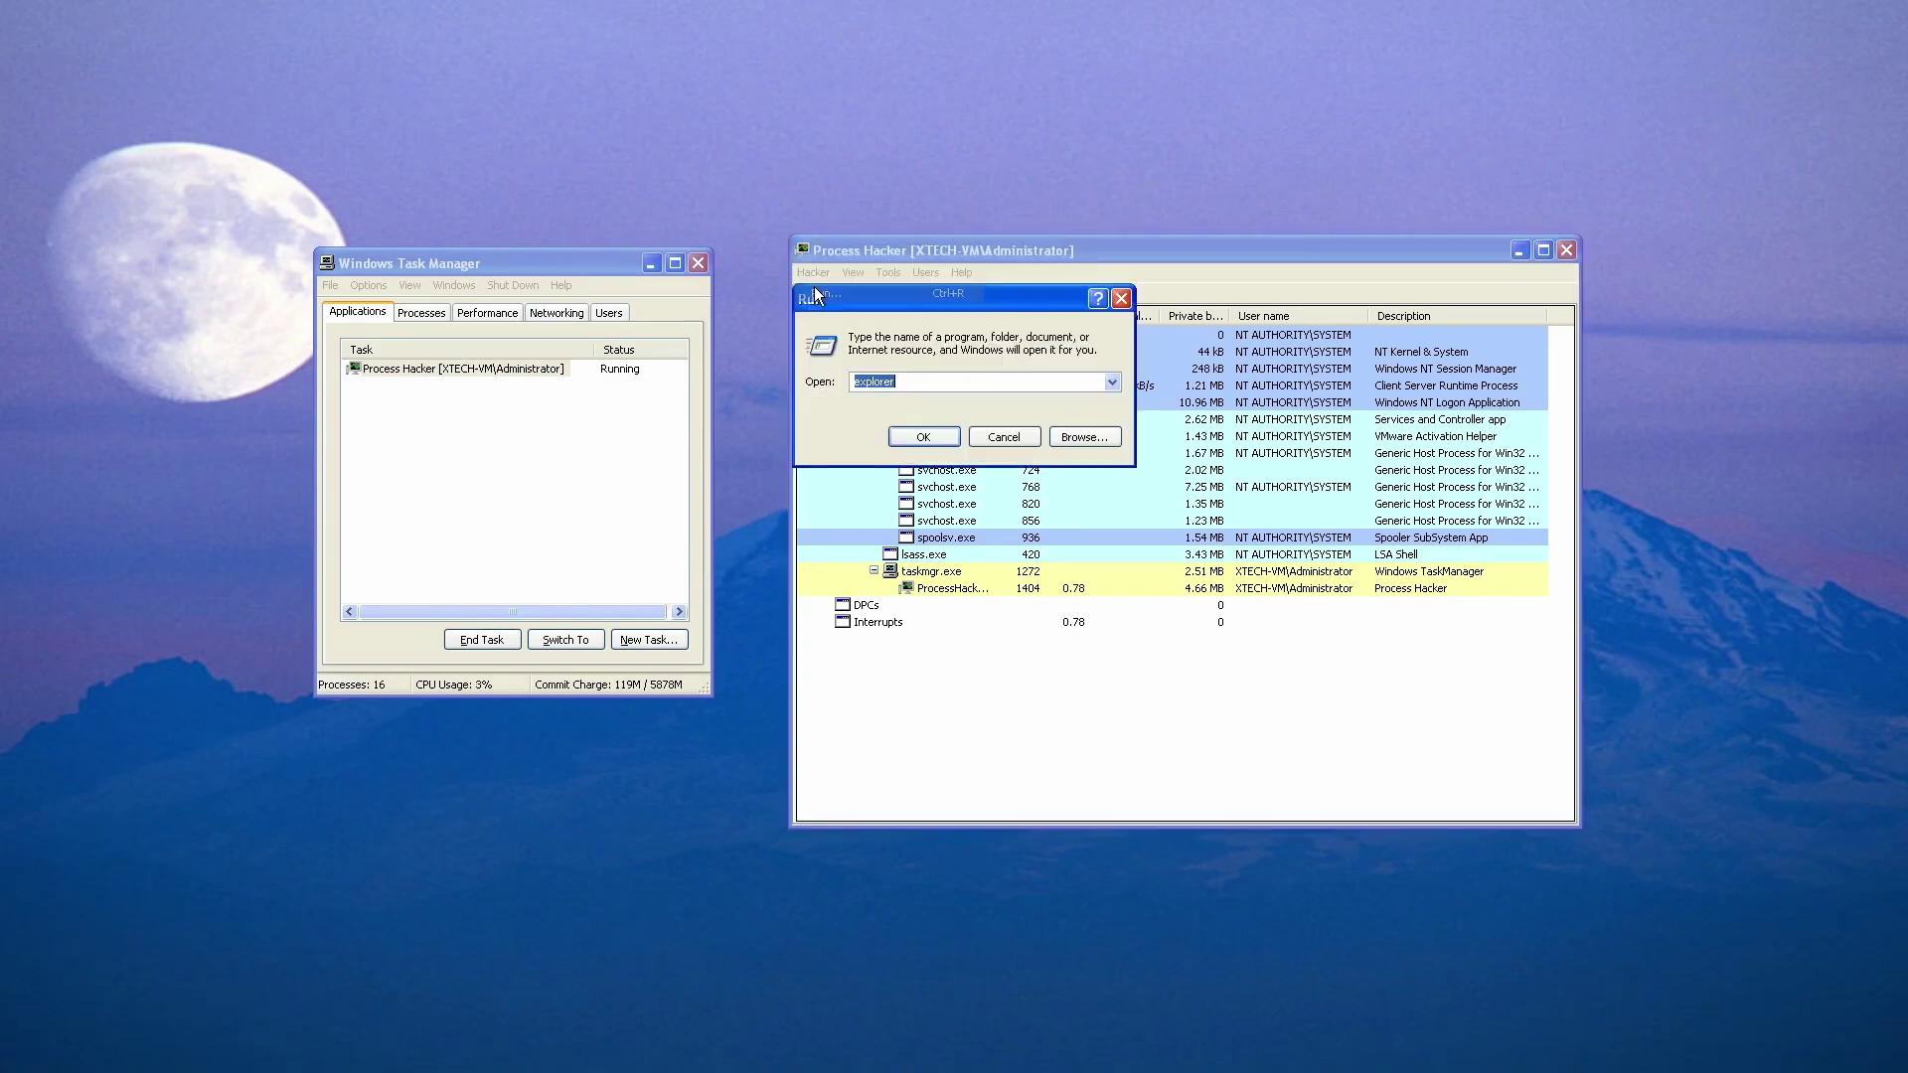
text(cm)
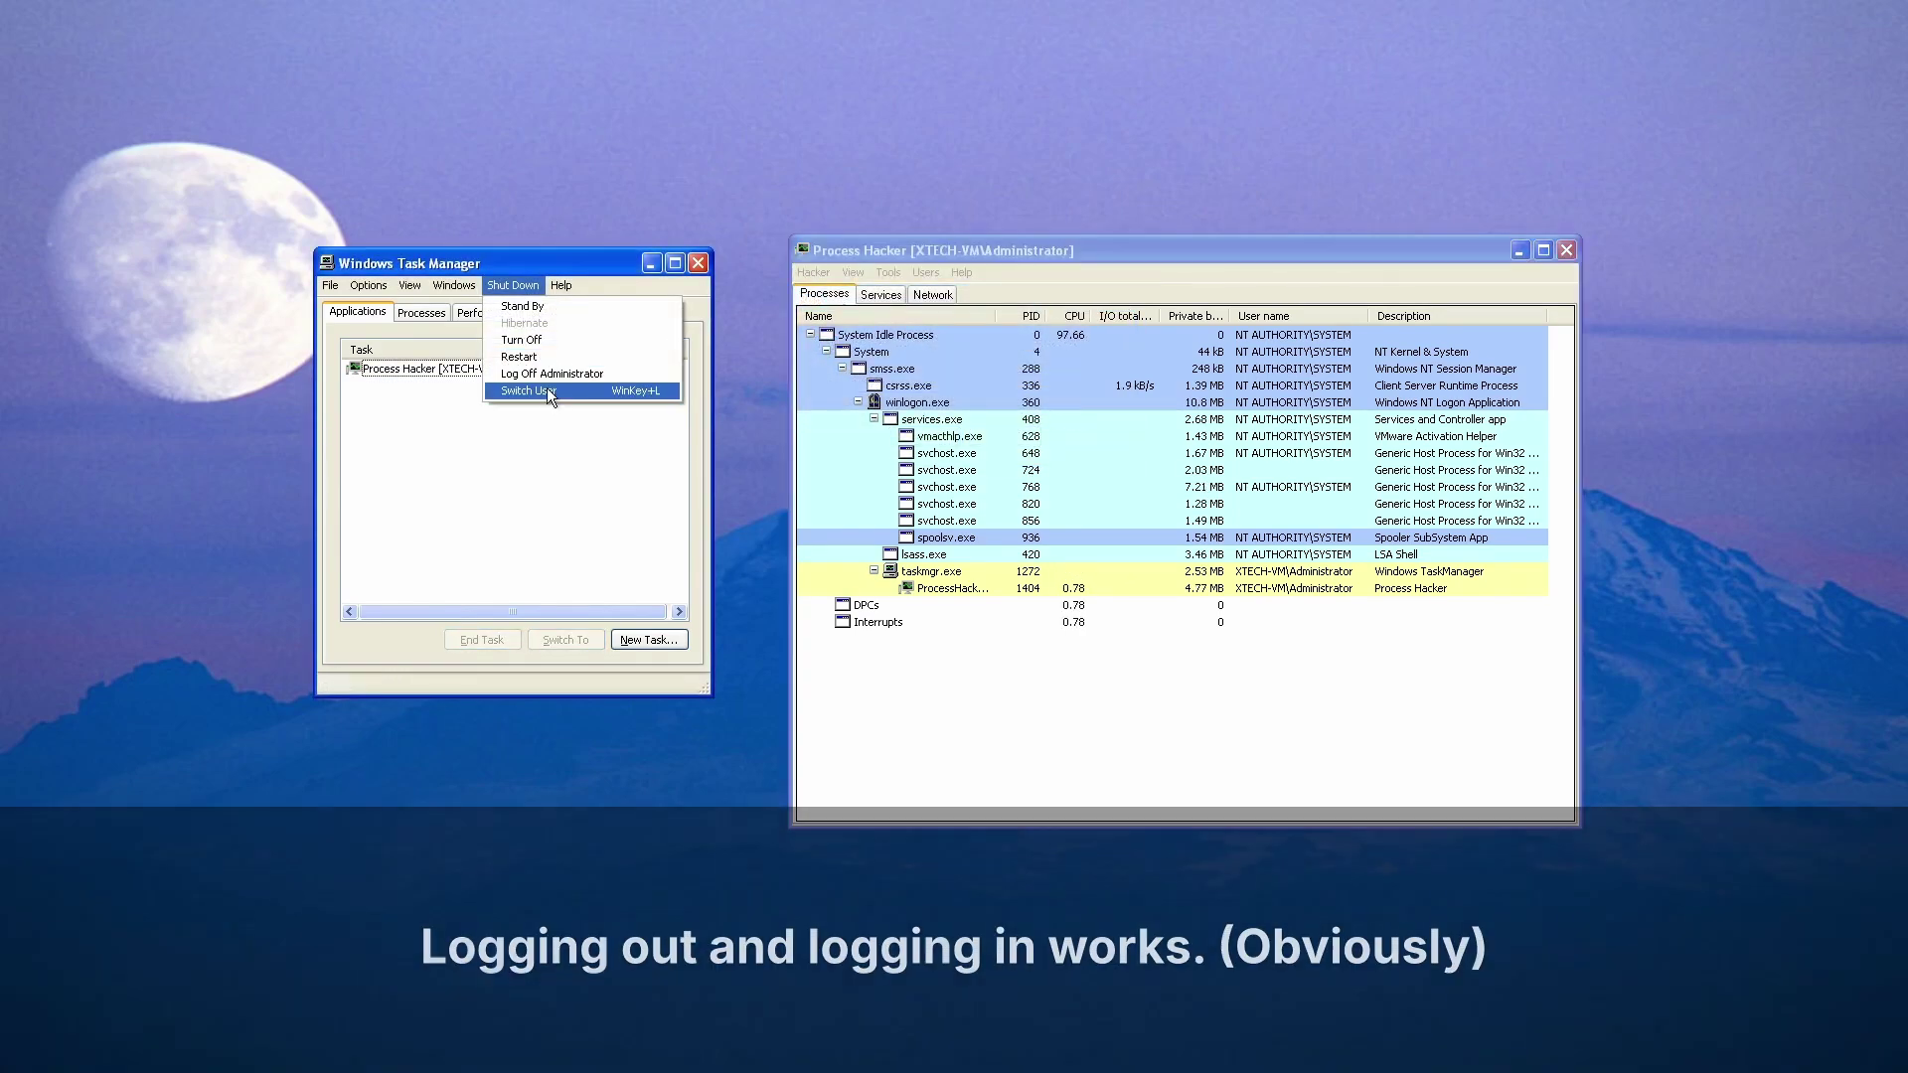
Switch user from Task Manager and log back in with the Administrator account.
click(549, 390)
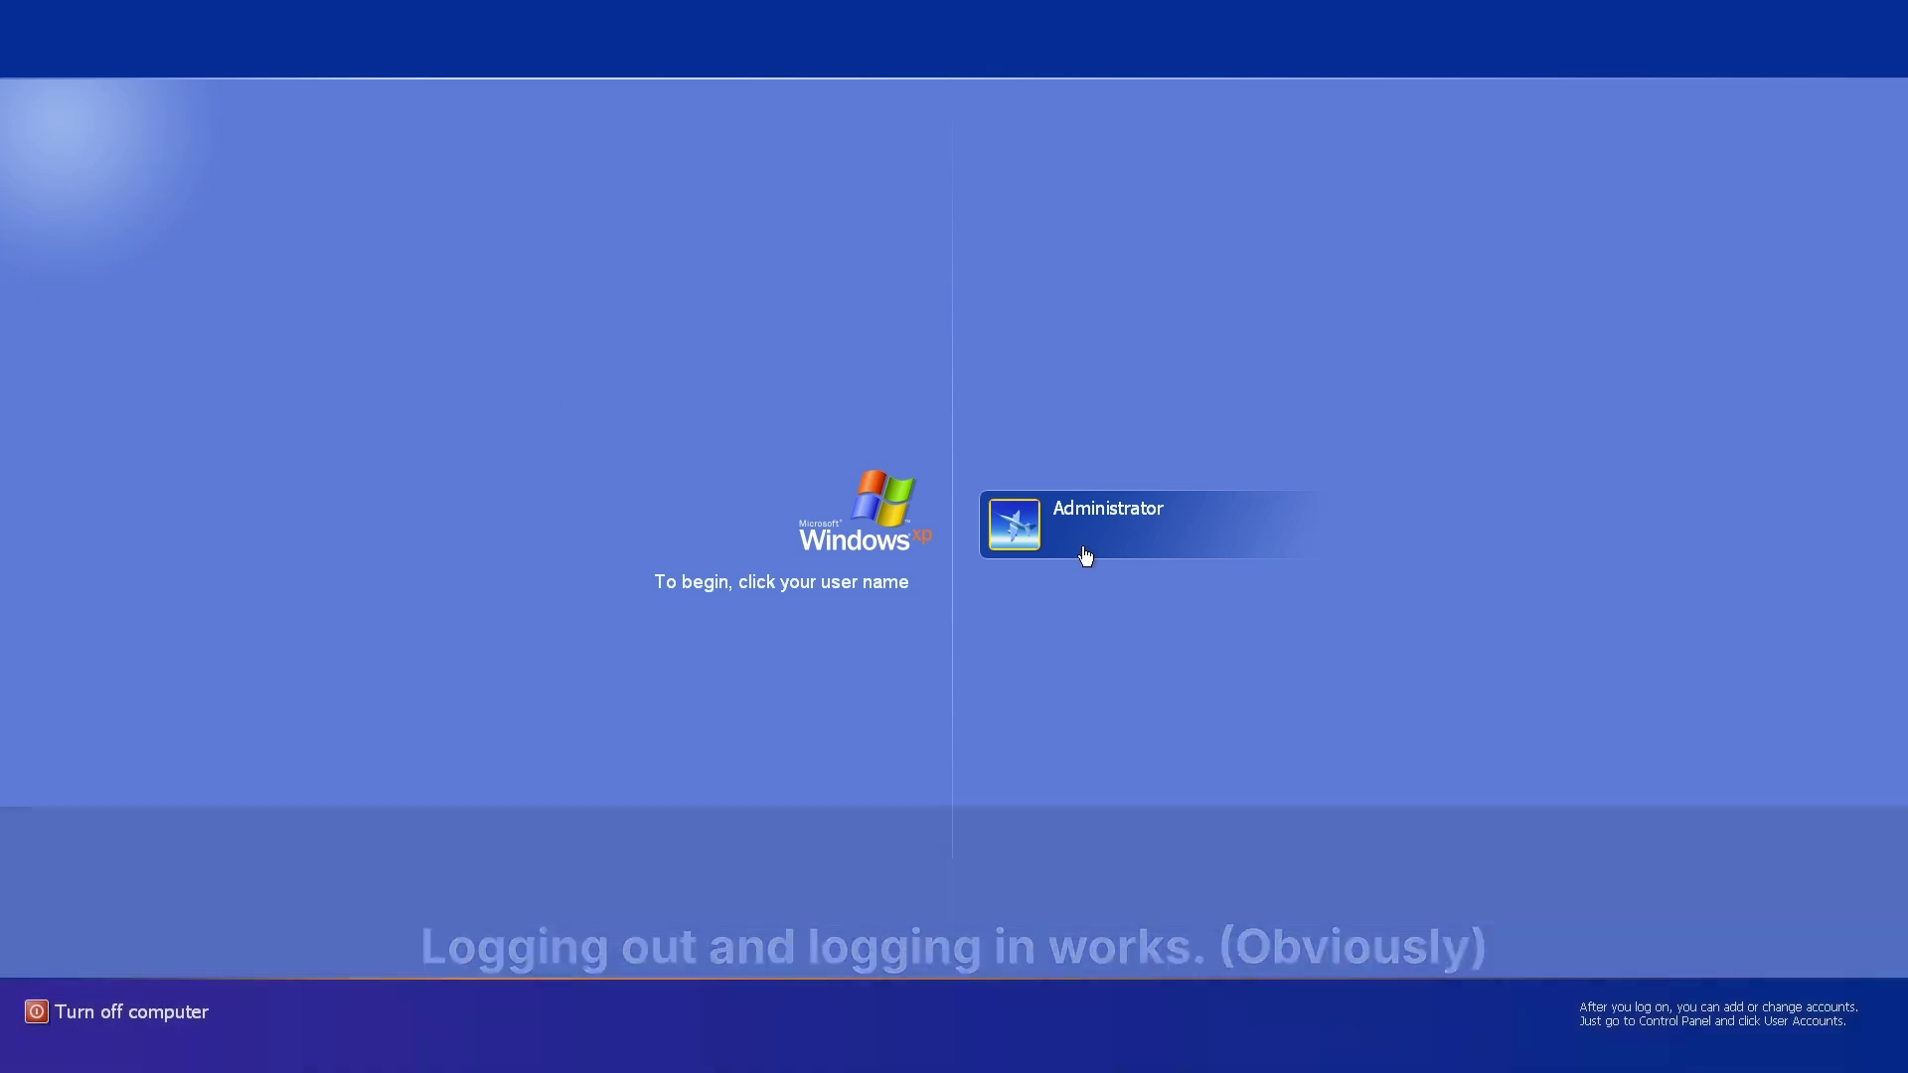
click(1082, 553)
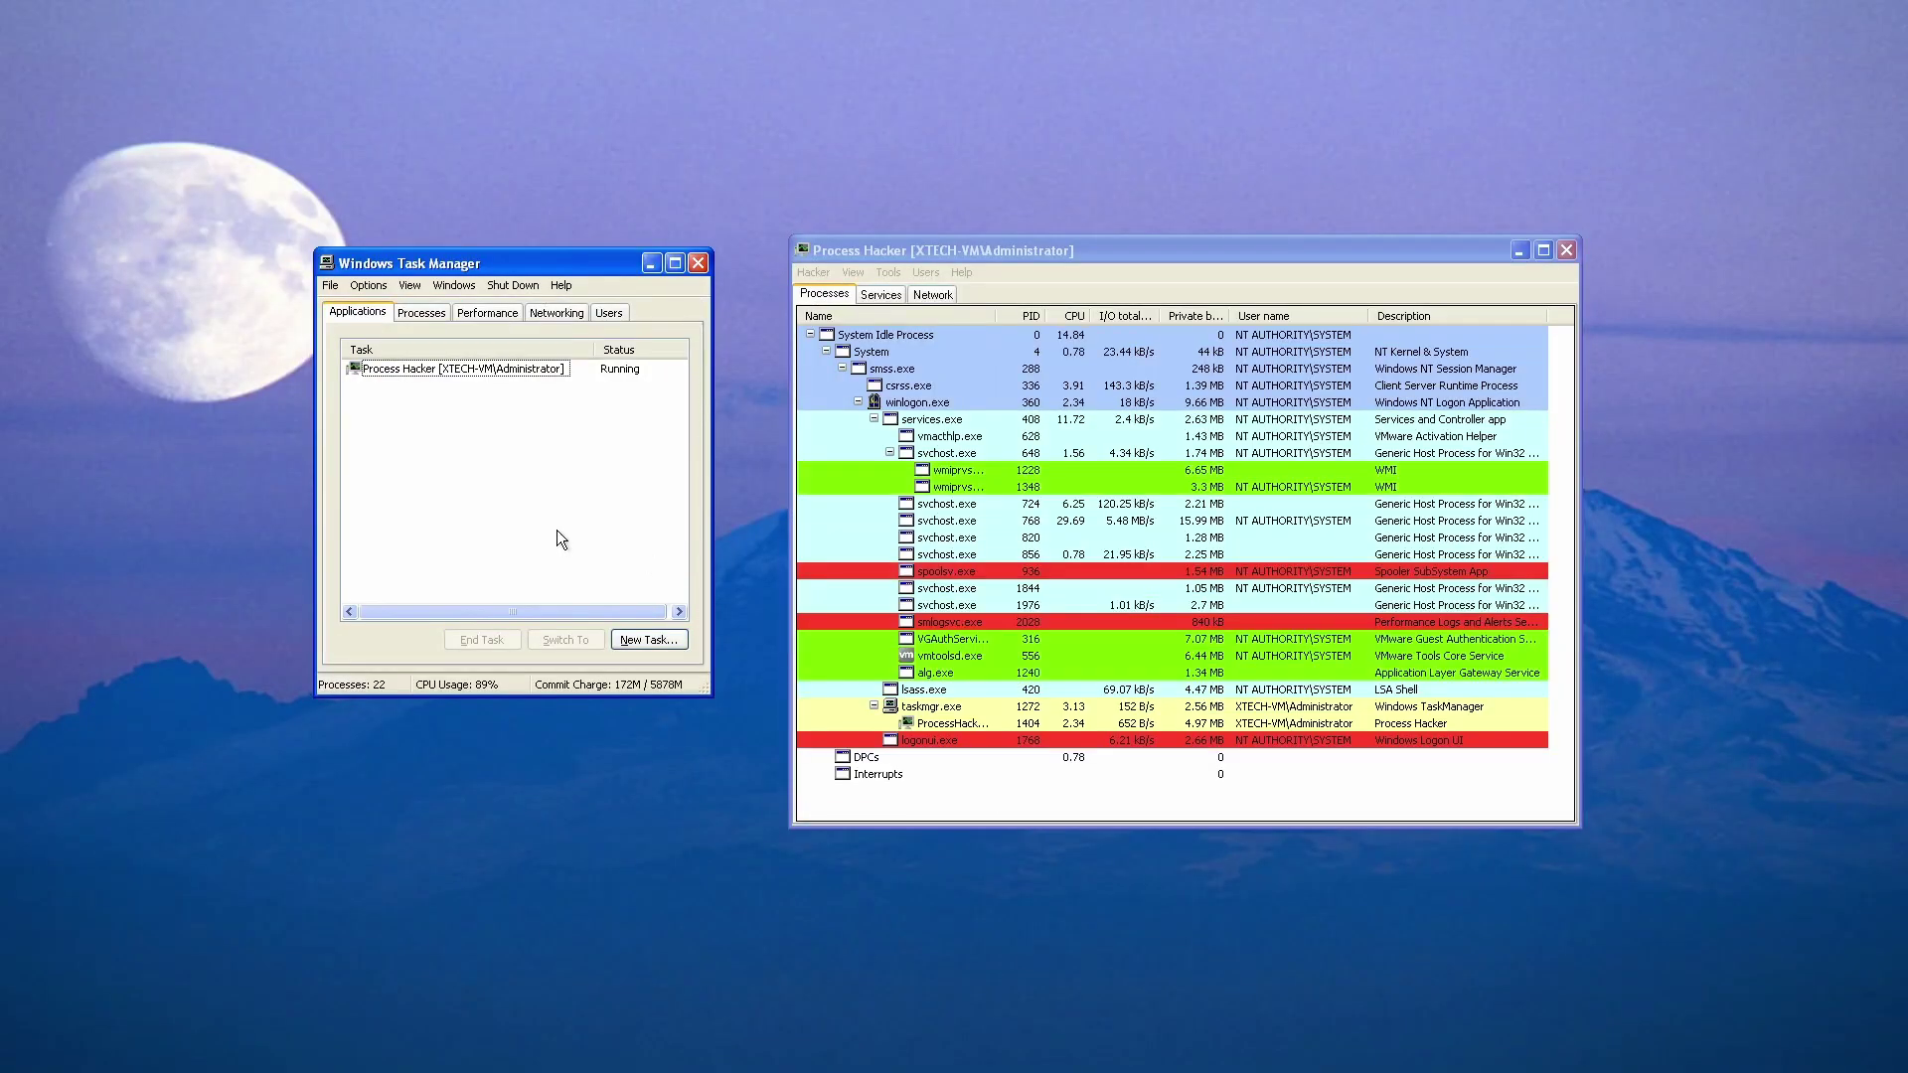
Check the version information in Task Manager's About box and dismiss it.
click(489, 288)
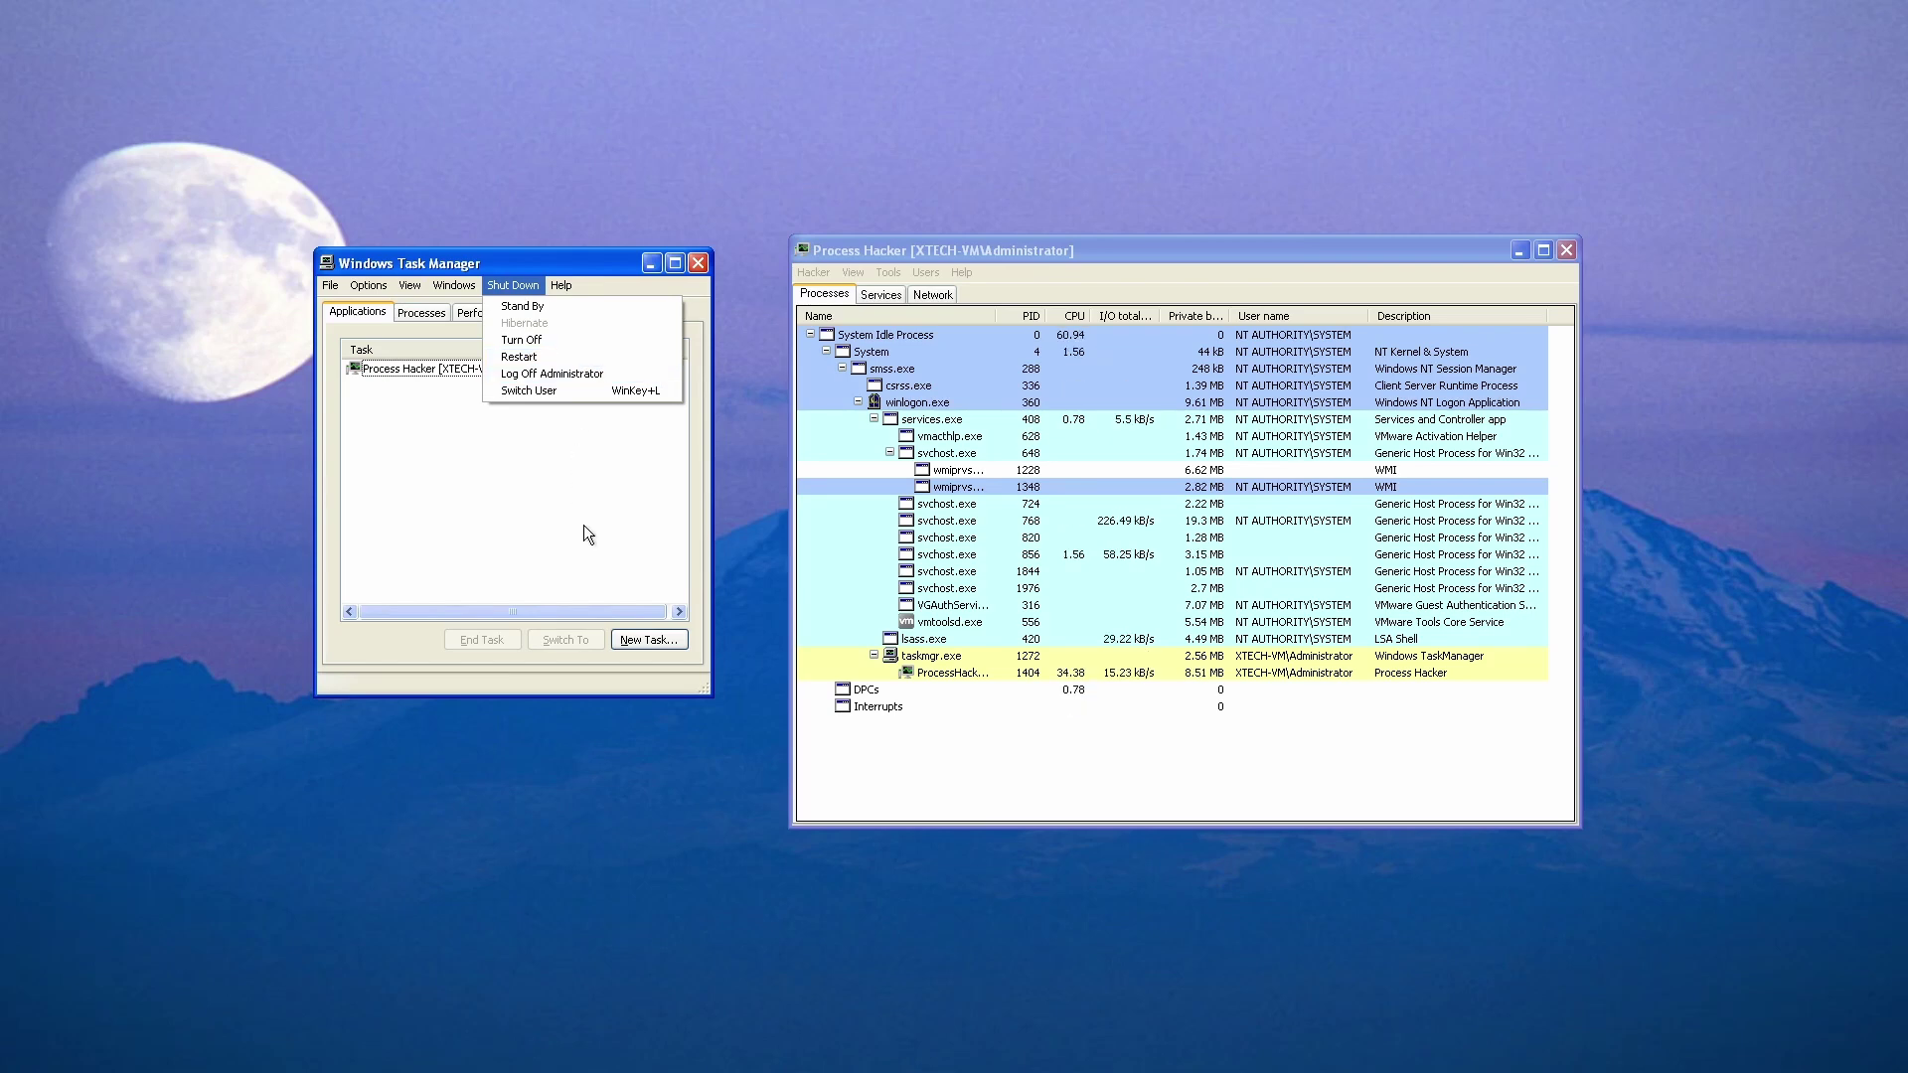
mouse_move(553, 287)
click(569, 332)
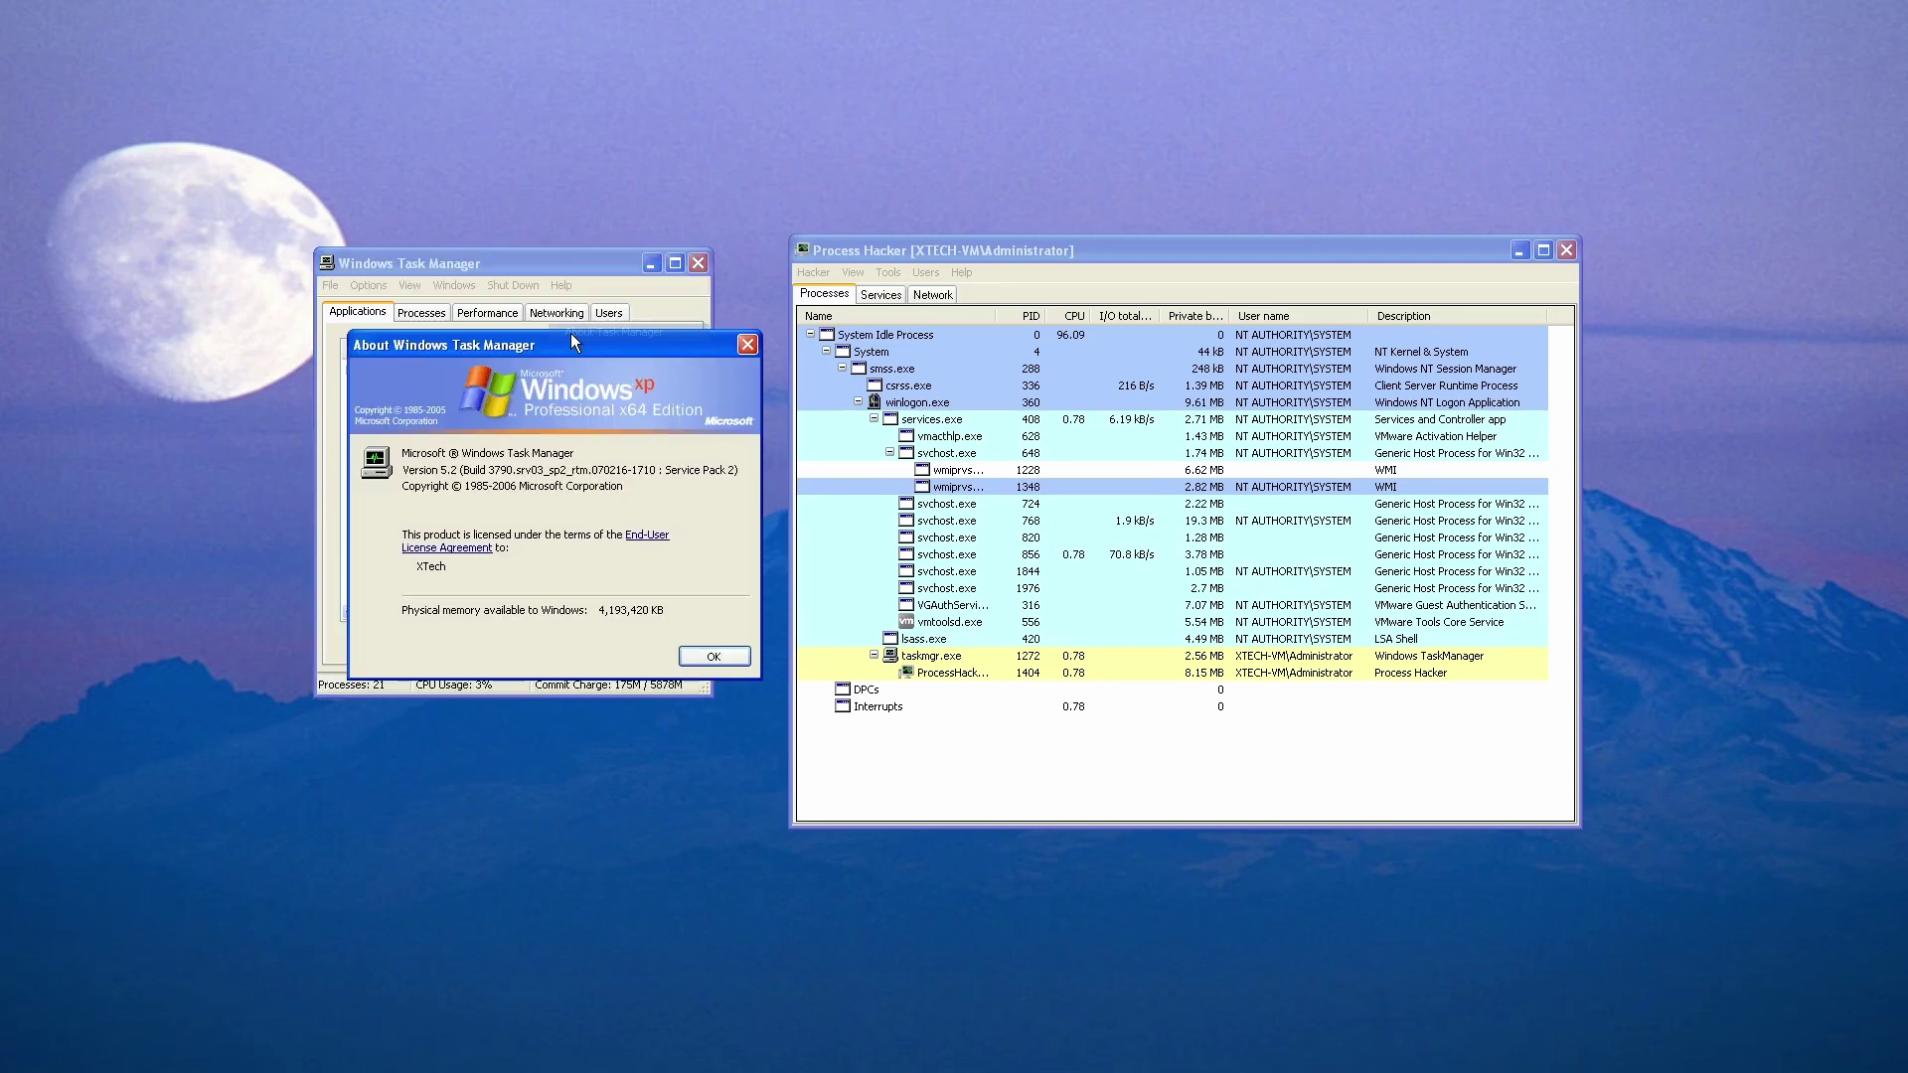
click(684, 655)
Run mspaint as a new task from Task Manager, spread the windows apart and enlarge the Paint window.
click(330, 285)
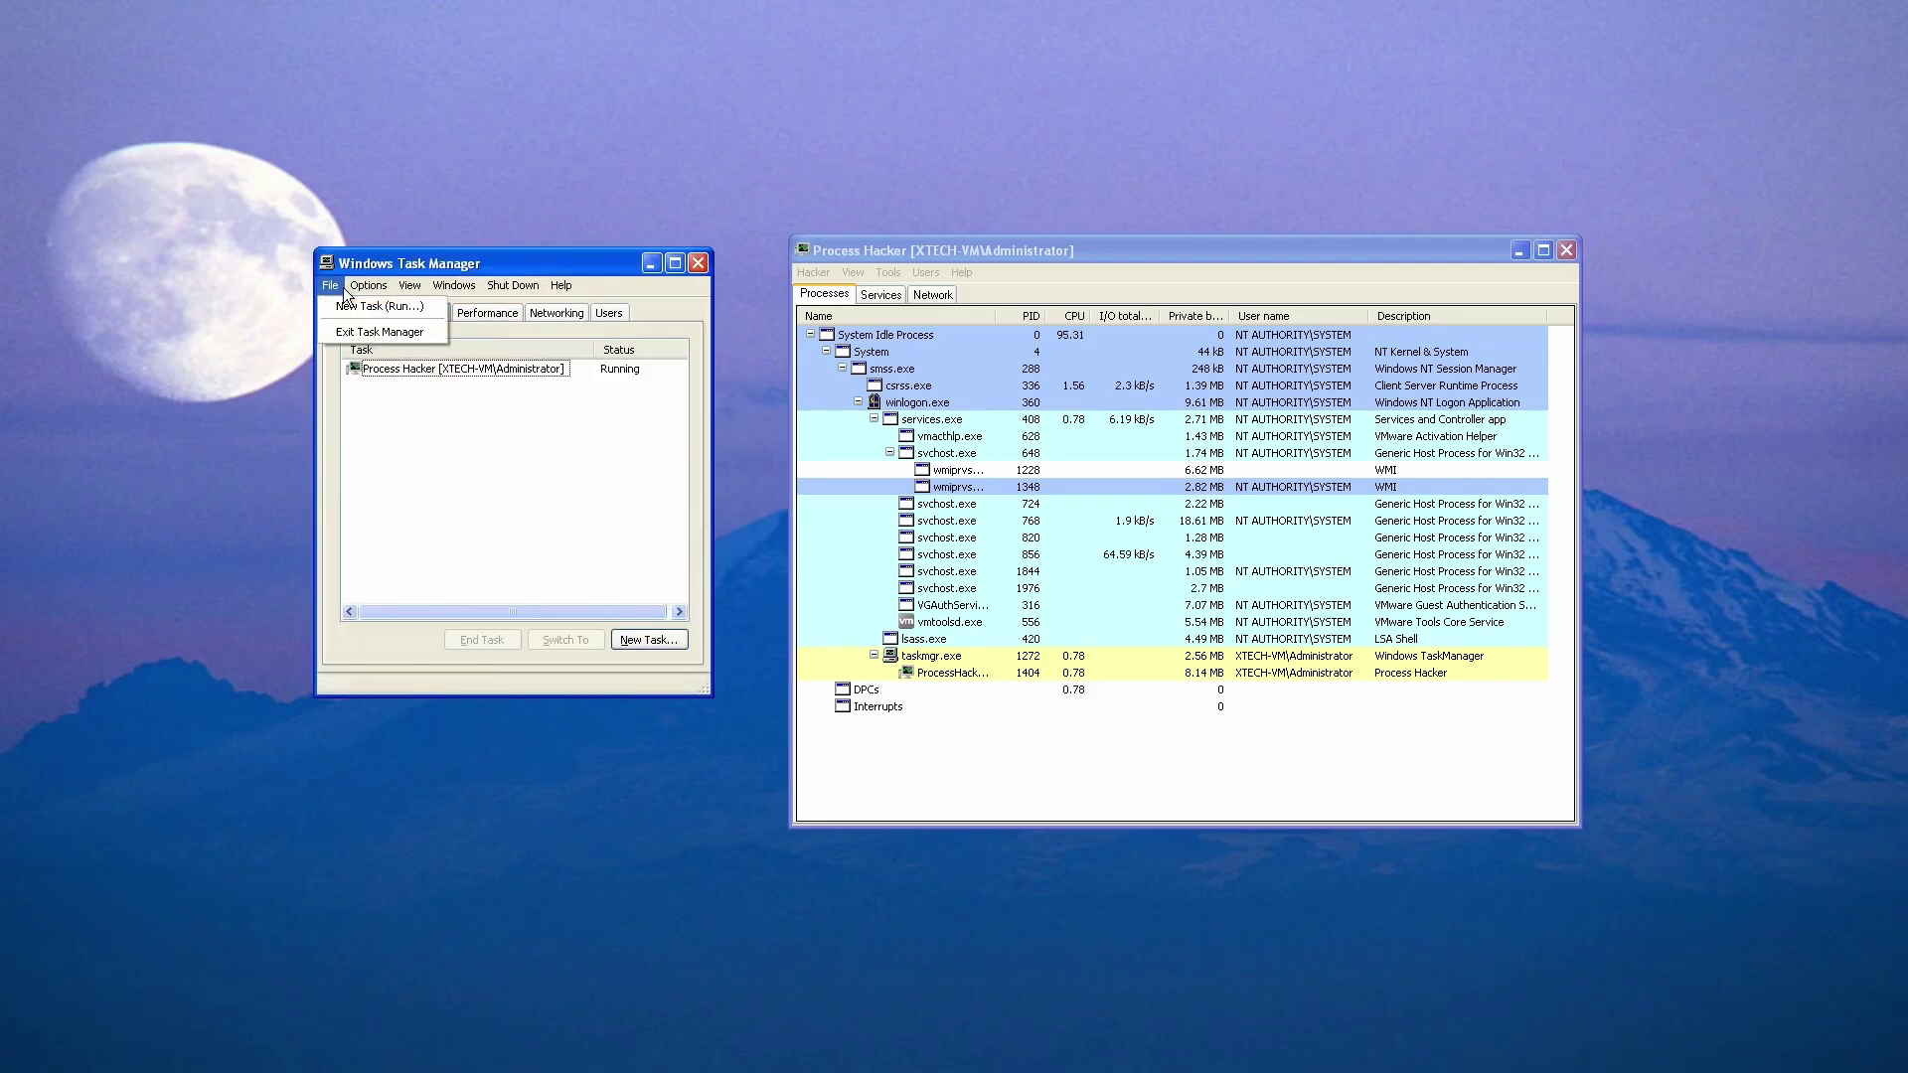
click(338, 302)
text(mspaint)
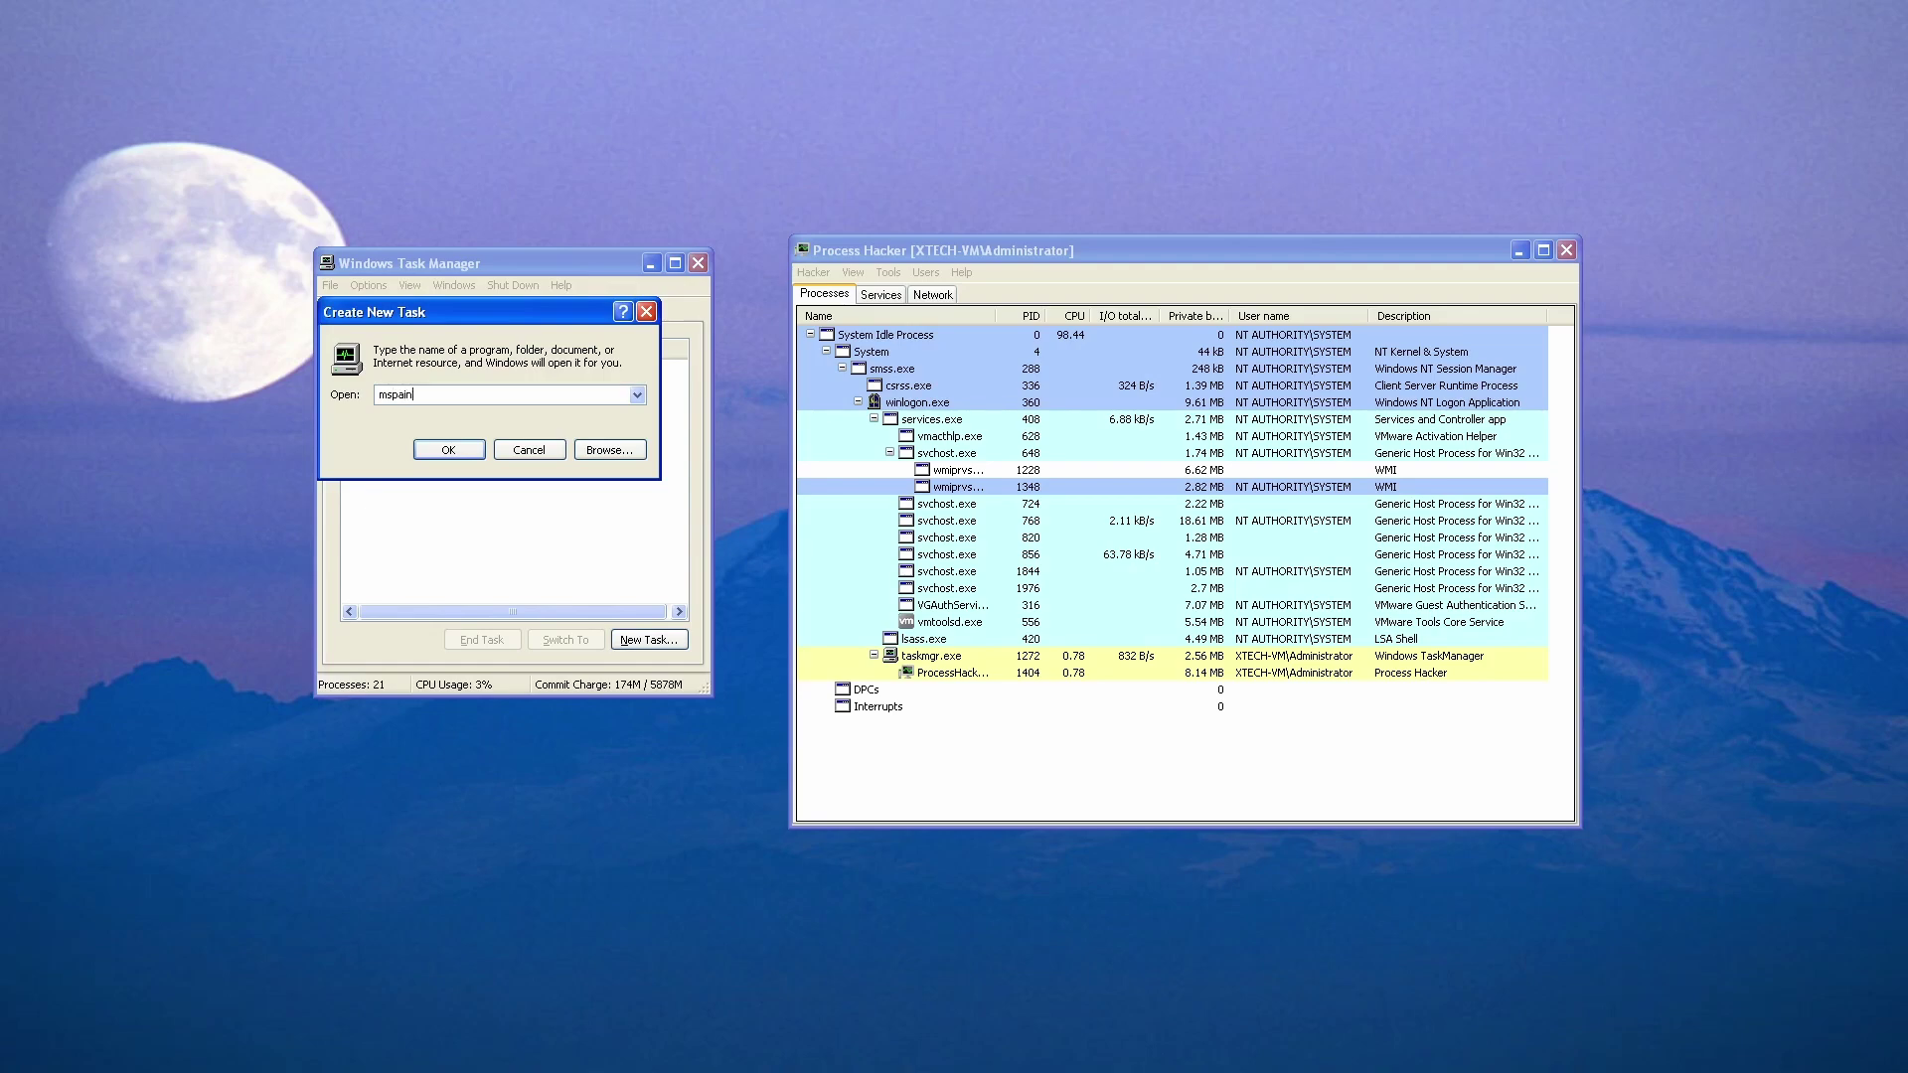
key(Return)
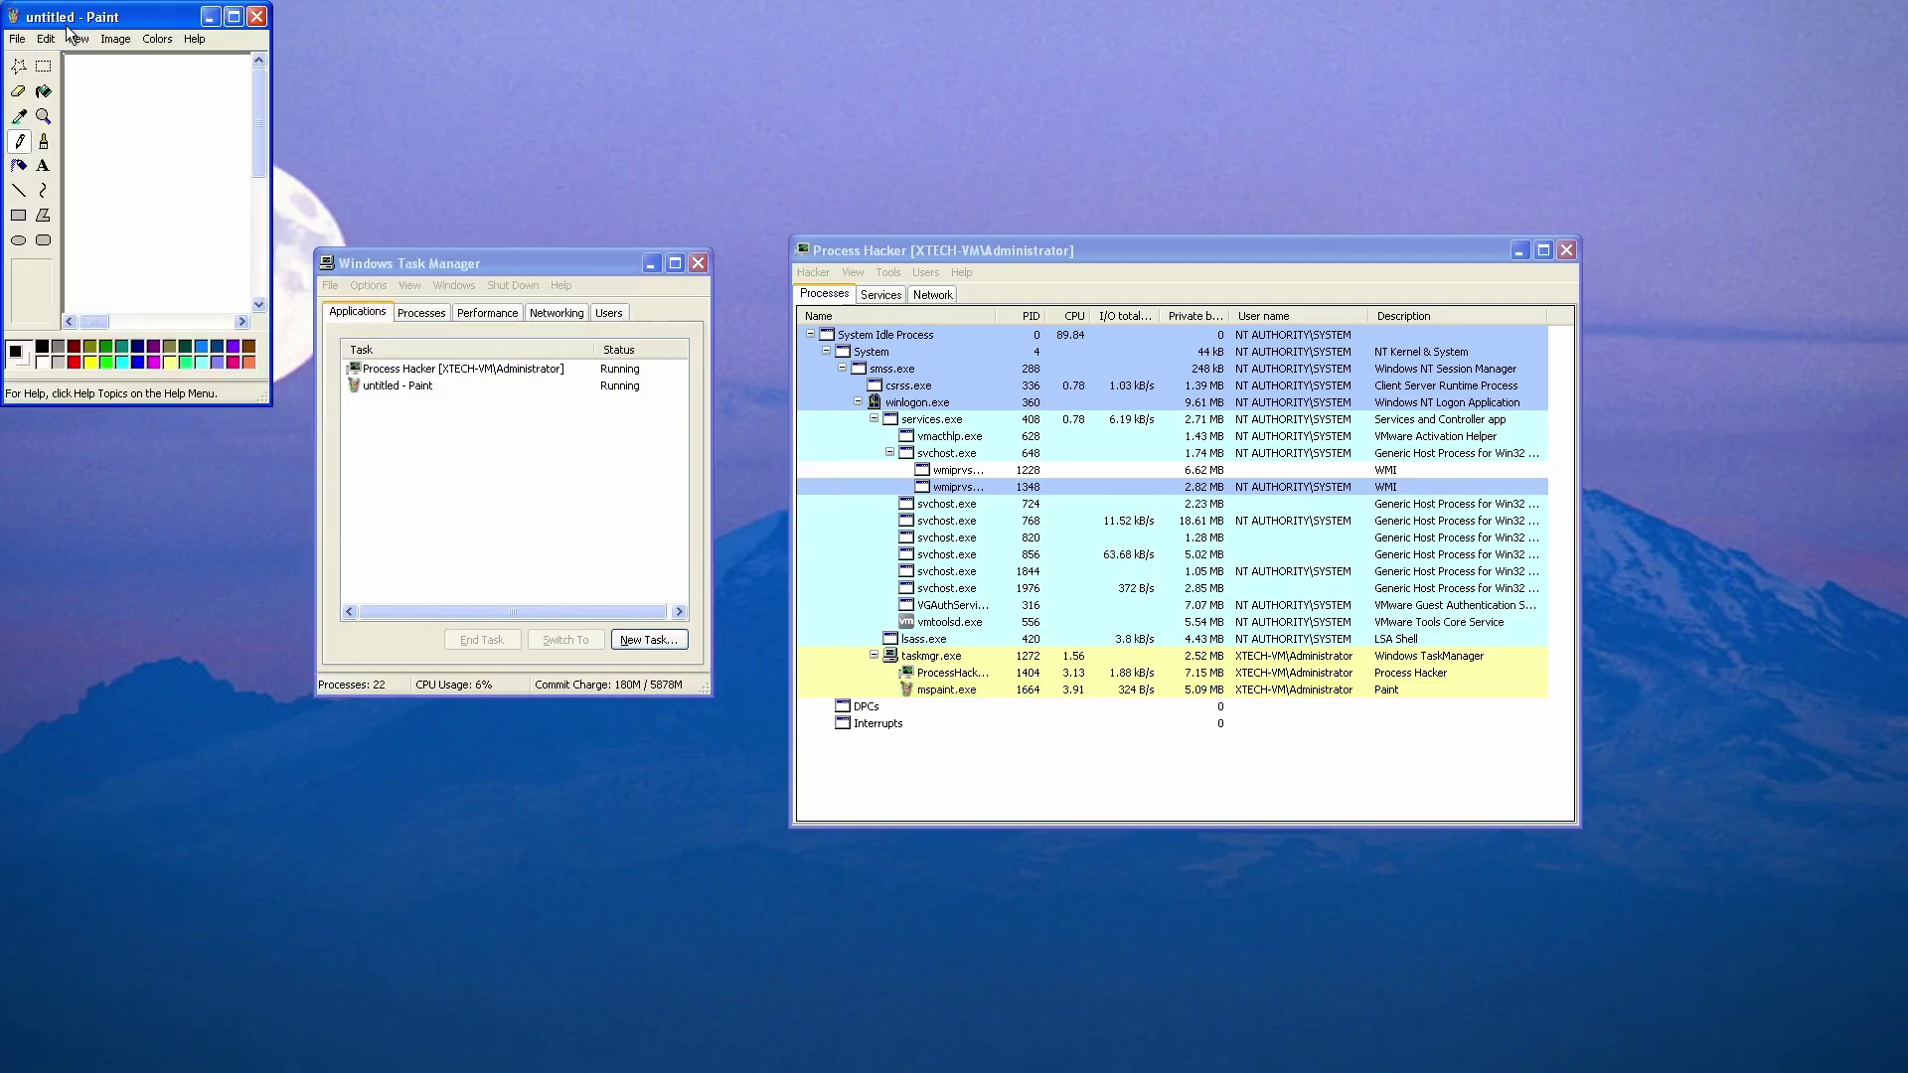
mouse_move(58, 15)
mouse_down()
mouse_move(352, 220)
mouse_move(417, 172)
mouse_move(159, 111)
mouse_up()
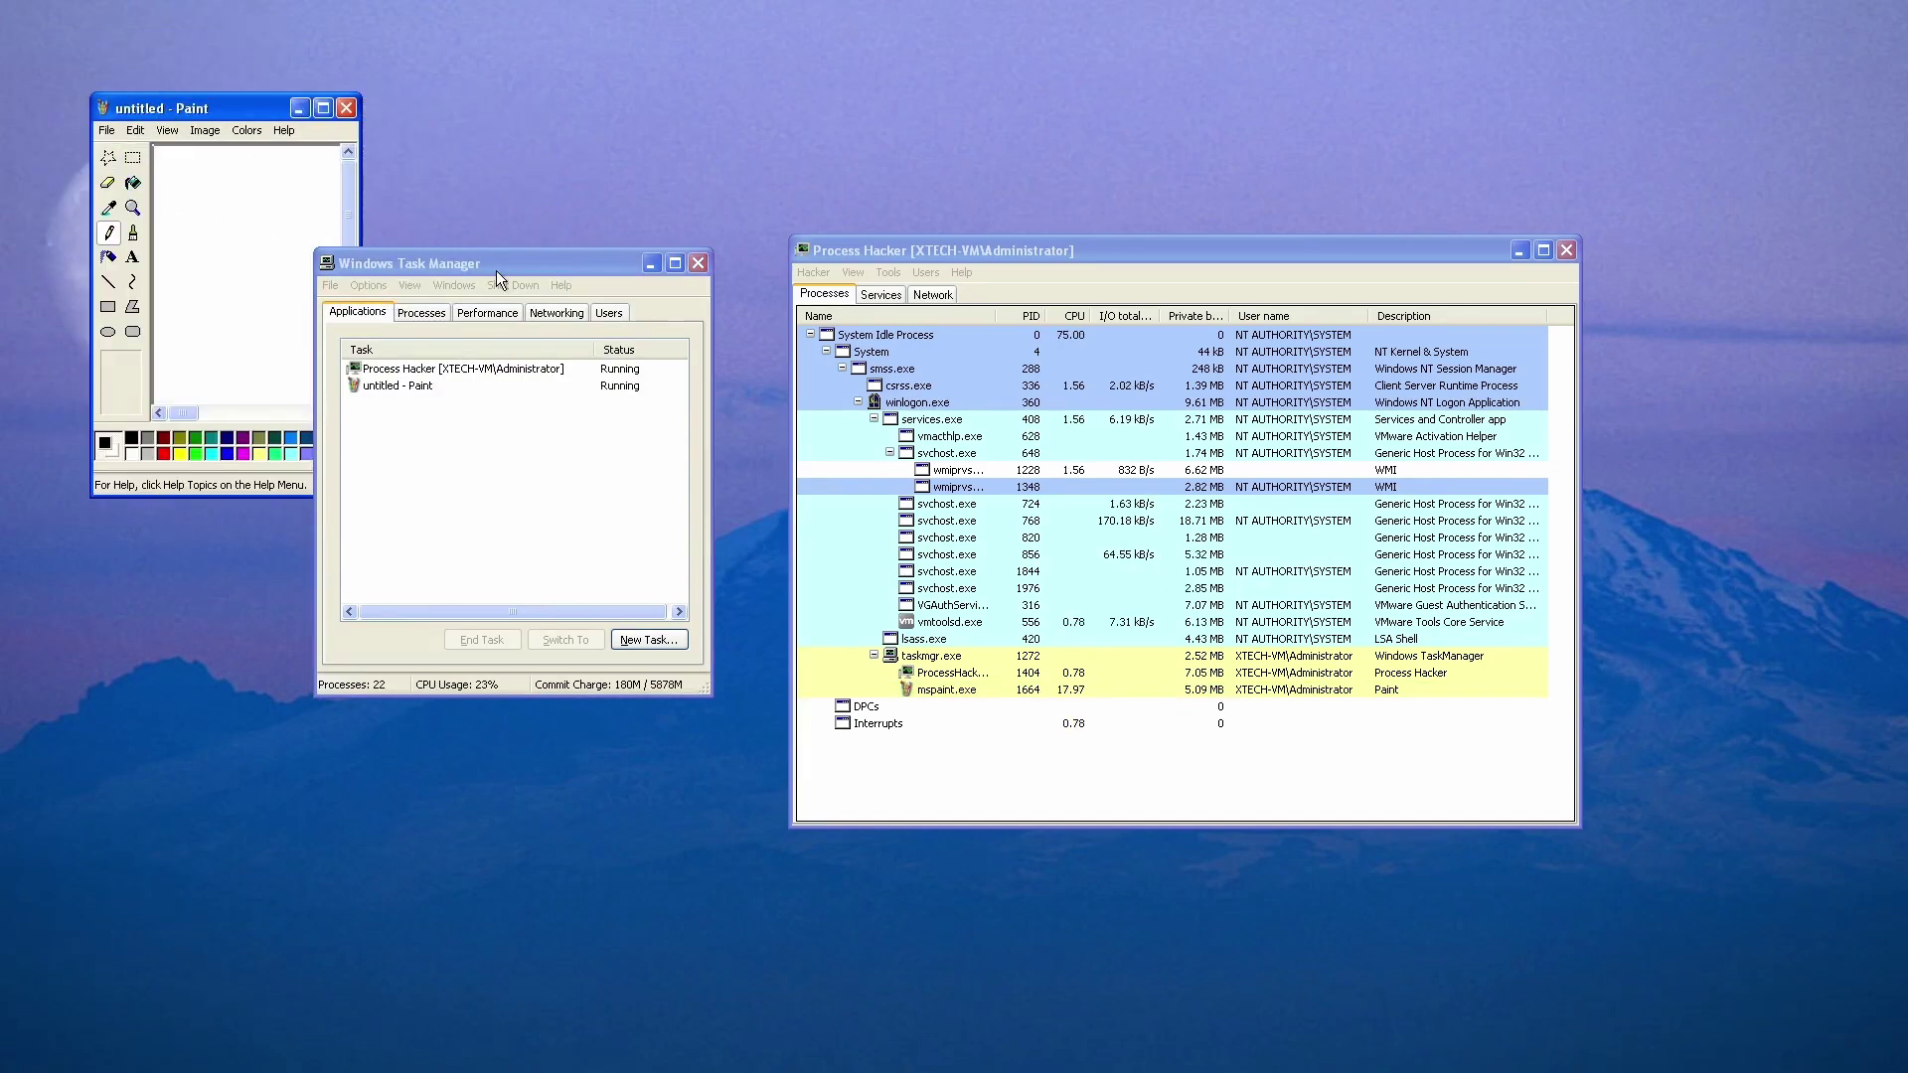
drag(497, 270, 824, 226)
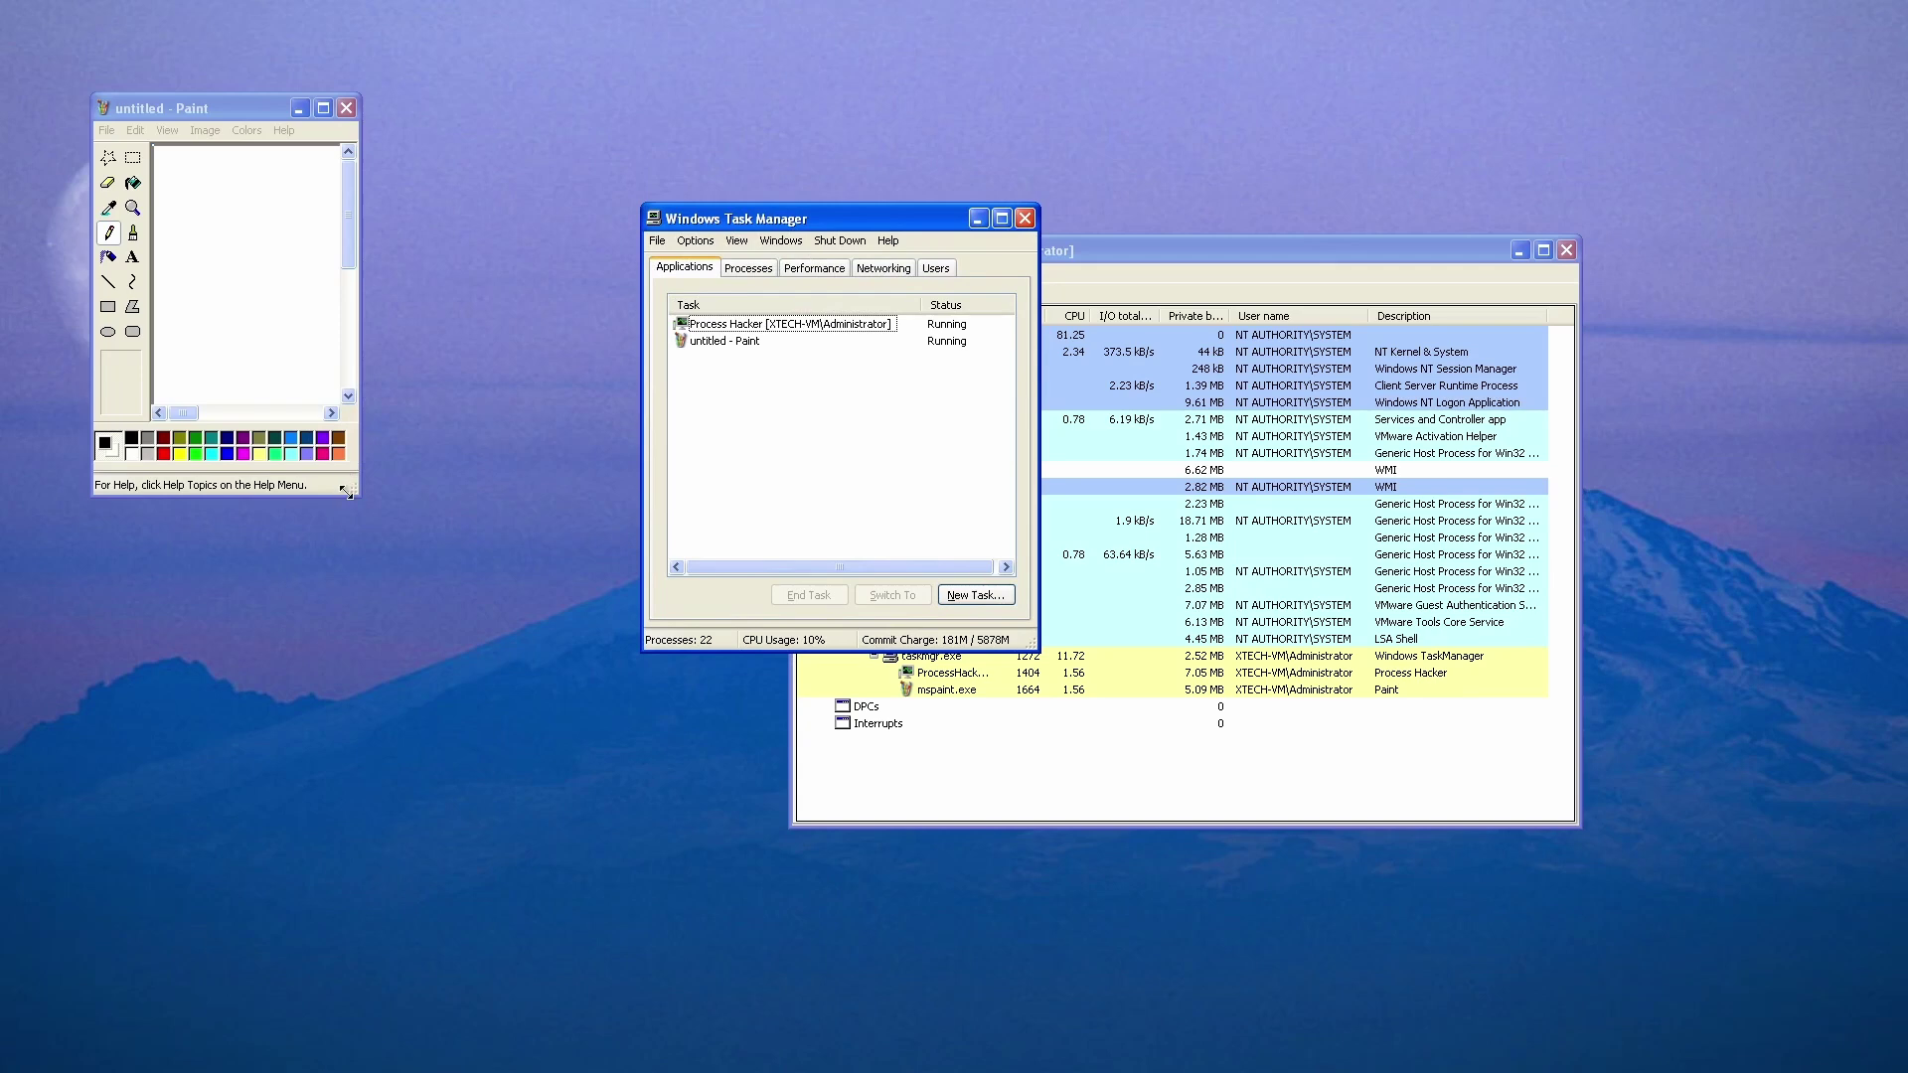
drag(345, 491, 737, 711)
Handwrite "Lets go!" on the Paint canvas with the pencil, and close Paint without saving.
mouse_move(338, 292)
mouse_down()
mouse_move(524, 247)
mouse_move(298, 356)
mouse_move(323, 333)
mouse_move(316, 423)
mouse_move(429, 372)
mouse_move(481, 324)
mouse_move(535, 371)
mouse_move(540, 429)
mouse_up()
drag(463, 332, 553, 332)
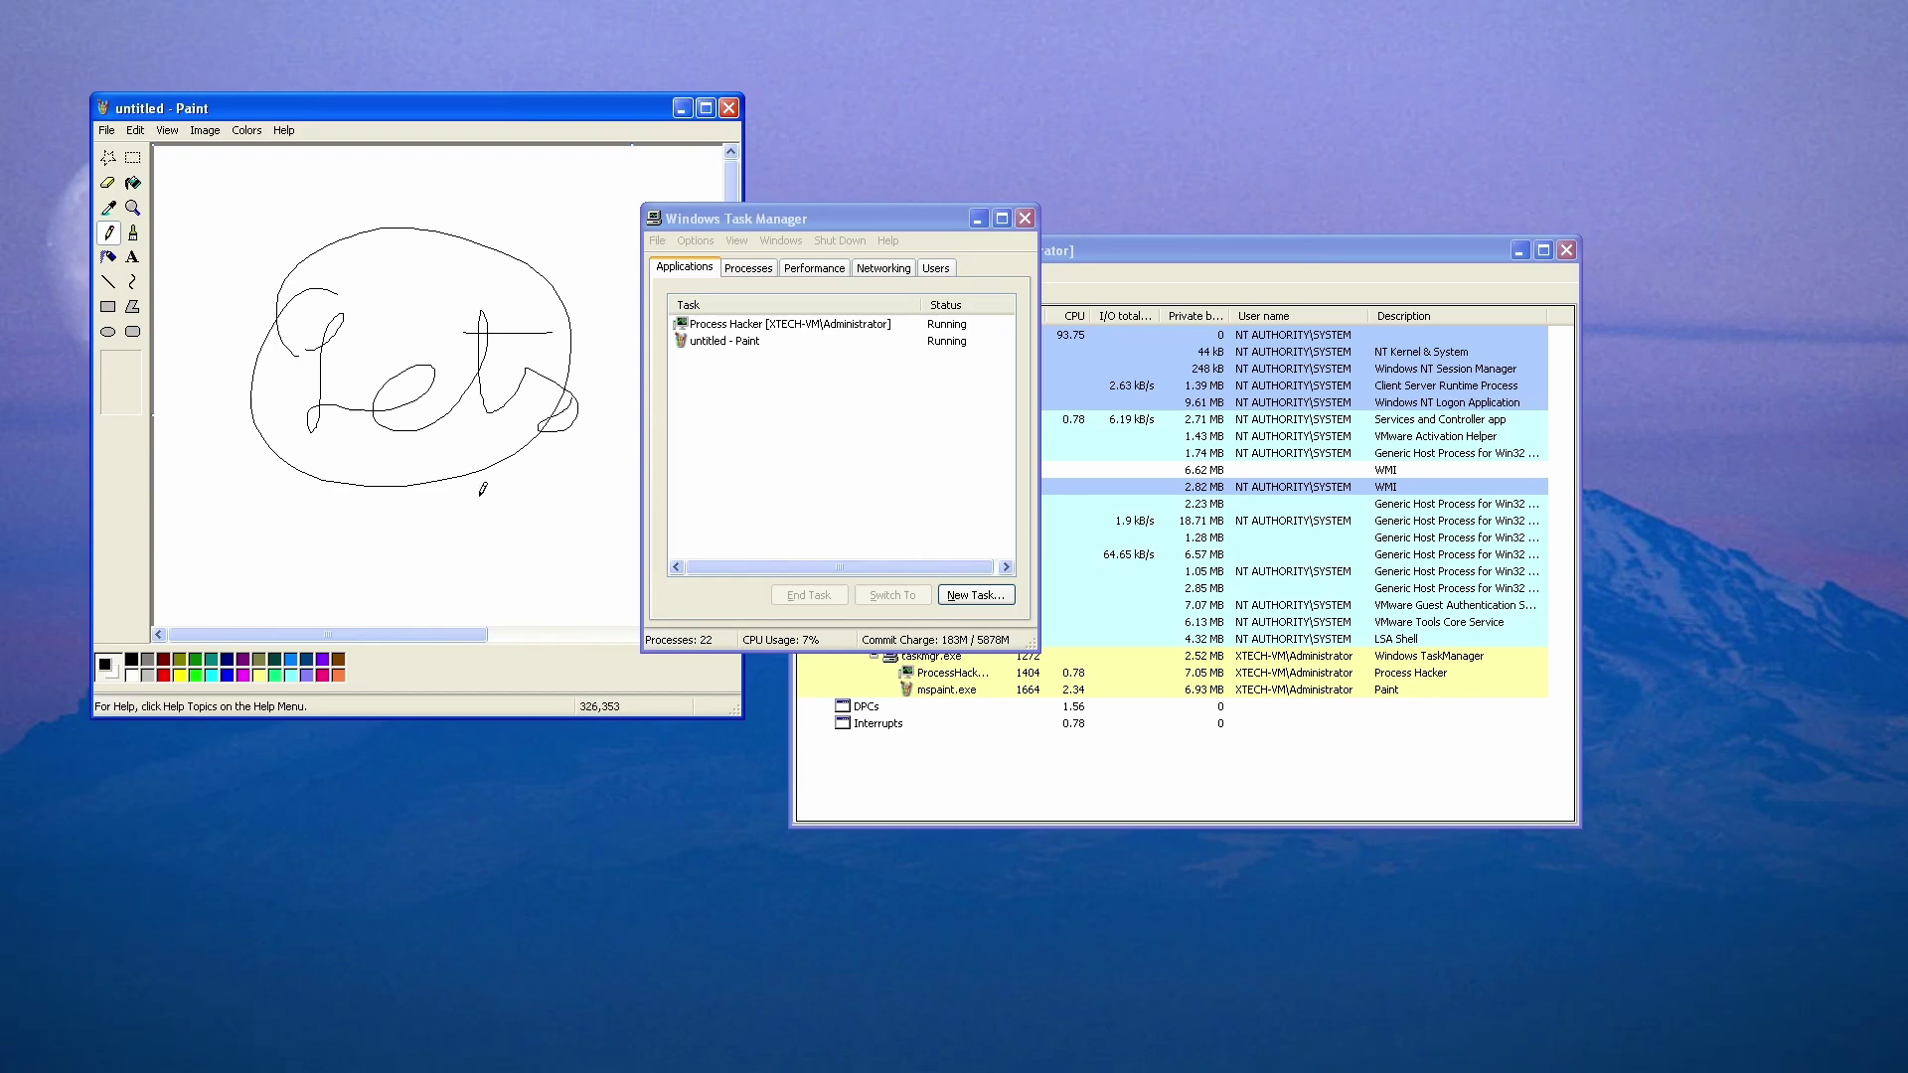
mouse_move(483, 491)
mouse_down()
mouse_move(515, 524)
mouse_move(599, 488)
mouse_move(602, 553)
mouse_move(605, 519)
mouse_up()
click(728, 107)
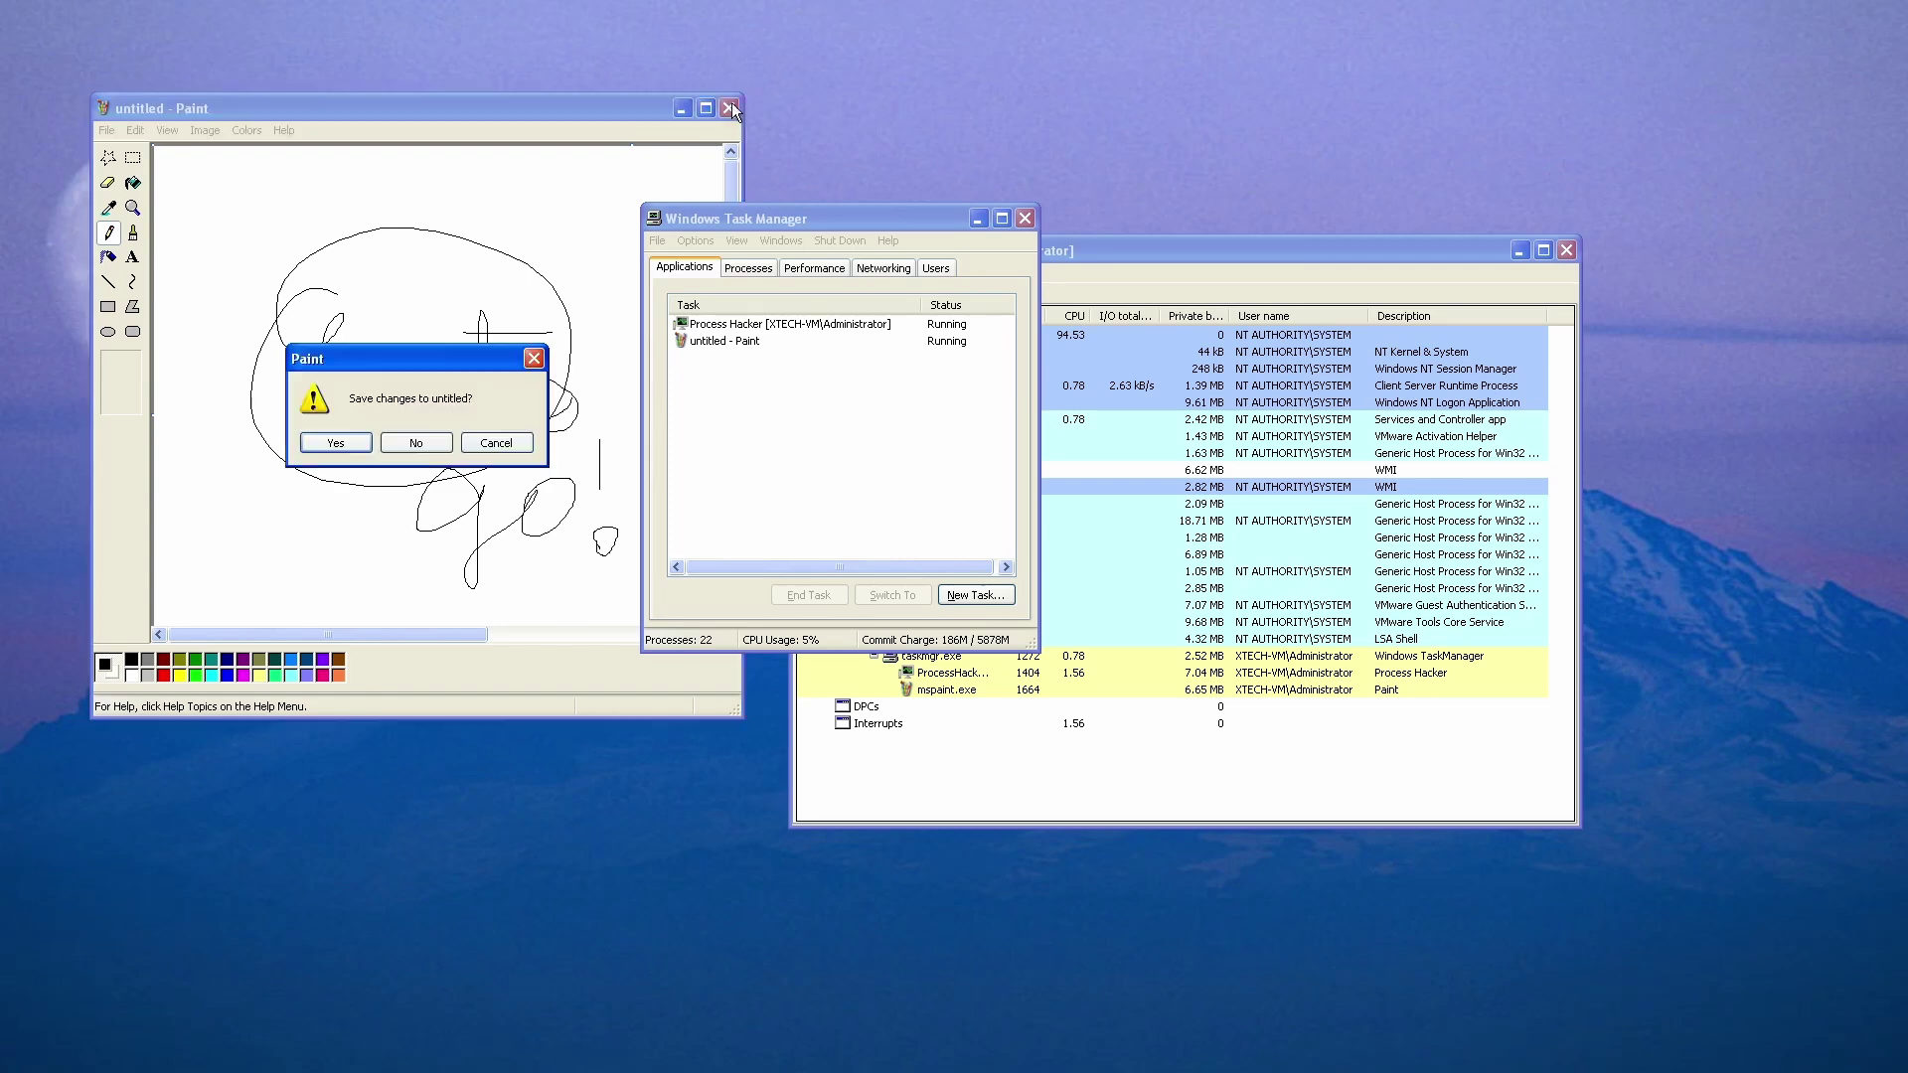
click(423, 442)
Run wordpad as a new task from Task Manager, and move Task Manager off the document area.
click(661, 241)
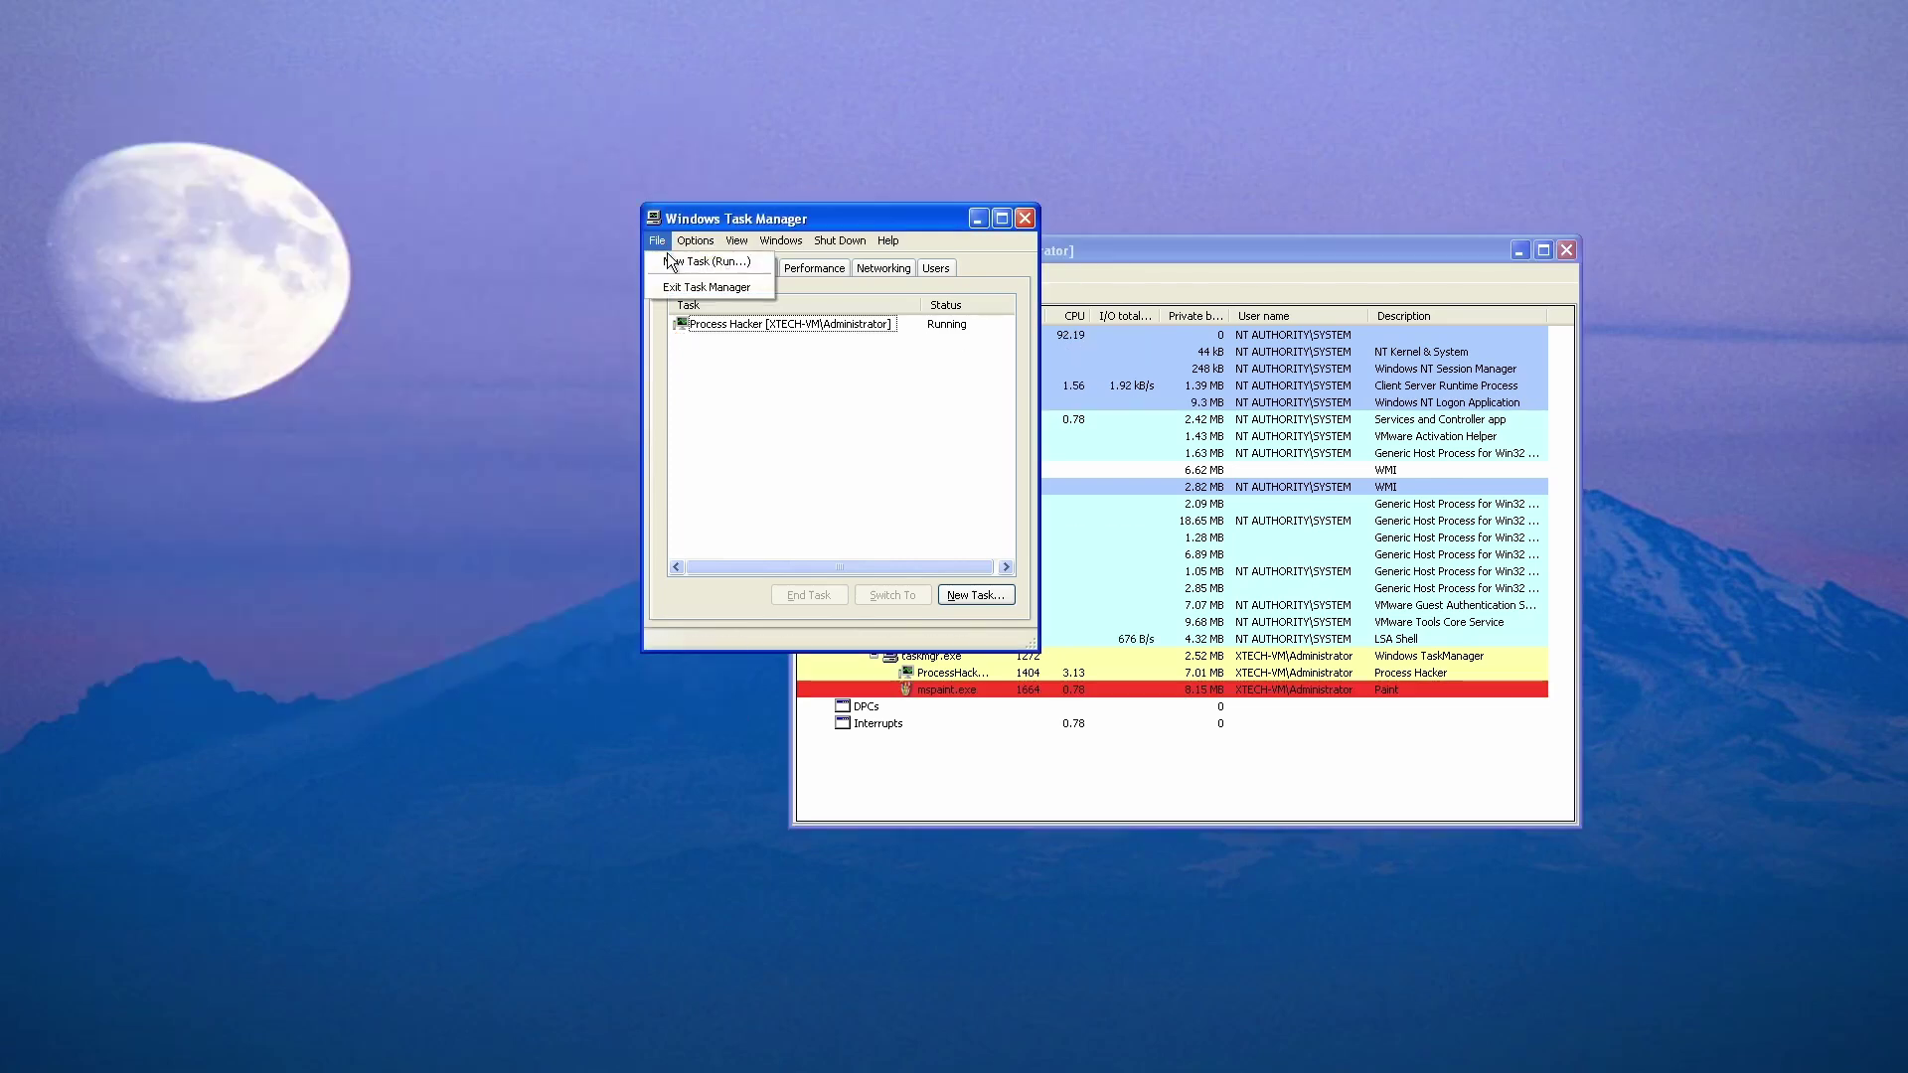
click(696, 260)
text(wordpad)
key(Return)
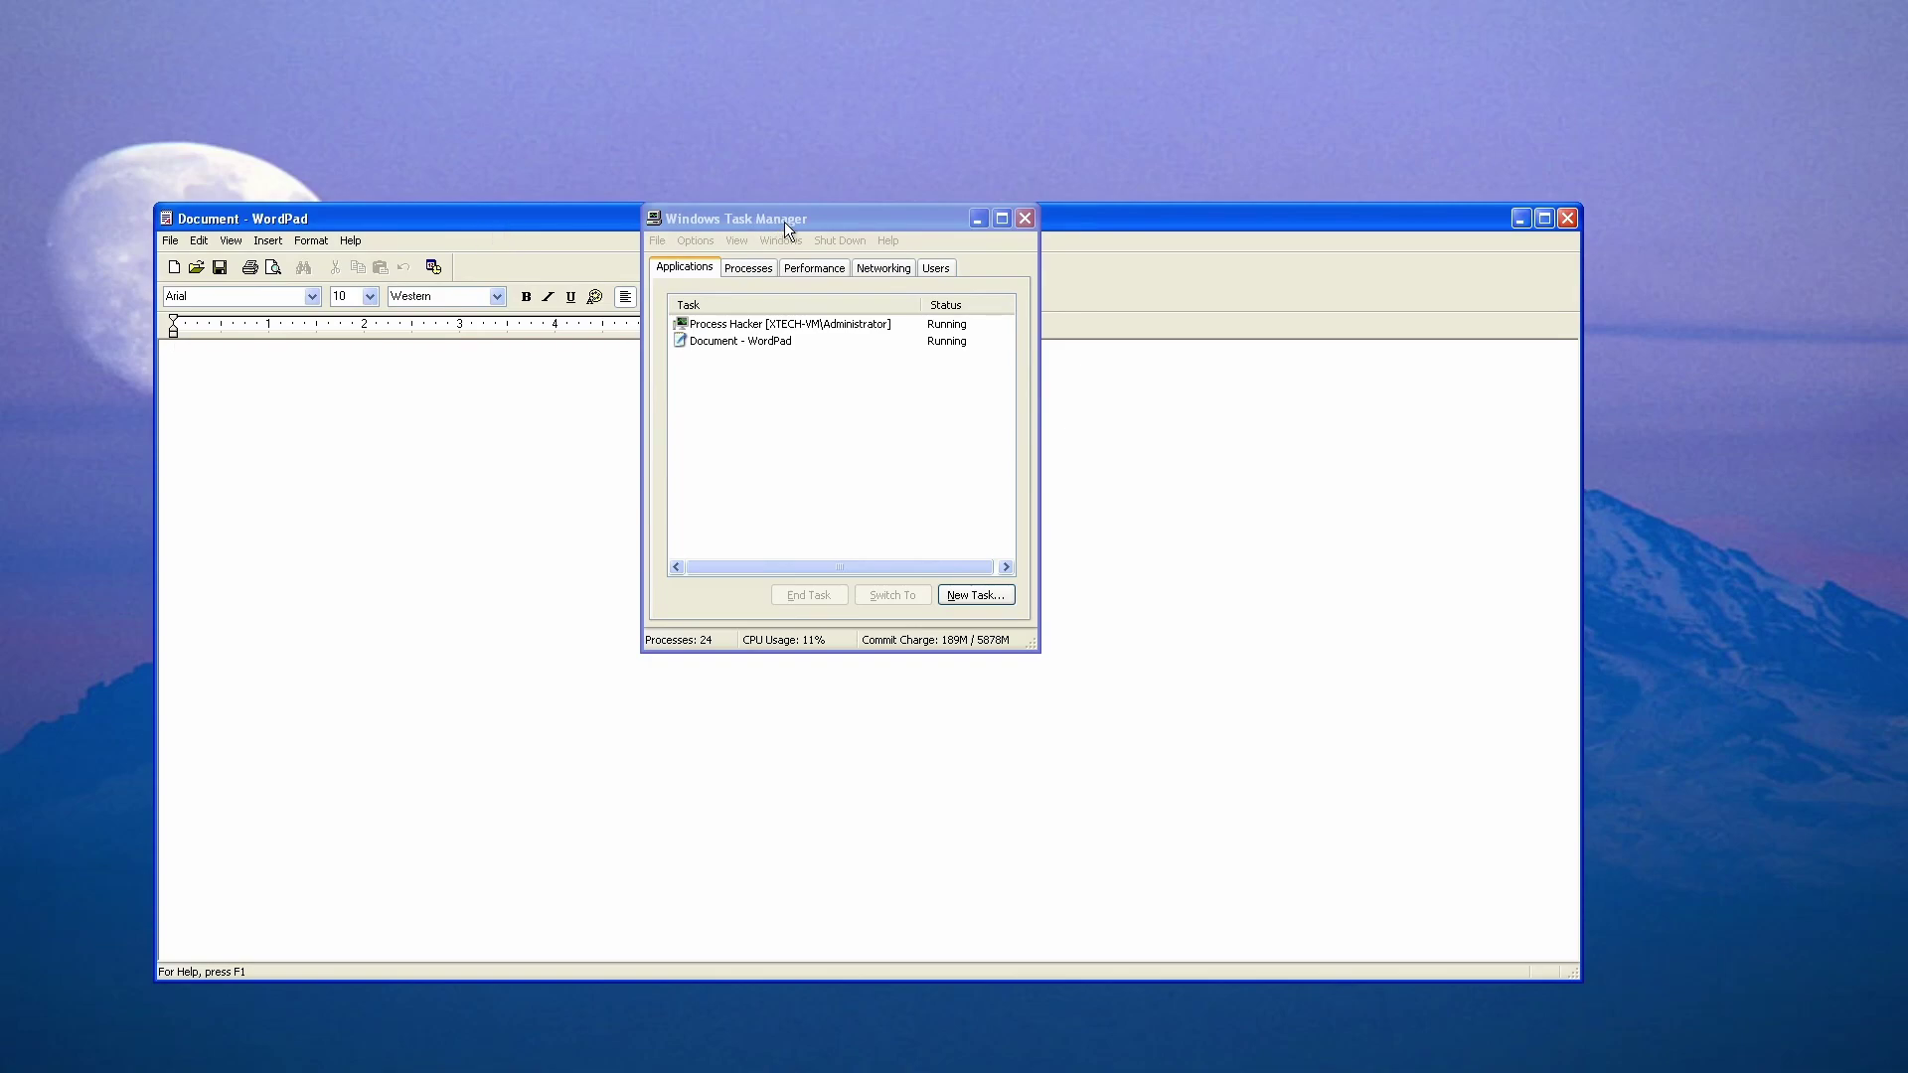
drag(765, 219, 1483, 370)
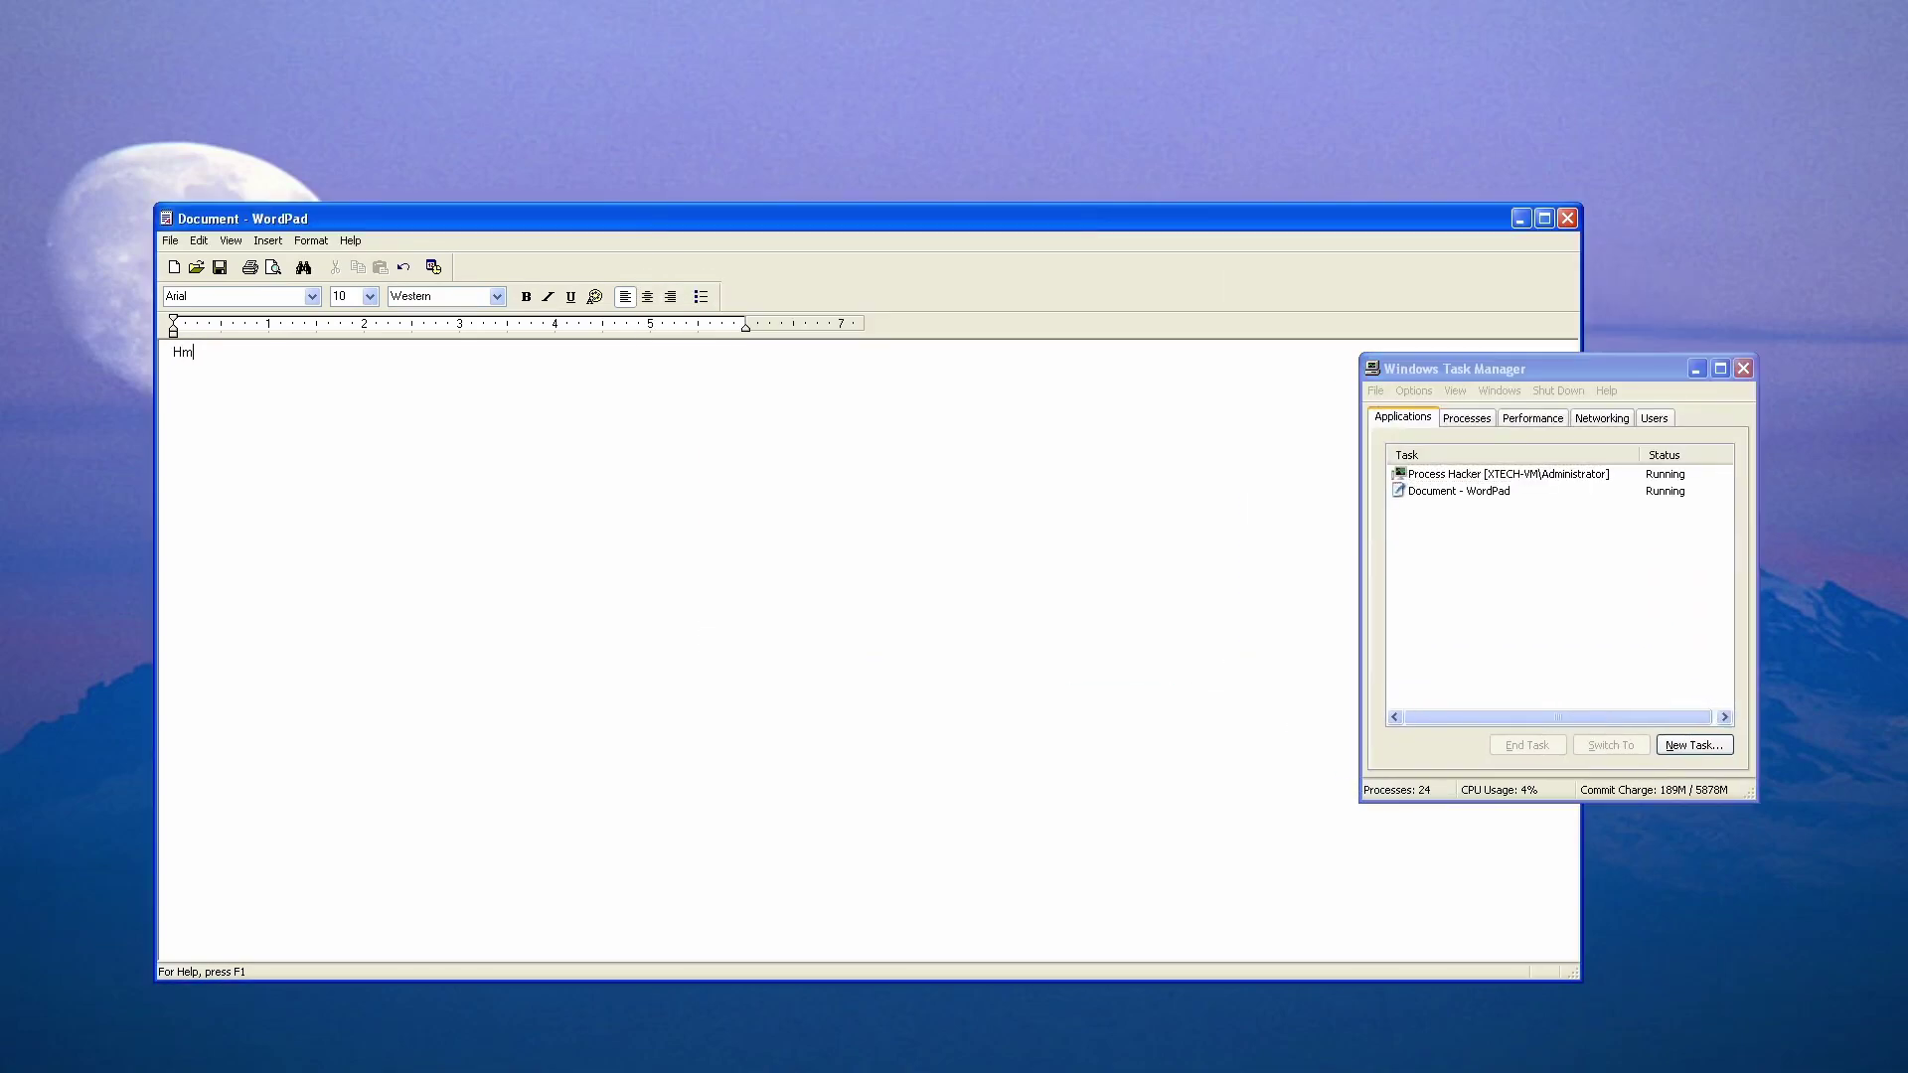
Check the Desktop location and the Rich Text Format file type in WordPad's save dialog, and cancel without saving.
click(169, 240)
click(179, 293)
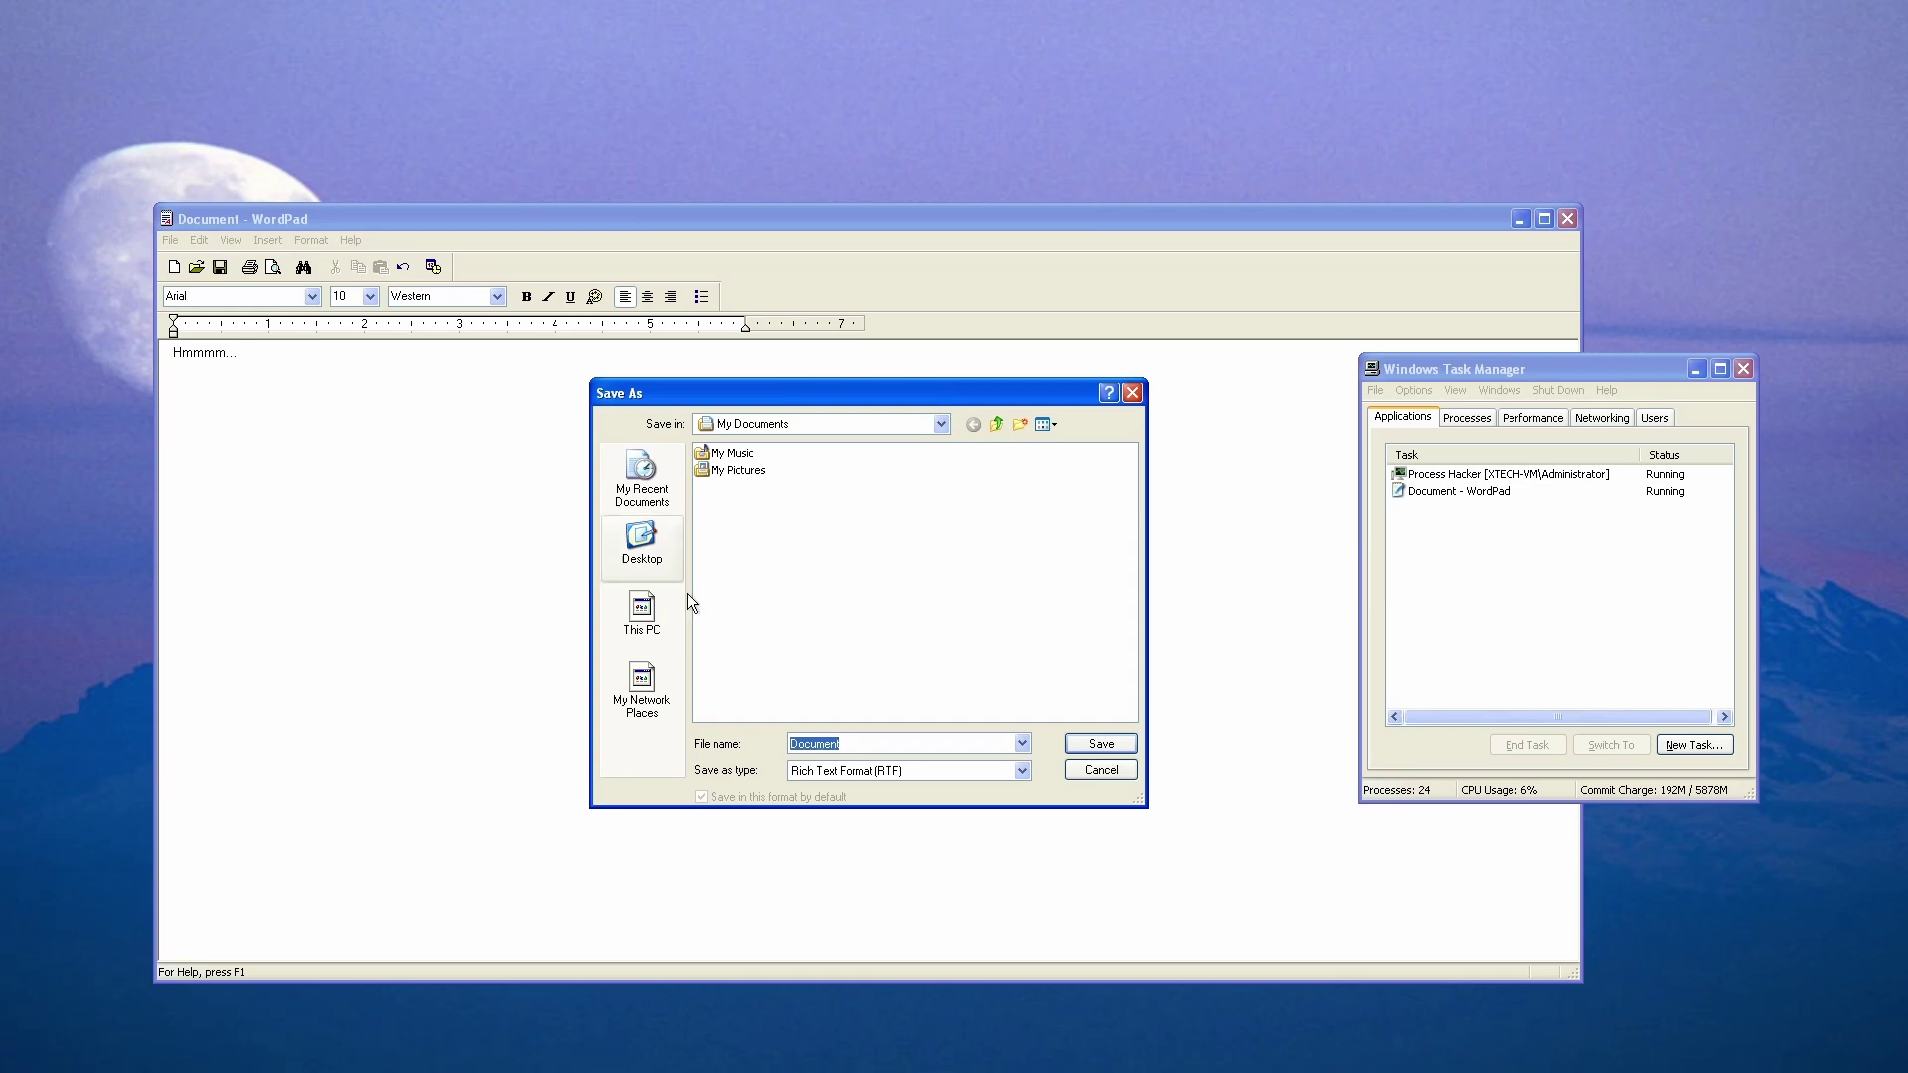
click(630, 537)
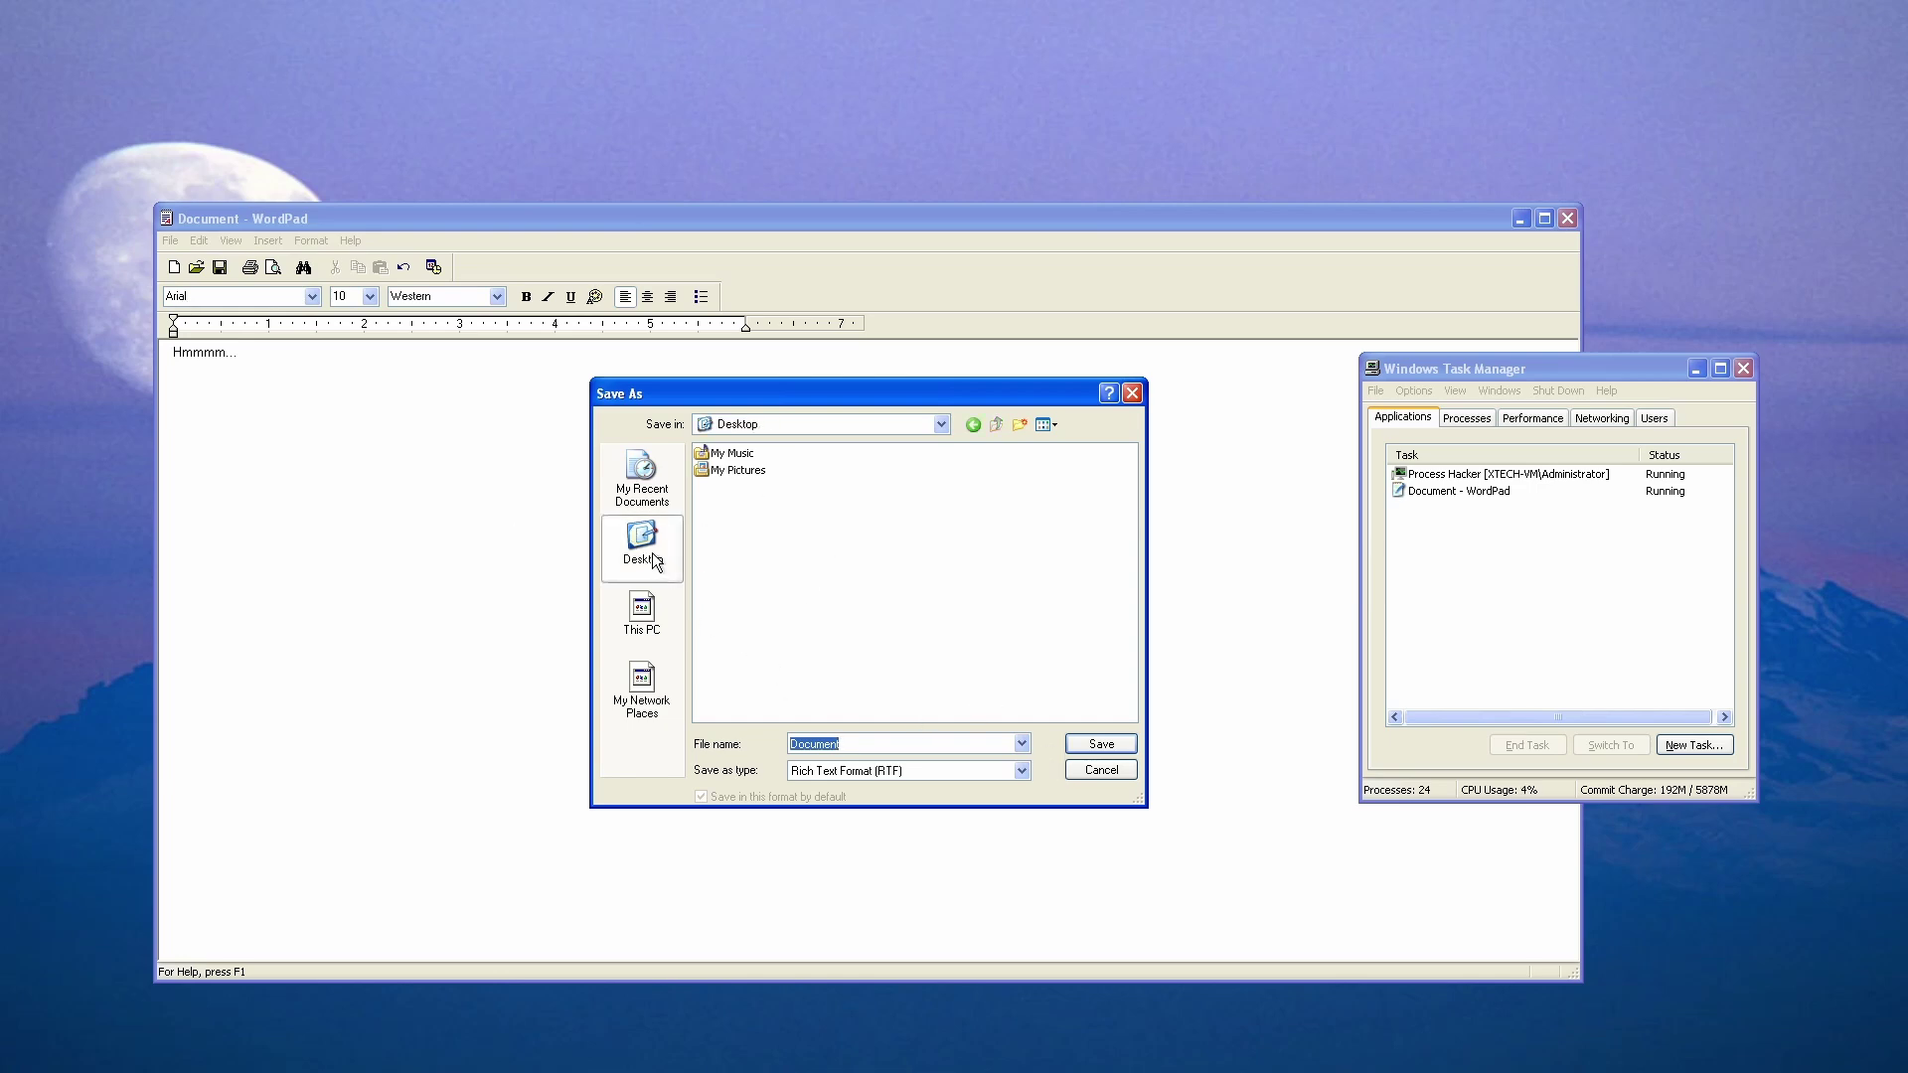
click(843, 771)
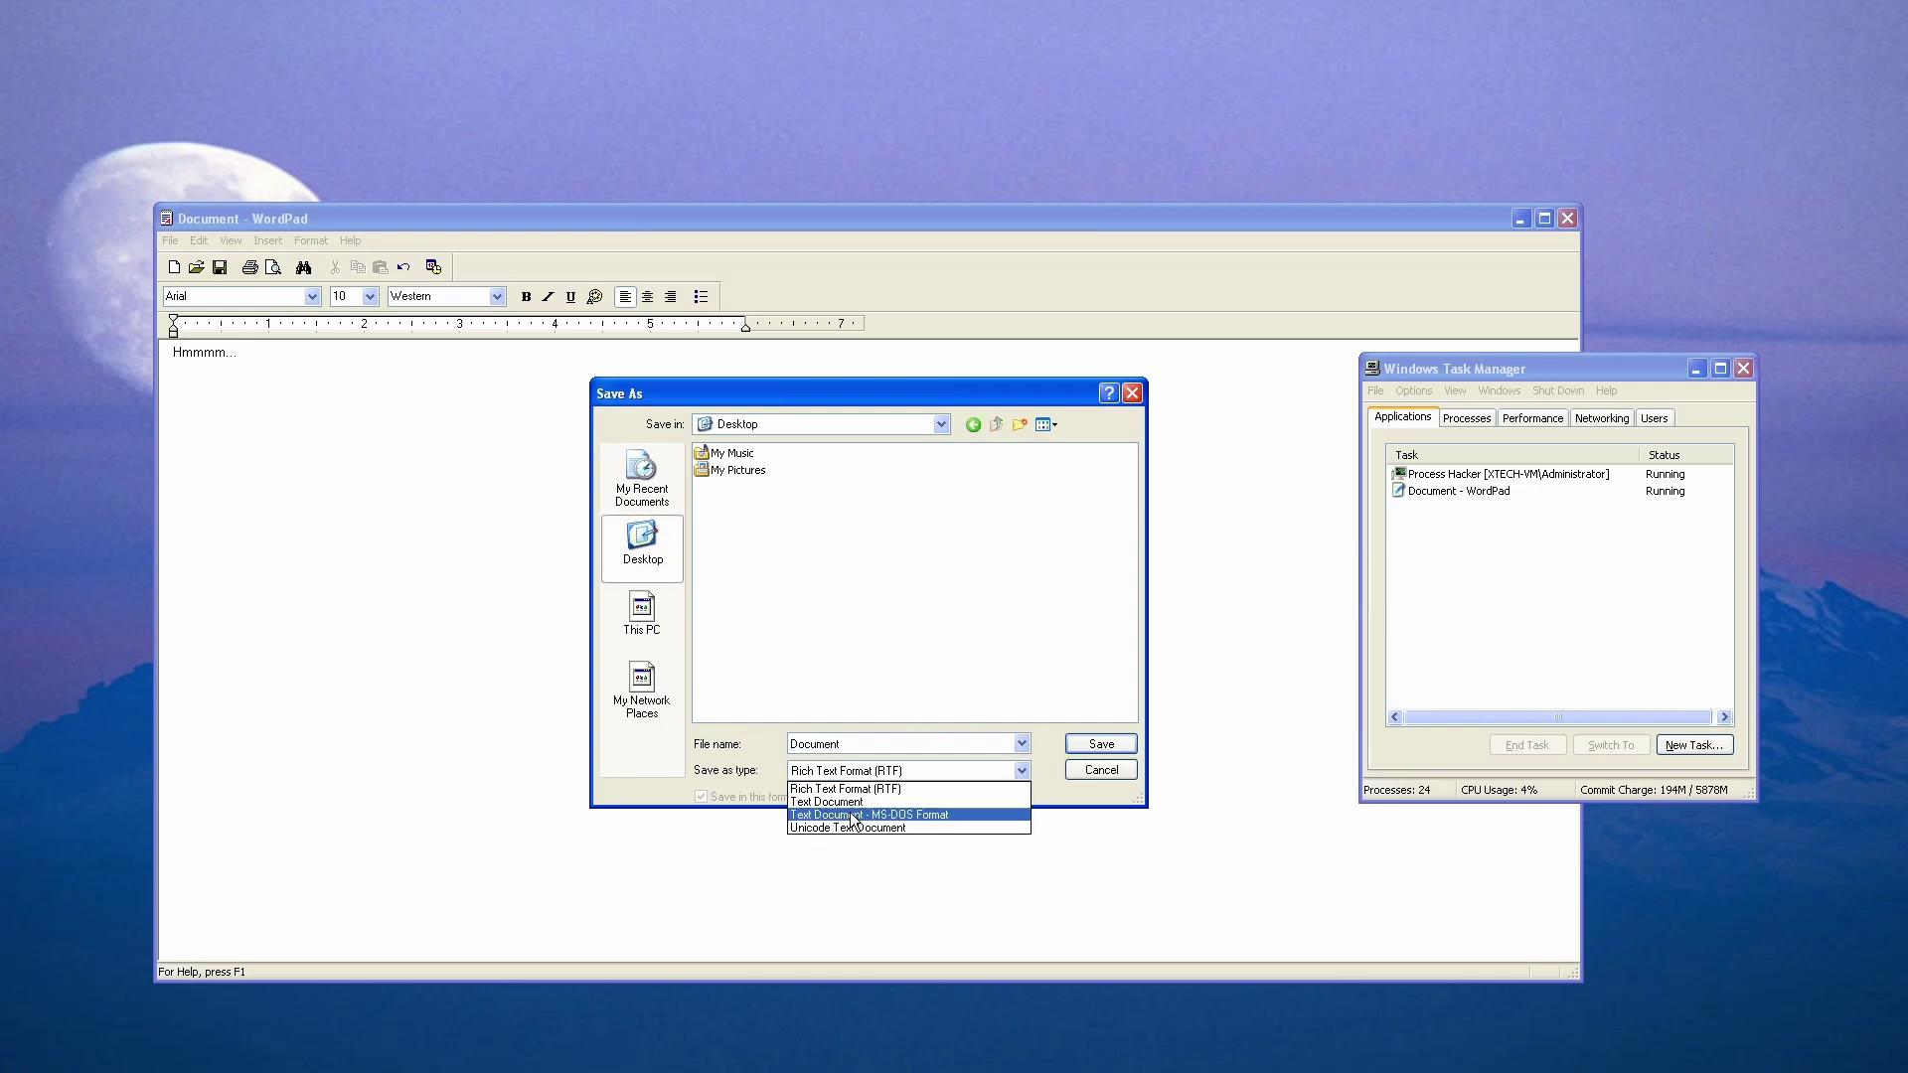
click(953, 789)
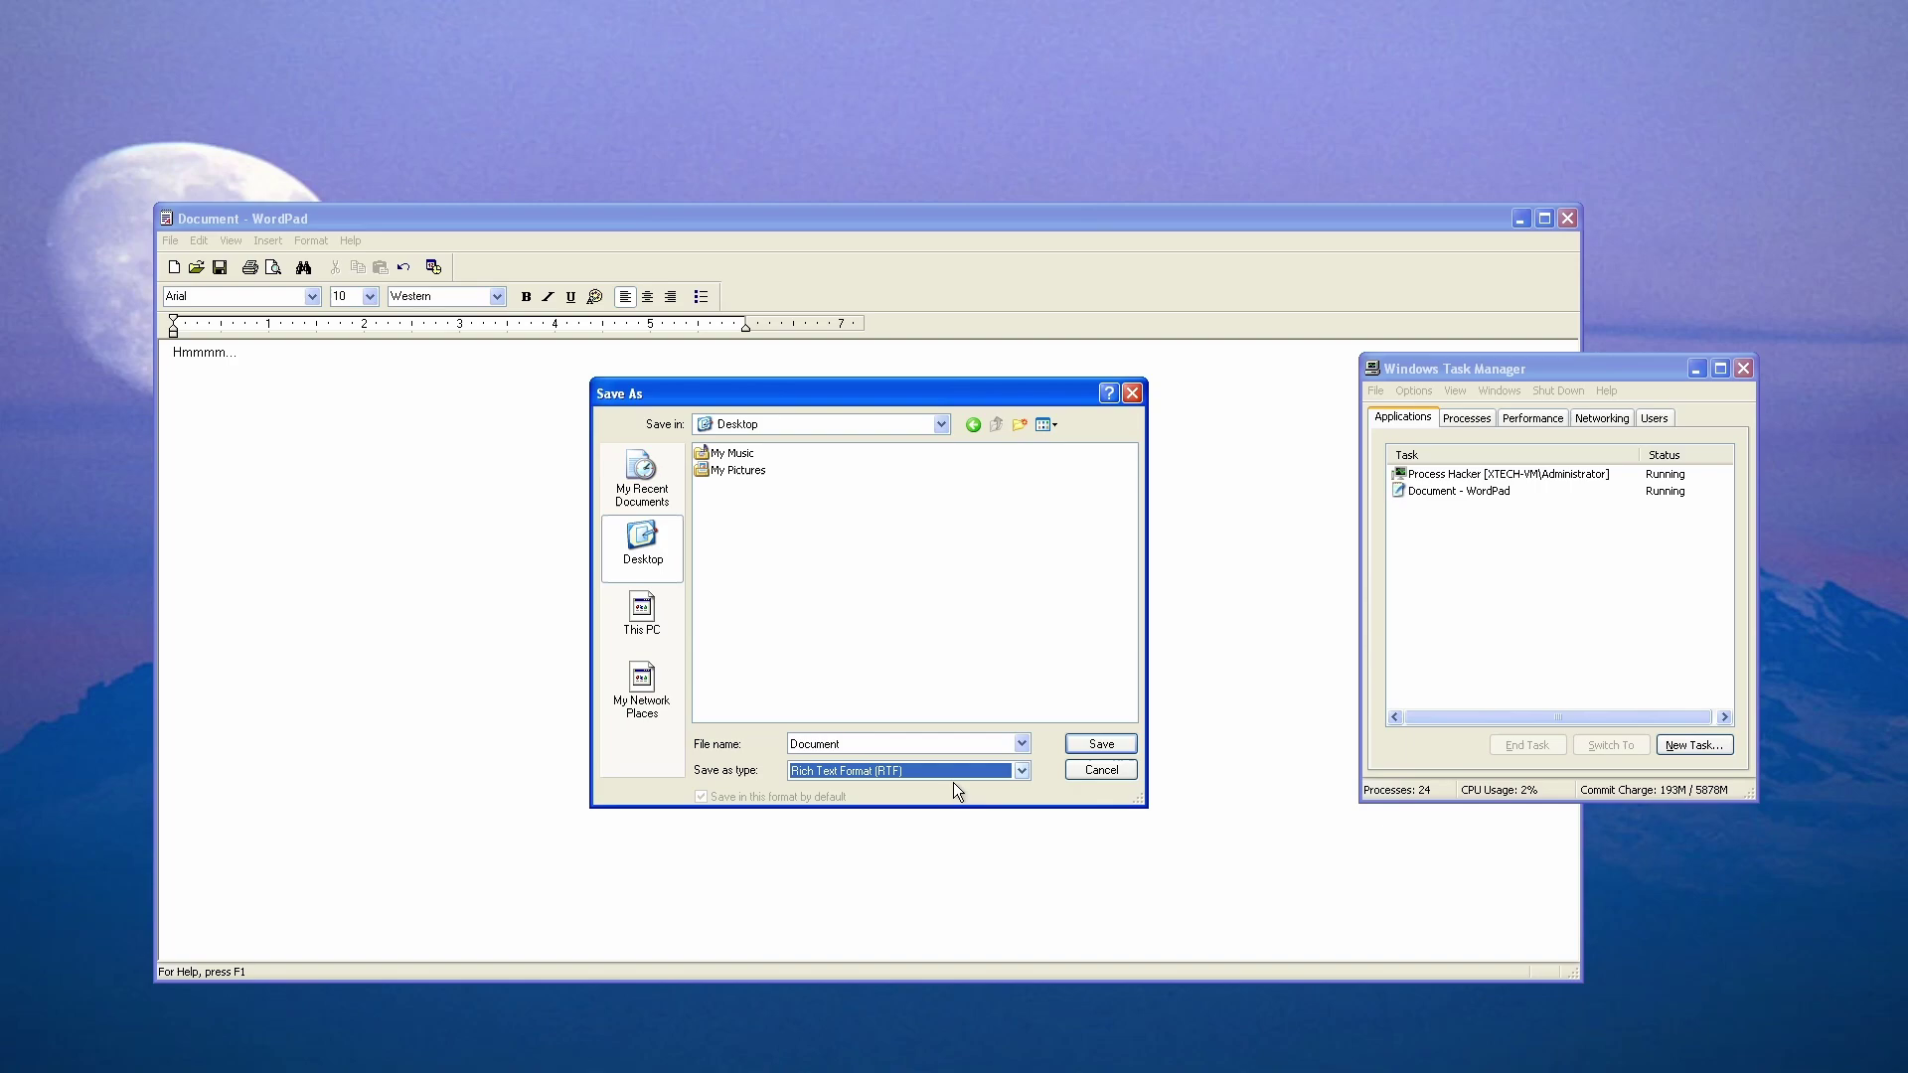
click(1100, 770)
Bring up WordPad's dialog for opening a document and browse to the Desktop.
click(170, 240)
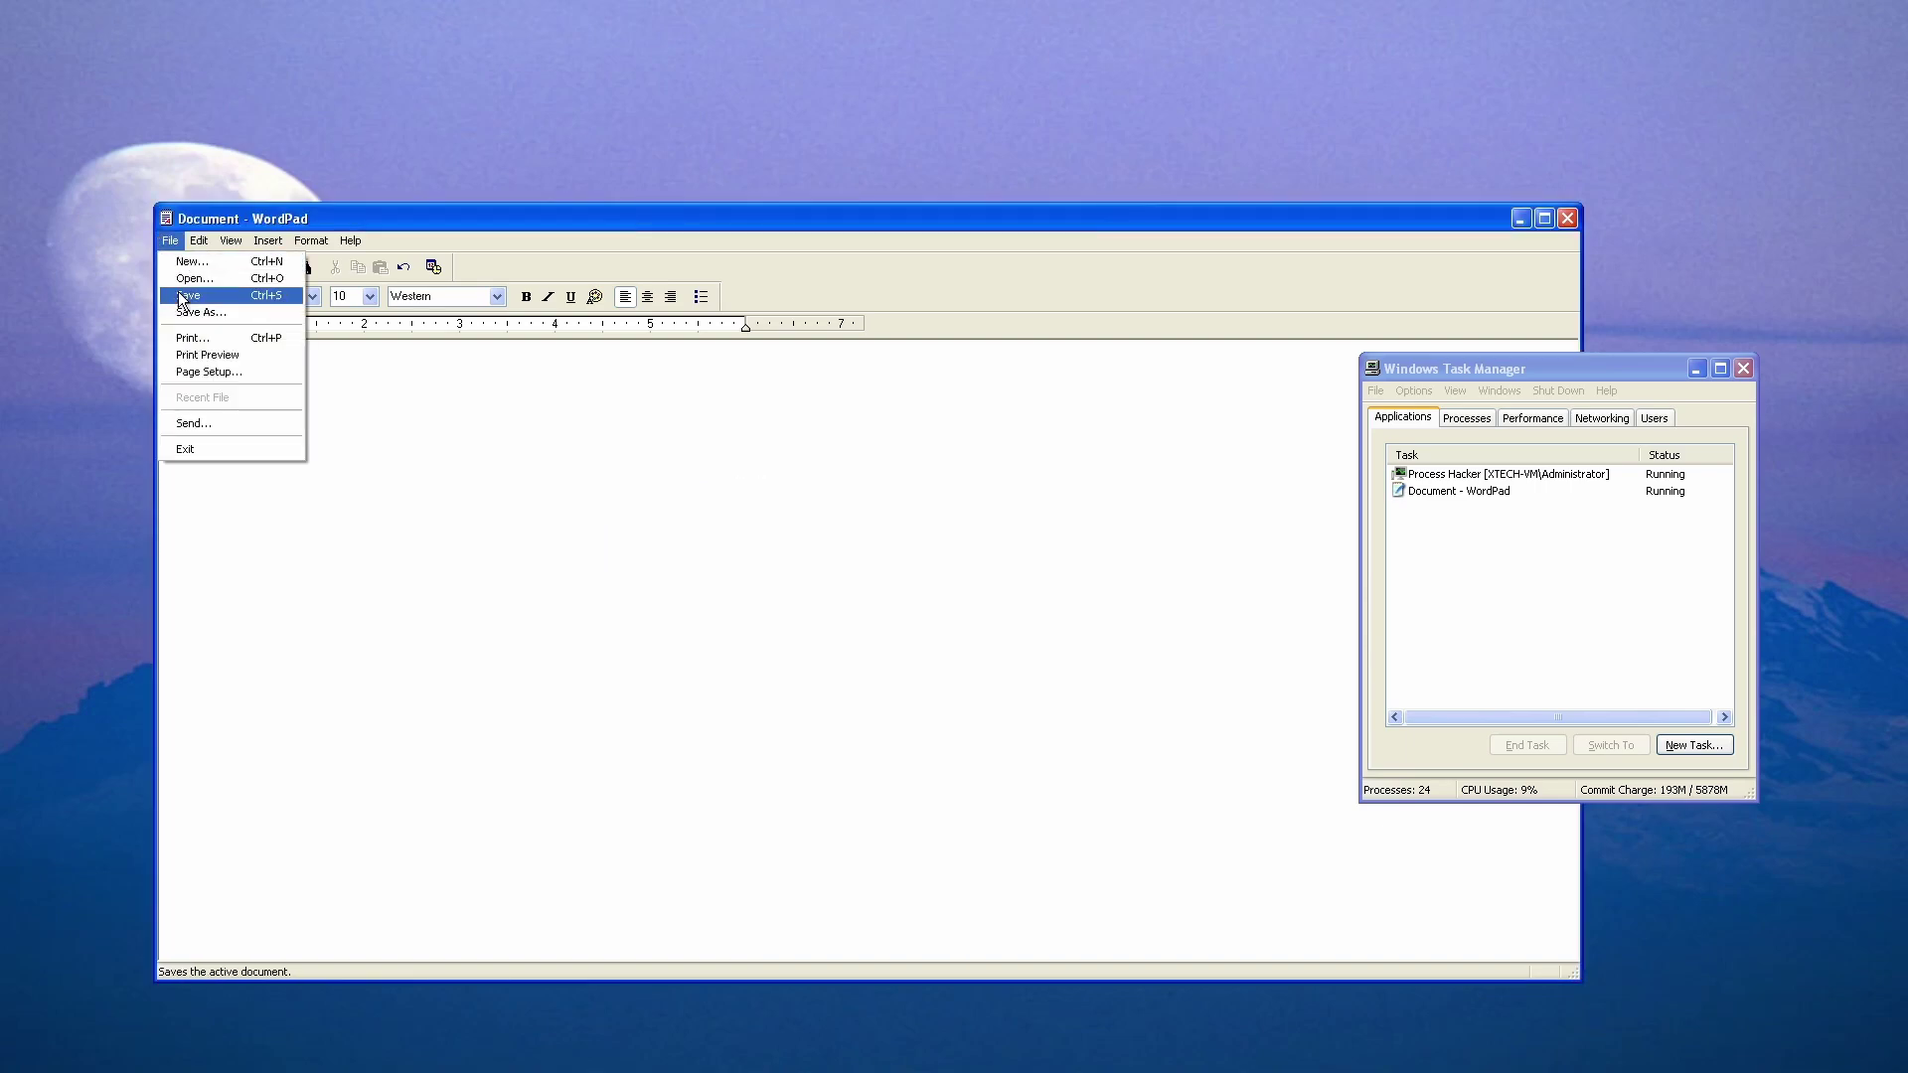
click(197, 277)
click(643, 544)
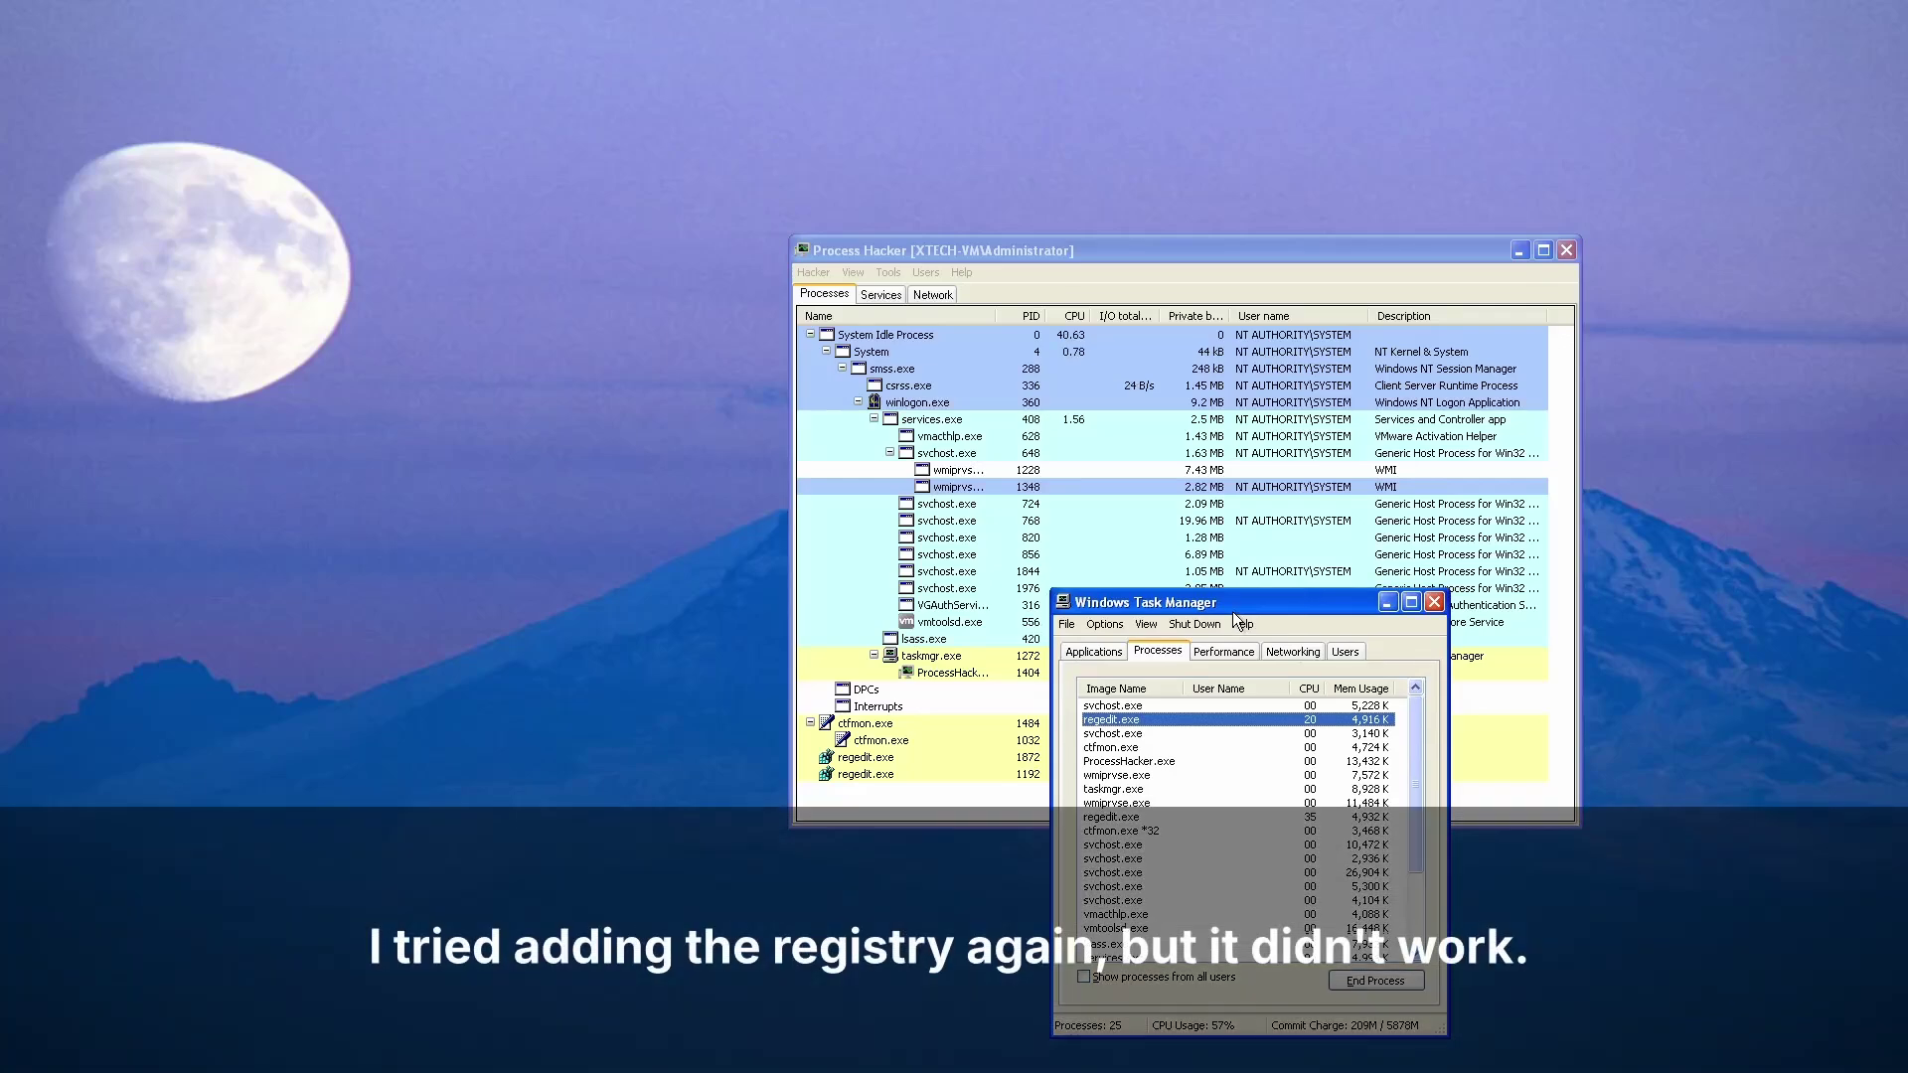
Move Task Manager off Process Hacker and run explorer as a new task from it.
drag(1232, 608, 1425, 461)
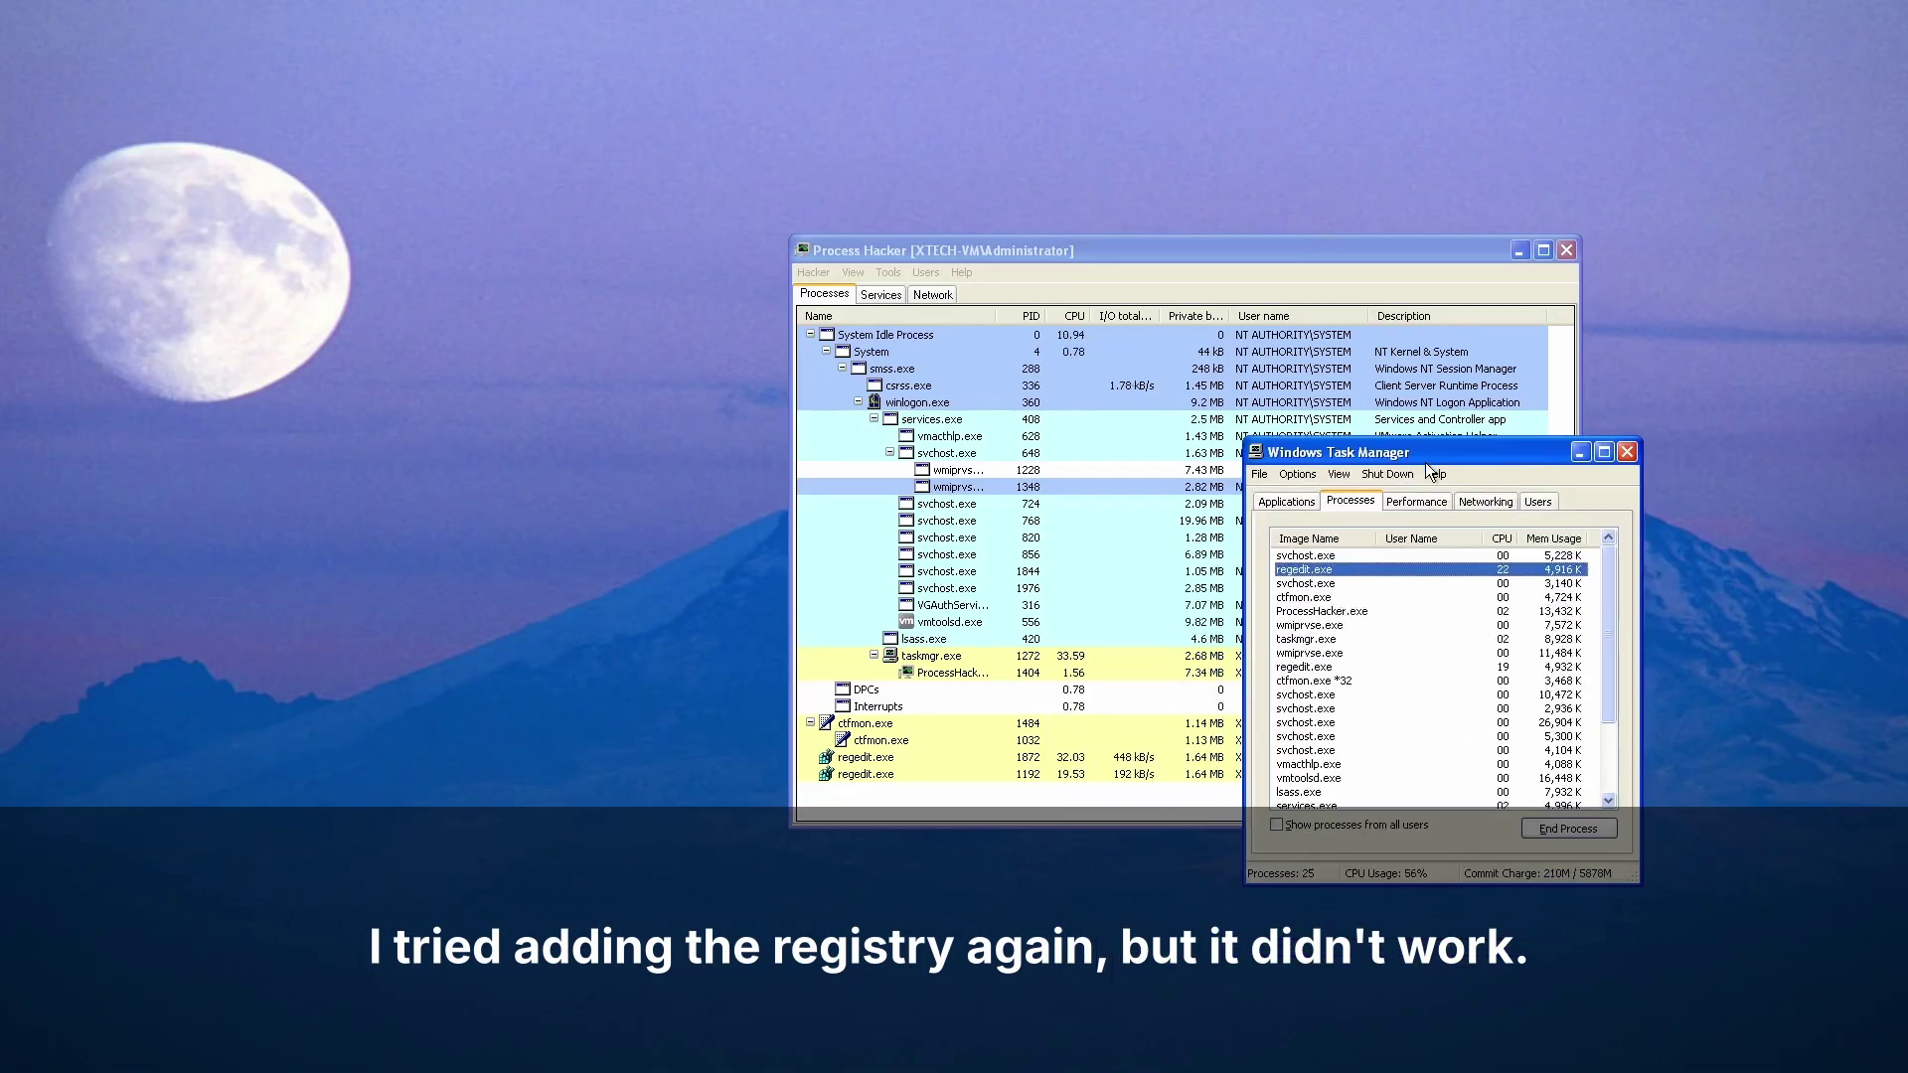
click(1259, 474)
click(1259, 474)
click(1259, 474)
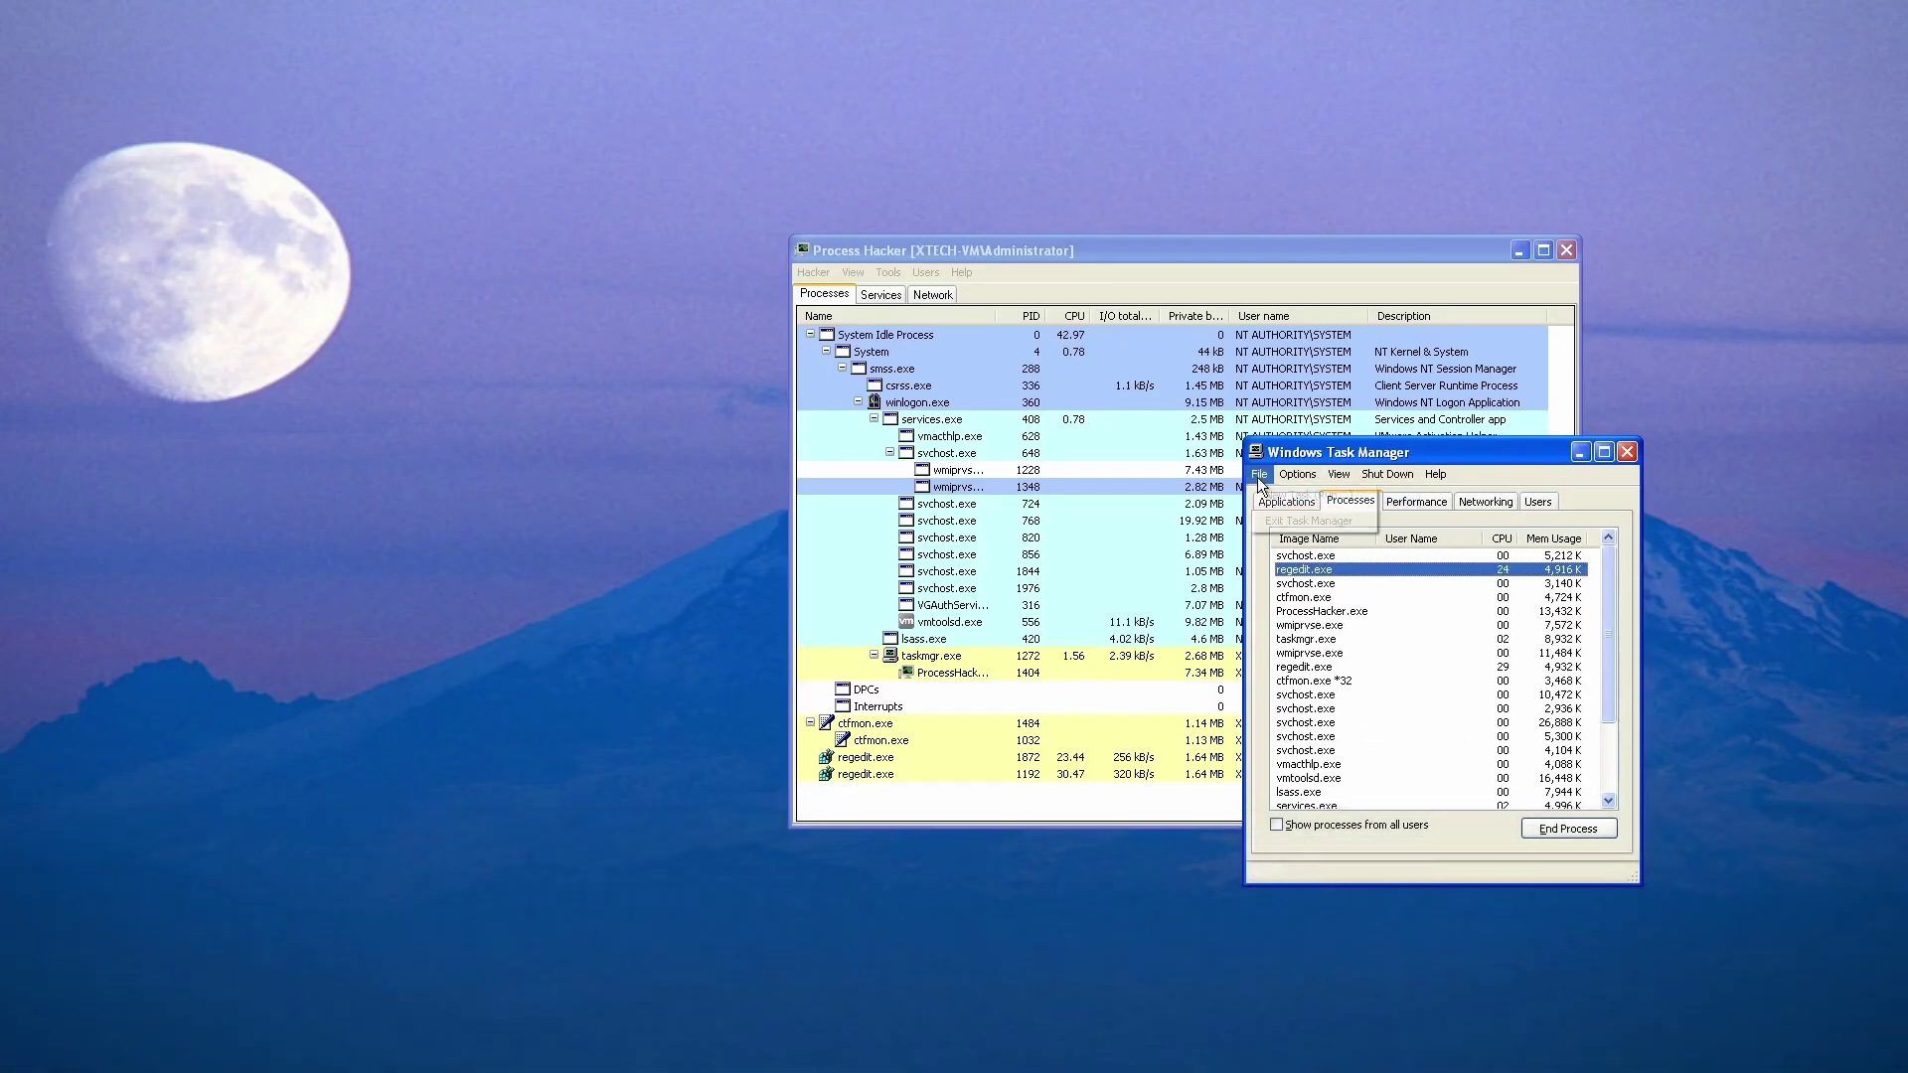
click(1272, 495)
text(explorer)
key(Return)
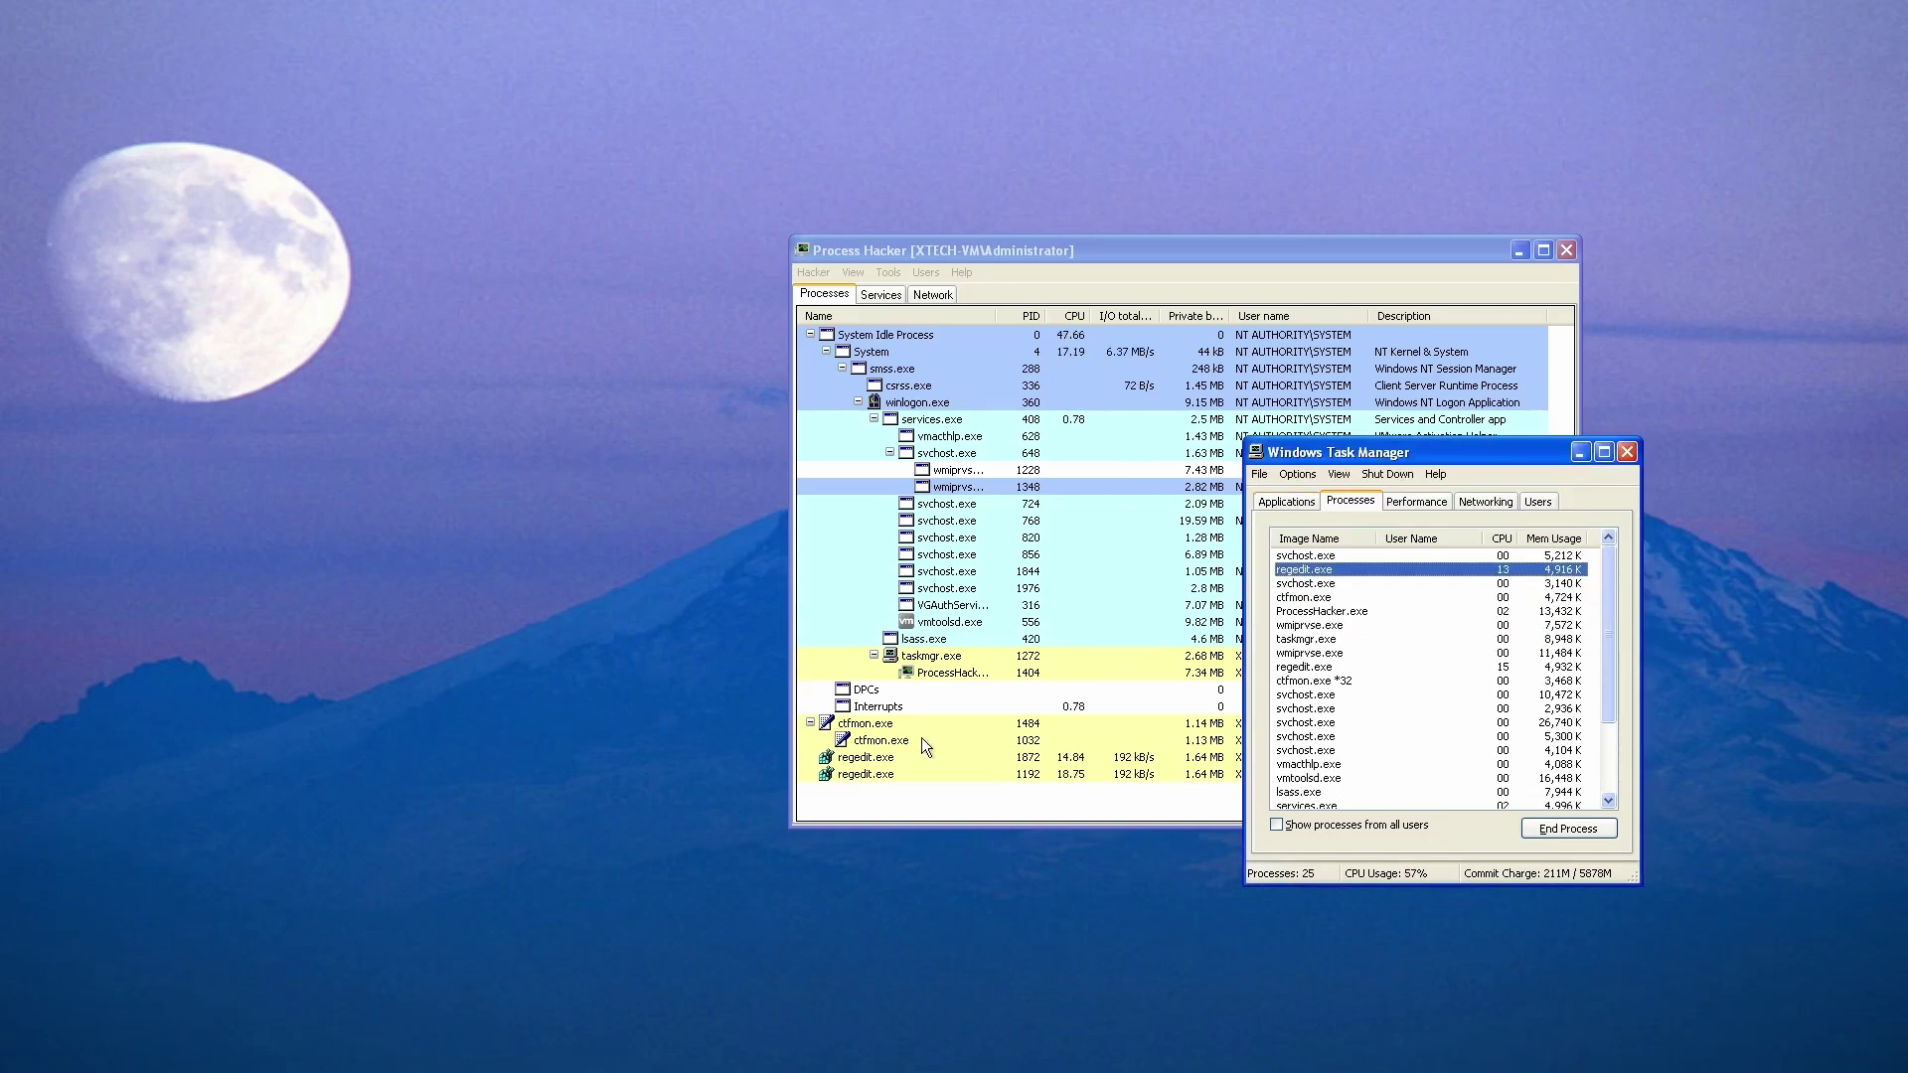
Place Task Manager and Process Hacker side by side, and run userinit from Process Hacker.
drag(1365, 454, 396, 349)
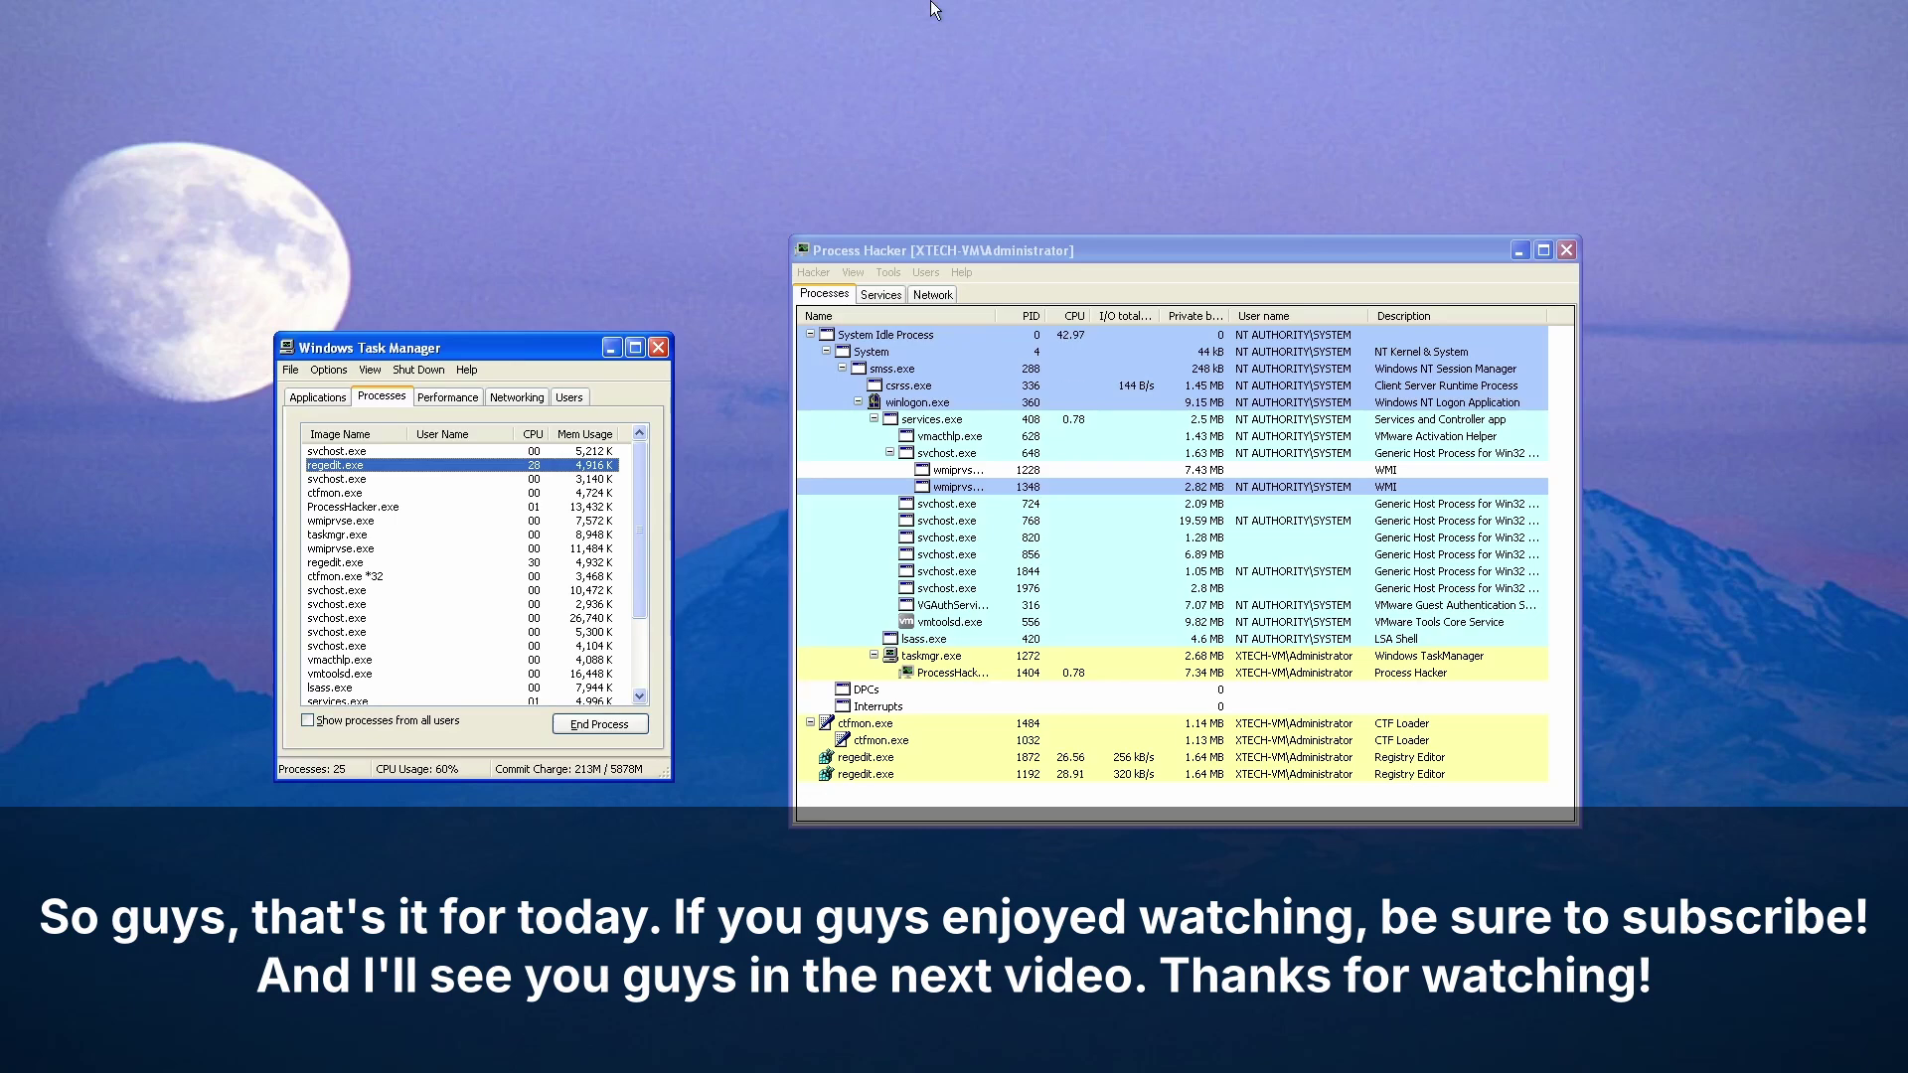
drag(987, 256, 1134, 246)
click(951, 264)
click(961, 288)
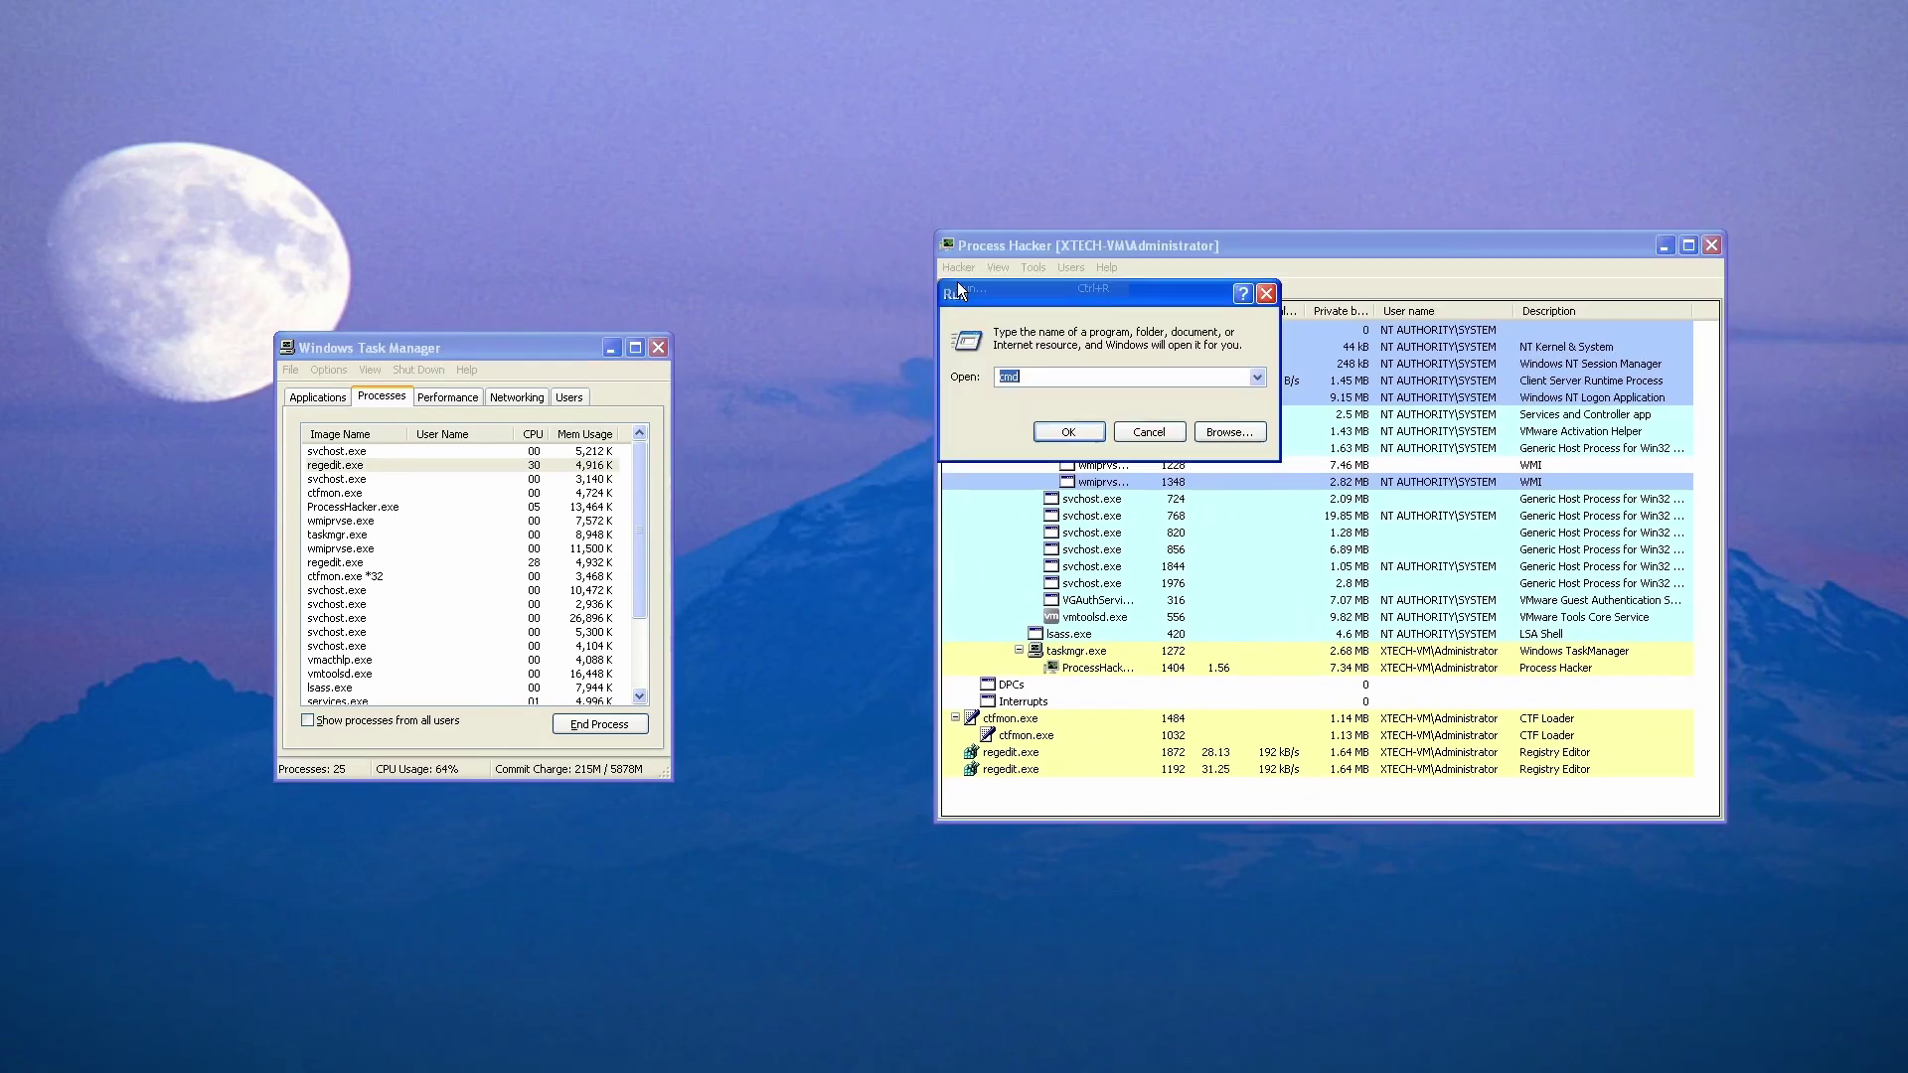
text(userinit)
key(Return)
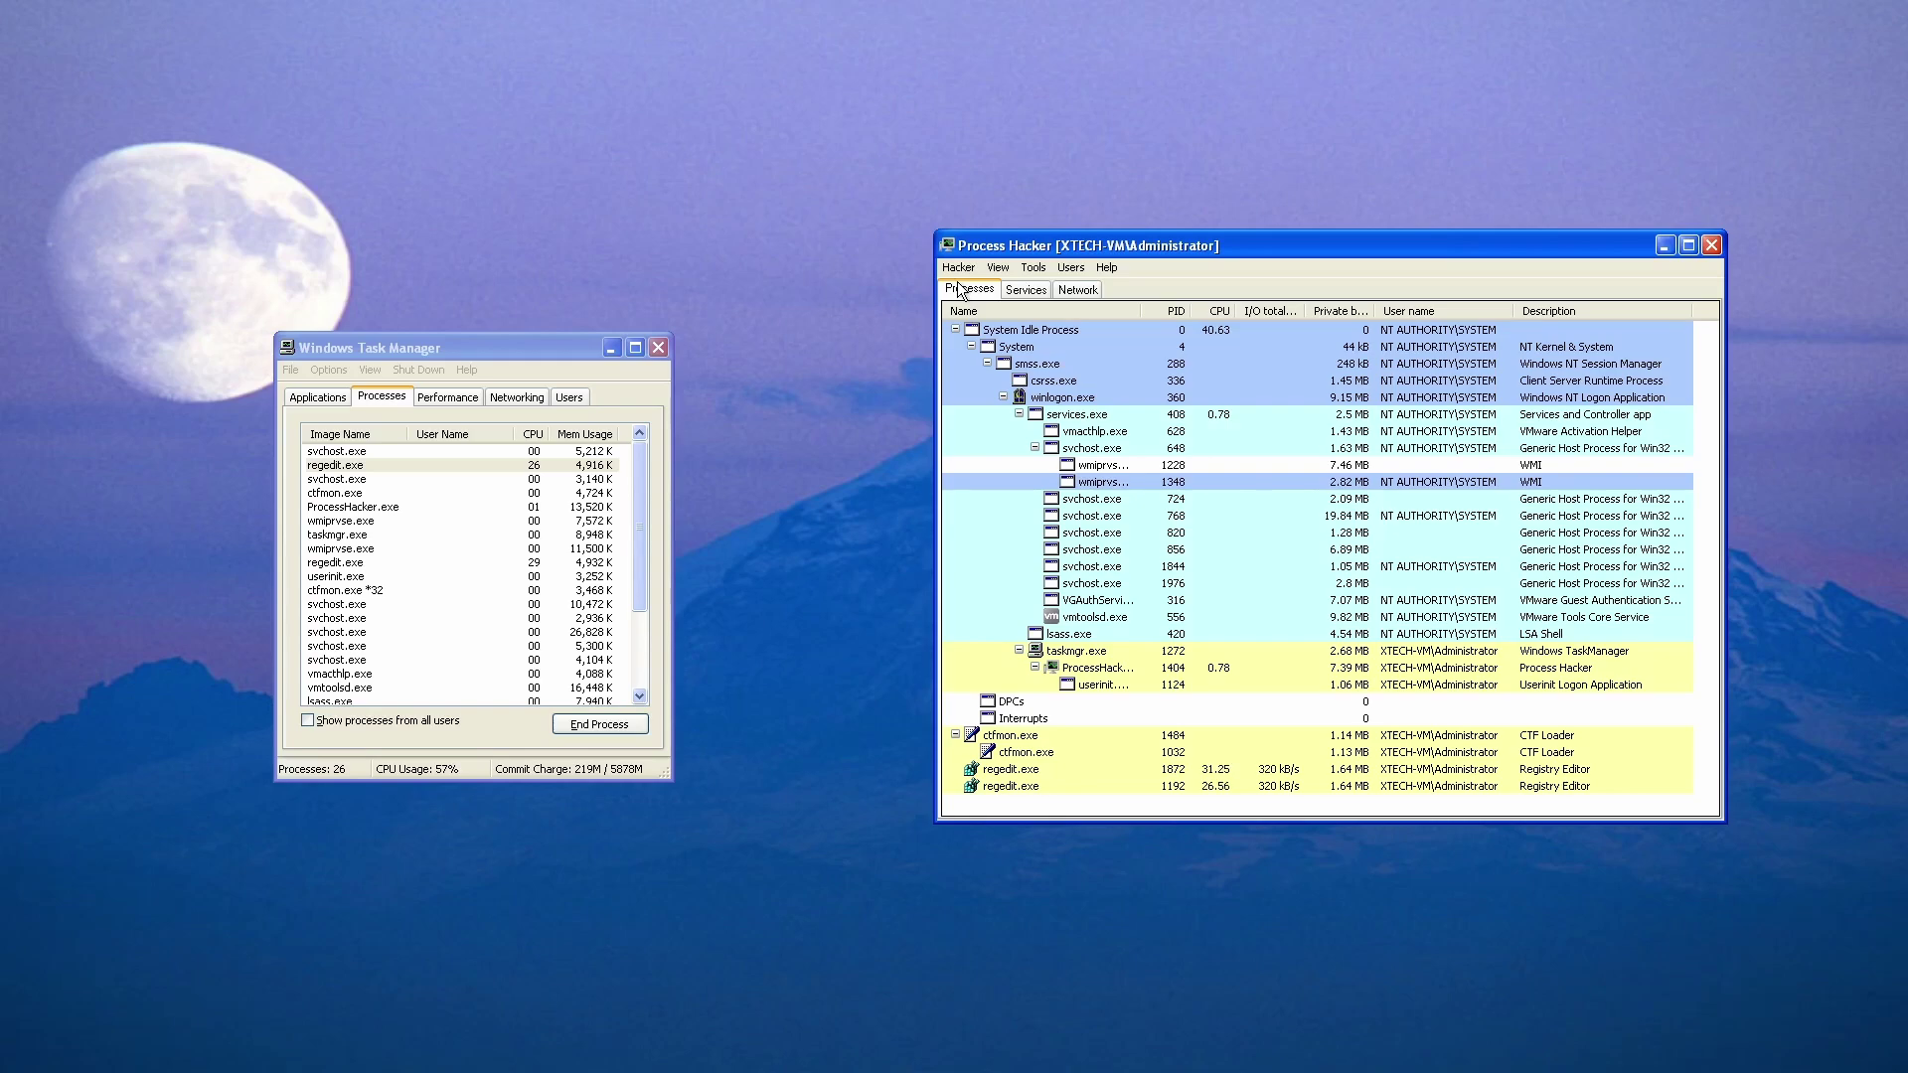
Spread Process Hacker and Task Manager farther apart, and sort Process Hacker's processes by highest CPU usage to inspect the regedit.exe entries.
key(alt+Tab)
key(Tab)
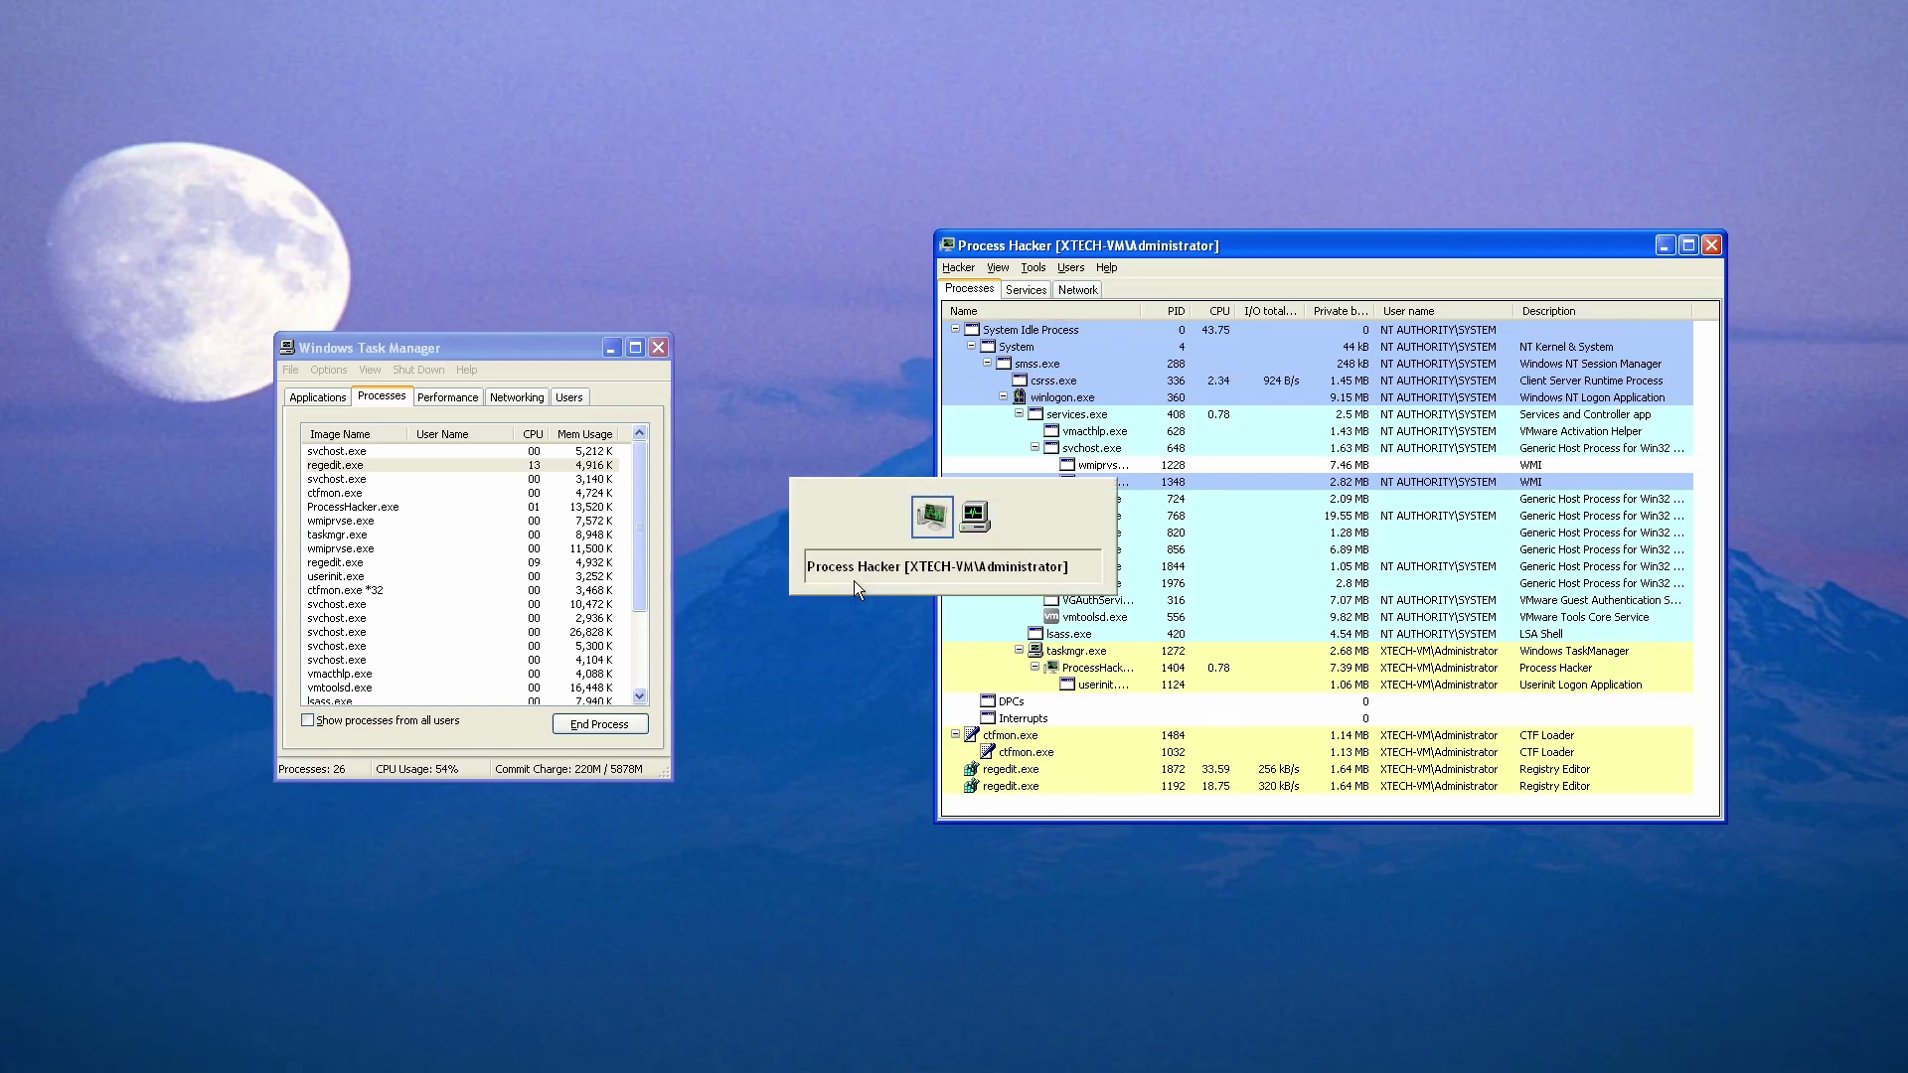
drag(1156, 246, 1283, 237)
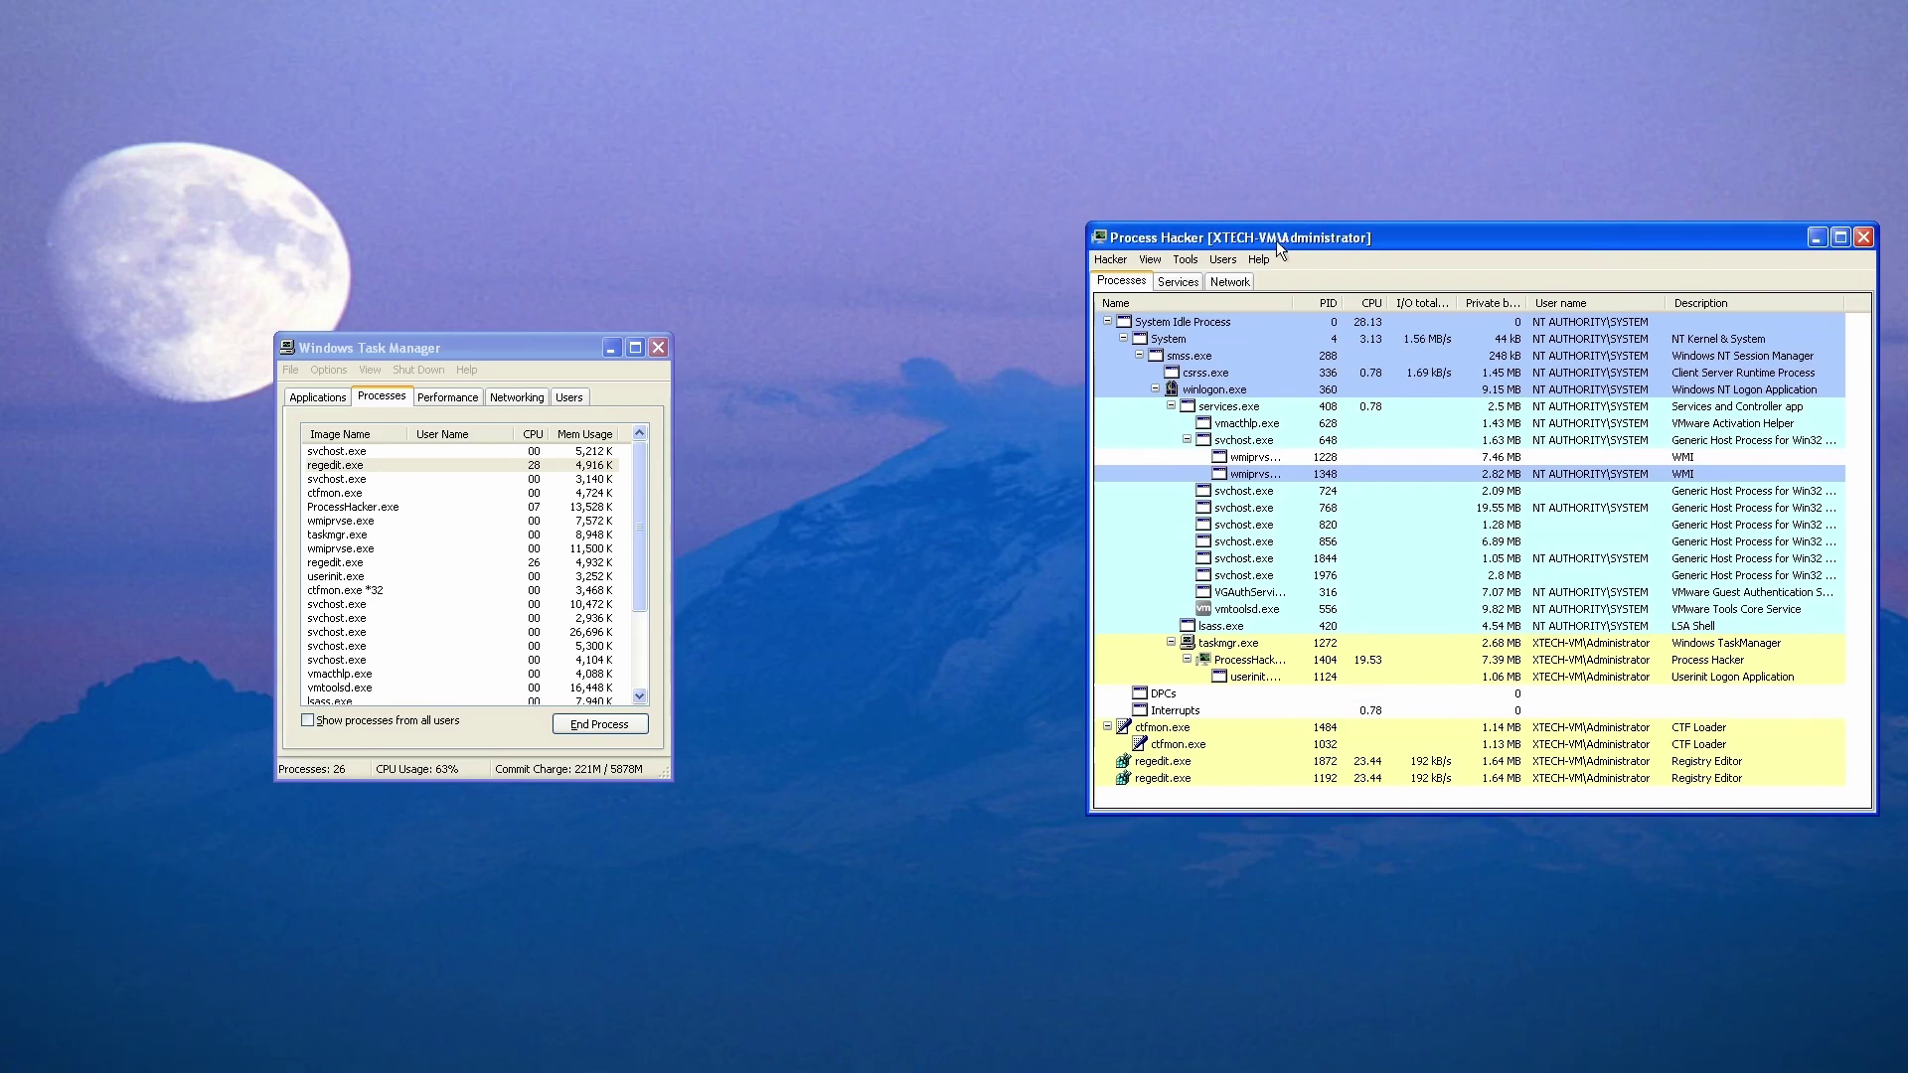
drag(543, 346, 385, 327)
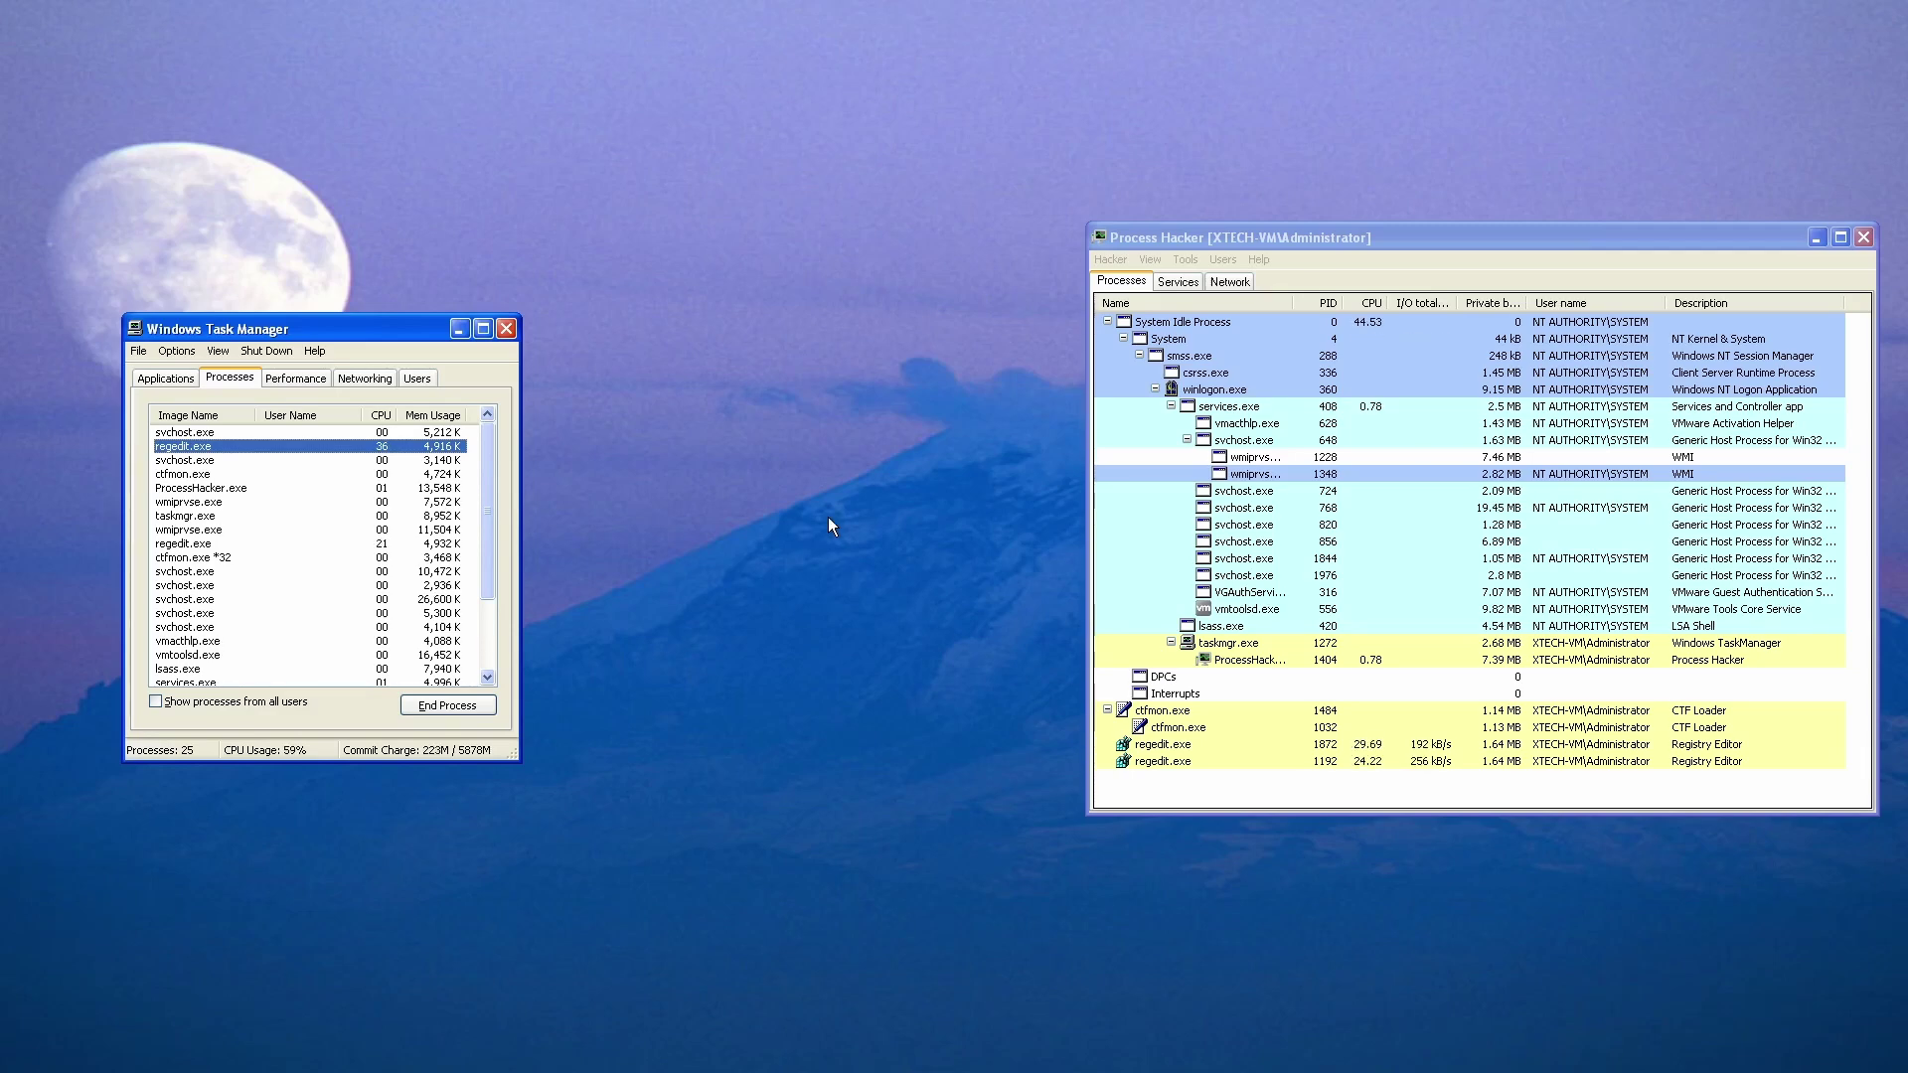
click(1370, 305)
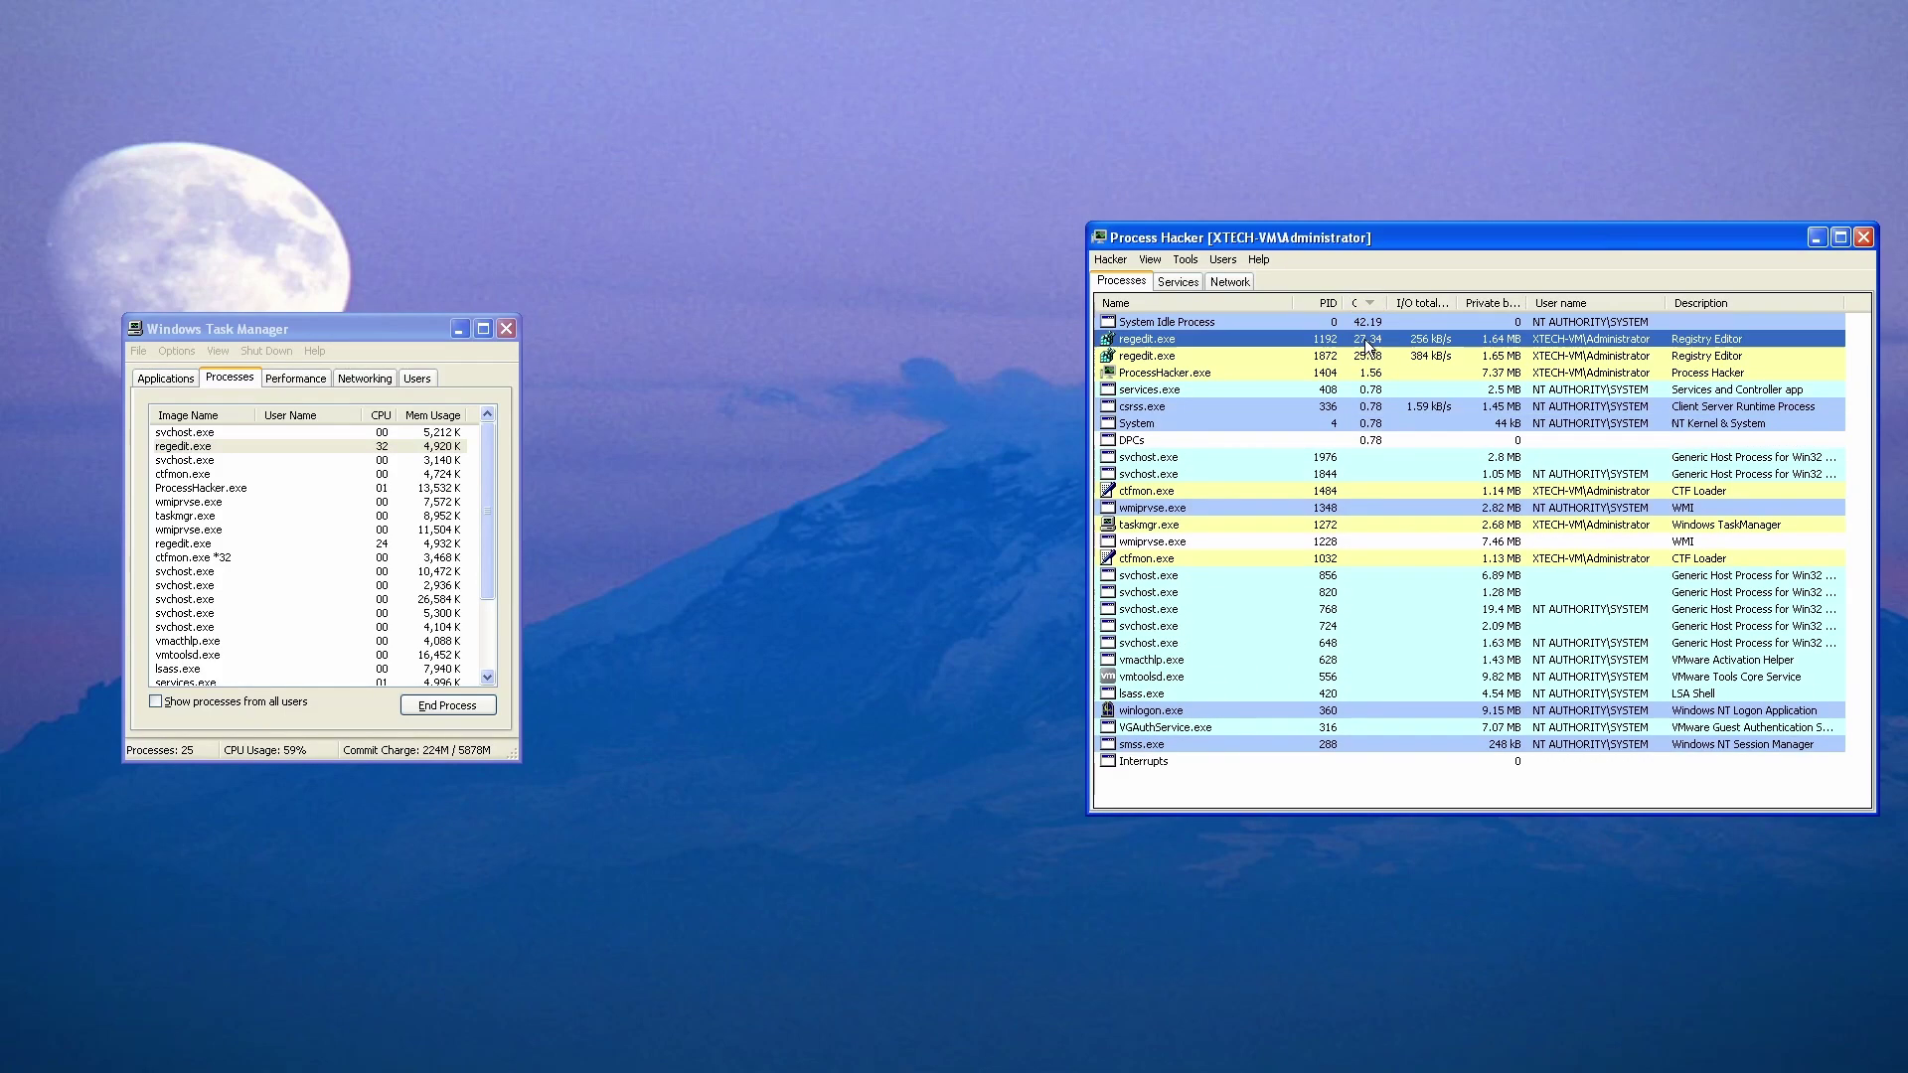
click(1367, 356)
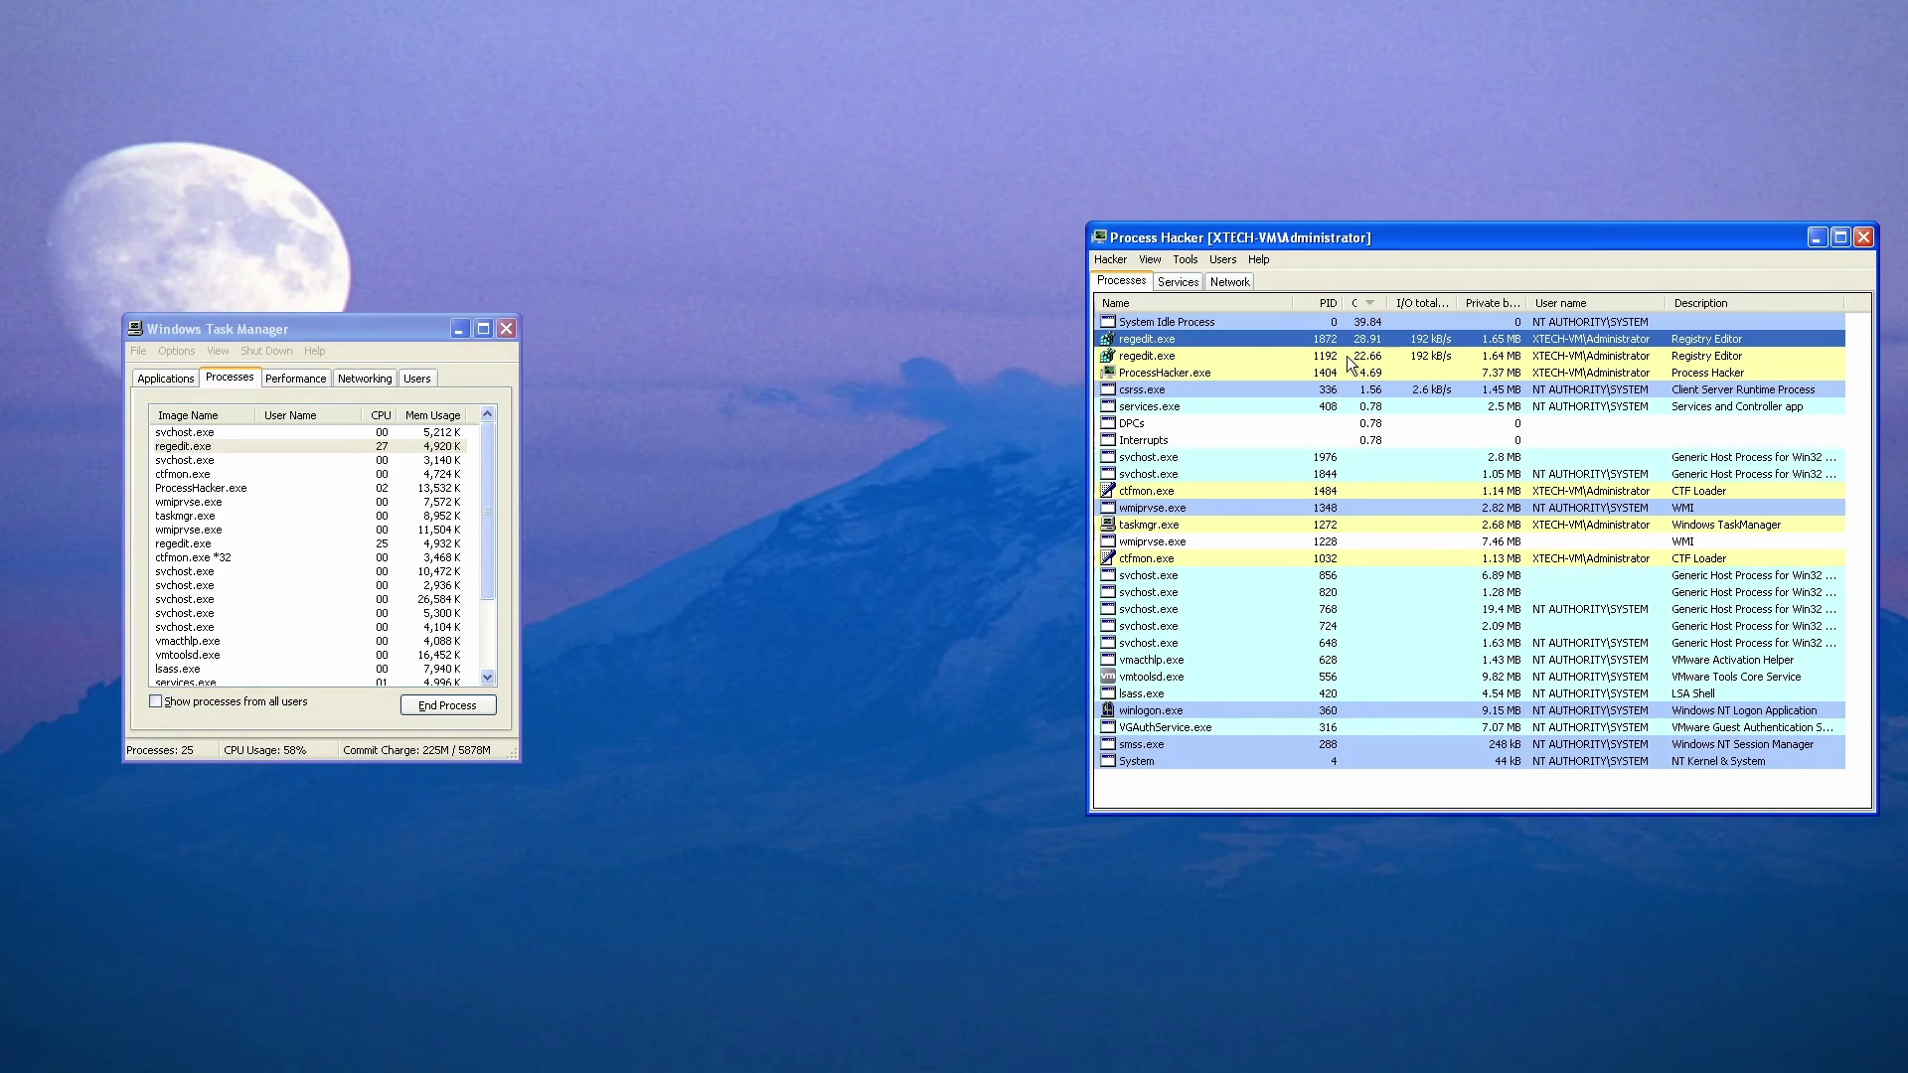